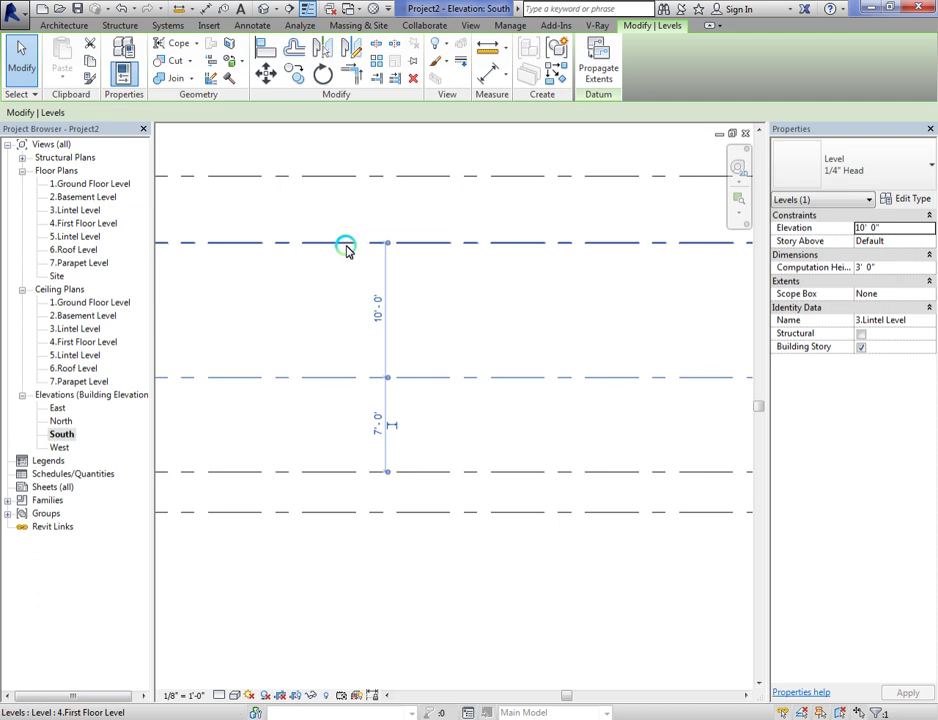
Step: Place the 4.First Floor Level 3' above the 3.Lintel Level by setting the distance between them
click(352, 245)
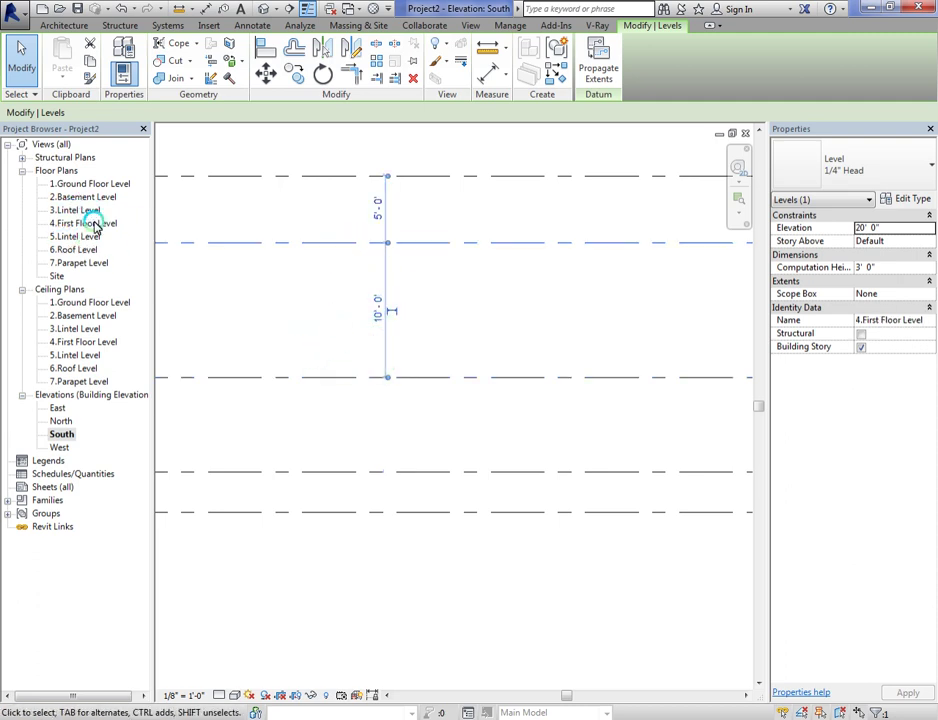
click(377, 308)
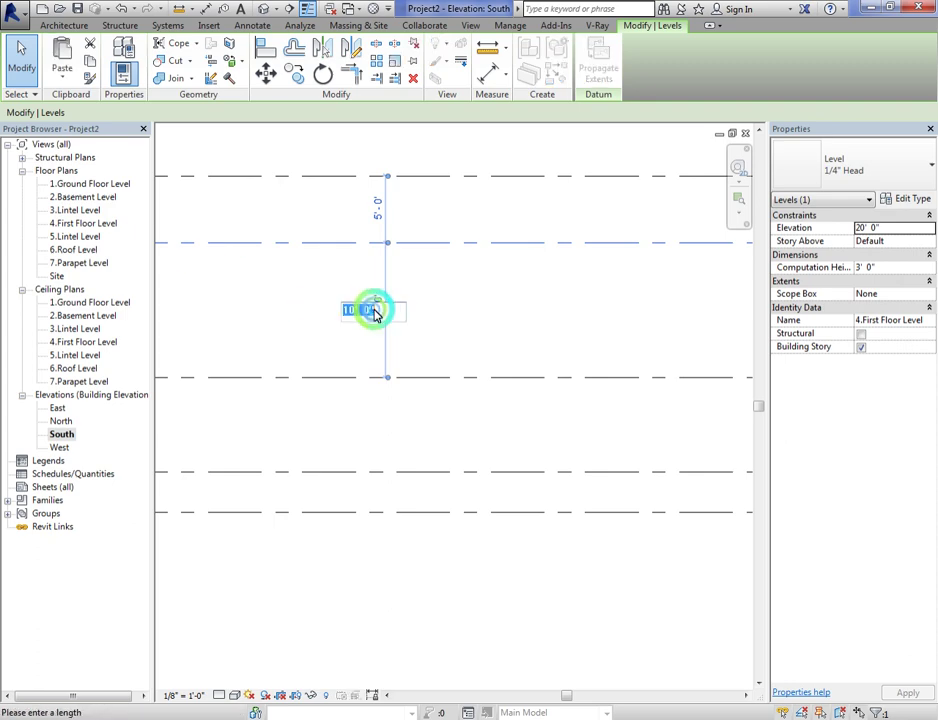
text(3)
key(Return)
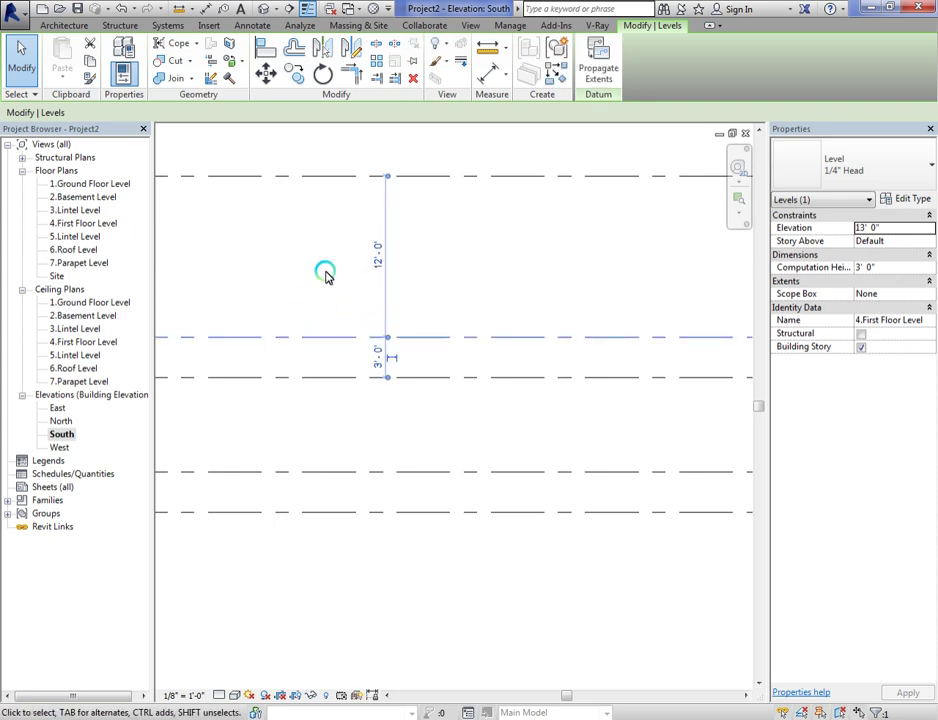
click(320, 305)
Step: Set the distance between the 4.First Floor Level and the 5.Lintel Level to 7'
click(364, 177)
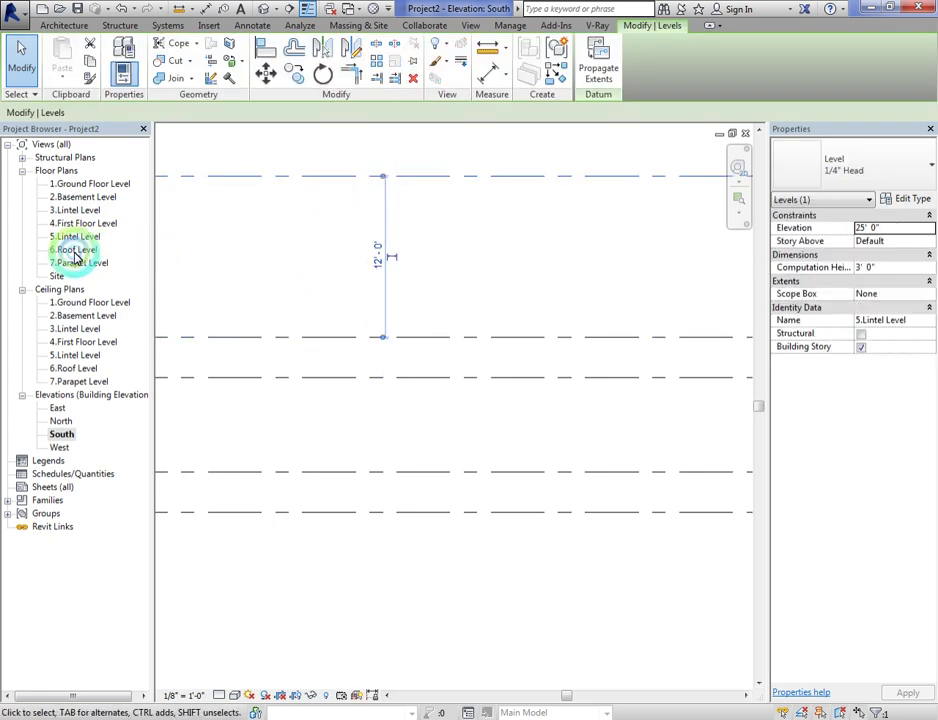
click(379, 262)
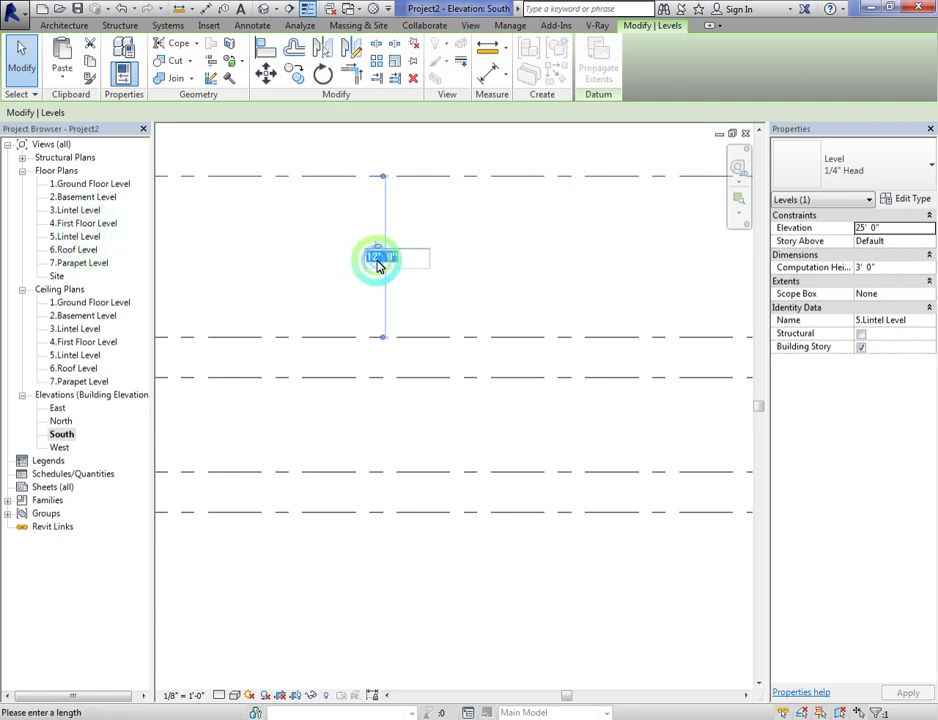
text(7)
key(Return)
click(463, 301)
Step: Set the 6.Roof Level 3' above the 5.Lintel Level
scroll(390, 409, down, 2)
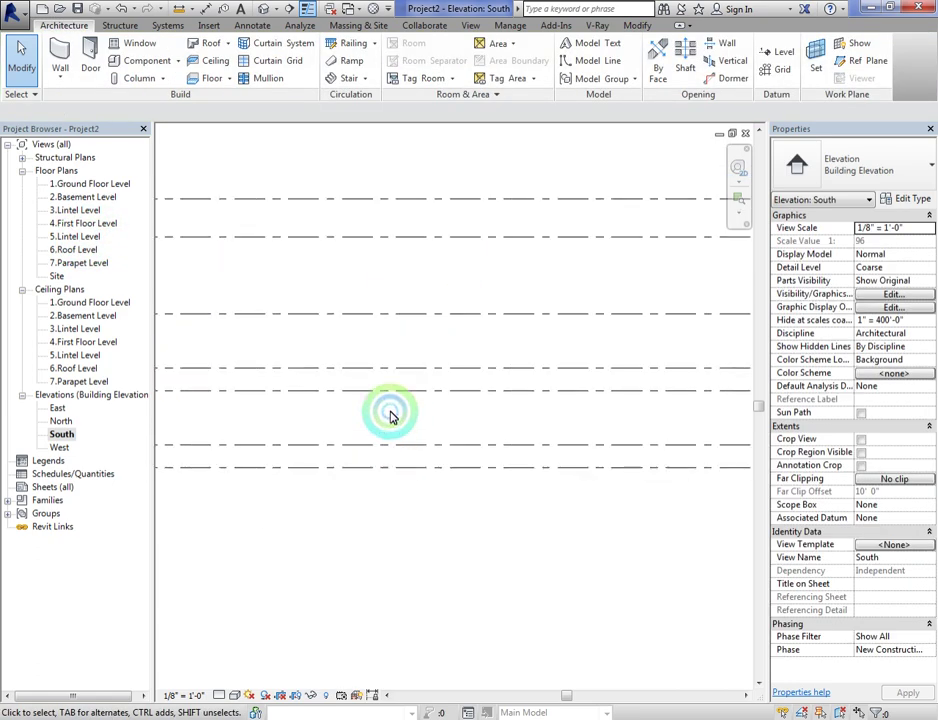
scroll(375, 254, up, 1)
click(383, 232)
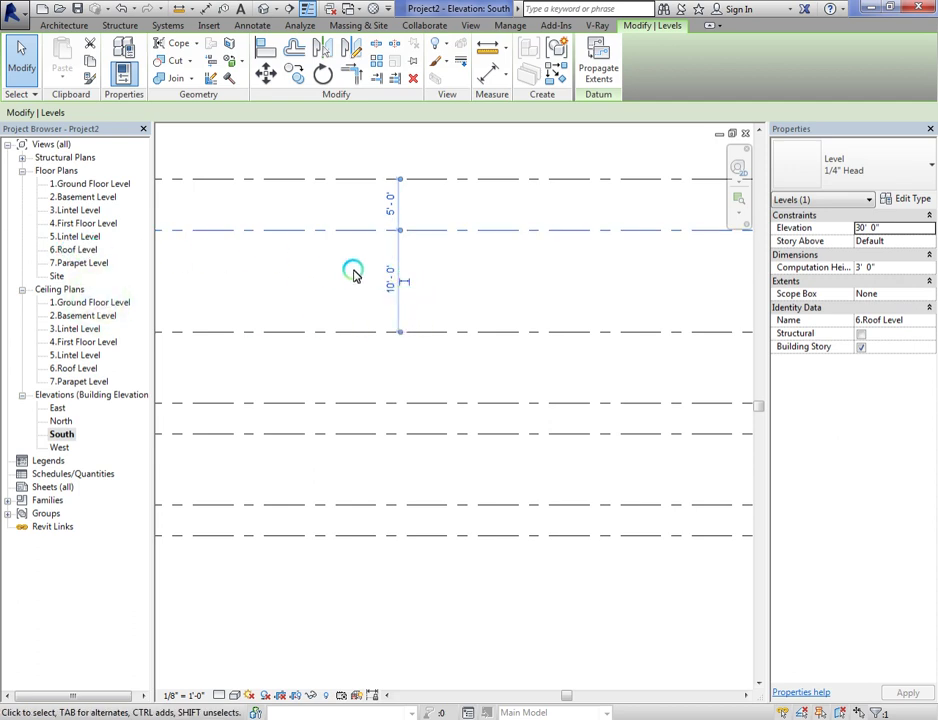
click(391, 283)
text(3)
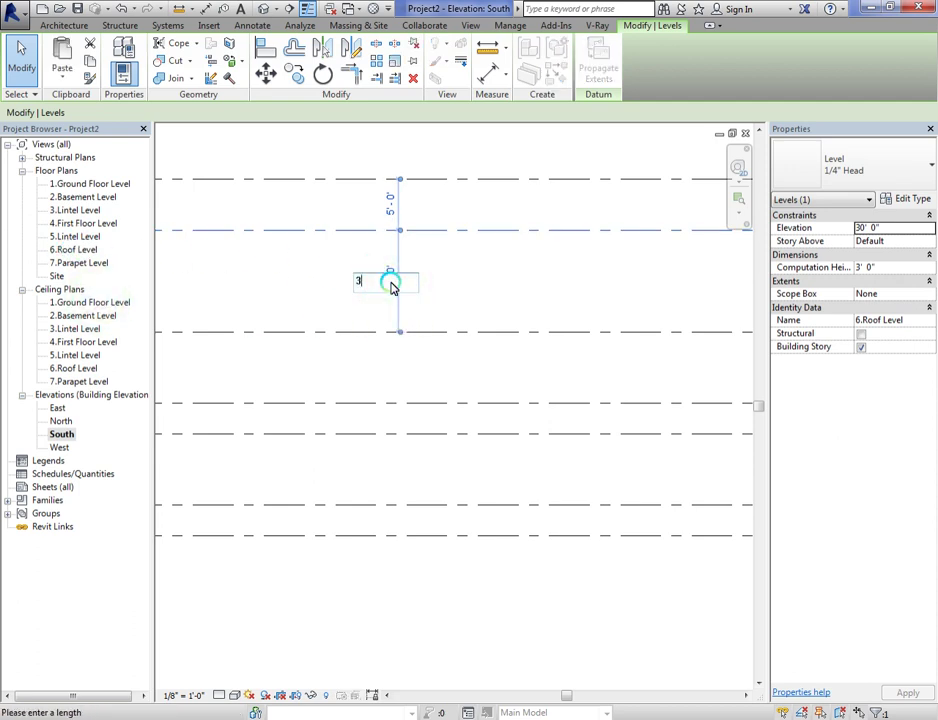
key(Return)
click(338, 255)
Step: Set the 7.Parapet Level 3' above the 6.Roof Level and check the elevations at the level heads
click(356, 181)
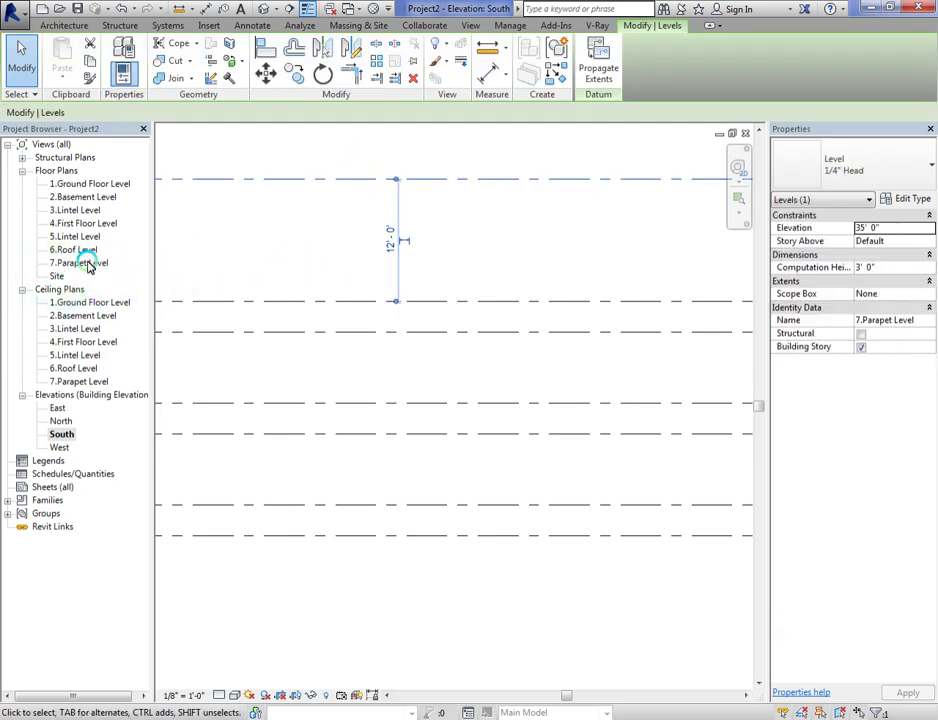
click(391, 241)
text(3)
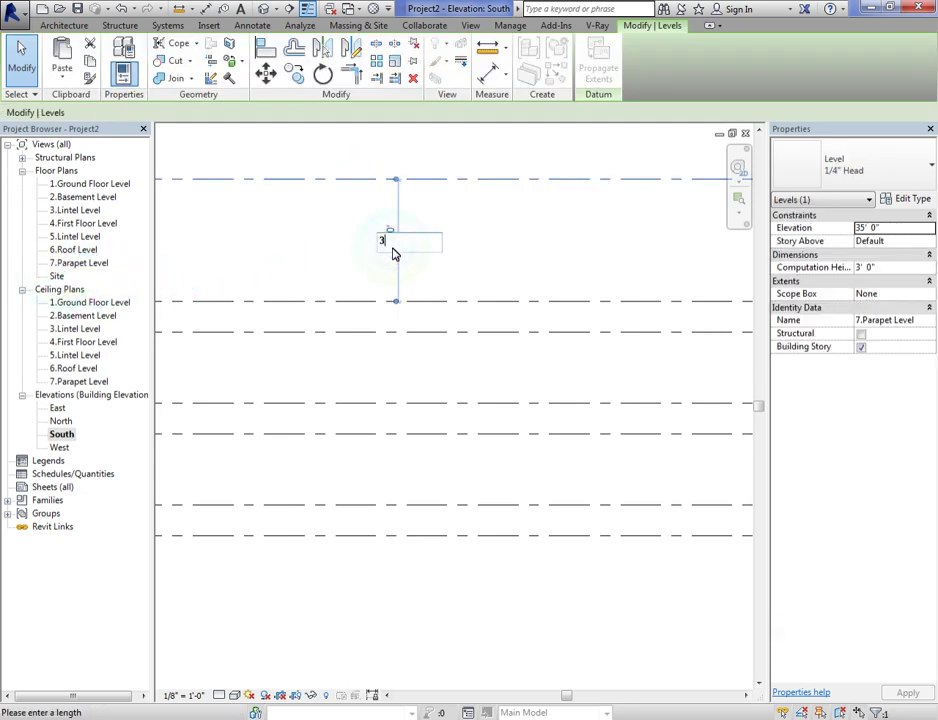
key(Return)
click(339, 212)
scroll(221, 295, down, 5)
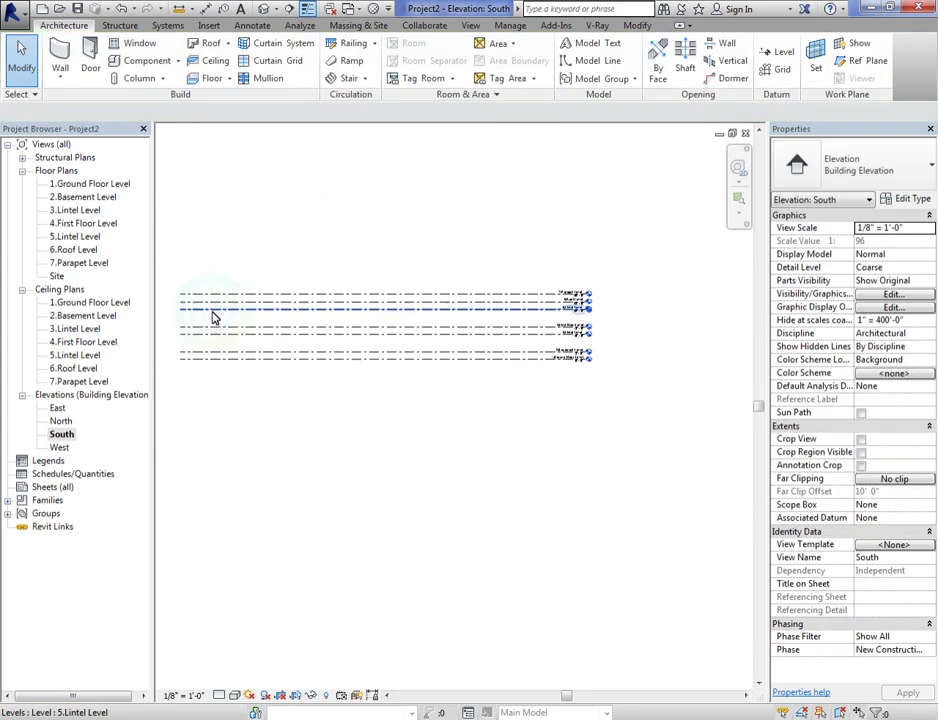
scroll(580, 316, up, 2)
scroll(583, 320, up, 4)
scroll(580, 368, up, 1)
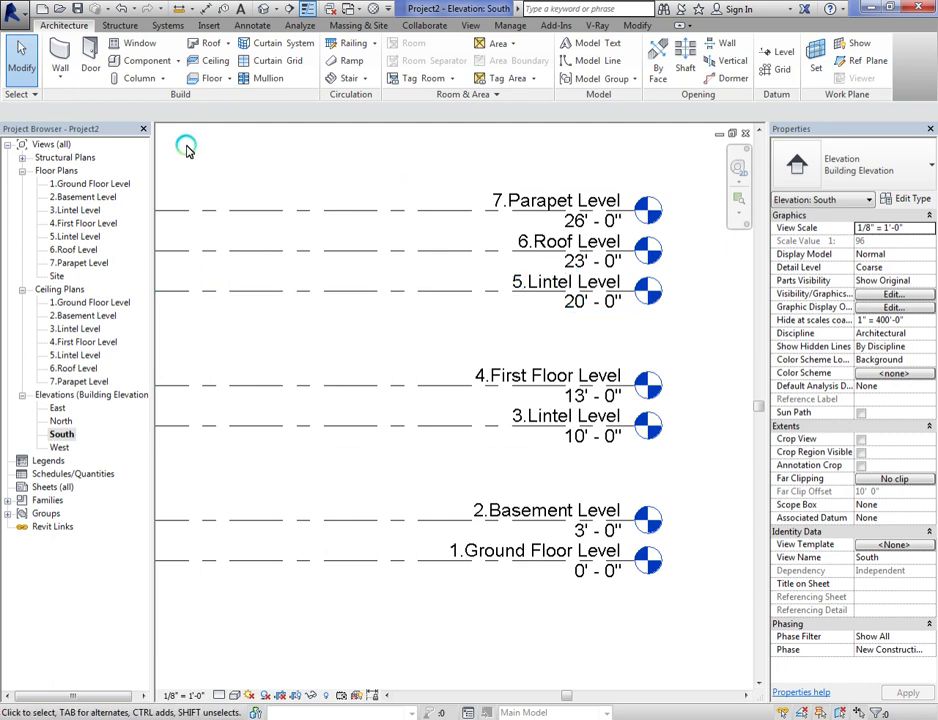
Step: Open the 1.Ground Floor Level plan and save the project as "1.Exterior Building Design" in the MY HOME PLAN folder with maximum backups of 1
click(90, 206)
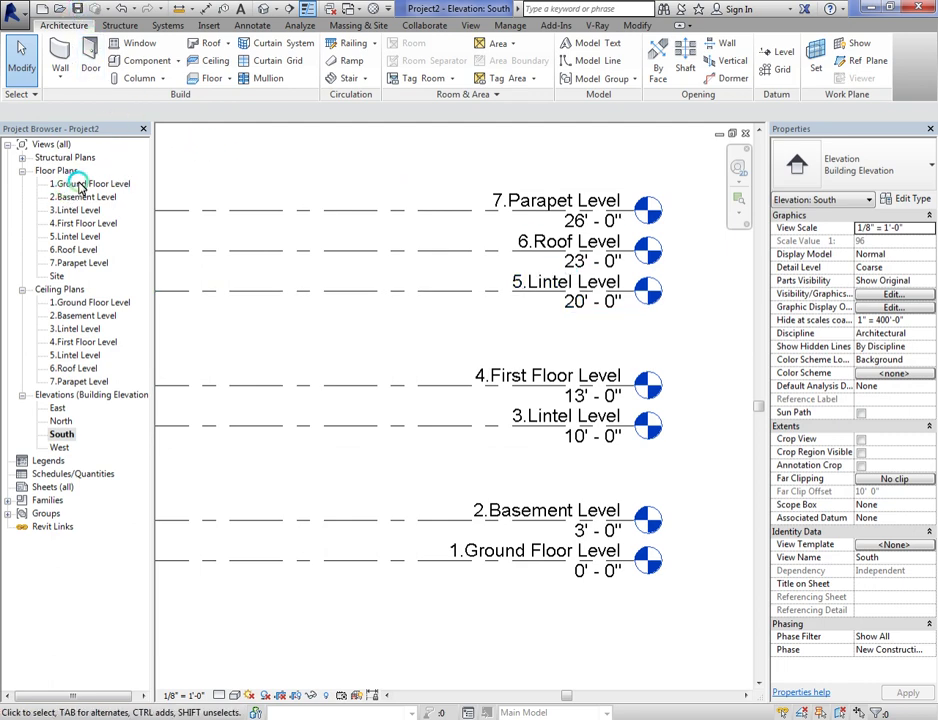
double_click(88, 185)
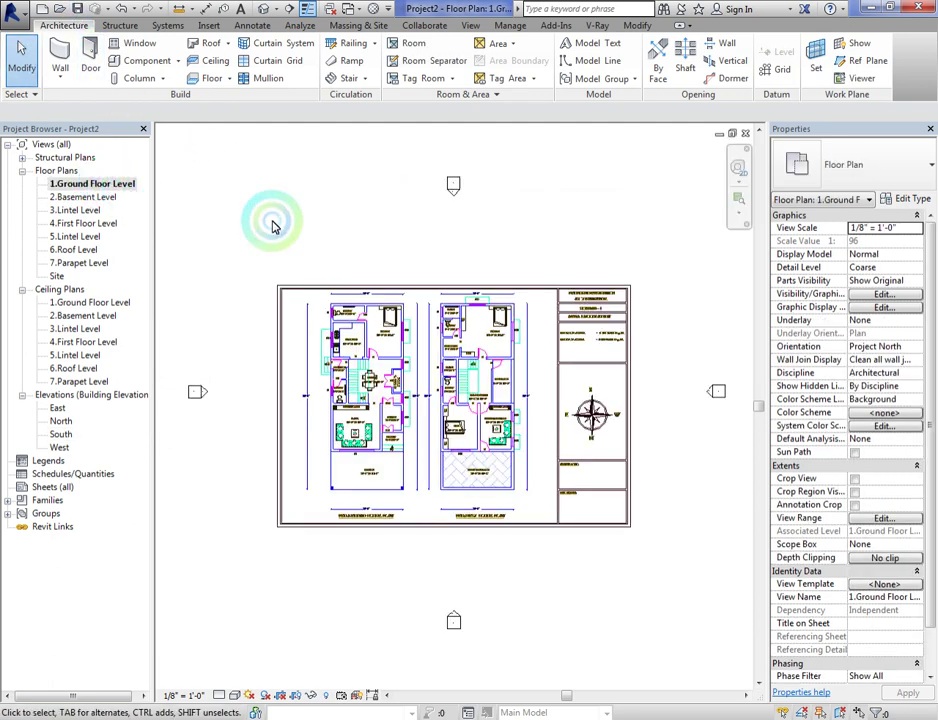
click(18, 16)
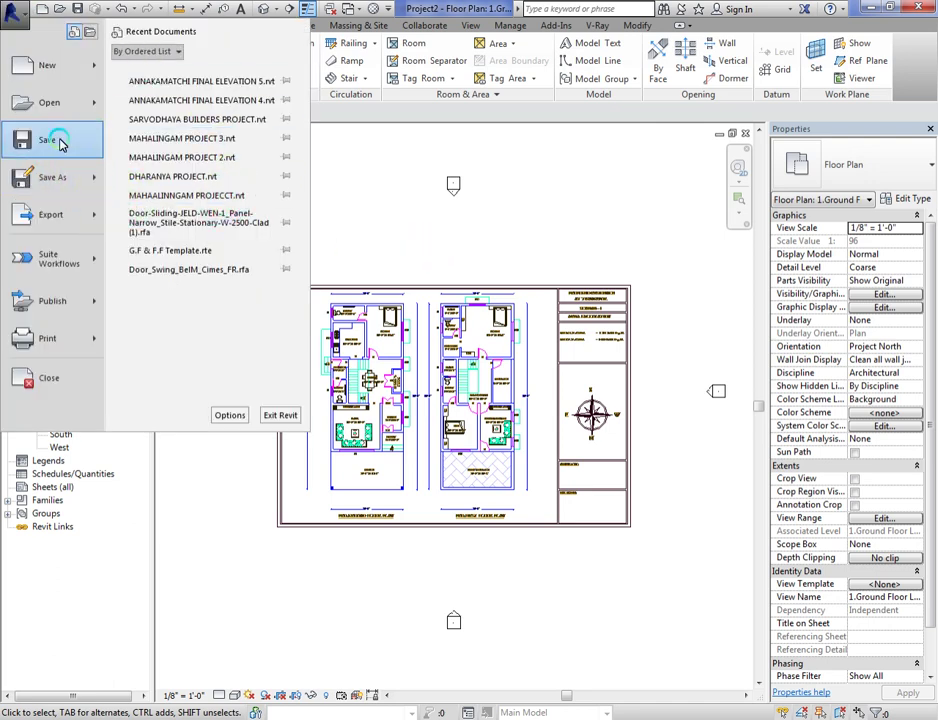
click(65, 140)
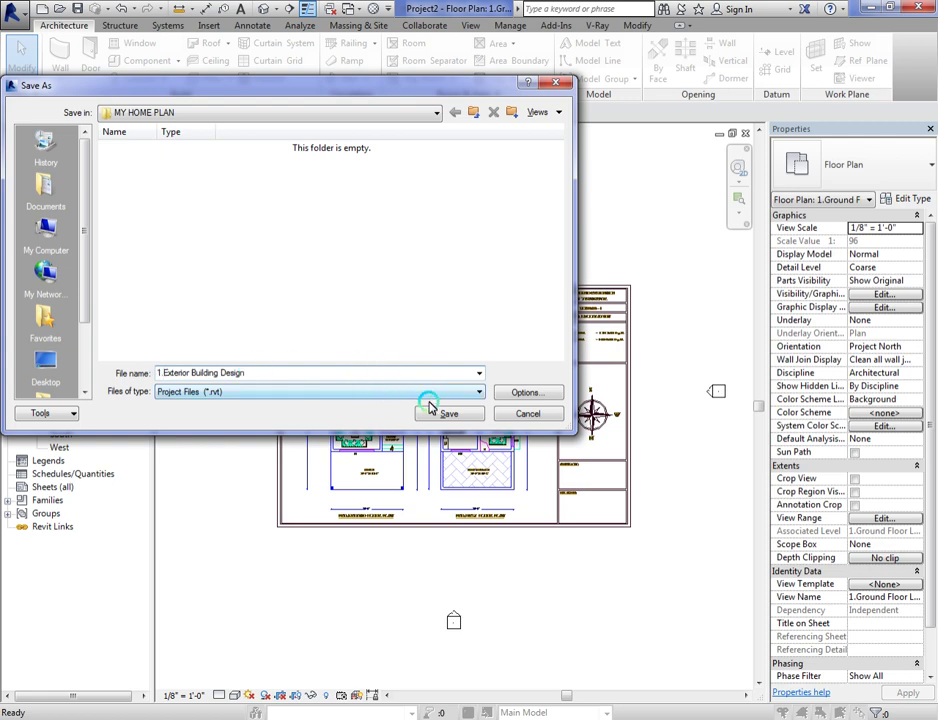
click(527, 392)
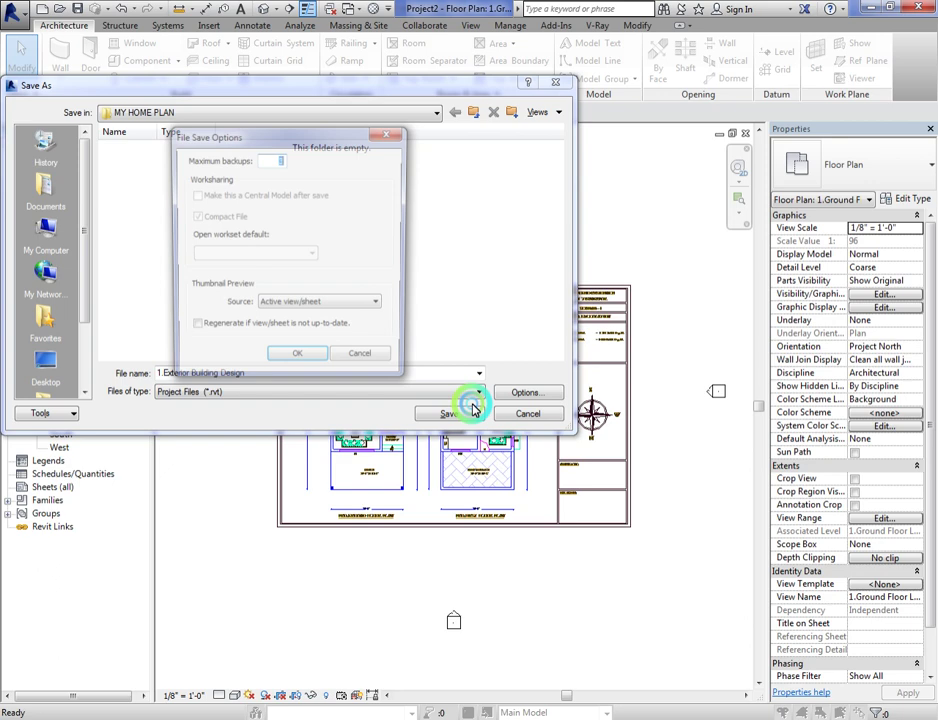
click(287, 160)
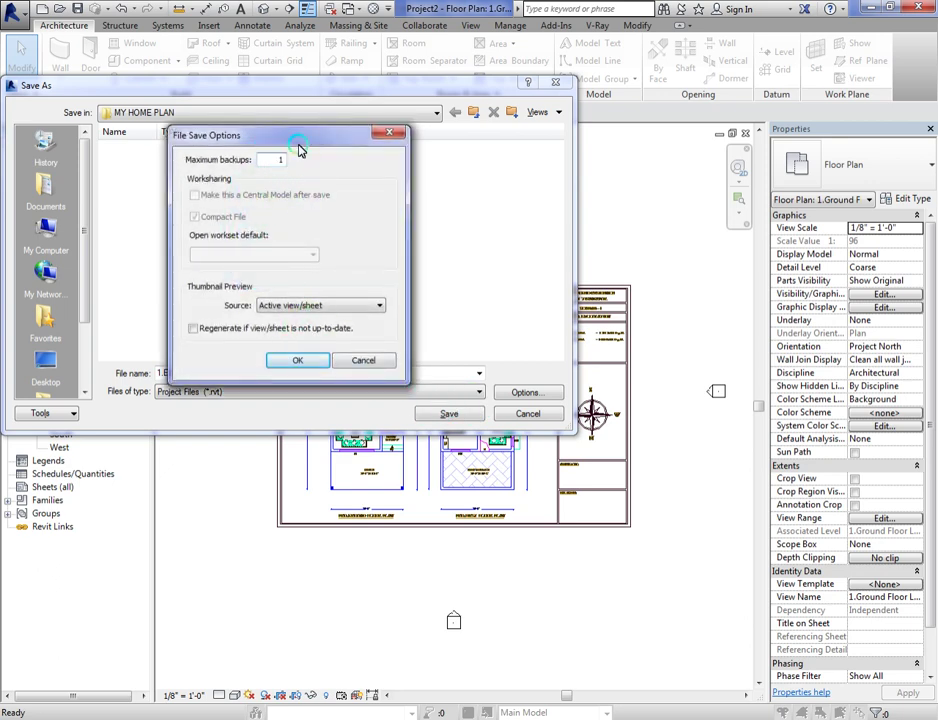
click(299, 362)
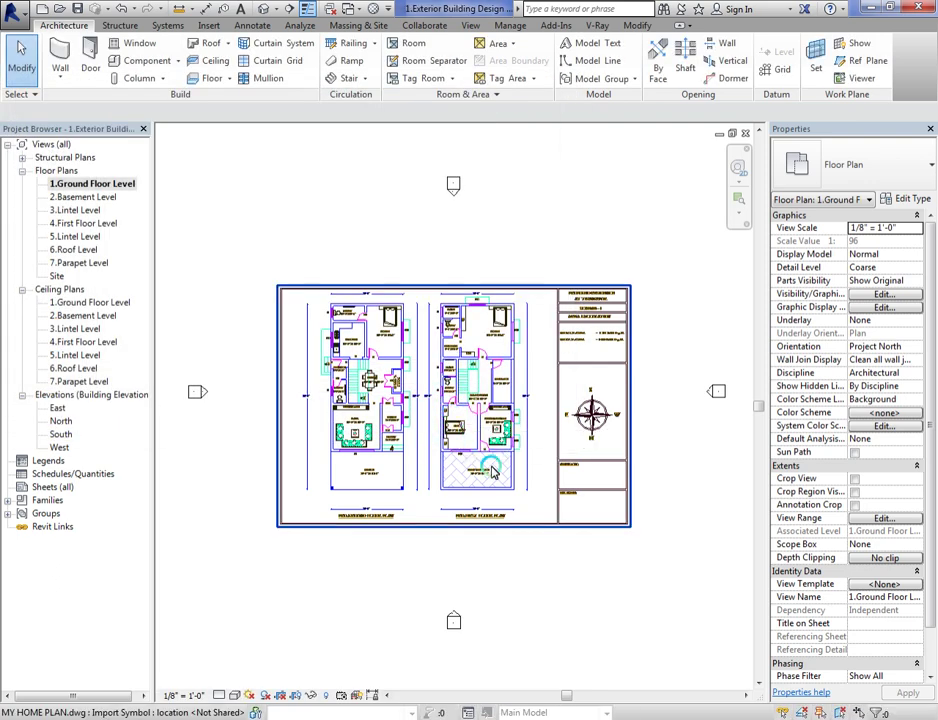
Step: Examine the imported ground and first floor plans, including room layouts, overall dimensions and the area calculation
scroll(335, 380, up, 5)
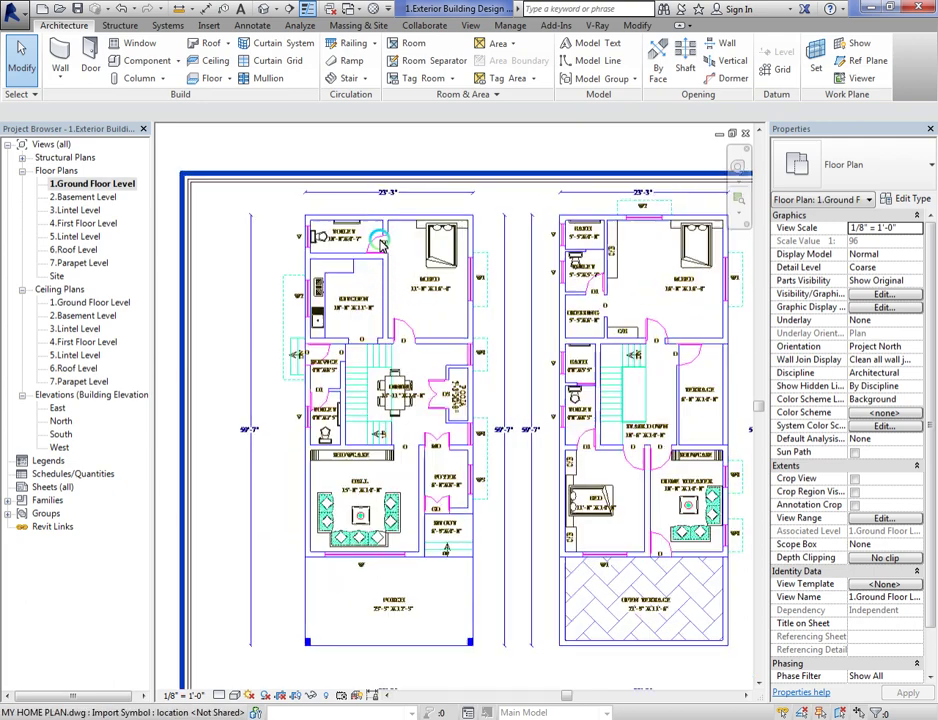
scroll(325, 193, up, 3)
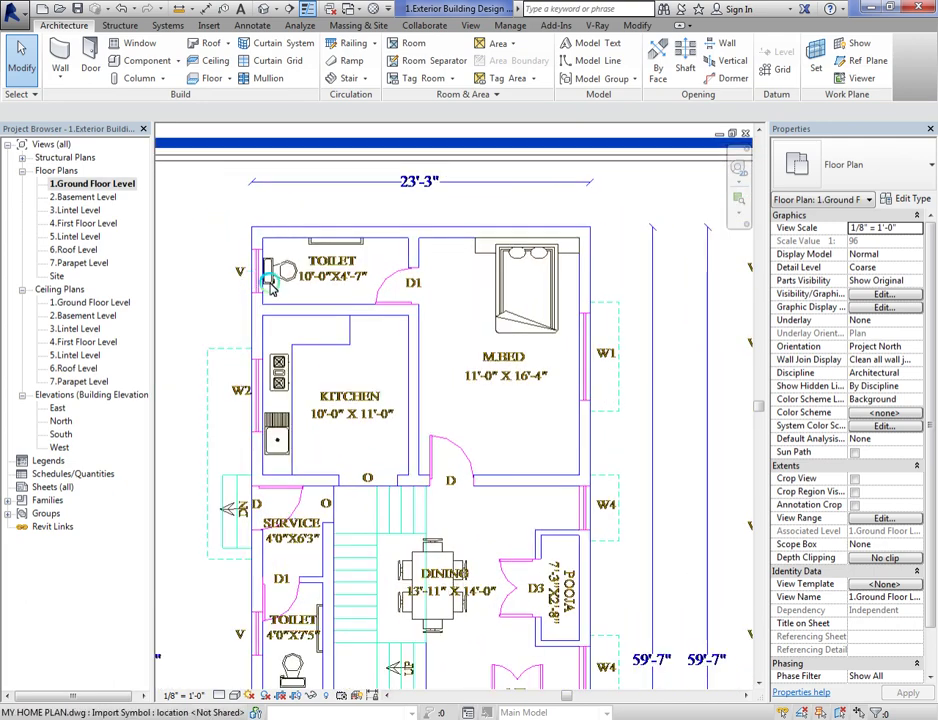
scroll(342, 283, down, 2)
scroll(228, 447, up, 4)
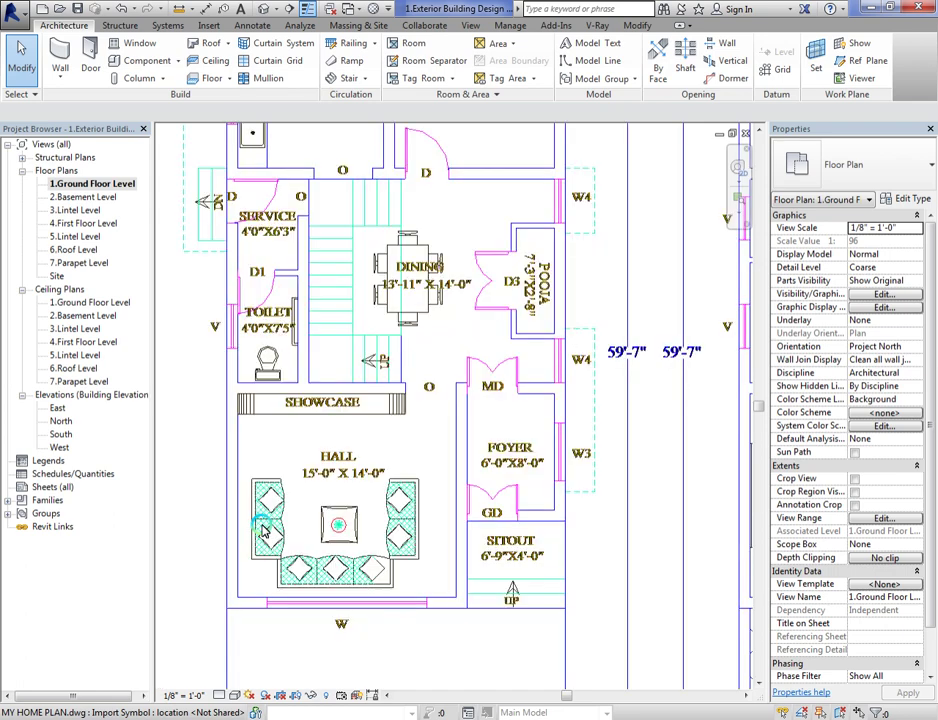
scroll(226, 440, down, 4)
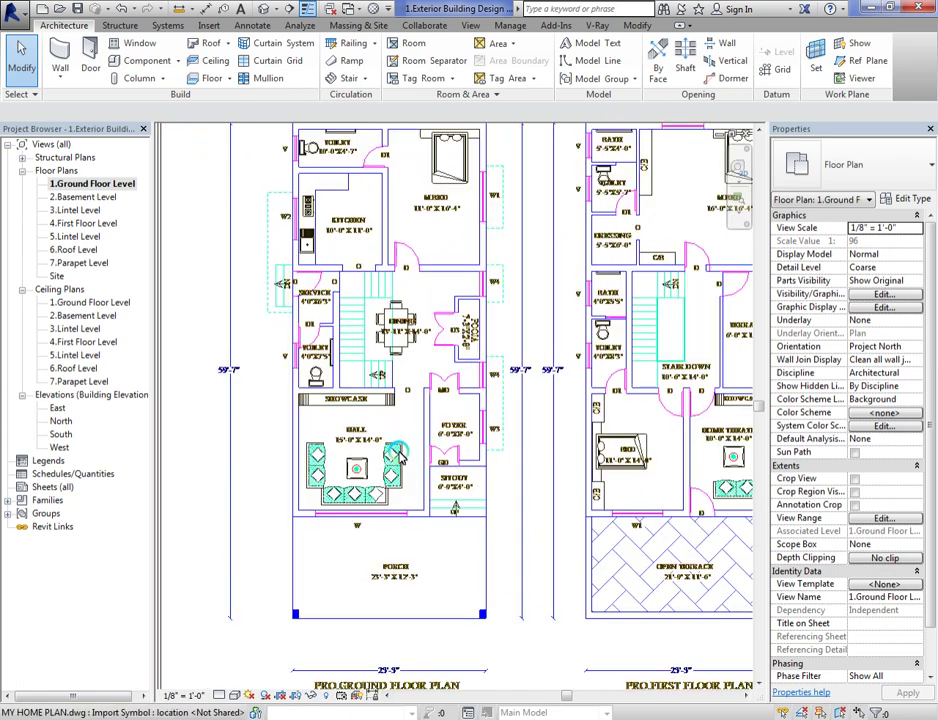
scroll(390, 457, down, 2)
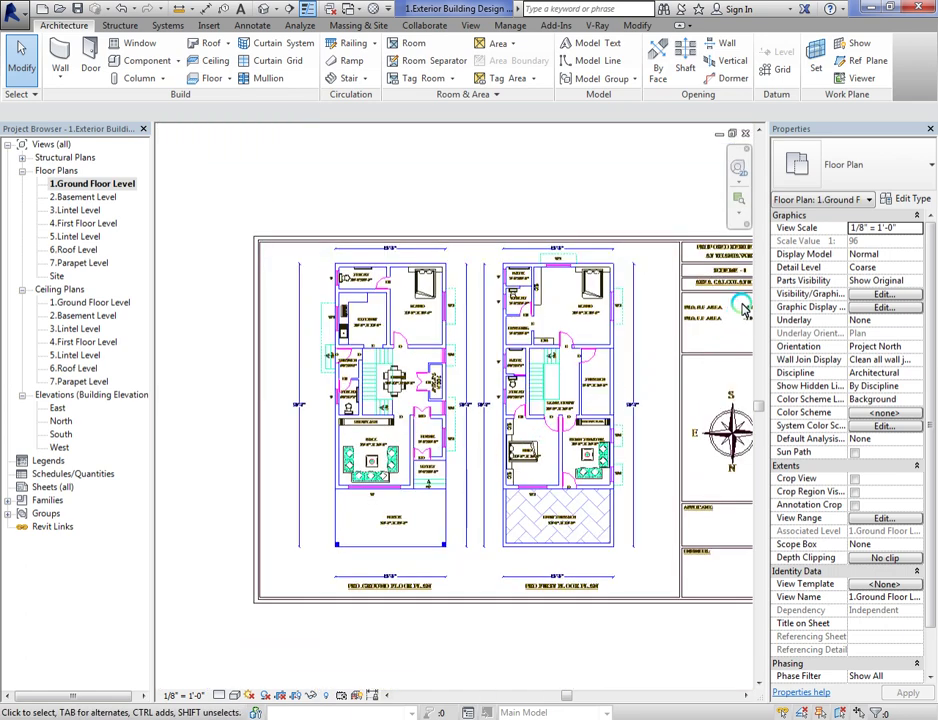
scroll(741, 307, up, 1)
scroll(549, 310, up, 1)
scroll(385, 371, down, 2)
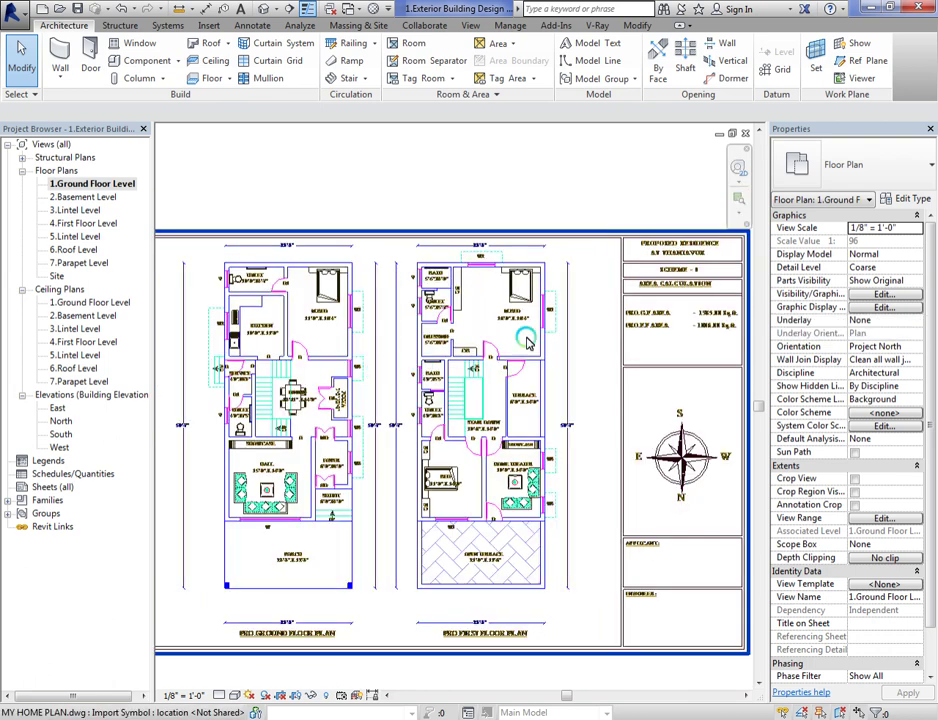
scroll(703, 266, up, 2)
scroll(700, 345, up, 5)
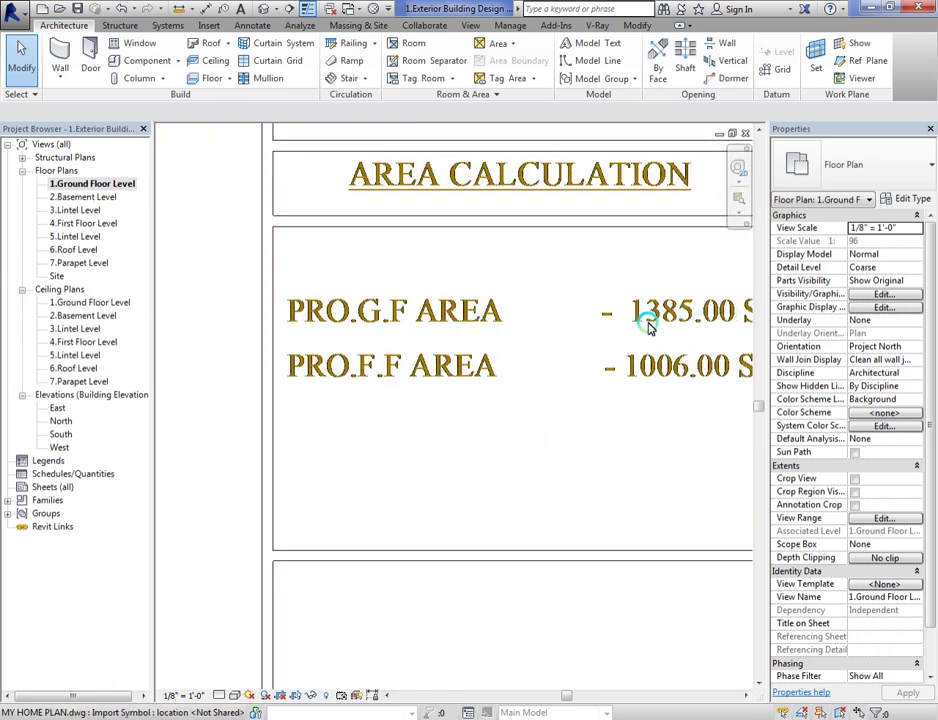
scroll(450, 370, down, 5)
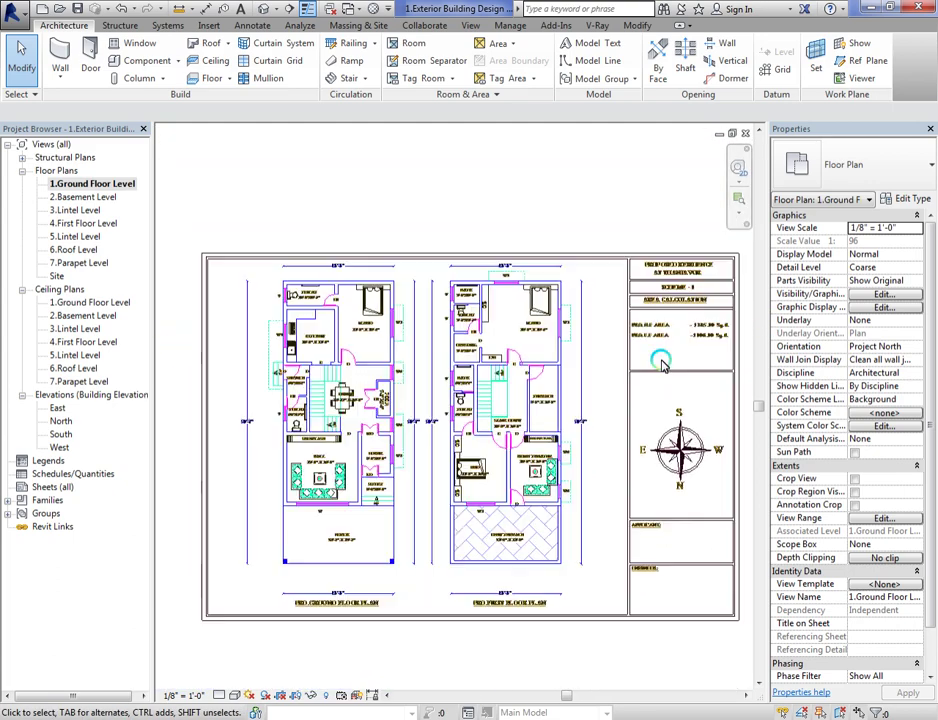
scroll(274, 377, up, 2)
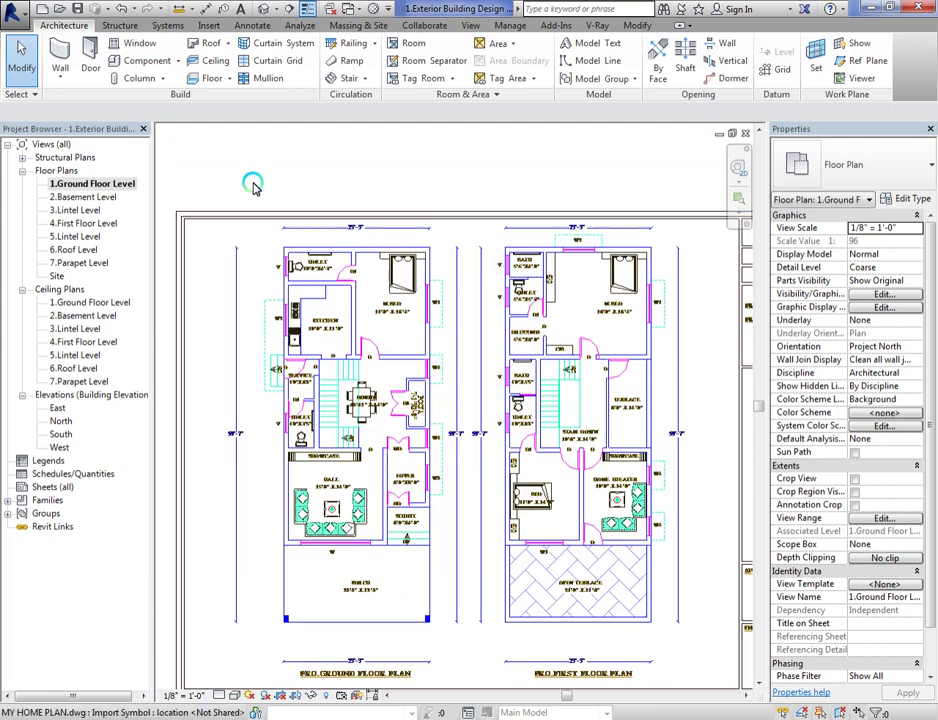
scroll(318, 470, down, 1)
scroll(316, 560, up, 1)
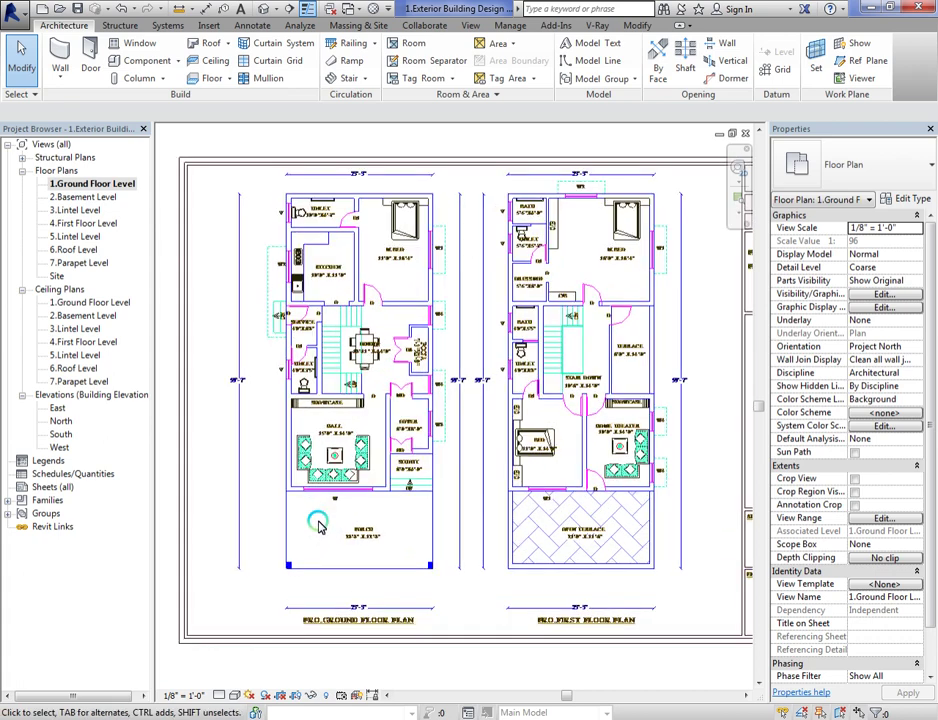
scroll(305, 150, up, 4)
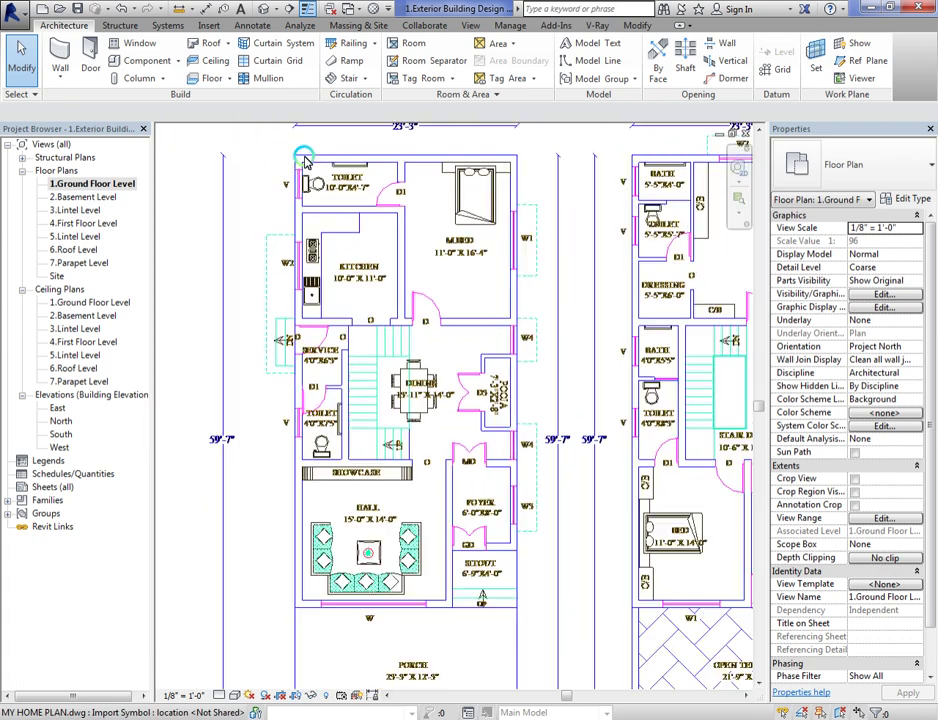
scroll(235, 176, down, 1)
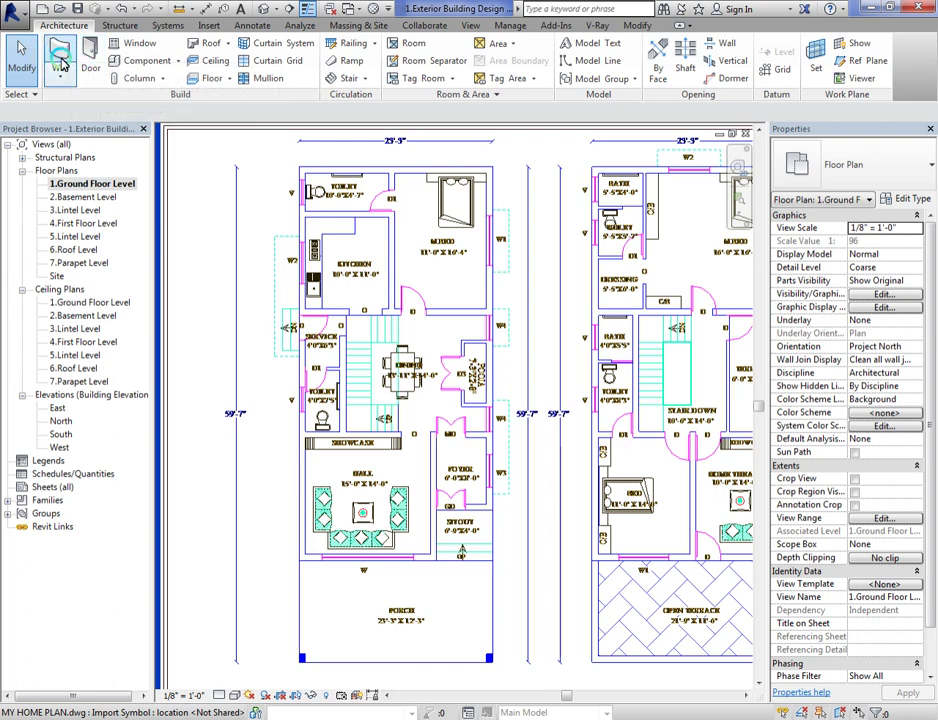
Step: Start the Wall tool and duplicate the Generic - 8" basic wall type as Generic - 9"
click(62, 52)
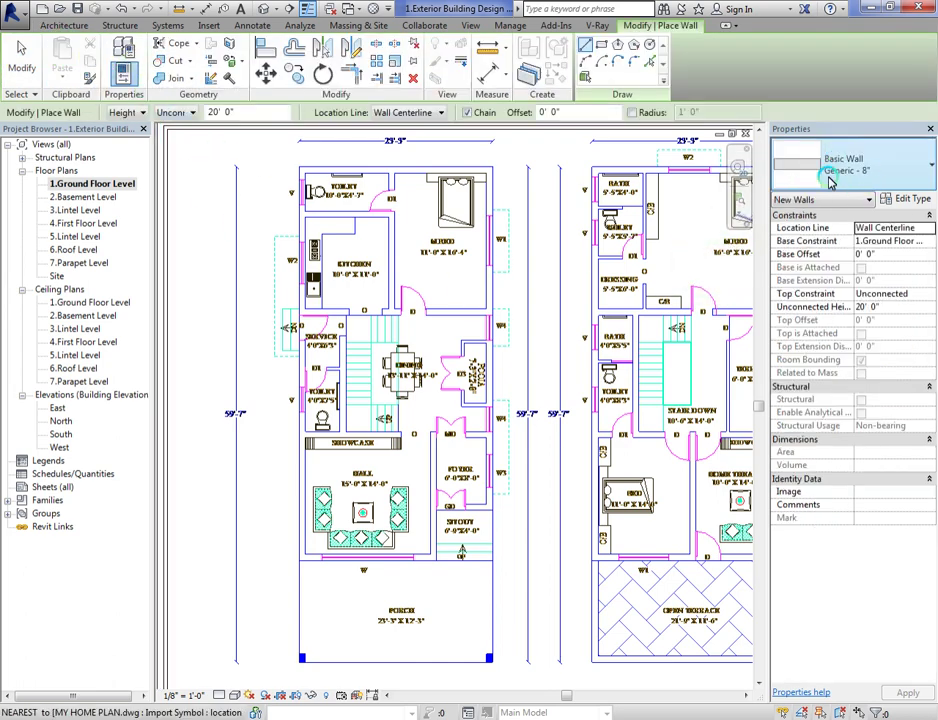
click(912, 198)
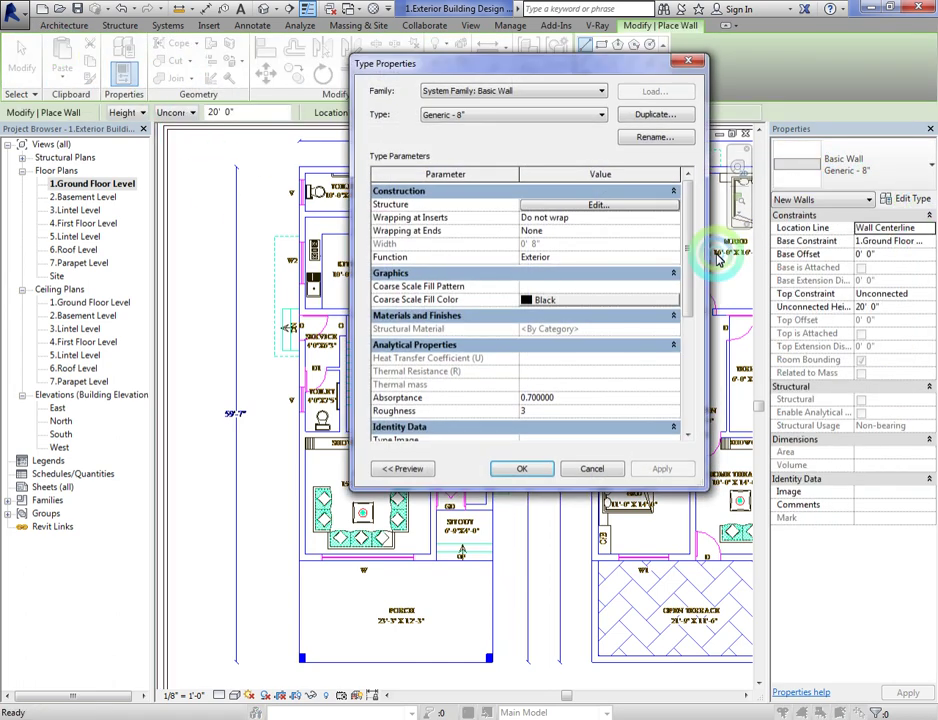
click(515, 118)
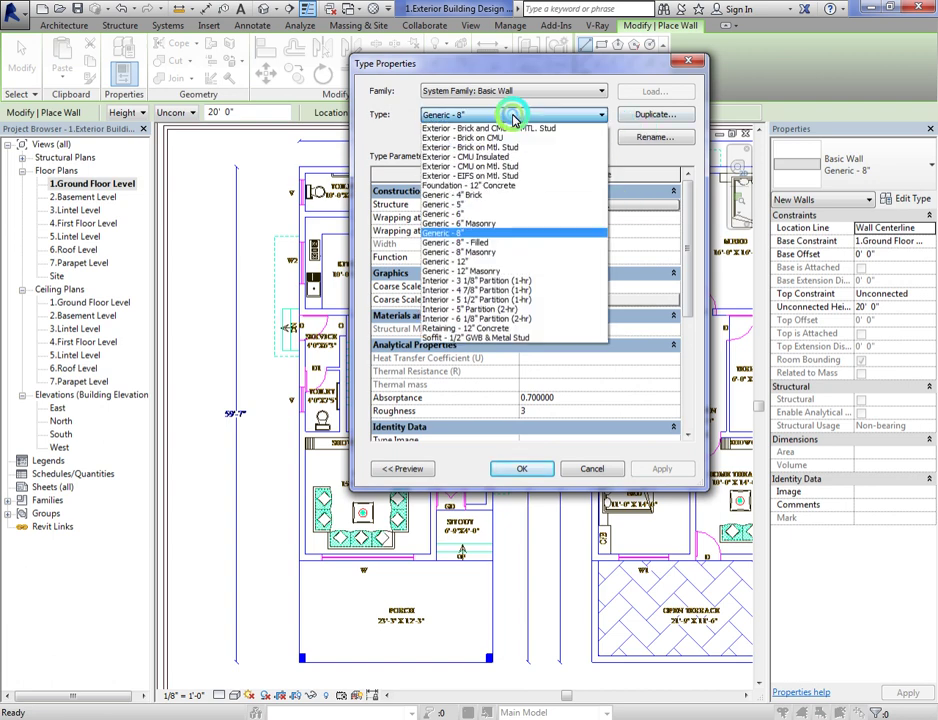
click(548, 116)
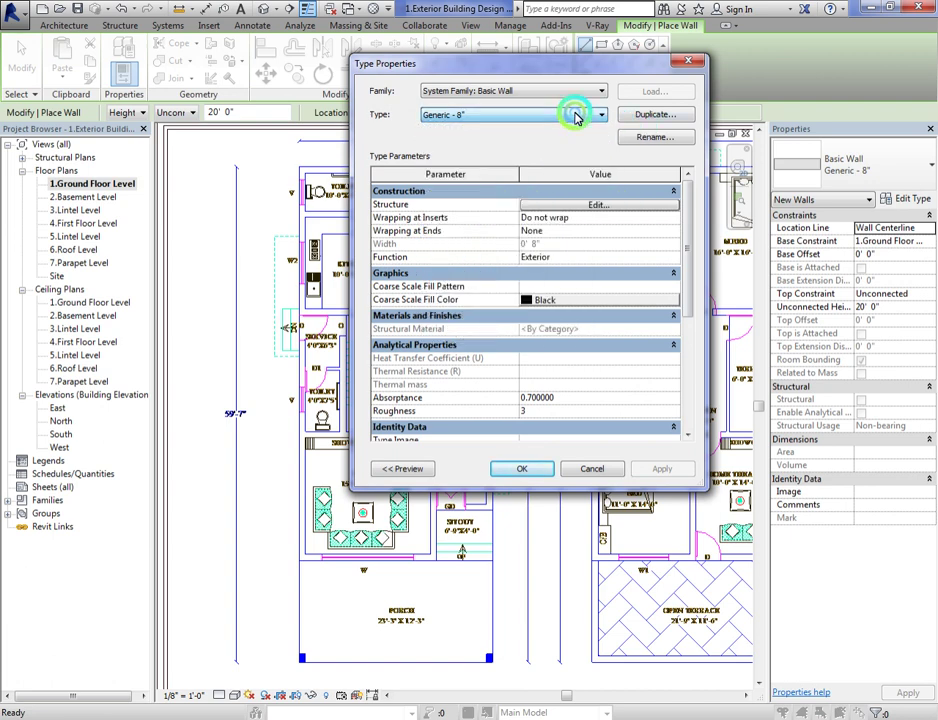
click(655, 115)
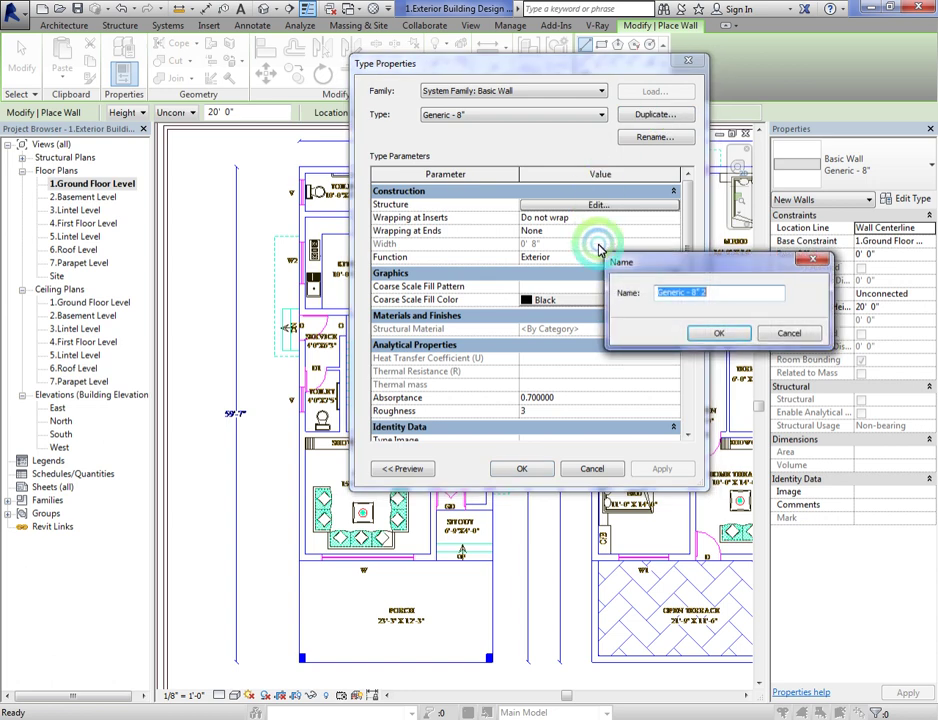
drag(720, 303, 693, 313)
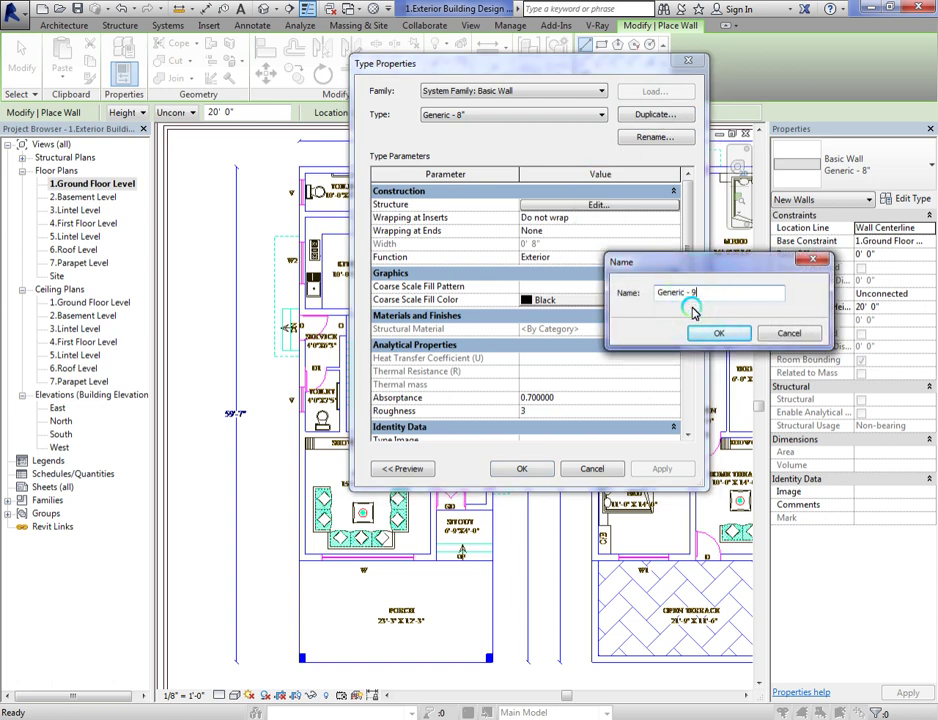
text(9")
key(Return)
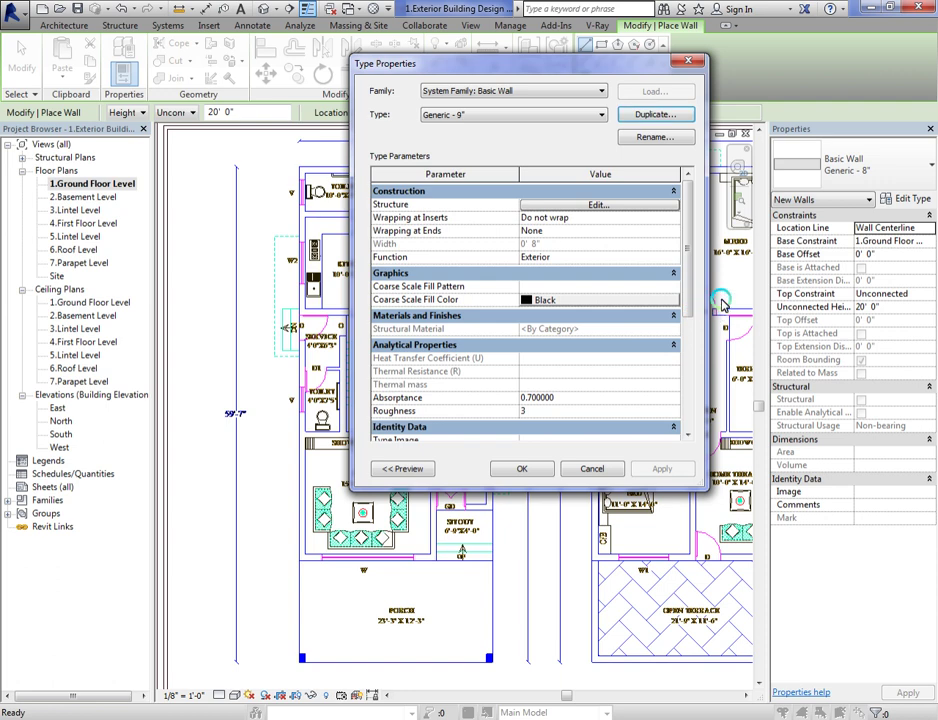
Step: Set the structure layer thickness of the Generic - 9" wall type to 9"
click(600, 206)
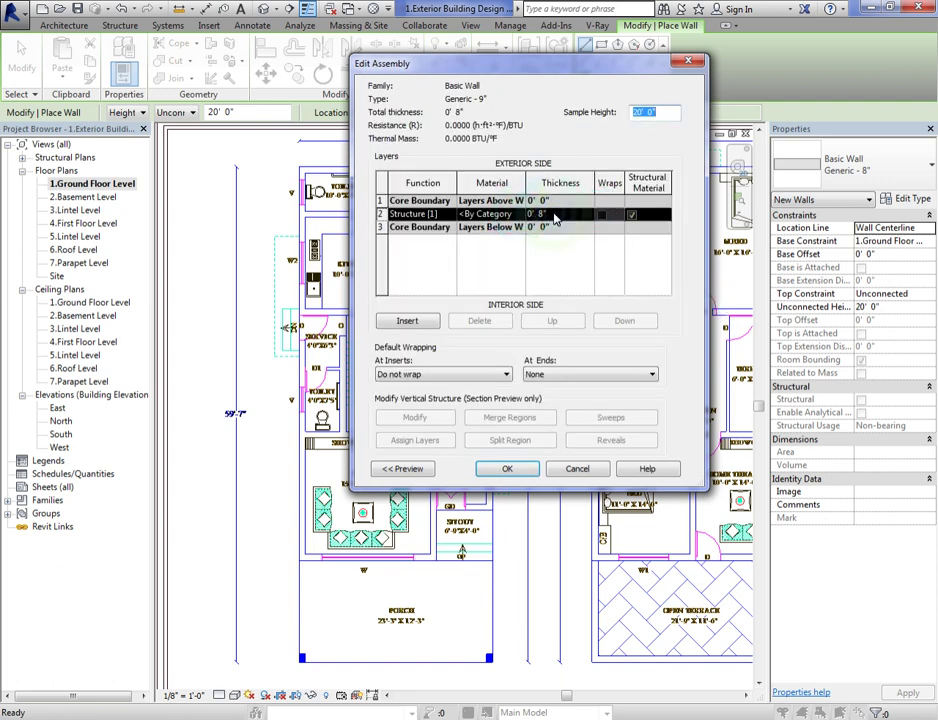
click(560, 215)
text(9)
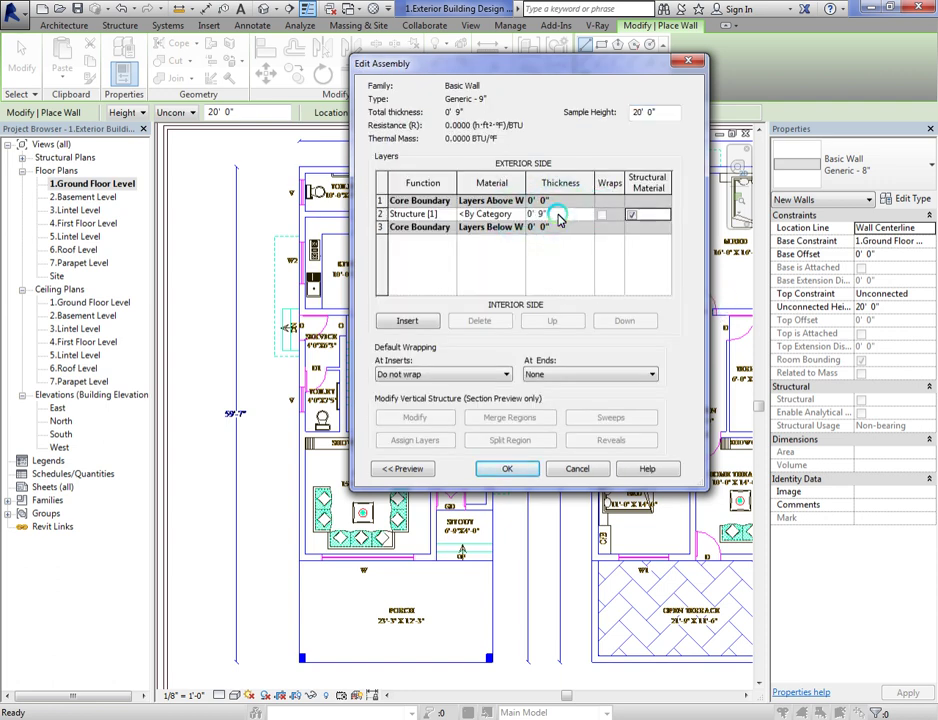
click(507, 468)
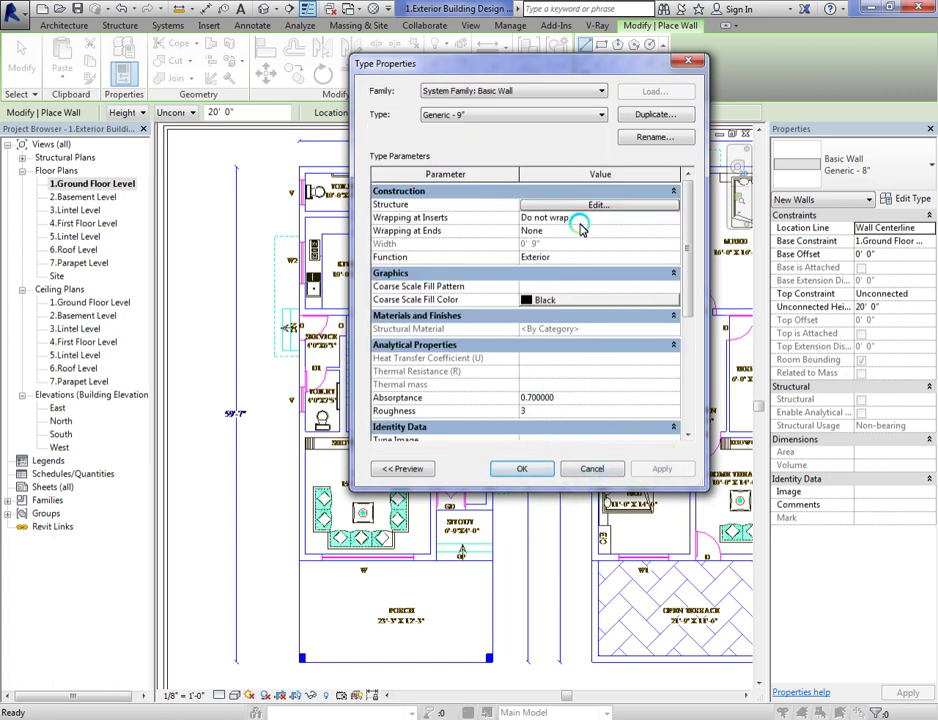
Step: Duplicate the Generic - 9" wall type under the name Generic - 4.5"
click(657, 117)
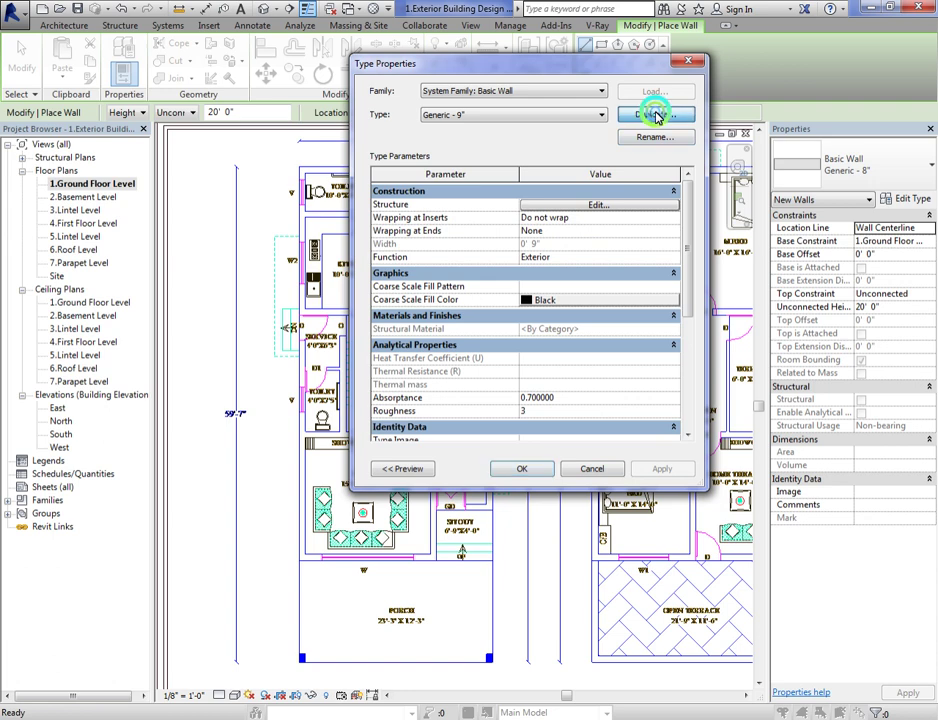
click(703, 293)
drag(702, 294, 692, 301)
text(4.)
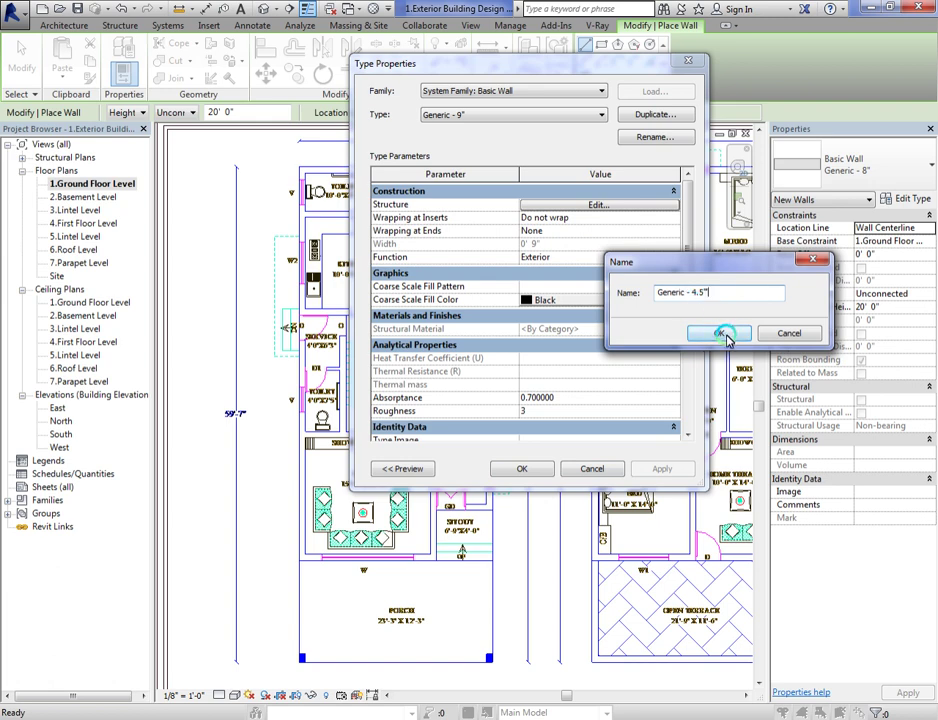
click(722, 333)
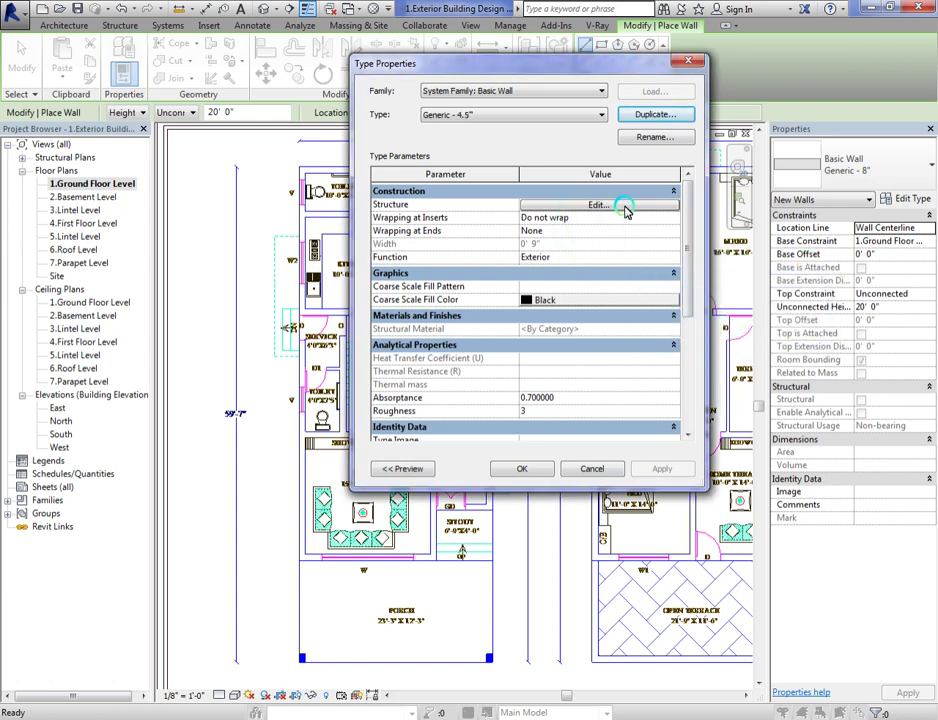
Step: Set the structure layer thickness of the Generic - 4.5" wall type to 4.5"
click(565, 214)
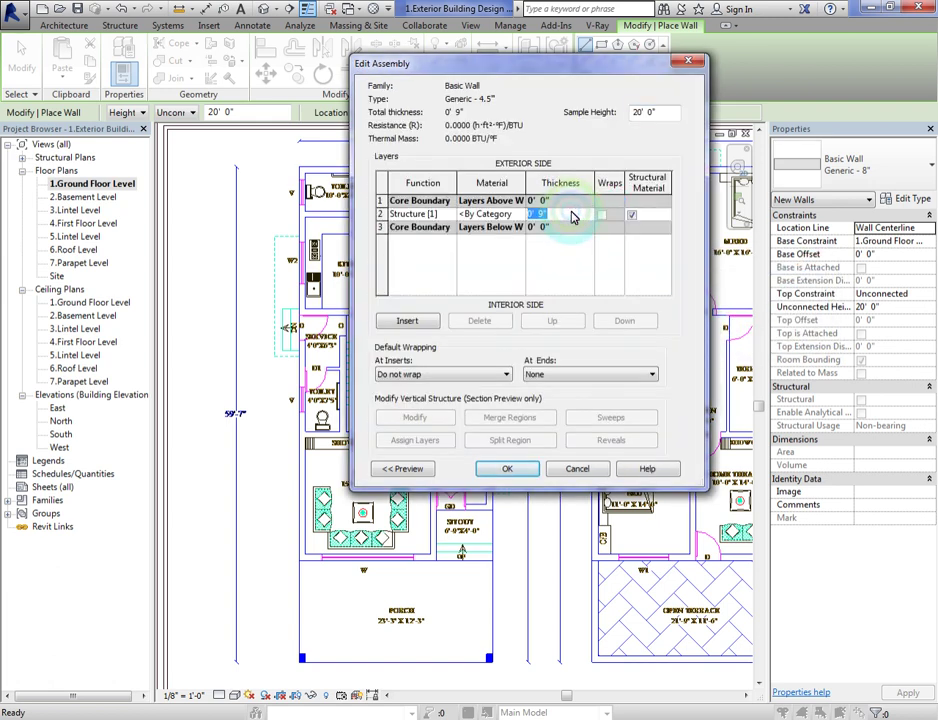
text(4.5)
click(549, 371)
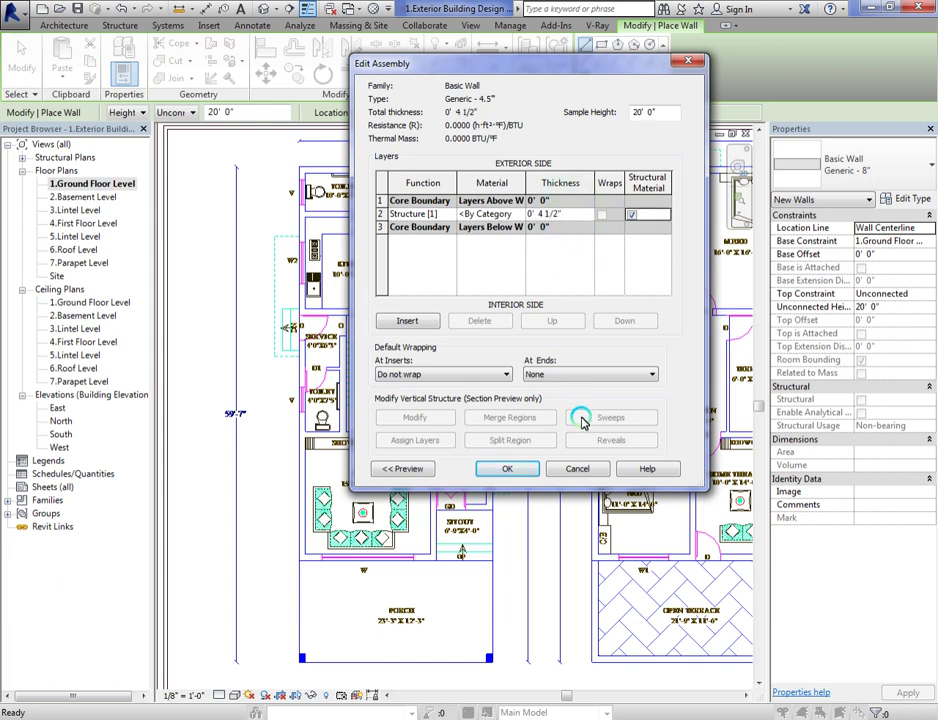
click(507, 468)
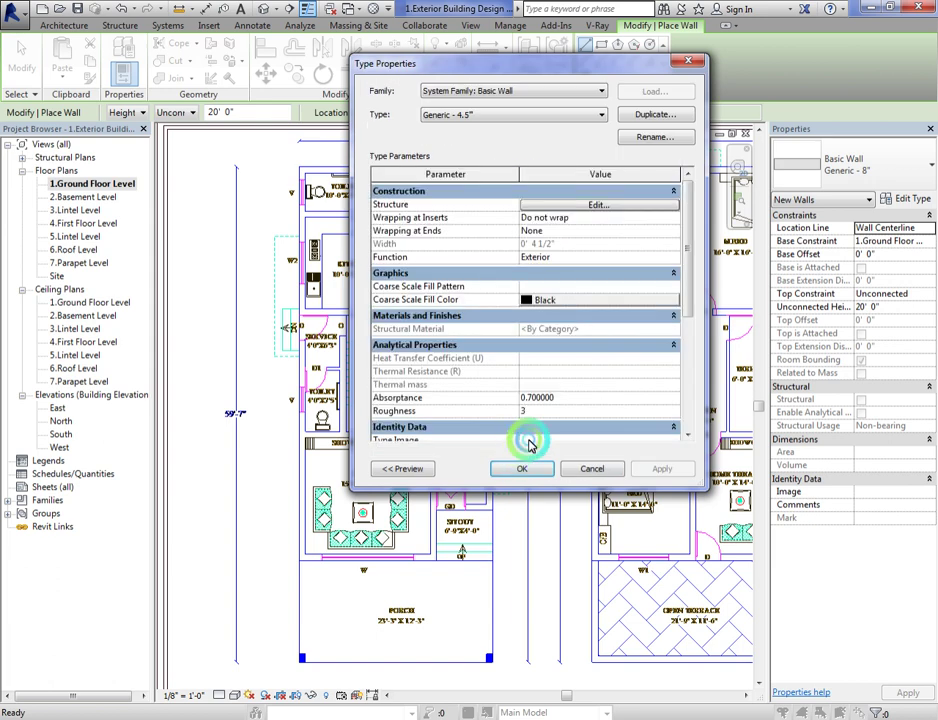
Step: Make Generic - 9" the active wall type and accept the type properties
click(538, 116)
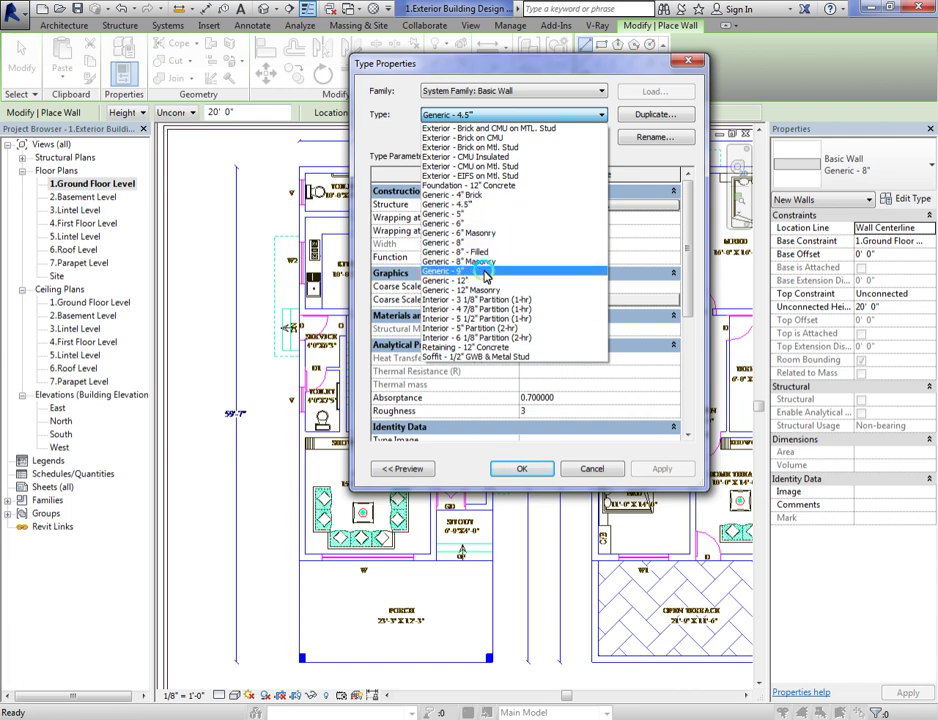
click(484, 272)
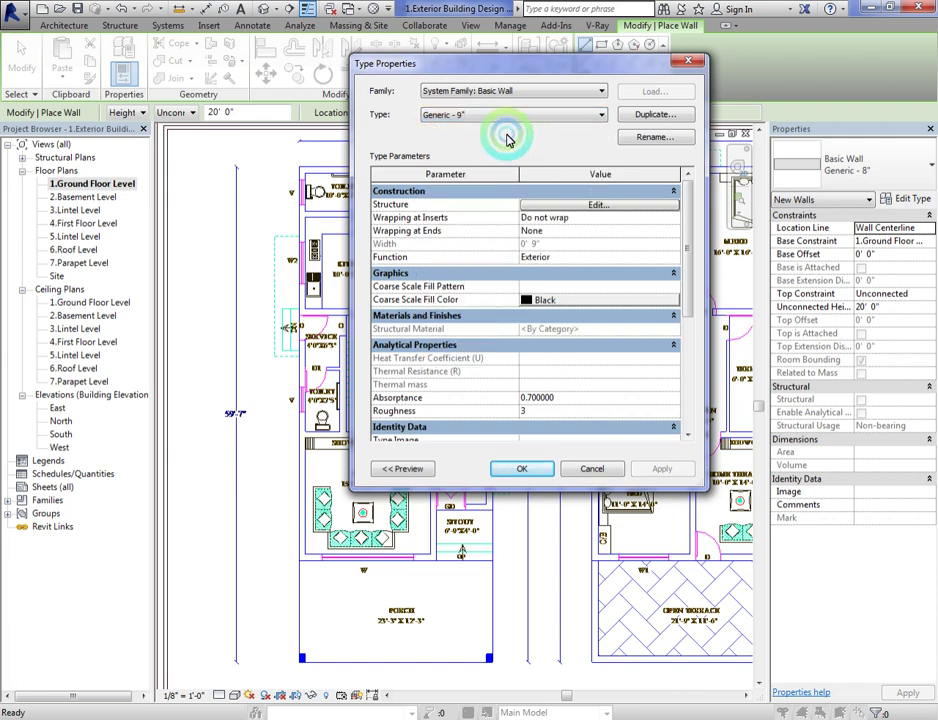
click(525, 469)
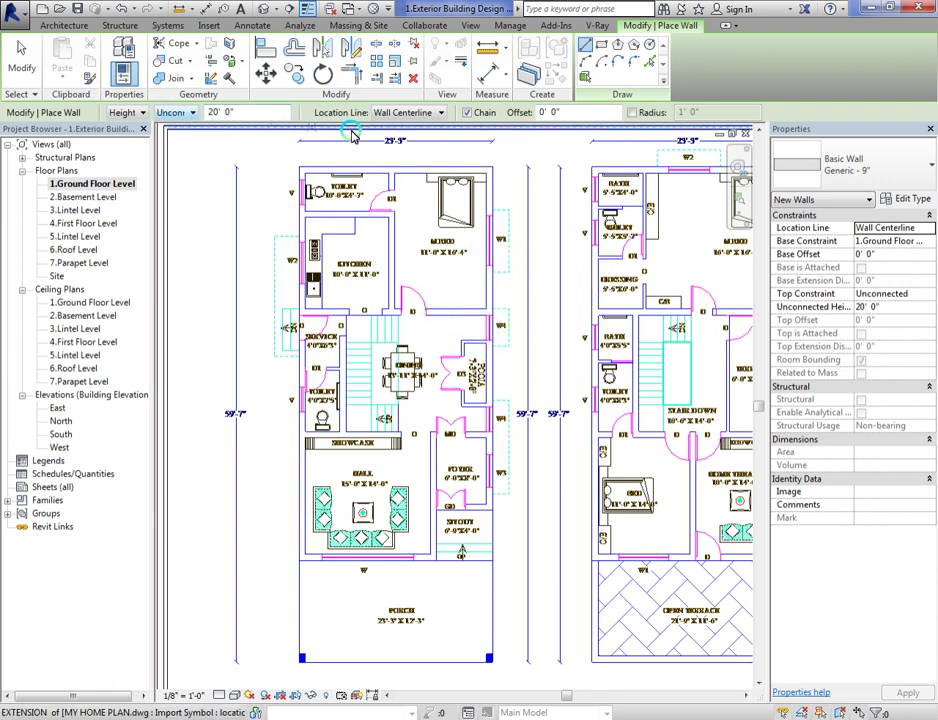
Step: Set the new walls' location line to Finish Face: Exterior and top constraint to Up to level: 4.First Floor Level
click(930, 232)
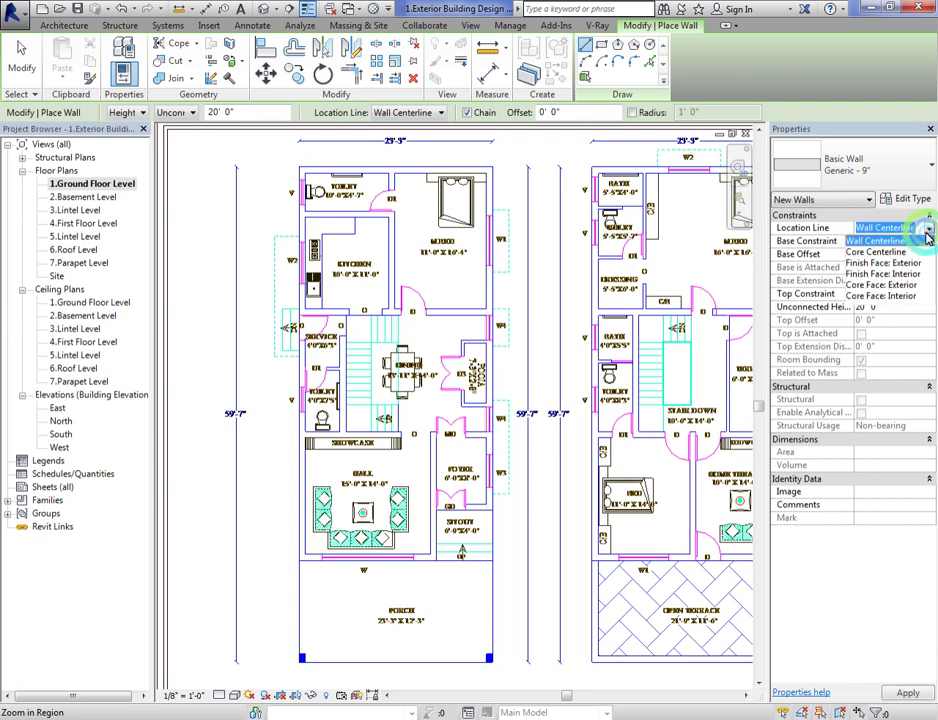
click(886, 260)
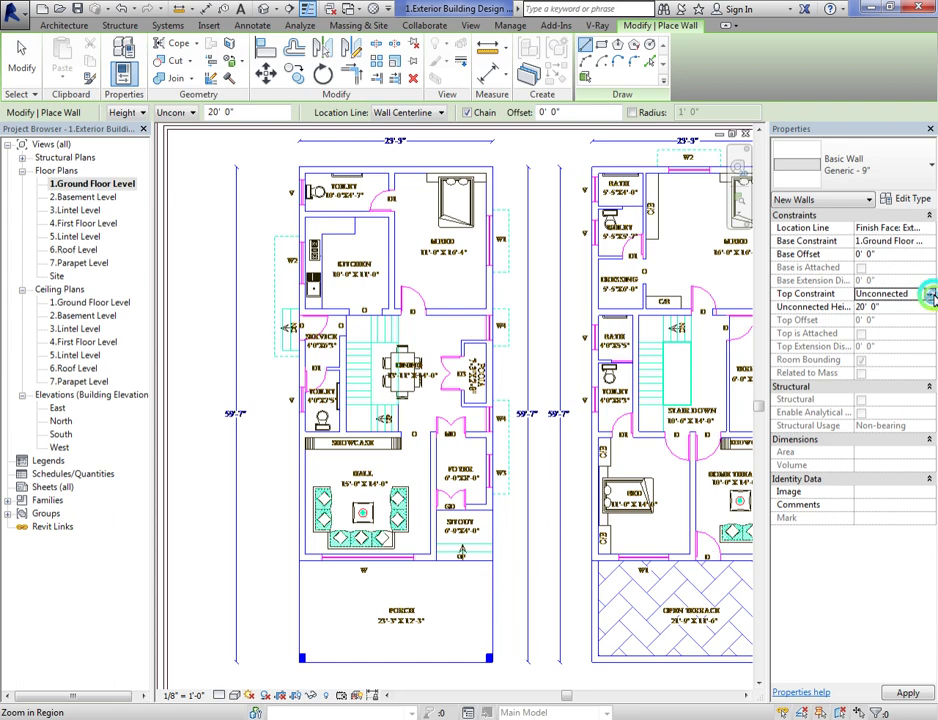
click(929, 294)
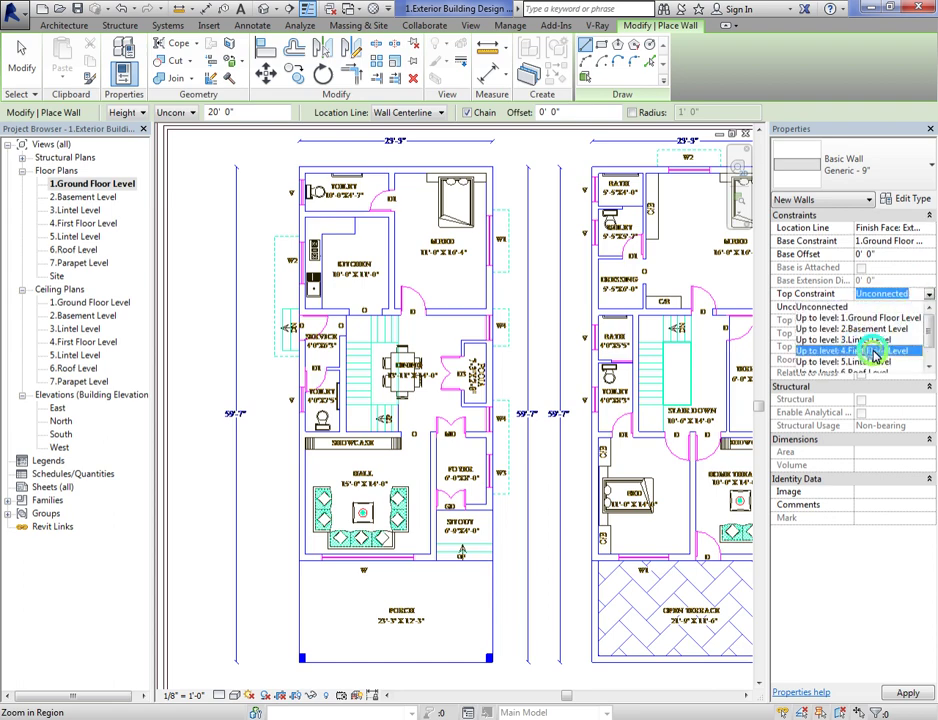
click(877, 350)
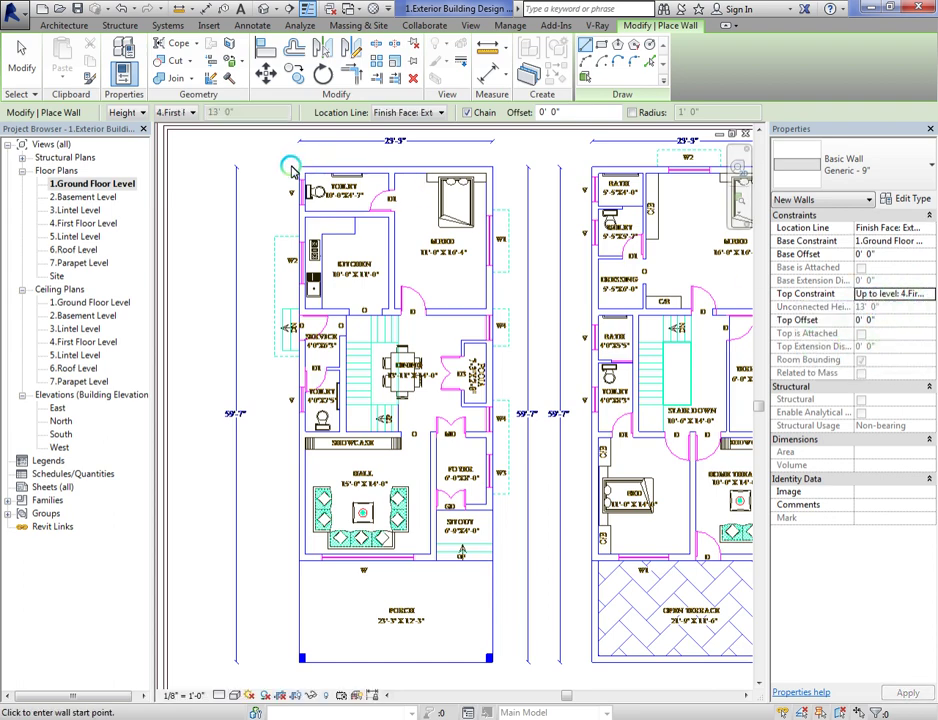
Step: Trace the 23'-3" exterior wall behind the toilet and M.Bed, continuing along the W1–W3 window side to the foyer's outer corner at the sitout
scroll(310, 165, up, 4)
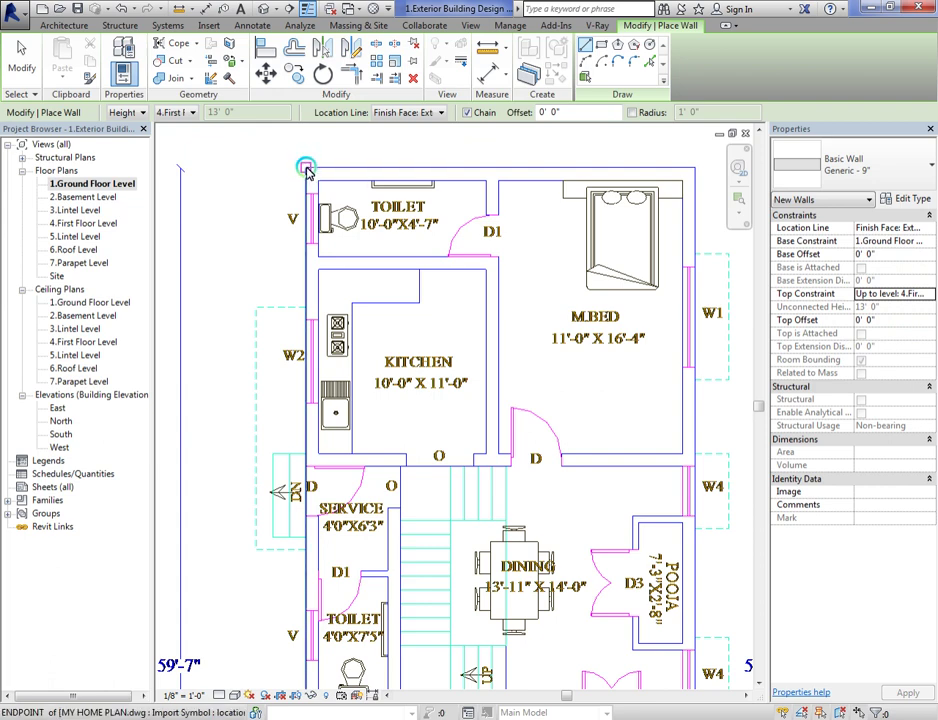
click(305, 167)
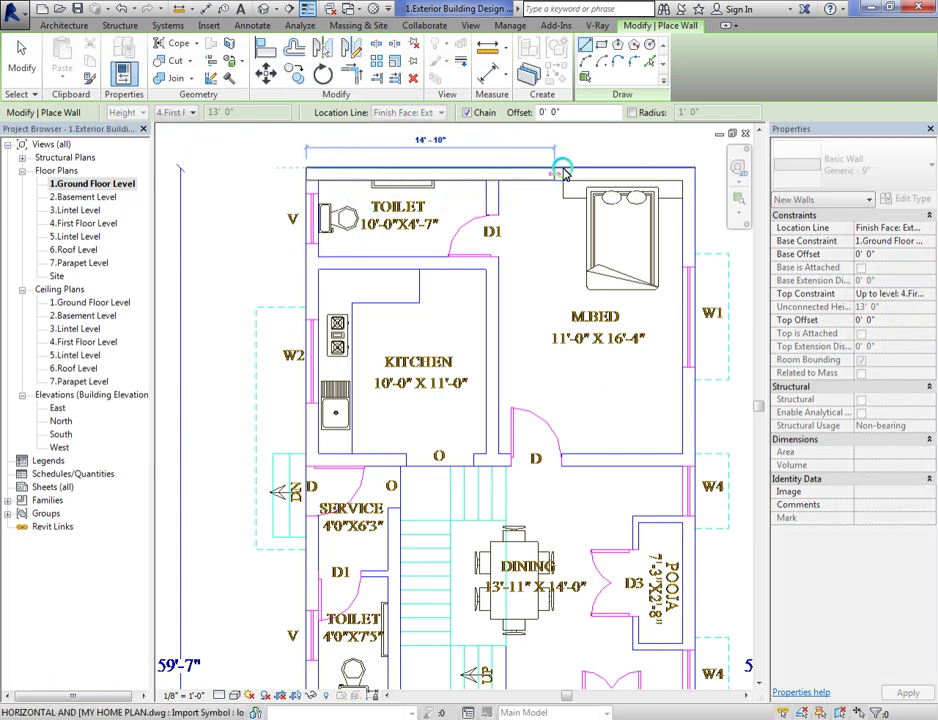
click(696, 168)
scroll(695, 167, down, 3)
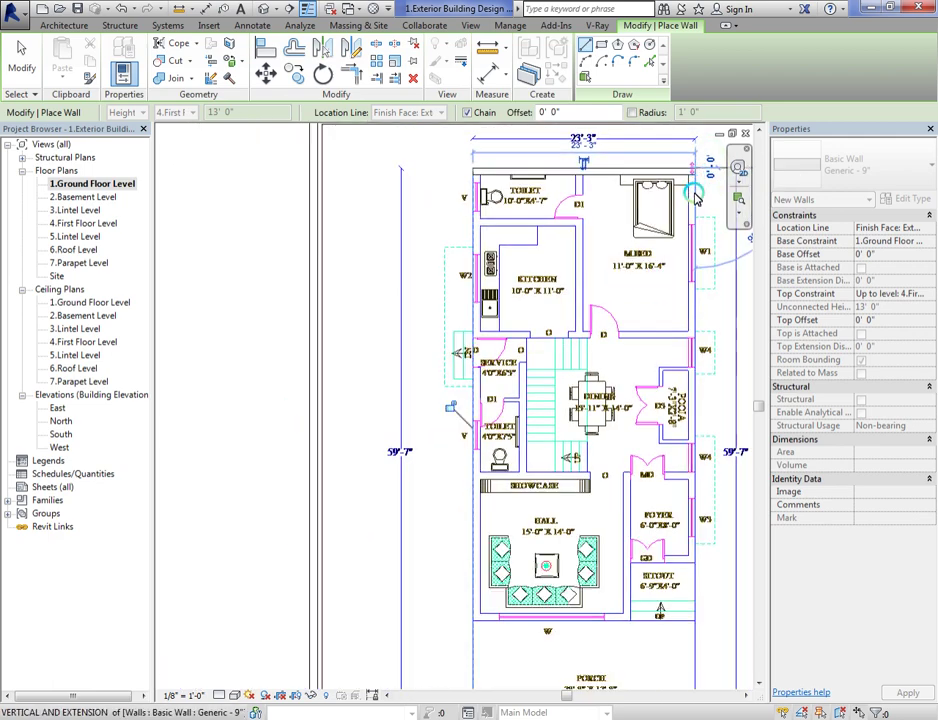
scroll(697, 590, up, 4)
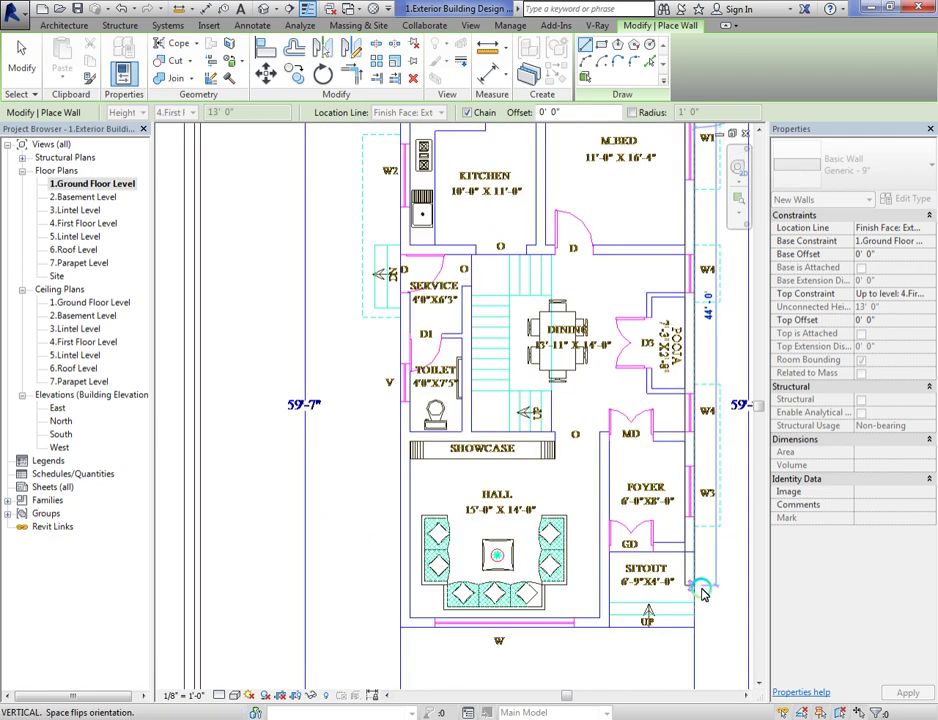
scroll(700, 585, up, 2)
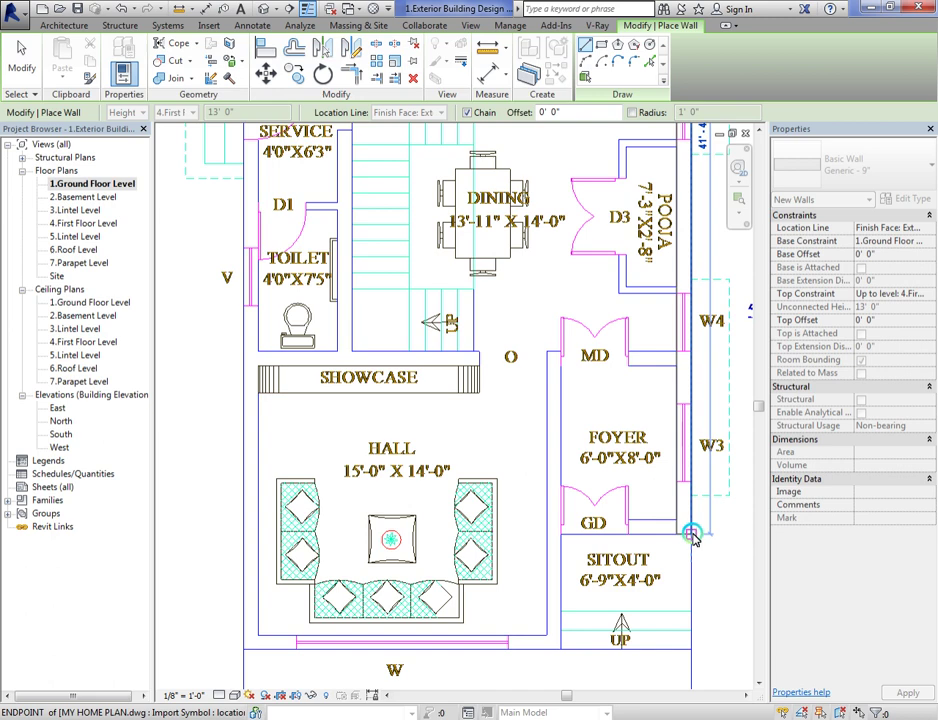
click(692, 535)
Step: Continue the exterior walls around the sitout, along the hall front and up the kitchen side, closing at the toilet's outer corner
scroll(555, 530, down, 2)
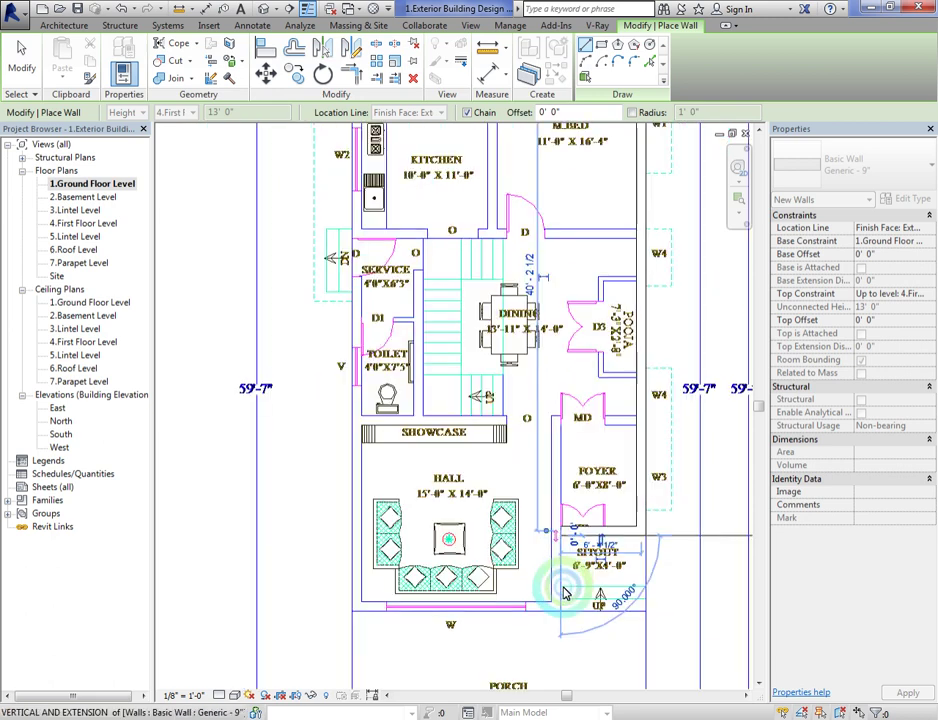
click(559, 607)
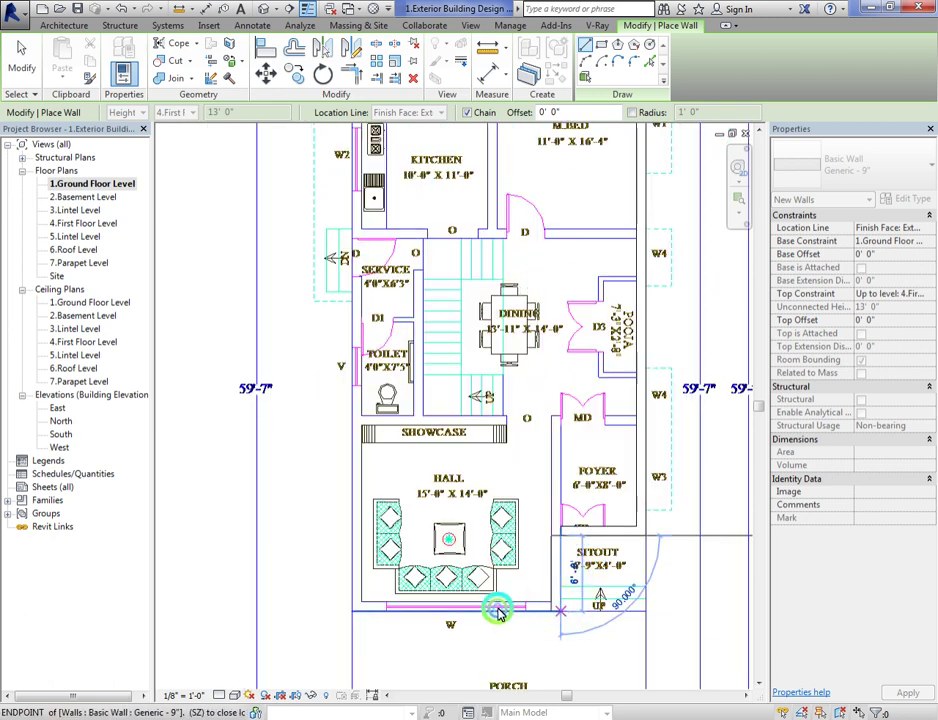
click(349, 609)
scroll(340, 600, down, 2)
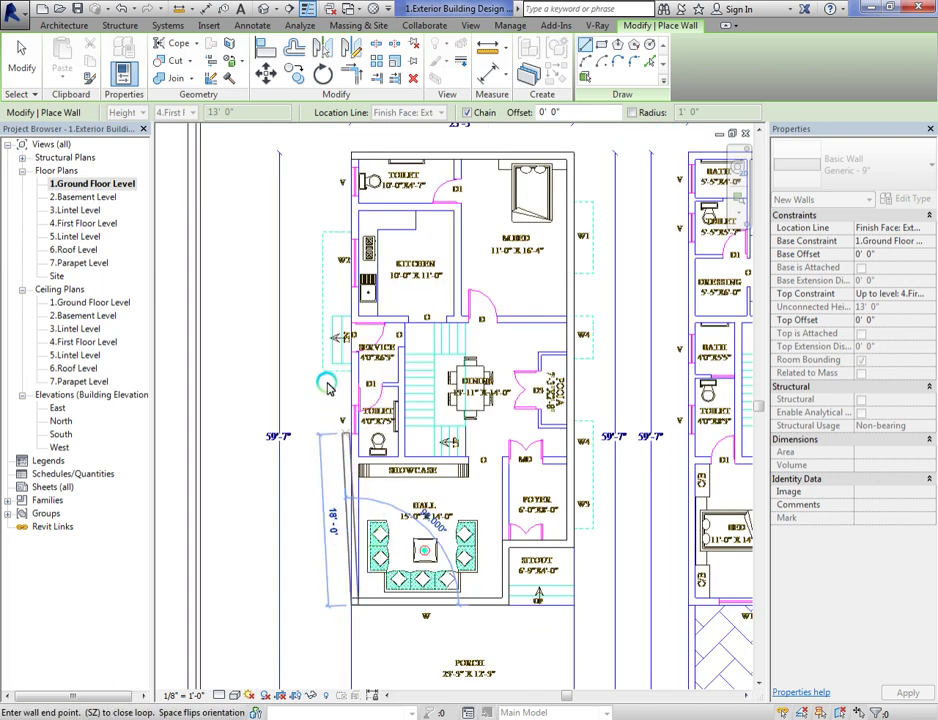
click(352, 158)
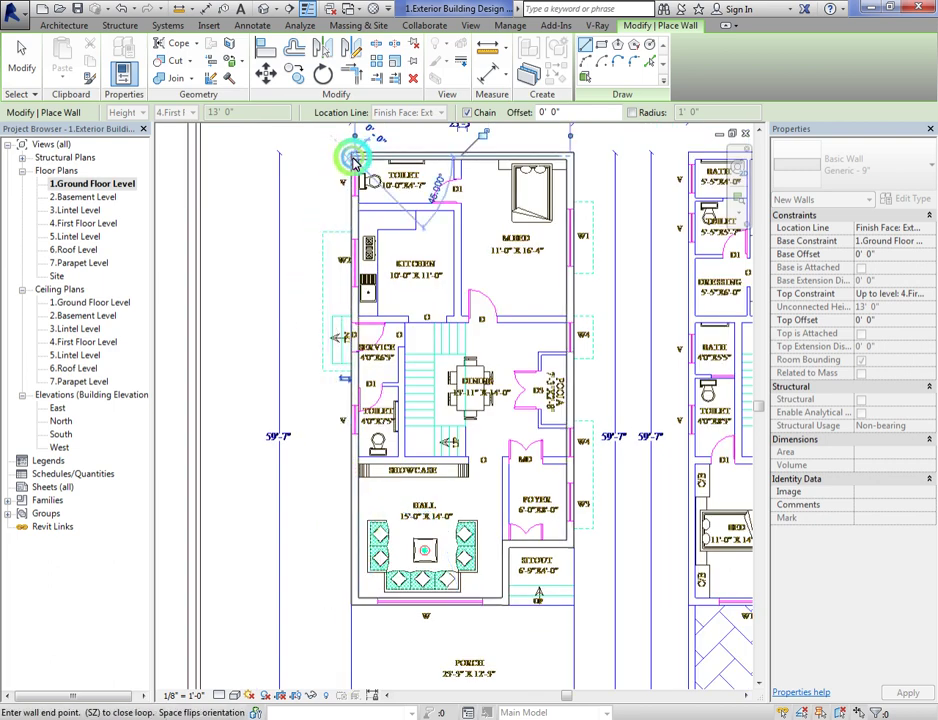
key(Escape)
Step: Draw the 9" interior wall separating the toilet and kitchen from M.Bed, from the rear exterior wall to the line below the kitchen
scroll(483, 148, up, 2)
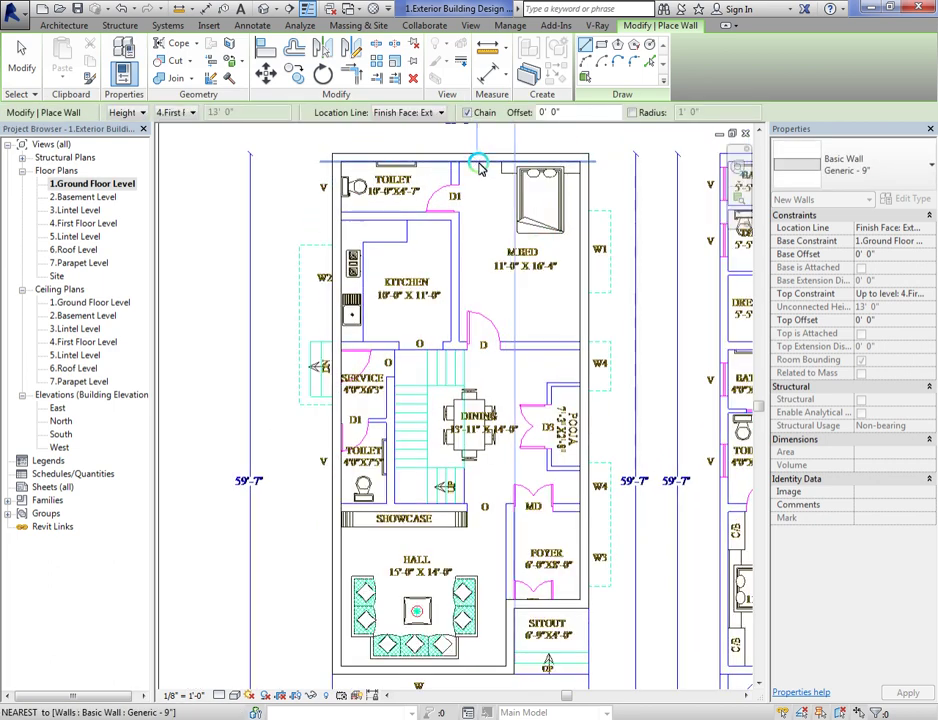
scroll(457, 163, up, 3)
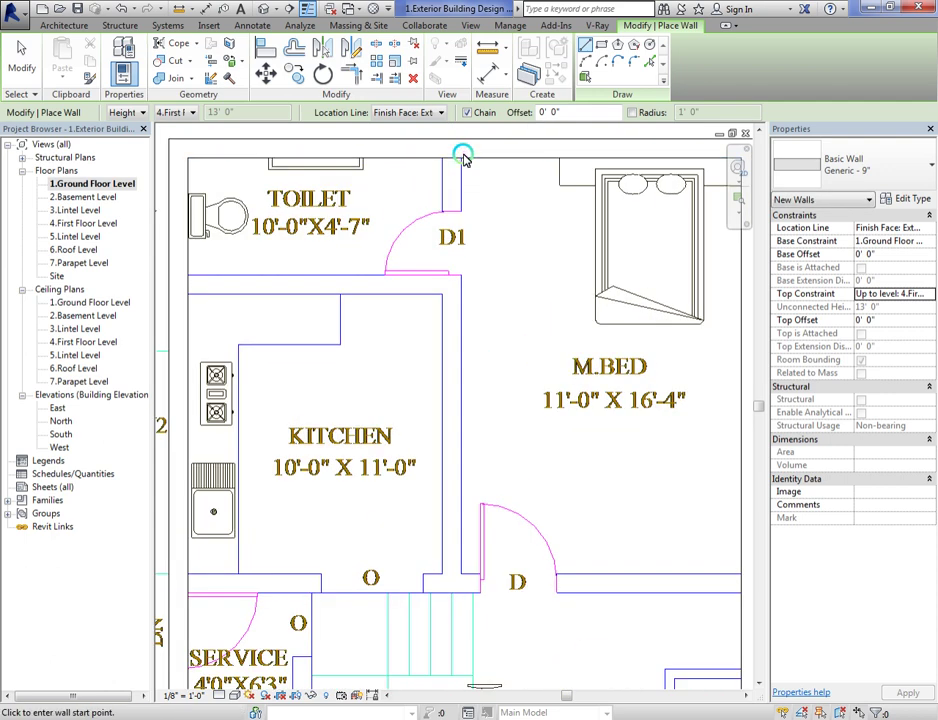
click(460, 158)
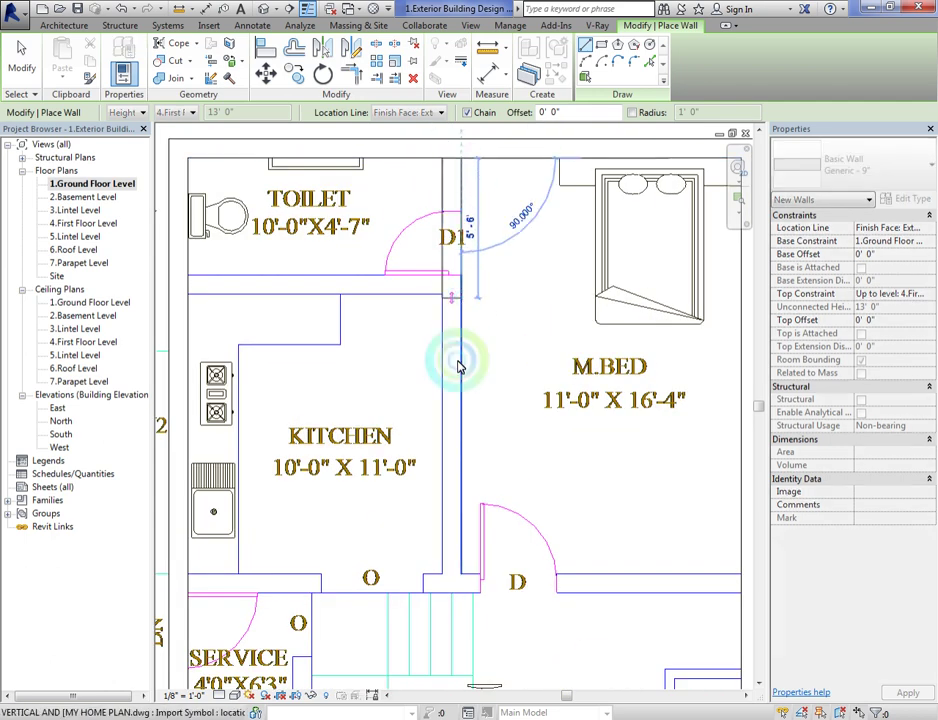
click(460, 578)
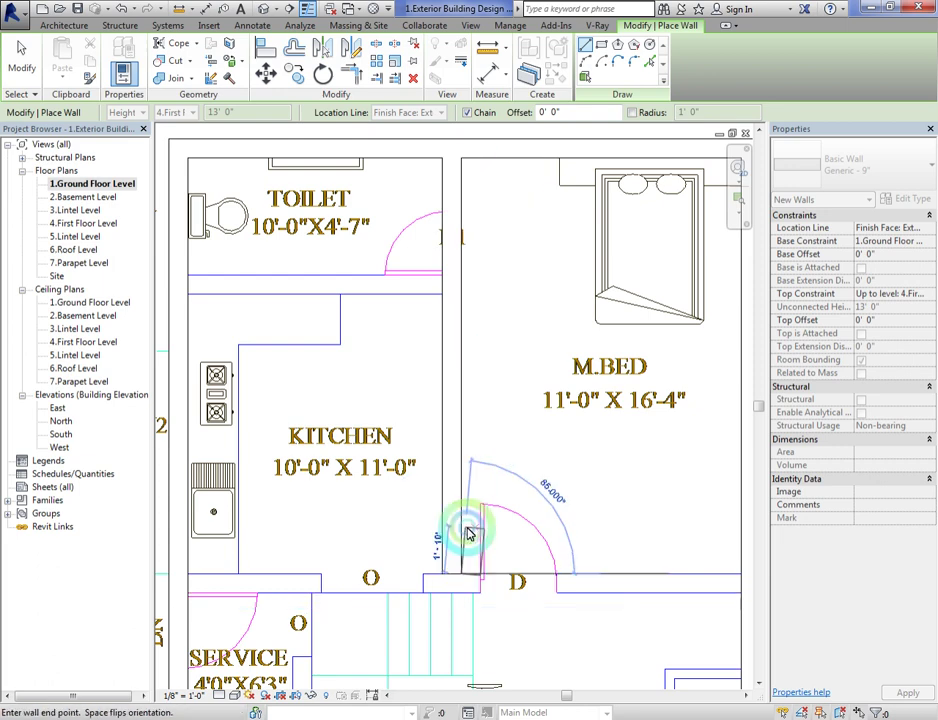
Step: Draw a 9" wall across the full house width between the kitchen and M.Bed and the service and dining areas
scroll(473, 588, down, 3)
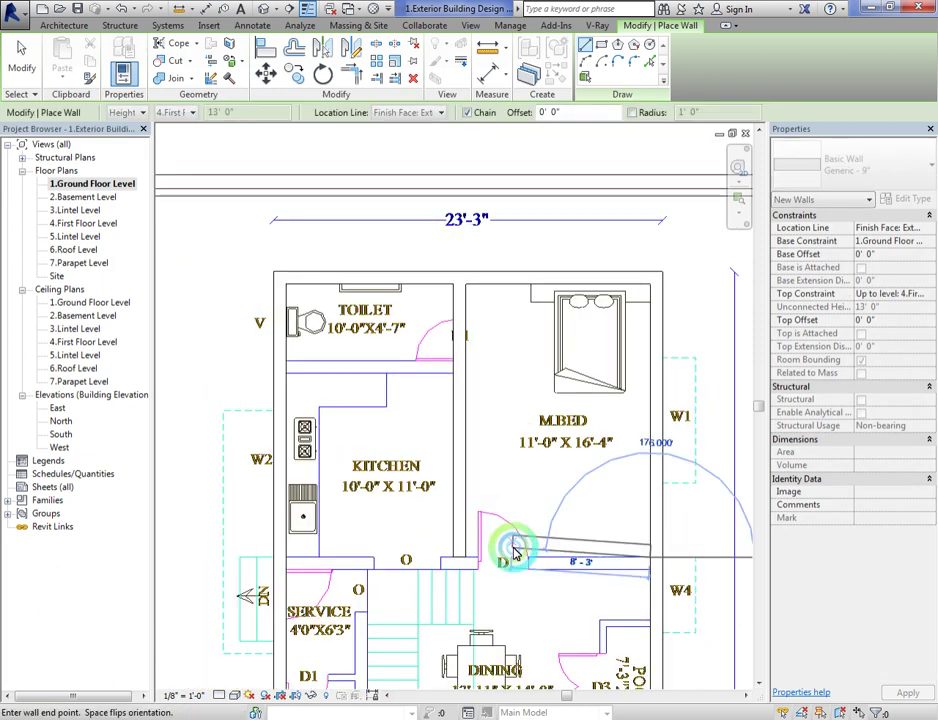
click(286, 568)
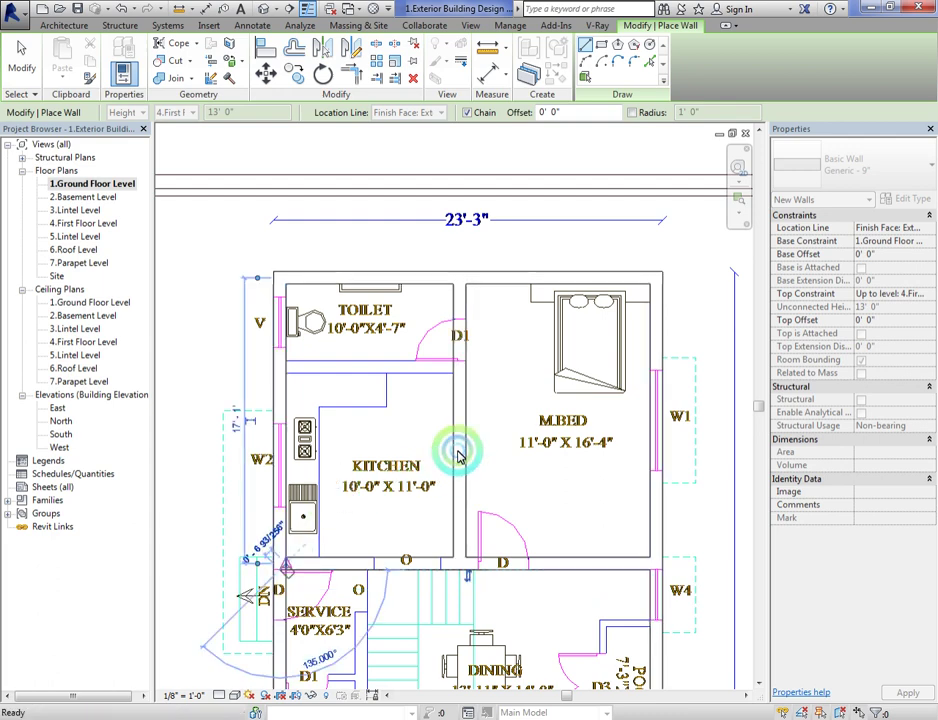
scroll(456, 452, down, 5)
Step: Draw the 9" wall between the 10'-0"X4'-7" toilet and the kitchen, from the exterior wall to the M.Bed partition
scroll(414, 360, up, 3)
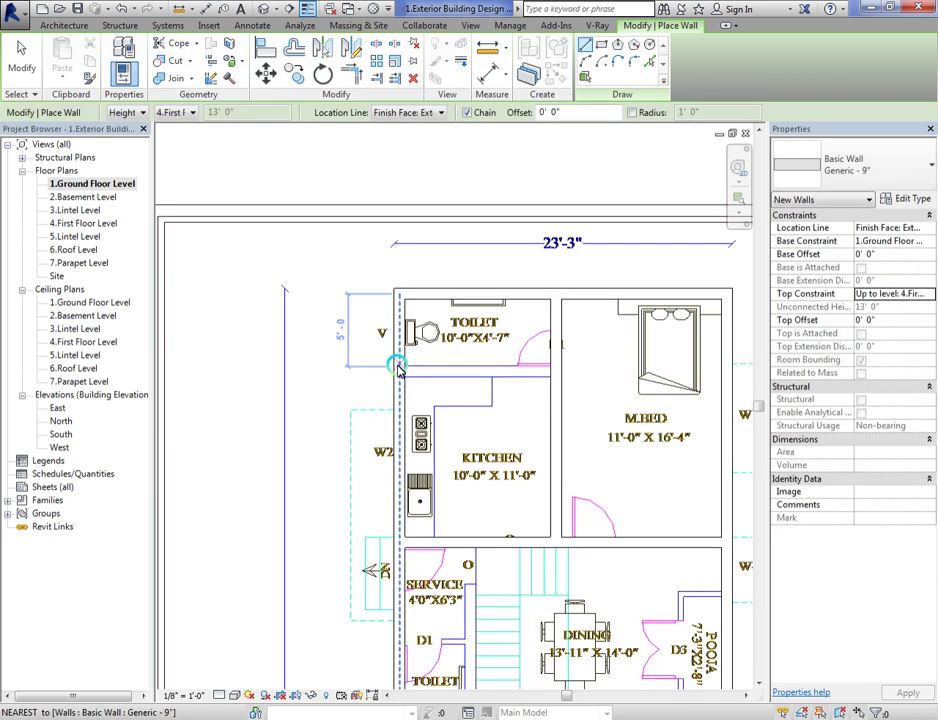
click(404, 367)
click(517, 371)
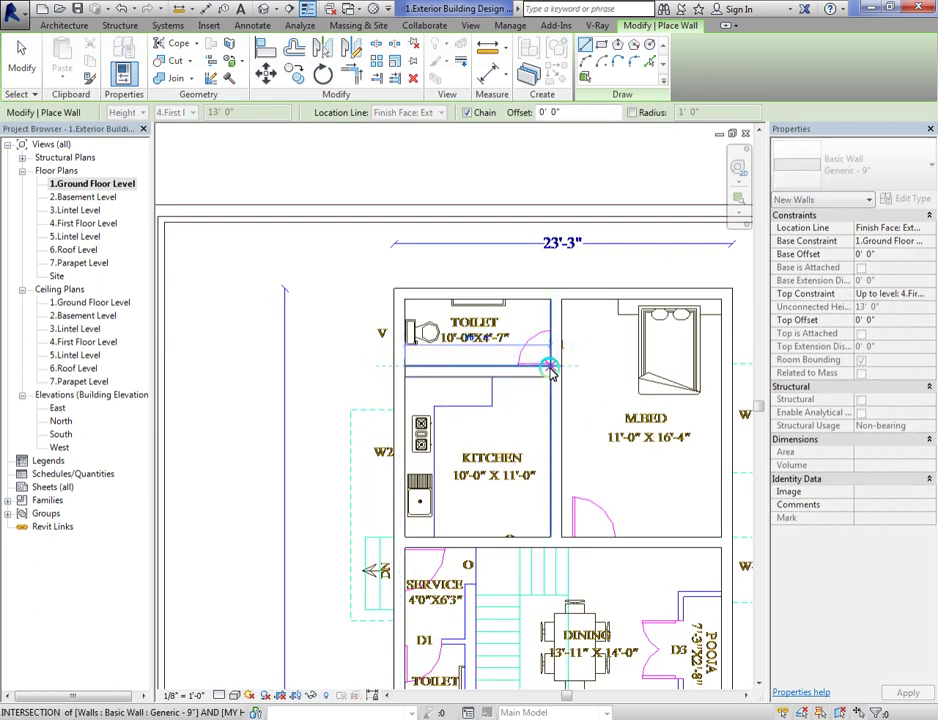
click(550, 370)
key(Escape)
Step: Draw the 9" wall separating the service area and small toilet from the staircase, from the showcase wall line up to the kitchen wall
scroll(469, 279, down, 2)
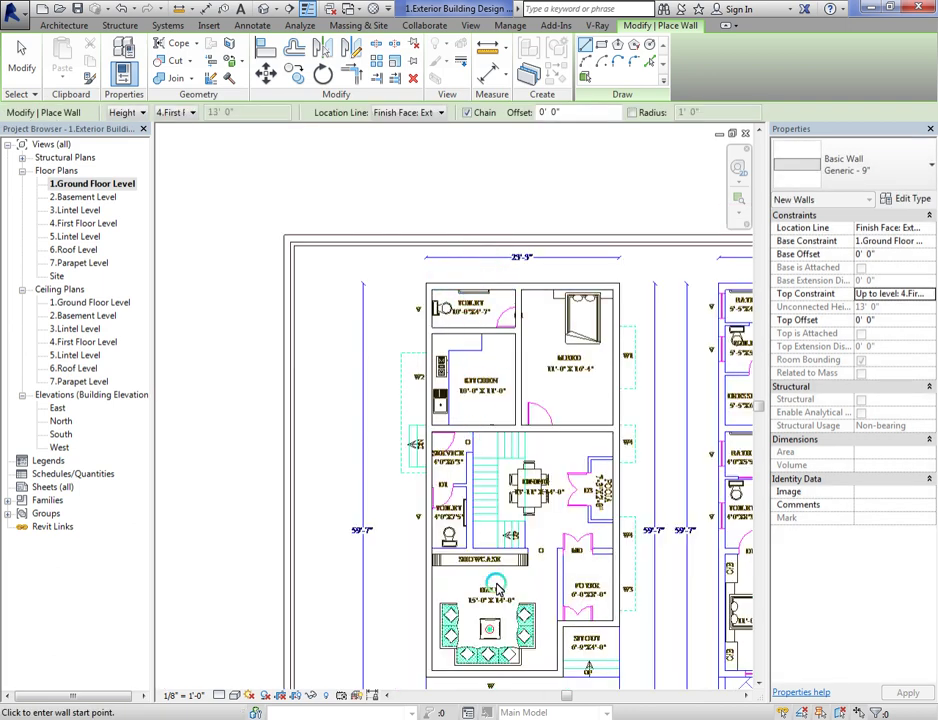
scroll(497, 588, up, 3)
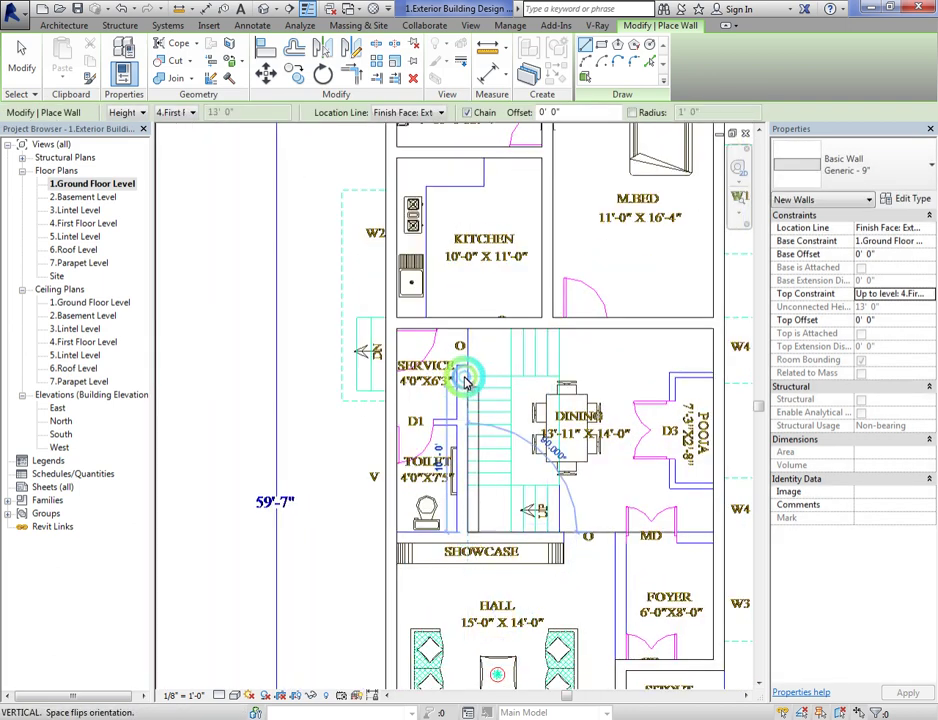
click(456, 535)
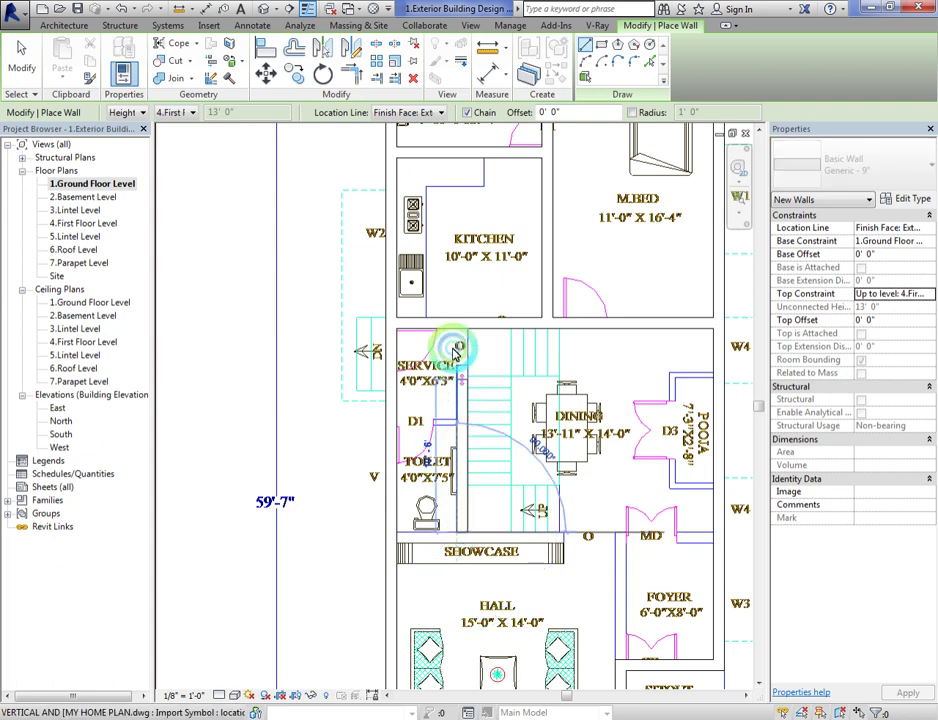
click(456, 330)
key(Escape)
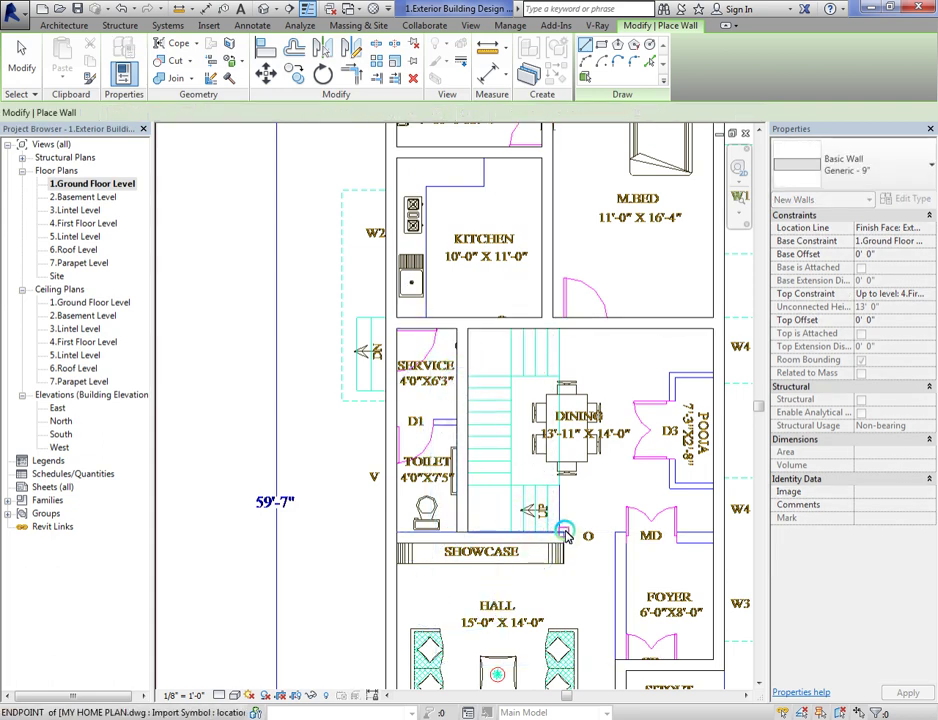
Step: Draw a 9" wall across the full house width between the toilet and dining side and the hall and foyer
click(712, 545)
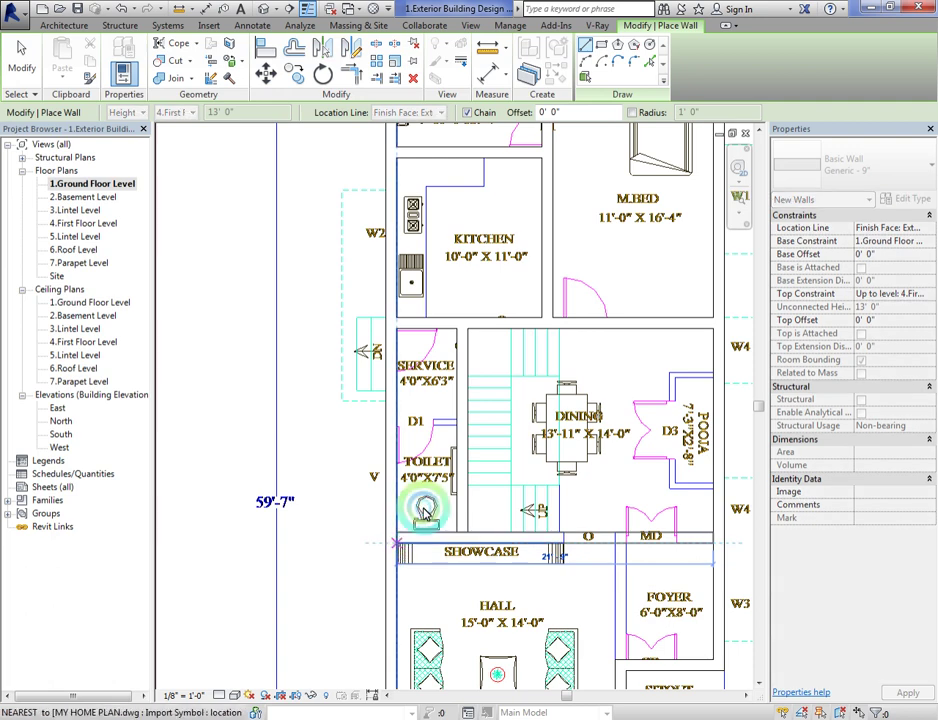
key(Escape)
scroll(478, 360, down, 2)
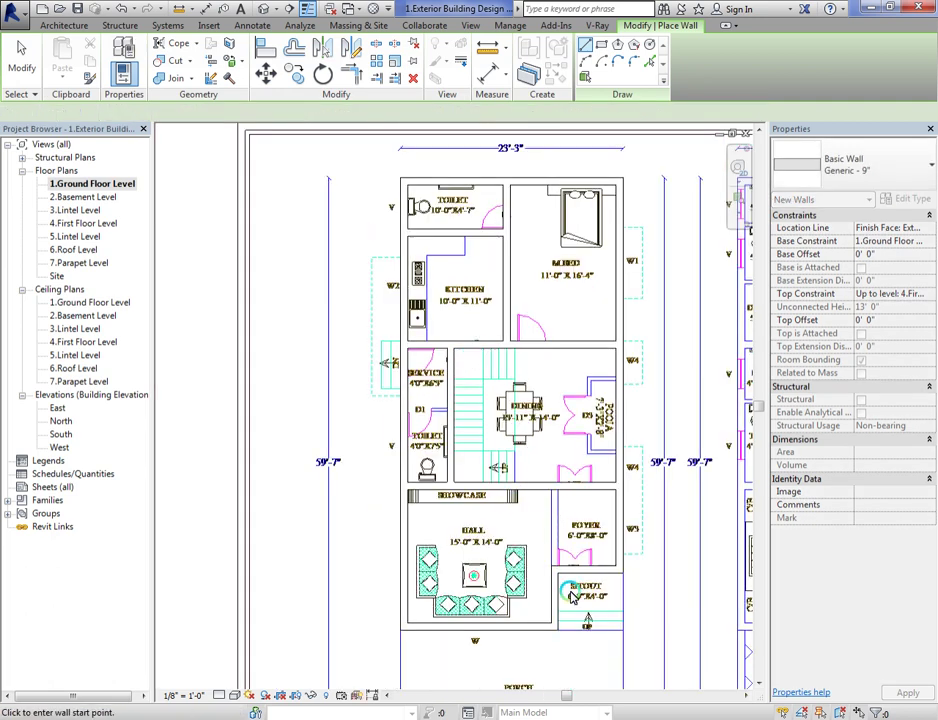
Step: Draw the 9" wall between the hall and foyer, from the sitout corner up to the cross wall behind the showcase
scroll(575, 590, up, 2)
click(542, 551)
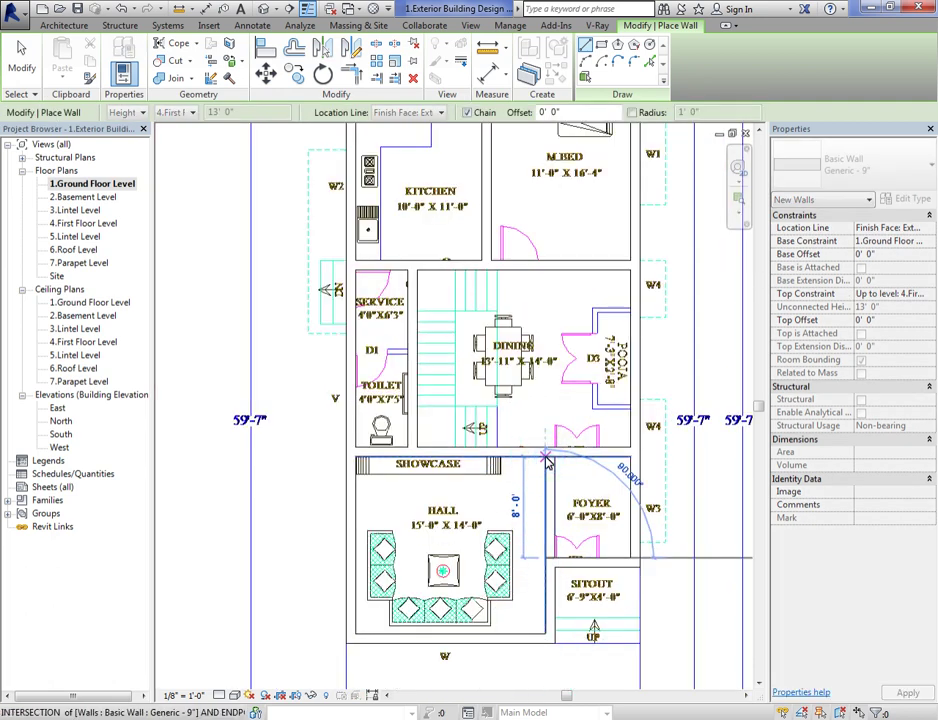
click(547, 455)
key(Escape)
Step: Make Generic - 4.5" the active wall type for the new walls
scroll(499, 535, down, 3)
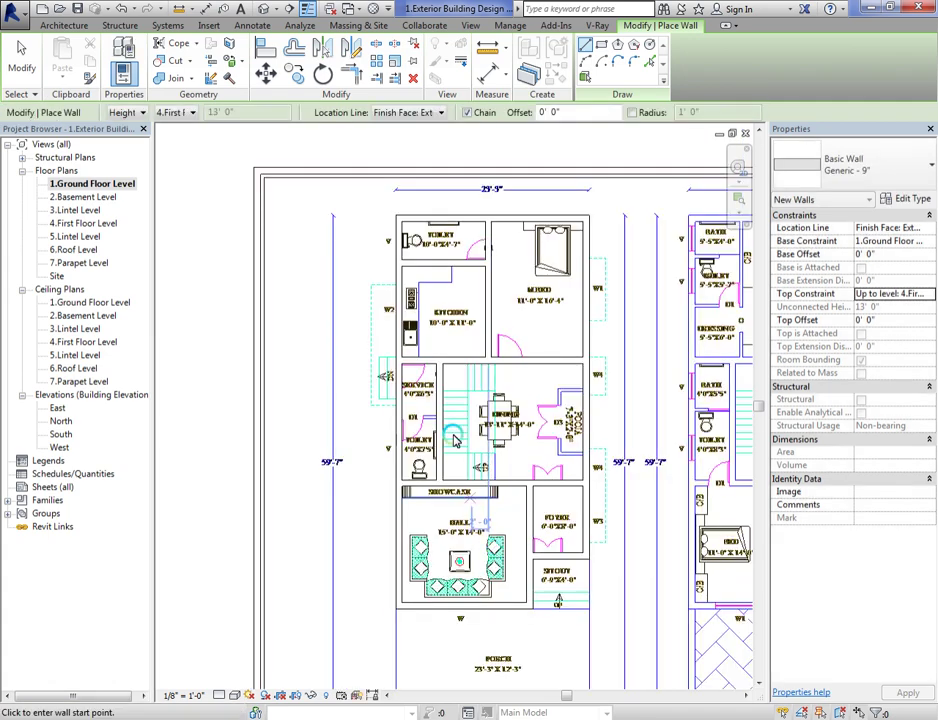
scroll(481, 263, up, 1)
scroll(604, 349, down, 1)
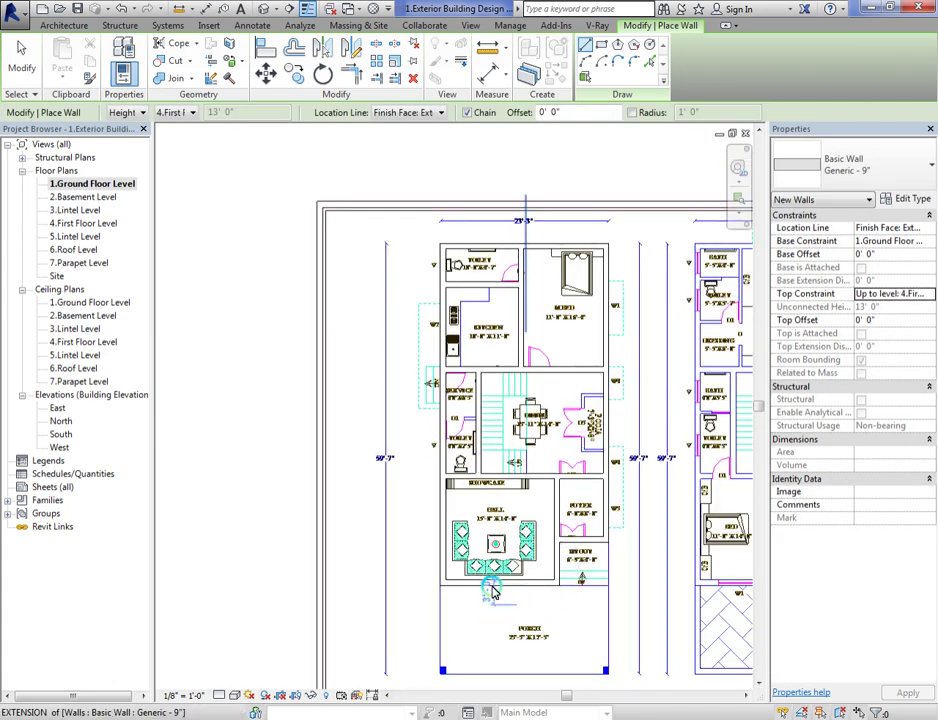
scroll(538, 504, up, 1)
scroll(420, 330, up, 3)
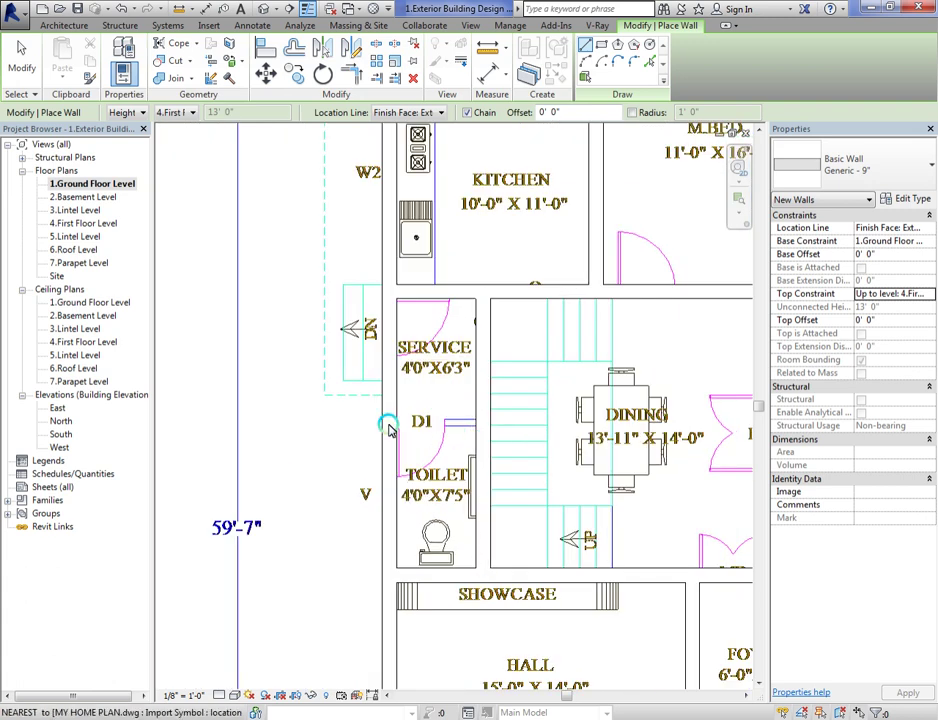
click(798, 177)
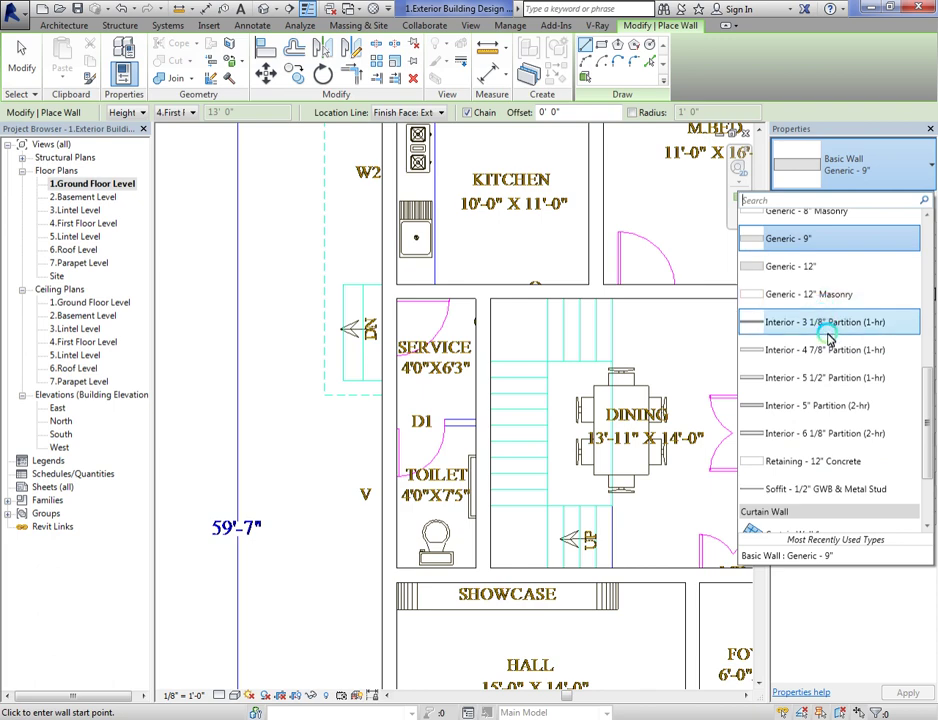
scroll(828, 345, down, 1)
scroll(830, 300, up, 3)
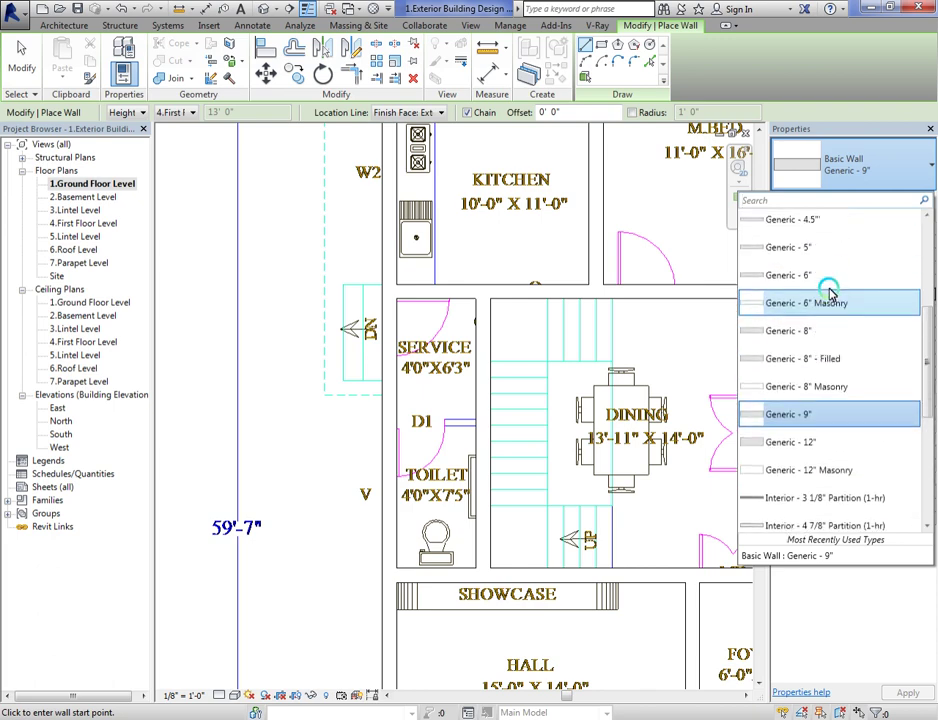
scroll(835, 287, up, 1)
click(808, 290)
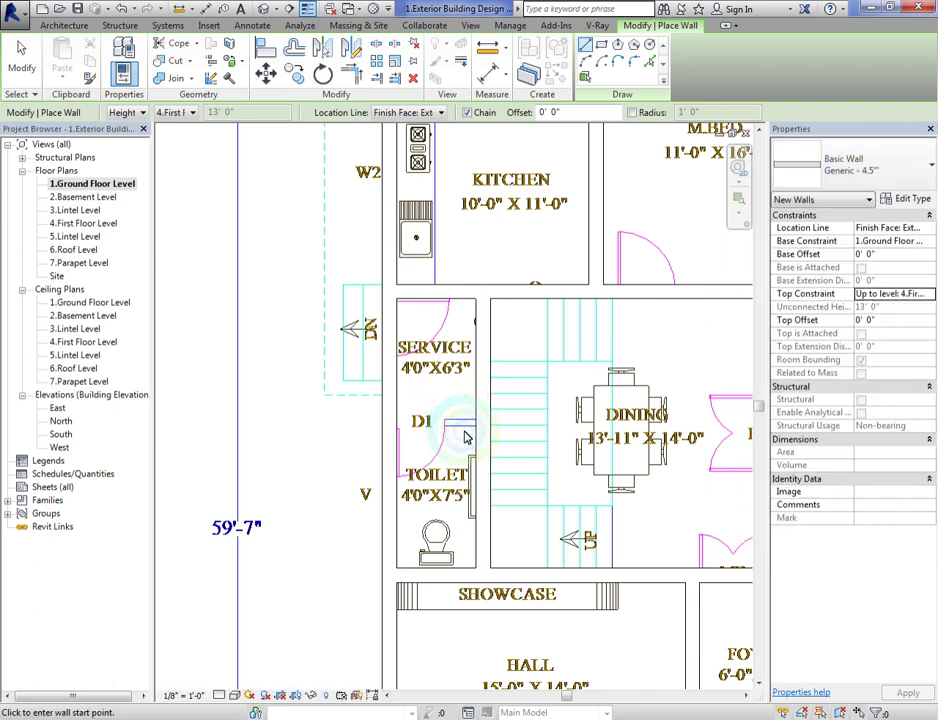
Step: Draw the 4.5" partition between the service area and the 4'0"X7'5" toilet at door D1, and finish placing walls
click(469, 427)
scroll(401, 425, up, 5)
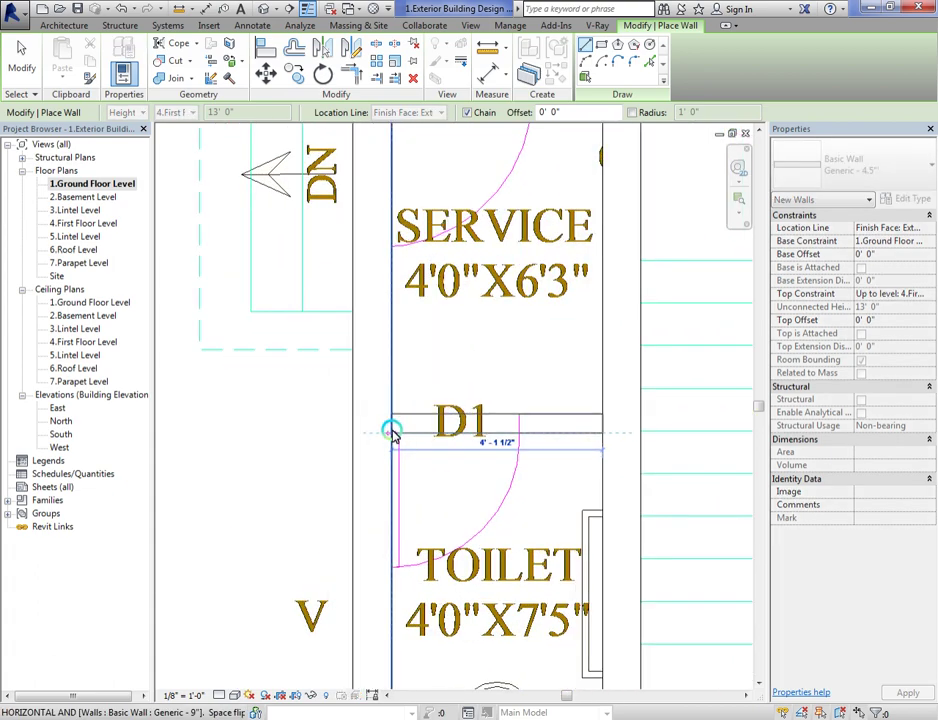
key(Escape)
key(Escape)
scroll(450, 350, down, 6)
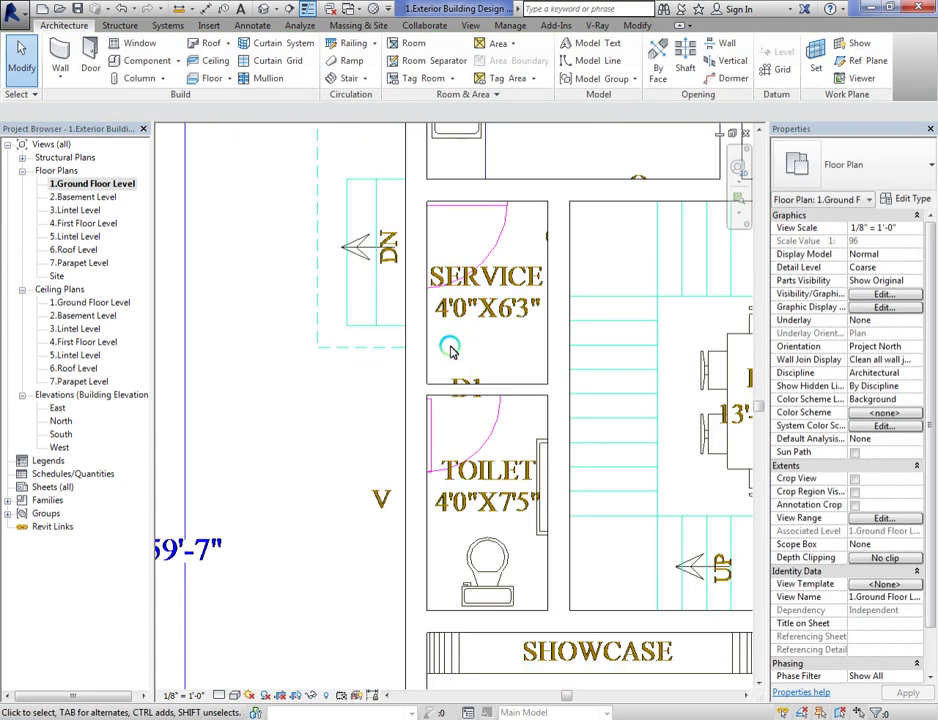
scroll(436, 352, down, 4)
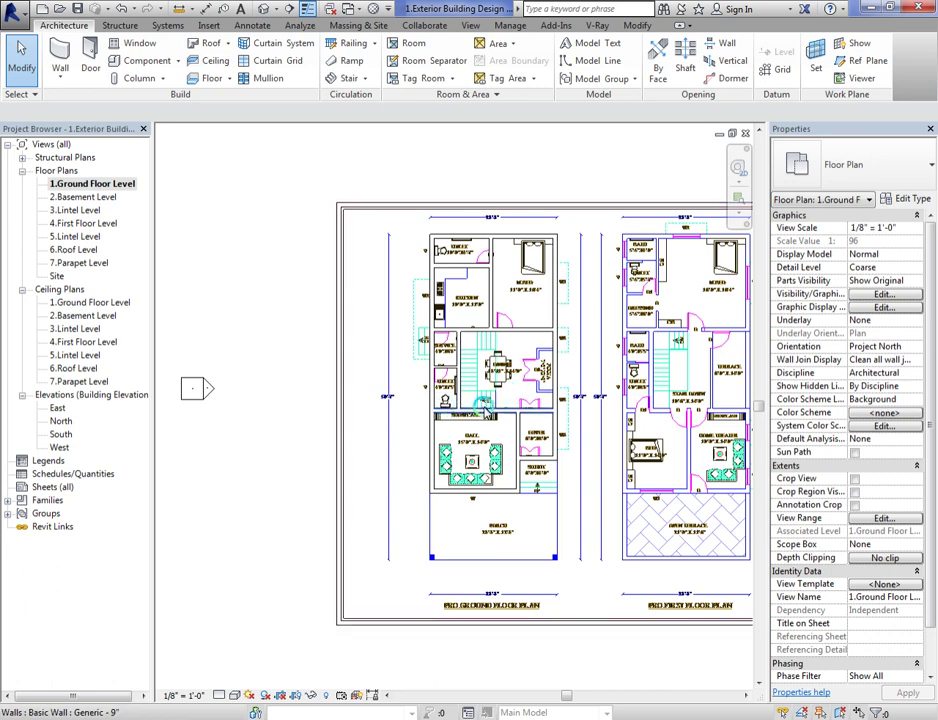
Step: Open the default 3D view and set its visual style to Shaded
click(265, 12)
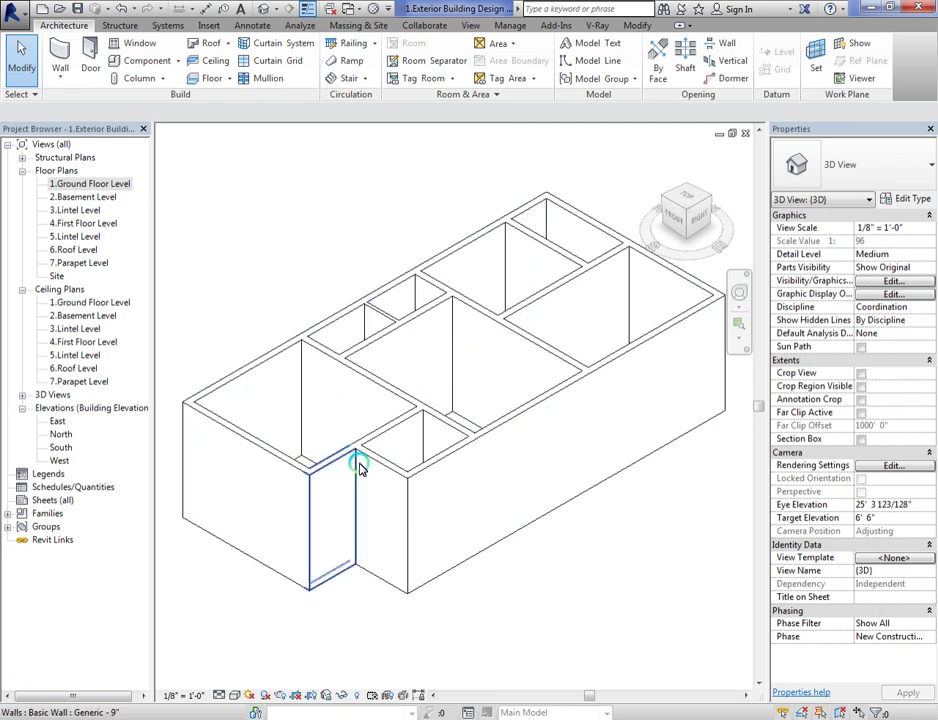
click(235, 696)
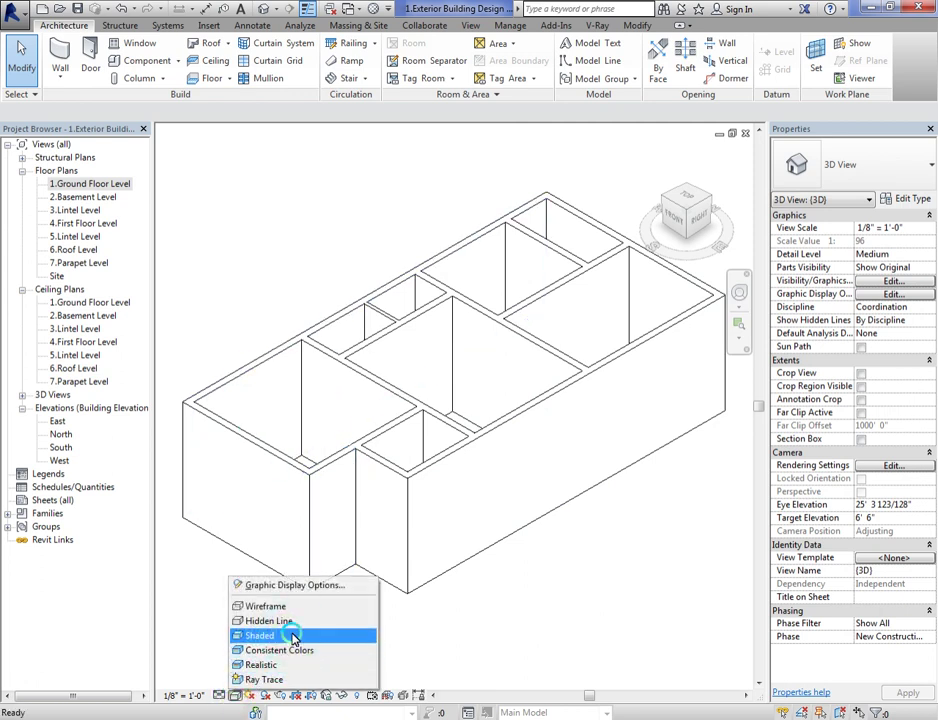
click(283, 637)
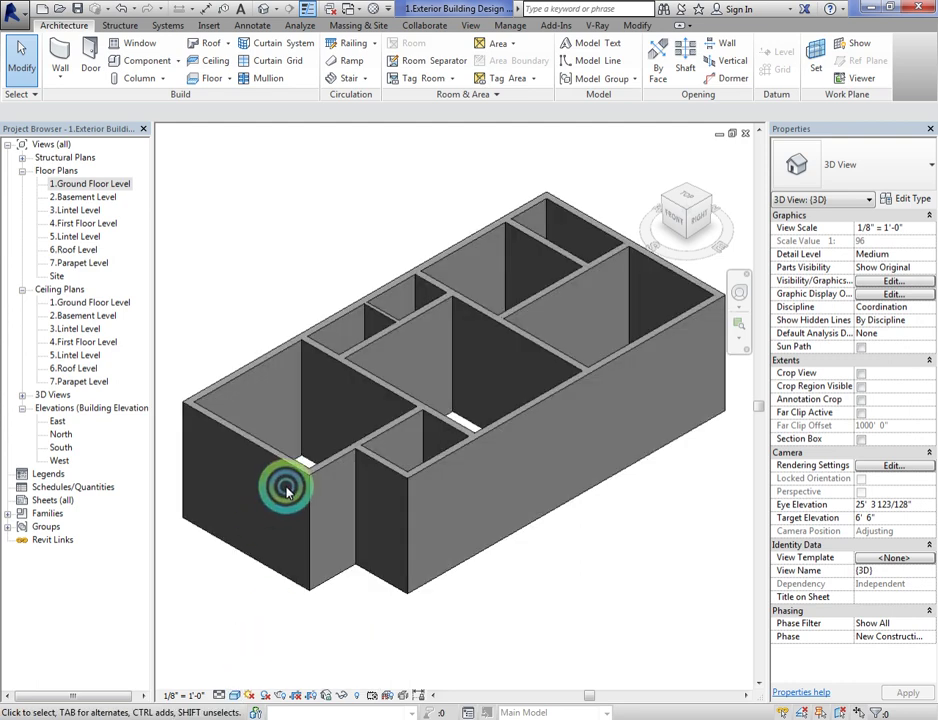
Step: Change the 3D view's visual style to Realistic and orbit the model to inspect the walls from the front
click(235, 696)
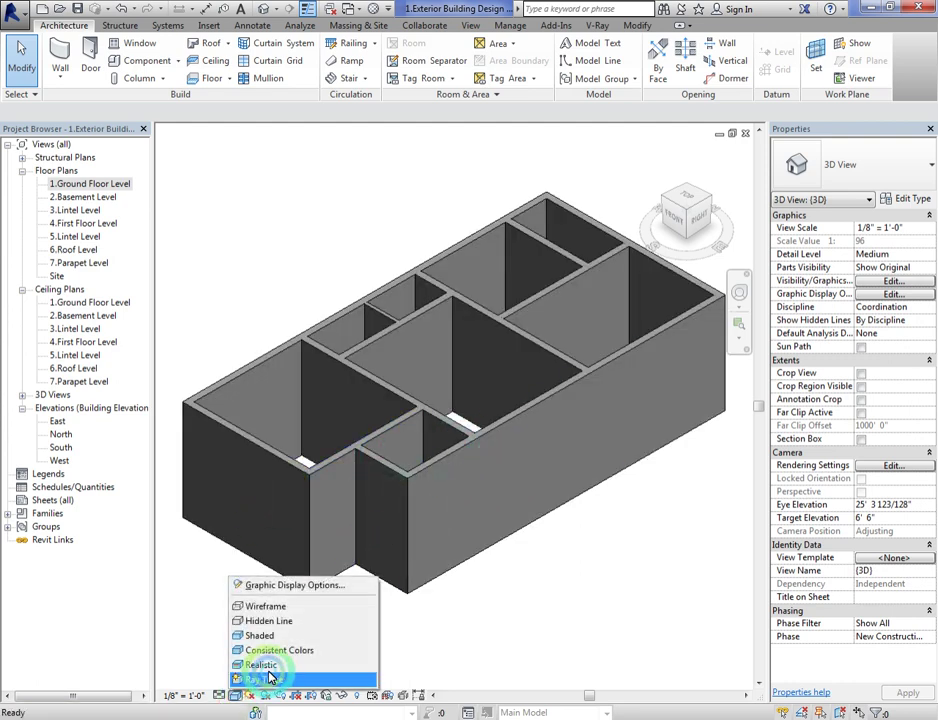
click(268, 674)
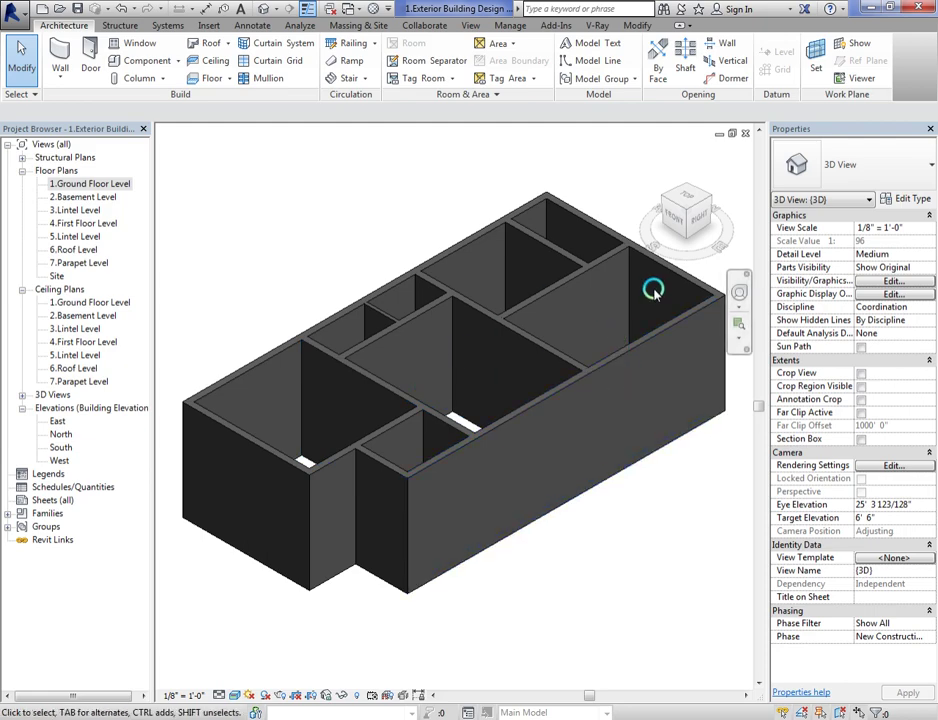
mouse_move(652, 290)
shift+middle_down()
mouse_move(640, 280)
mouse_move(172, 255)
mouse_move(552, 254)
mouse_move(153, 257)
mouse_move(262, 255)
mouse_move(275, 282)
shift+middle_up()
mouse_move(675, 202)
mouse_down()
mouse_move(701, 233)
mouse_move(705, 293)
mouse_move(714, 209)
mouse_move(641, 213)
mouse_move(706, 212)
mouse_move(680, 203)
mouse_up()
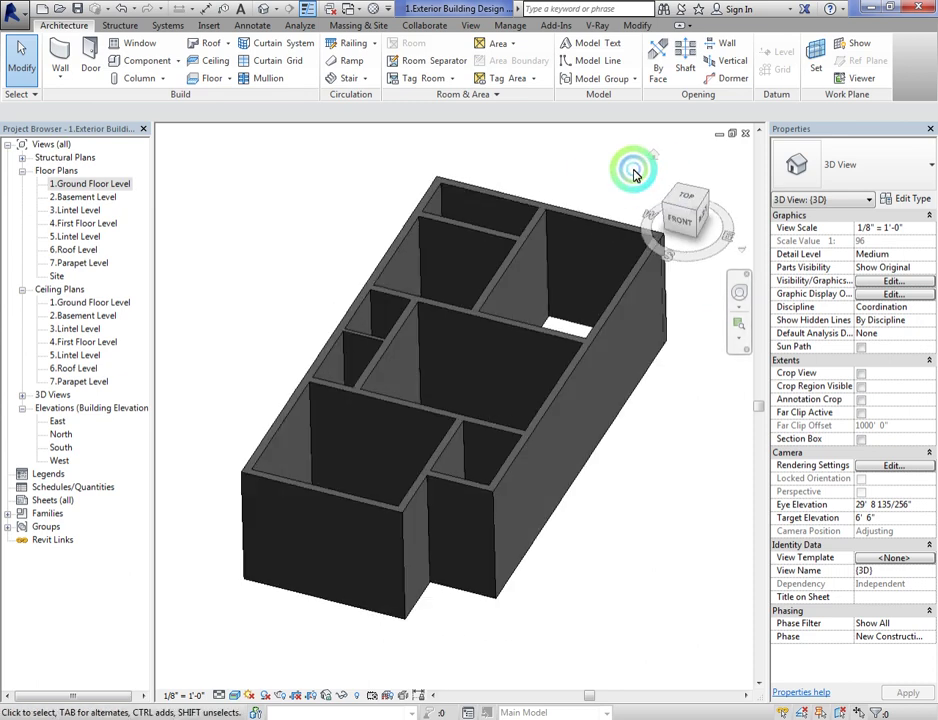
Step: Open the 1.Ground Floor Level floor plan at the porch area
double_click(99, 186)
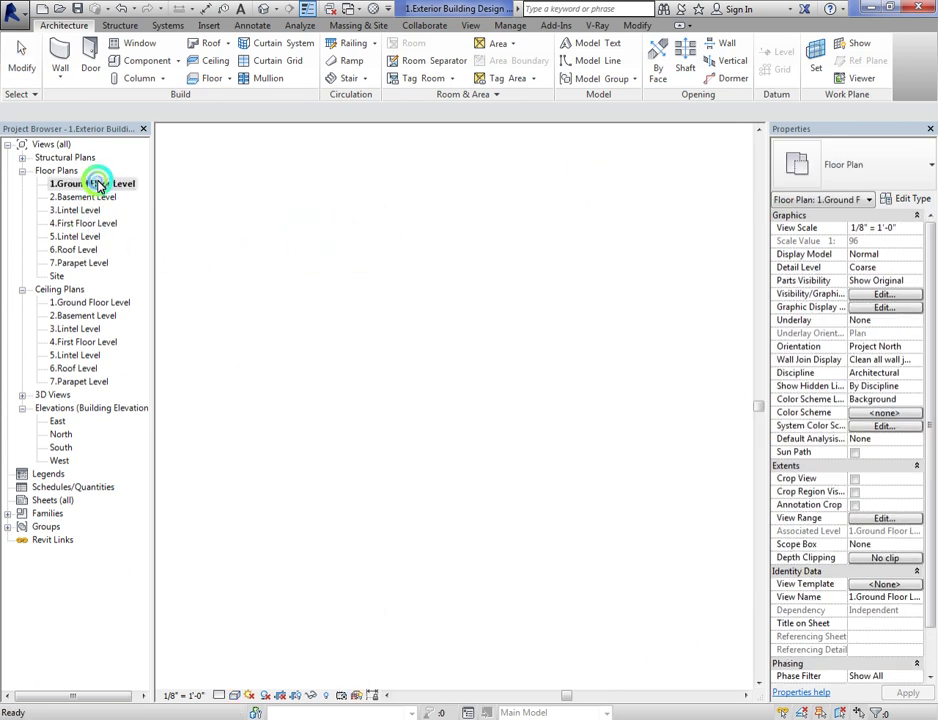
scroll(455, 385, up, 3)
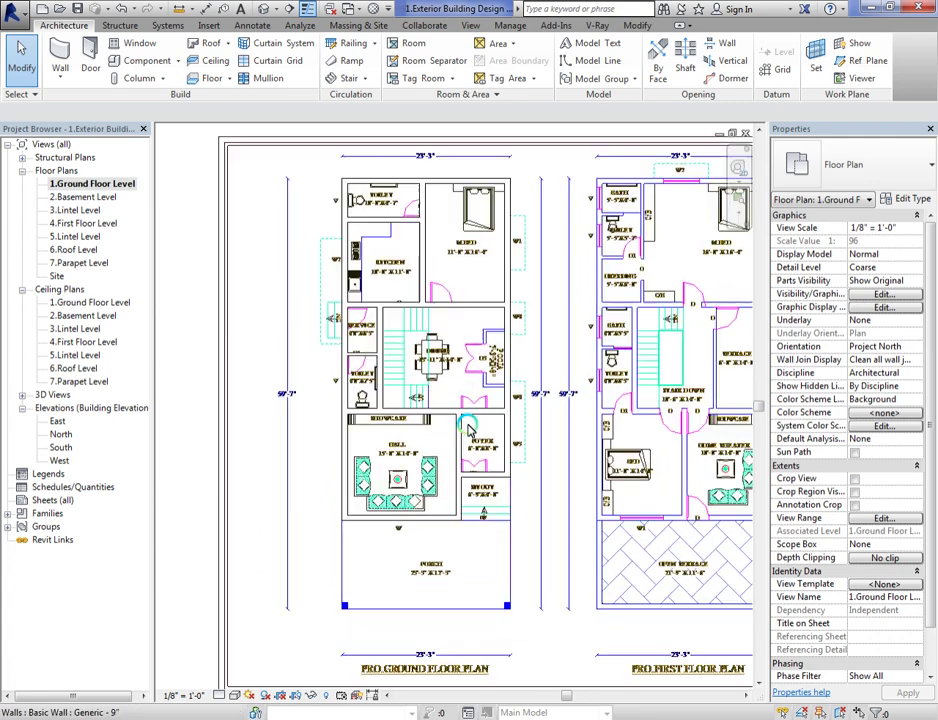
scroll(343, 612, up, 4)
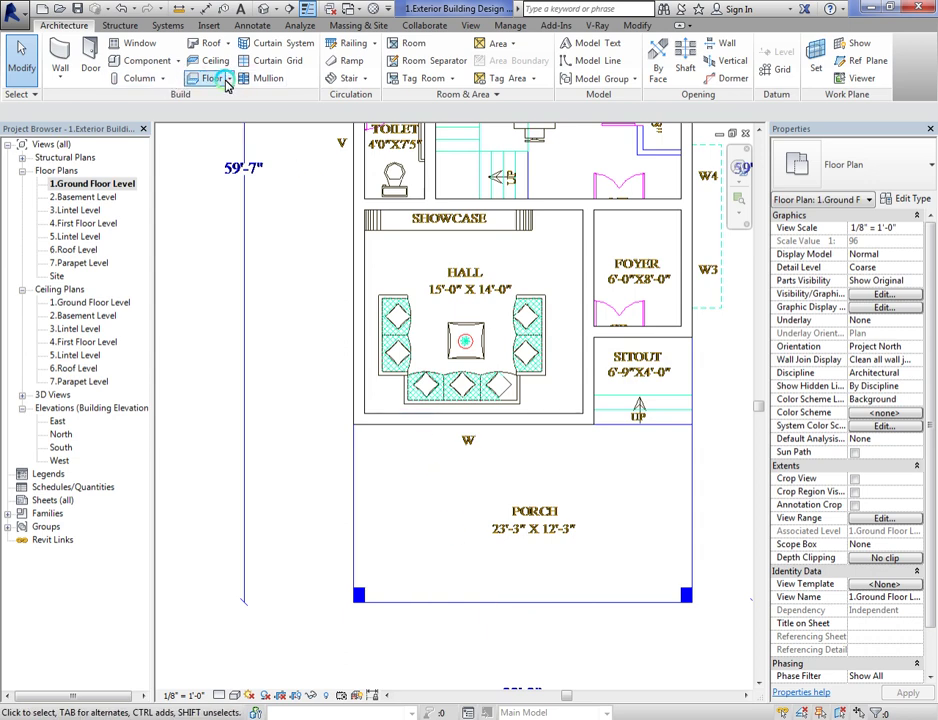
Step: Duplicate the 24" x 24" architectural Rectangular Column type as 9"x1', with depth 0' 9" and width 1' 0"
click(165, 80)
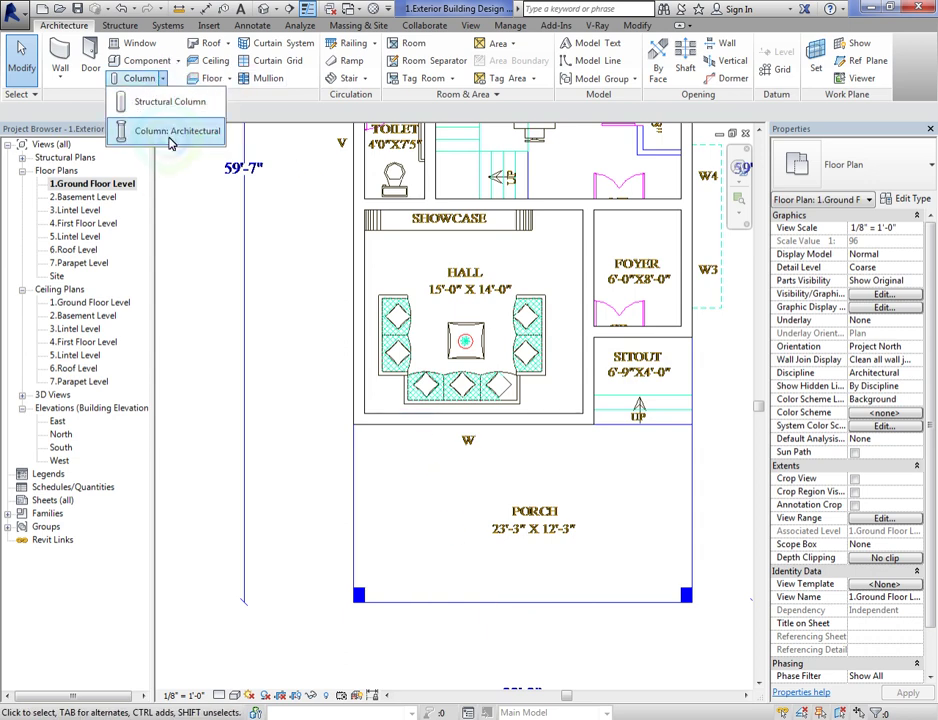
click(175, 132)
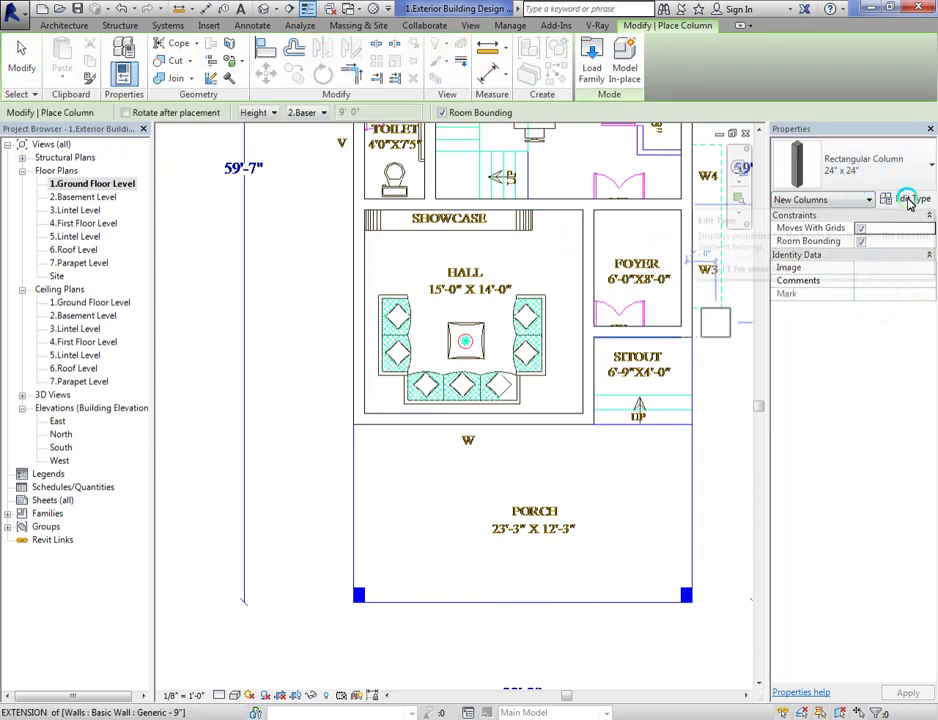
click(911, 198)
click(655, 115)
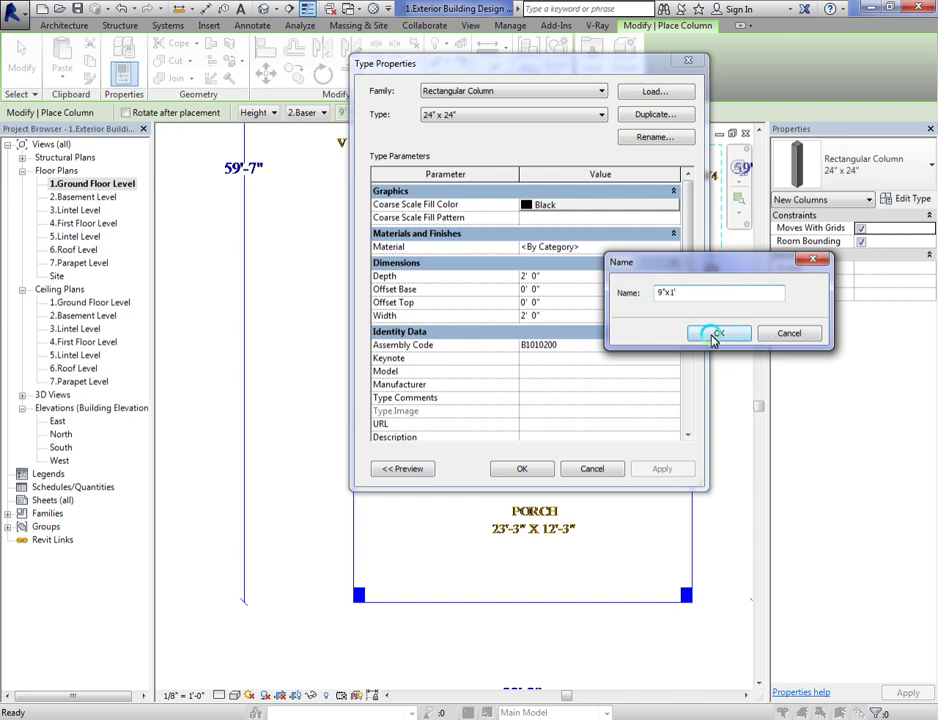
click(714, 334)
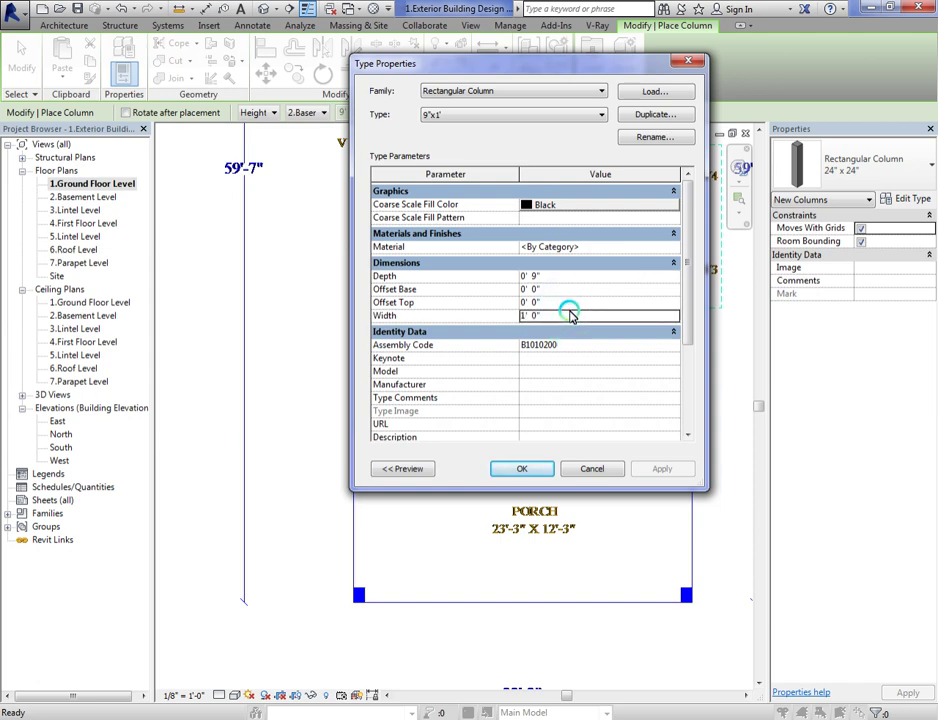
click(521, 469)
Step: Set the column height to 4.First Floor Level and place a 9"x1' column on the marker at the porch's front left corner
scroll(387, 590, up, 2)
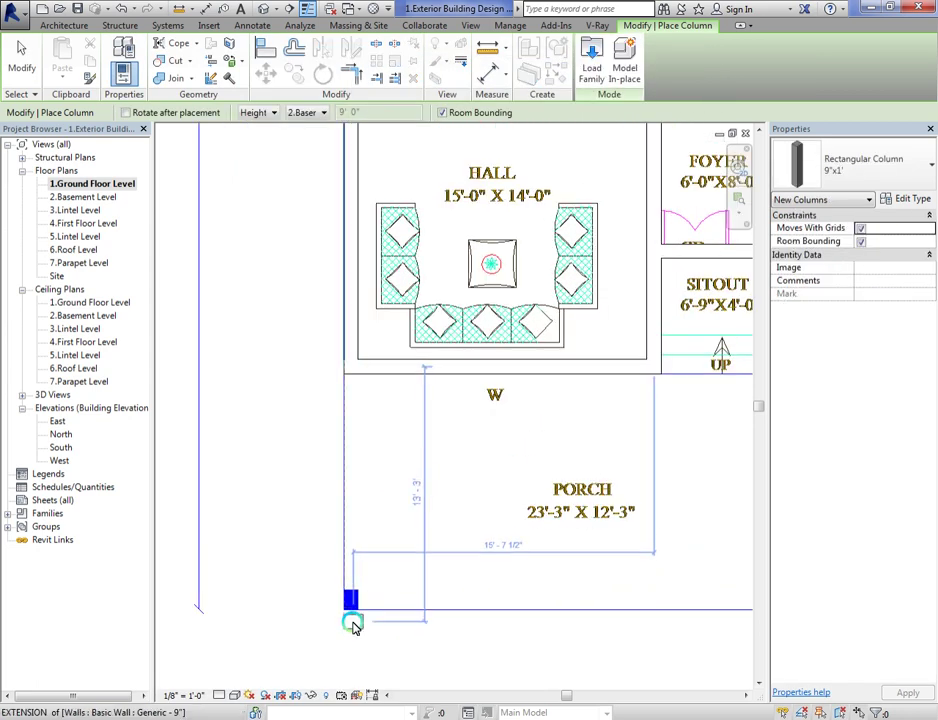
scroll(383, 570, up, 4)
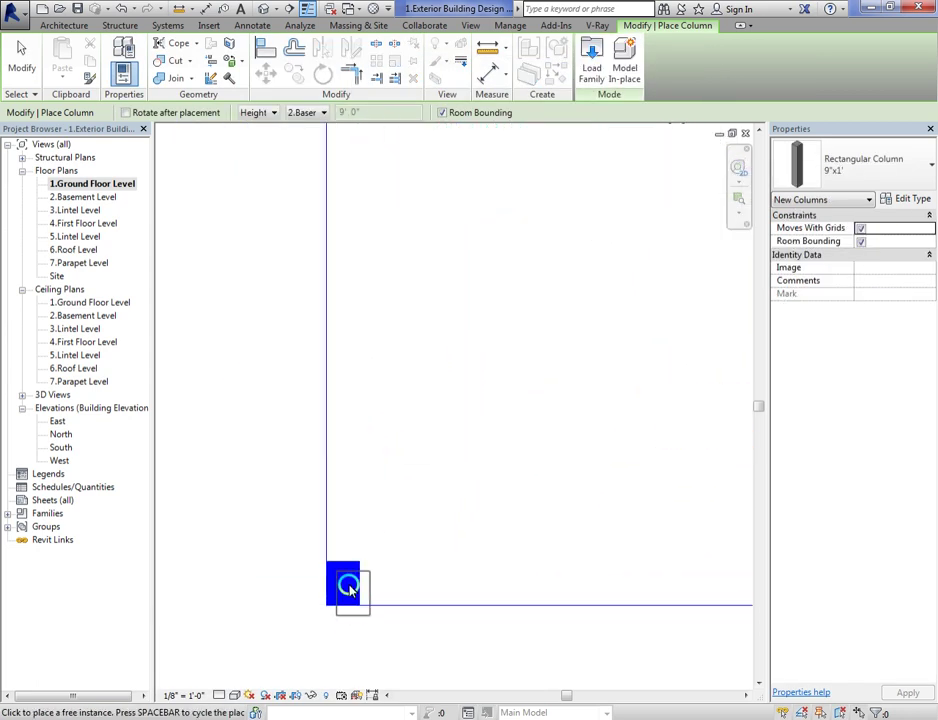
scroll(346, 587, up, 1)
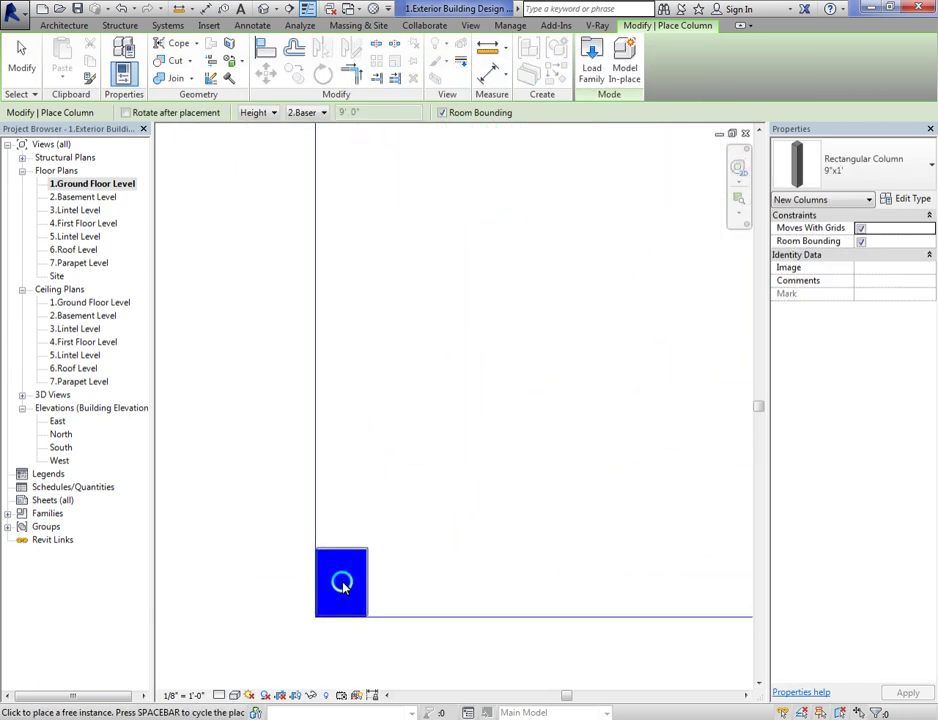
click(303, 114)
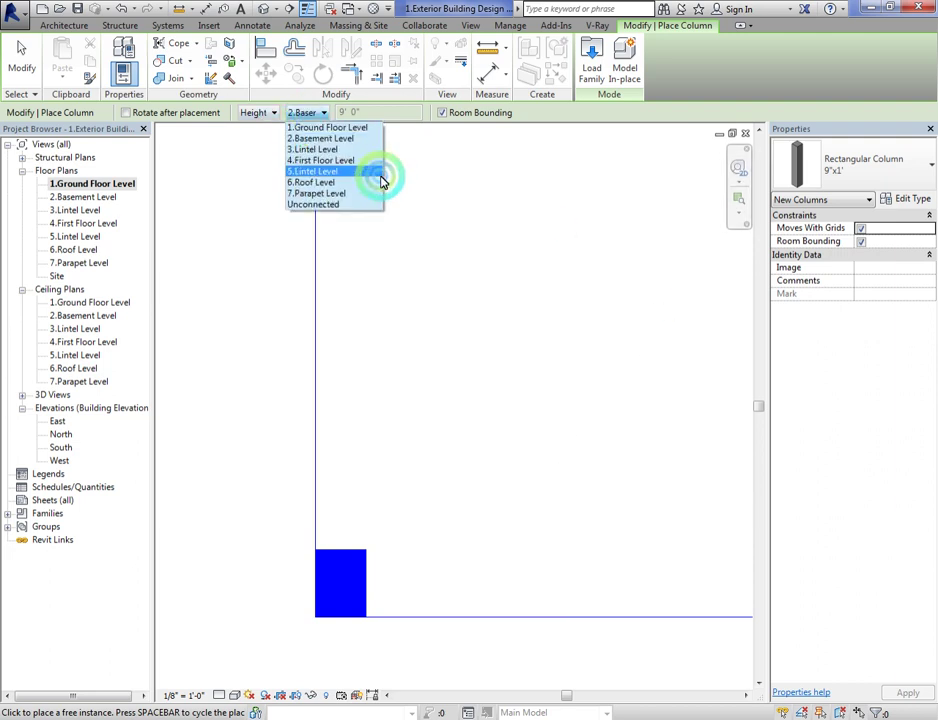
click(333, 161)
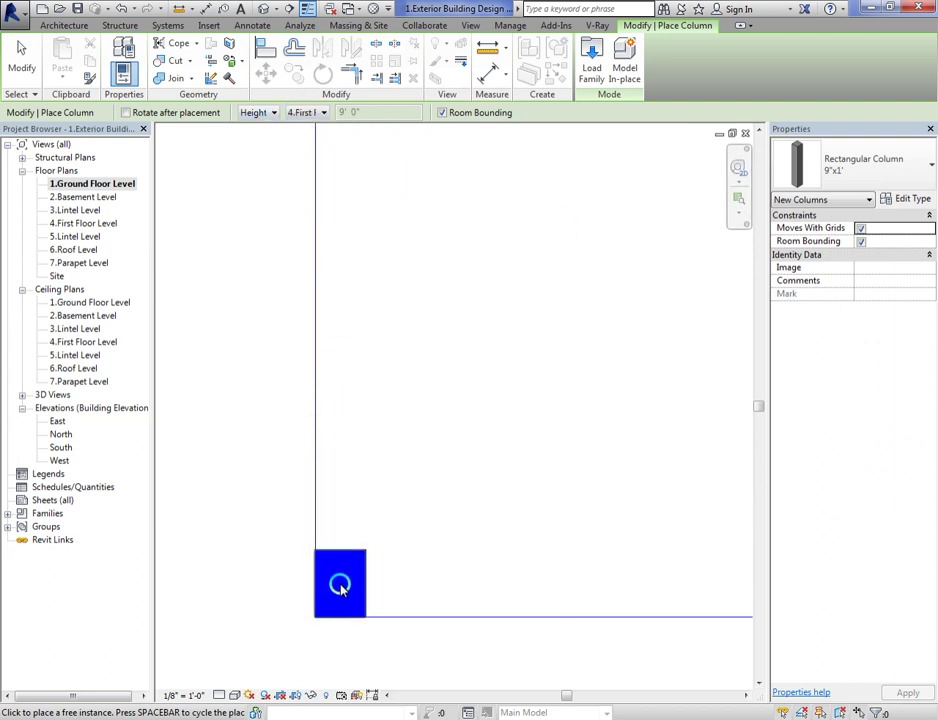
Step: Place a second 9"x1' column on the marker at the porch's front right corner and finish placing columns
scroll(209, 435, down, 5)
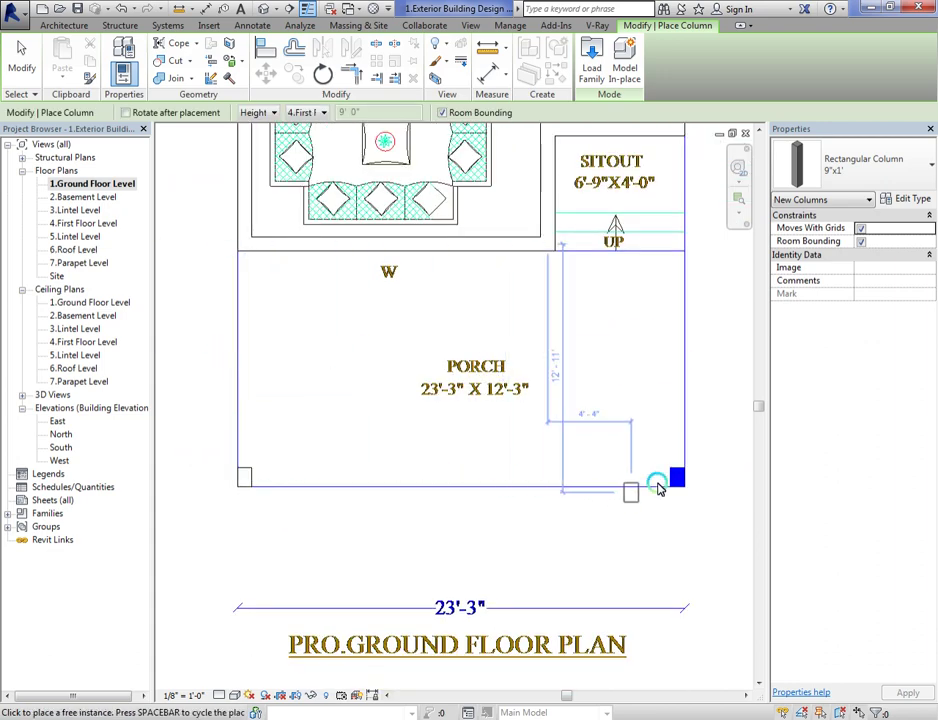
scroll(660, 478, up, 4)
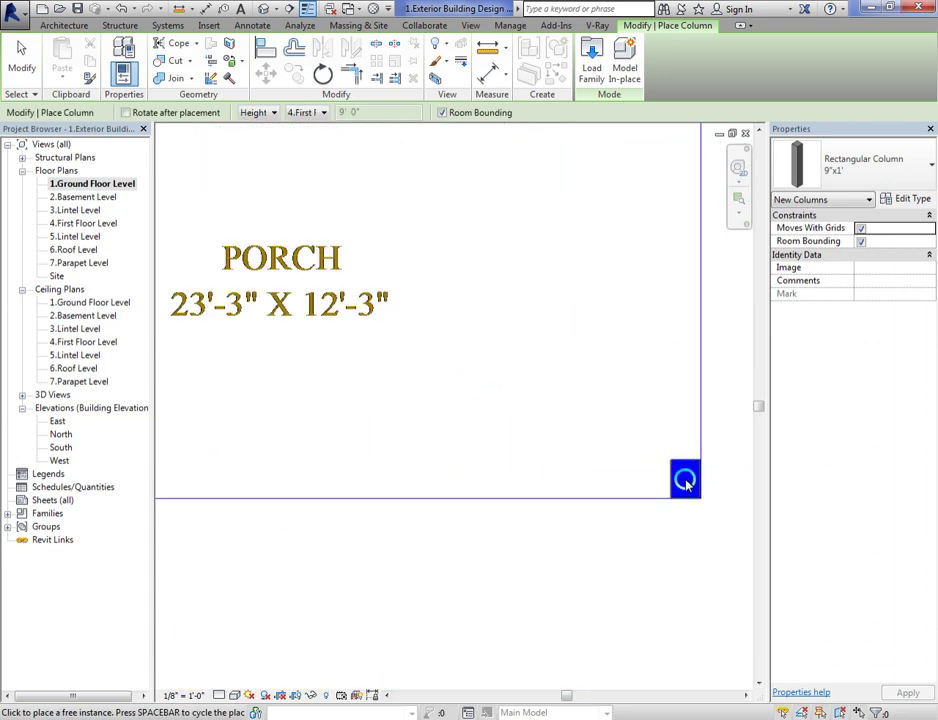
click(686, 484)
key(Escape)
key(Escape)
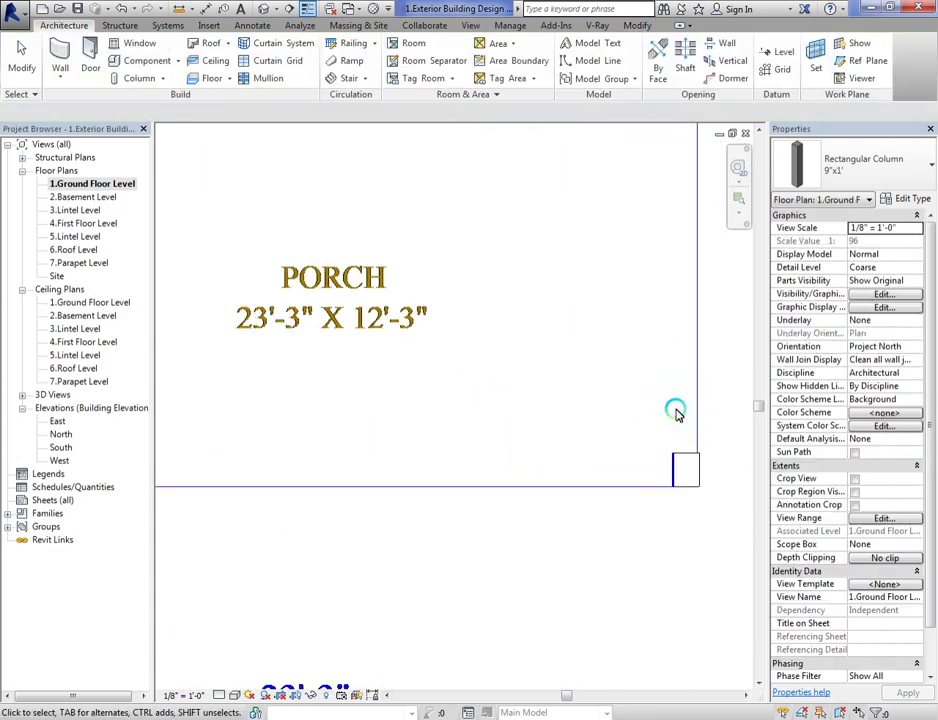
Step: Align the right porch column's outer faces with the porch's right and front boundary lines
click(632, 29)
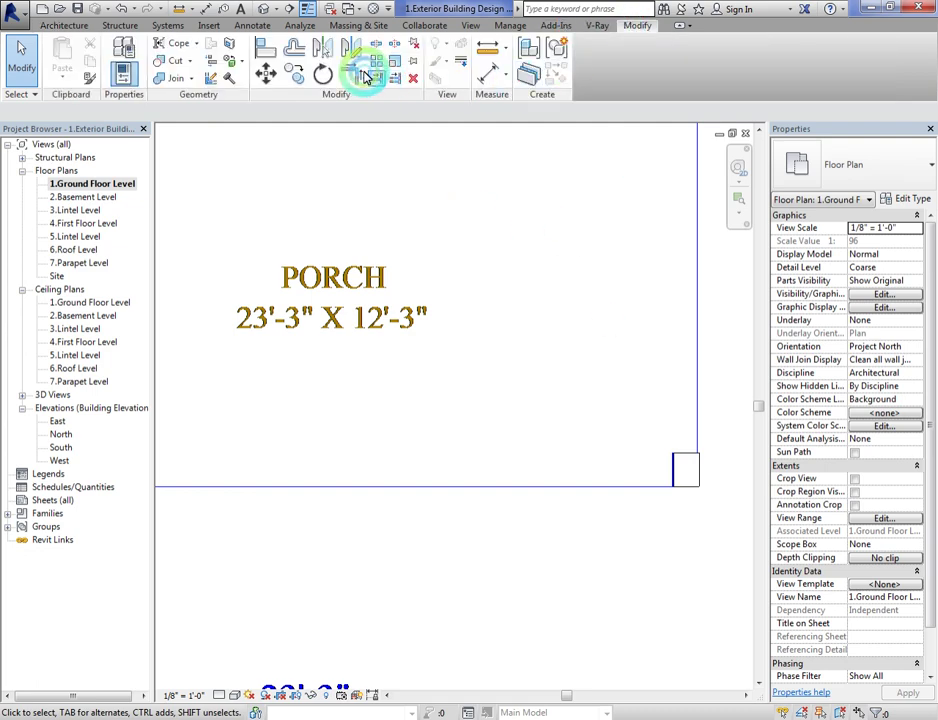
click(266, 50)
click(698, 274)
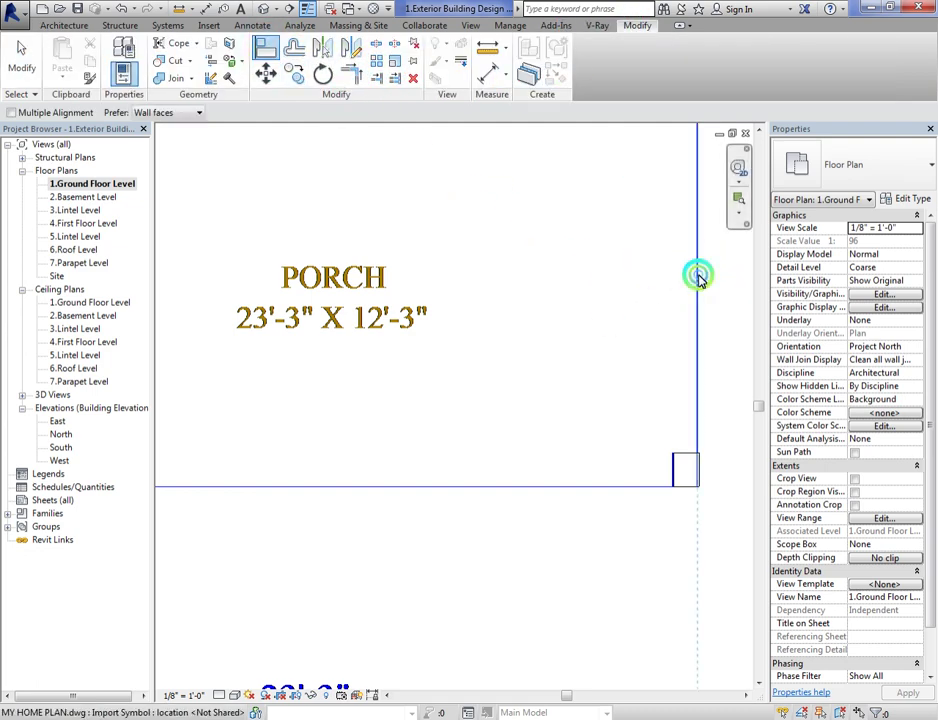
click(707, 469)
click(656, 443)
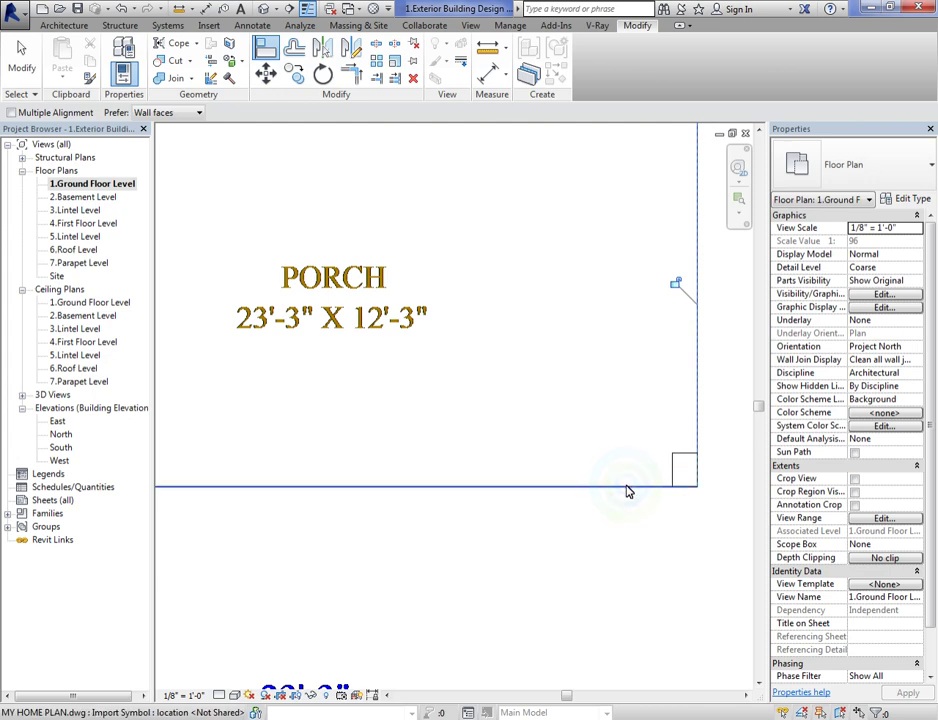
click(683, 498)
click(676, 494)
Step: Align the left porch column's outer faces with the porch's front and left boundary lines, and end the alignment
scroll(680, 495, down, 2)
scroll(310, 512, up, 5)
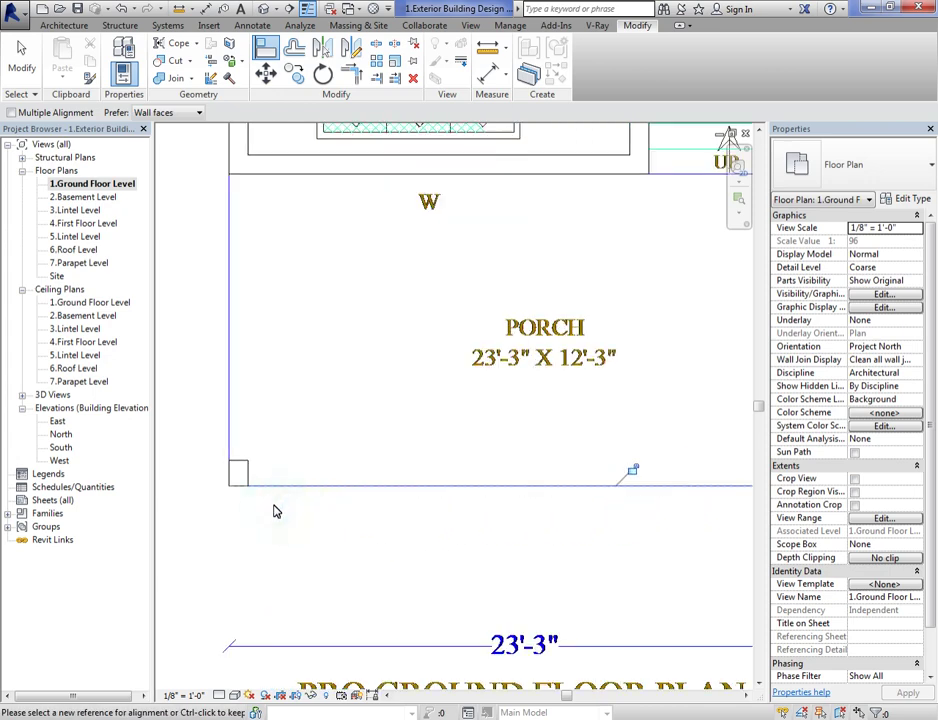
click(278, 478)
scroll(203, 491, up, 2)
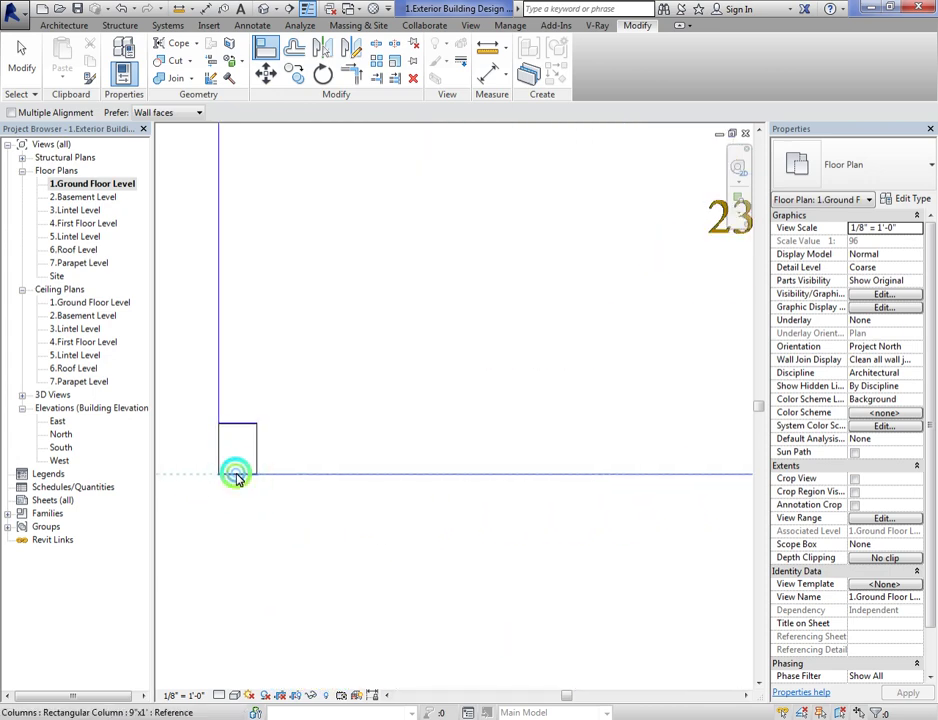
click(236, 474)
click(218, 373)
click(222, 443)
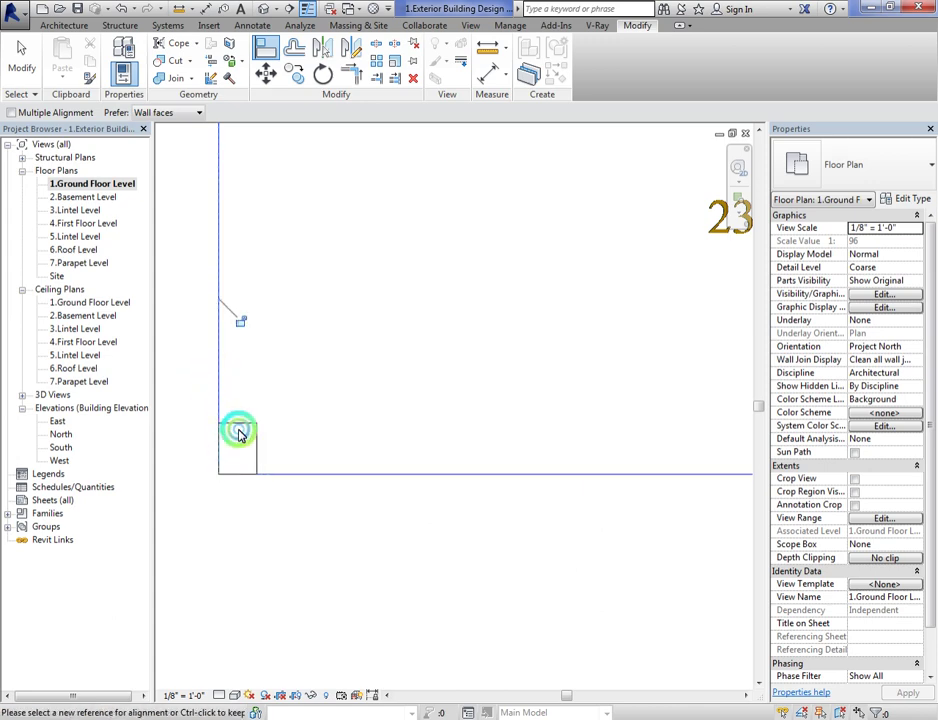
scroll(241, 433, down, 3)
key(Escape)
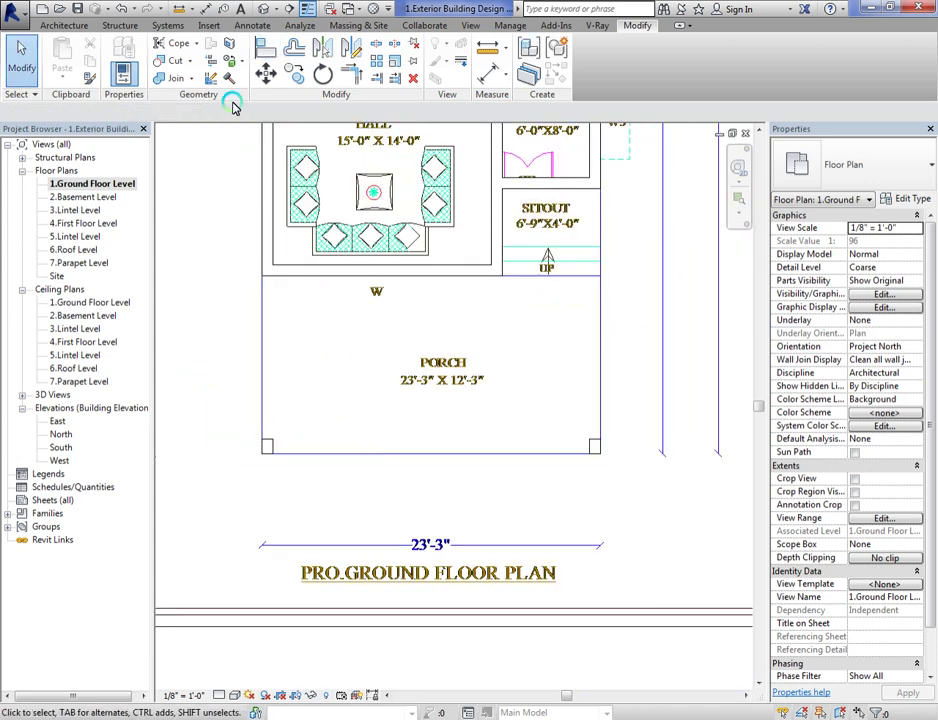
Step: Open the default 3D view and orbit the model to inspect the porch columns in front of the walls
click(261, 11)
scroll(676, 352, down, 2)
scroll(405, 480, up, 1)
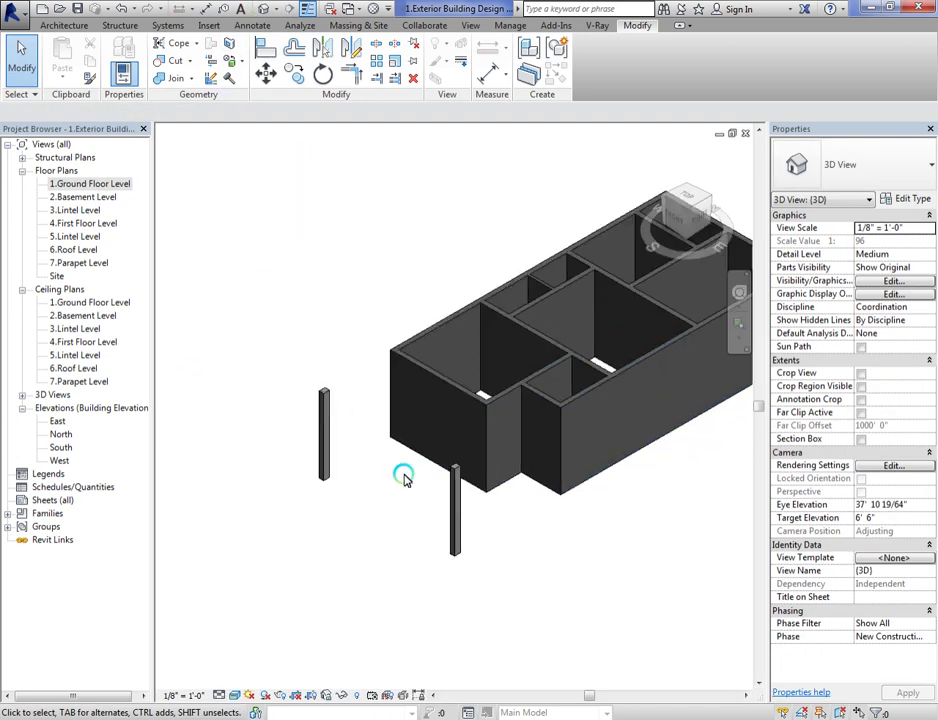
mouse_move(403, 478)
shift+middle_down()
mouse_move(495, 171)
mouse_move(737, 216)
mouse_move(274, 195)
mouse_move(204, 215)
mouse_move(750, 195)
mouse_move(218, 195)
mouse_move(13, 240)
shift+middle_up()
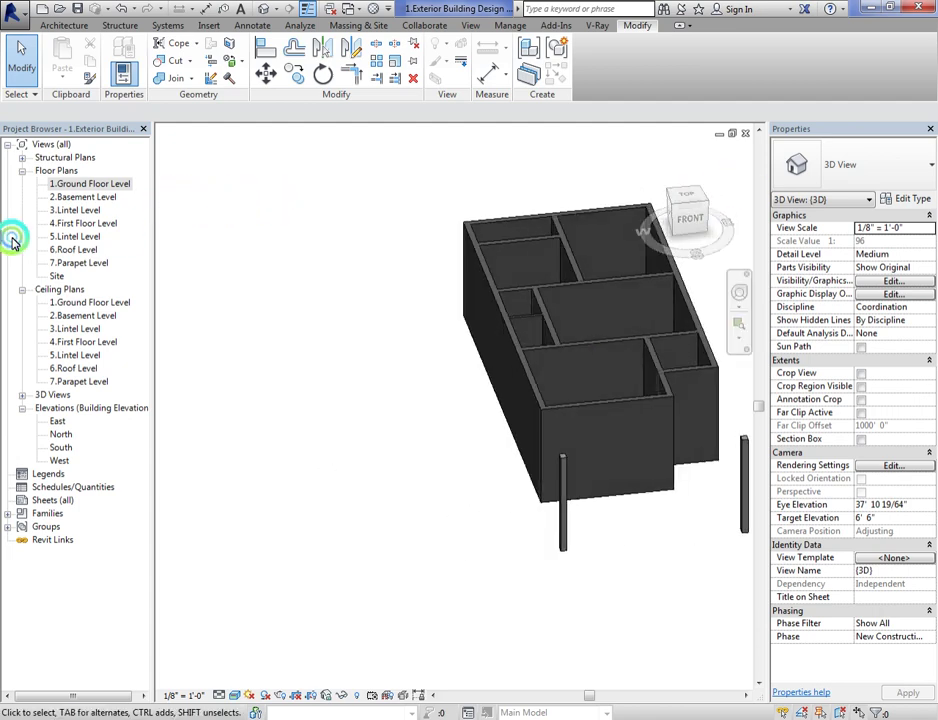
Step: Return to the 1.Ground Floor Level plan and check the porch columns against the imported drawing
double_click(100, 188)
scroll(377, 430, down, 4)
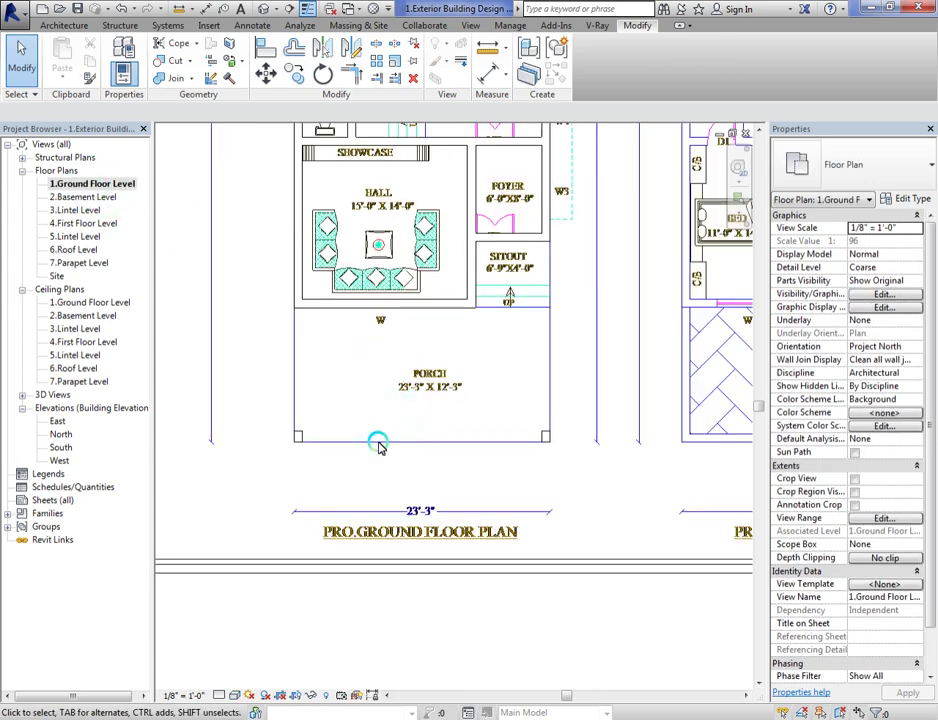
scroll(356, 503, up, 2)
scroll(310, 408, down, 4)
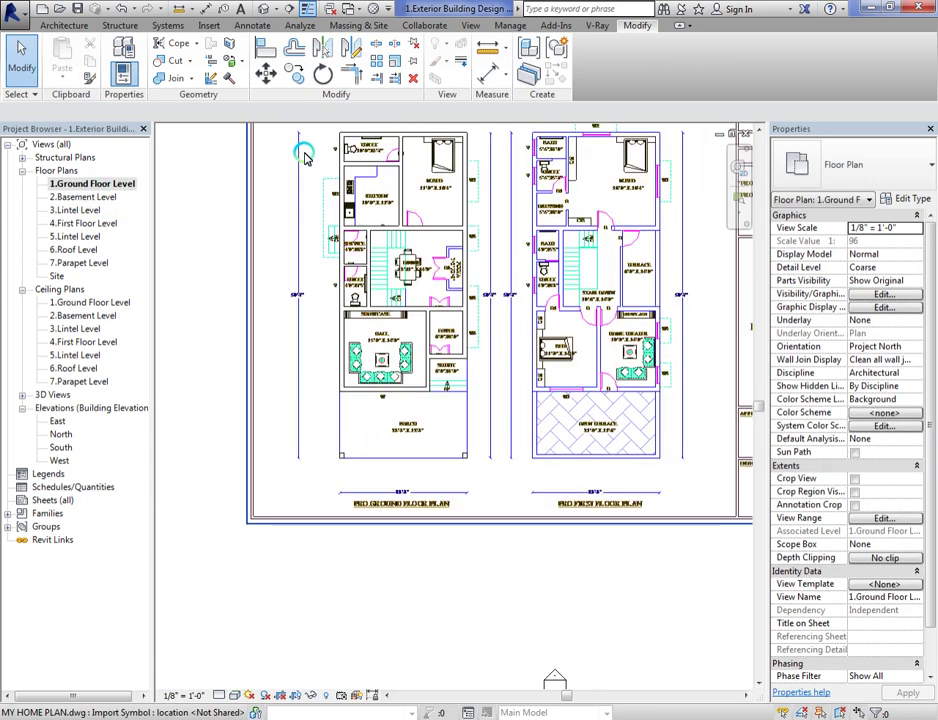
scroll(232, 167, up, 2)
Step: Examine the walls and columns in the 2.Basement Level plan, and go back to the 1.Ground Floor Level plan
double_click(80, 198)
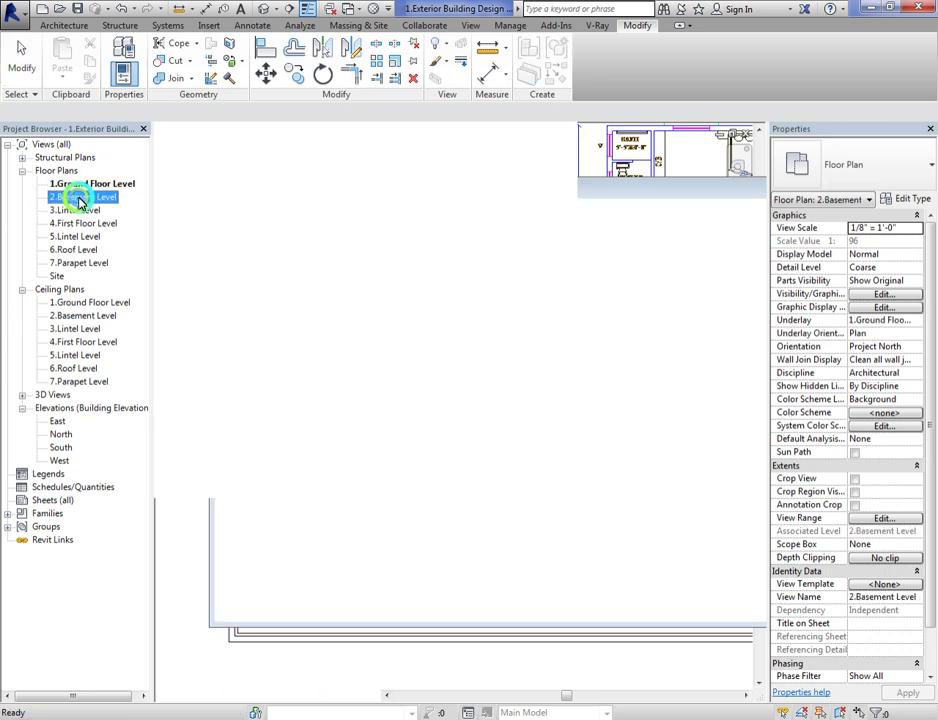
scroll(345, 250, down, 1)
scroll(329, 201, up, 1)
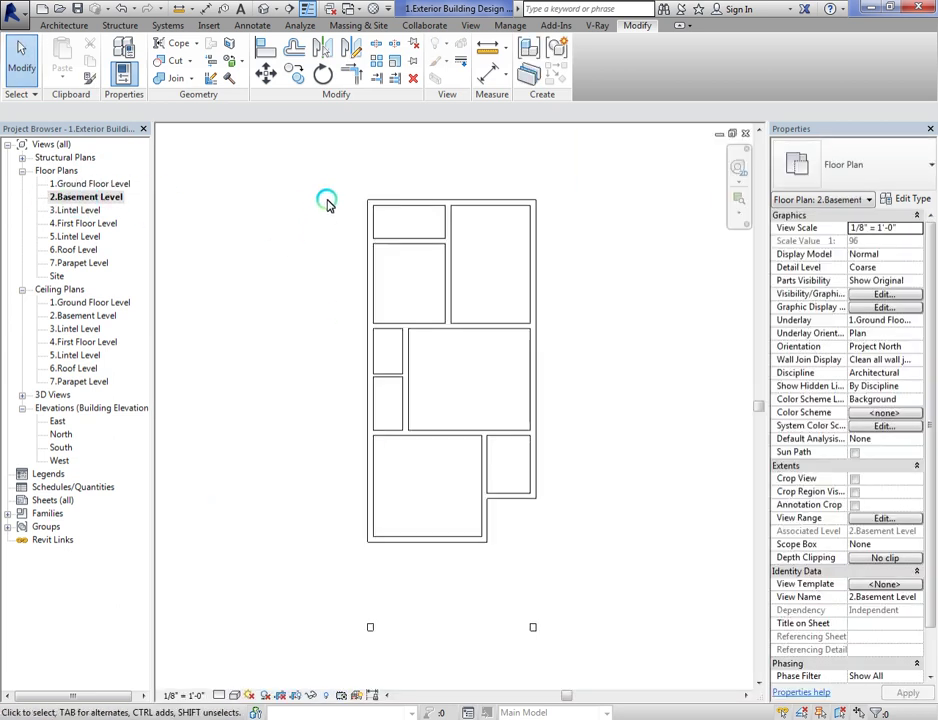
double_click(94, 184)
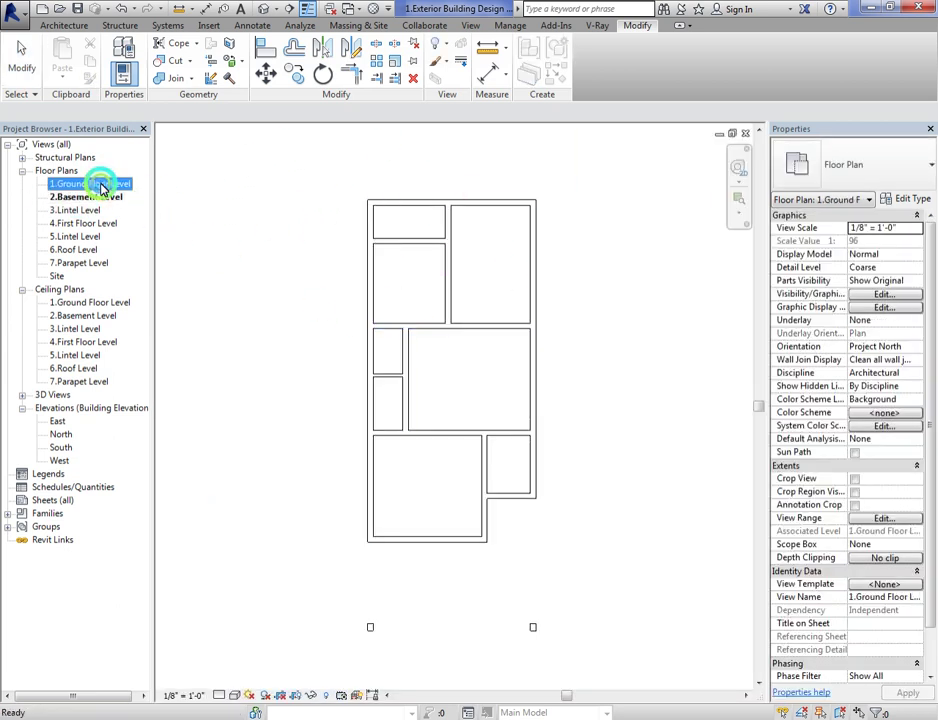
scroll(410, 295, down, 2)
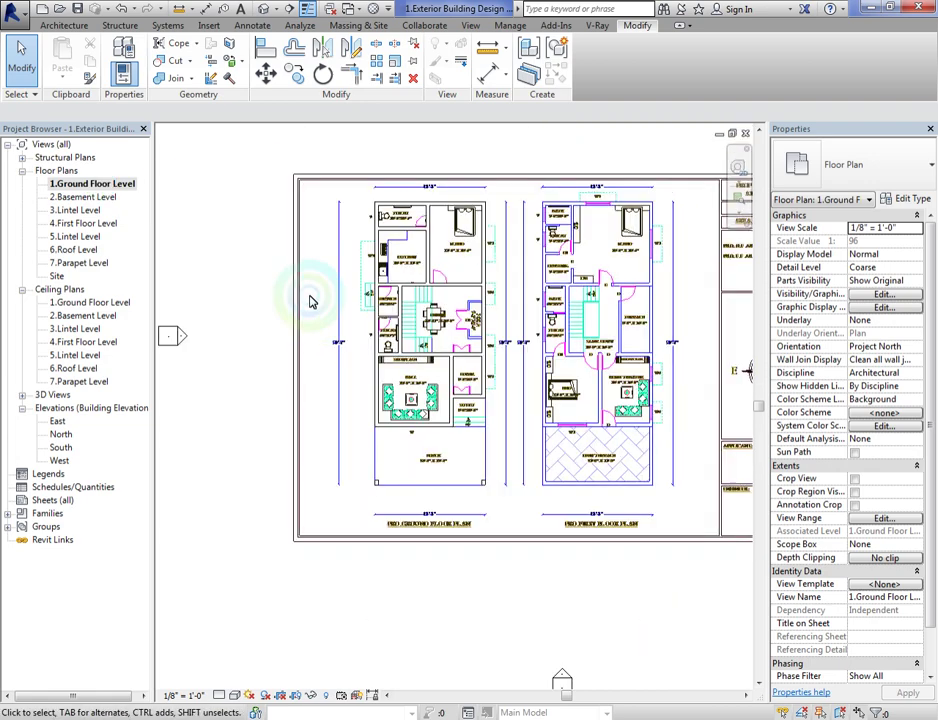
Step: Select the imported MY HOME PLAN.dwg, check its type properties without changing them, and deselect it
click(295, 245)
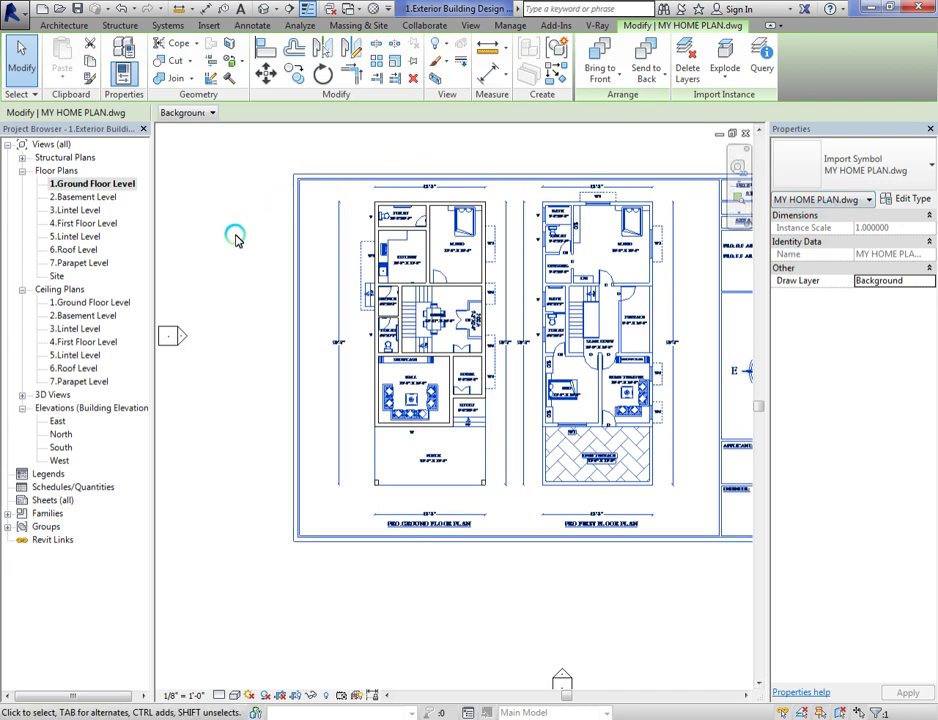
scroll(235, 240, down, 1)
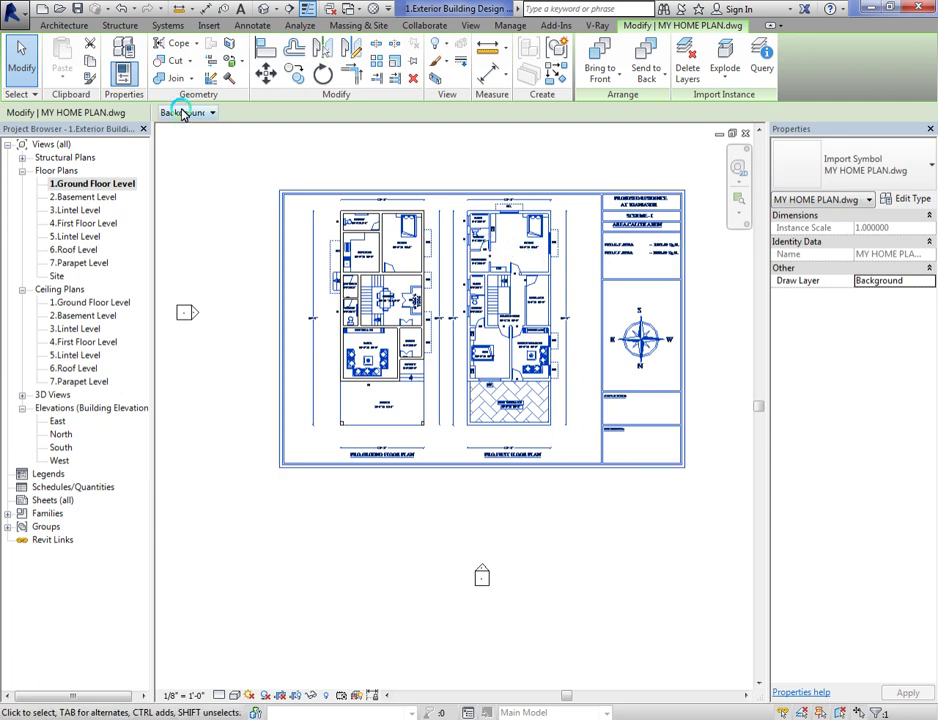
click(897, 200)
click(688, 63)
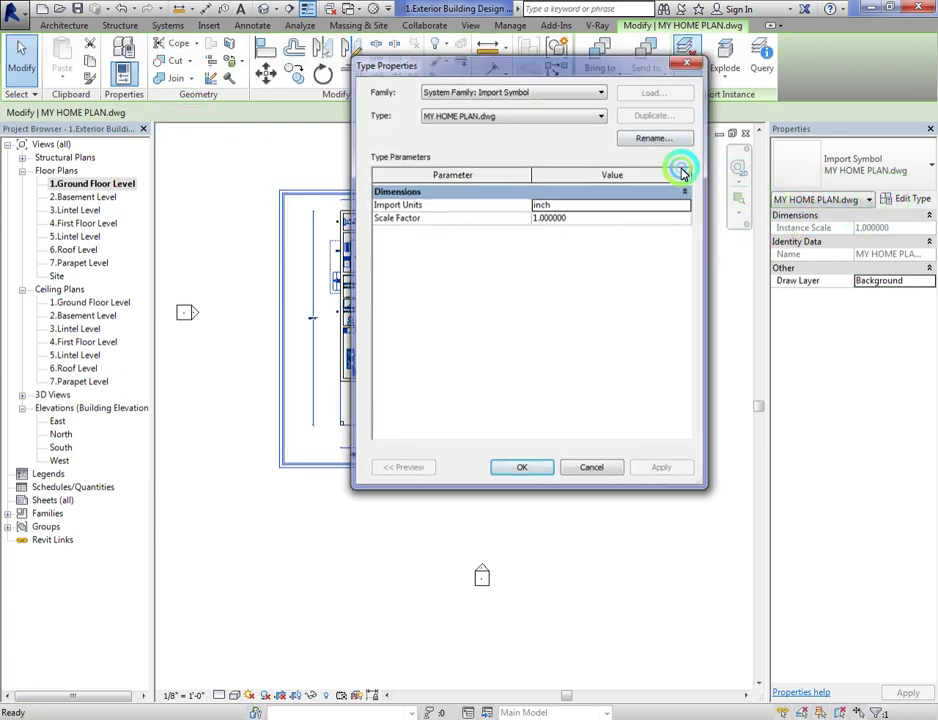
scroll(477, 340, up, 1)
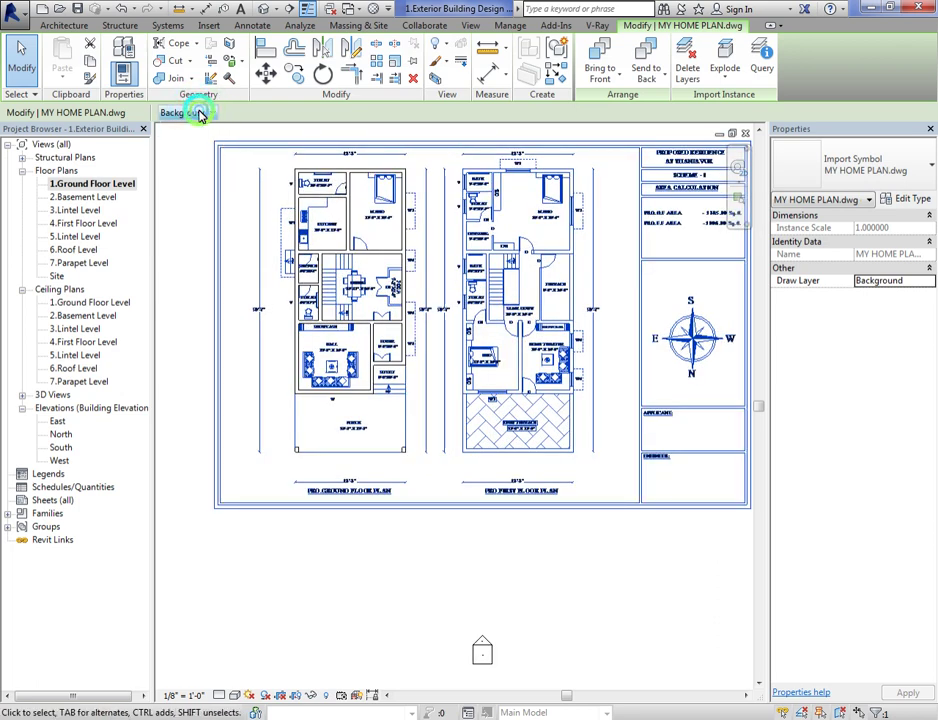
click(190, 291)
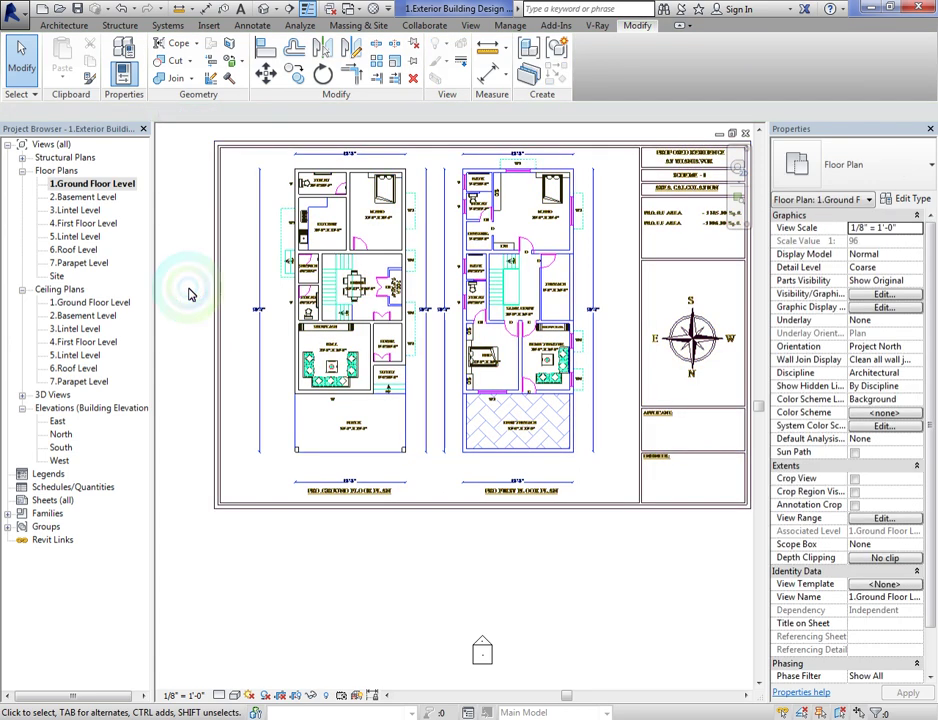
Step: Compare the 2.Basement Level plan with the 1.Ground Floor Level plan, and select and deselect the imported MY HOME PLAN.dwg
double_click(106, 197)
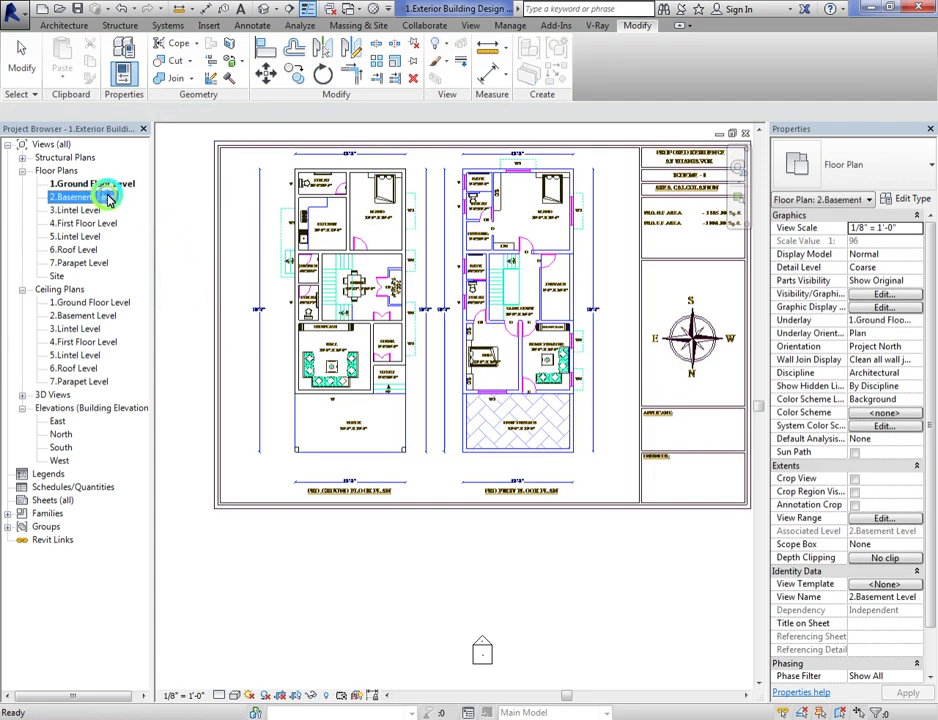
click(262, 255)
double_click(112, 184)
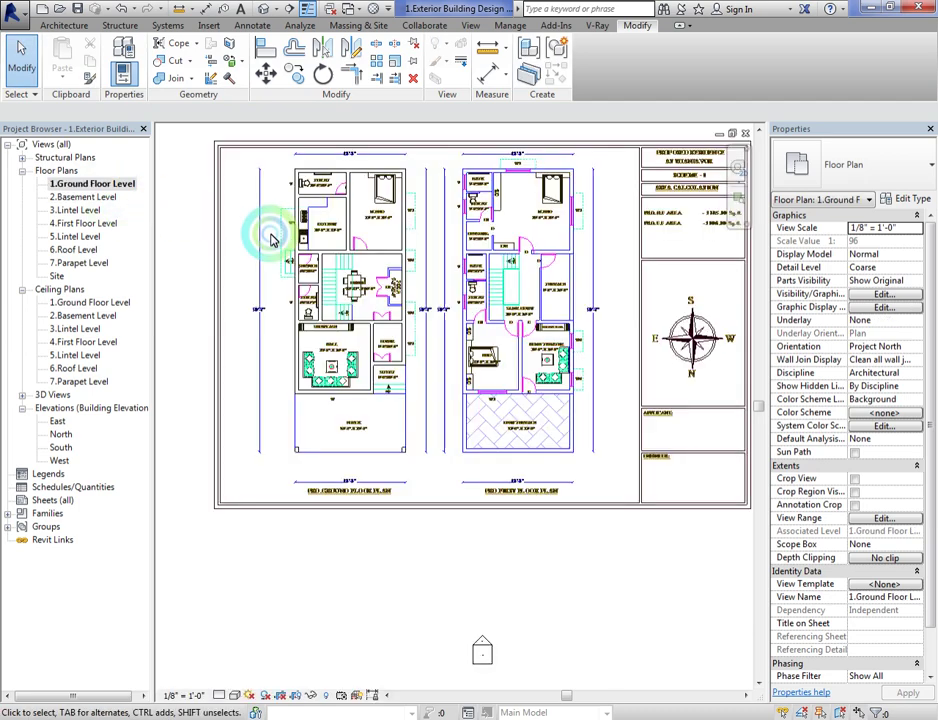
click(221, 207)
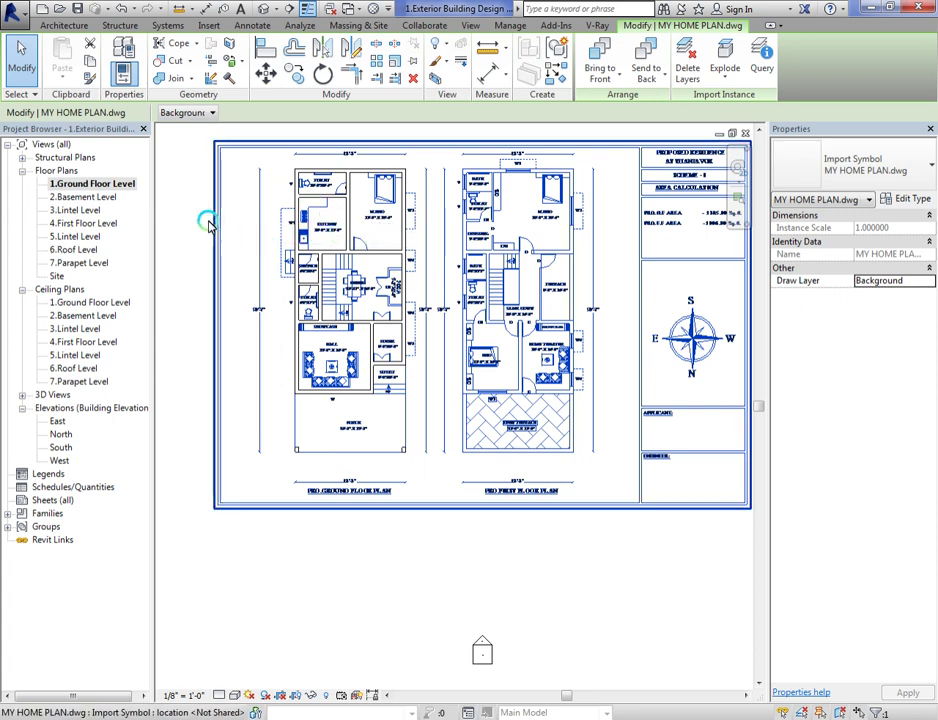
click(195, 212)
Step: Examine the wall layout in the 2.Basement Level plan and the foyer, sitout and porch area in the 1.Ground Floor Level plan
click(96, 190)
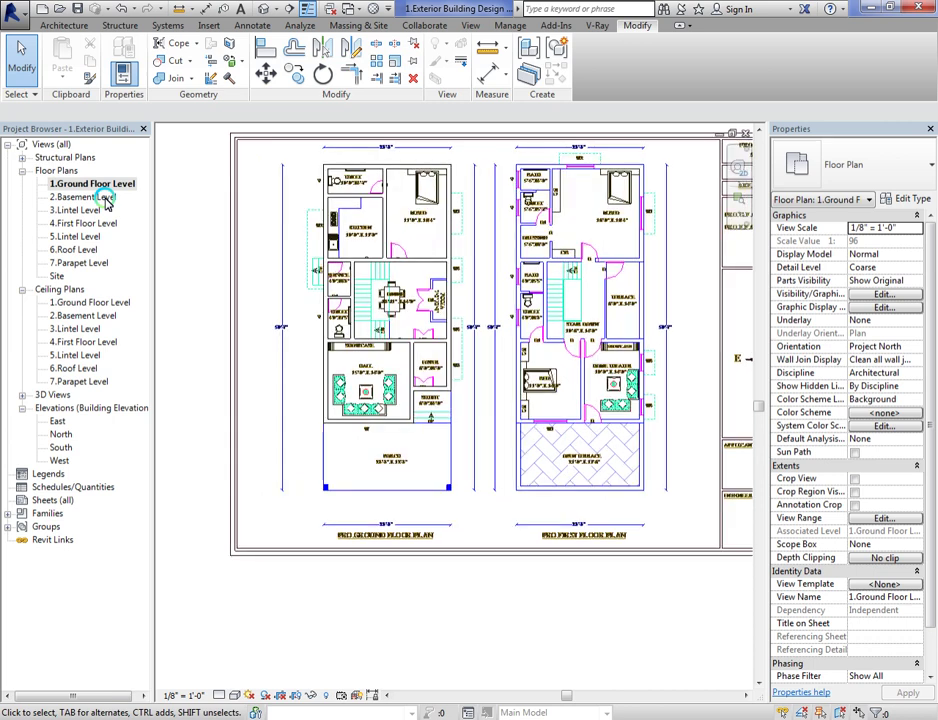
double_click(85, 197)
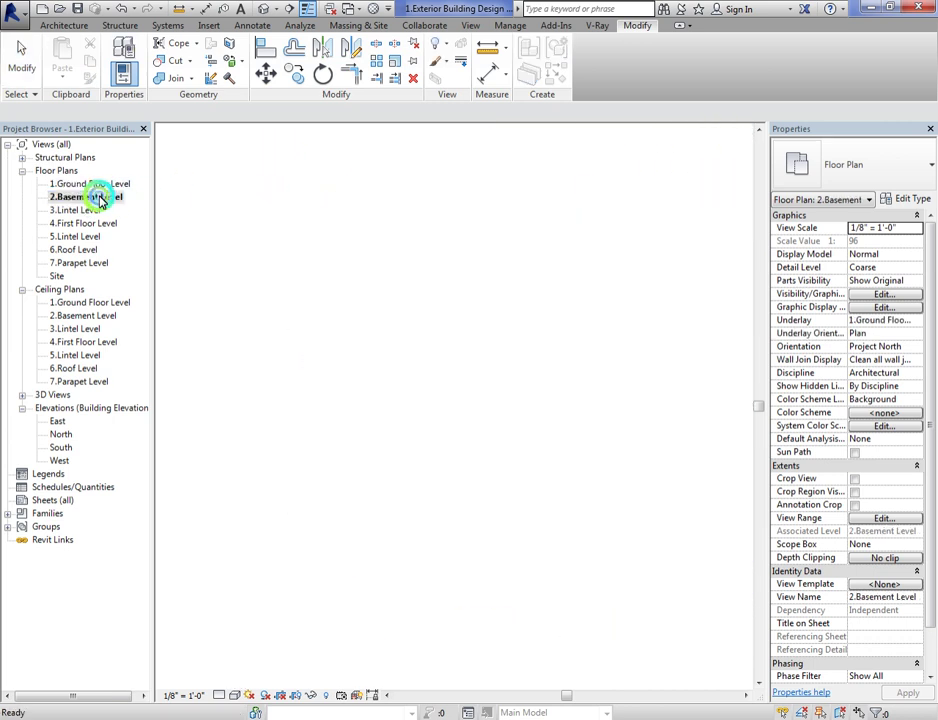
scroll(364, 260, down, 2)
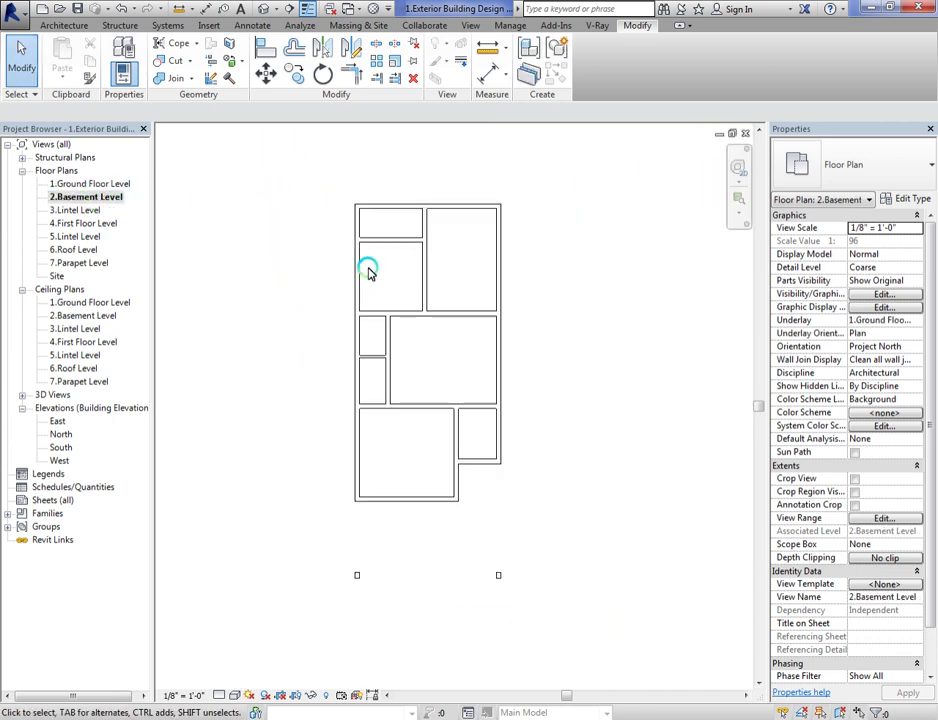
scroll(367, 268, up, 1)
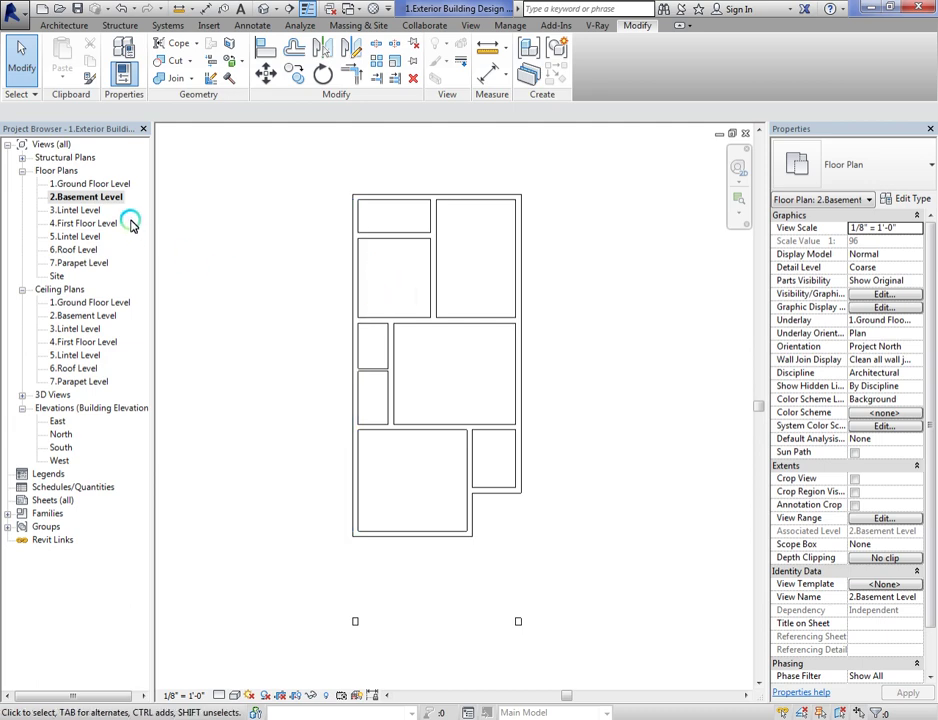
double_click(90, 184)
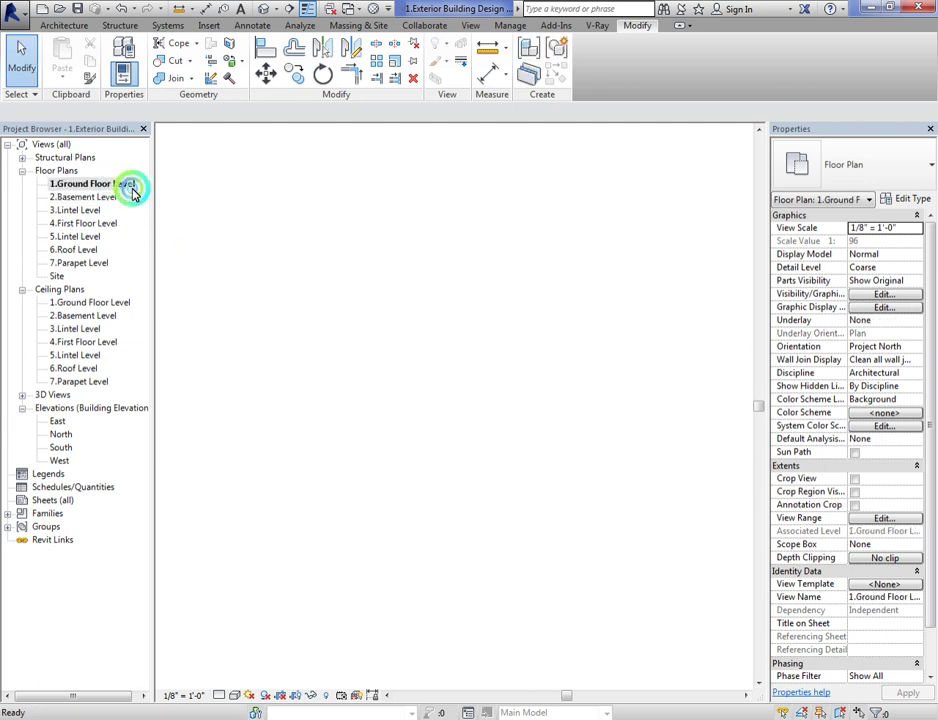
scroll(561, 496, up, 2)
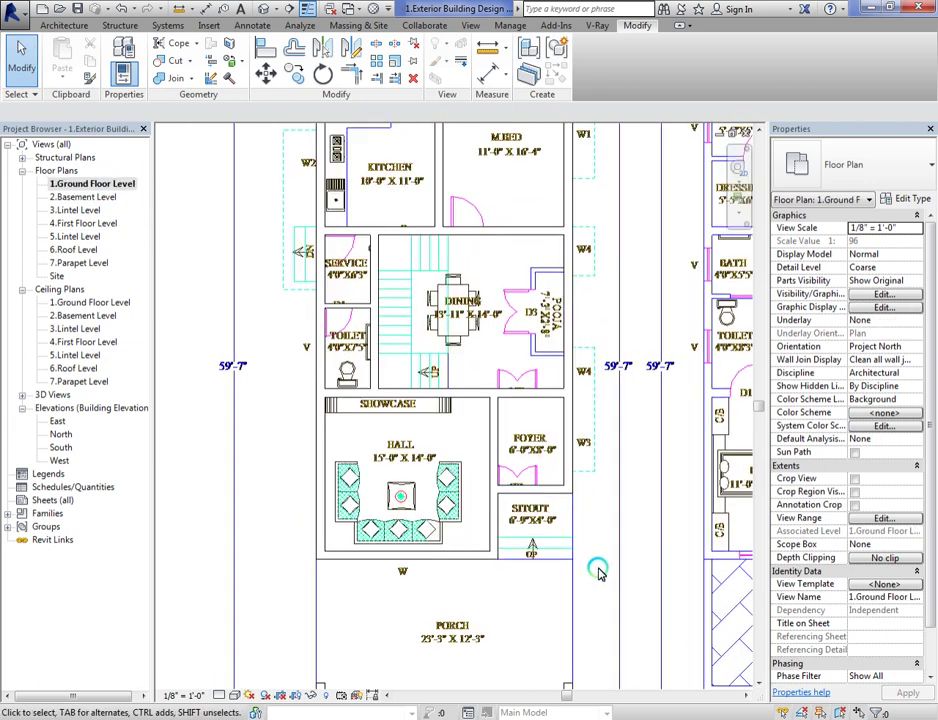
scroll(595, 570, up, 1)
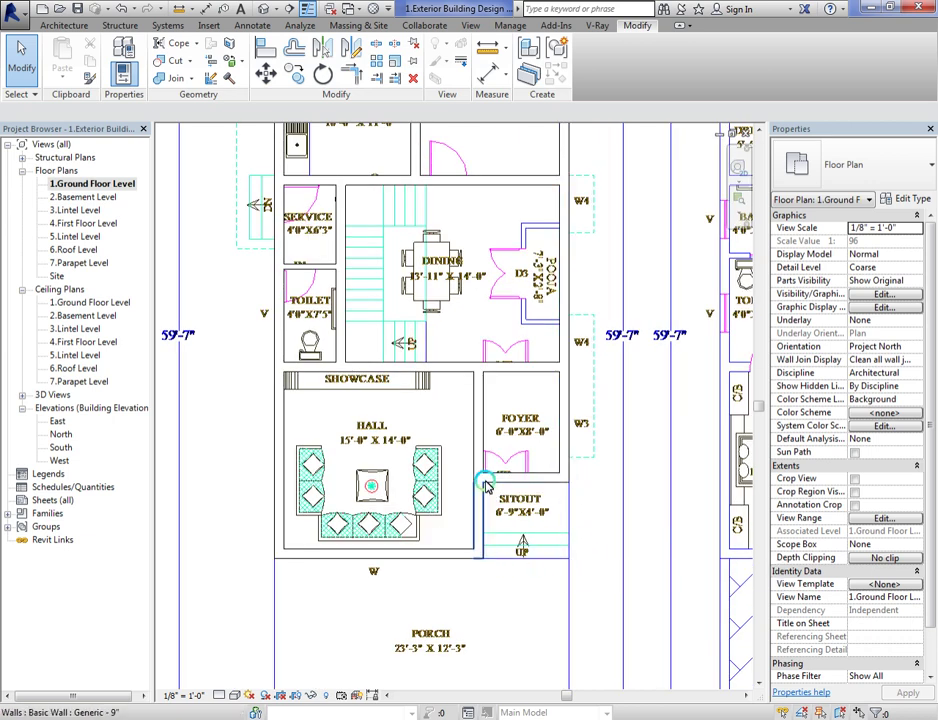
scroll(445, 572, down, 2)
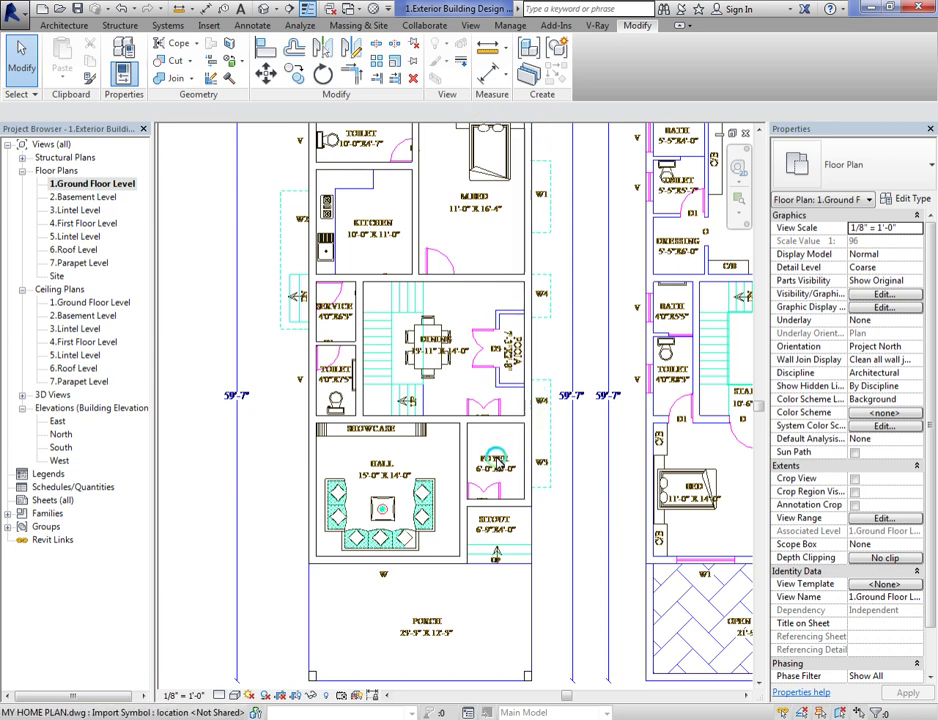
Step: Create a Generic - 12" architectural floor on 2.Basement Level with a closed boundary of lines following the outer wall faces, excluding the sitout and porch
double_click(86, 197)
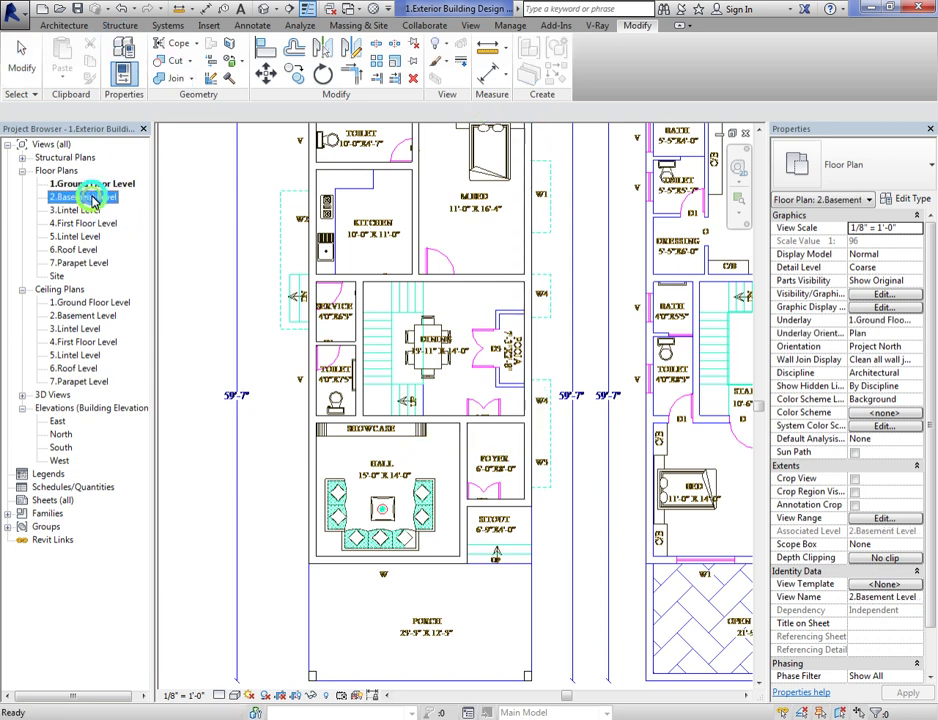
click(66, 26)
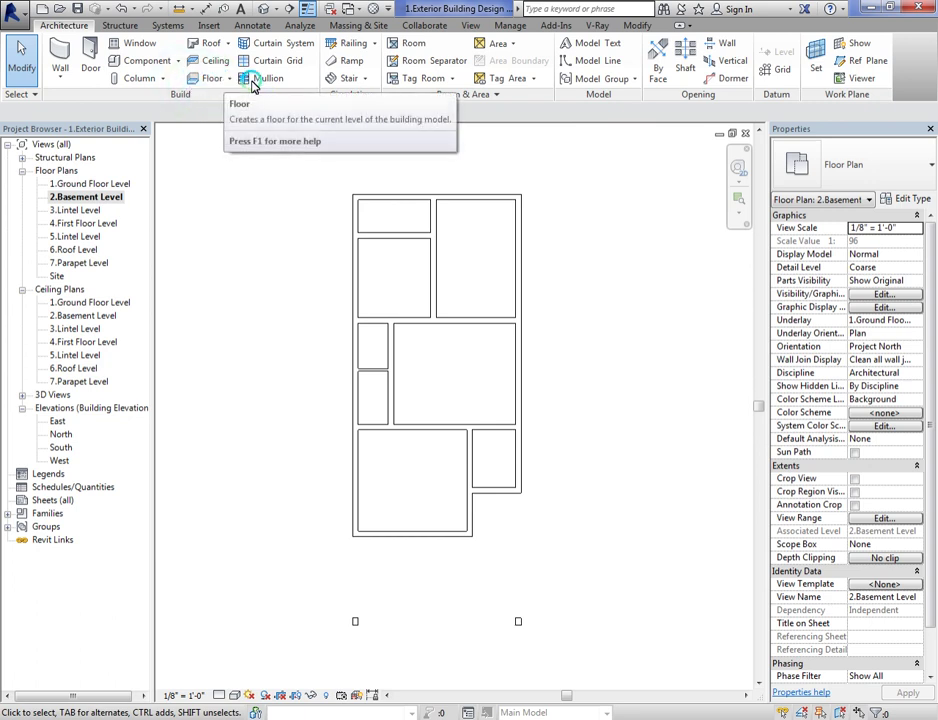
click(229, 78)
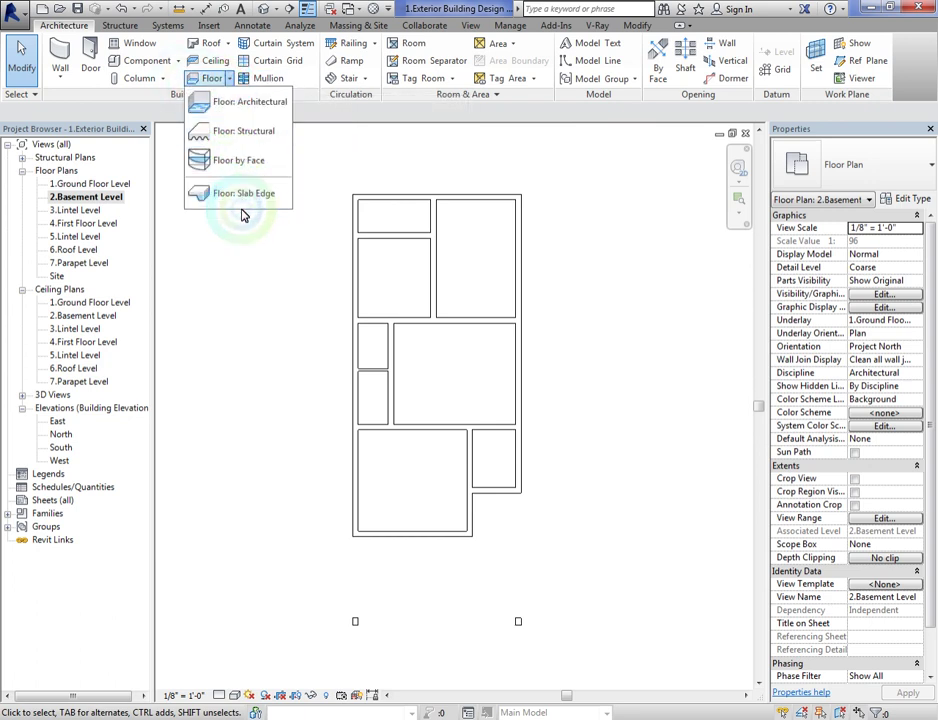
click(252, 100)
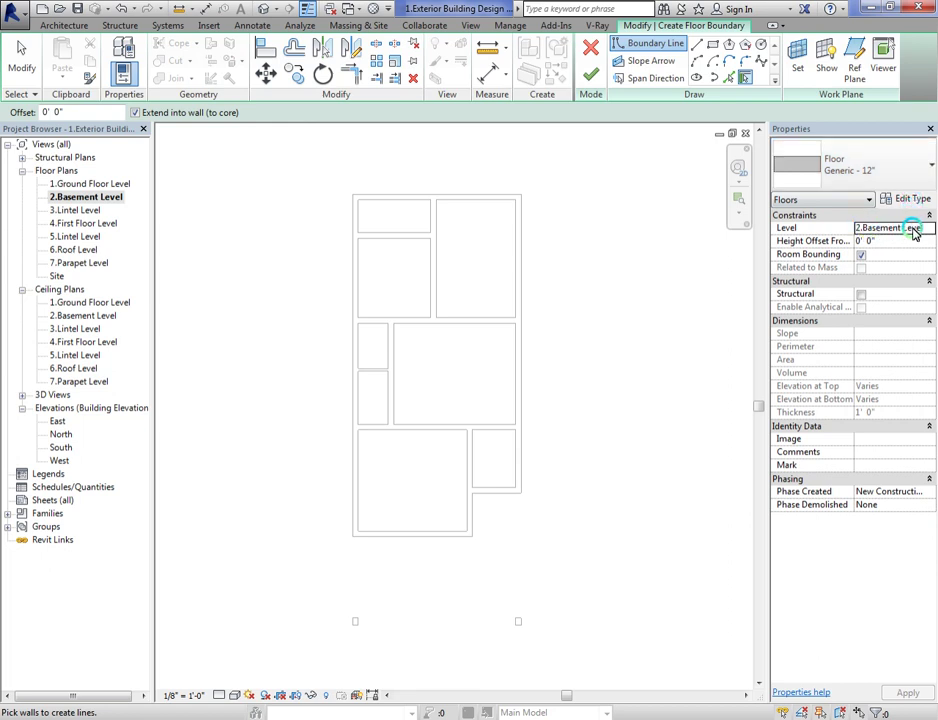
click(697, 50)
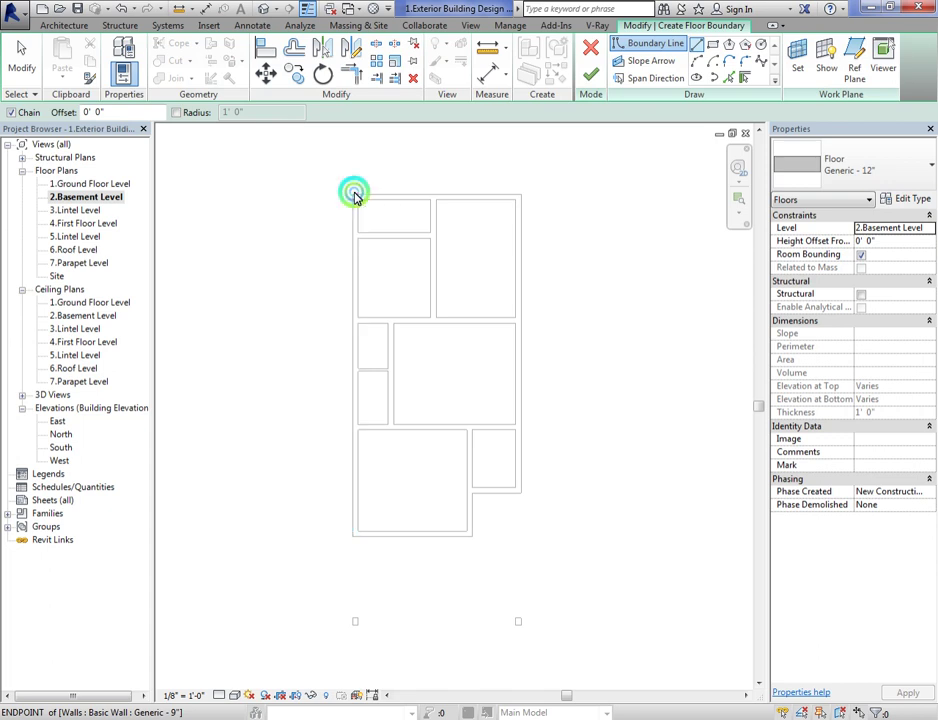
click(354, 194)
click(521, 194)
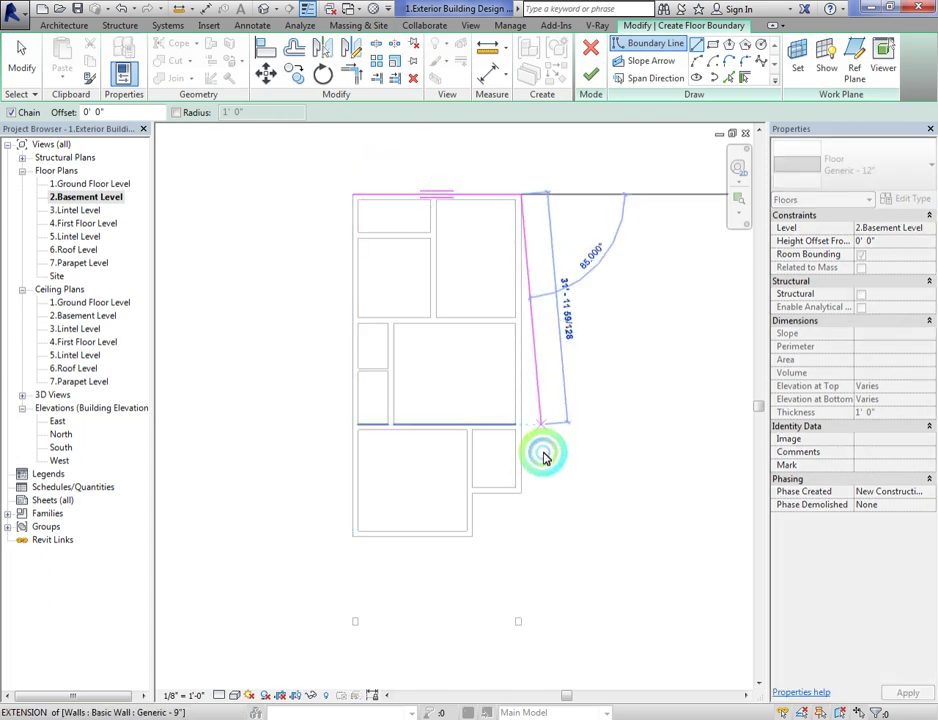
click(520, 493)
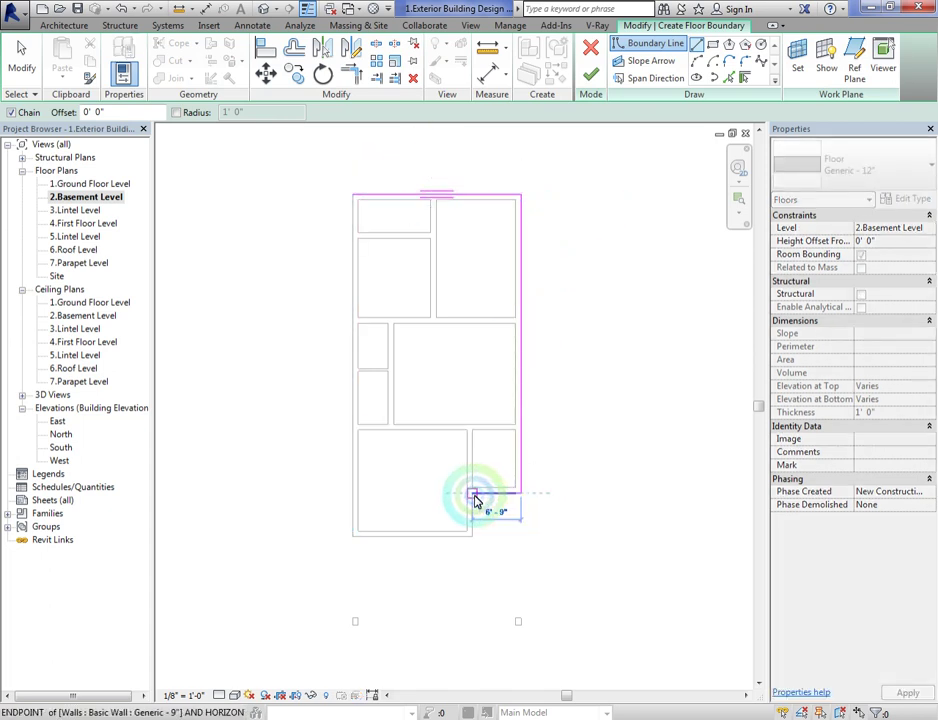
click(473, 494)
click(473, 538)
click(354, 538)
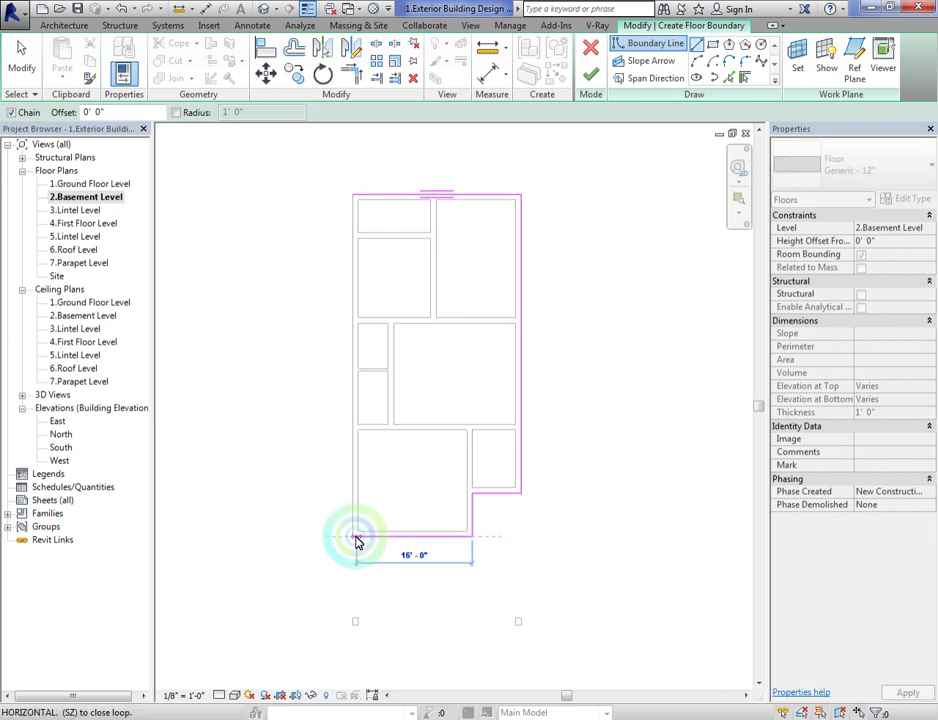
click(354, 195)
key(Escape)
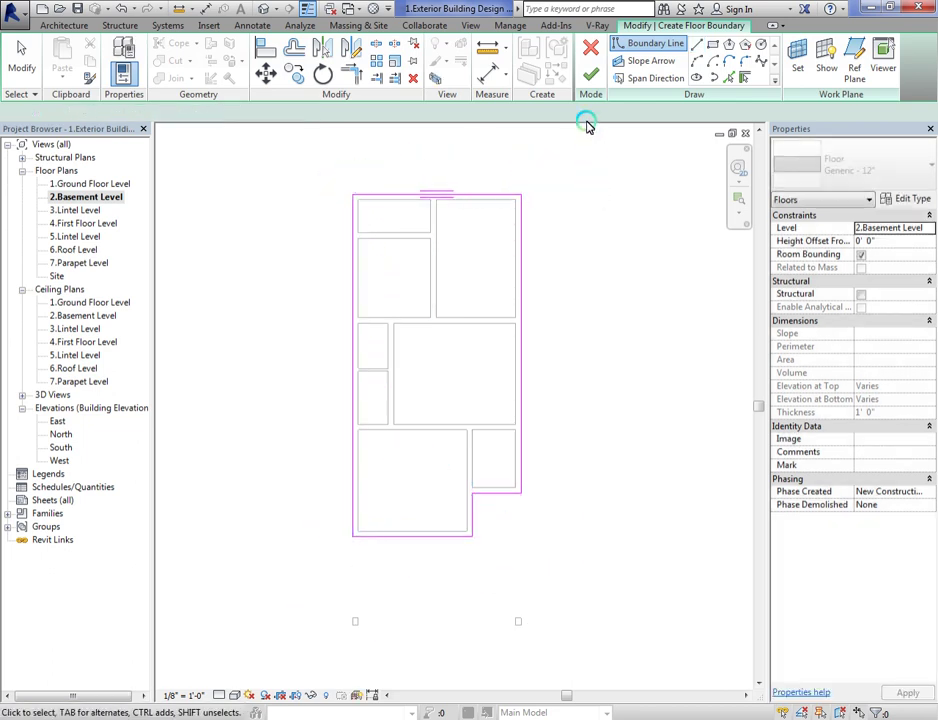
click(588, 77)
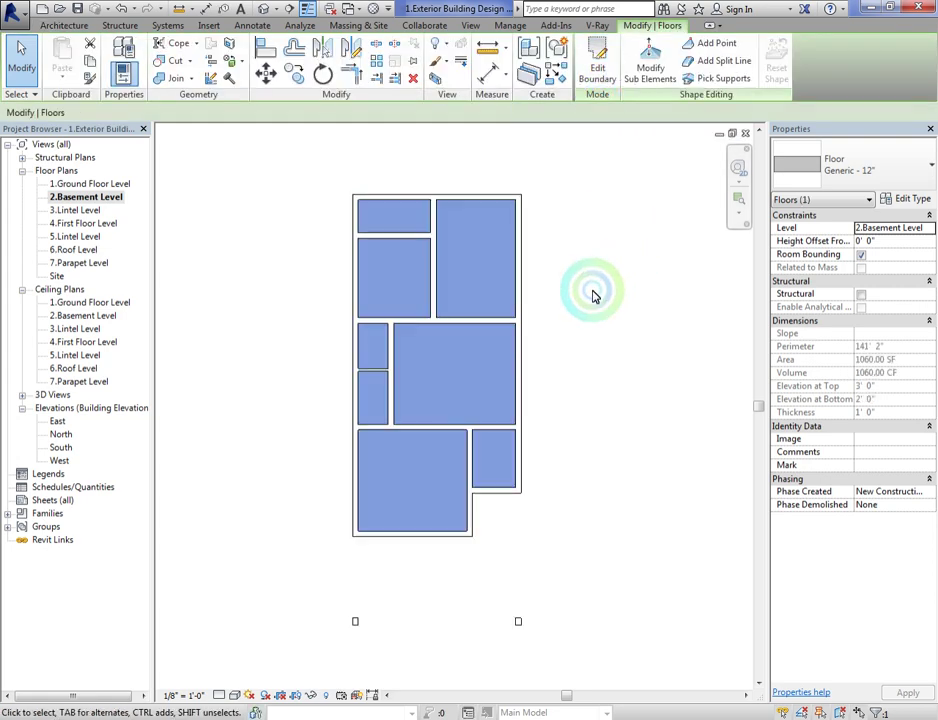
Step: Deselect the new floor and orbit the default 3D view to inspect it inside the walls
click(309, 280)
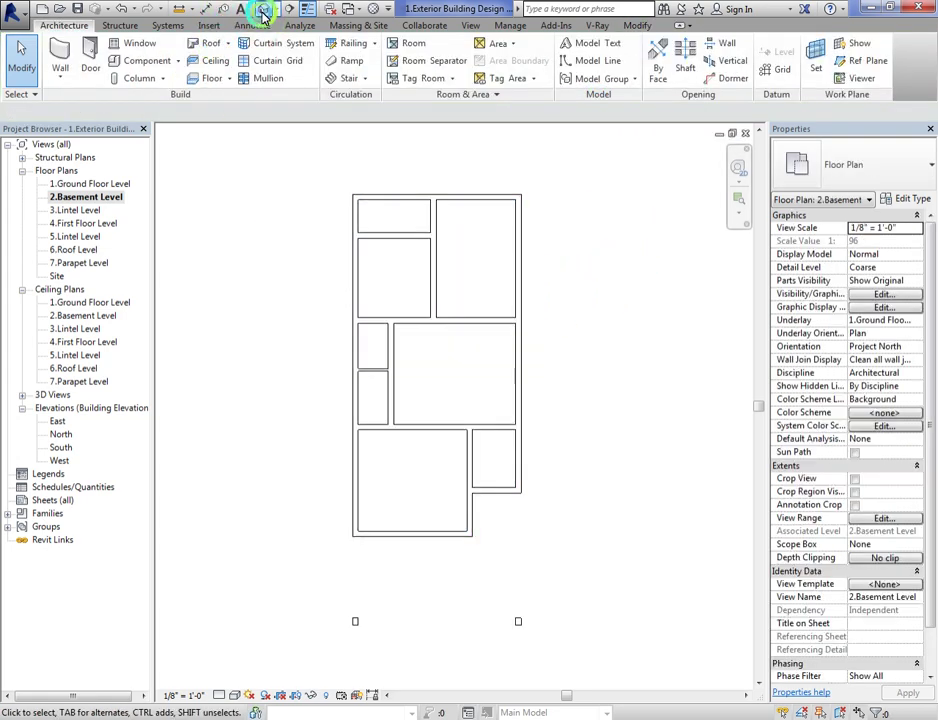
click(263, 12)
shift+middle_drag(549, 393, 232, 177)
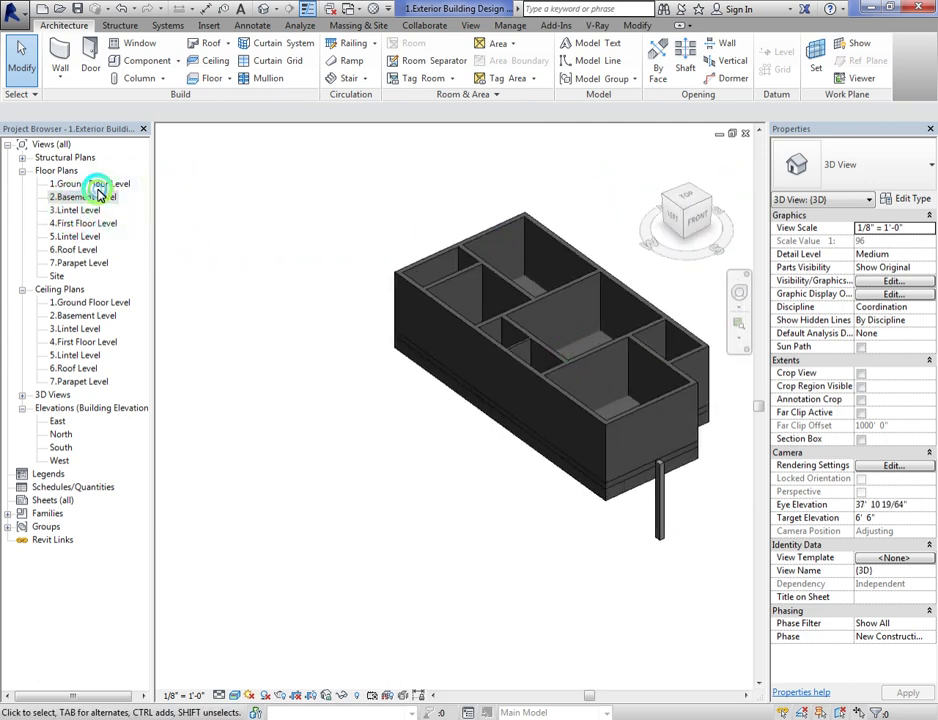
Step: Set the 1.Ground Floor Level plan to Medium detail level and the Wireframe visual style
double_click(97, 186)
scroll(427, 434, down, 3)
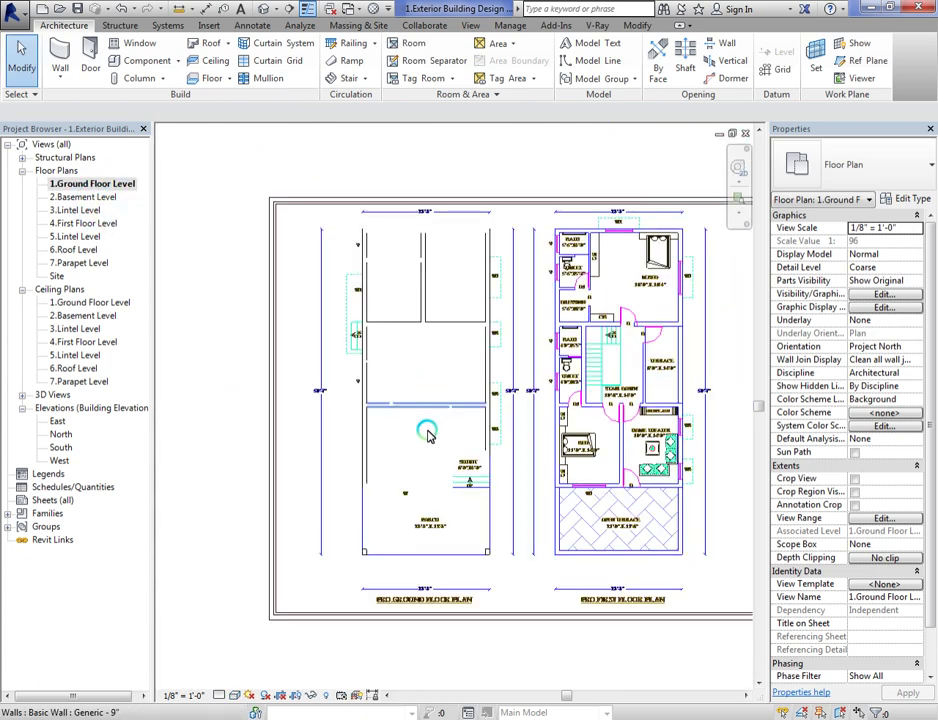
scroll(427, 434, down, 1)
scroll(476, 338, up, 1)
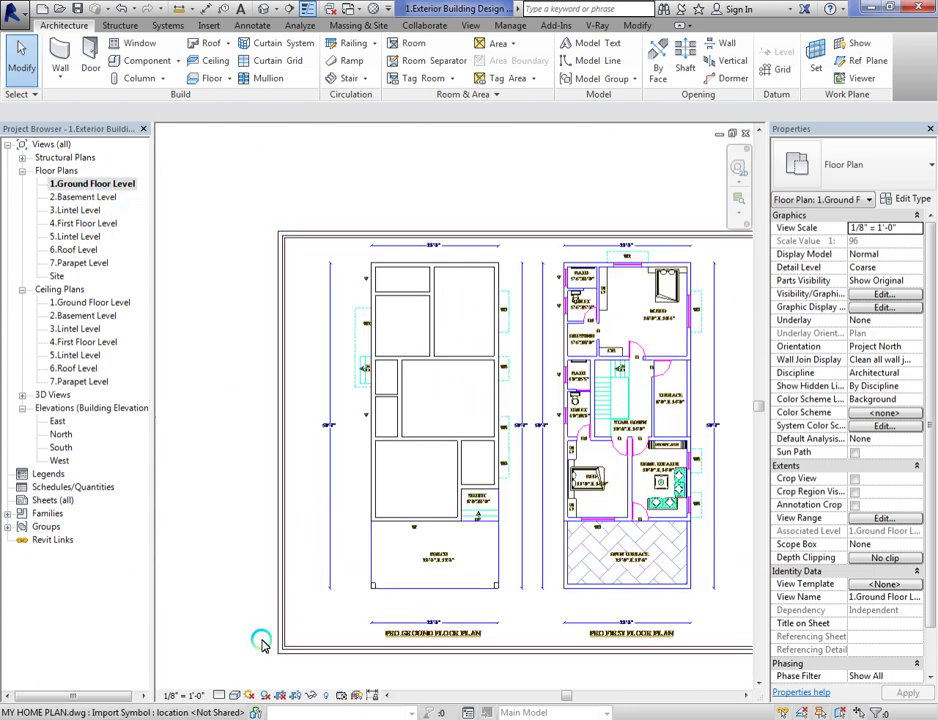
click(219, 697)
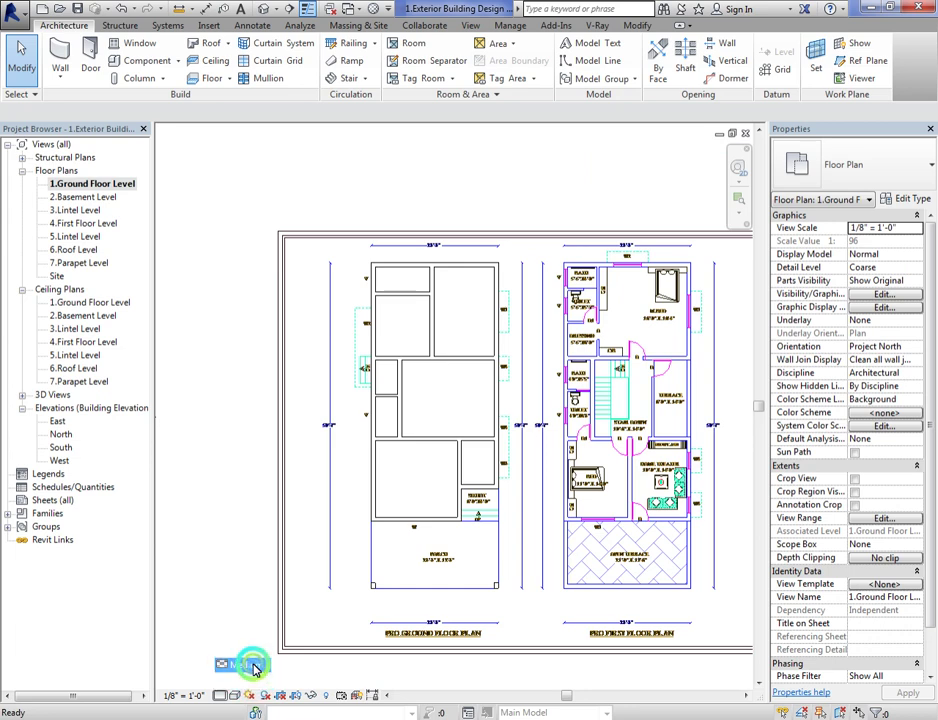
click(247, 666)
click(234, 695)
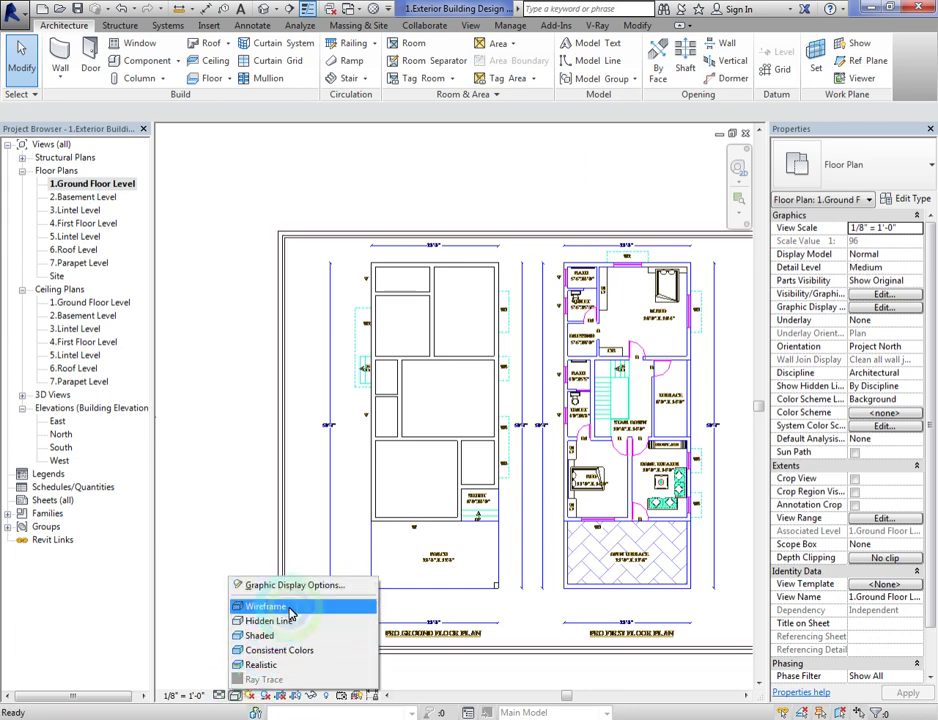
click(237, 605)
click(345, 636)
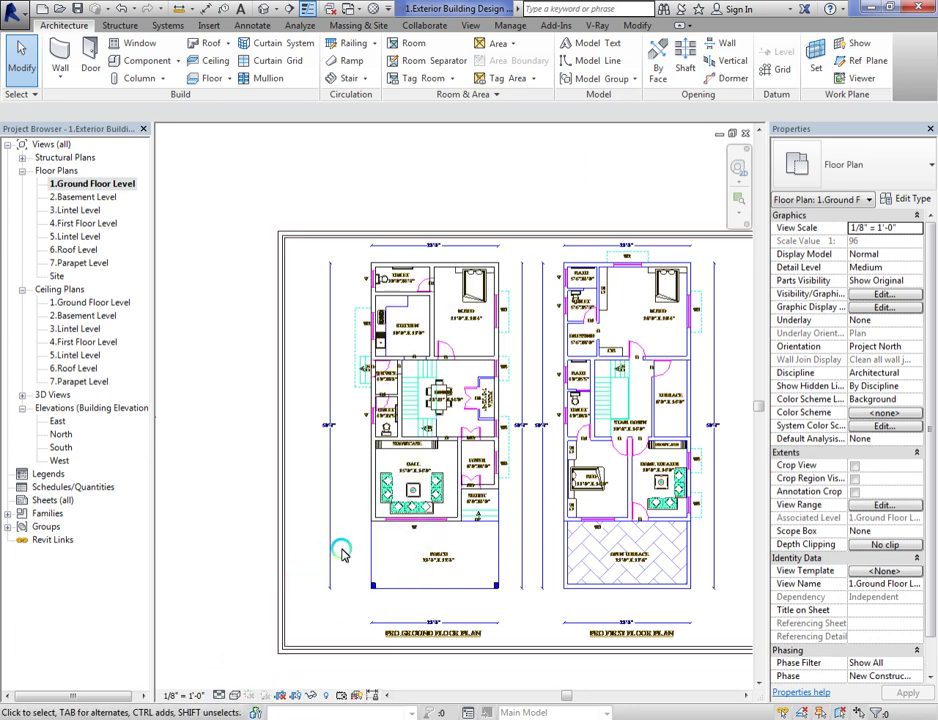
Step: Save the project
scroll(429, 481, up, 3)
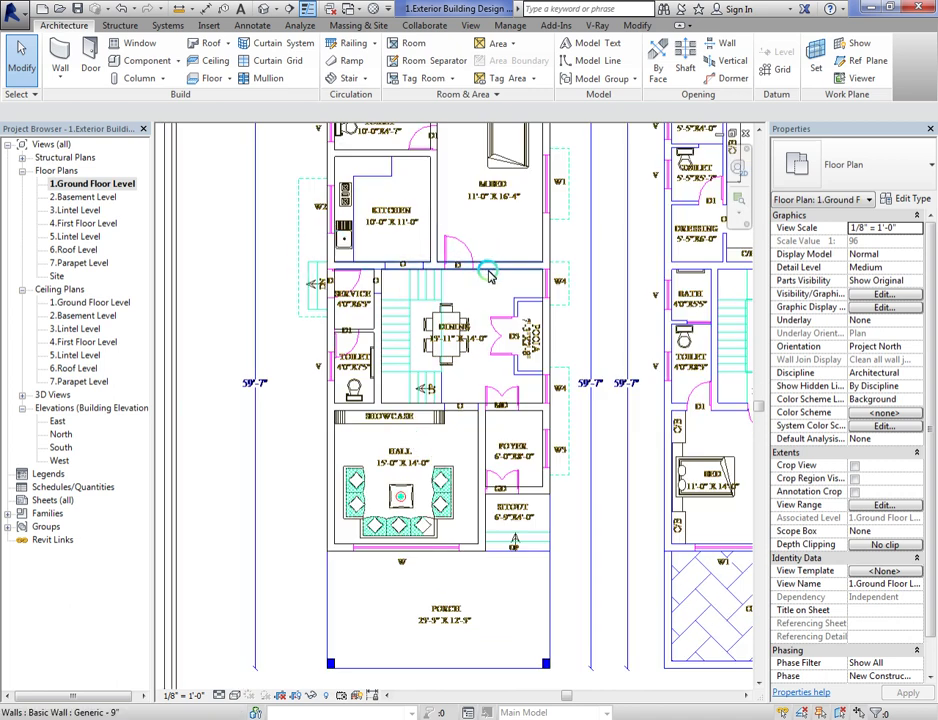
click(79, 12)
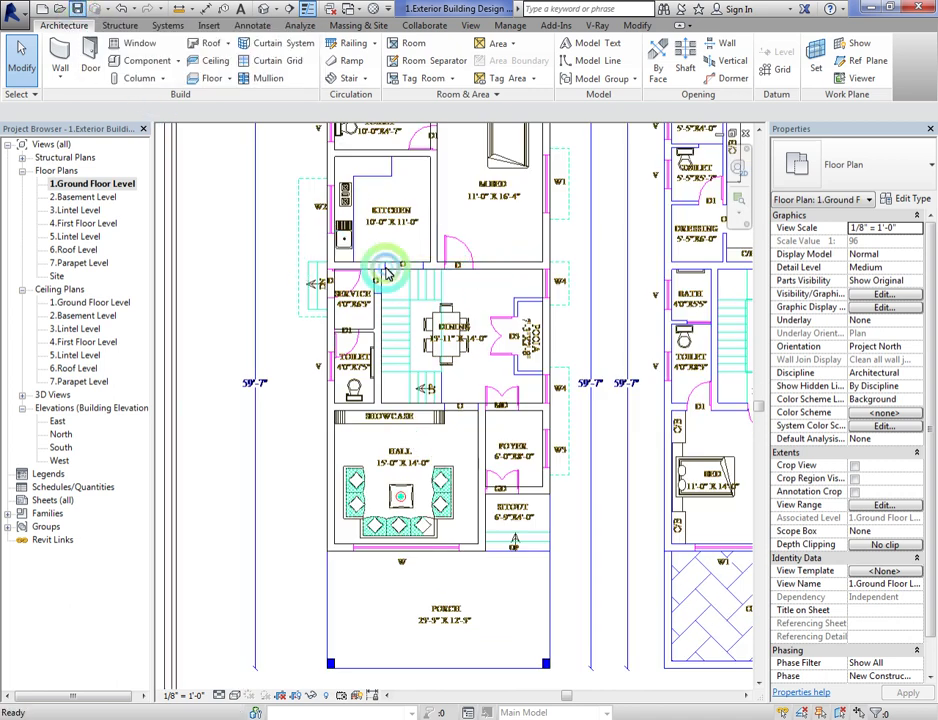
Step: Review the room layout in the 1.Ground Floor Level plan, and orbit the default 3D view to inspect the walls, floor and porch columns
scroll(413, 444, down, 2)
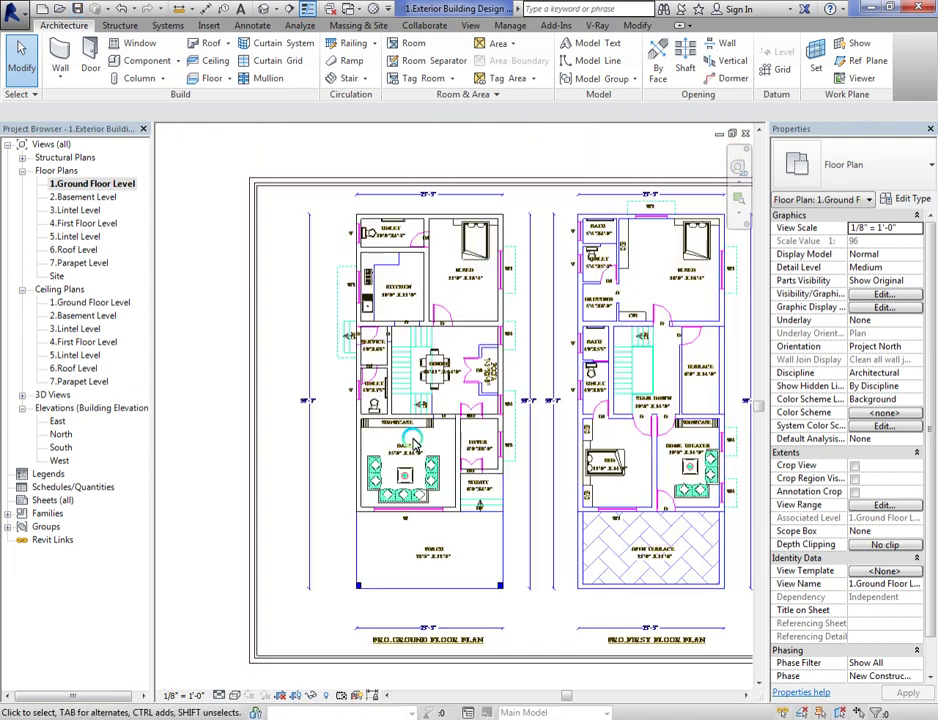
scroll(563, 307, up, 1)
scroll(402, 327, up, 1)
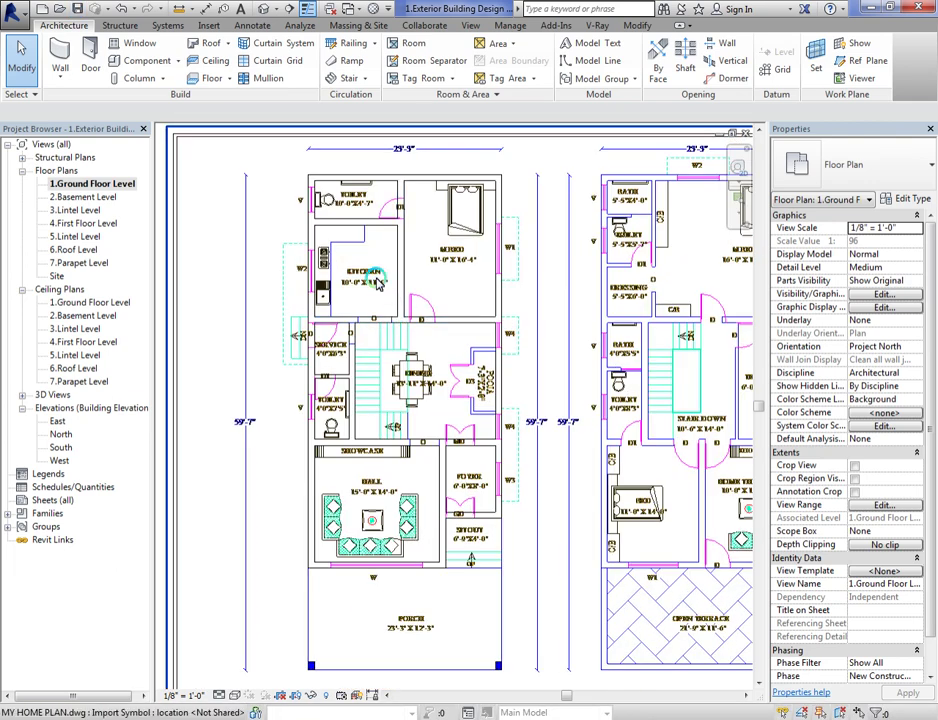
scroll(372, 308, down, 2)
scroll(389, 530, up, 1)
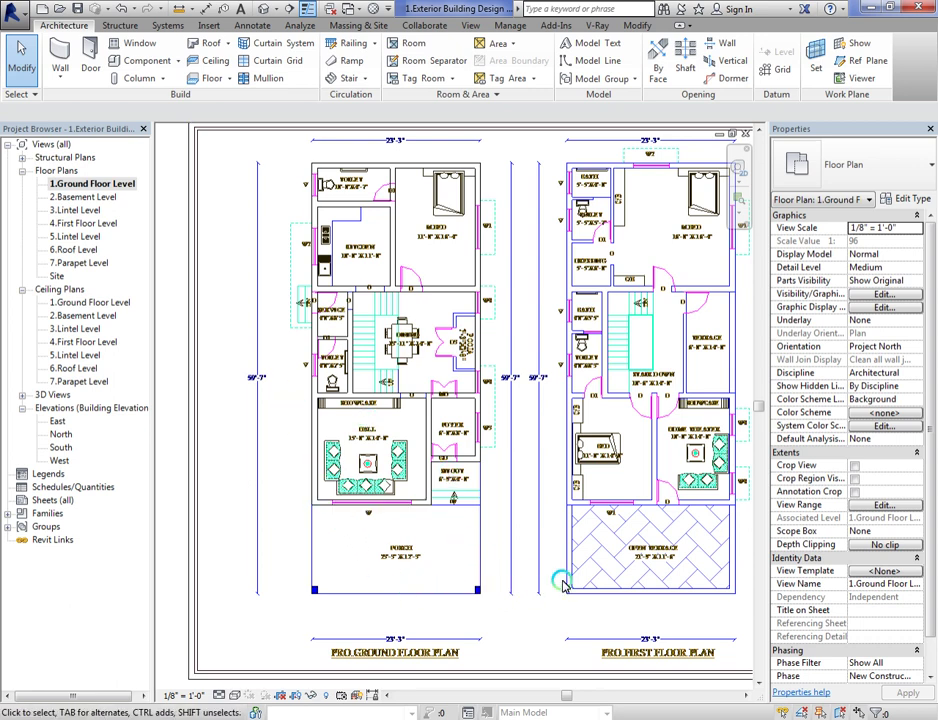
click(261, 8)
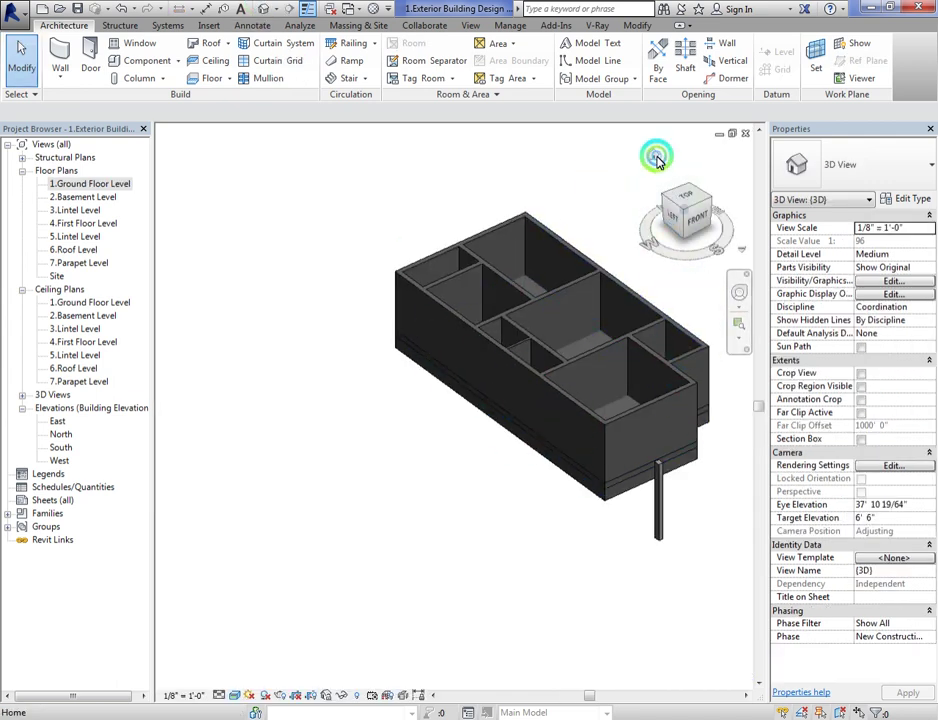
shift+middle_drag(657, 160, 557, 415)
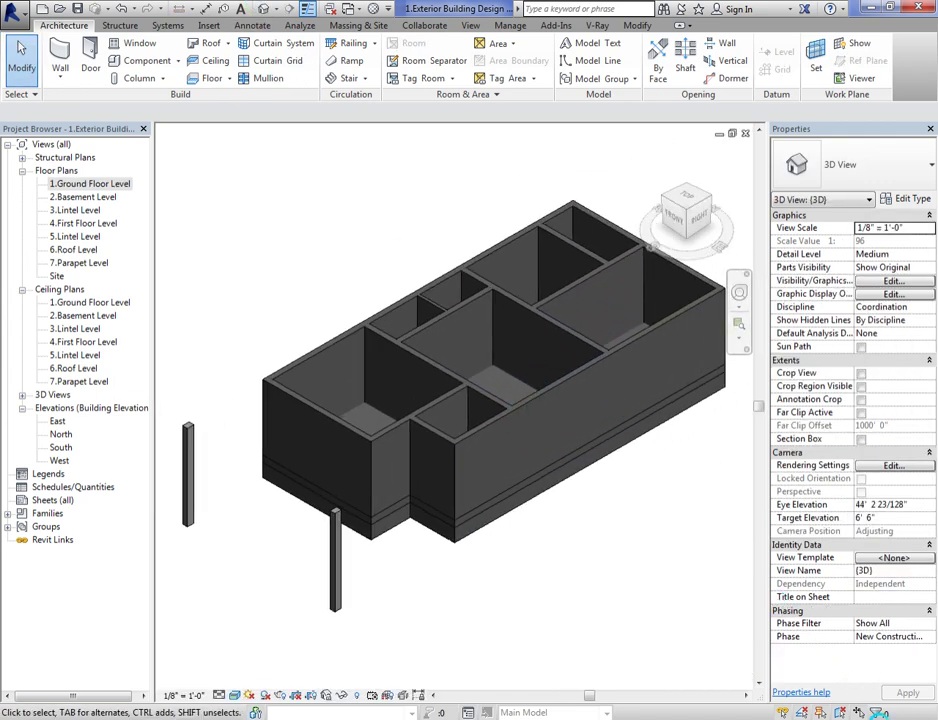
click(826, 713)
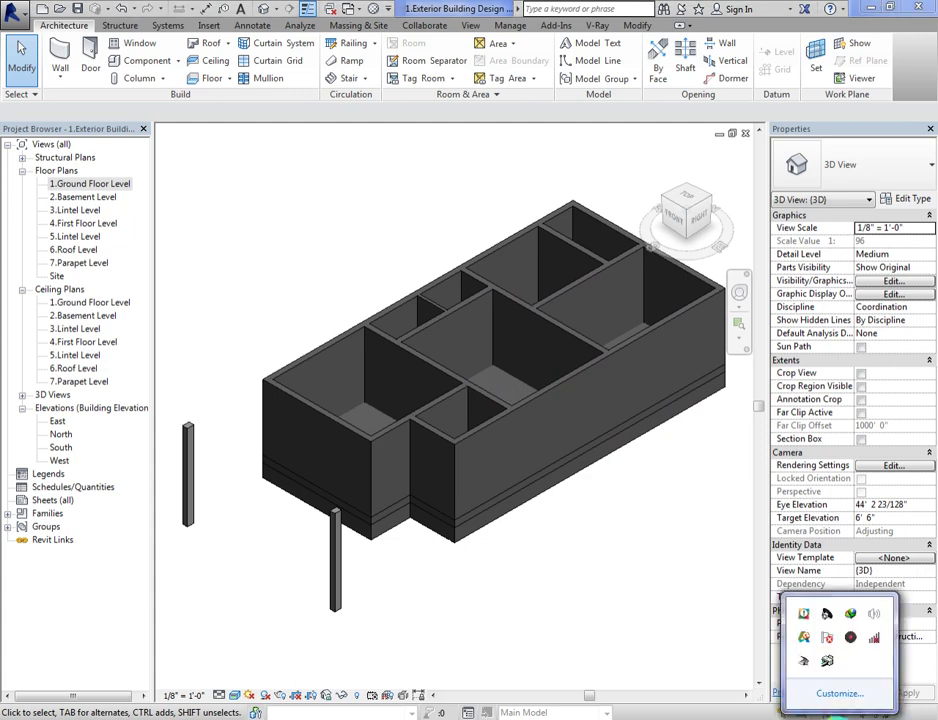
click(852, 642)
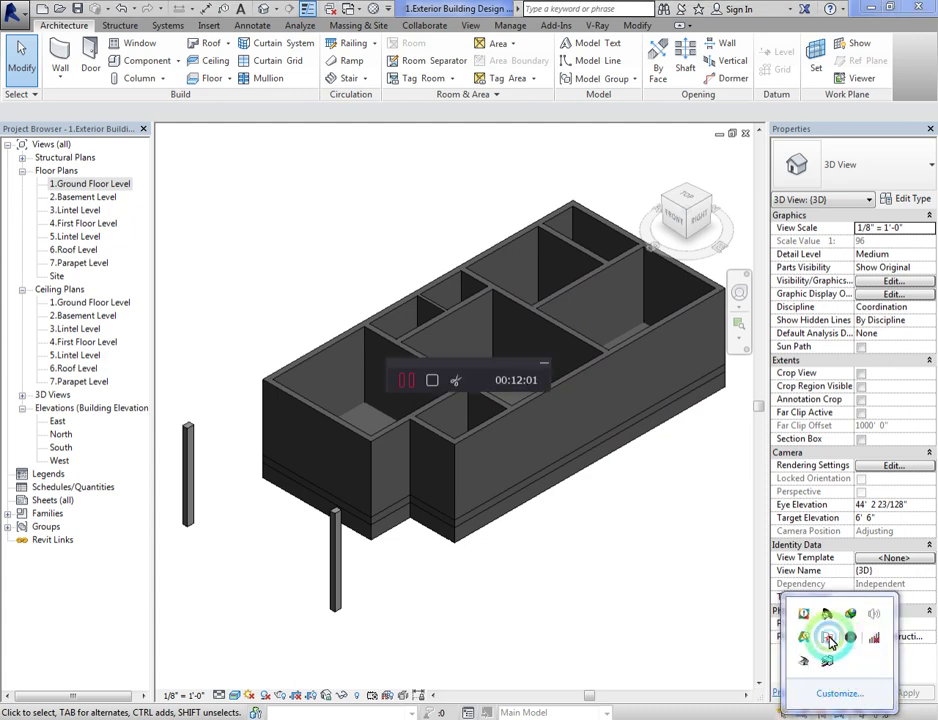
click(409, 380)
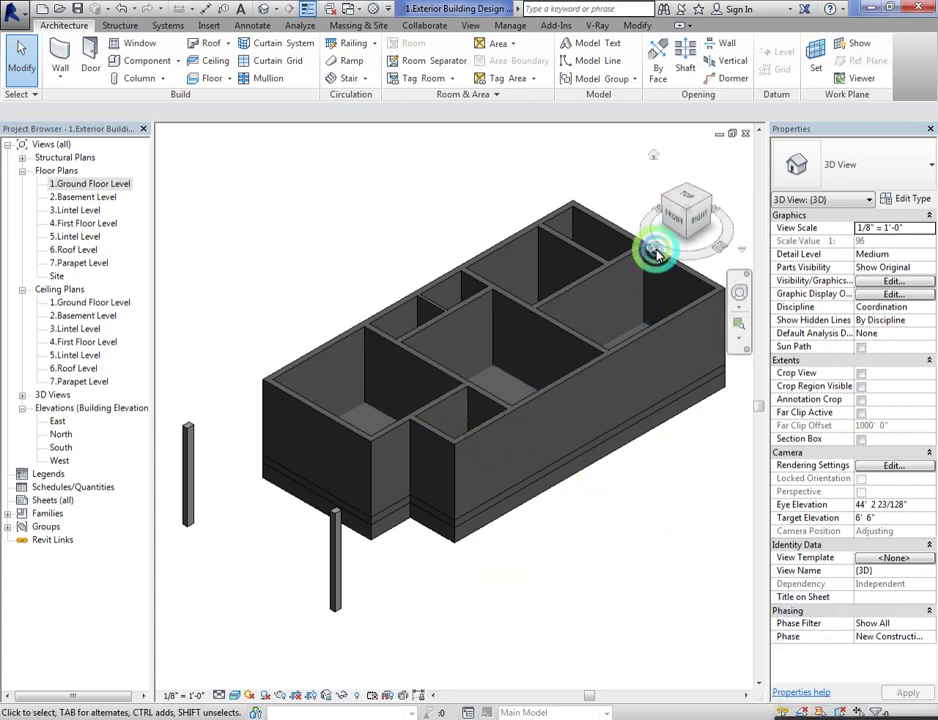
Step: Review the model in 3D and the imported ground floor plan, and start a roof soffit in the 4.First Floor Level plan
mouse_move(683, 216)
mouse_down()
mouse_move(185, 193)
mouse_move(204, 191)
mouse_up()
shift+middle_drag(204, 195, 211, 306)
double_click(82, 185)
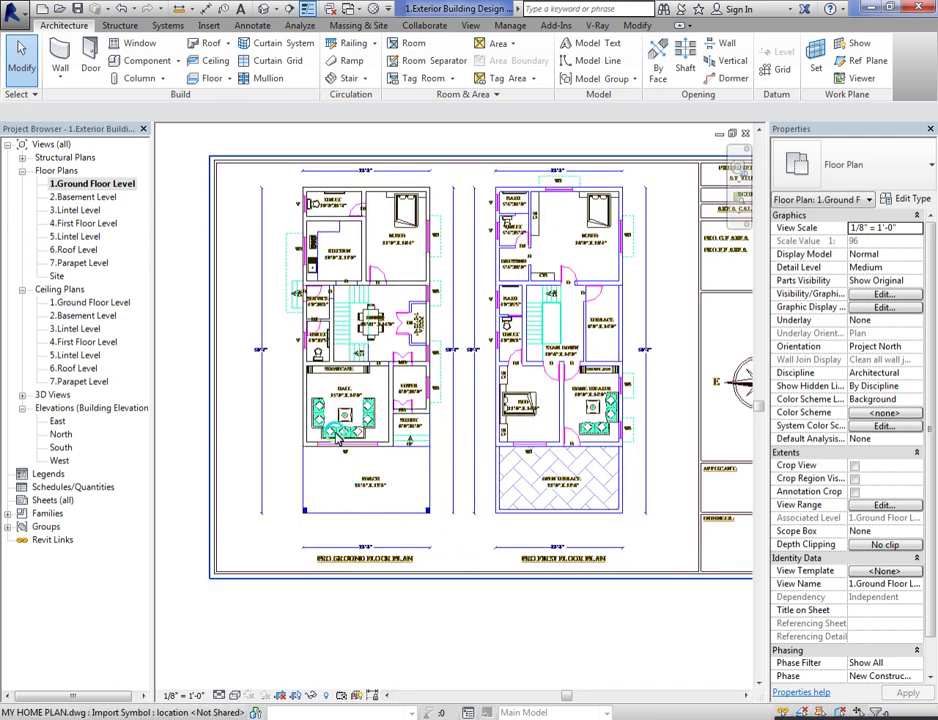
scroll(251, 401, up, 1)
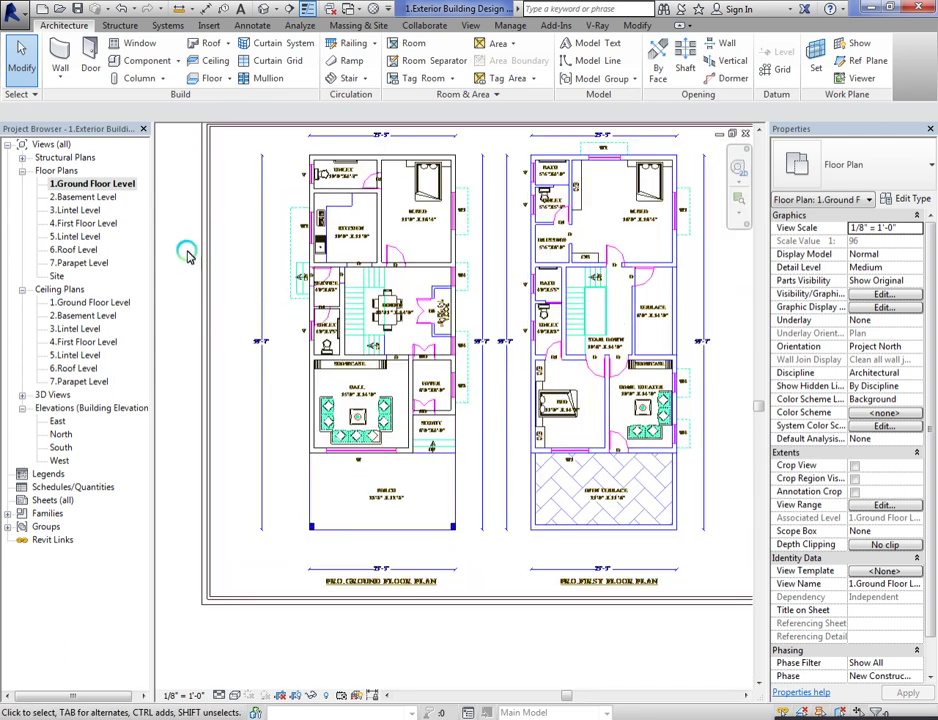
double_click(82, 223)
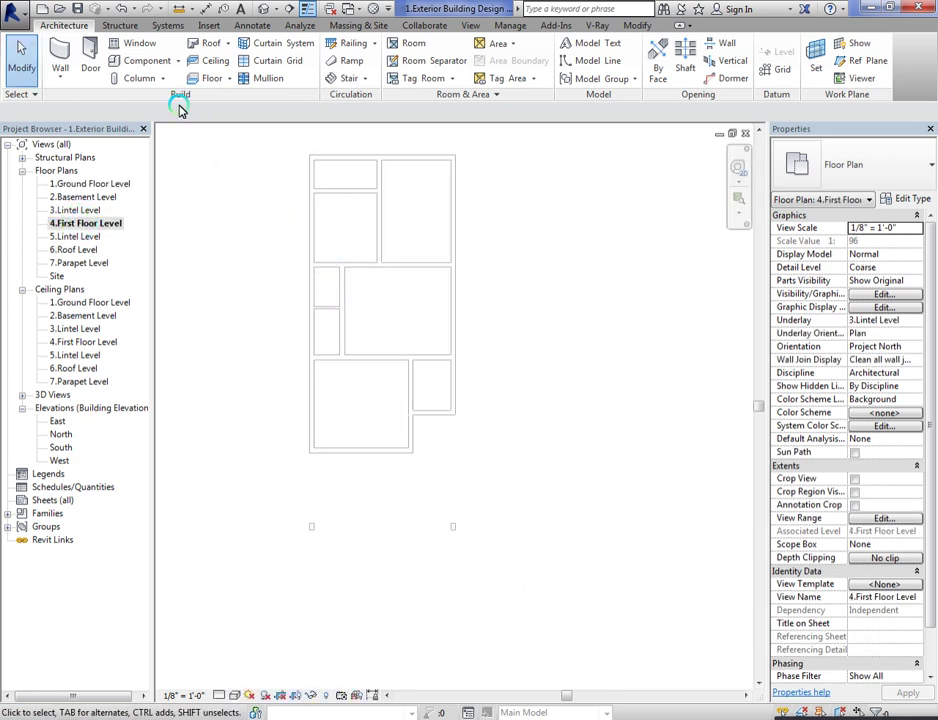
click(229, 43)
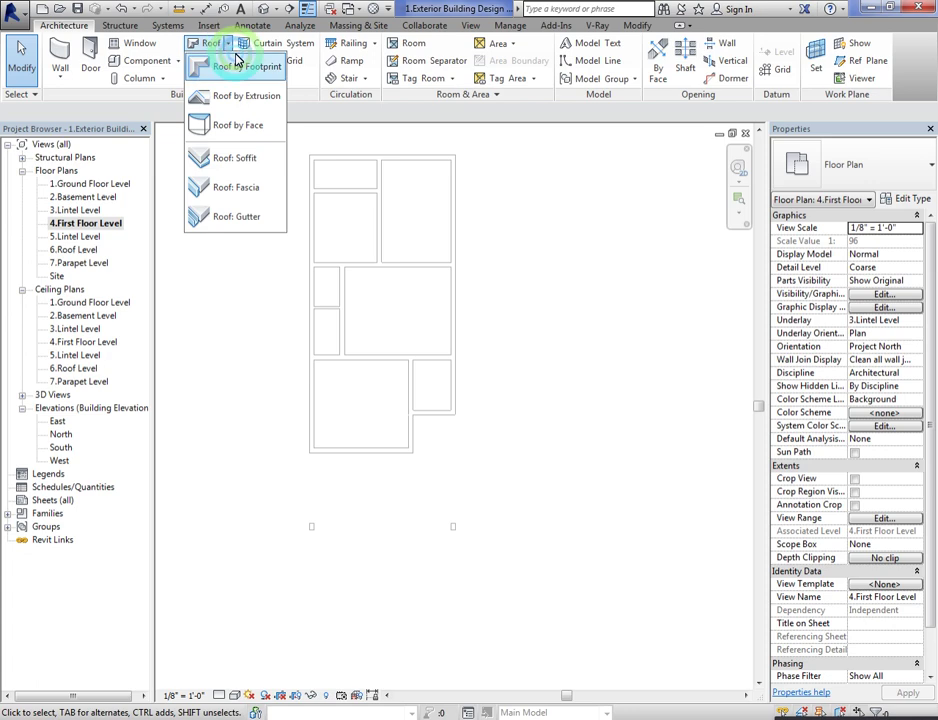
click(255, 157)
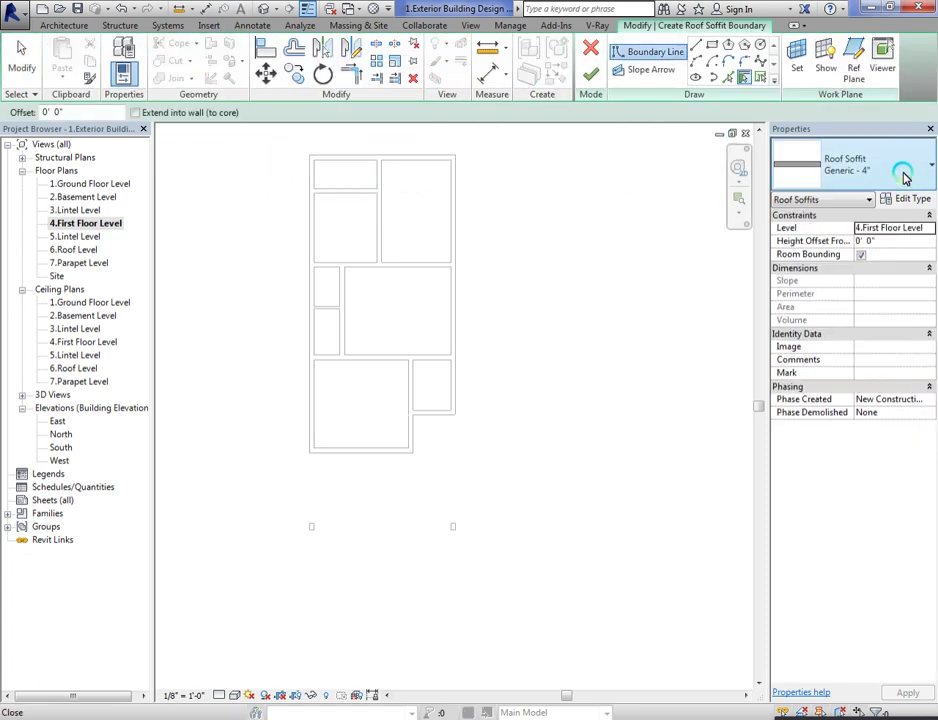
Step: Duplicate the roof soffit type as Generic - 6" and set its structure layer thickness to 0' 6"
click(912, 200)
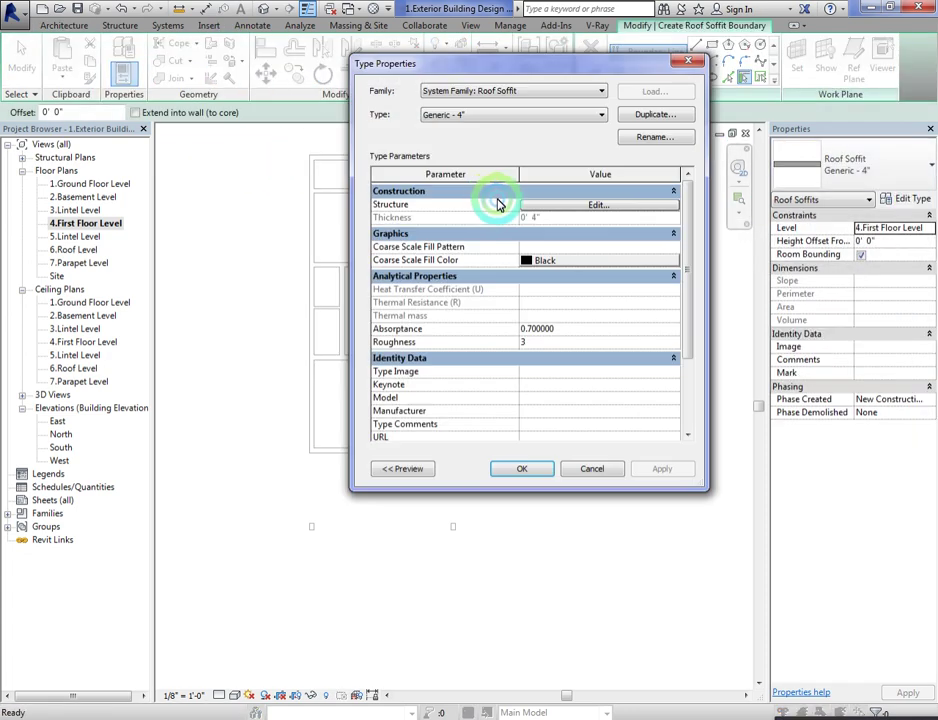
click(646, 118)
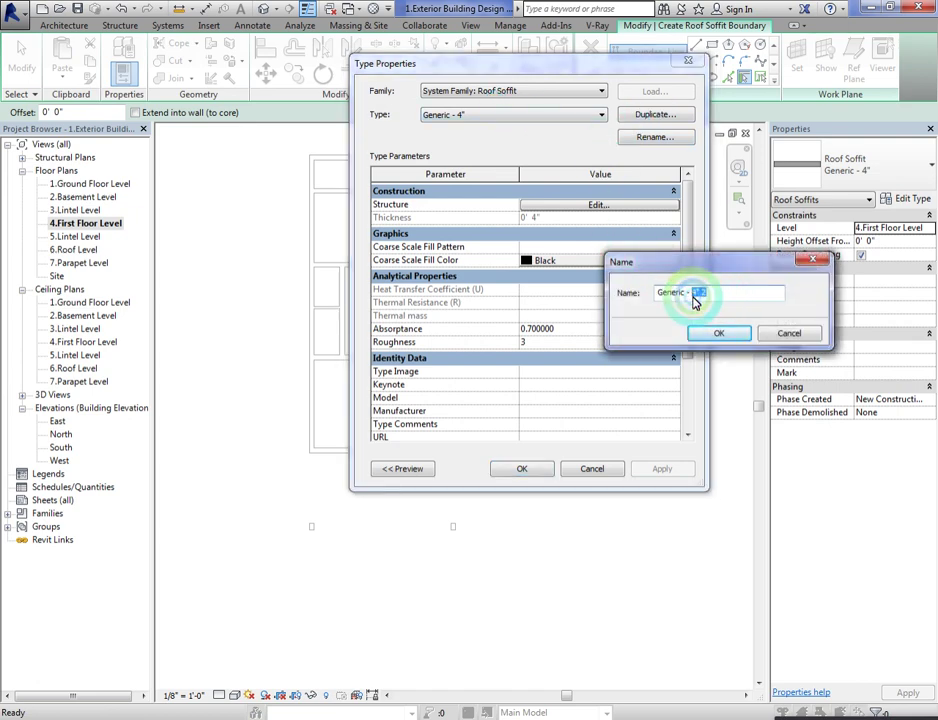
key(Return)
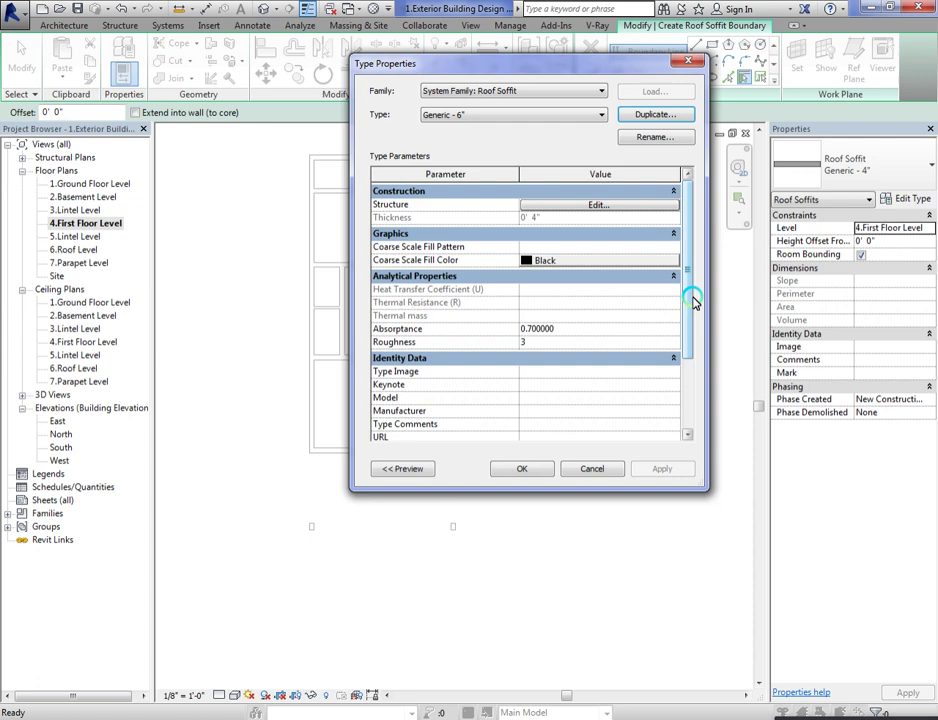
click(590, 208)
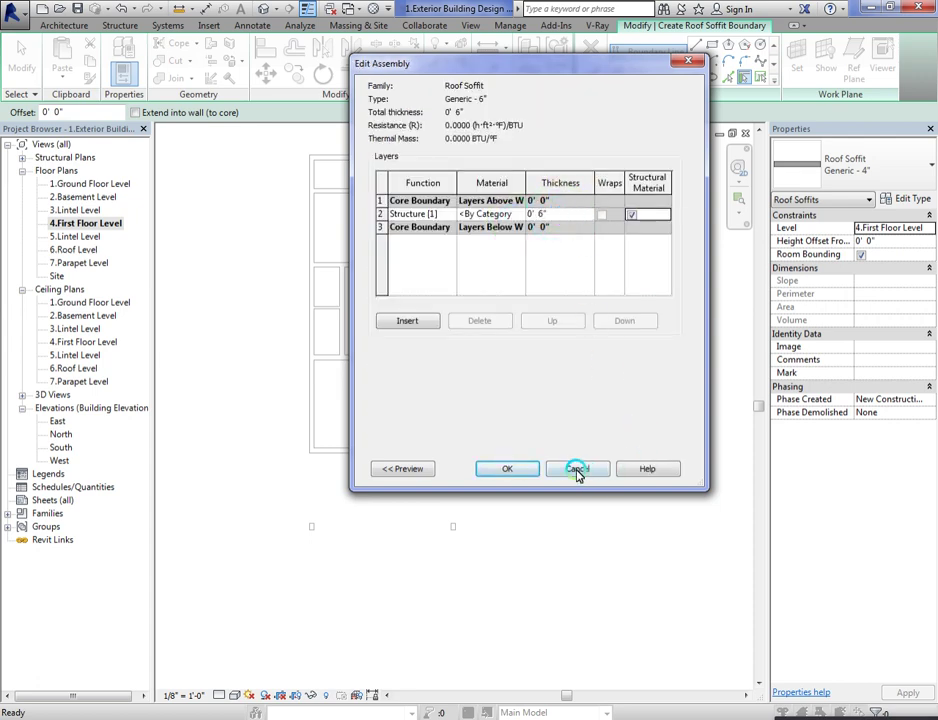
click(524, 469)
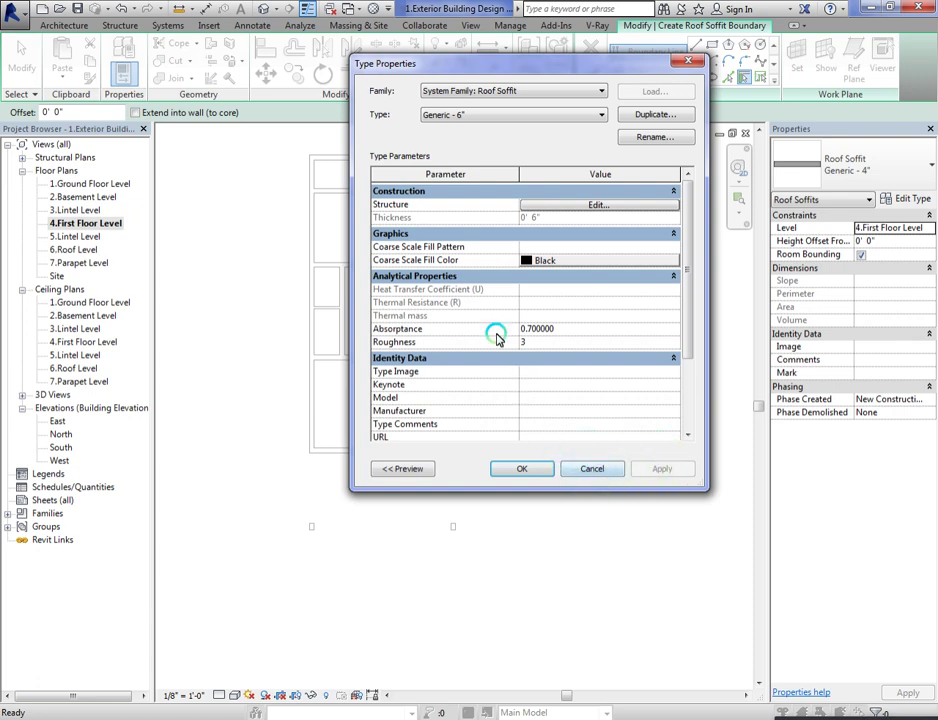
click(536, 469)
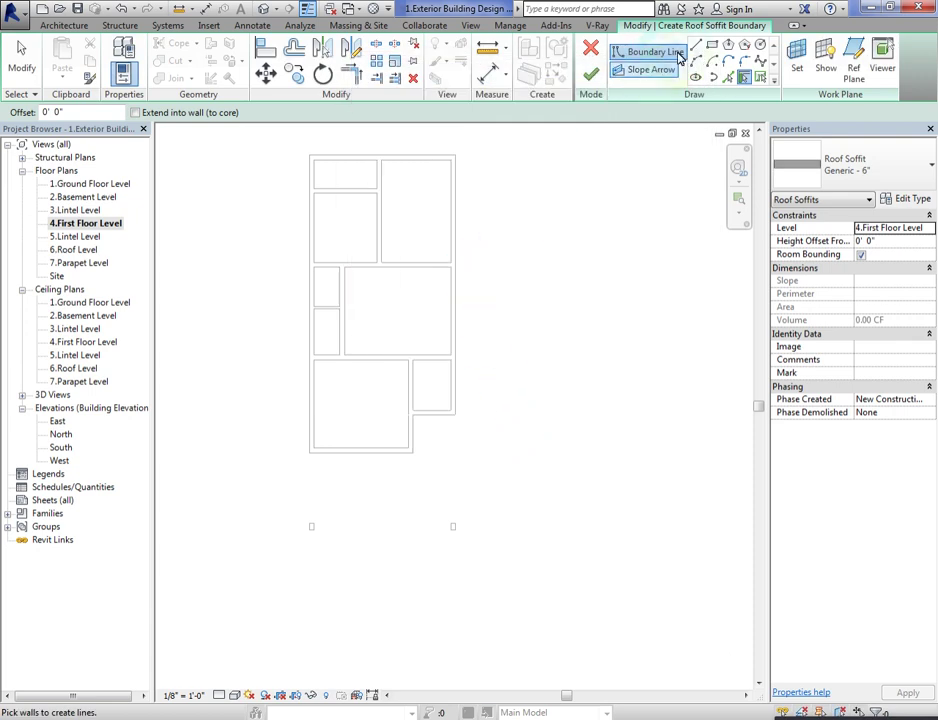
Step: Sketch a rectangular soffit boundary, 23'-3" by 59'-7", from the outer porch column corner to the diagonally opposite corner of the house walls
click(712, 46)
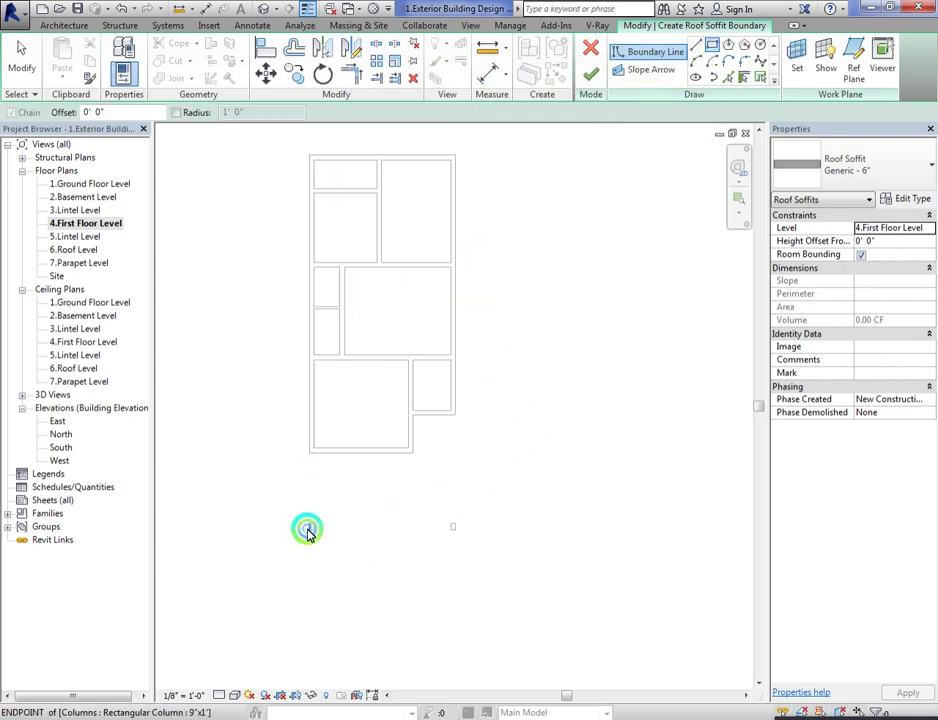
click(307, 532)
scroll(468, 153, up, 2)
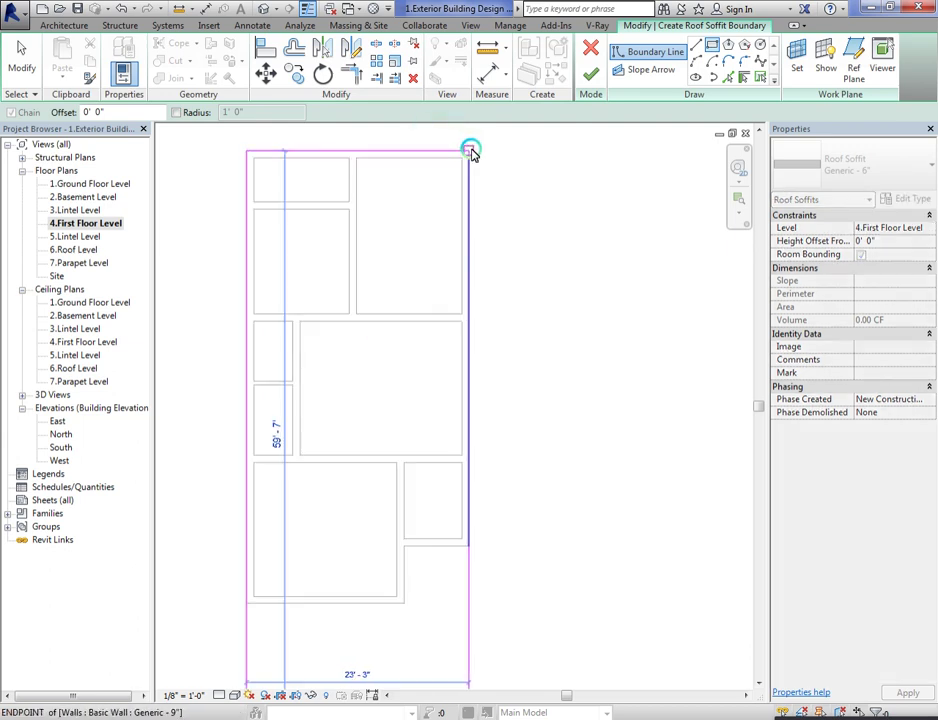
click(469, 152)
scroll(545, 280, down, 1)
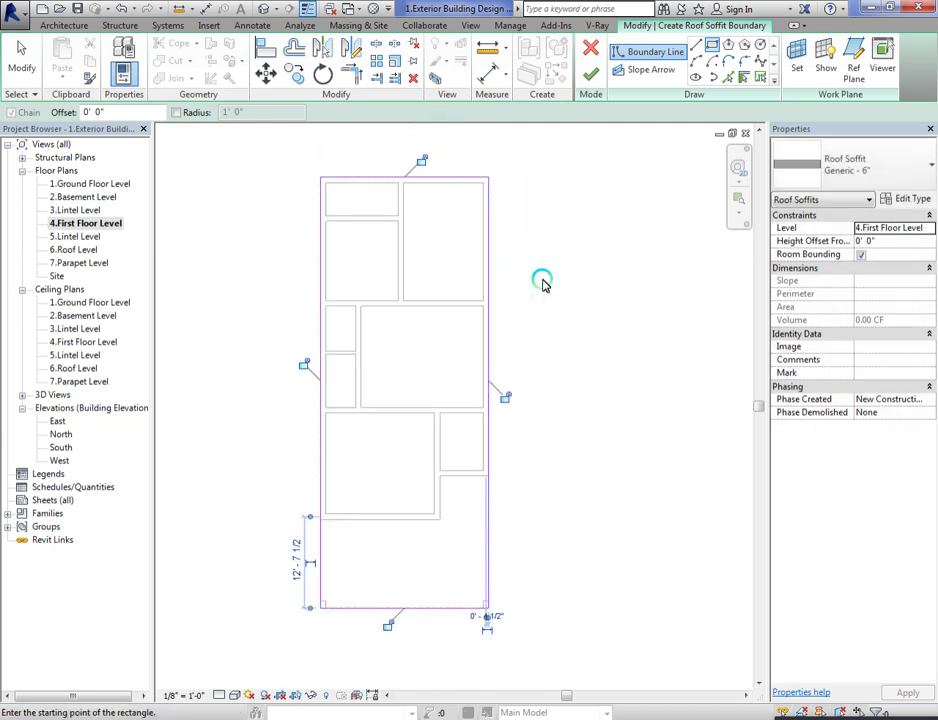
key(Escape)
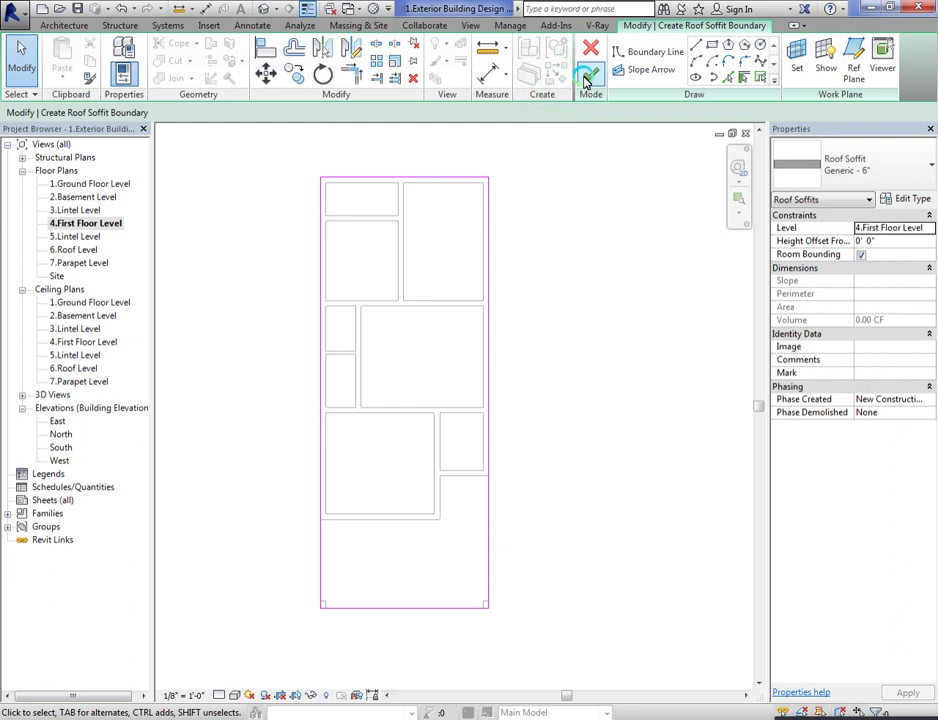
Step: Set the soffit's height offset from the level to 0' 6" and finish the boundary sketch
click(892, 246)
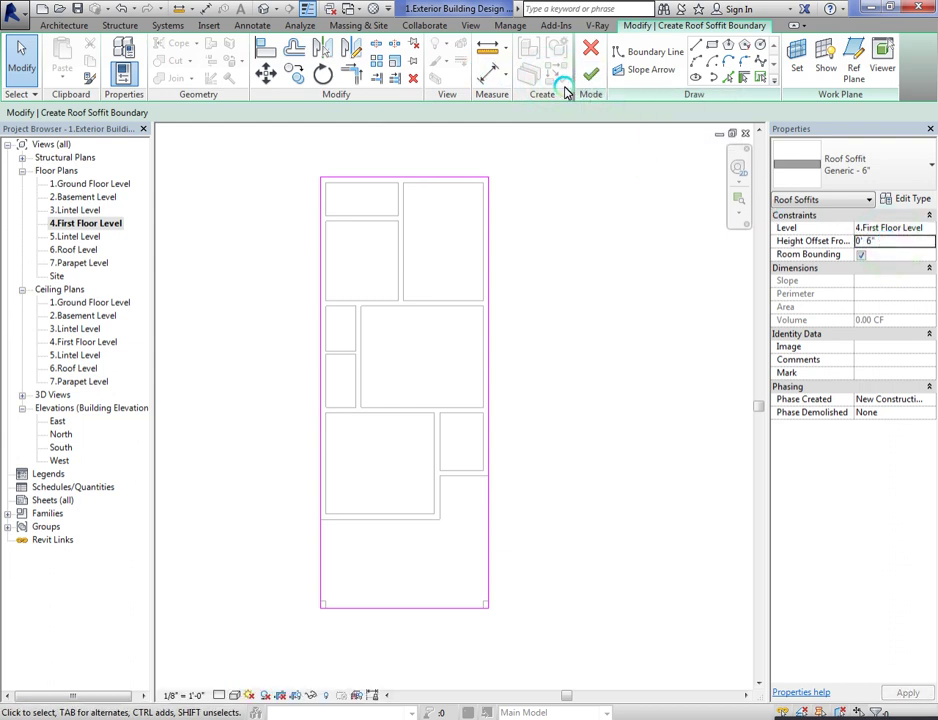
click(316, 305)
click(235, 235)
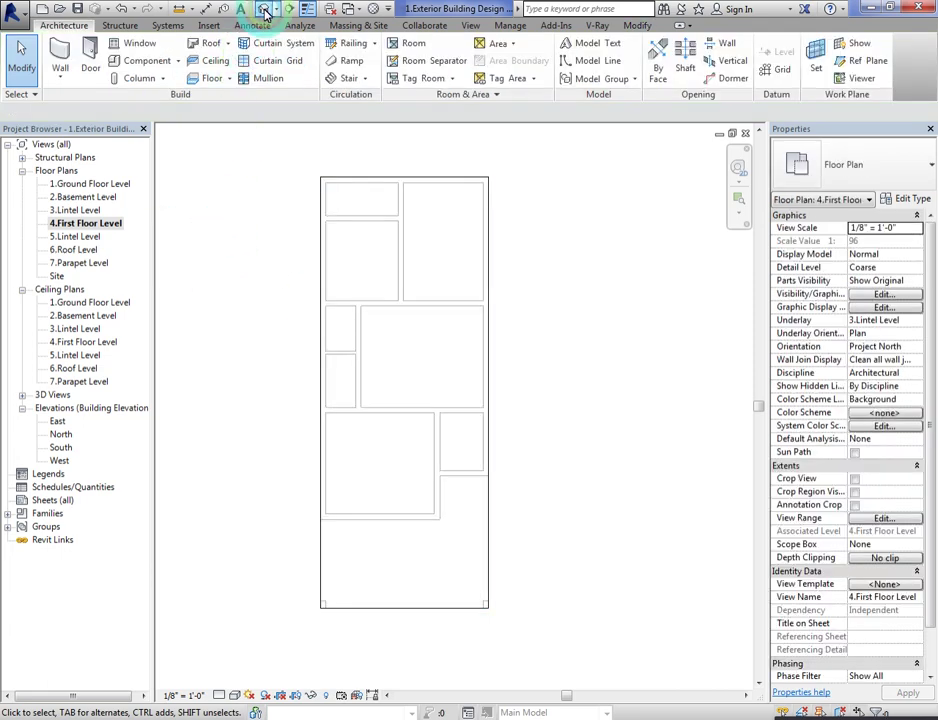
Step: Check the soffit from the front in the default 3D view and set its height offset from the level to 0' 0"
click(265, 12)
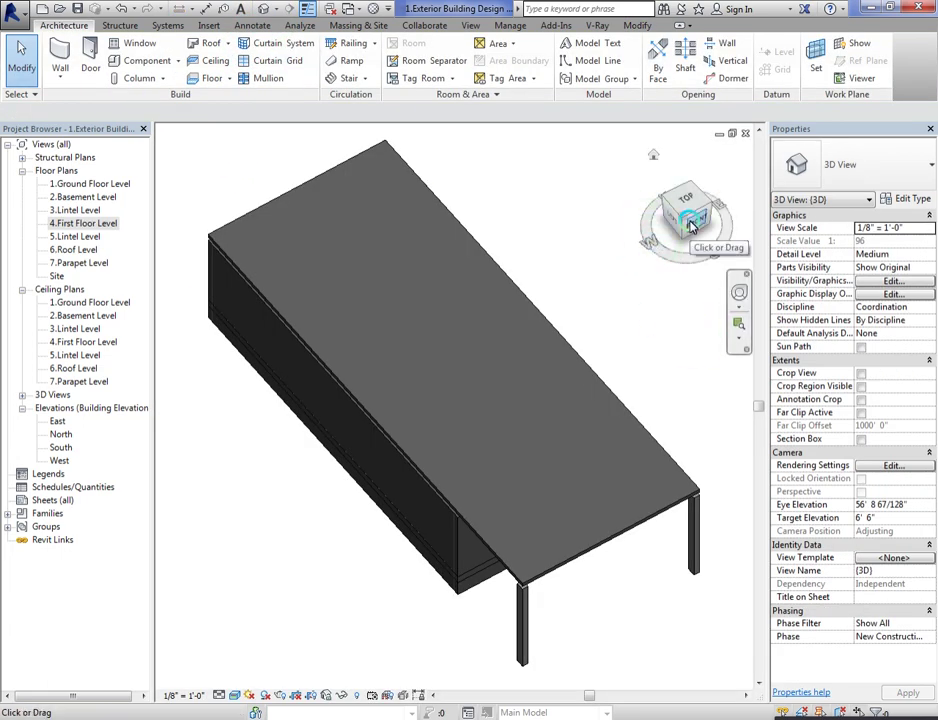
mouse_move(690, 225)
mouse_down()
mouse_move(676, 209)
mouse_move(680, 134)
mouse_move(649, 134)
mouse_up()
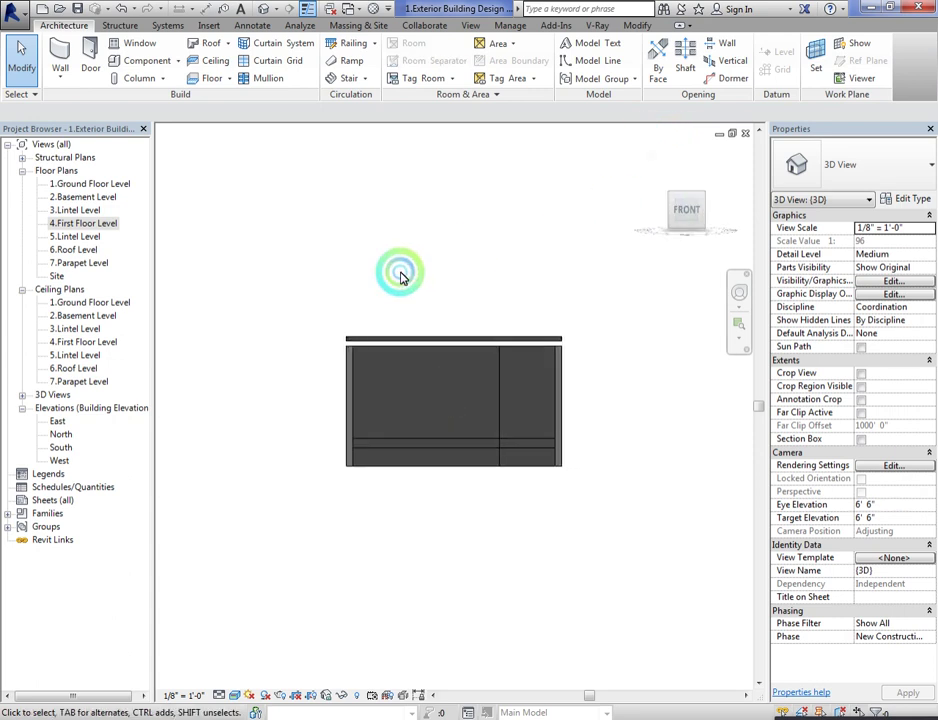
click(383, 342)
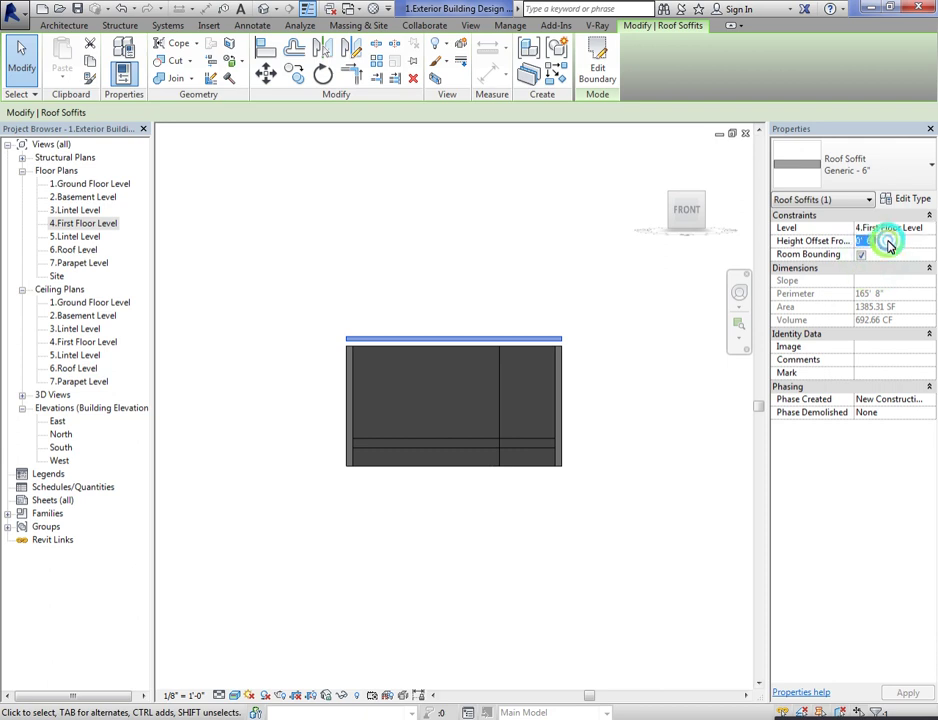
key(Return)
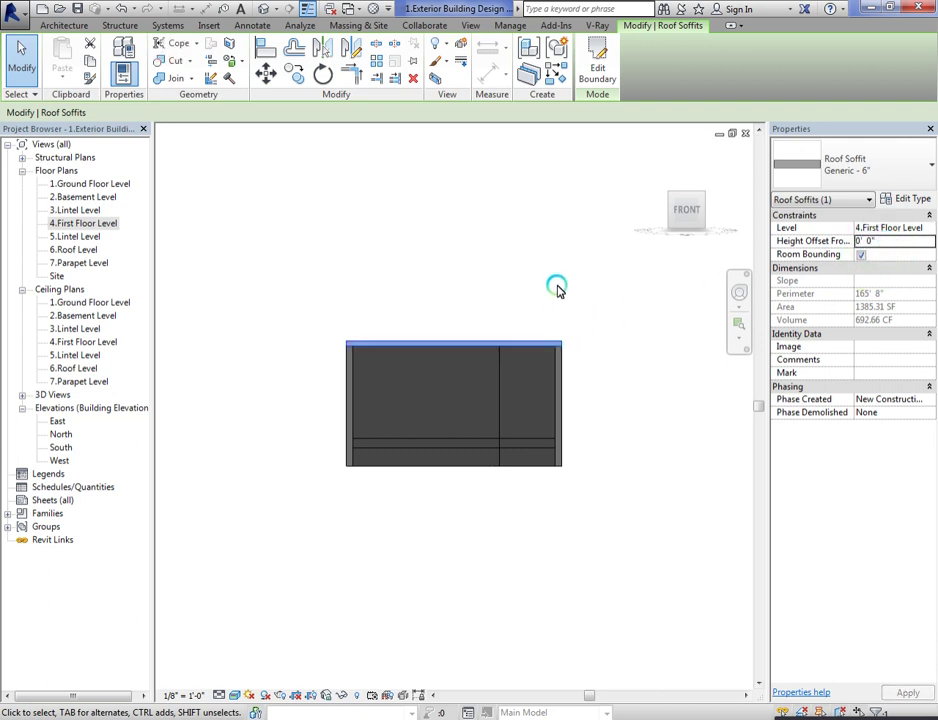
click(558, 289)
Step: Inspect the soffit in 3D and in the 4.First Floor Level plan, and examine the imported drawing's room layout in the 1.Ground Floor Level plan
mouse_move(634, 245)
mouse_down()
mouse_move(716, 211)
mouse_move(718, 224)
mouse_move(653, 224)
mouse_move(683, 222)
mouse_up()
double_click(92, 226)
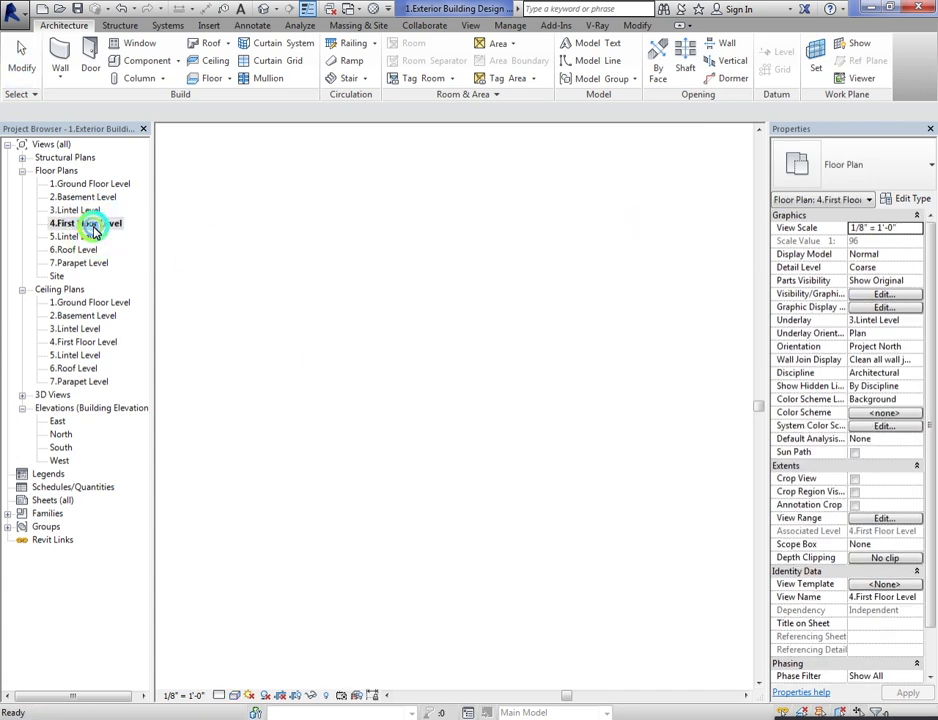
click(188, 268)
click(102, 249)
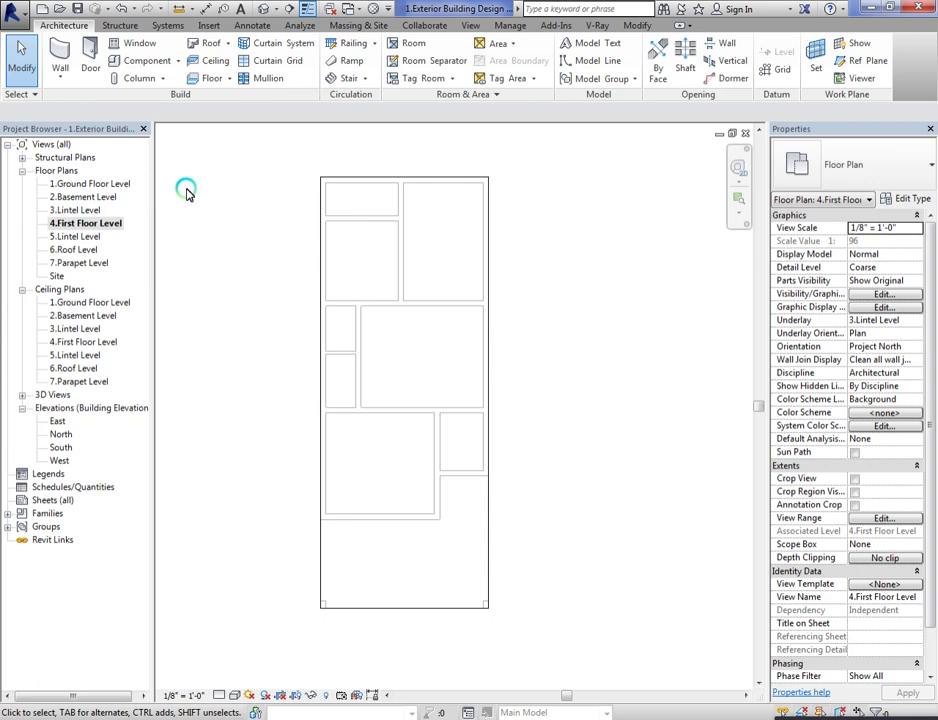
click(264, 12)
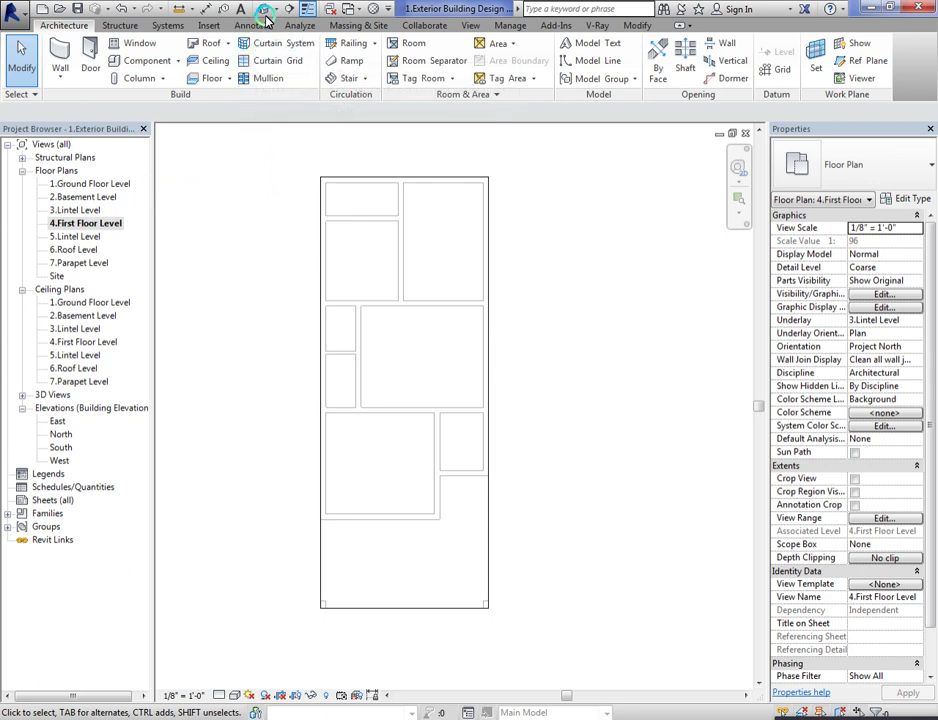
double_click(116, 188)
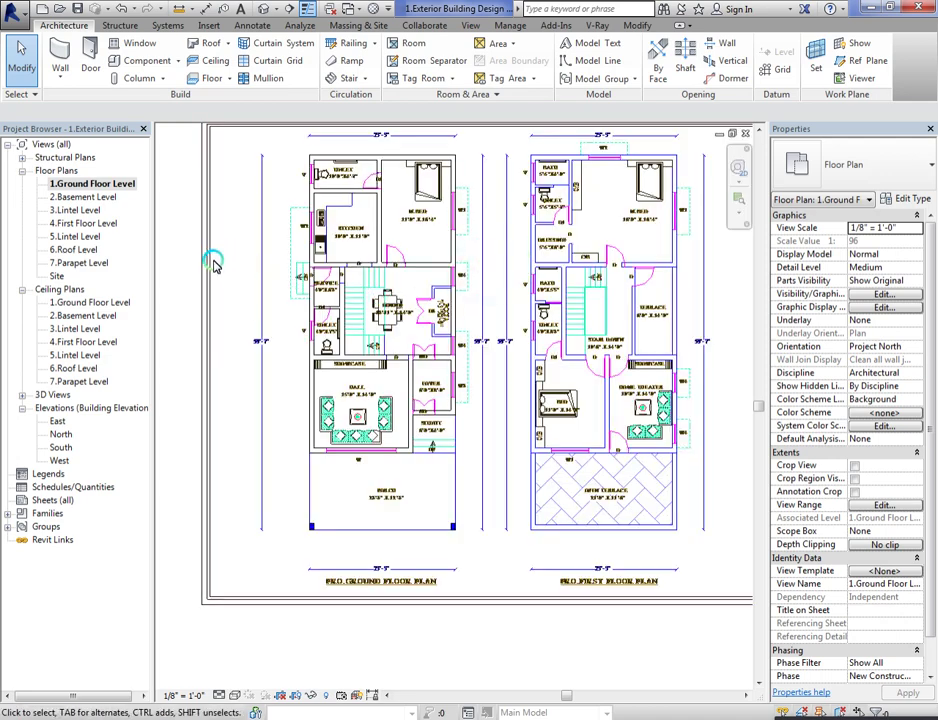
click(206, 261)
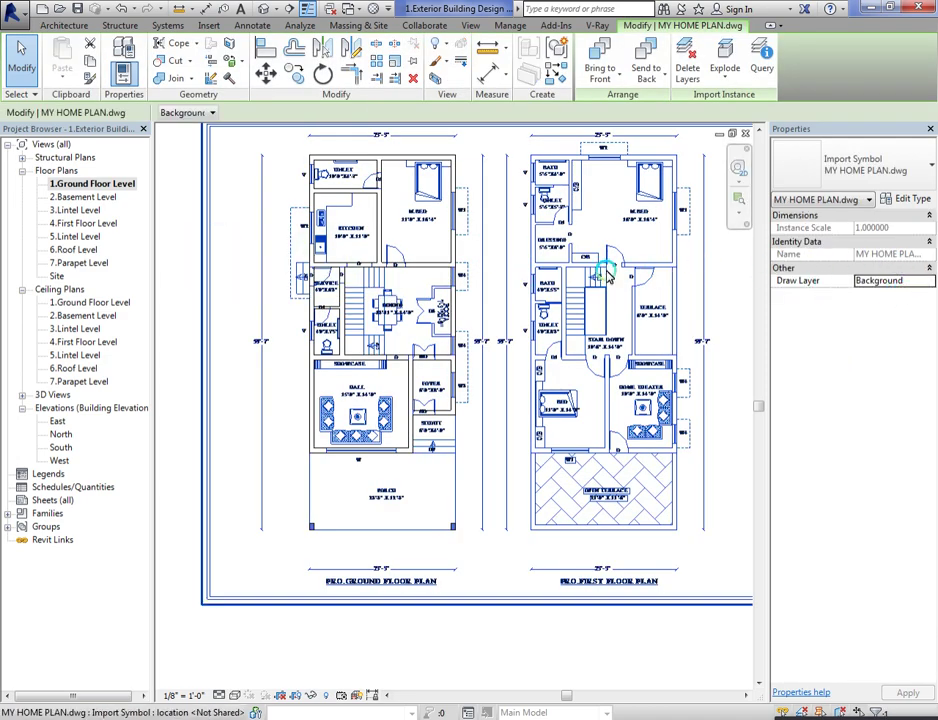
scroll(368, 370, down, 2)
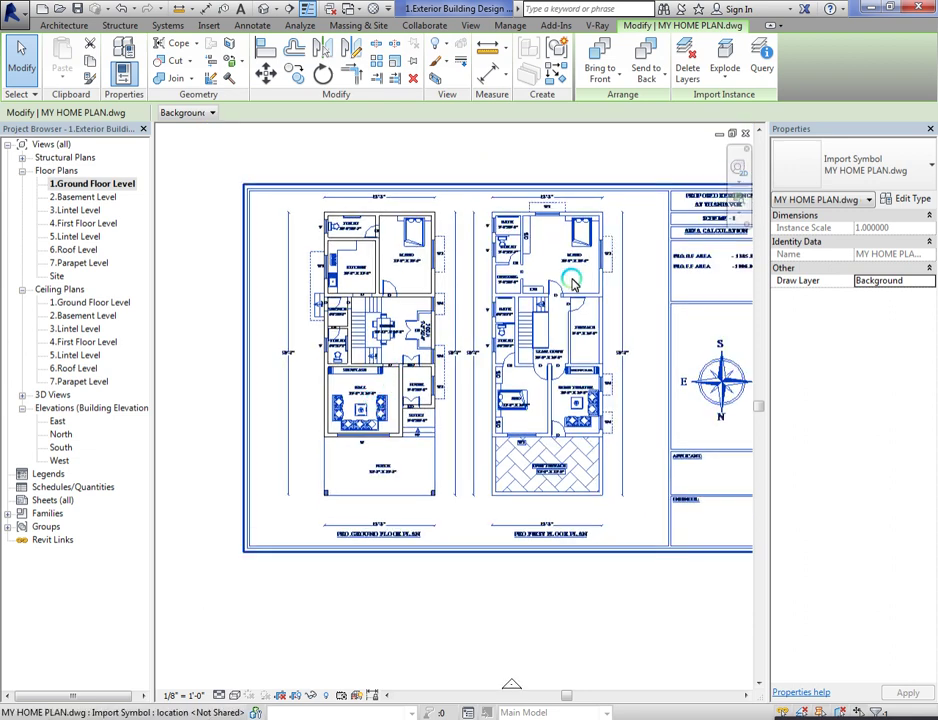
click(408, 163)
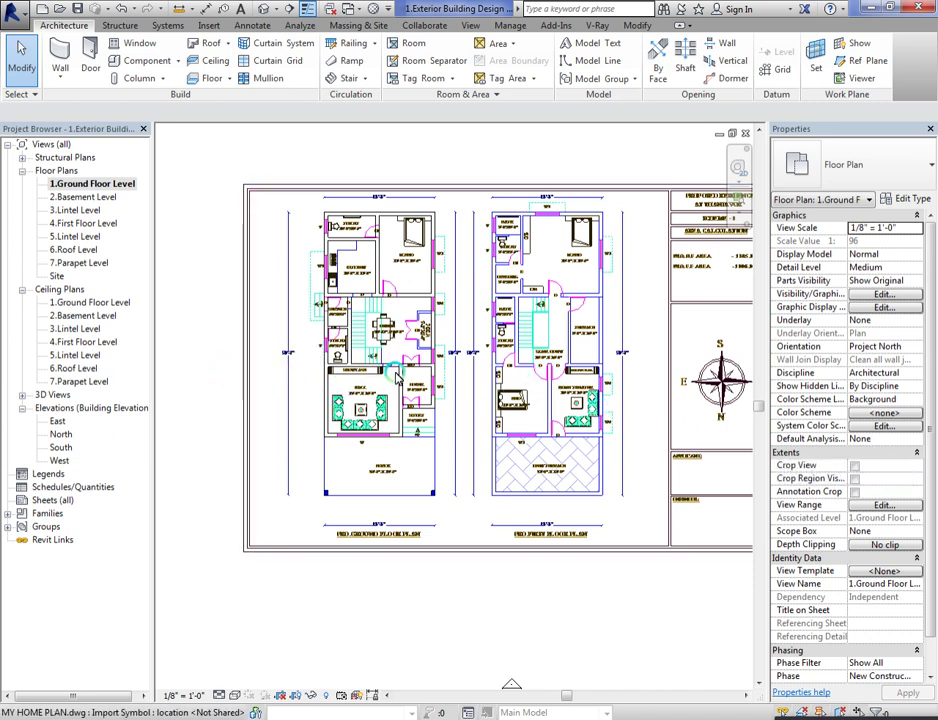
scroll(433, 420, up, 3)
scroll(433, 420, up, 1)
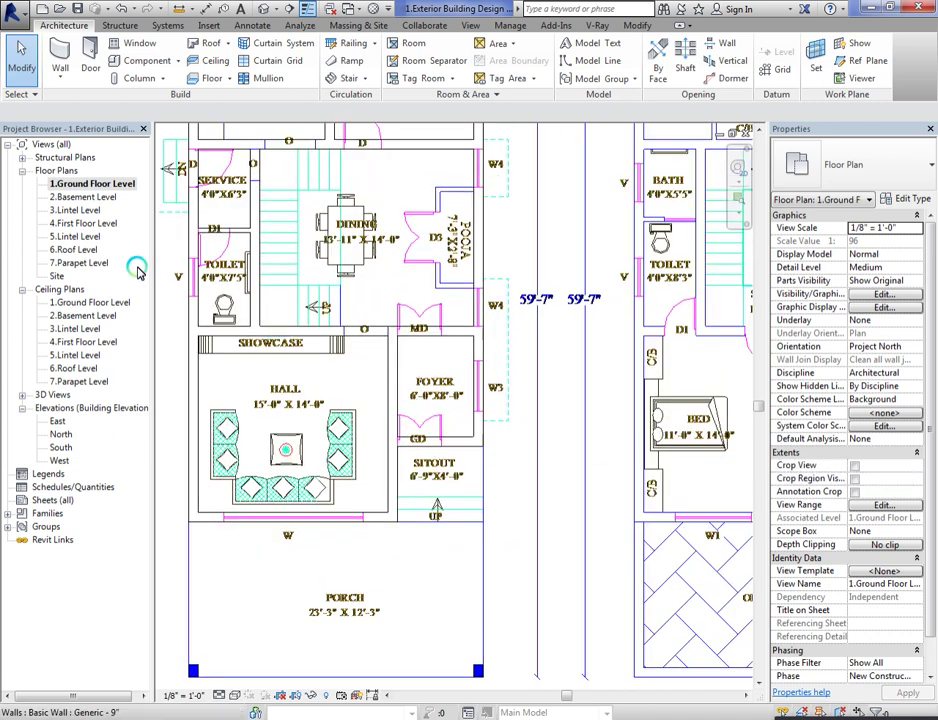
Step: Open the 2.Basement Level floor plan, change its visual style and set its detail level to Medium
double_click(90, 199)
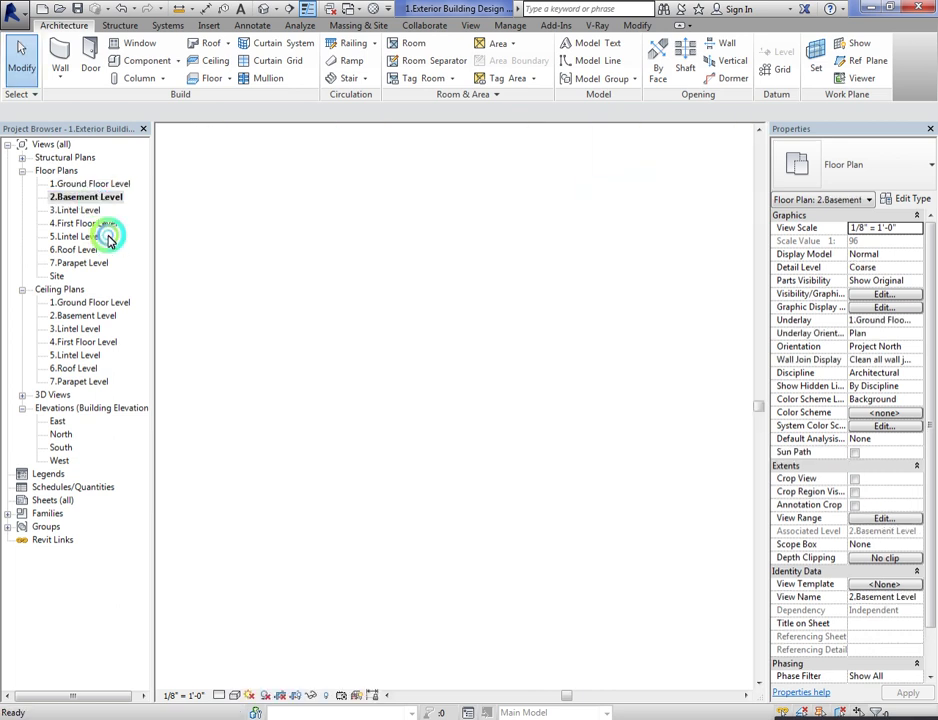
click(237, 699)
click(282, 608)
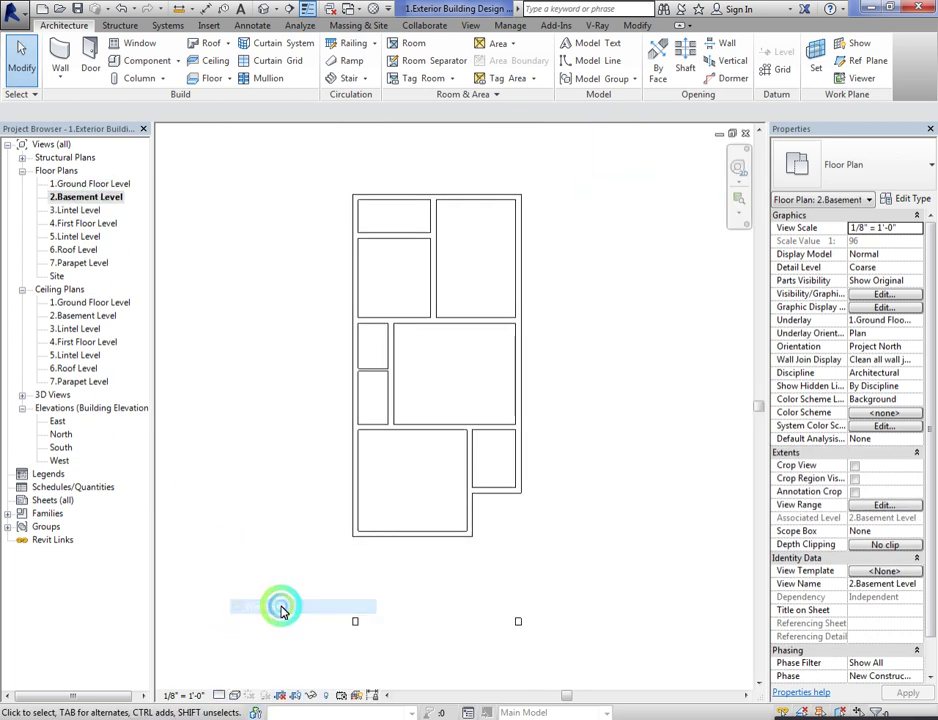
click(218, 697)
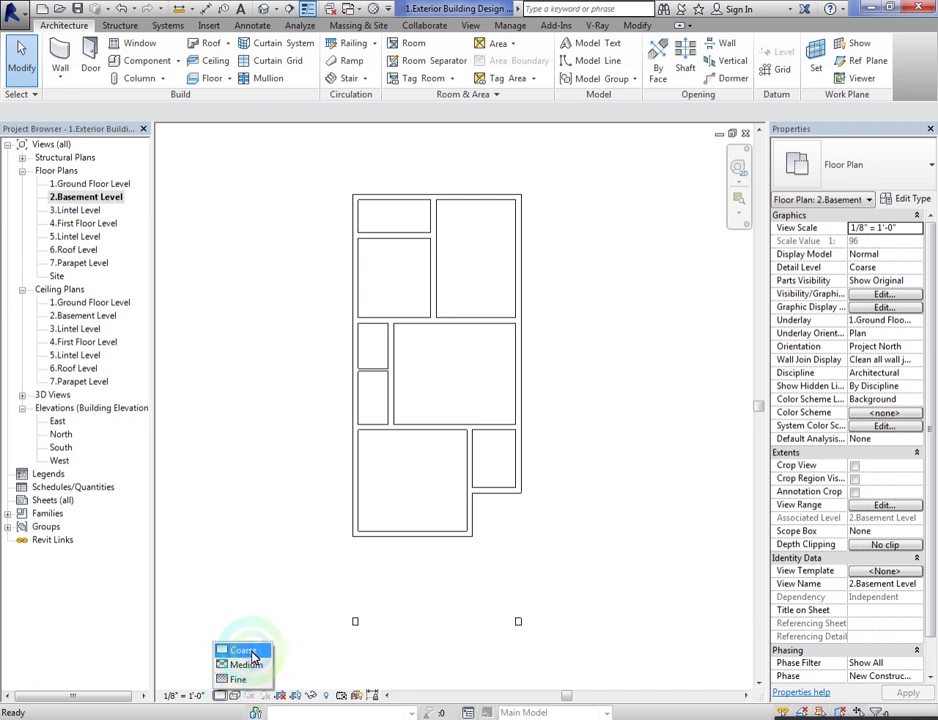
click(247, 665)
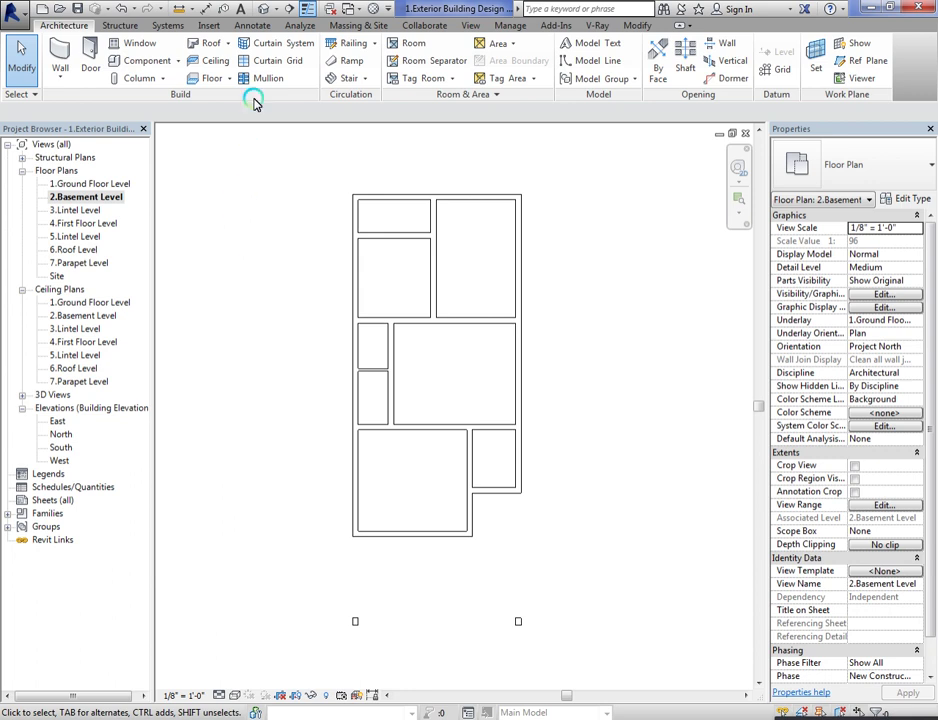
Step: Inspect the model from the front in the default 3D view and examine the doors and windows in the 1.Ground Floor Level plan
click(265, 8)
drag(655, 255, 707, 236)
scroll(572, 438, up, 1)
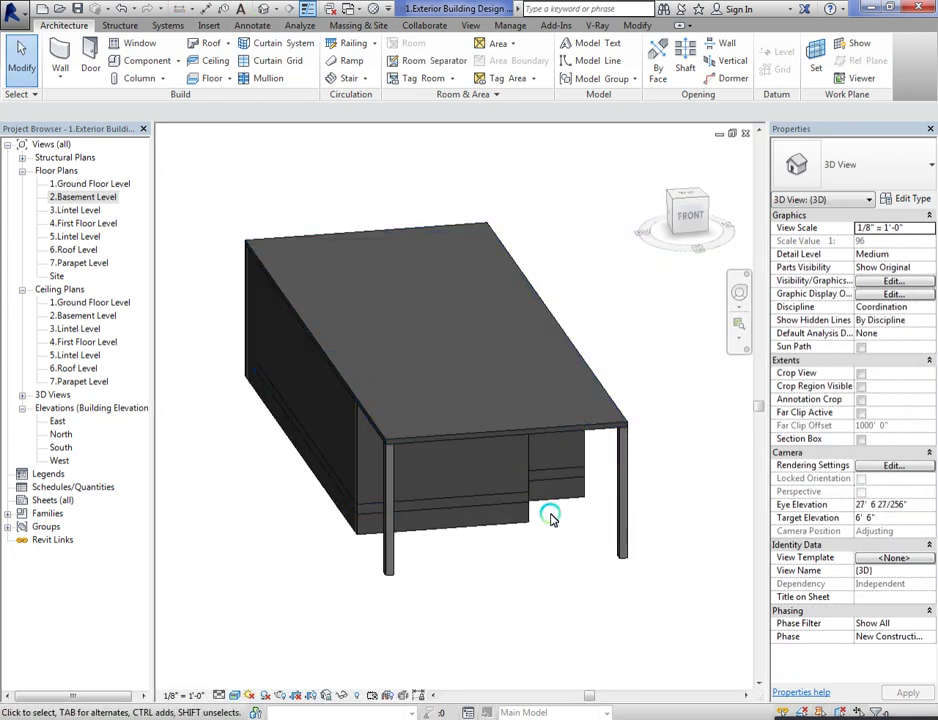
scroll(553, 519, up, 1)
double_click(77, 186)
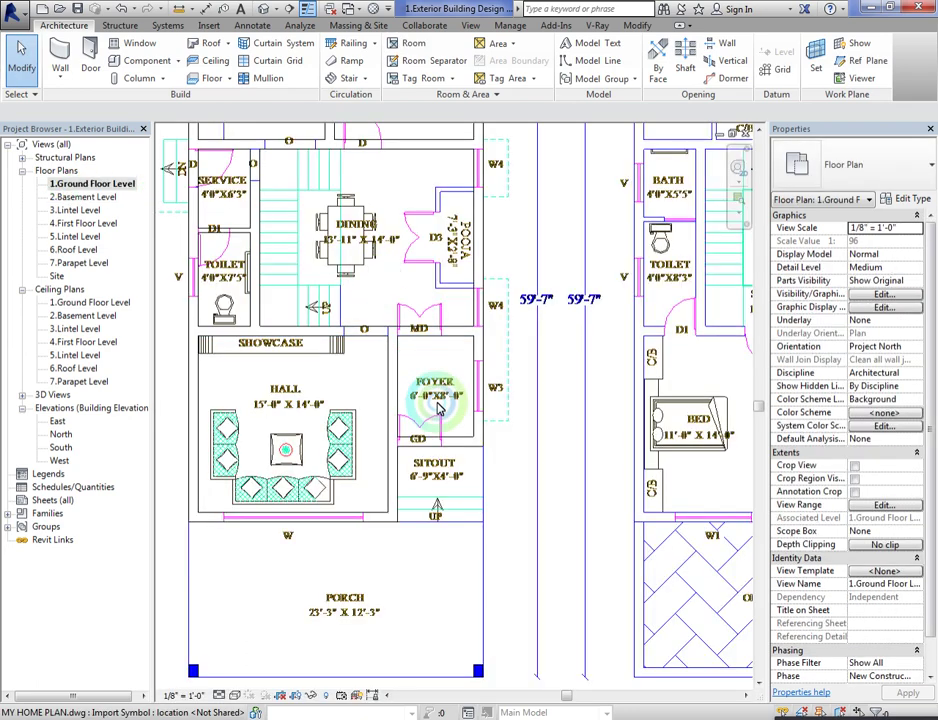
scroll(398, 425, up, 2)
scroll(390, 430, up, 2)
scroll(440, 433, down, 2)
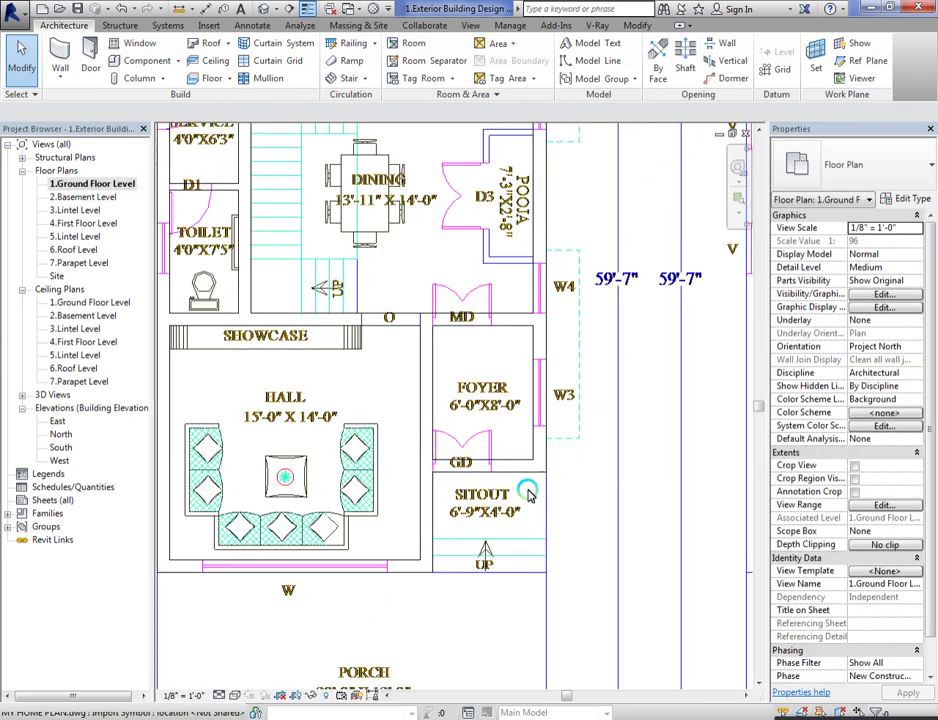
scroll(530, 530, down, 2)
scroll(477, 392, up, 2)
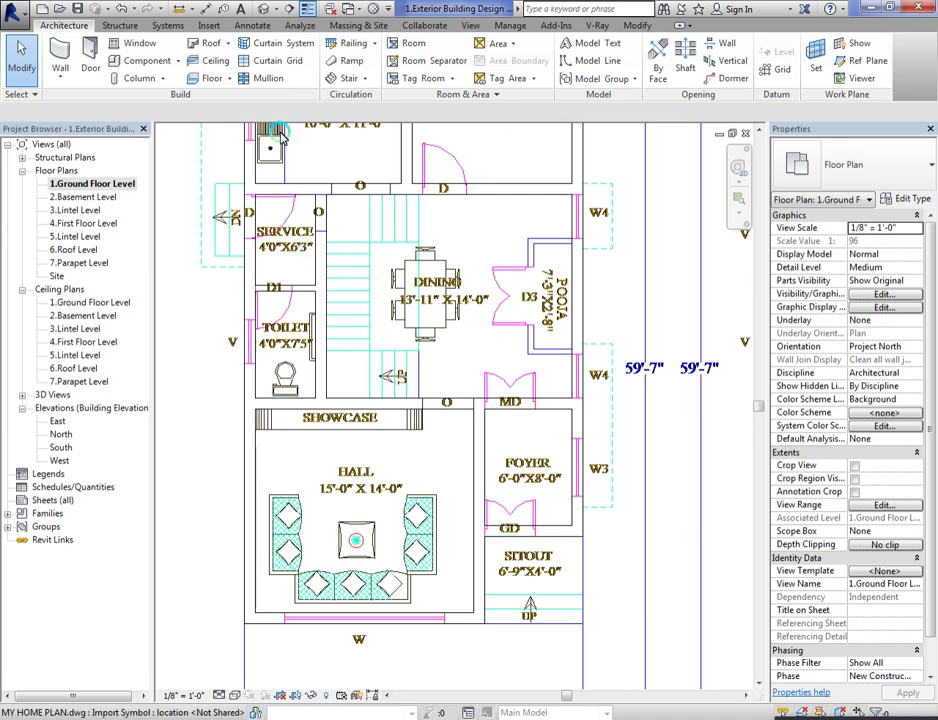
Step: Split the 9" wall between the foyer and the sitout at the GD door opening with Split Element
click(634, 25)
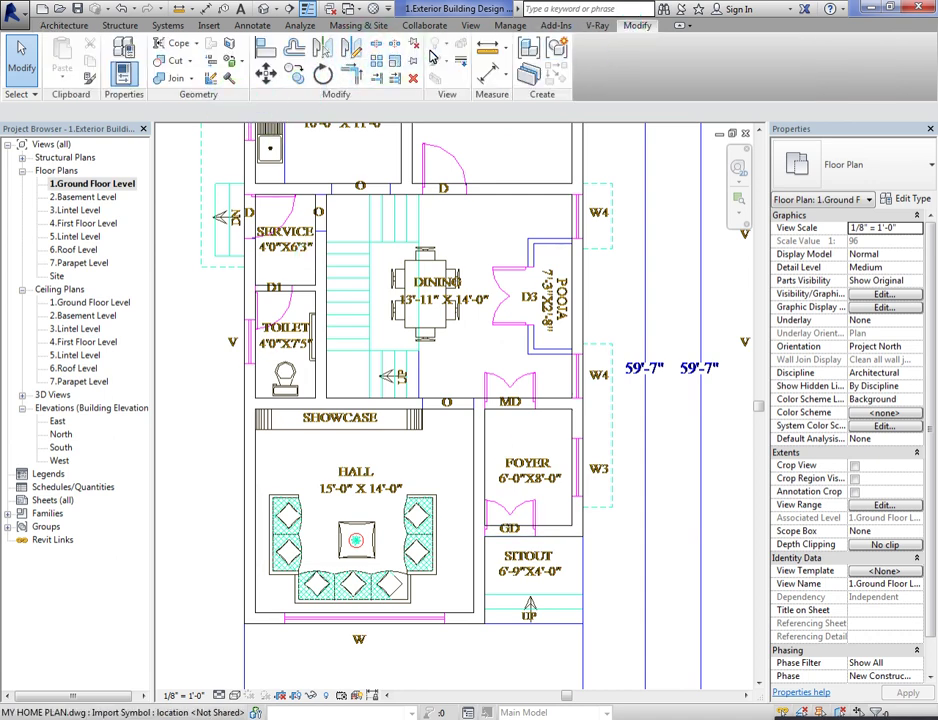
click(375, 49)
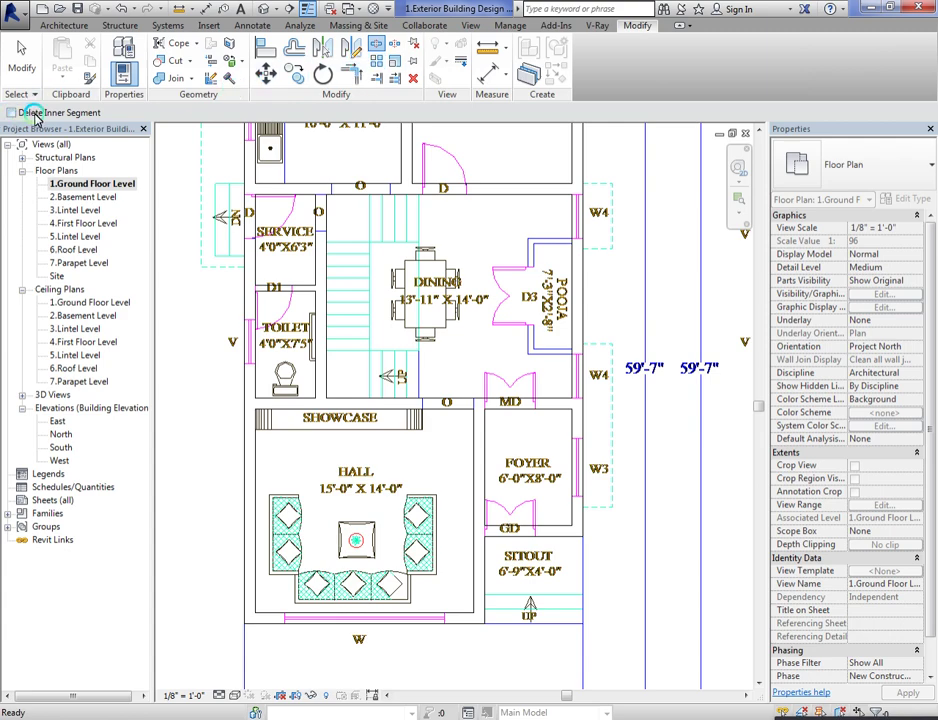
scroll(483, 528, up, 5)
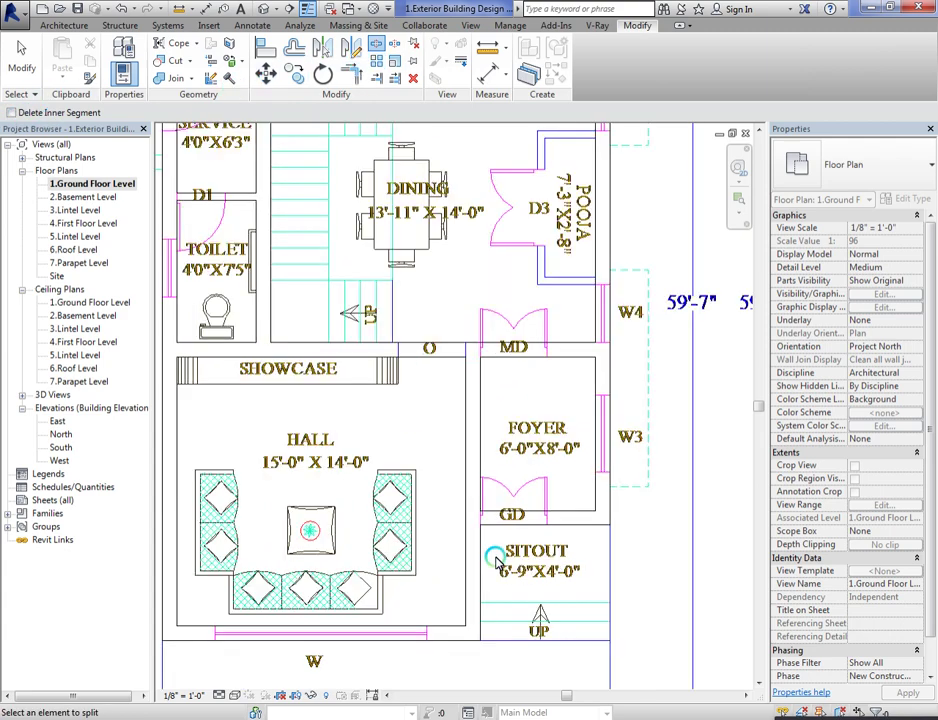
scroll(460, 500, up, 3)
scroll(446, 480, up, 4)
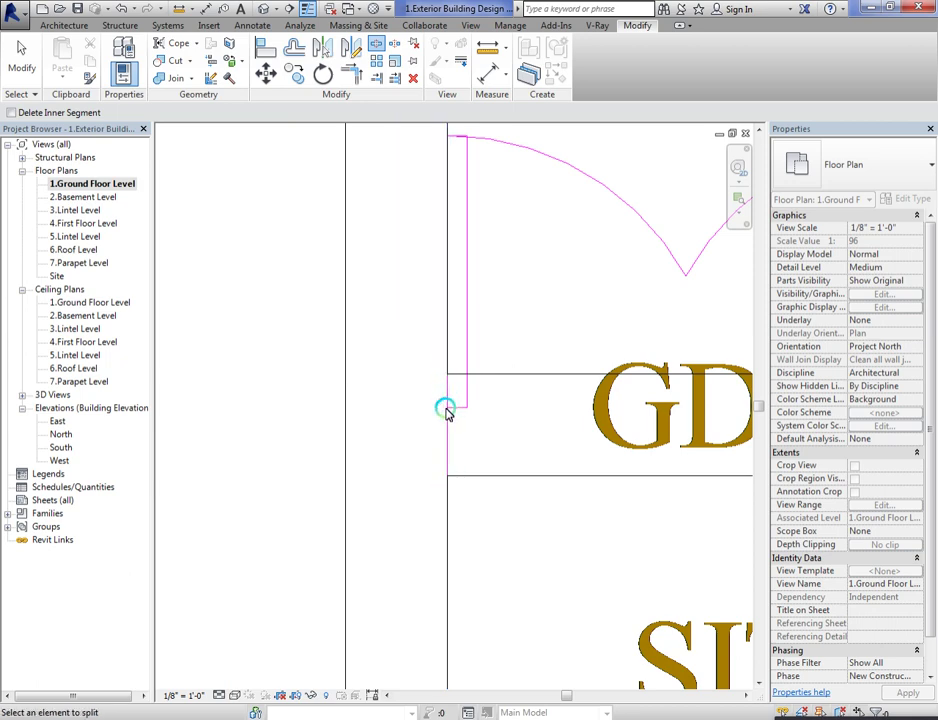
scroll(446, 411, down, 3)
scroll(540, 455, up, 3)
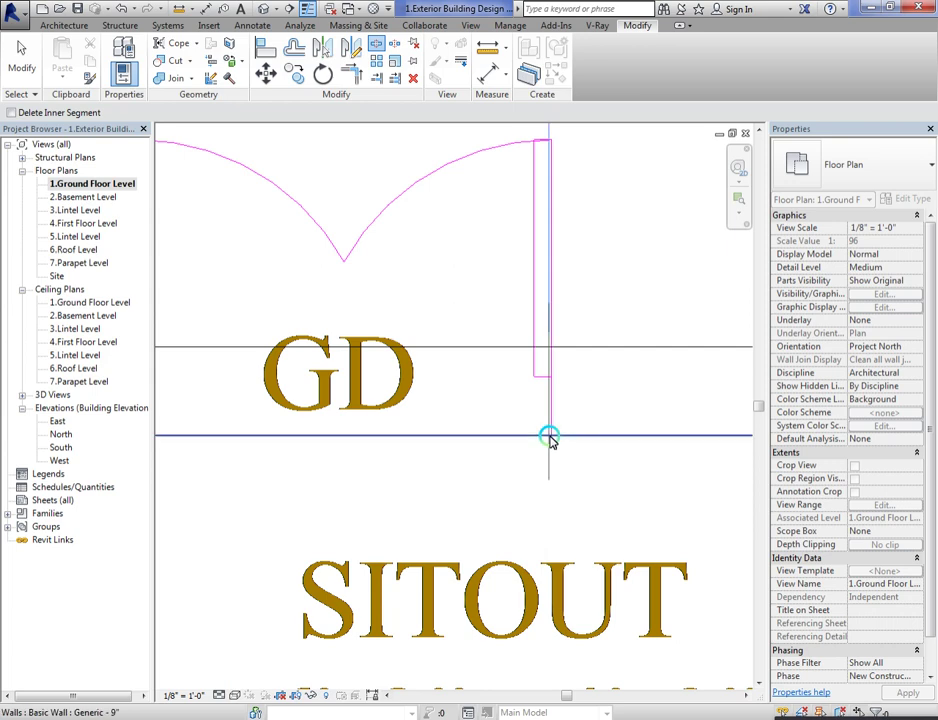
scroll(549, 440, up, 2)
scroll(509, 471, down, 4)
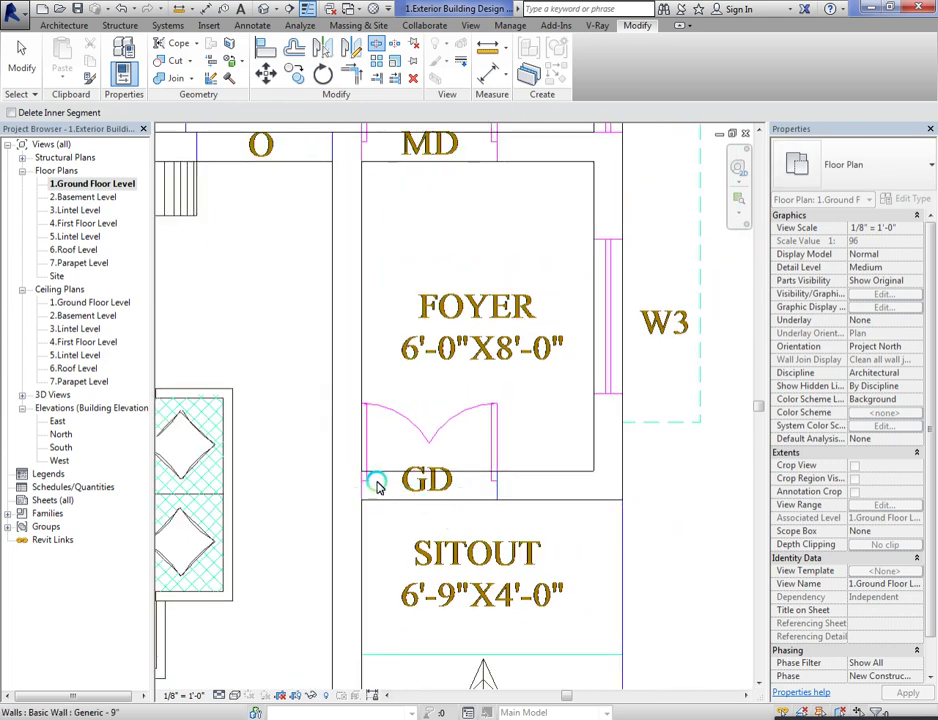
Step: Split the wall between the dining room and the foyer at both edges of the MD door opening
scroll(398, 517, down, 2)
scroll(404, 274, up, 6)
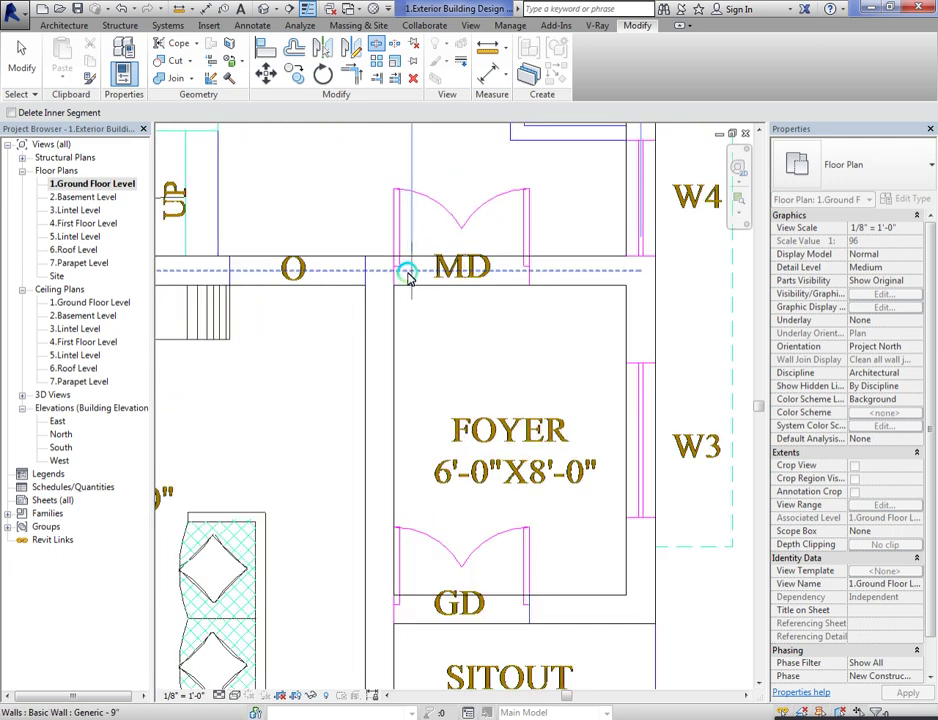
scroll(393, 232, up, 2)
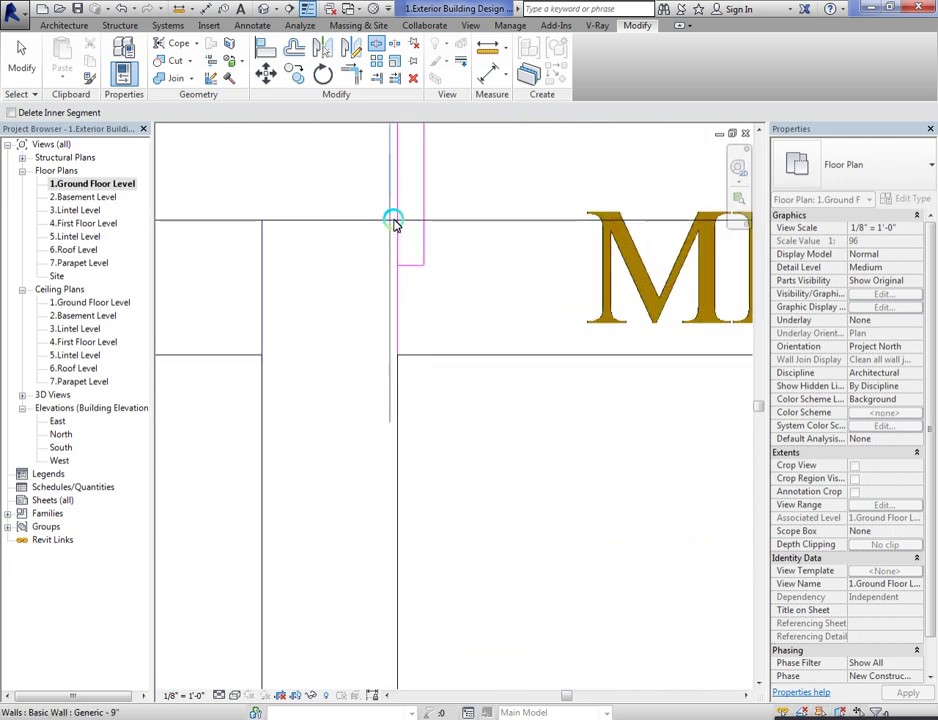
scroll(398, 221, down, 2)
scroll(306, 408, down, 1)
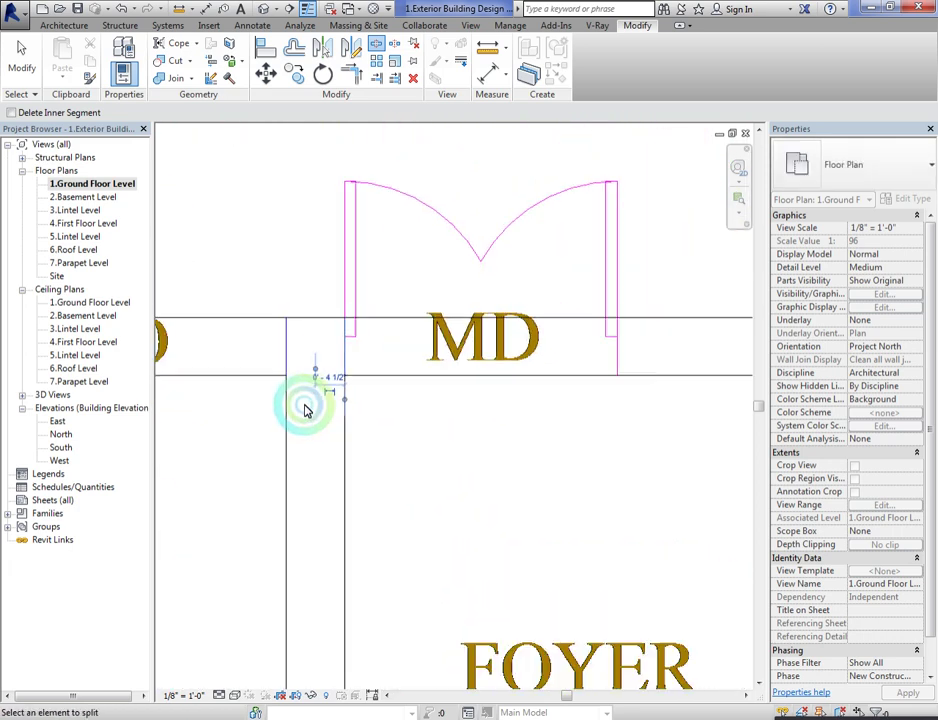
scroll(523, 408, up, 4)
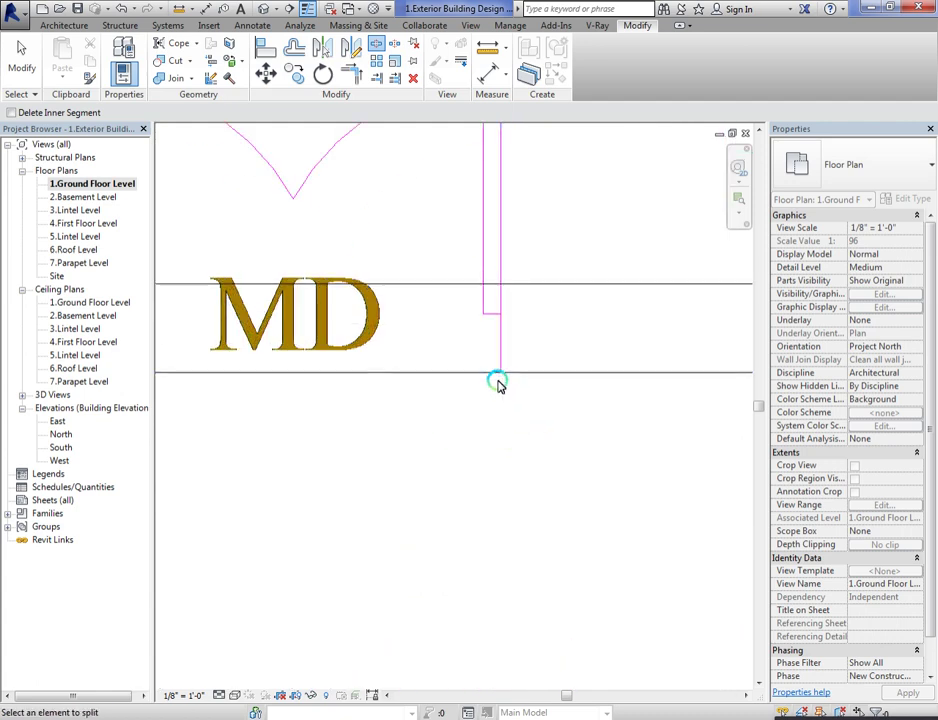
scroll(503, 379, up, 2)
scroll(509, 371, down, 5)
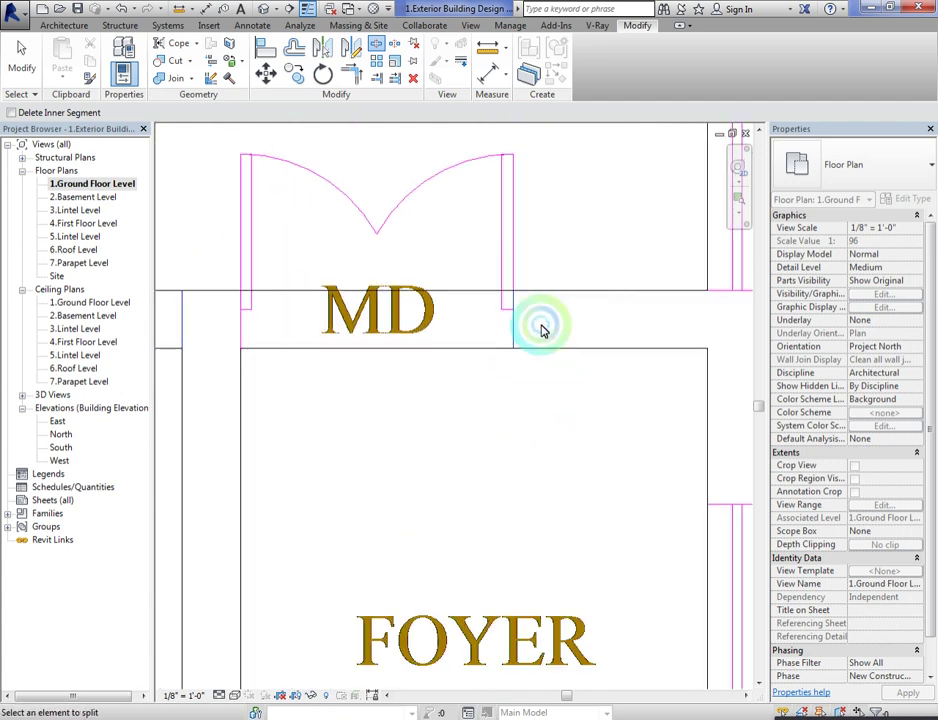
Step: Split the hall's porch-side wall at both ends of window W
scroll(434, 502, up, 6)
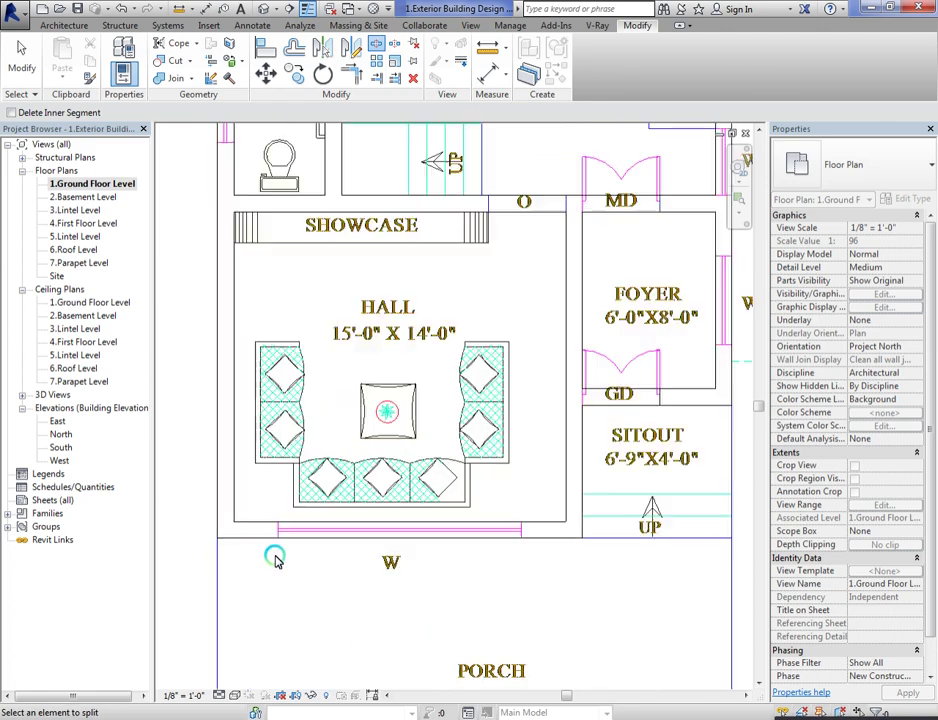
scroll(292, 506, up, 2)
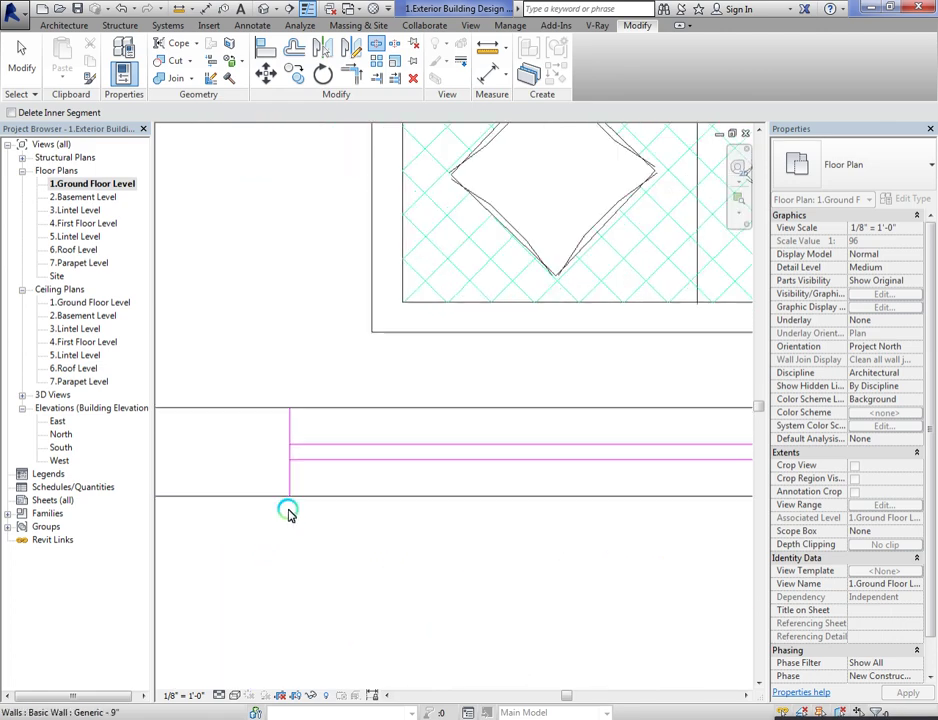
scroll(291, 497, down, 5)
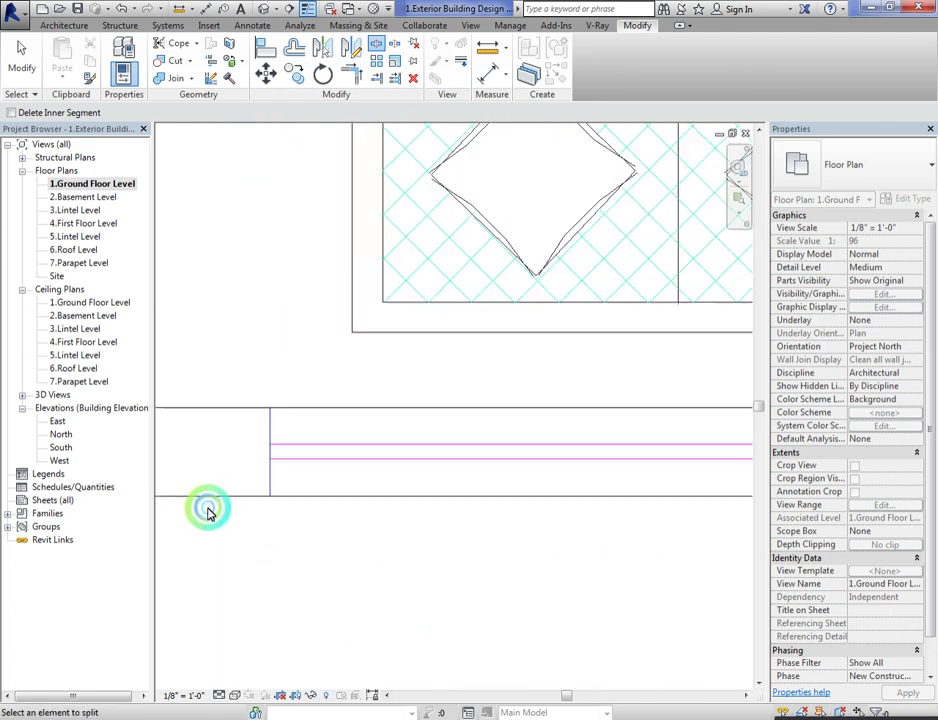
scroll(572, 544, up, 3)
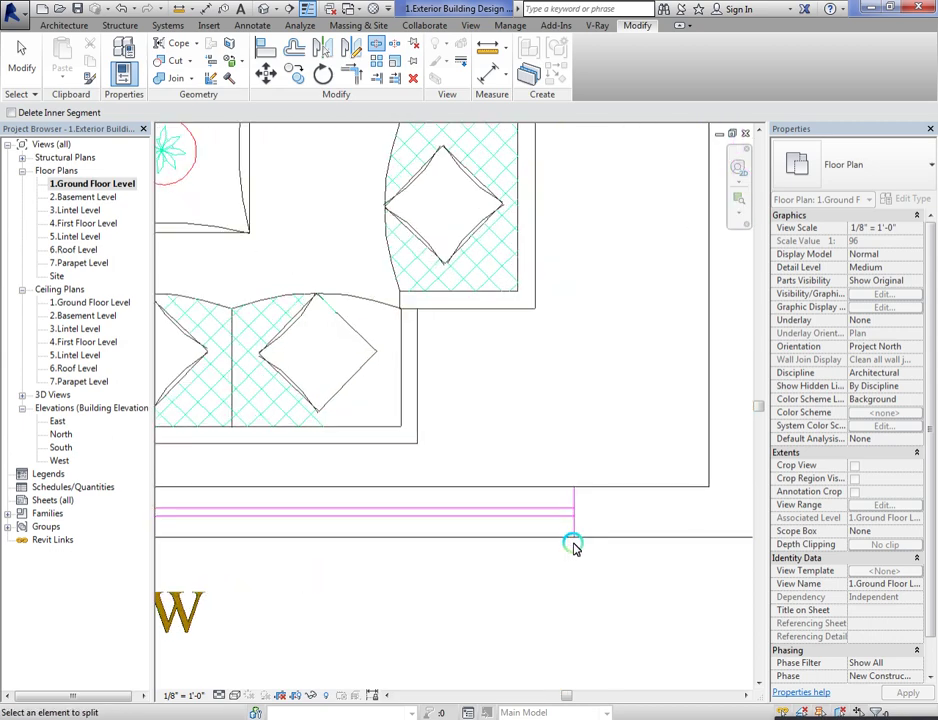
scroll(574, 553, up, 2)
scroll(574, 548, up, 1)
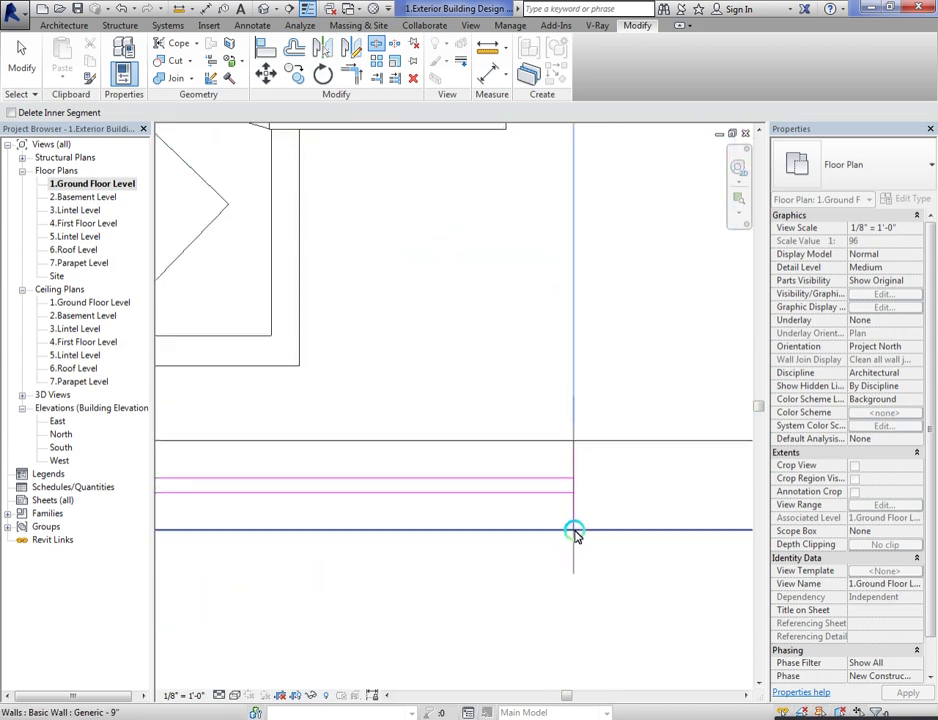
scroll(383, 488, down, 4)
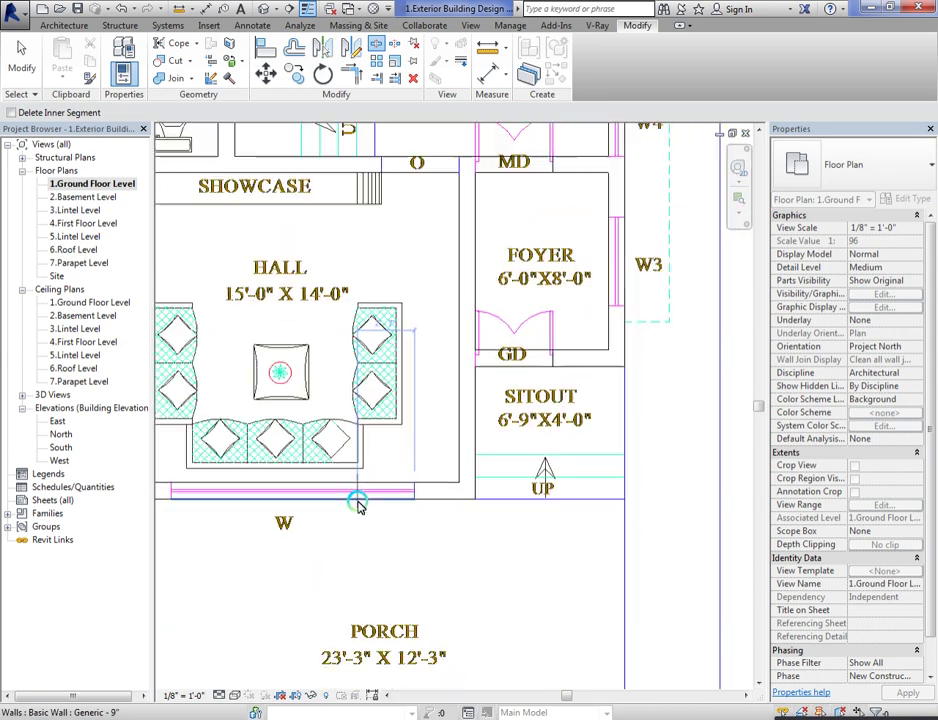
Step: Split the foyer's outer wall at both ends of window W3
scroll(445, 515, down, 1)
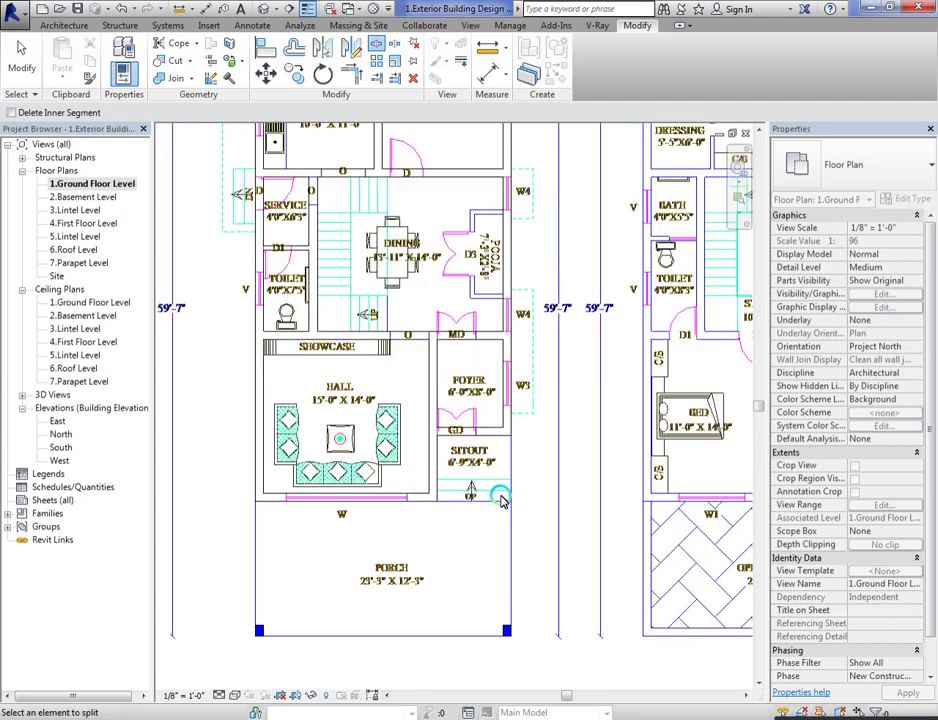
scroll(535, 372, up, 7)
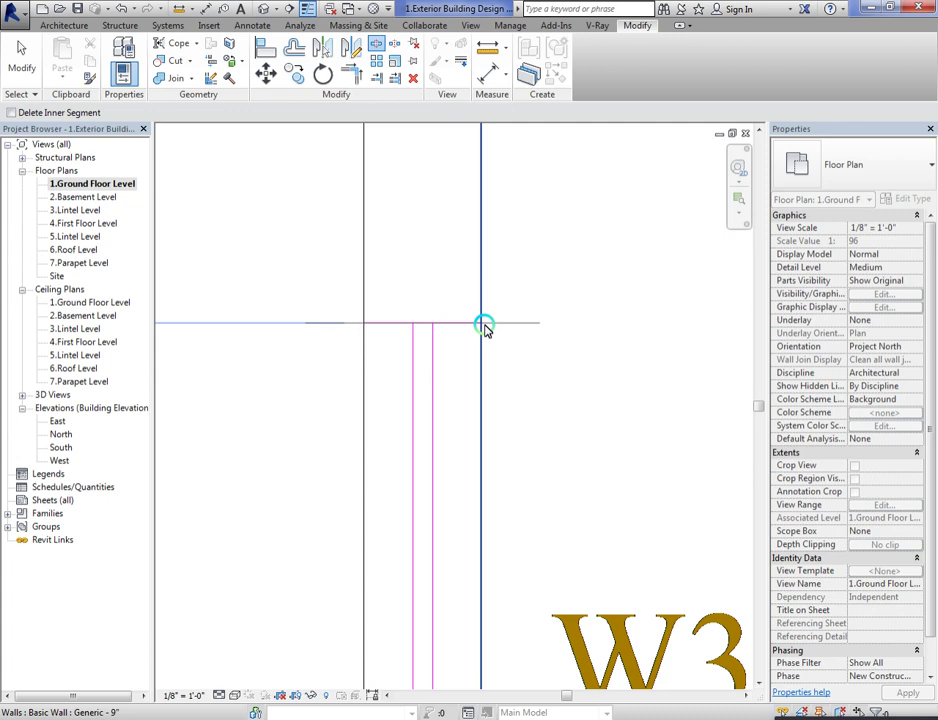
click(485, 325)
scroll(508, 380, down, 3)
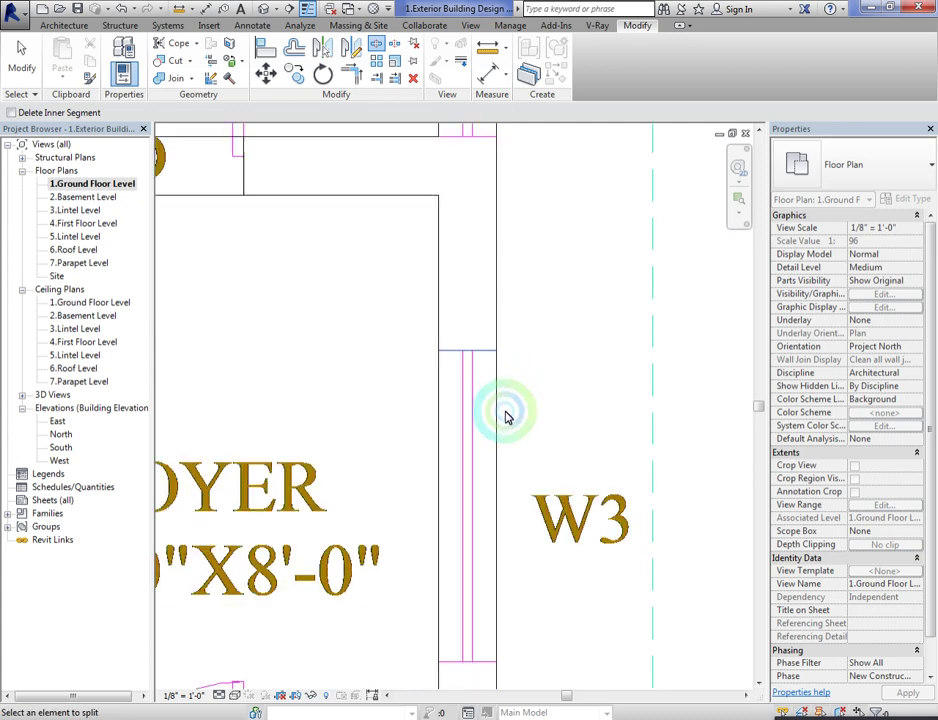
scroll(513, 625, up, 2)
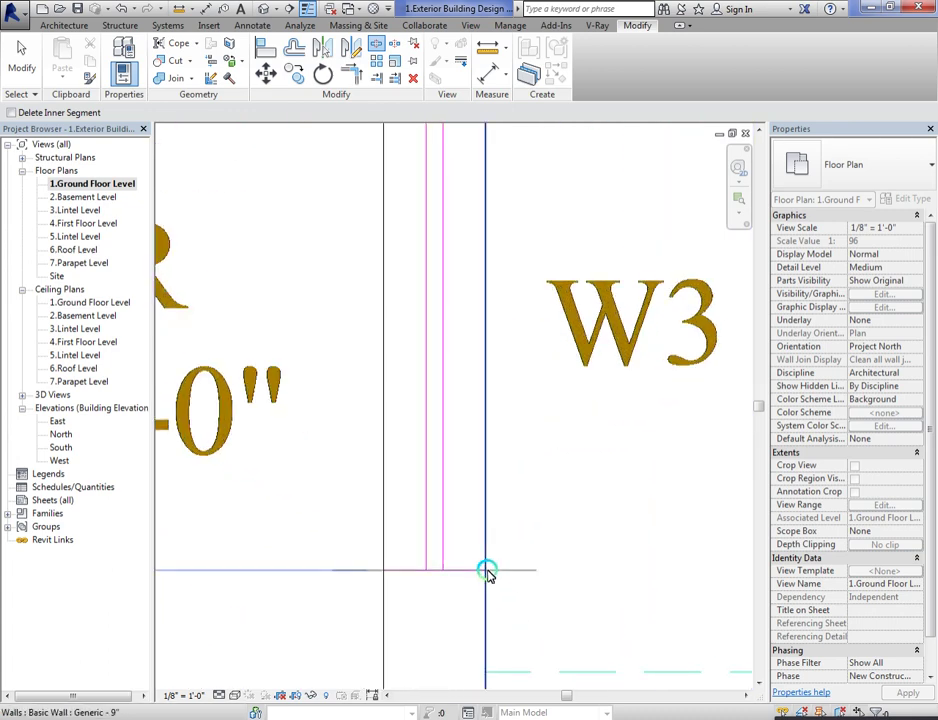
Step: Split the dining room's outer wall at both ends of the two W4 windows on either side of the pooja
scroll(536, 597, down, 4)
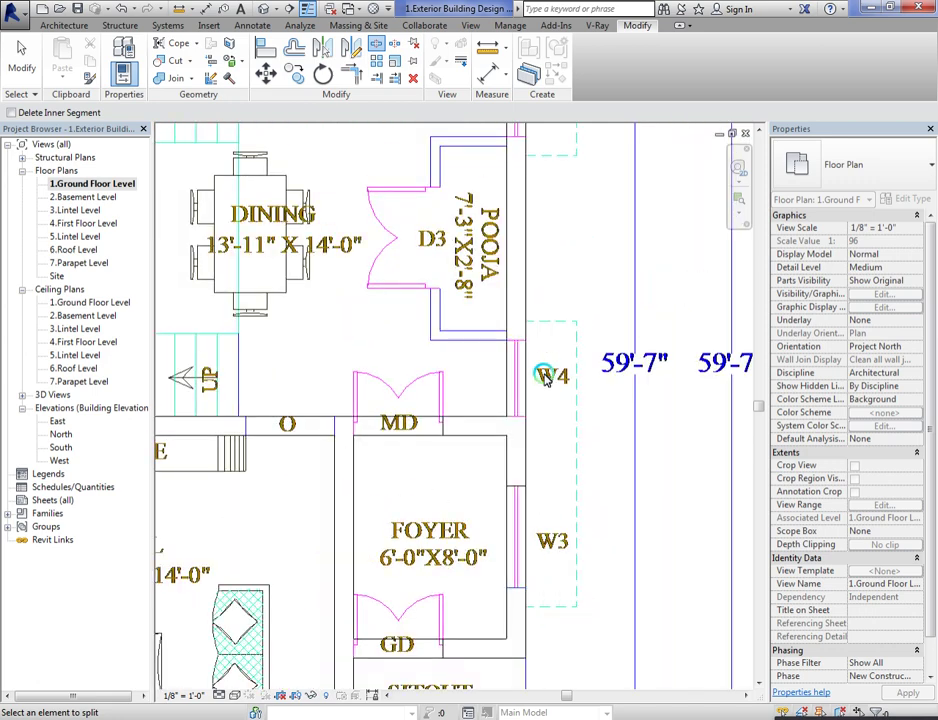
scroll(545, 378, up, 5)
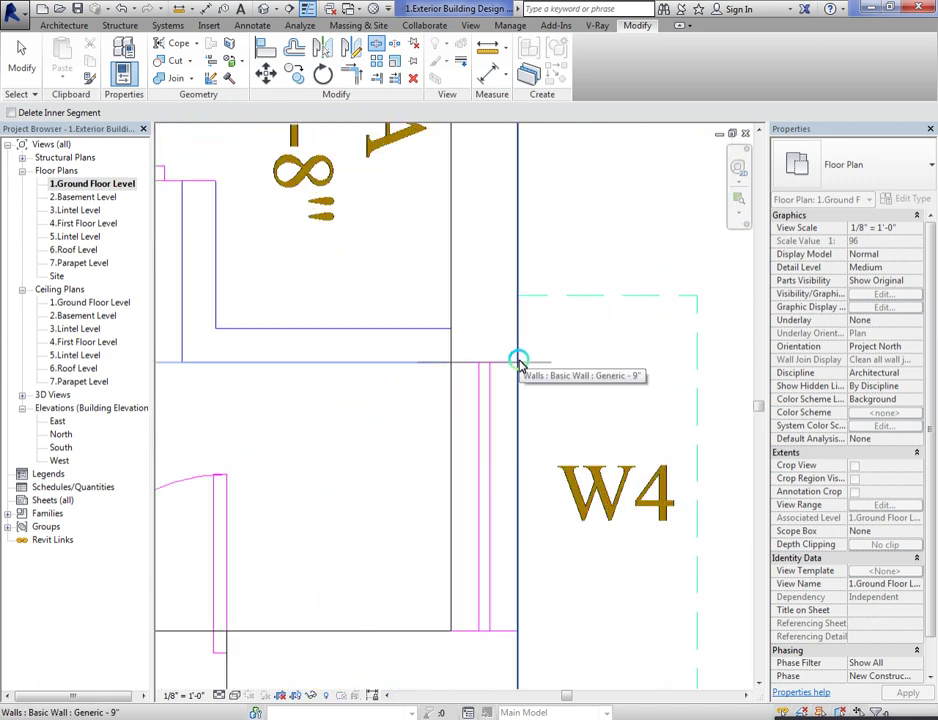
scroll(519, 440, down, 2)
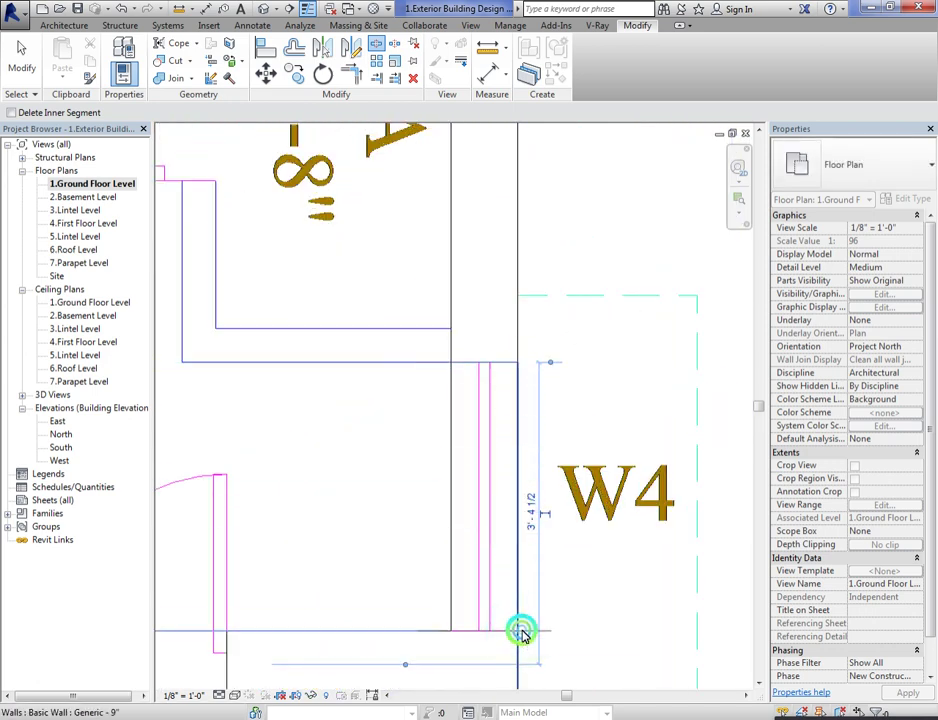
scroll(565, 575, down, 1)
scroll(558, 598, down, 3)
scroll(530, 352, up, 5)
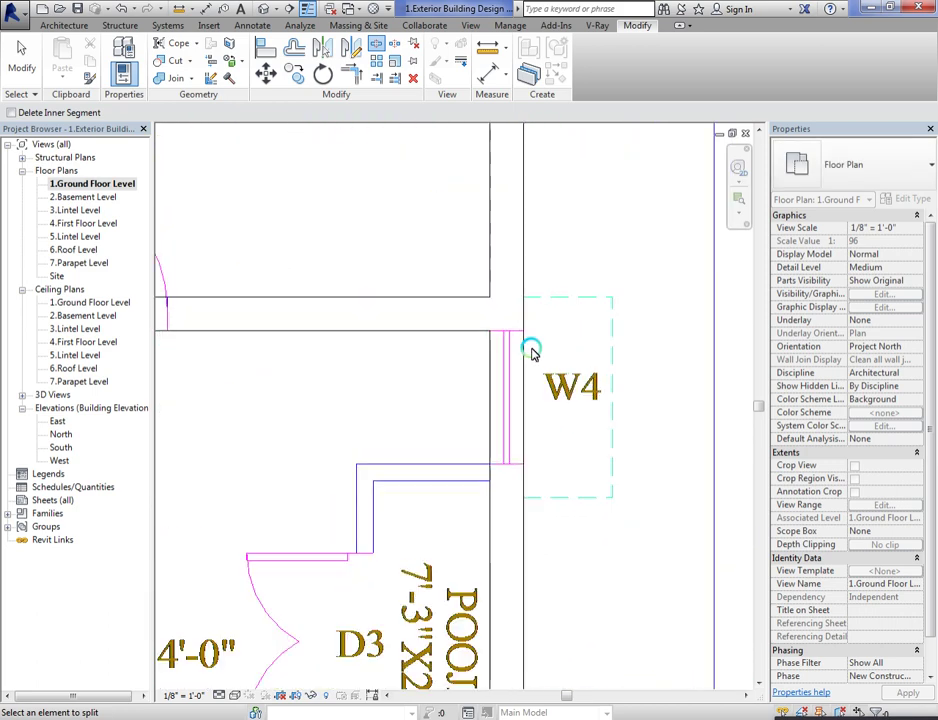
click(525, 327)
click(530, 503)
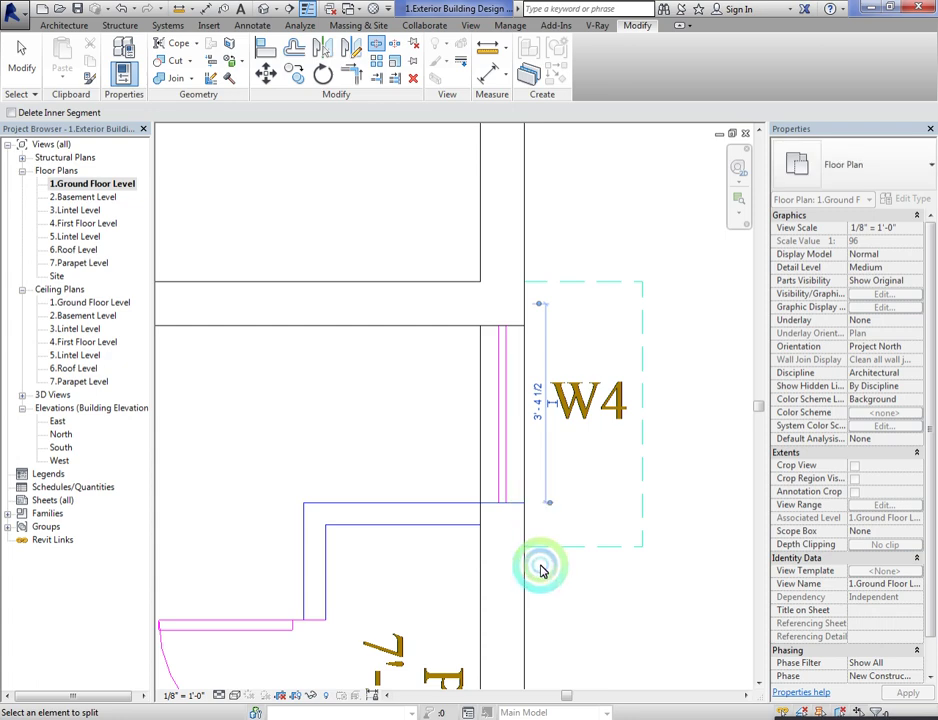
Step: Split the master bedroom's outer wall at both ends of window W1
scroll(537, 487, down, 3)
scroll(538, 256, up, 5)
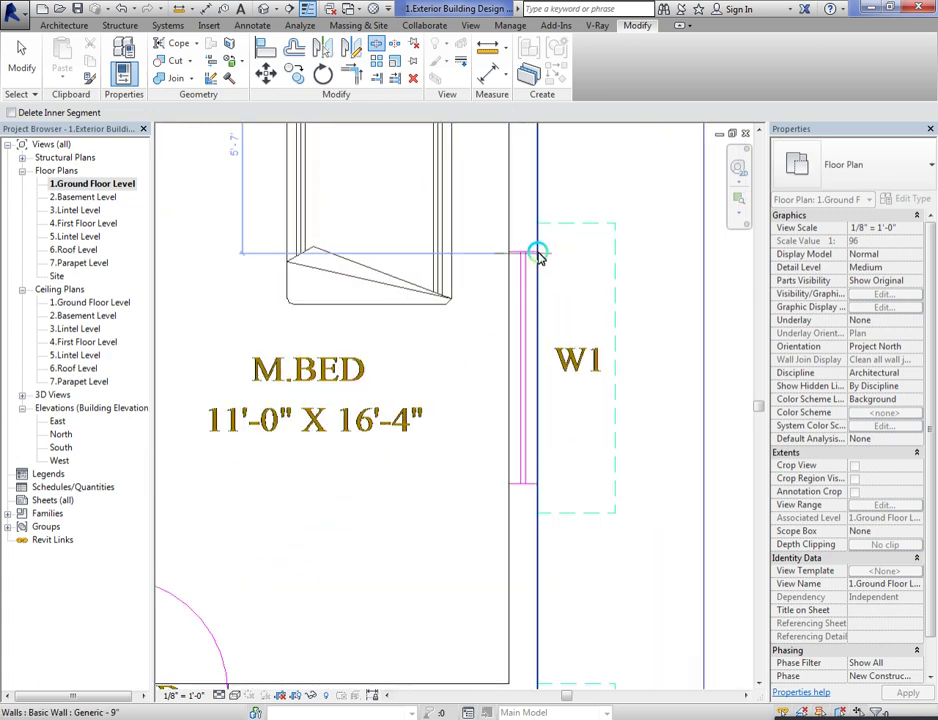
scroll(538, 255, up, 4)
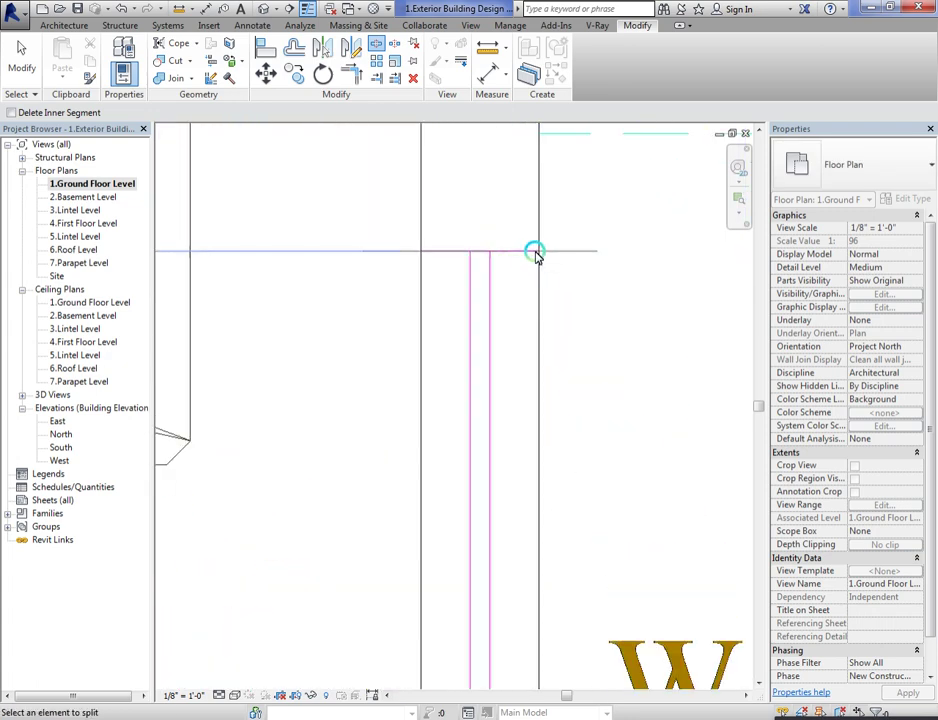
scroll(538, 256, down, 4)
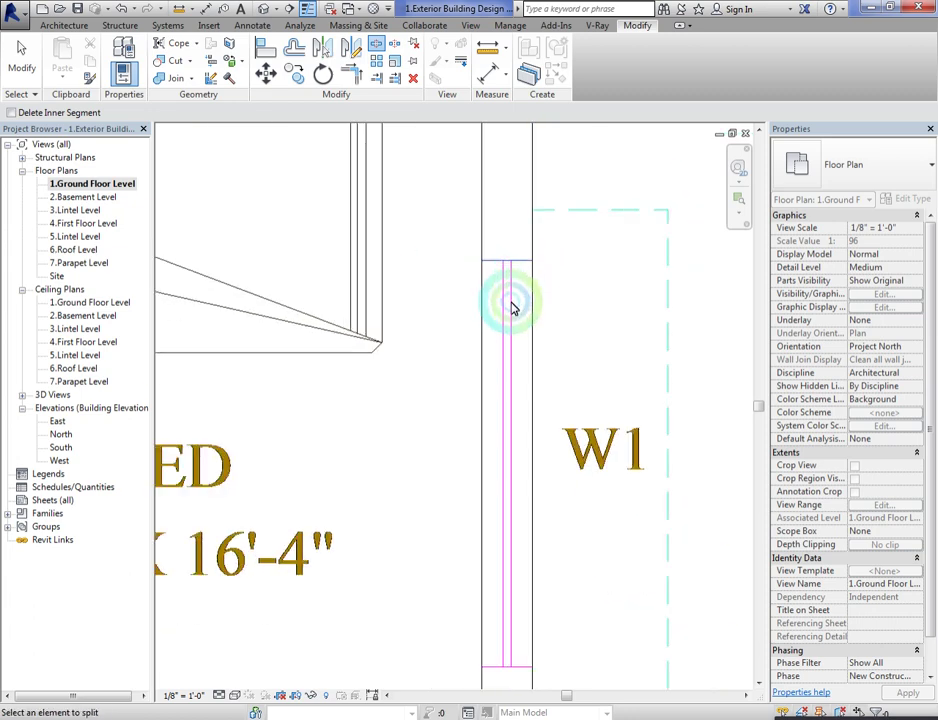
scroll(525, 506, up, 2)
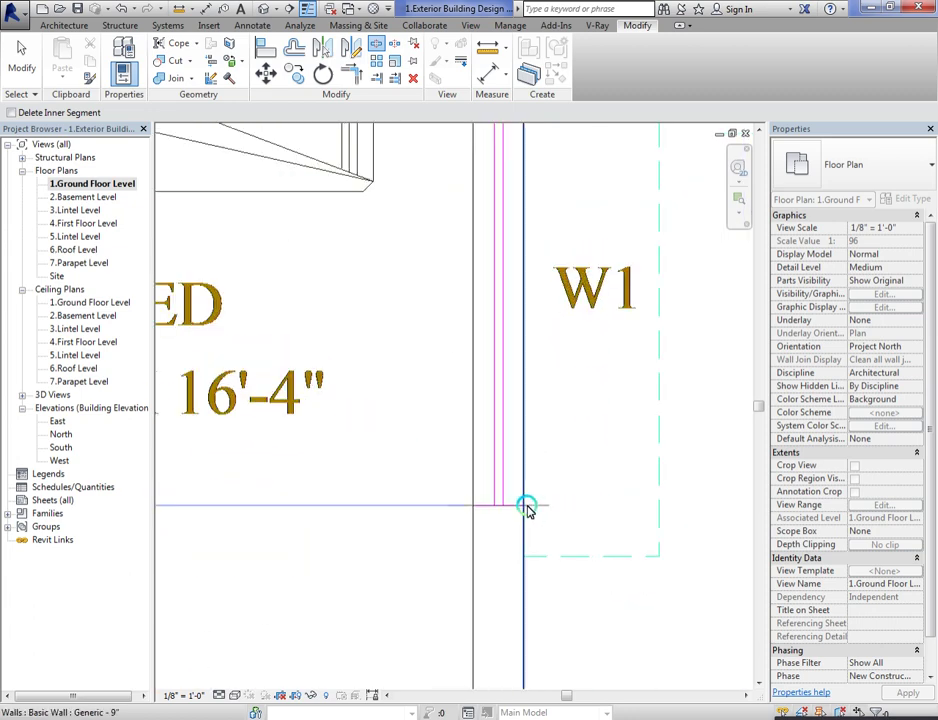
scroll(550, 512, down, 4)
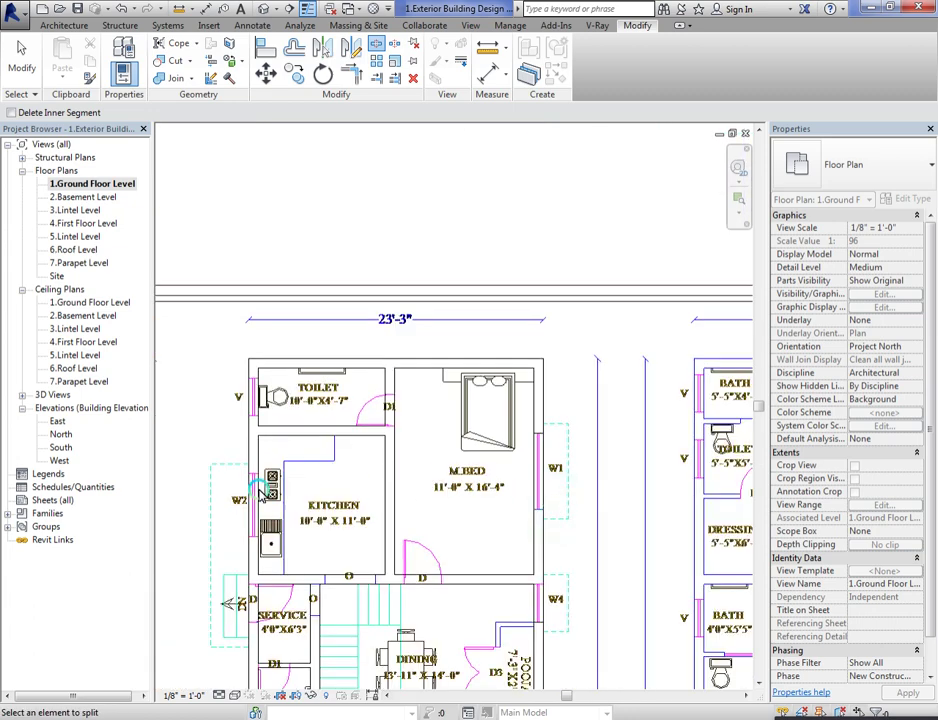
Step: Split the kitchen's outer wall at both ends of window W2
scroll(262, 490, up, 4)
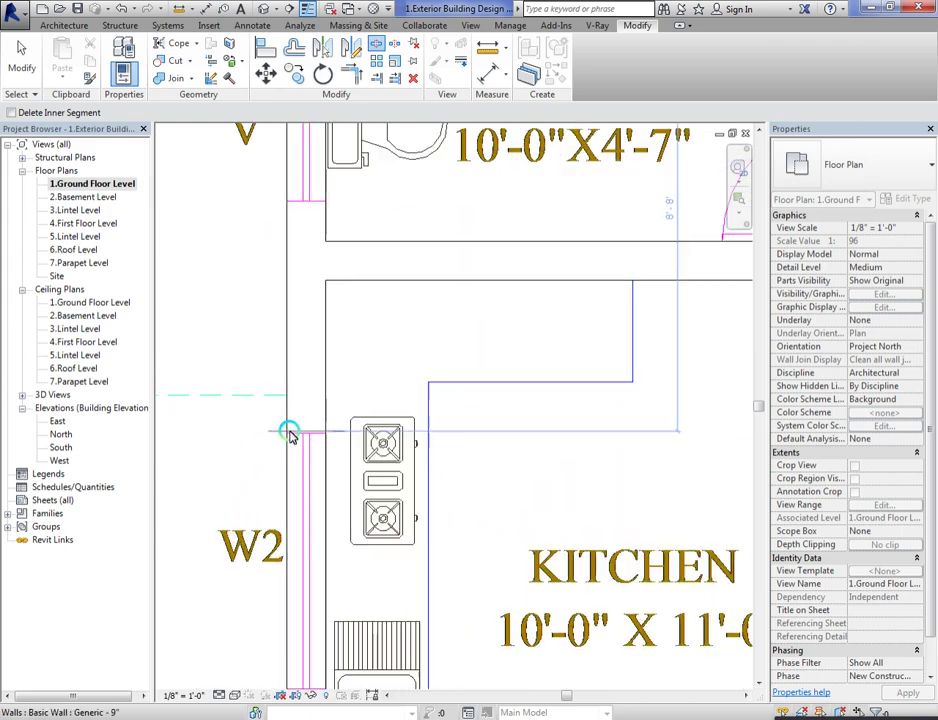
scroll(288, 434, up, 2)
scroll(288, 434, down, 5)
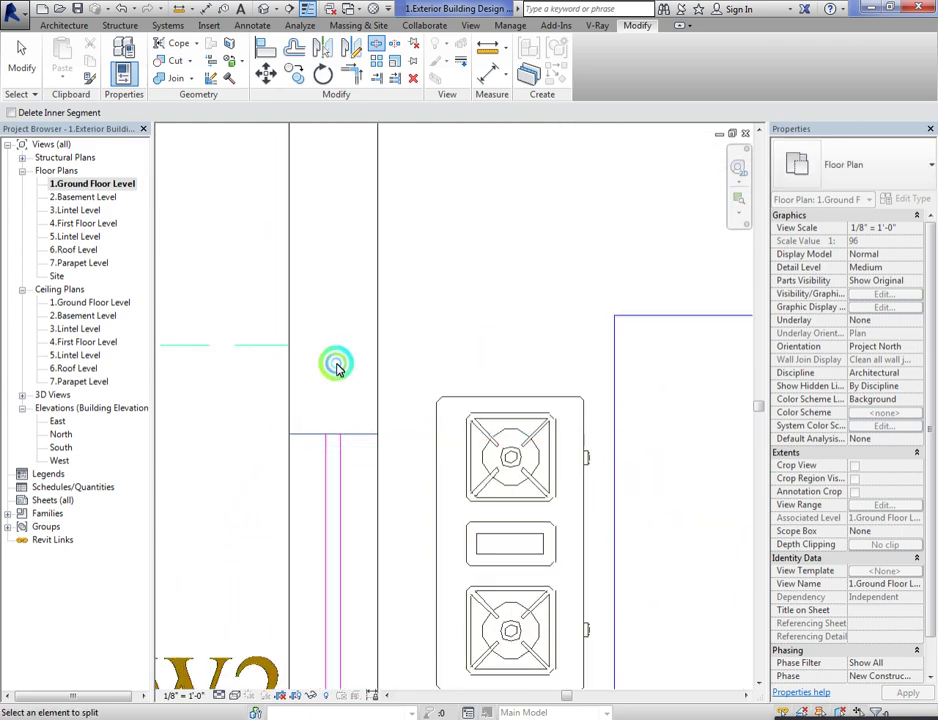
scroll(355, 500, up, 5)
scroll(367, 512, up, 1)
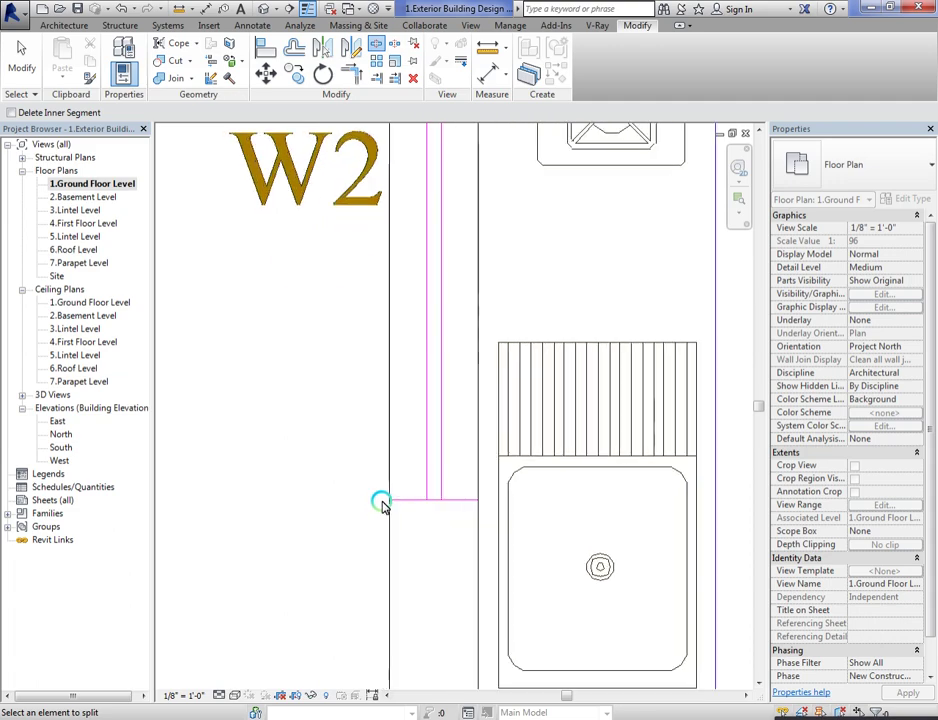
scroll(388, 505, up, 1)
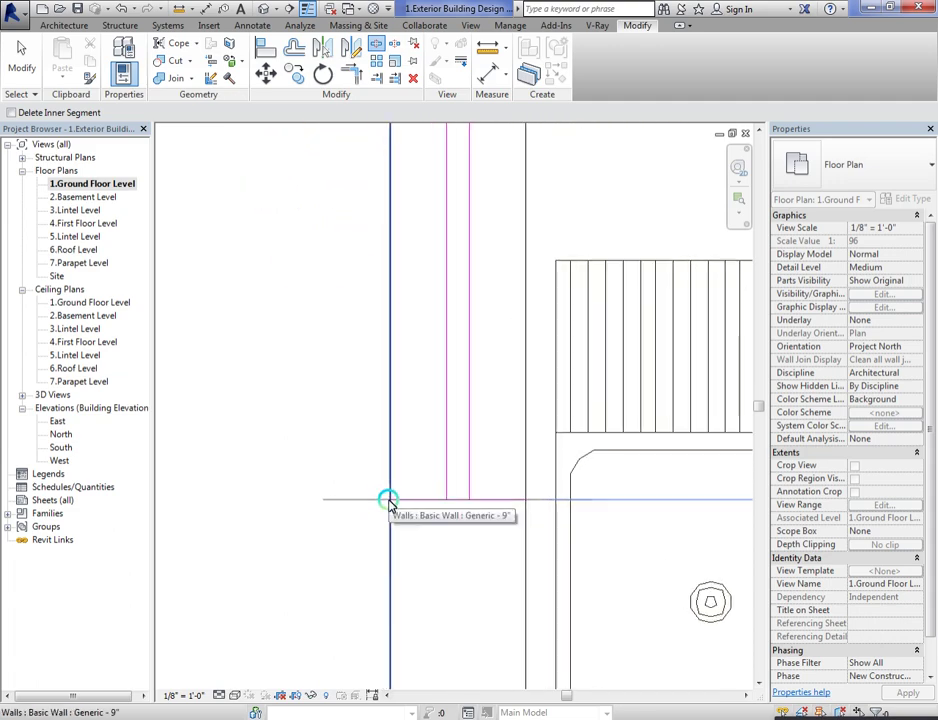
scroll(390, 370, down, 5)
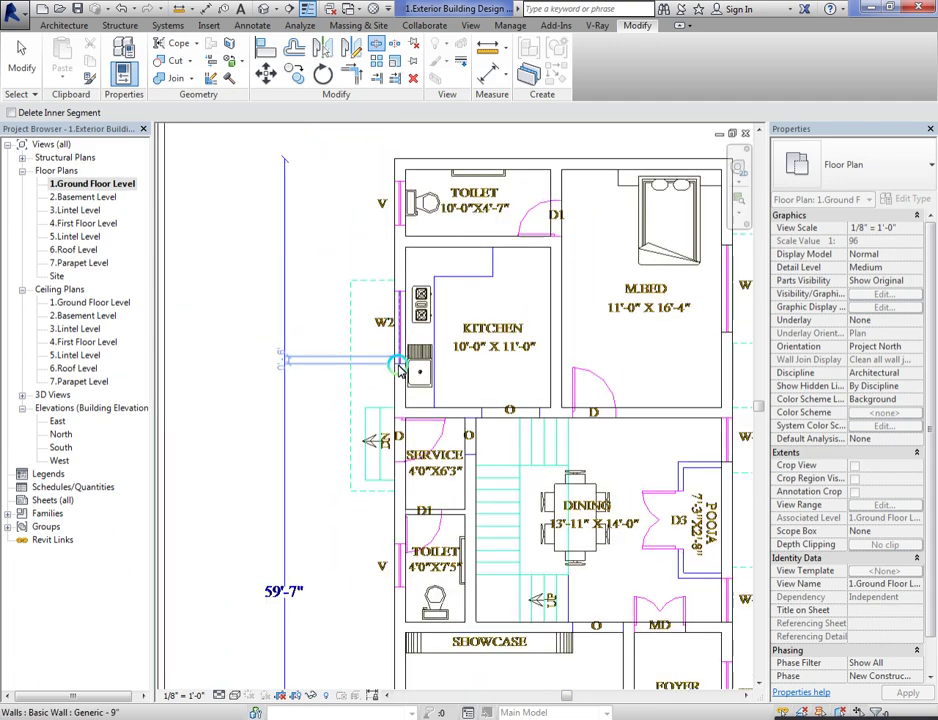
Step: Split the service area's outer wall at both ends of the door D opening
scroll(398, 517, down, 1)
scroll(393, 420, up, 4)
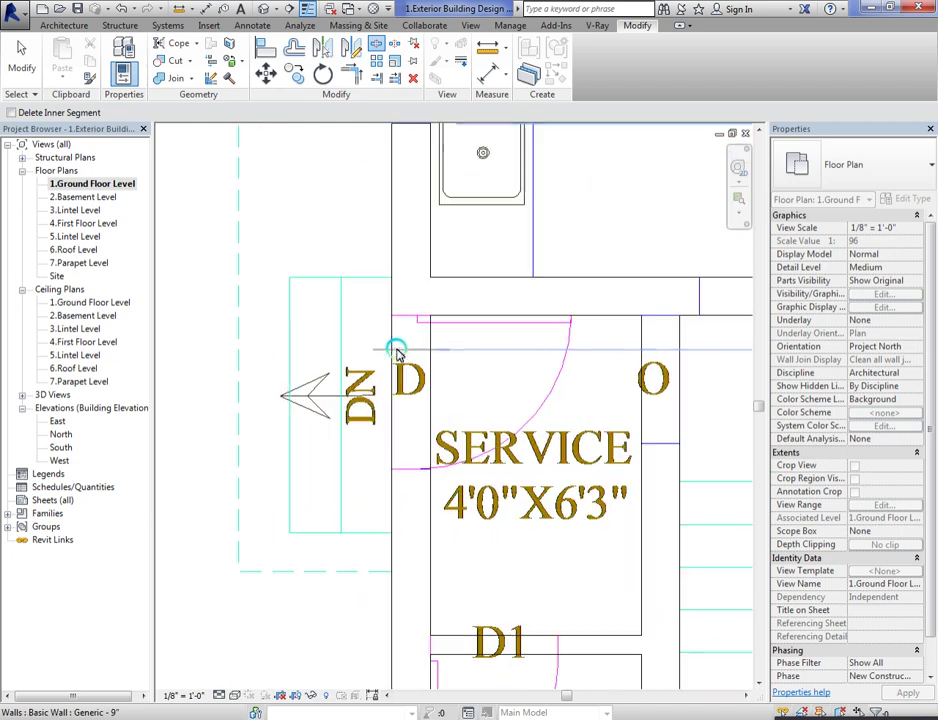
scroll(391, 322, down, 4)
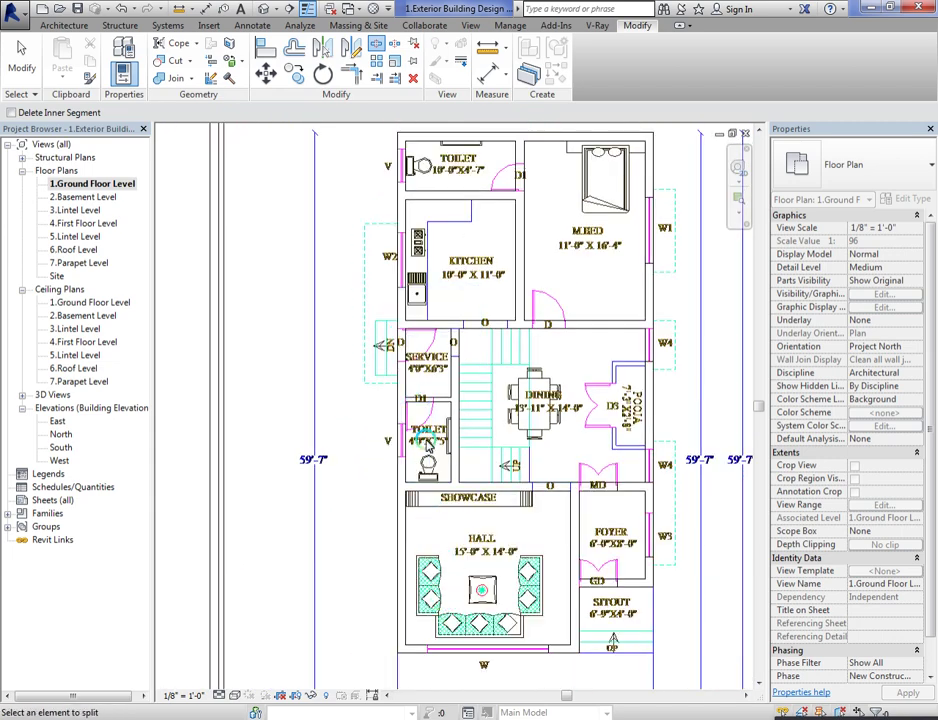
Step: Split the outer wall of the toilet above the kitchen at both ends of ventilator V
scroll(404, 142, up, 5)
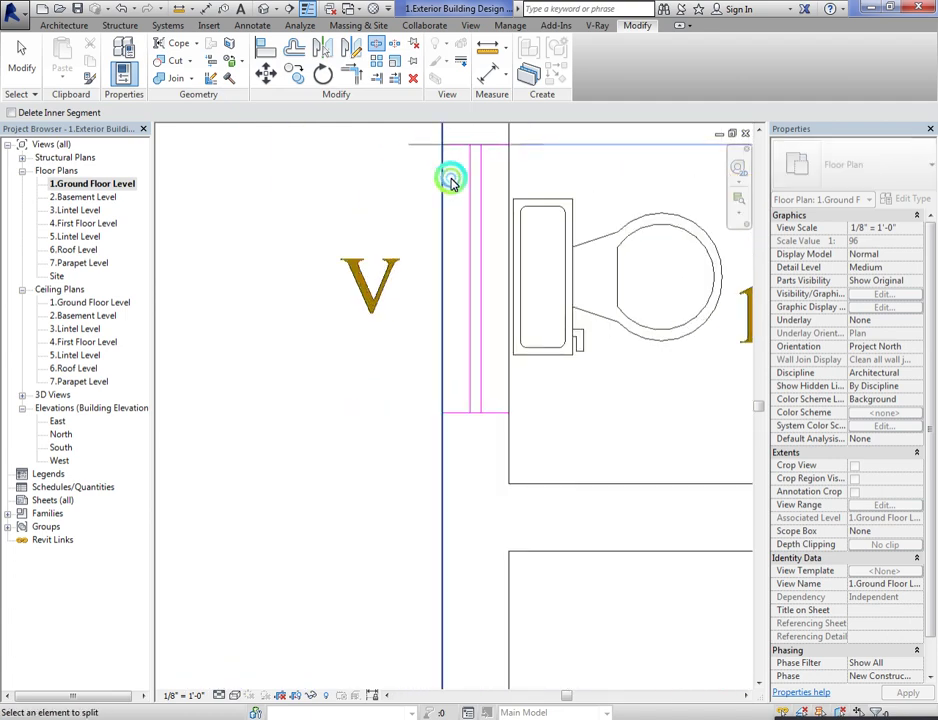
scroll(425, 265, down, 5)
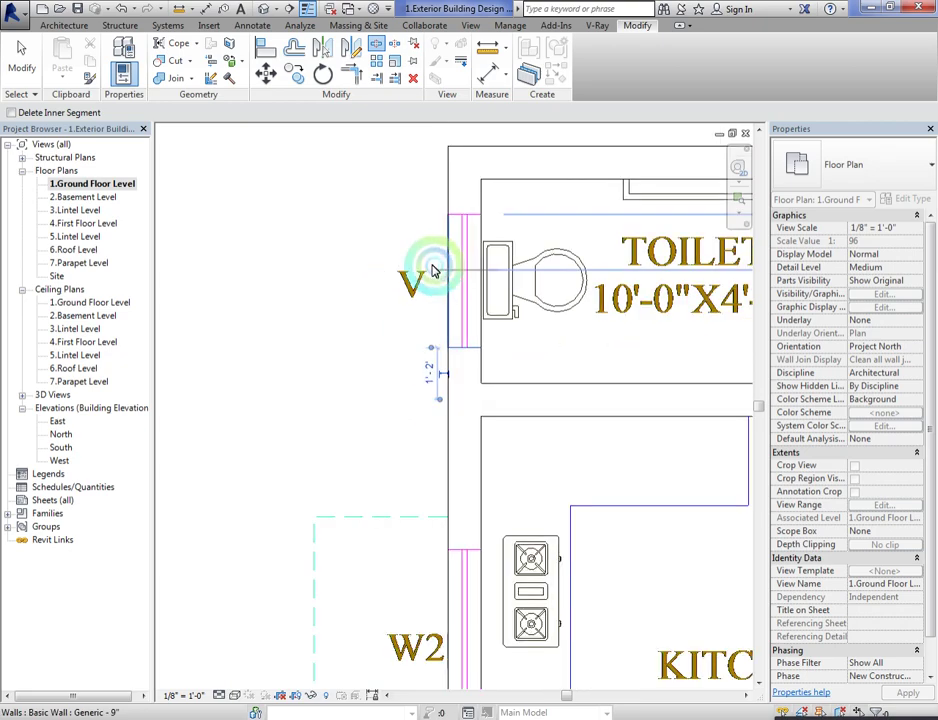
Step: Split the outer wall of the toilet below the service area at both ends of ventilator V
scroll(400, 472, up, 8)
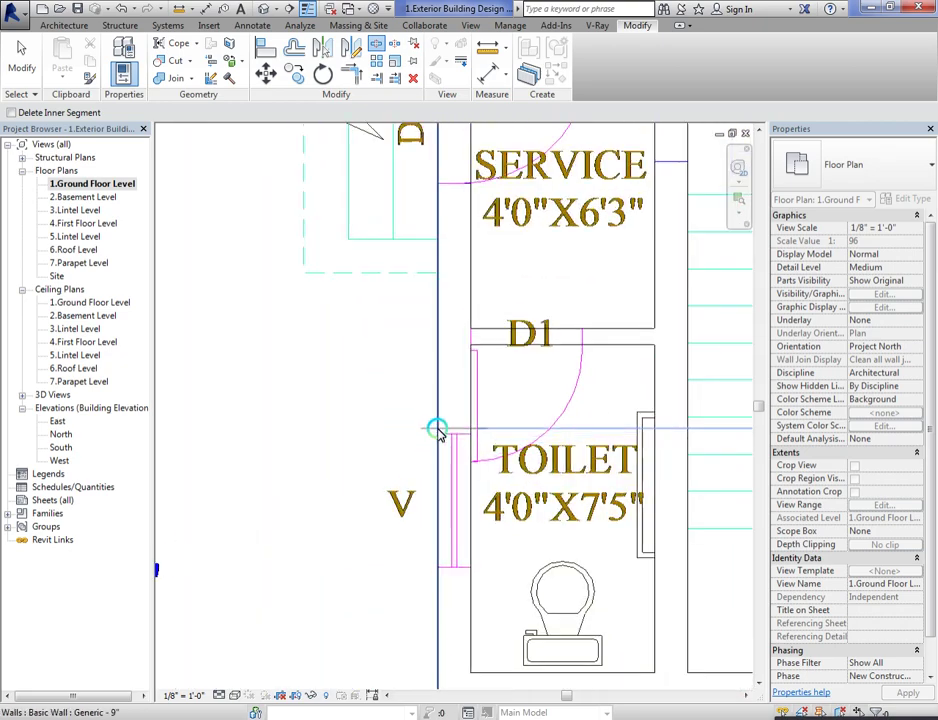
scroll(435, 440, up, 2)
click(437, 437)
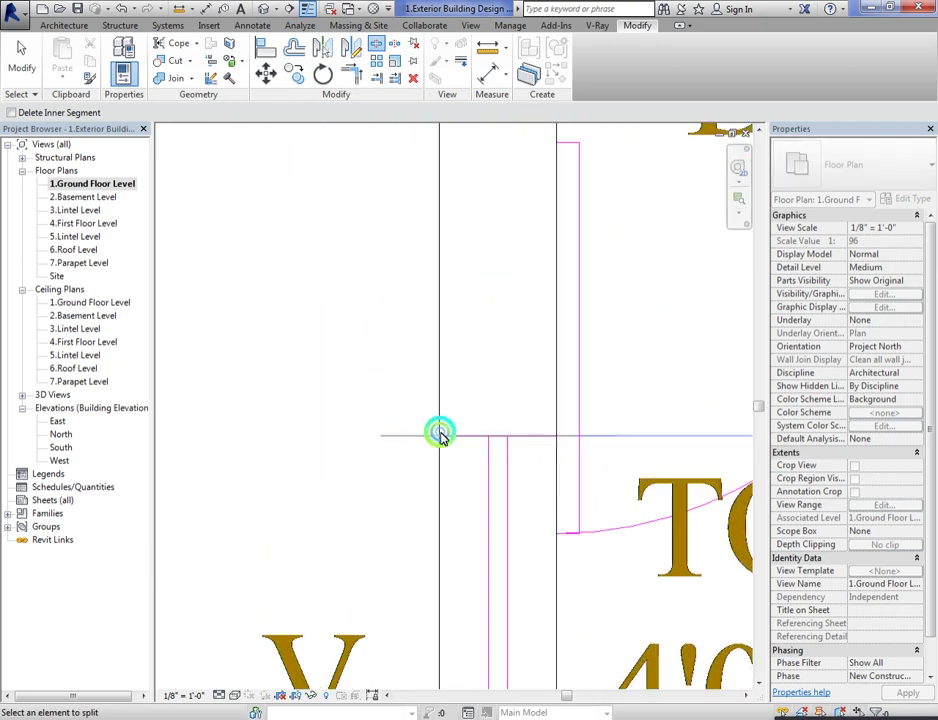
scroll(440, 400, down, 4)
scroll(446, 498, up, 2)
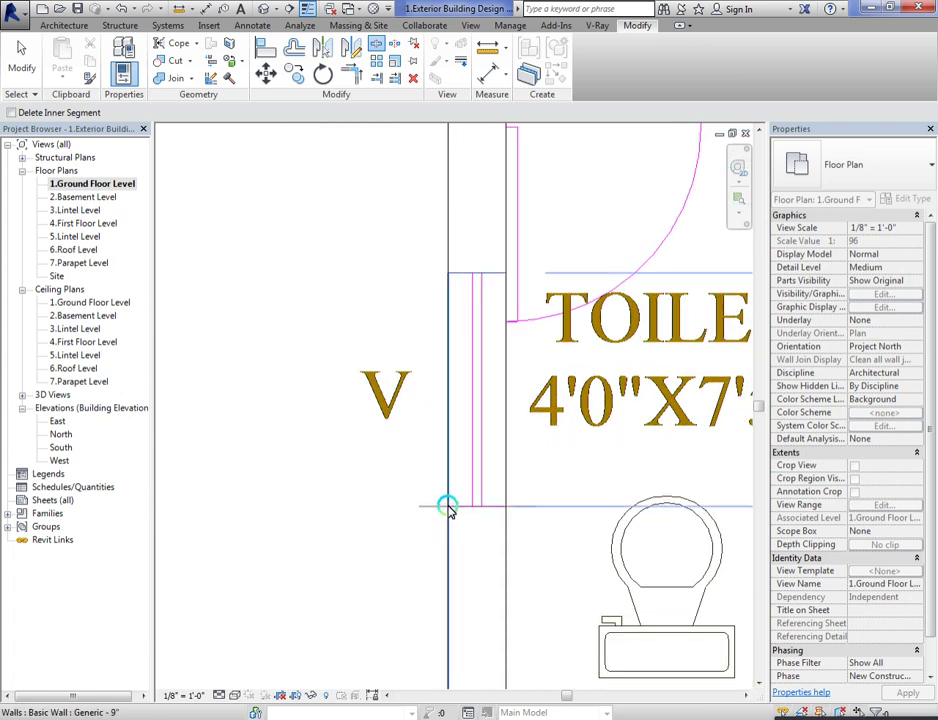
click(448, 506)
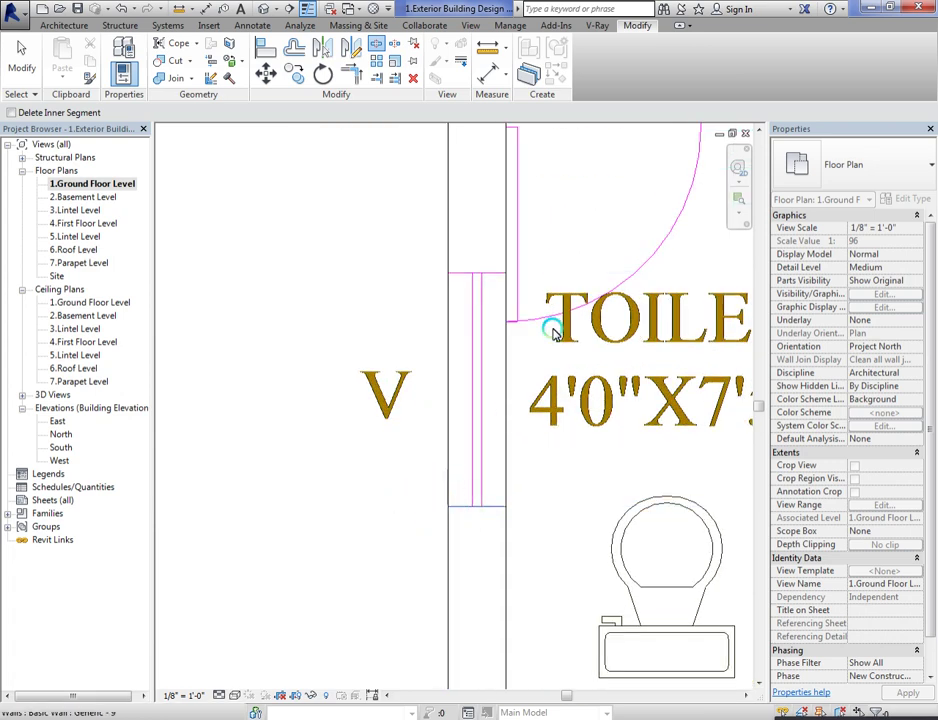
scroll(370, 277, down, 5)
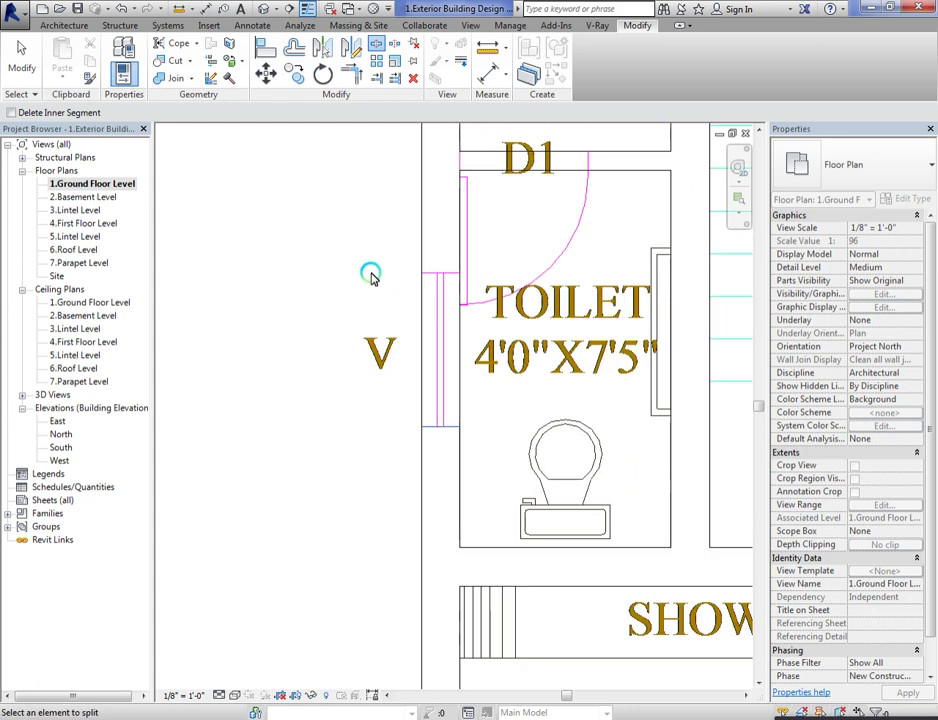
scroll(362, 344, down, 3)
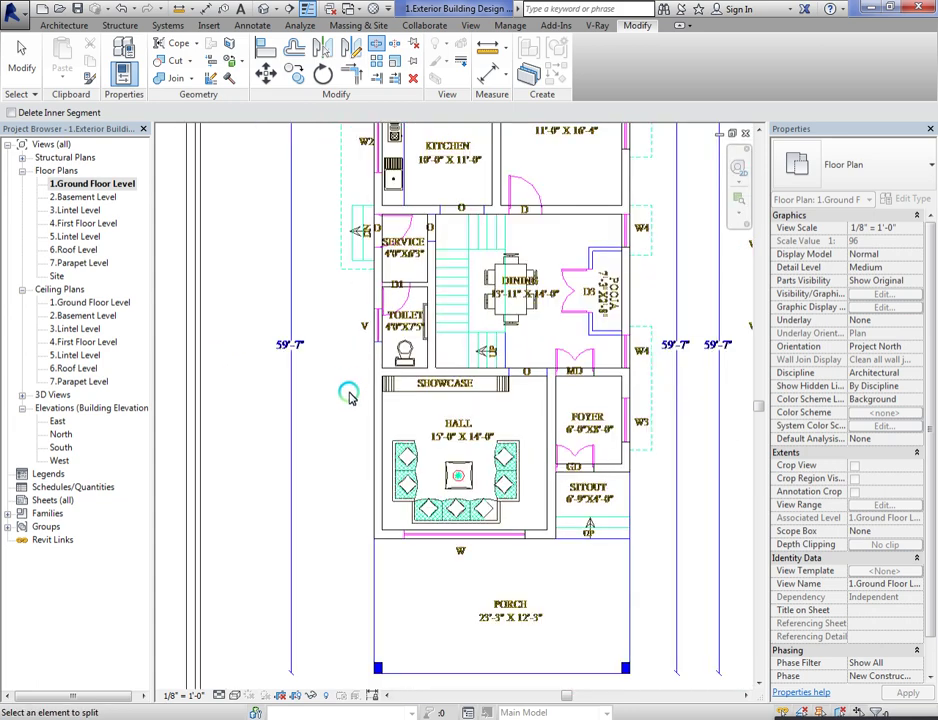
Step: Split the wall between the master bedroom and the dining room at both edges of the door D opening
scroll(512, 377, down, 2)
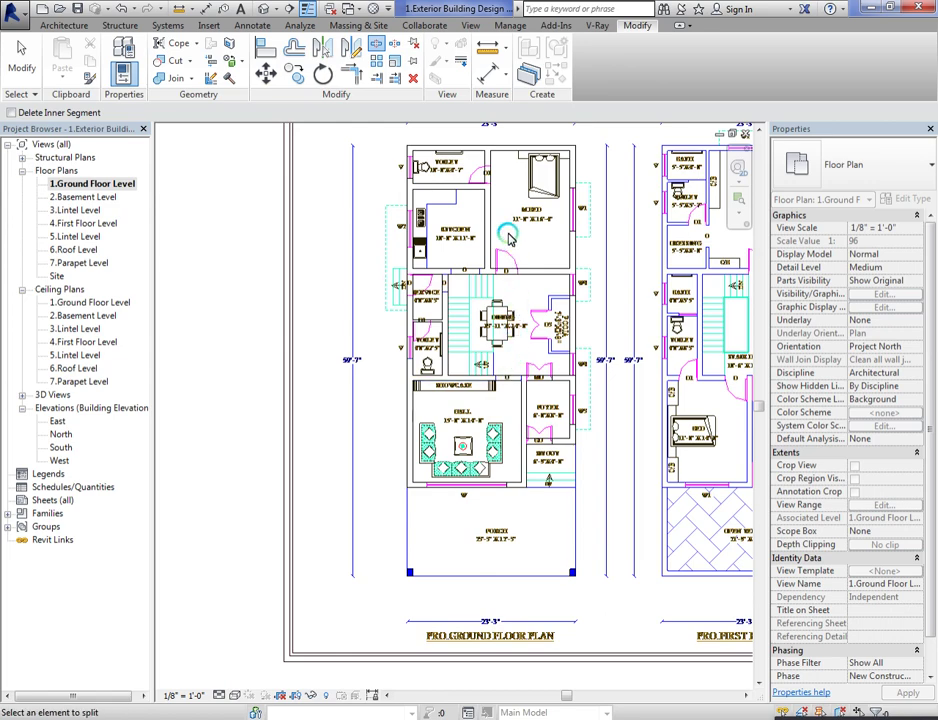
scroll(508, 237, up, 5)
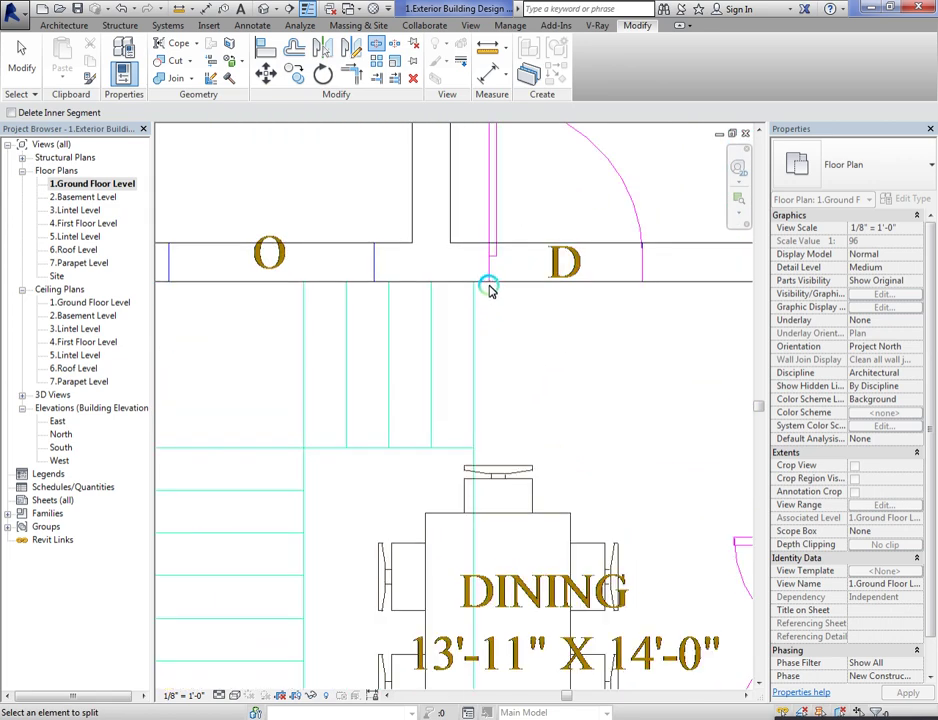
scroll(489, 286, up, 2)
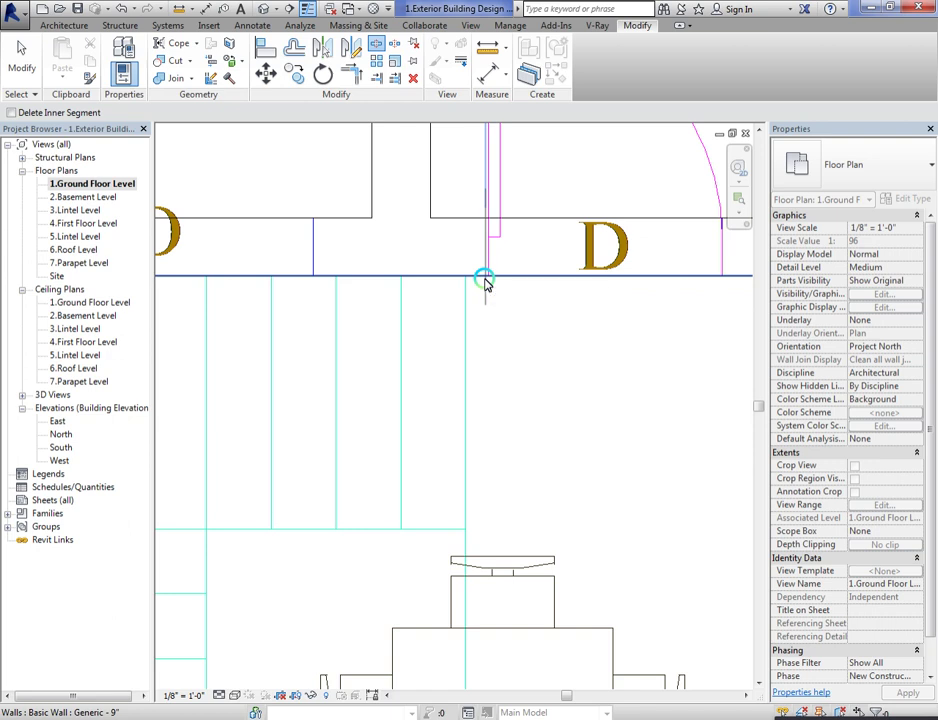
scroll(484, 283, up, 3)
click(491, 265)
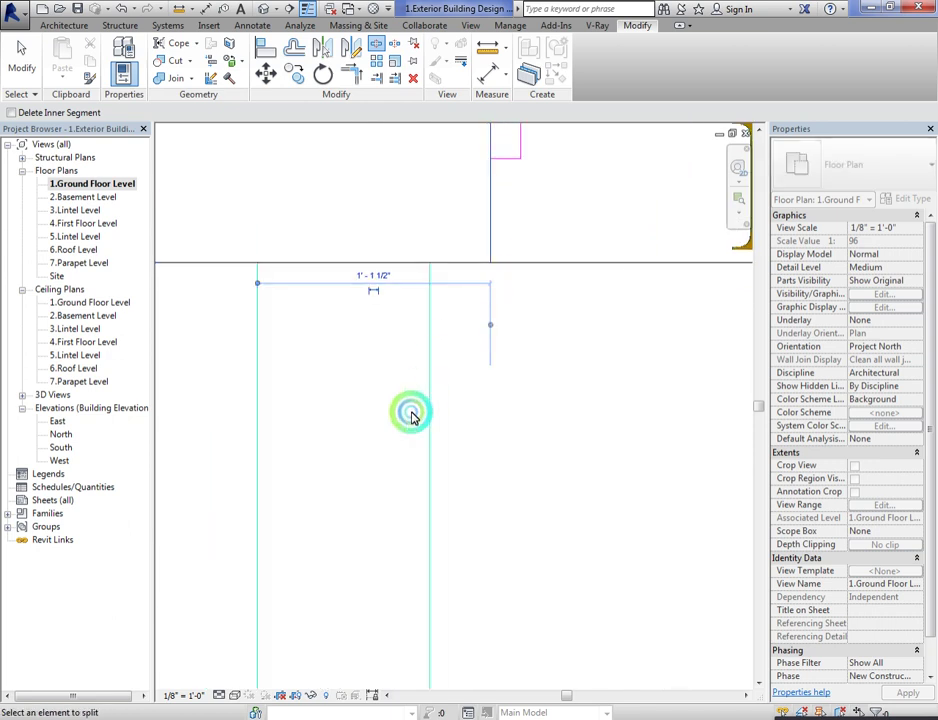
scroll(410, 416, down, 3)
scroll(617, 373, up, 2)
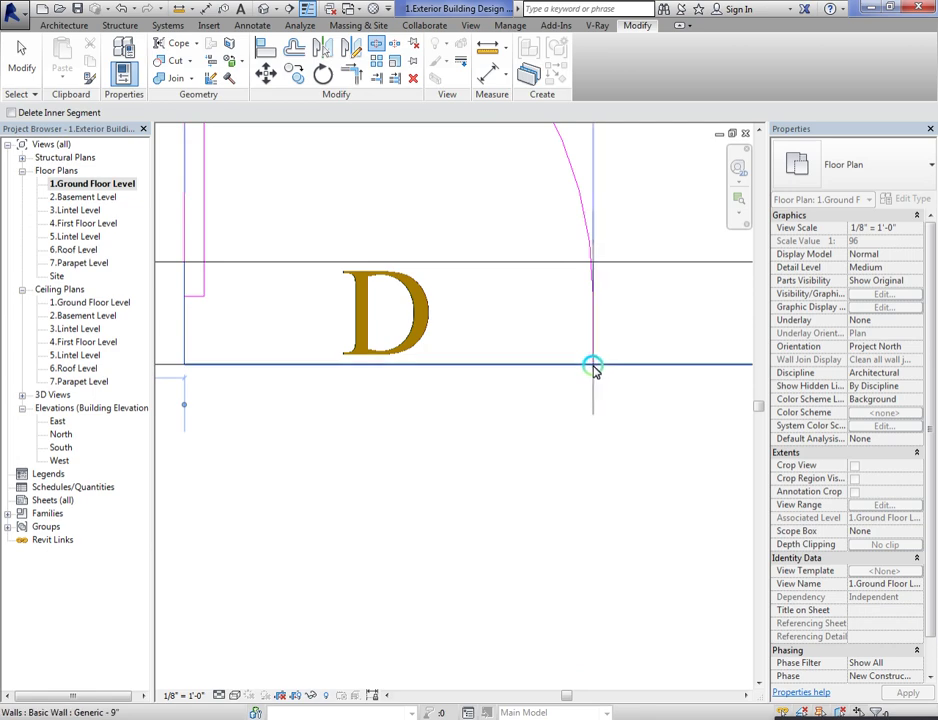
scroll(595, 375, up, 1)
scroll(606, 384, down, 2)
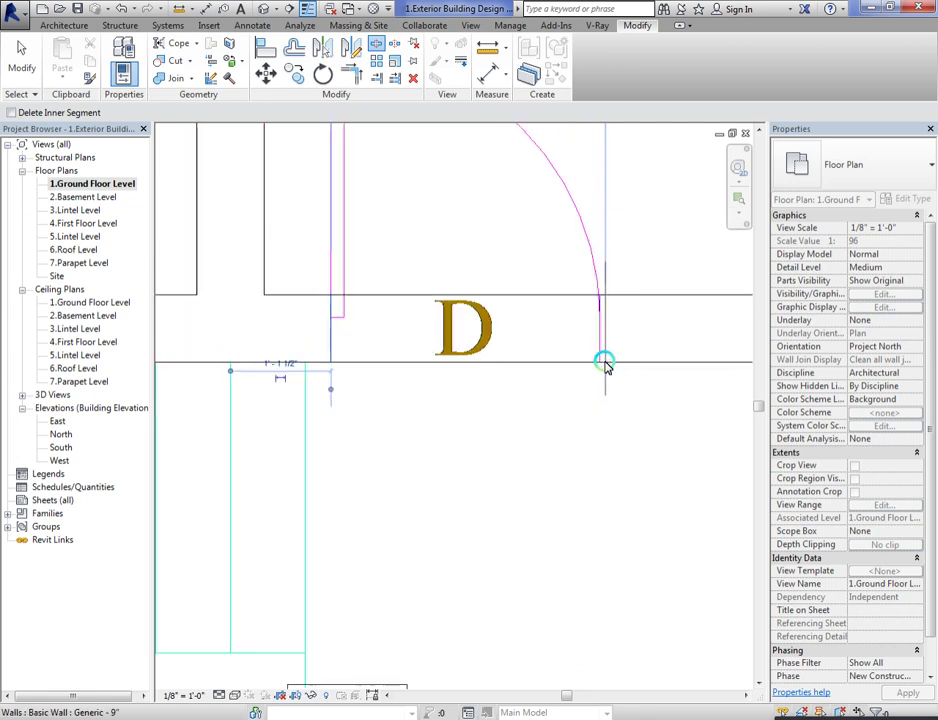
scroll(520, 272, down, 3)
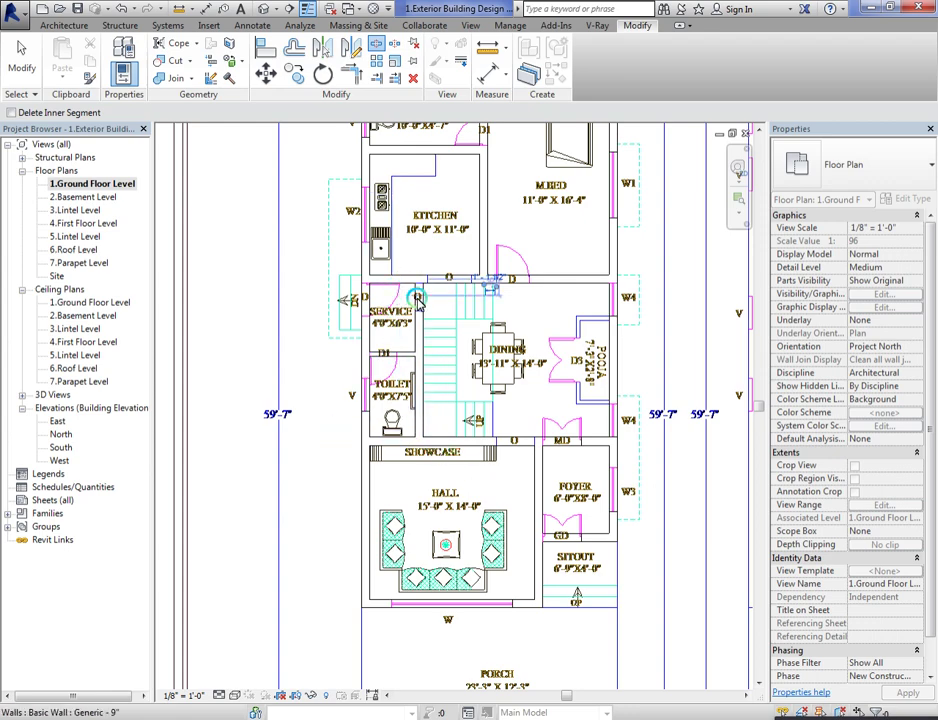
Step: Split the wall between the service area and the staircase at the lower end of opening O
scroll(417, 300, up, 5)
scroll(440, 222, up, 1)
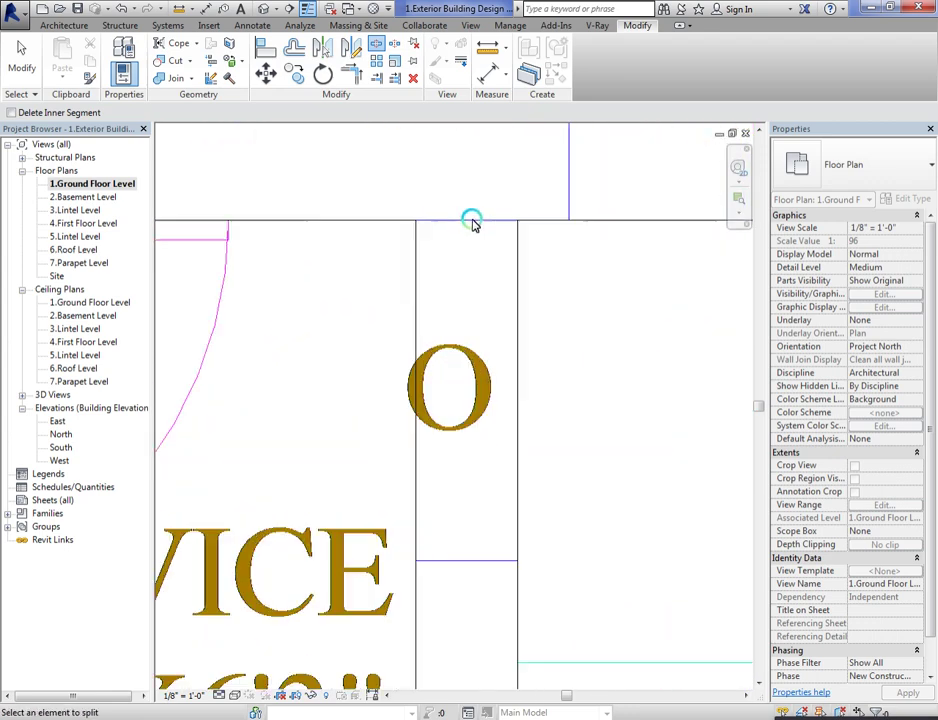
click(517, 561)
click(514, 232)
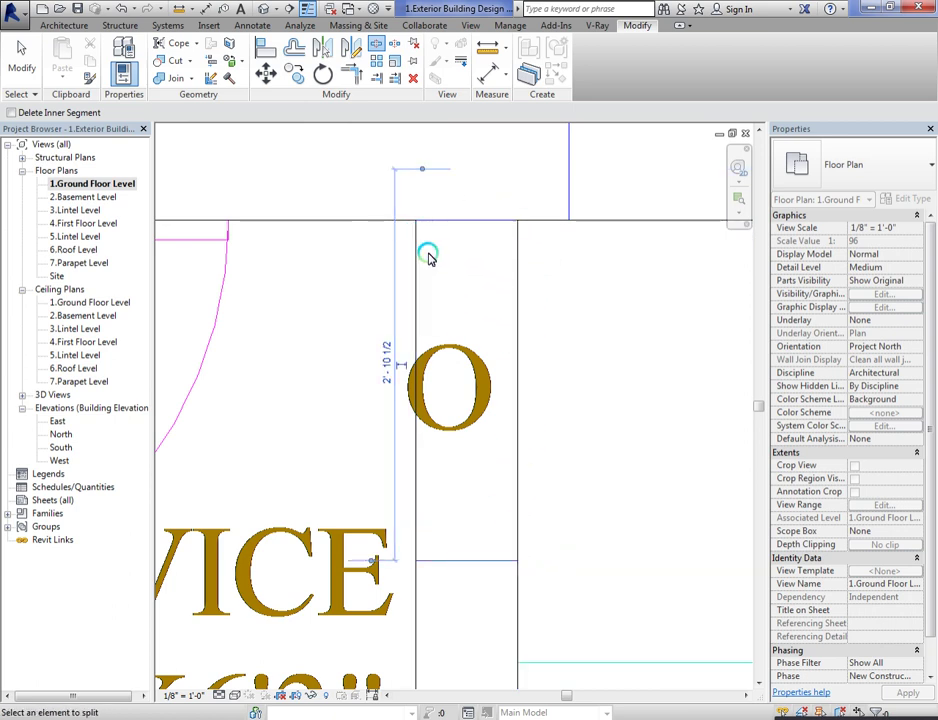
scroll(418, 256, down, 4)
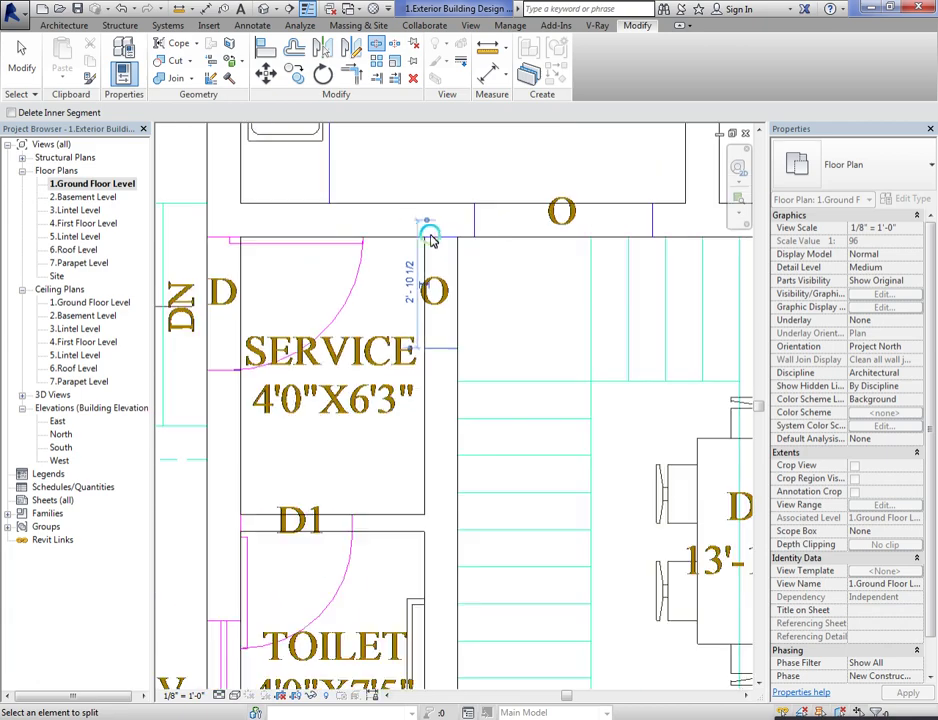
Step: Split the wall between the hall and the dining room at both edges of opening O beside the showcase
scroll(398, 243, down, 4)
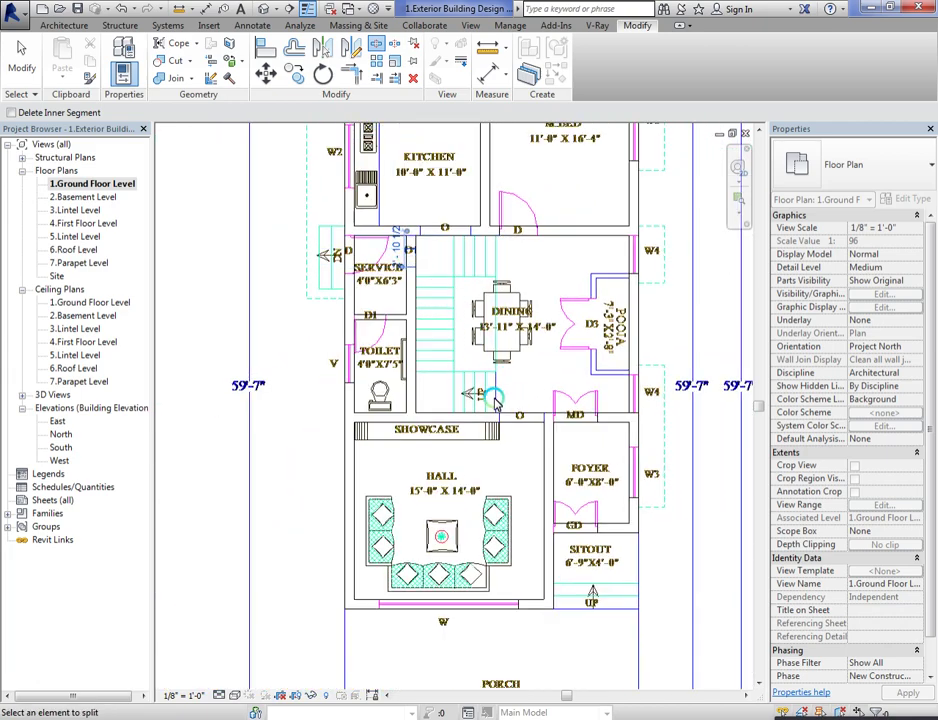
scroll(517, 421, up, 5)
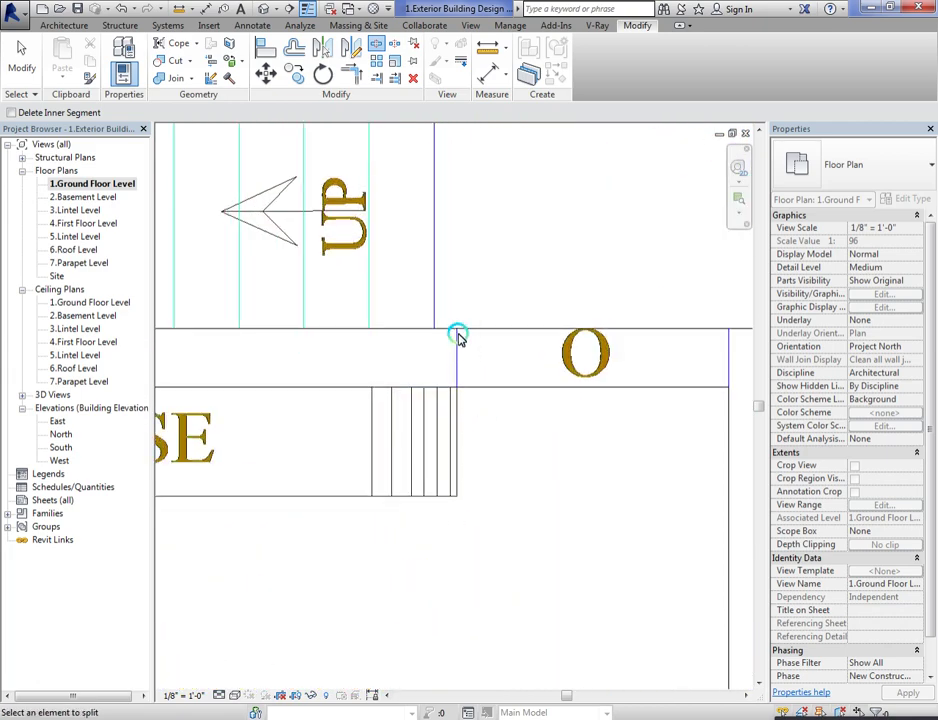
click(458, 329)
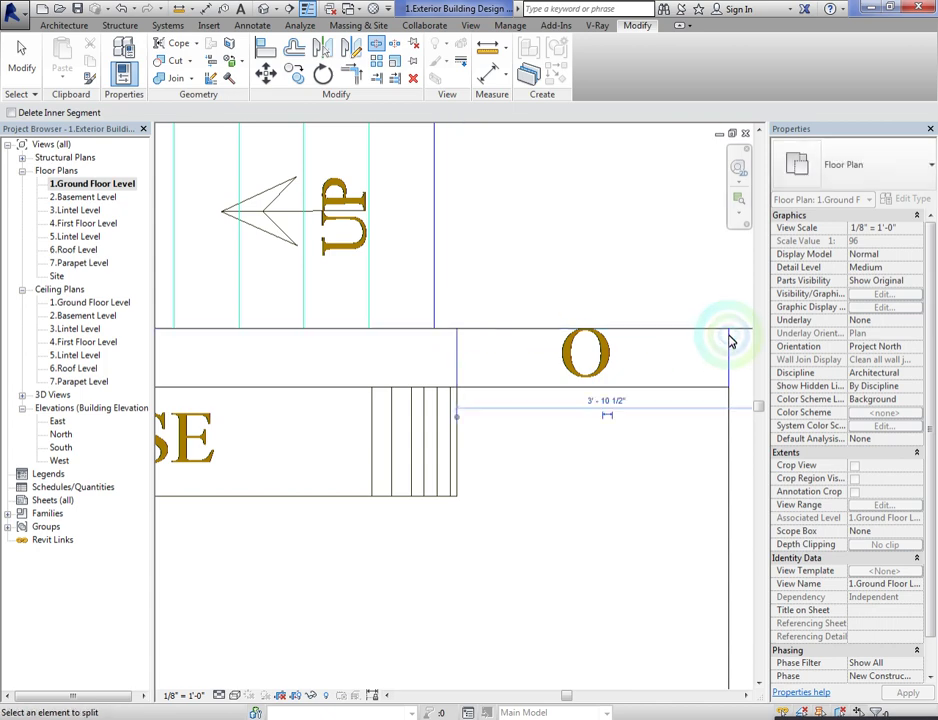
click(729, 330)
scroll(575, 325, down, 5)
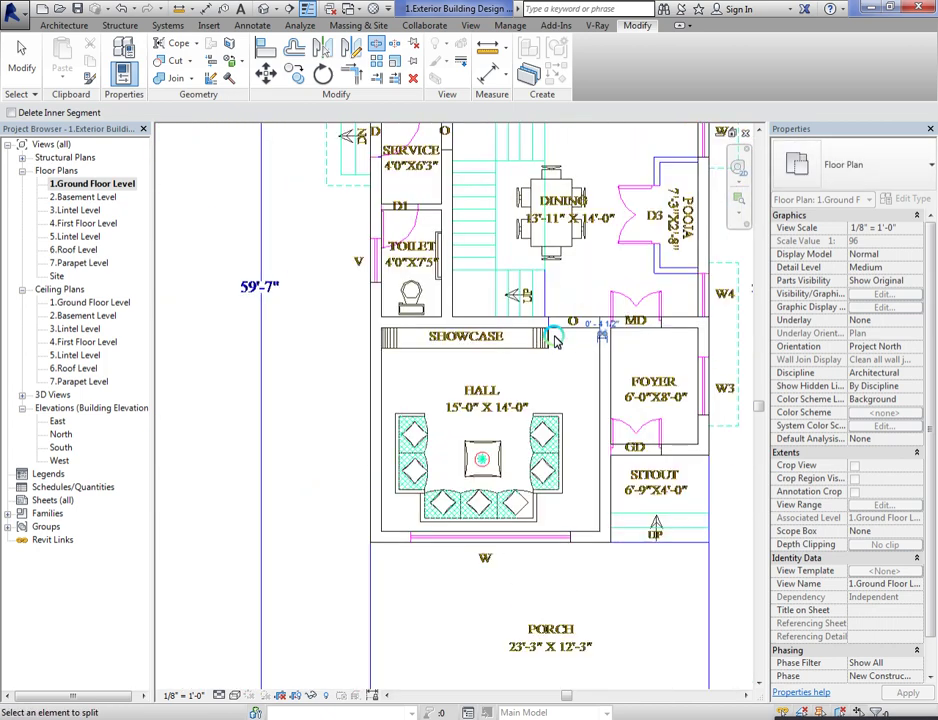
scroll(587, 449, down, 2)
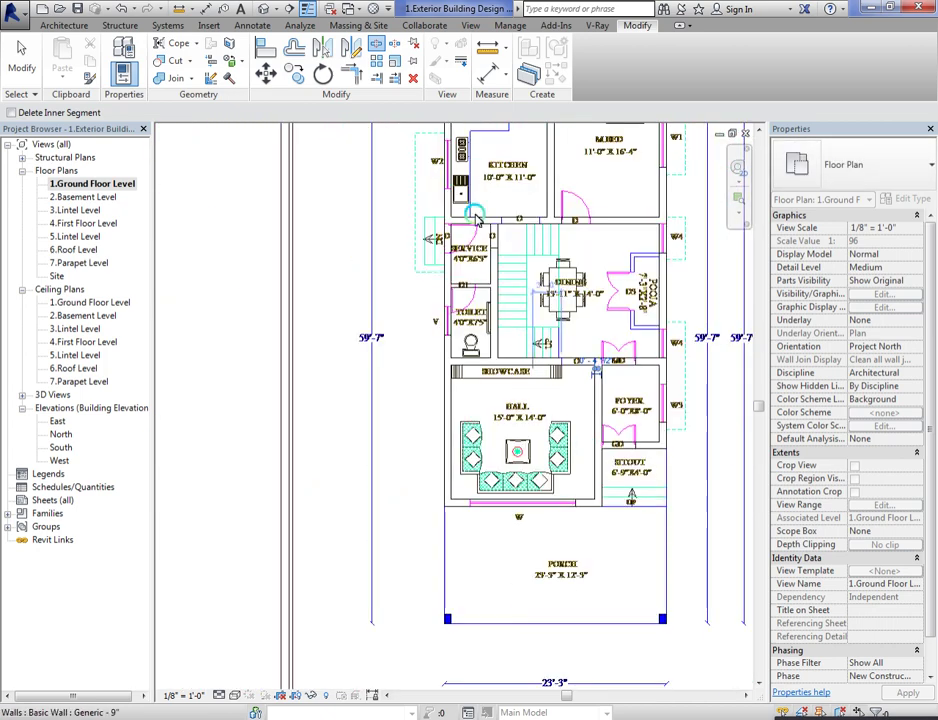
Step: Split the wall between the kitchen and the staircase at both ends of opening O
scroll(476, 218, up, 8)
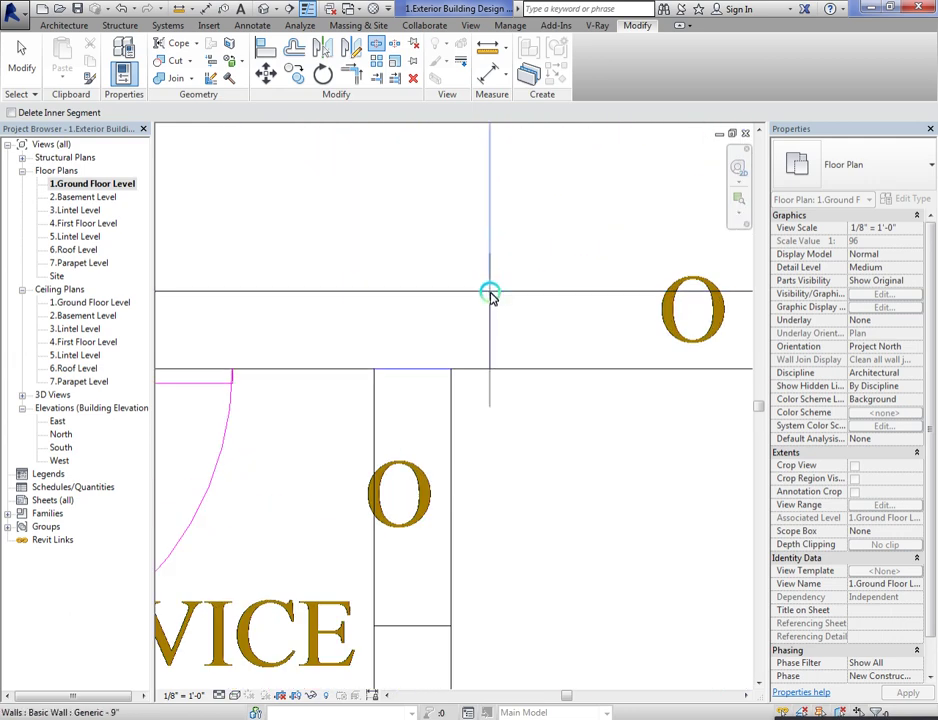
scroll(391, 368, down, 4)
scroll(557, 360, up, 5)
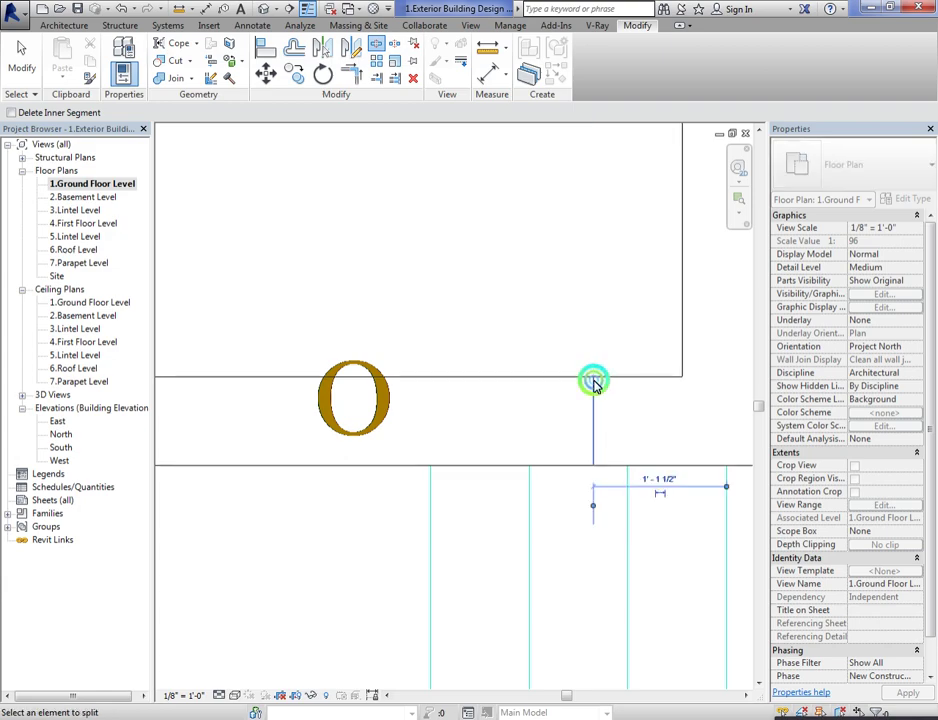
scroll(593, 380, down, 6)
scroll(550, 535, up, 5)
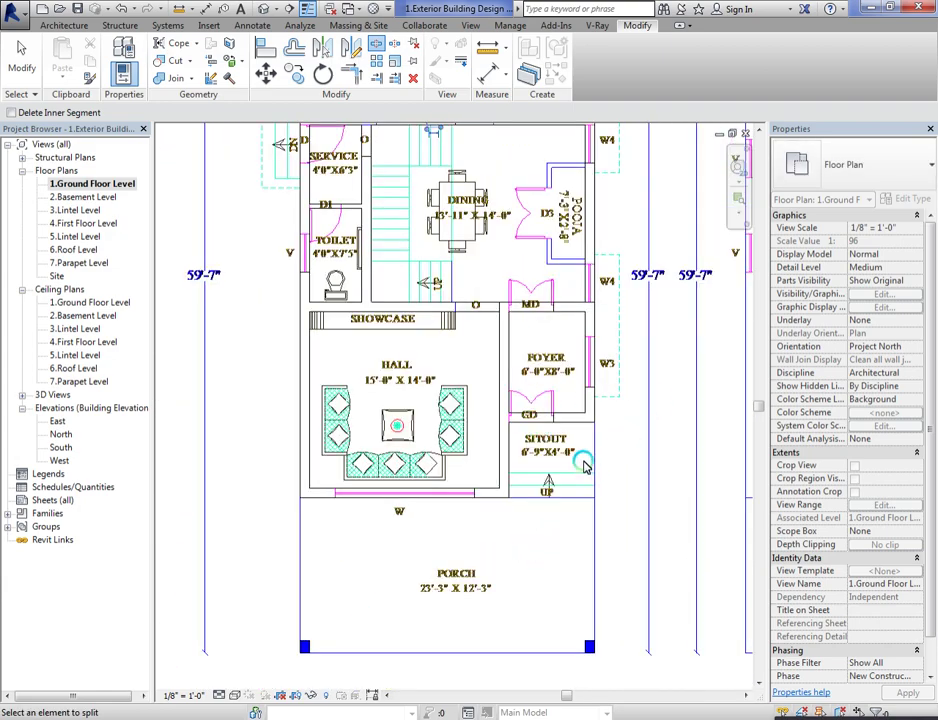
Step: Split the wall between the foyer and the sitout at the hall-side edge of the GD door opening
scroll(584, 465, up, 2)
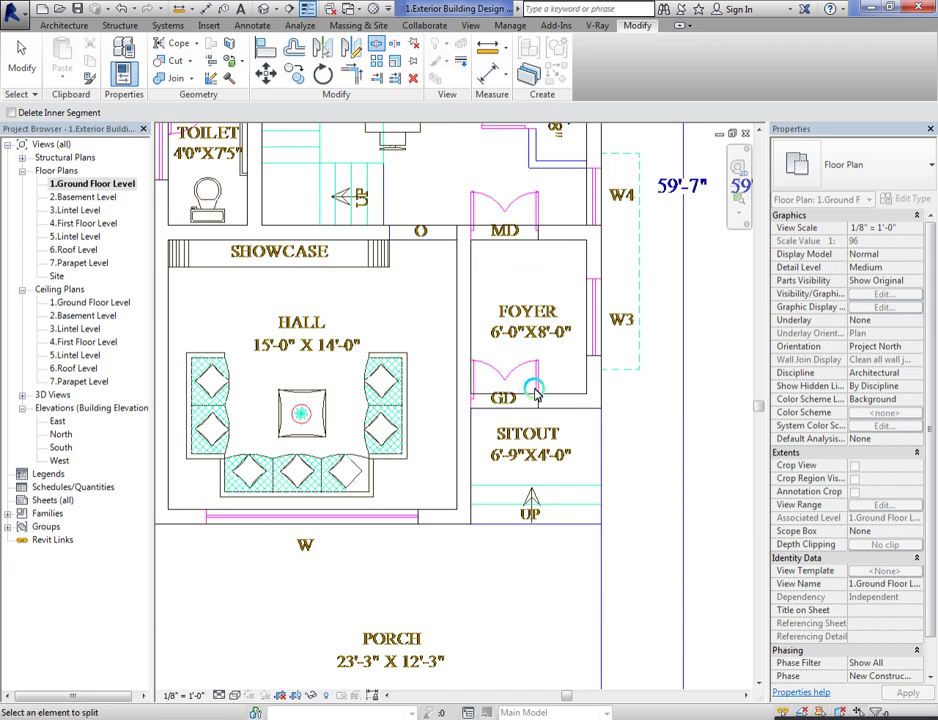
key(Escape)
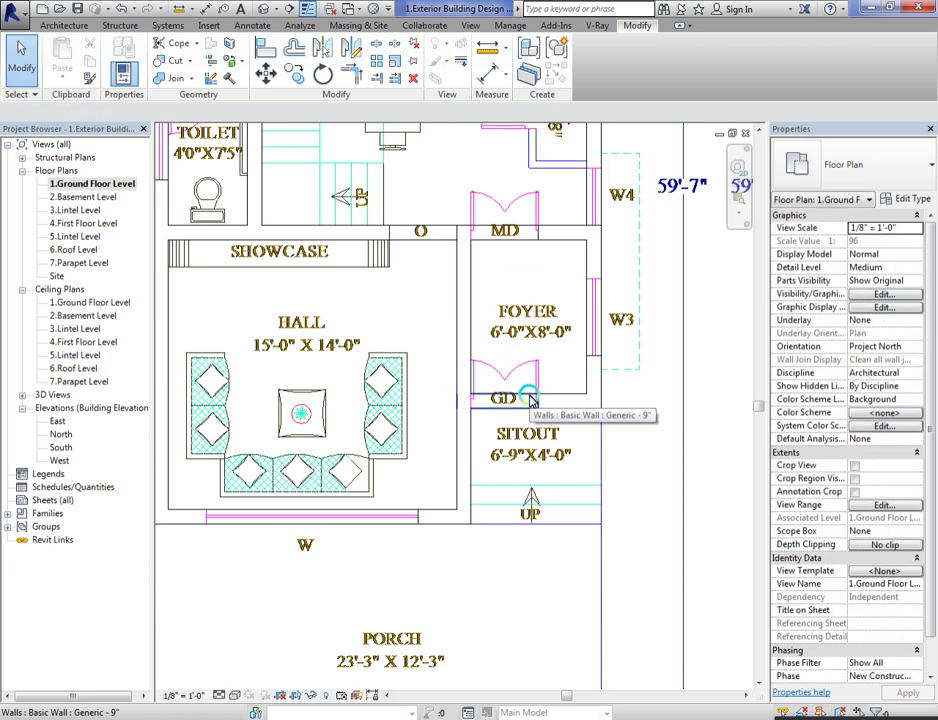
key(s)
key(l)
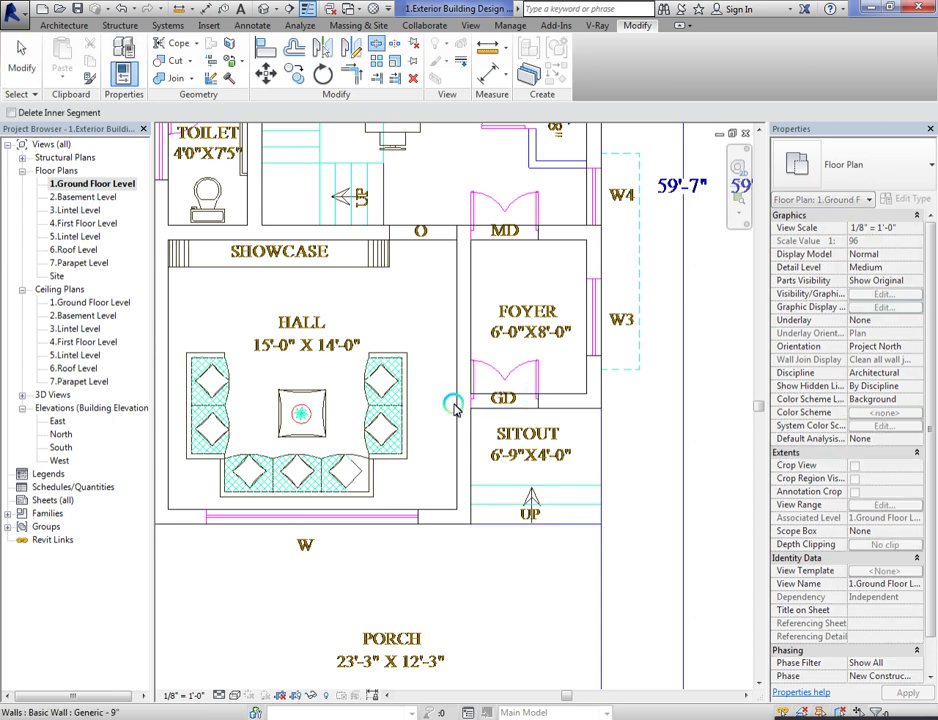
scroll(463, 402, up, 4)
scroll(465, 400, up, 3)
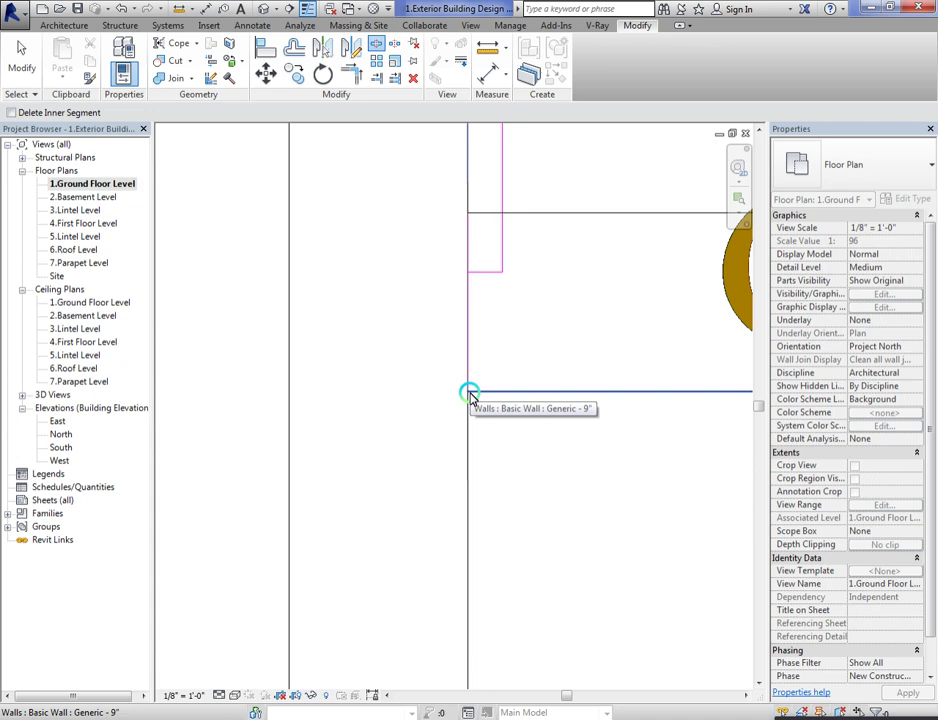
scroll(472, 396, up, 5)
key(Escape)
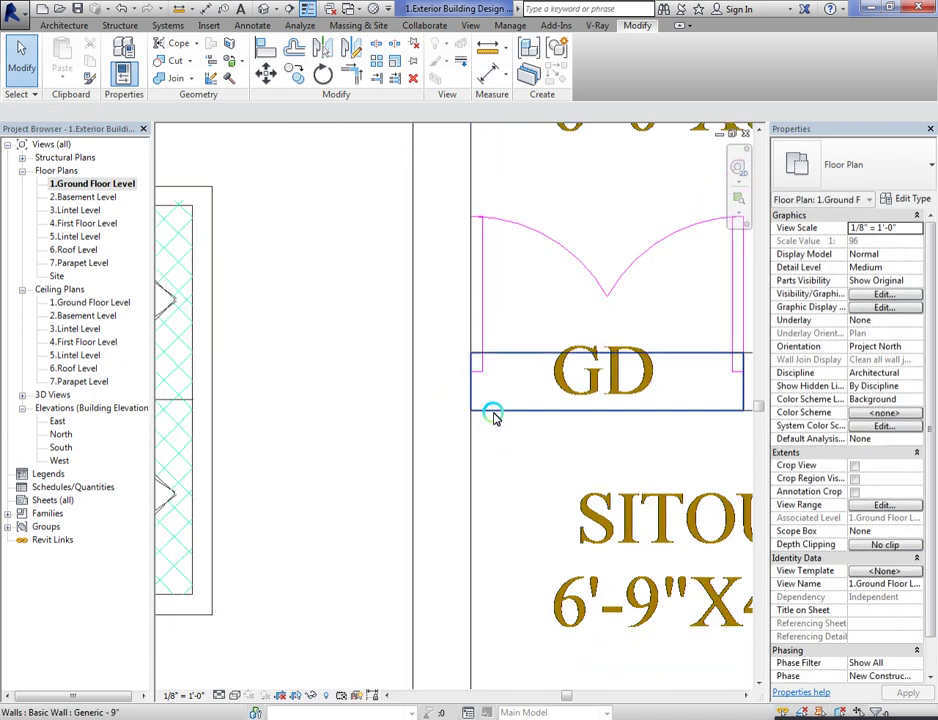
Step: Open the default 3D view and orbit the house to see its back and left sides
scroll(494, 407, down, 5)
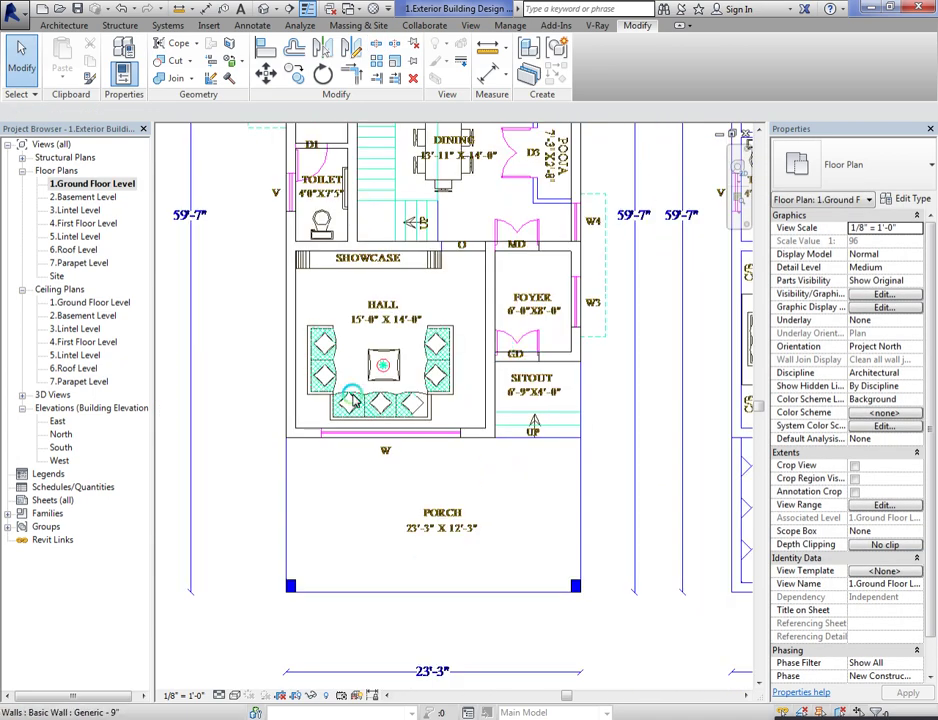
click(265, 9)
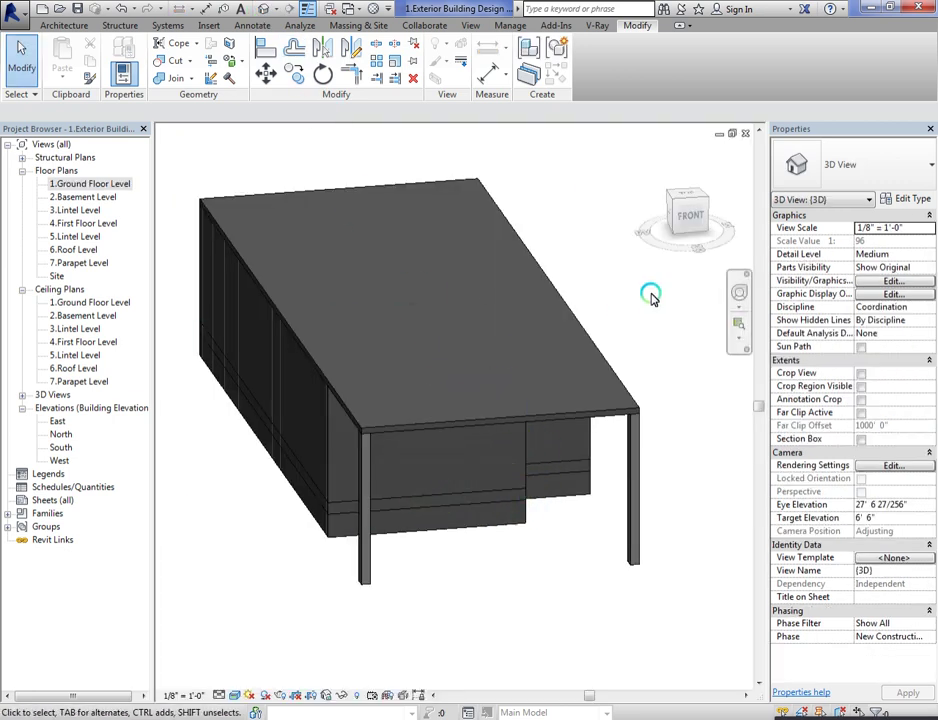
mouse_move(682, 215)
mouse_down()
mouse_move(166, 198)
mouse_move(320, 242)
mouse_up()
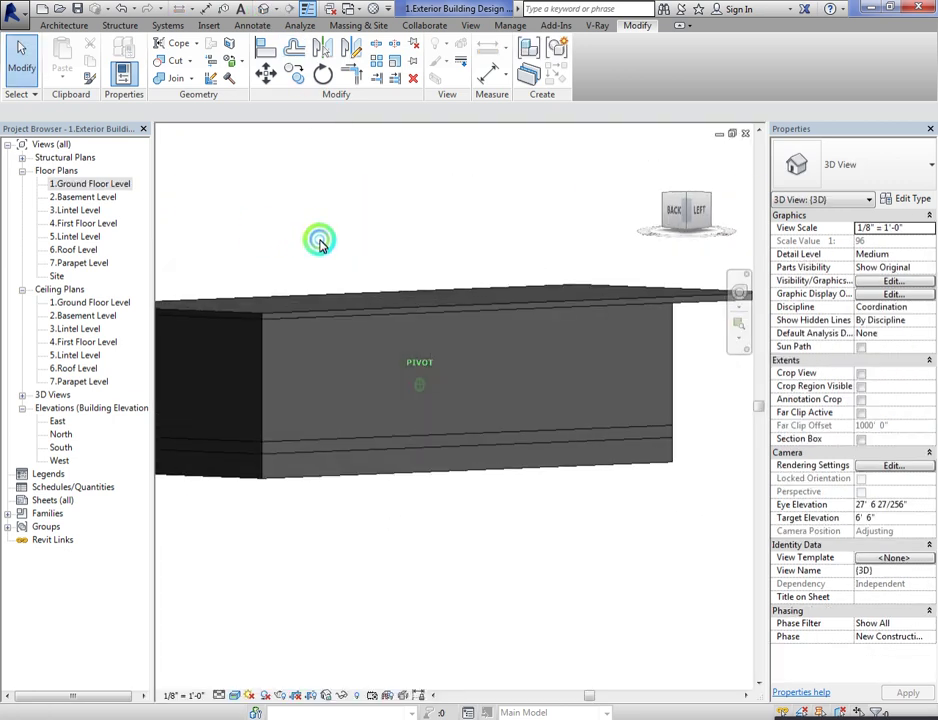
Step: Try the Hidden Line, Wireframe and Consistent Colors visual styles in the 3D view, and set it back to Realistic
click(234, 695)
click(291, 622)
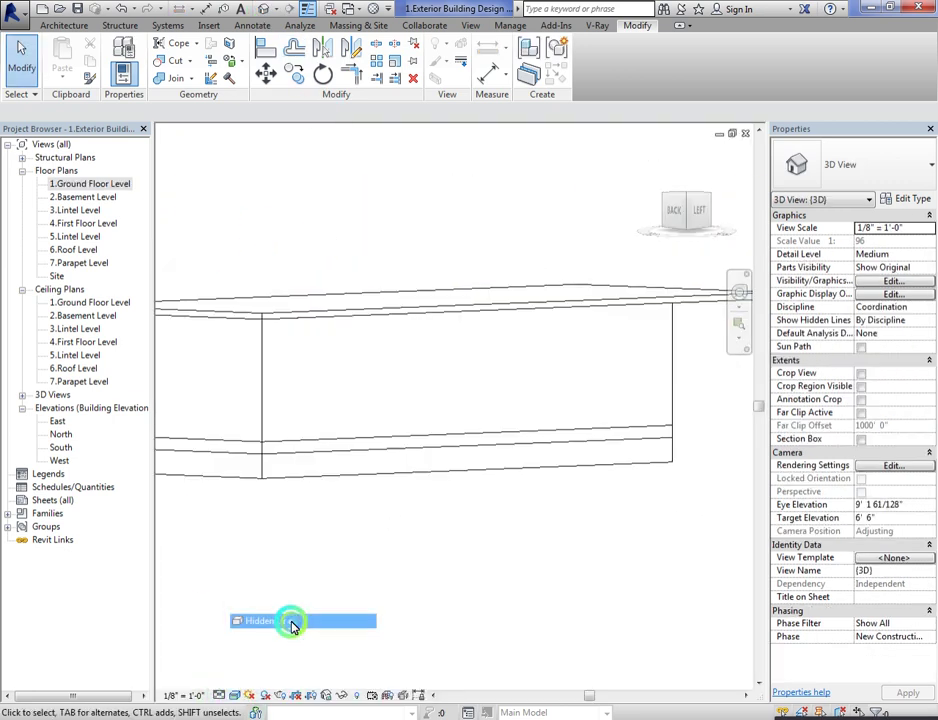
click(240, 694)
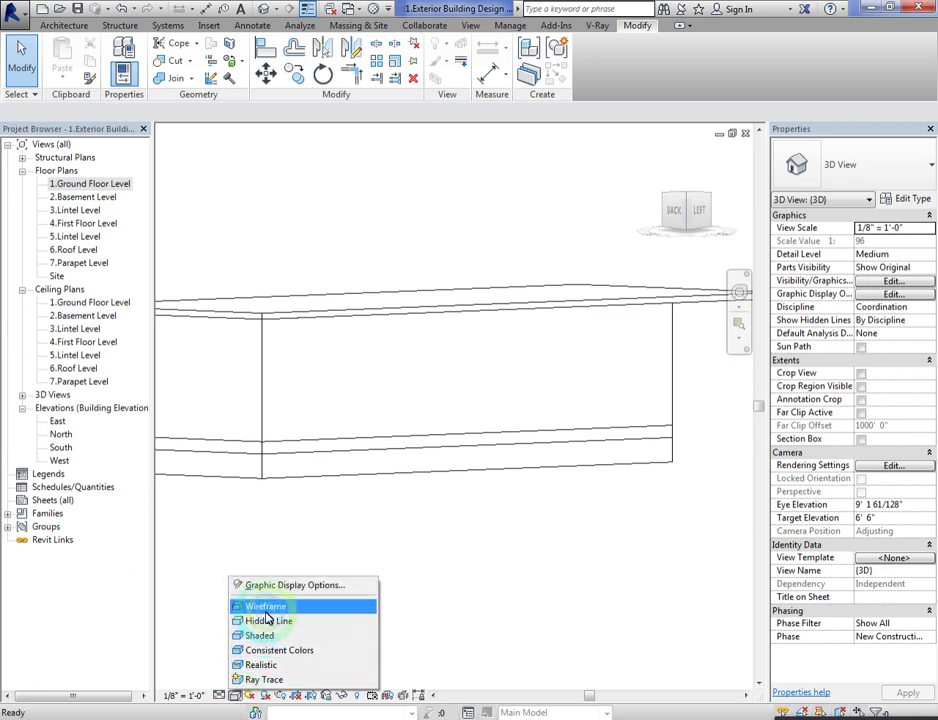
click(265, 608)
click(235, 697)
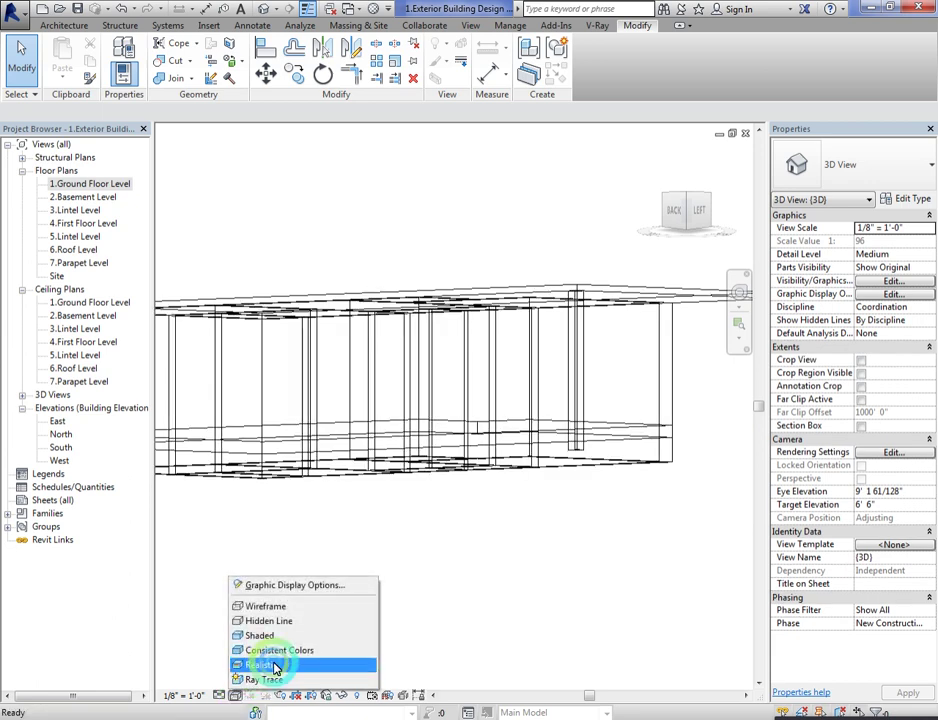
click(278, 655)
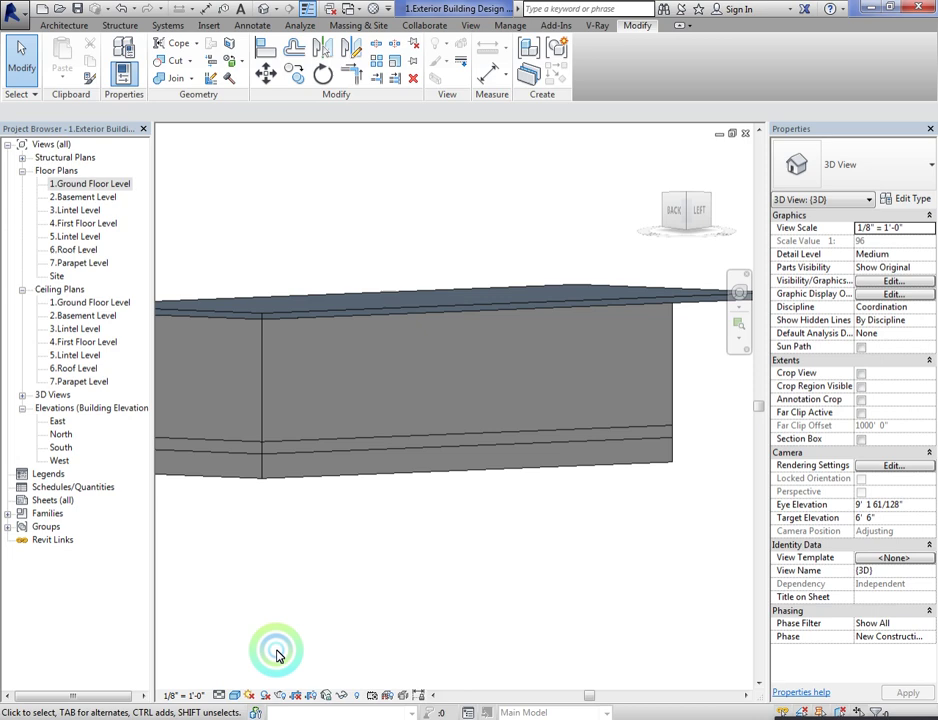
click(240, 697)
click(322, 667)
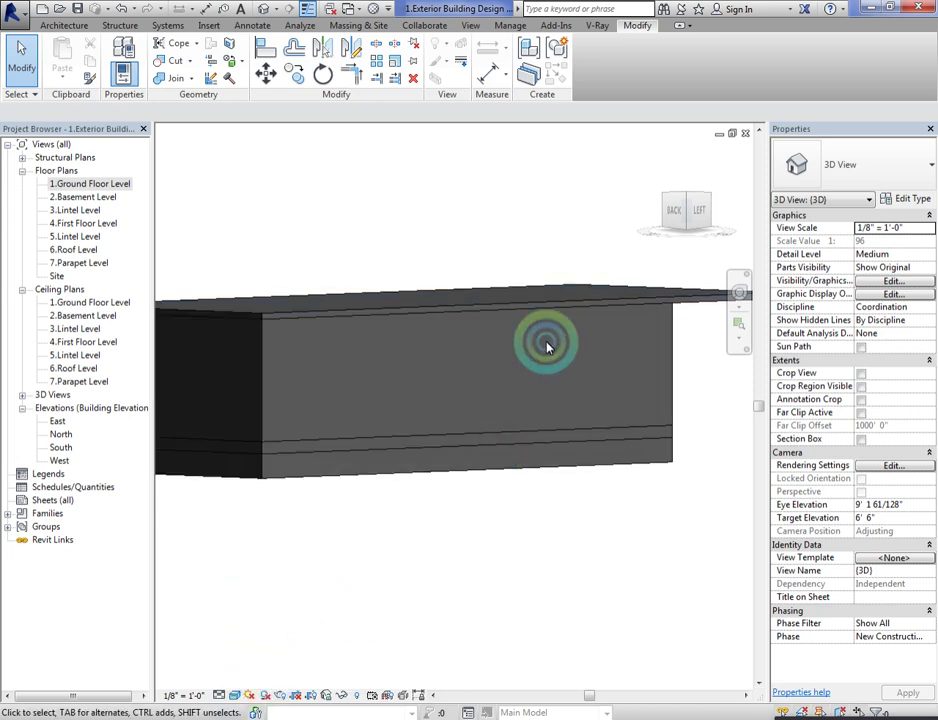
Step: Temporarily hide the roof soffit slab covering the house in the 3D view
mouse_move(684, 222)
mouse_down()
mouse_move(503, 232)
mouse_move(423, 289)
mouse_move(377, 228)
mouse_move(366, 234)
mouse_up()
click(356, 316)
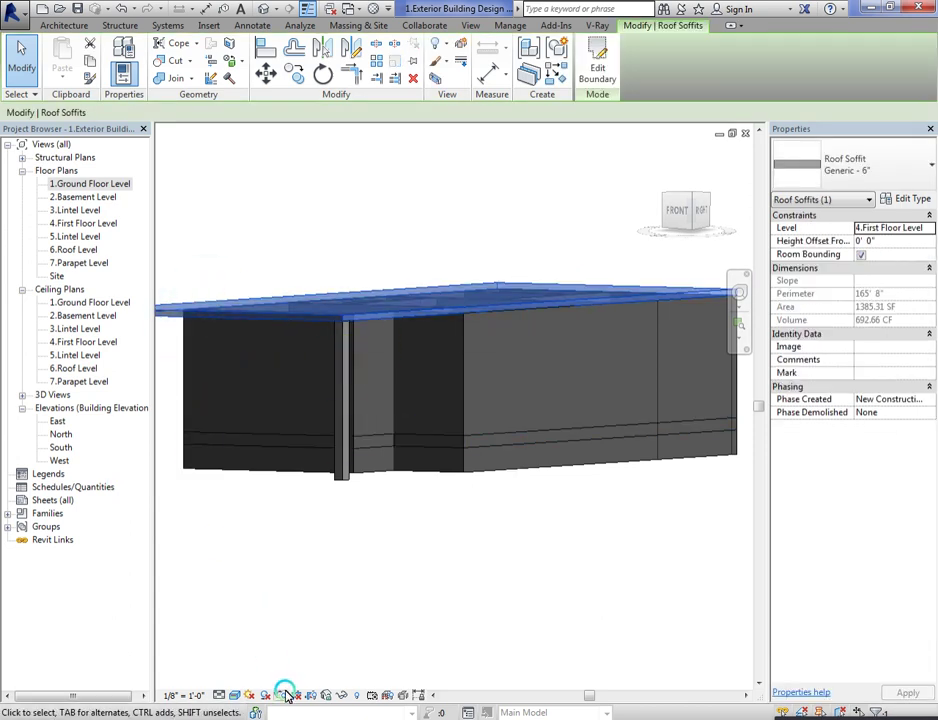
click(341, 697)
click(480, 662)
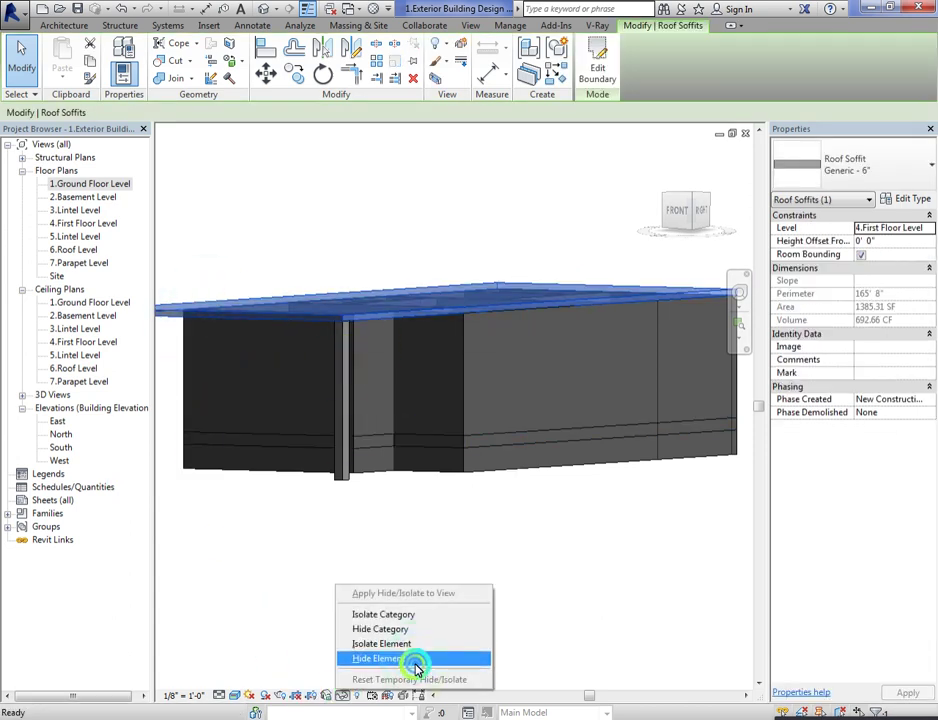
click(487, 614)
Step: From the front view, select the wall segment at the GD door opening and start adjusting its top edge
click(635, 245)
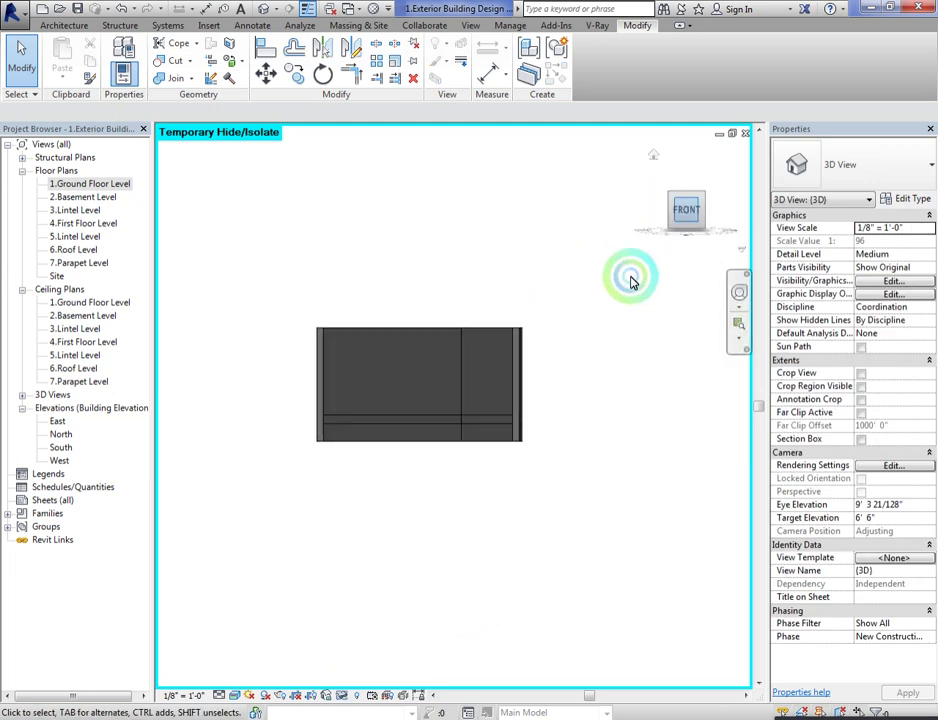
click(548, 304)
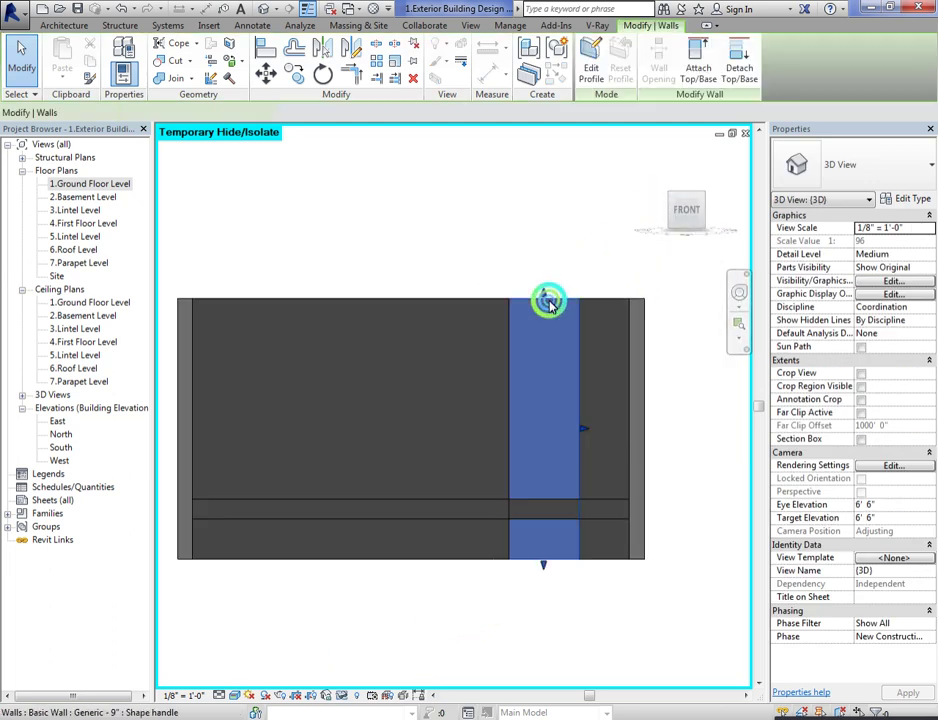
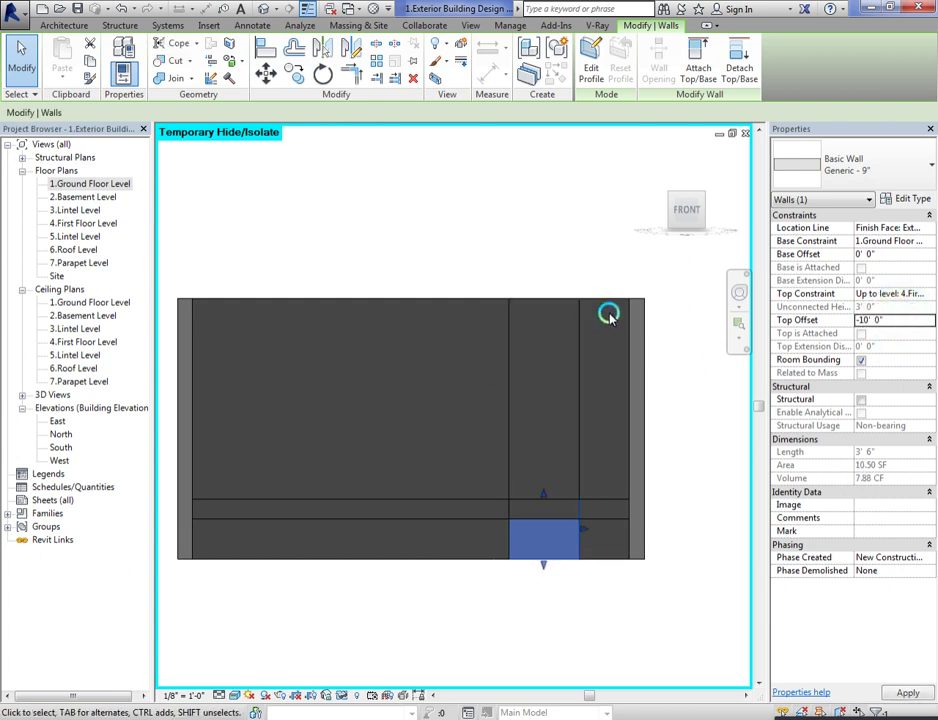
Step: Set the base offset of the wall segment at the front GD door opening to 10' 0"
key(Escape)
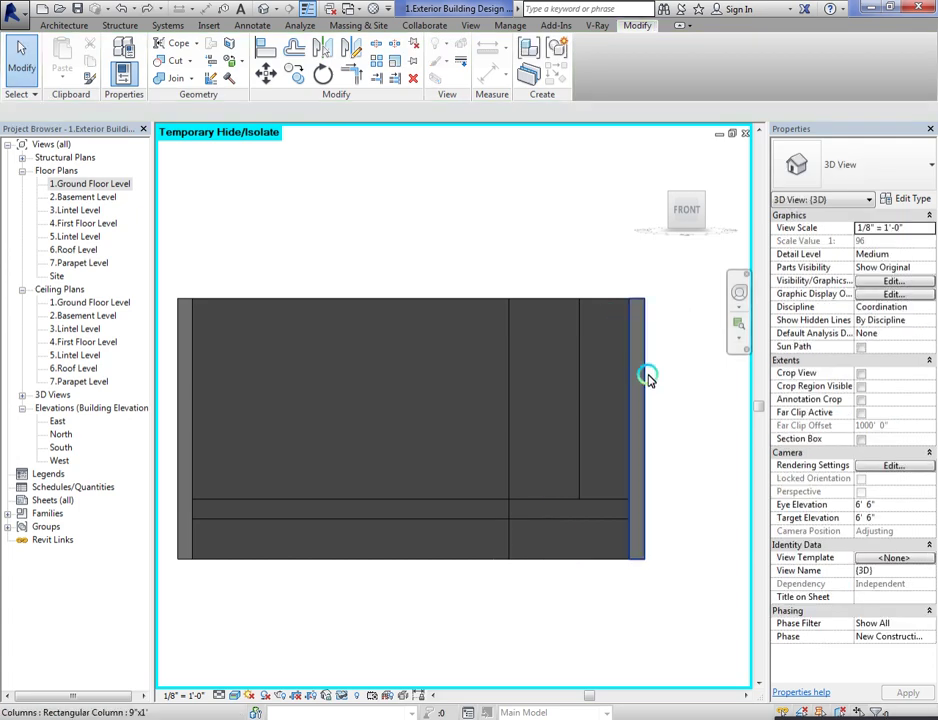
click(555, 301)
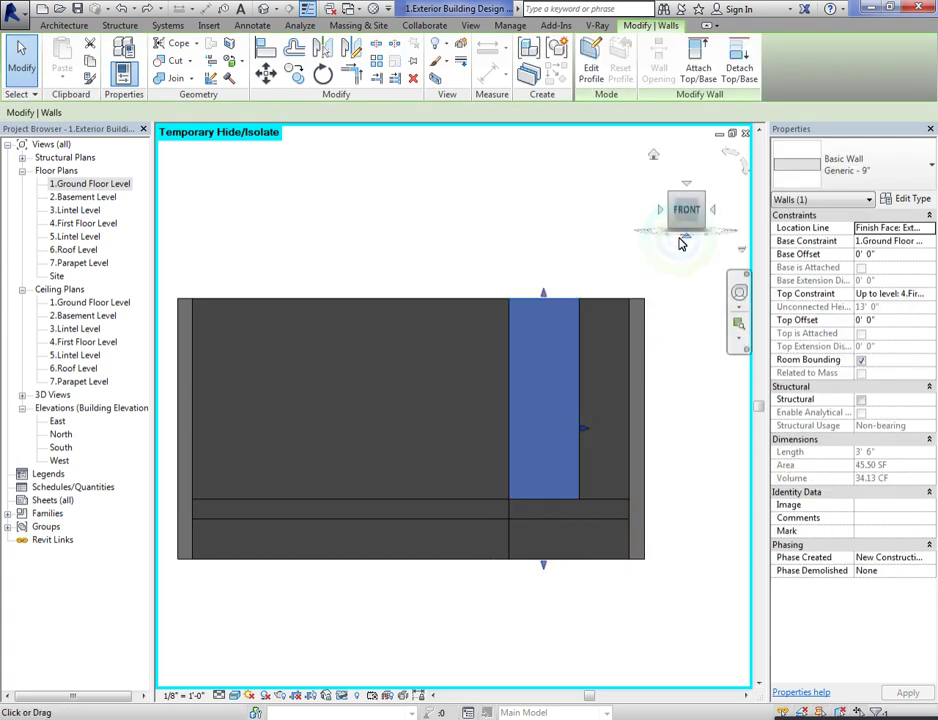
click(697, 385)
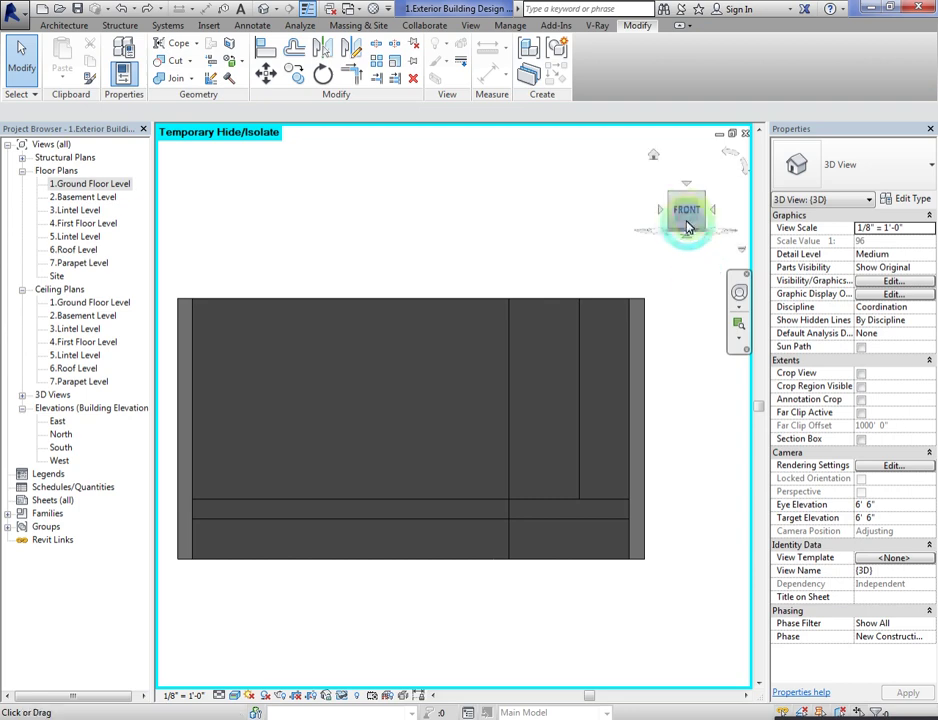
drag(687, 222, 655, 238)
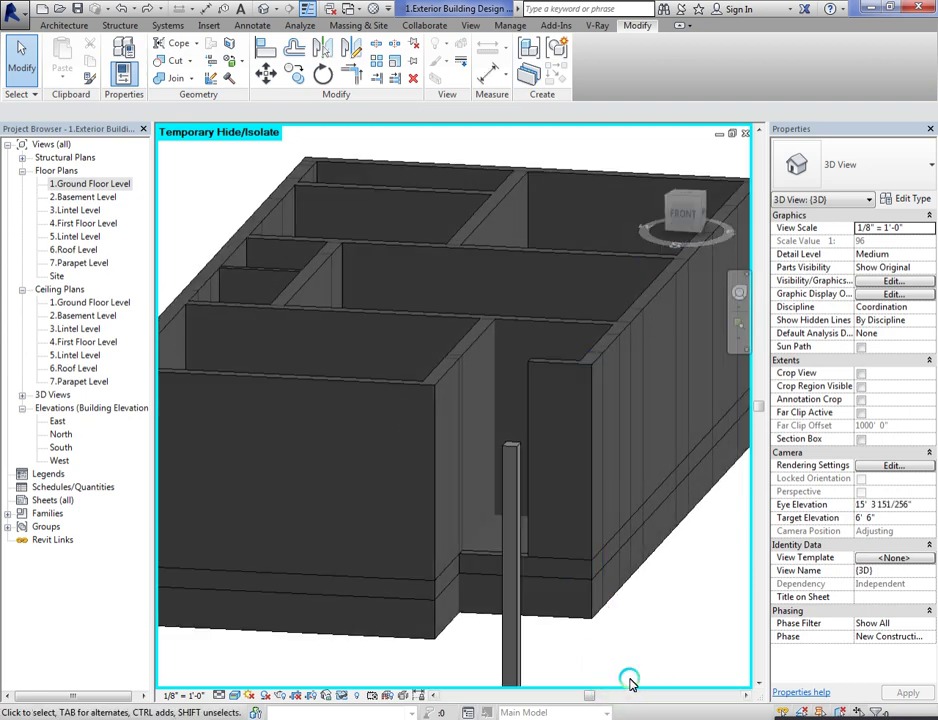
click(503, 356)
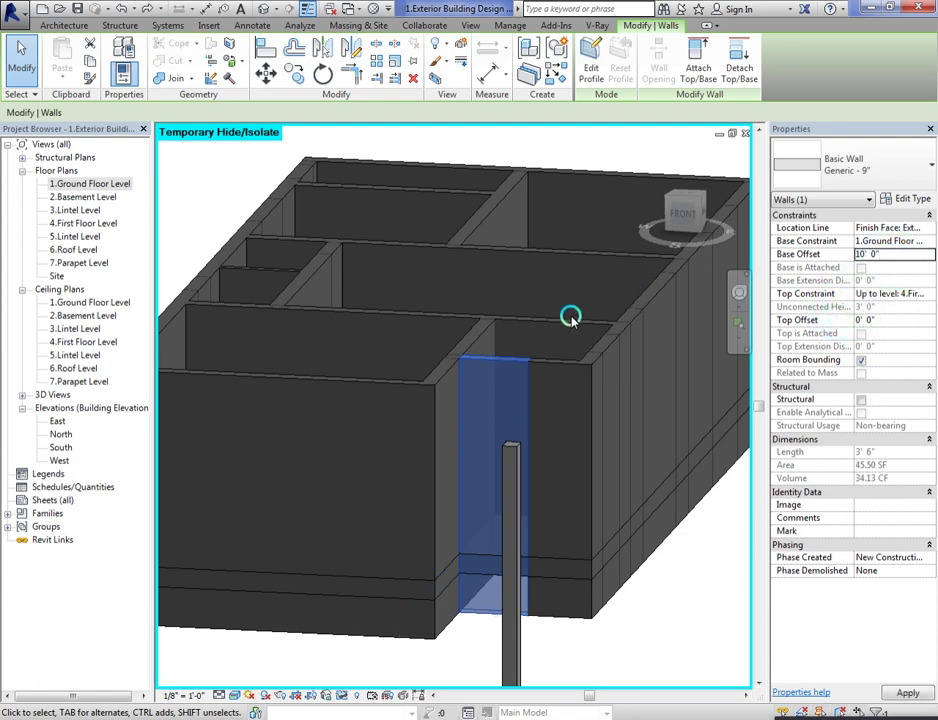
key(Return)
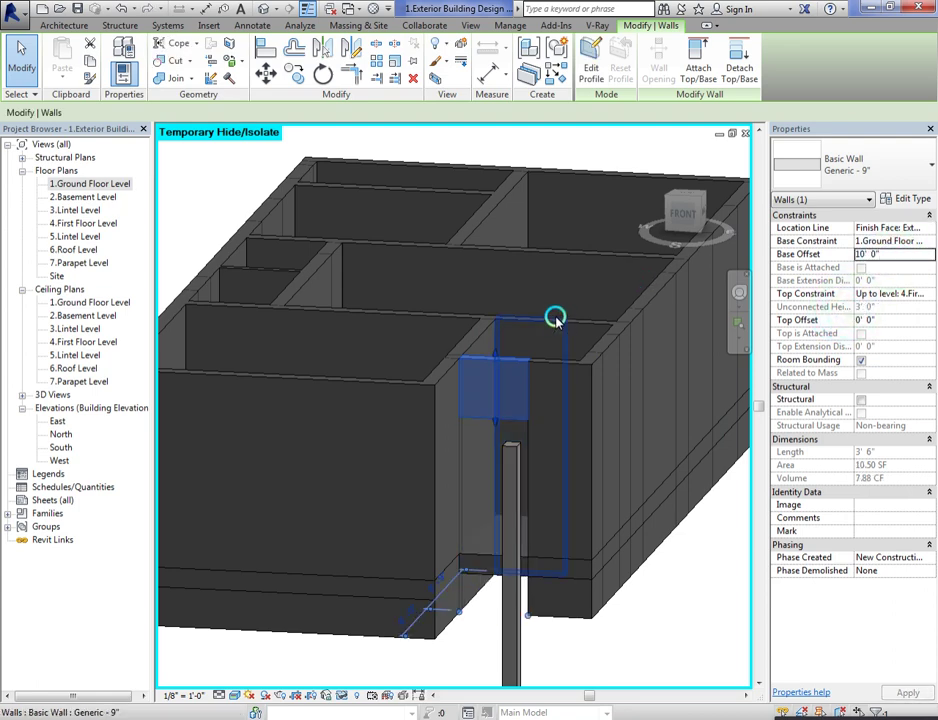
Step: From the front view, copy the raised wall segment 10' straight down to fill the wall base below the front door opening
click(688, 214)
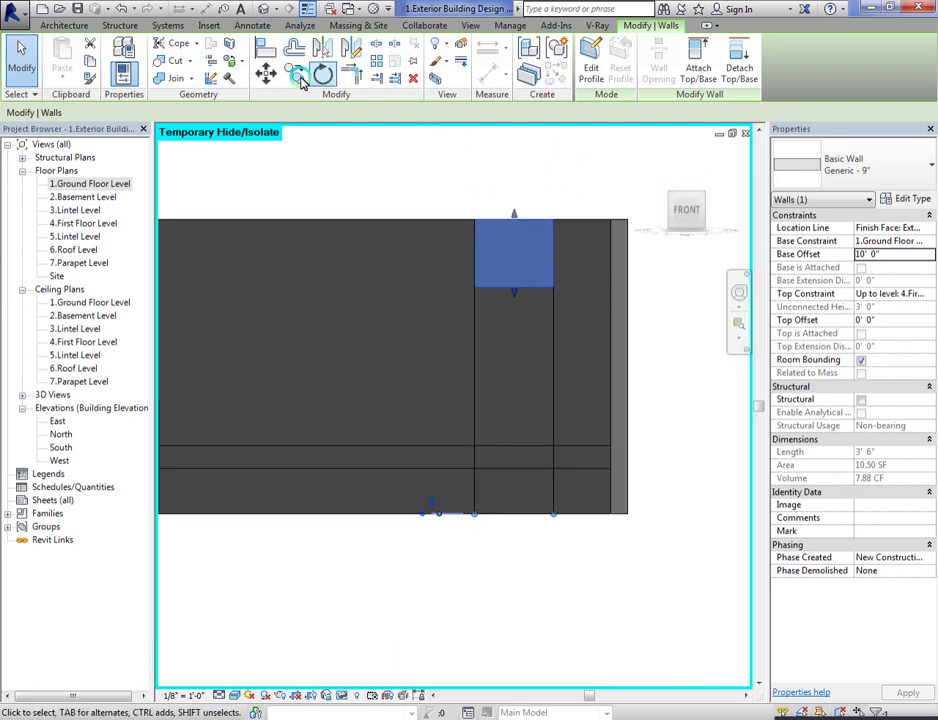
click(296, 75)
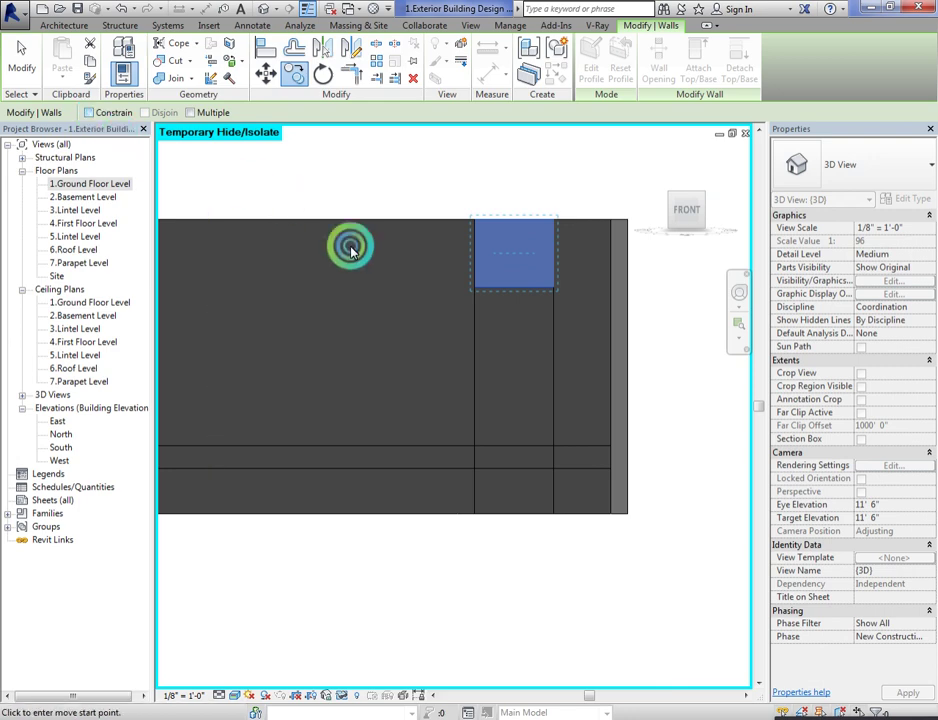
click(475, 283)
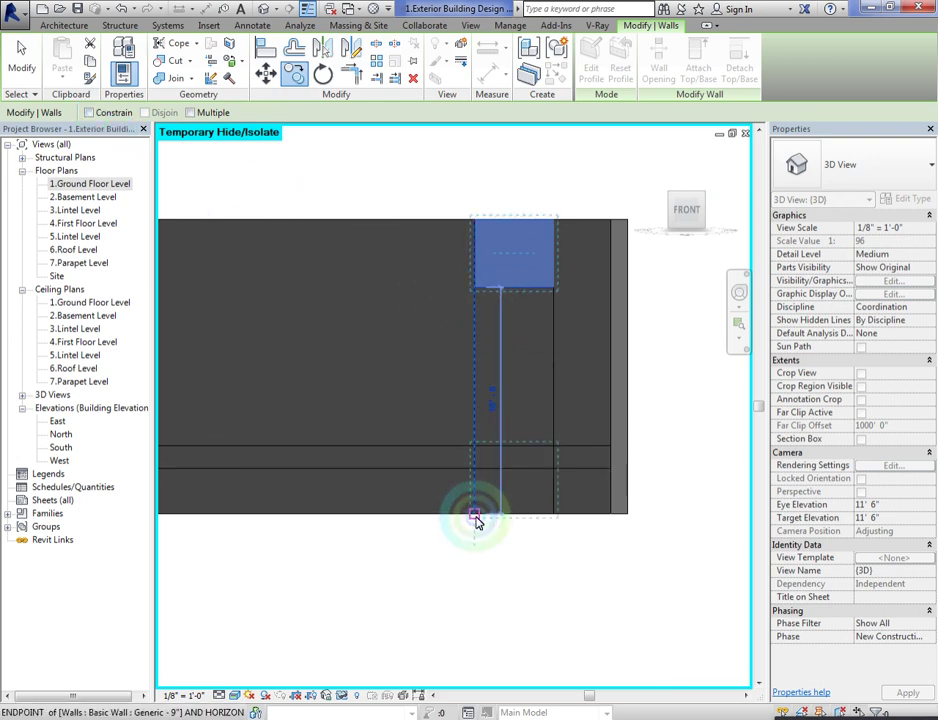
click(476, 517)
click(613, 569)
Step: Set the base offset of the 3' 6" interior wall segment directly behind the entrance to 10' 0"
drag(688, 212, 707, 199)
scroll(507, 400, down, 2)
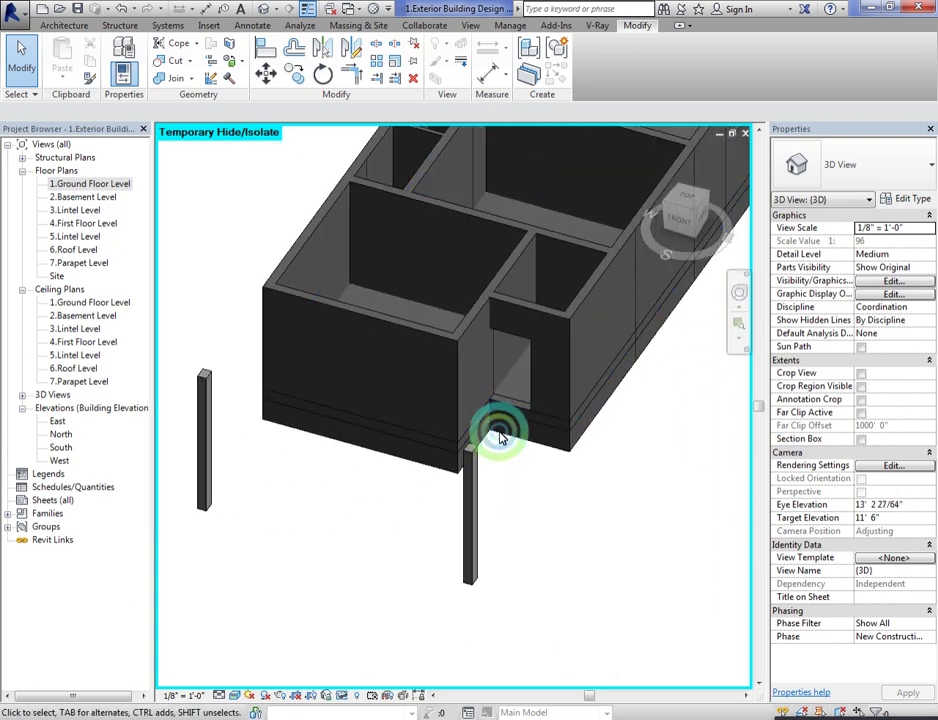
scroll(588, 204, up, 3)
click(531, 276)
click(739, 323)
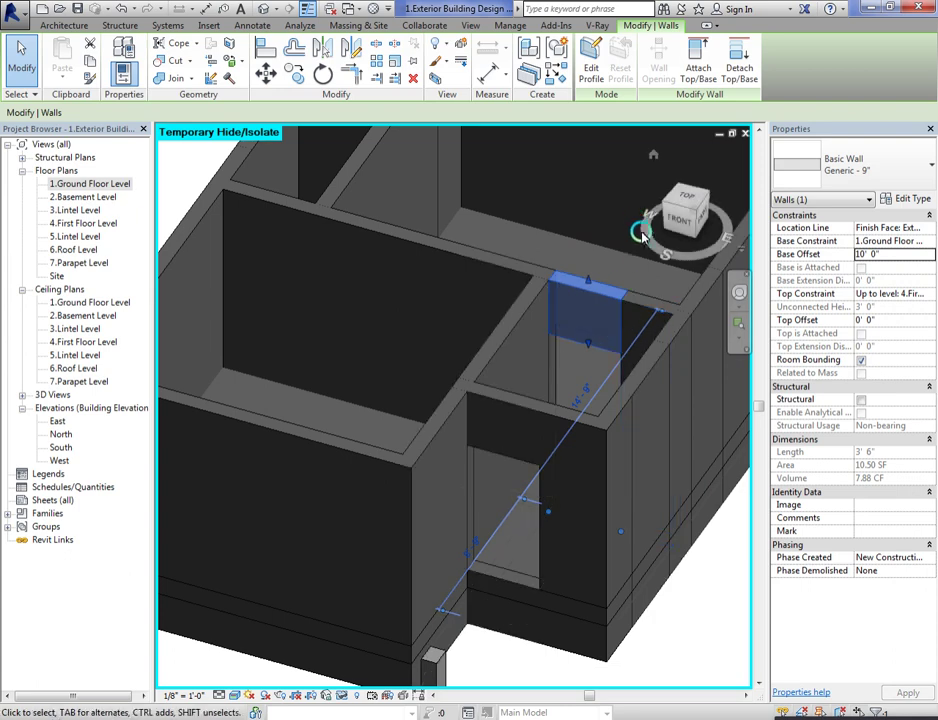
Step: From the front view, copy that interior segment straight down so its top meets the floor line below the door opening
click(675, 226)
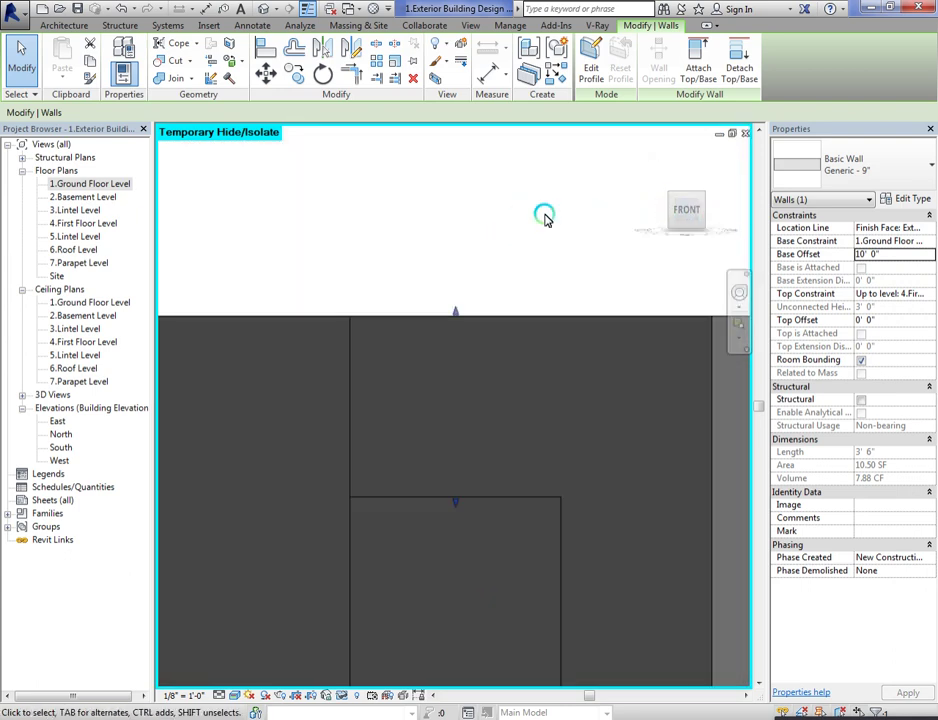
click(293, 74)
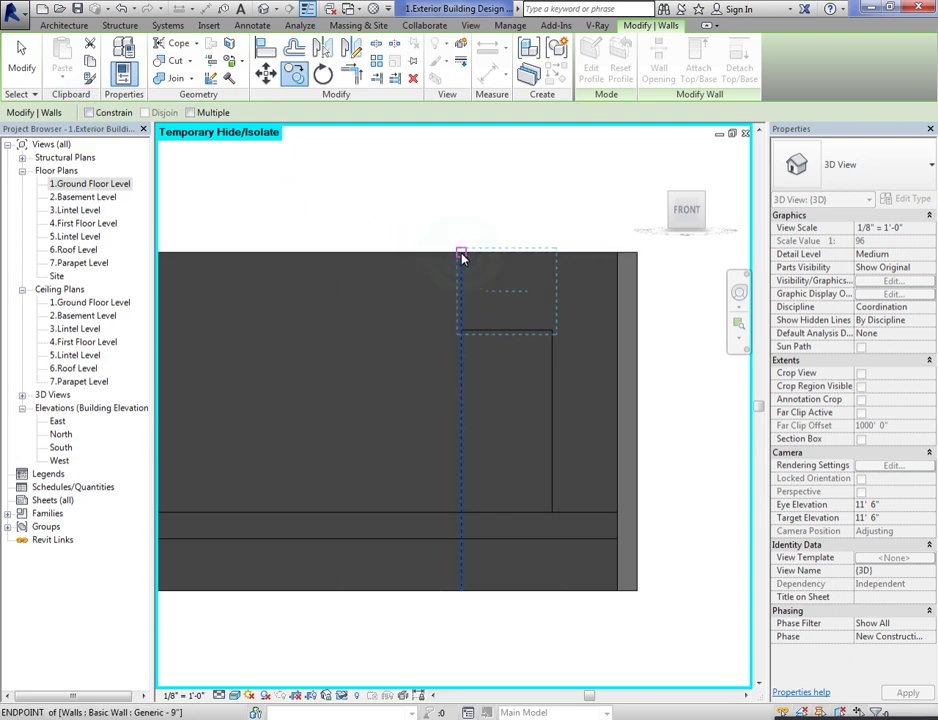
drag(460, 253, 461, 512)
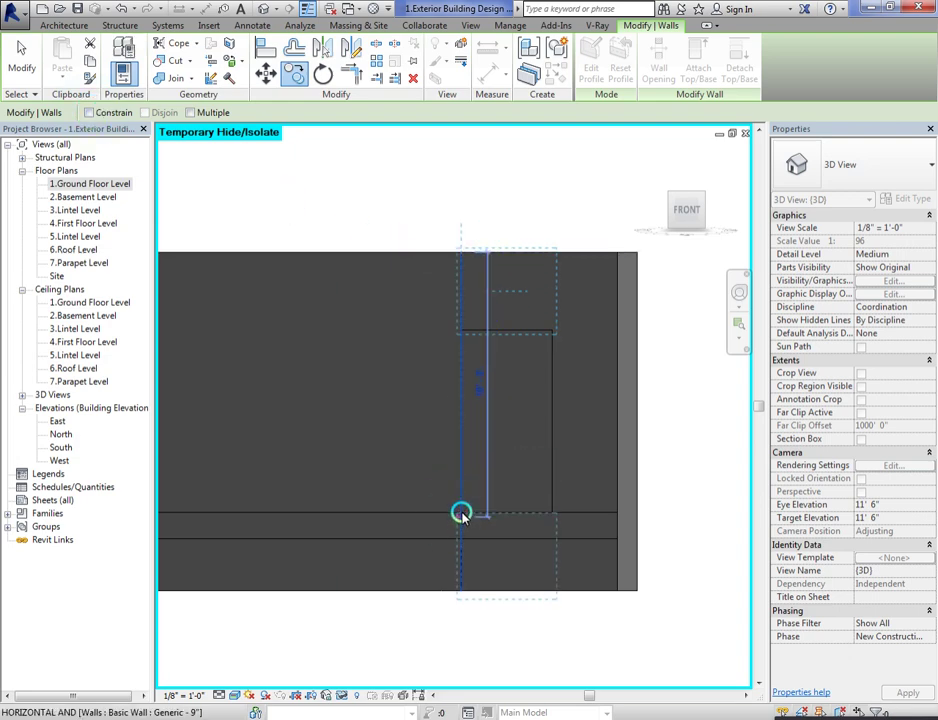
click(461, 512)
click(708, 448)
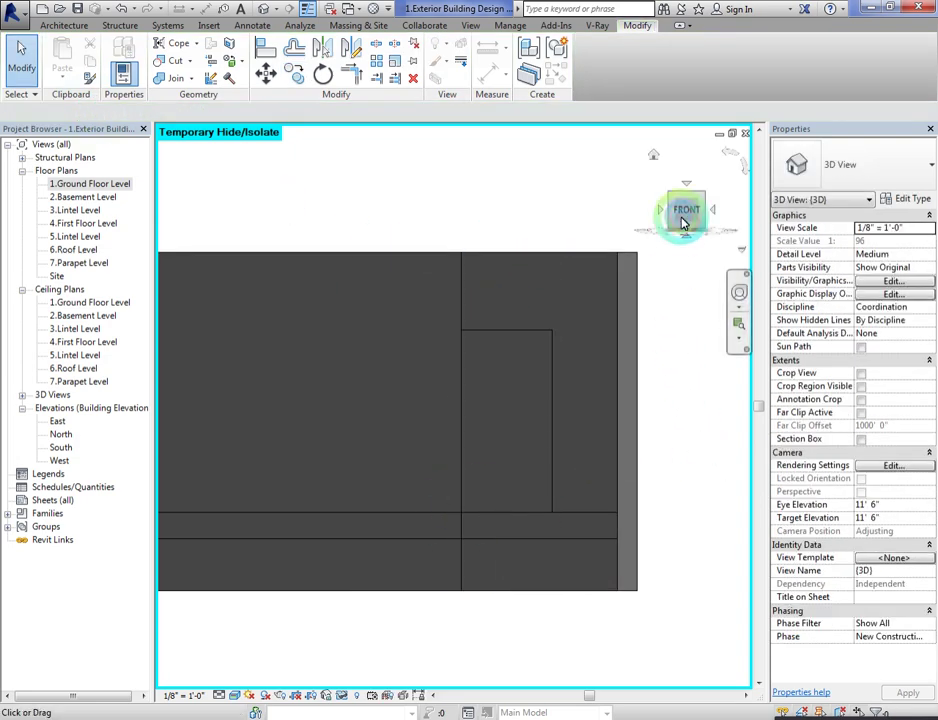
Step: Set the base offset of the 3' 6" wall segment between the large front room and the middle room to 10' 0"
drag(683, 166, 433, 274)
scroll(432, 273, up, 2)
click(492, 274)
scroll(425, 294, down, 2)
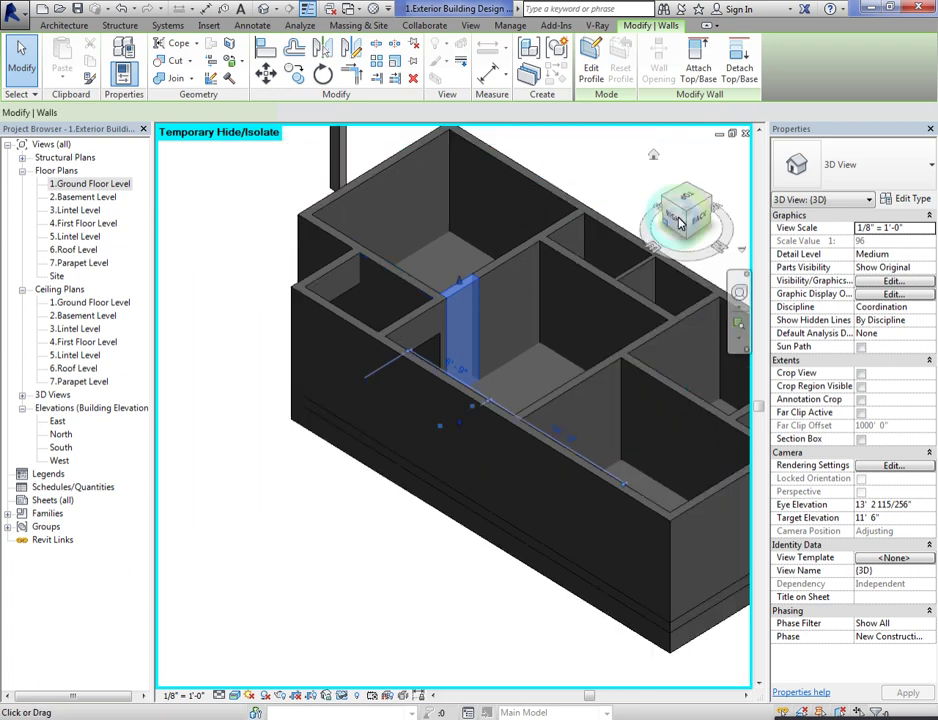
mouse_move(680, 214)
mouse_down()
mouse_move(635, 215)
mouse_move(680, 210)
mouse_up()
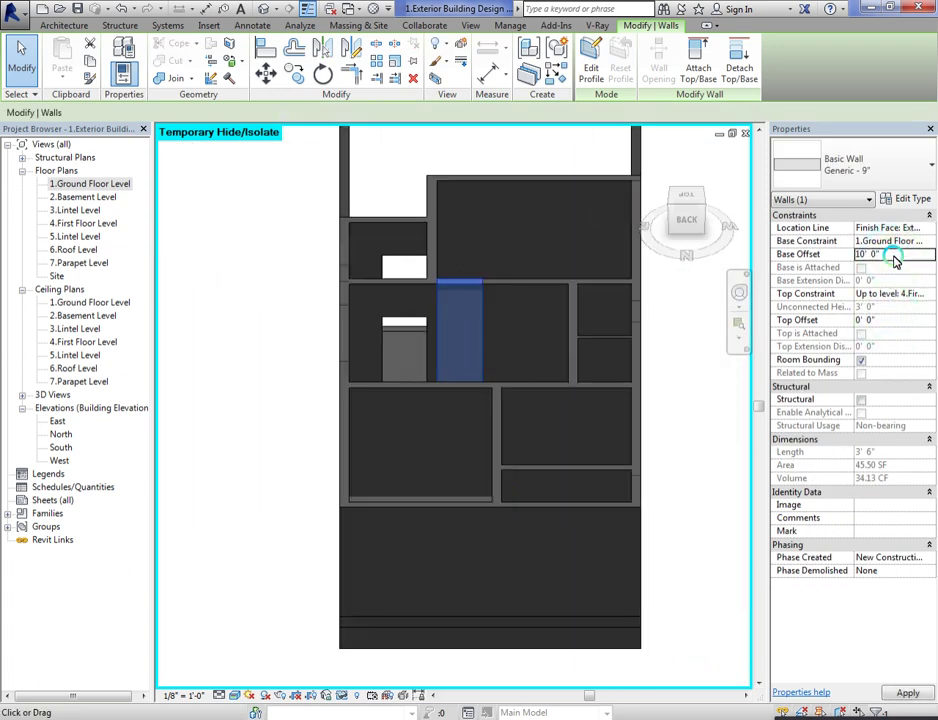
Step: In a wireframe front view, copy the front room's raised door segment 10' straight down, and restore the Realistic visual style
click(684, 218)
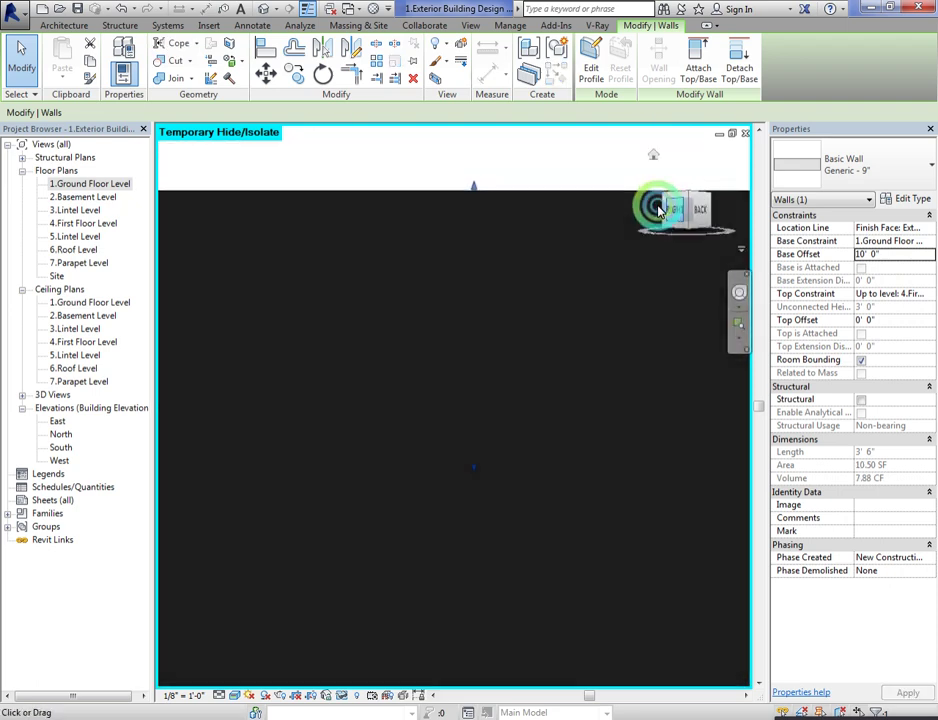
click(660, 211)
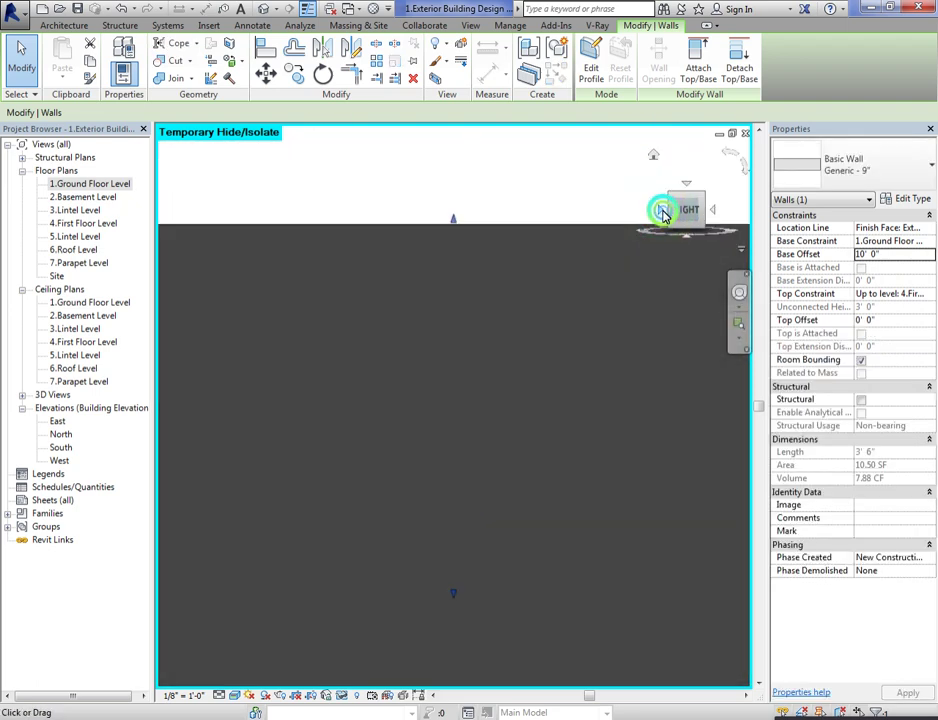
click(660, 210)
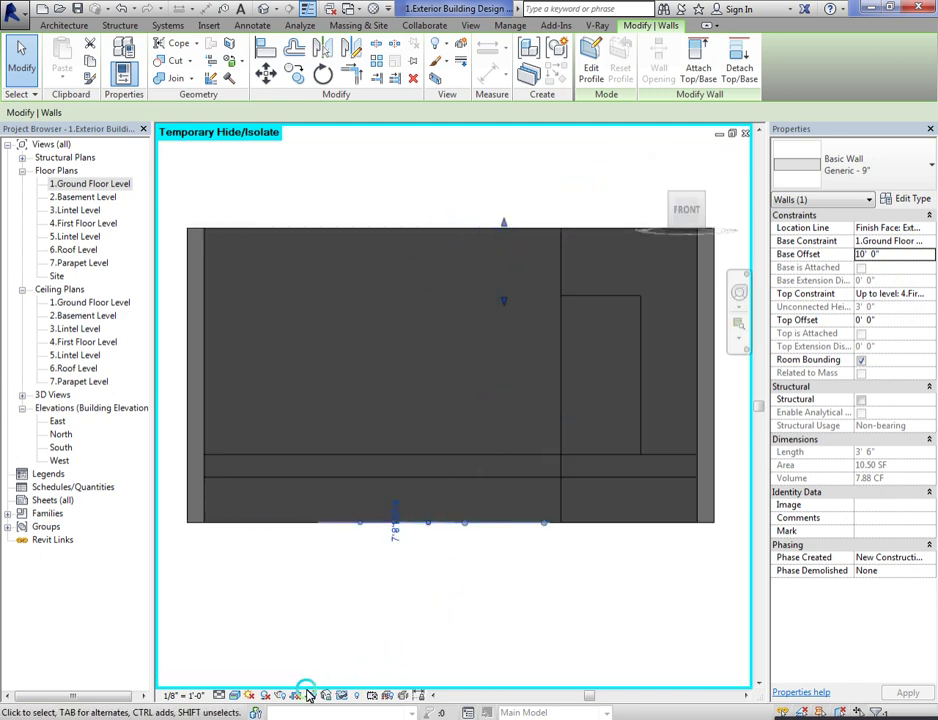
click(237, 692)
click(274, 546)
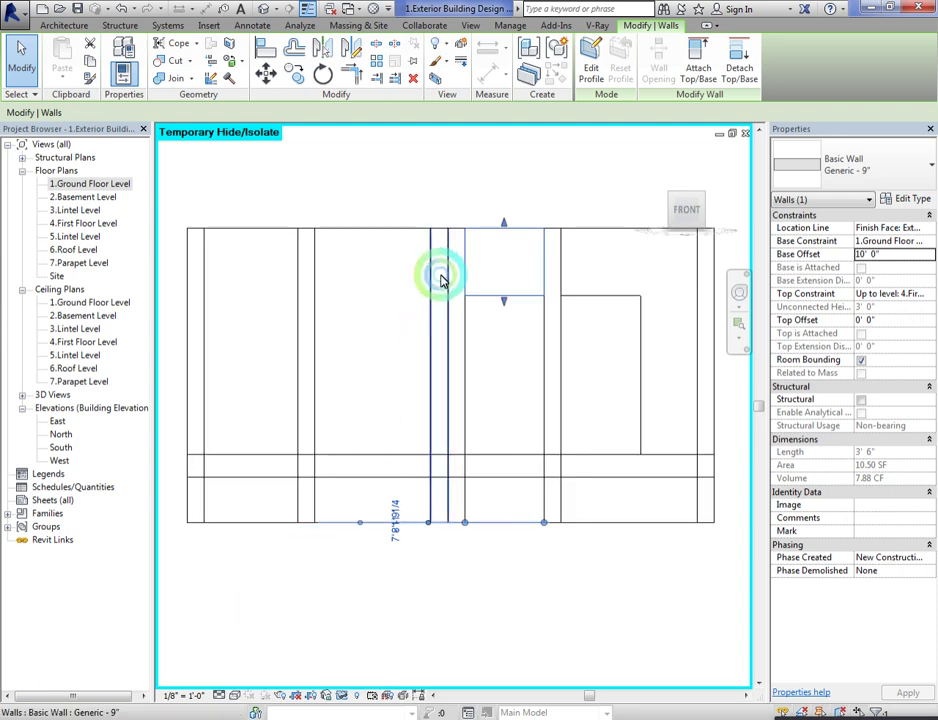
click(295, 75)
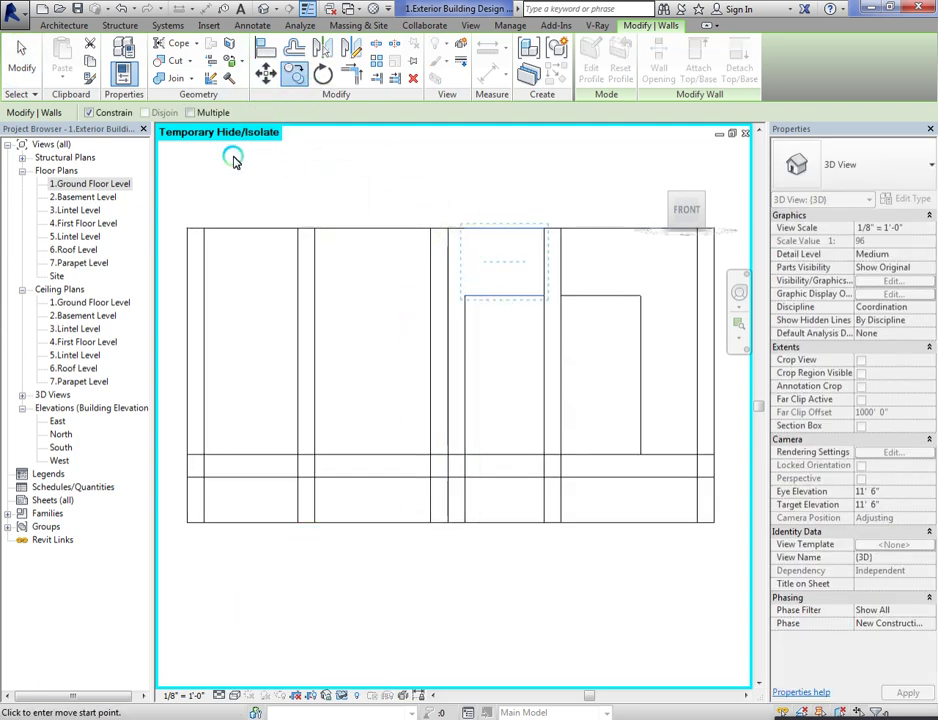
click(463, 229)
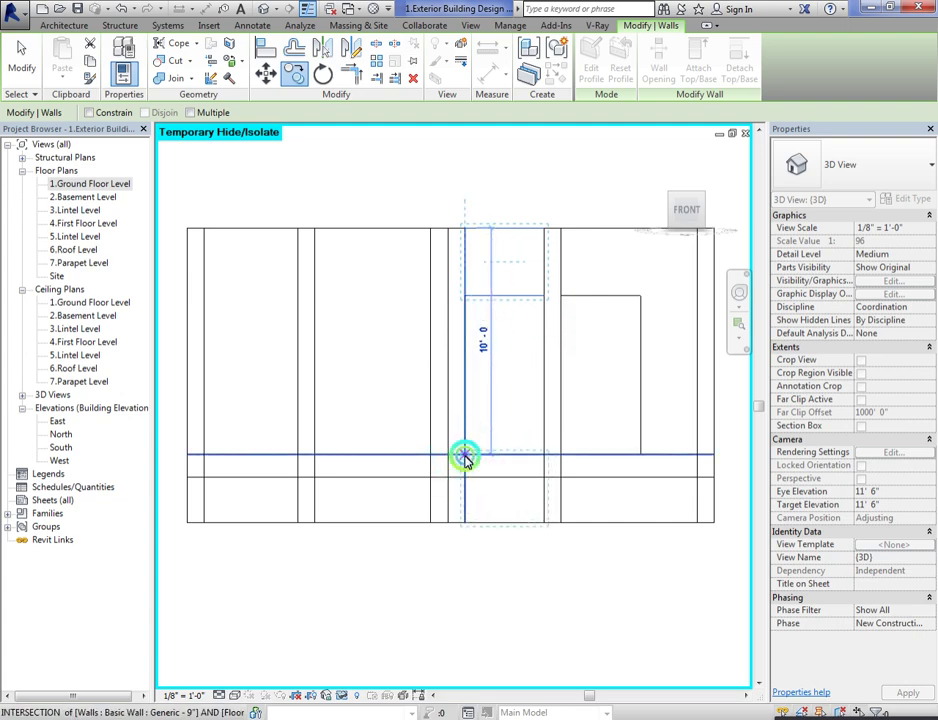
click(463, 456)
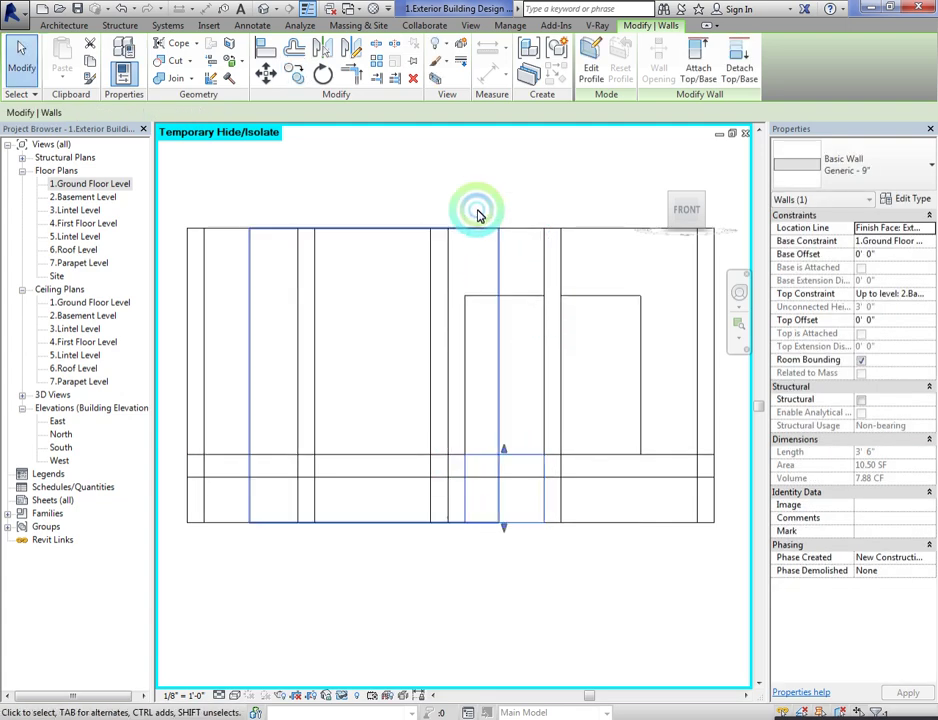
click(234, 695)
click(272, 671)
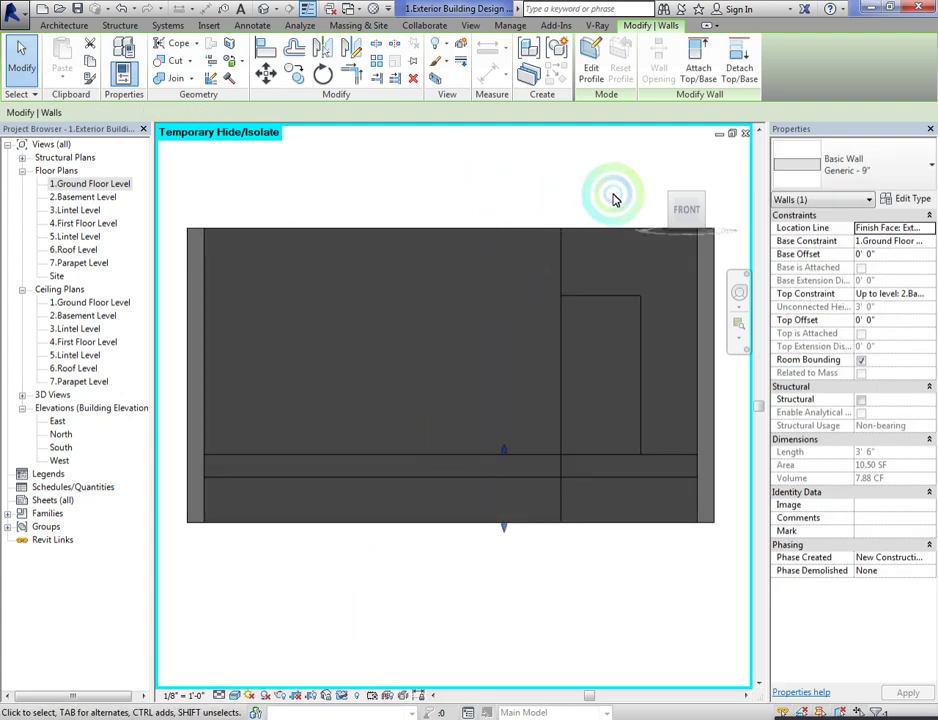
Step: Set the base offset of the 4' wall segment in the middle room's rear wall to 10' 0"
drag(691, 203, 305, 465)
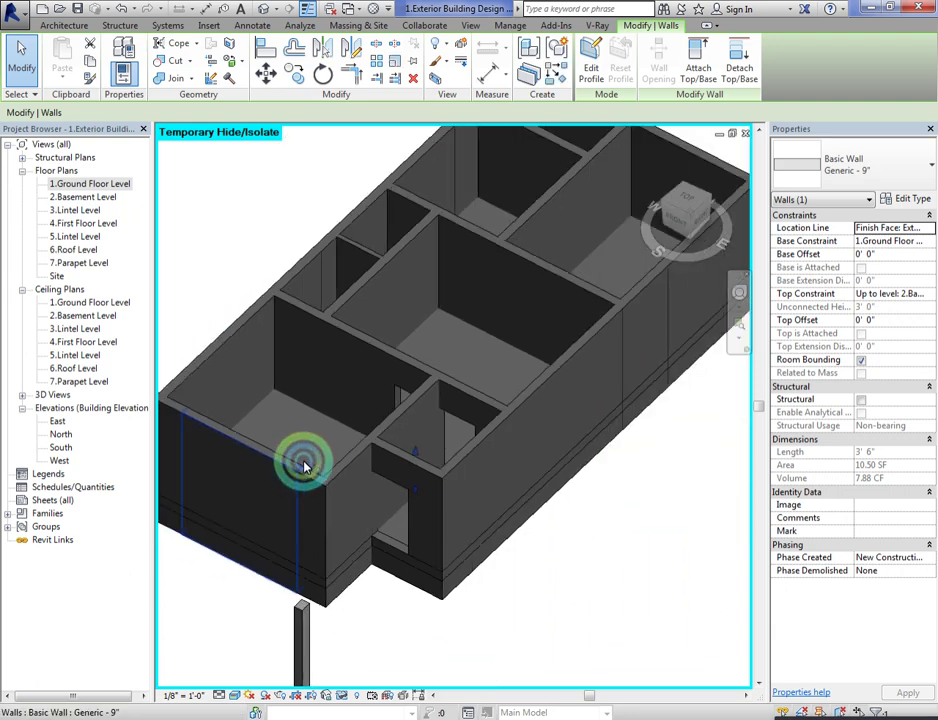
scroll(411, 287, up, 1)
click(494, 218)
click(906, 256)
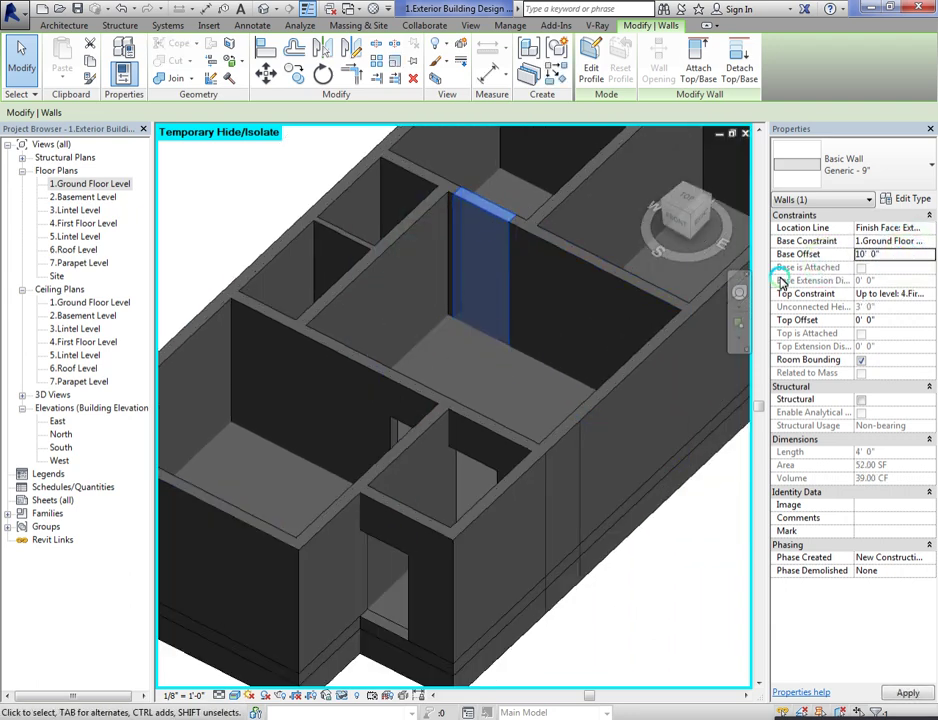
Step: In a wireframe front view, copy the raised 4' segment straight down to the floor line, and restore the Realistic visual style
click(676, 222)
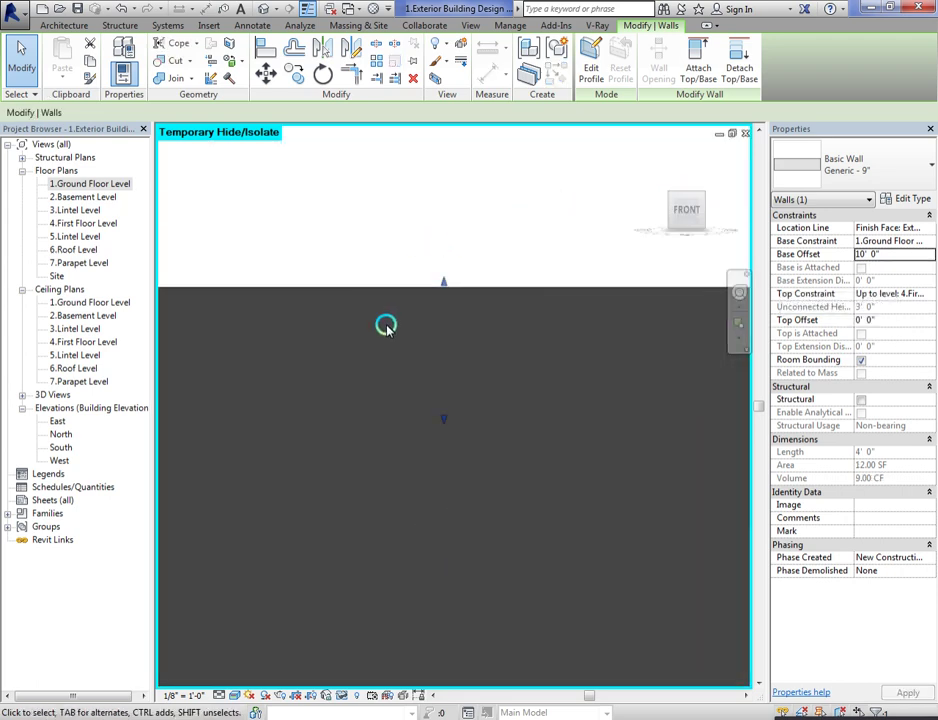
click(240, 697)
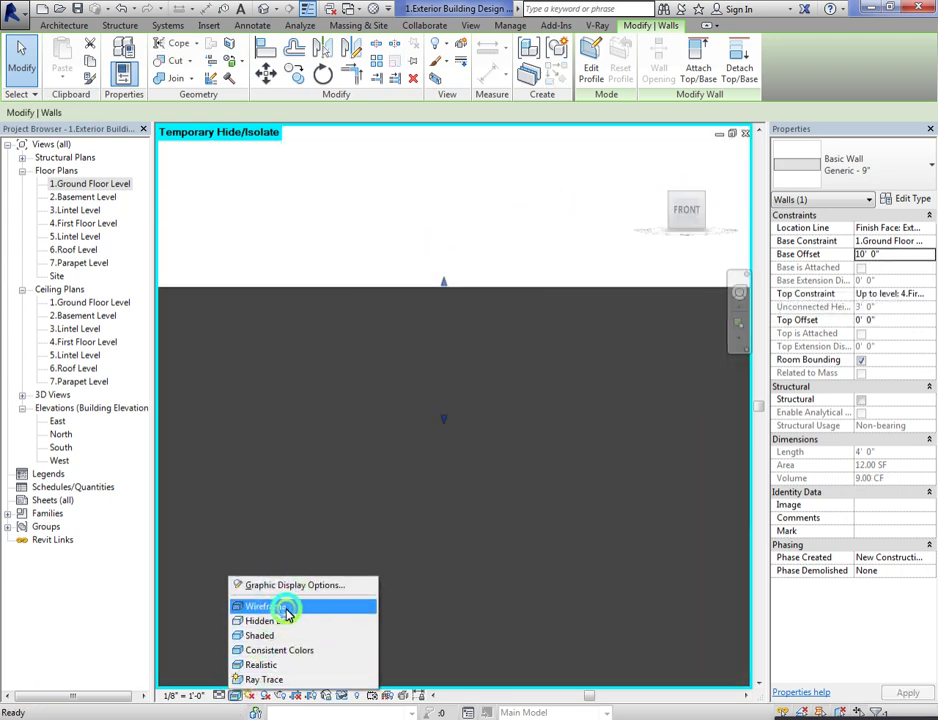
click(284, 548)
scroll(454, 256, down, 4)
scroll(383, 245, up, 3)
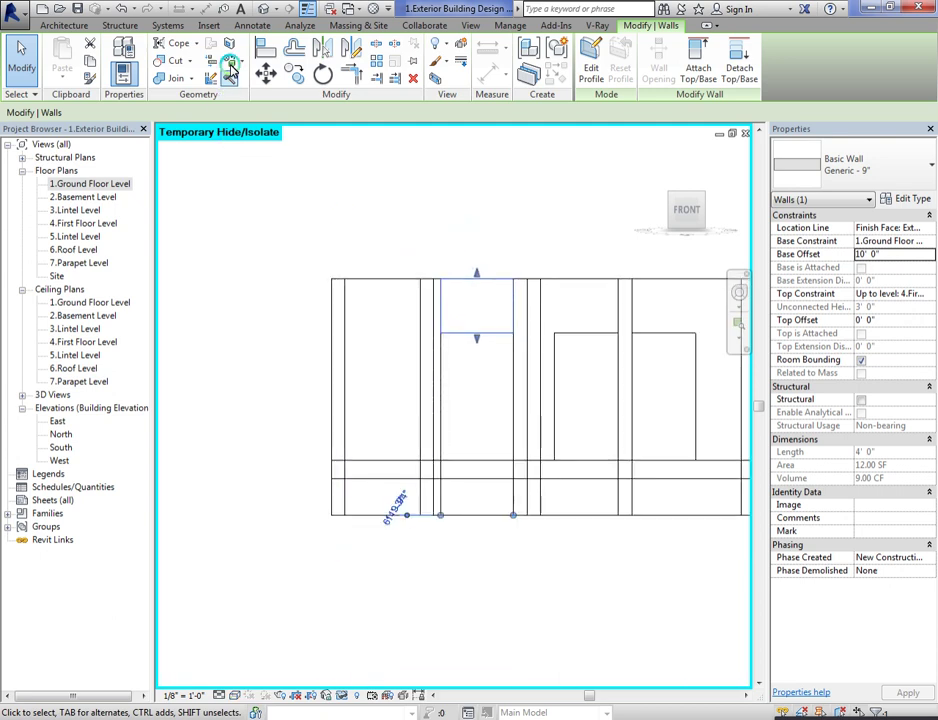
key(m)
key(v)
click(93, 112)
click(441, 280)
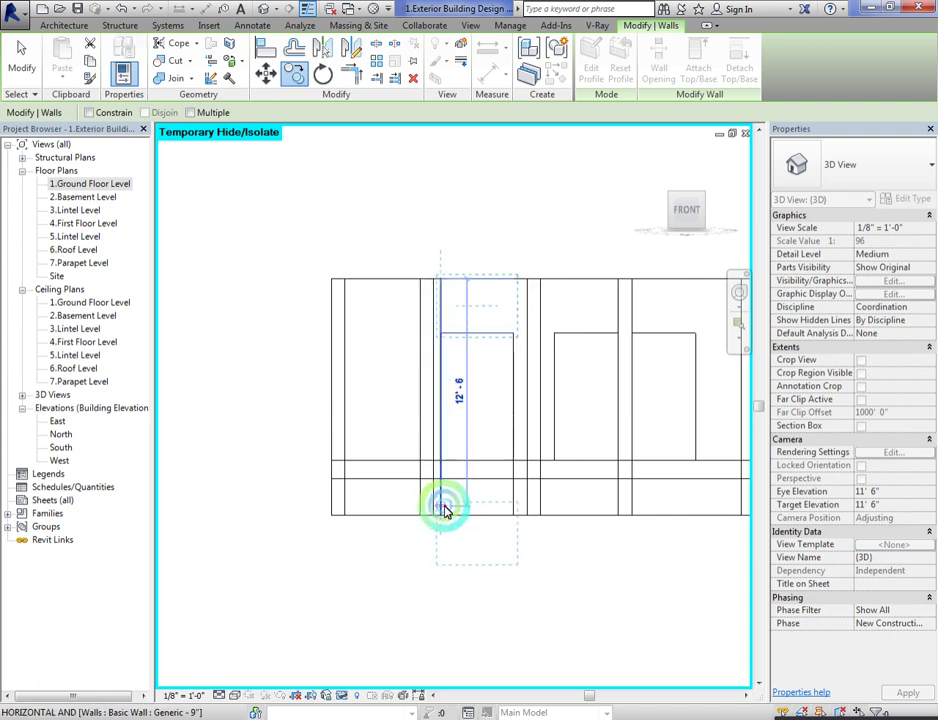
click(440, 458)
click(531, 563)
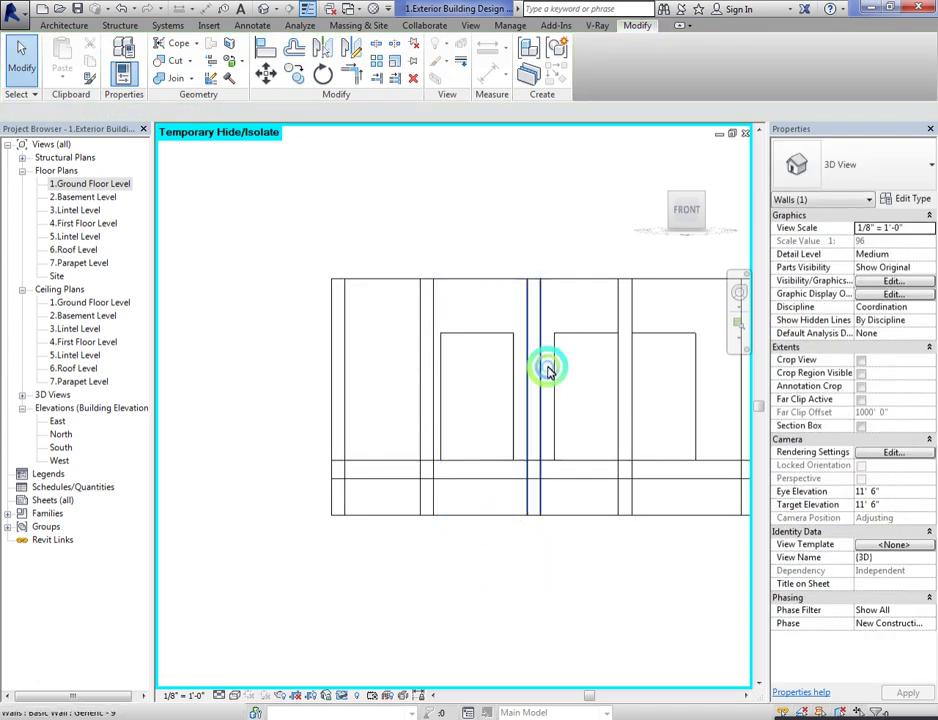
click(234, 697)
click(286, 667)
Step: Set the base offset of the 2' 10 1/2" wall segment between the middle room and the small service room to 10' 0"
mouse_move(630, 262)
shift+middle_down()
mouse_move(645, 223)
mouse_move(597, 248)
mouse_move(622, 270)
shift+middle_up()
scroll(364, 377, down, 2)
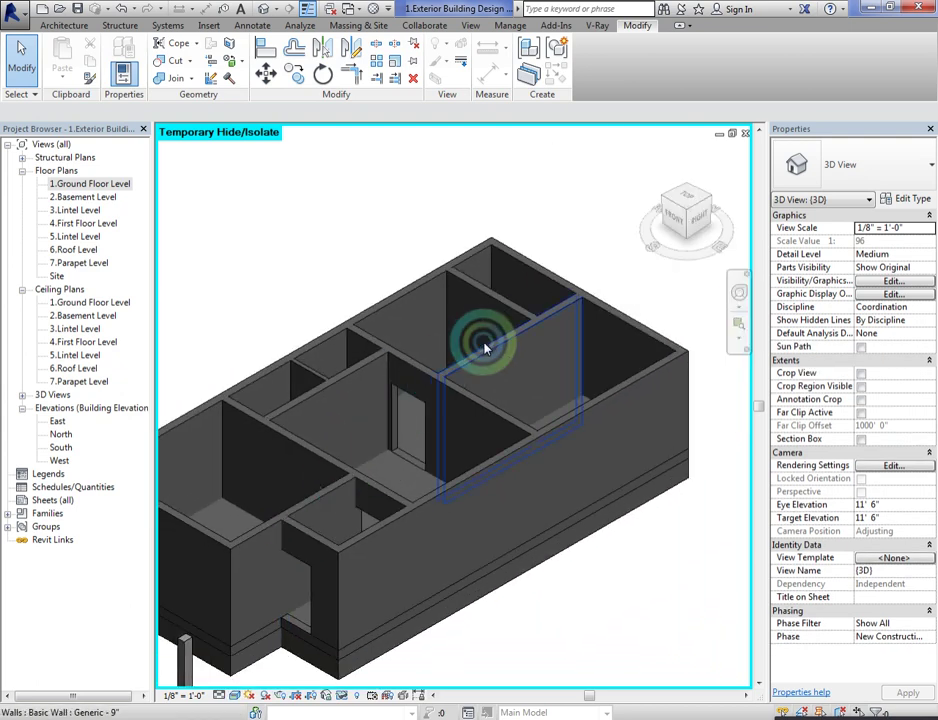
scroll(374, 465, up, 2)
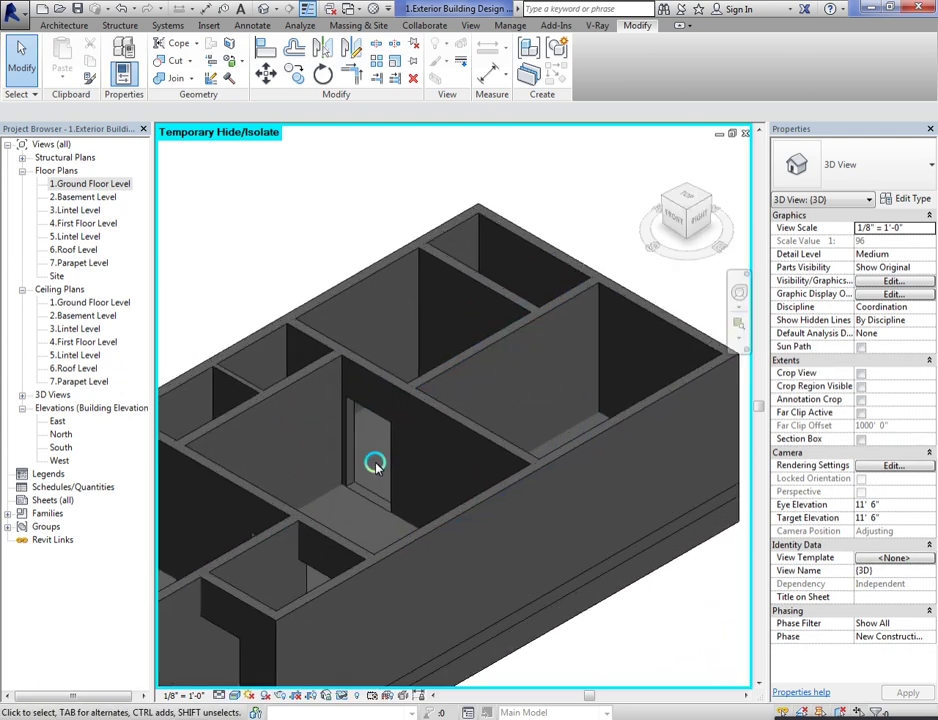
click(417, 396)
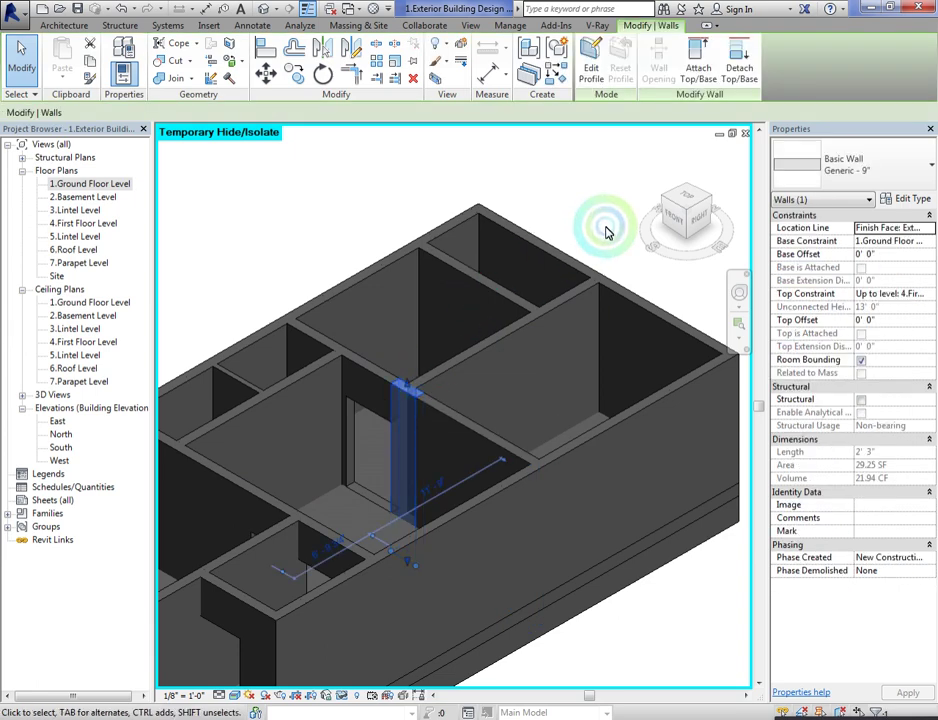
click(700, 218)
shift+middle_drag(600, 230, 655, 236)
click(500, 249)
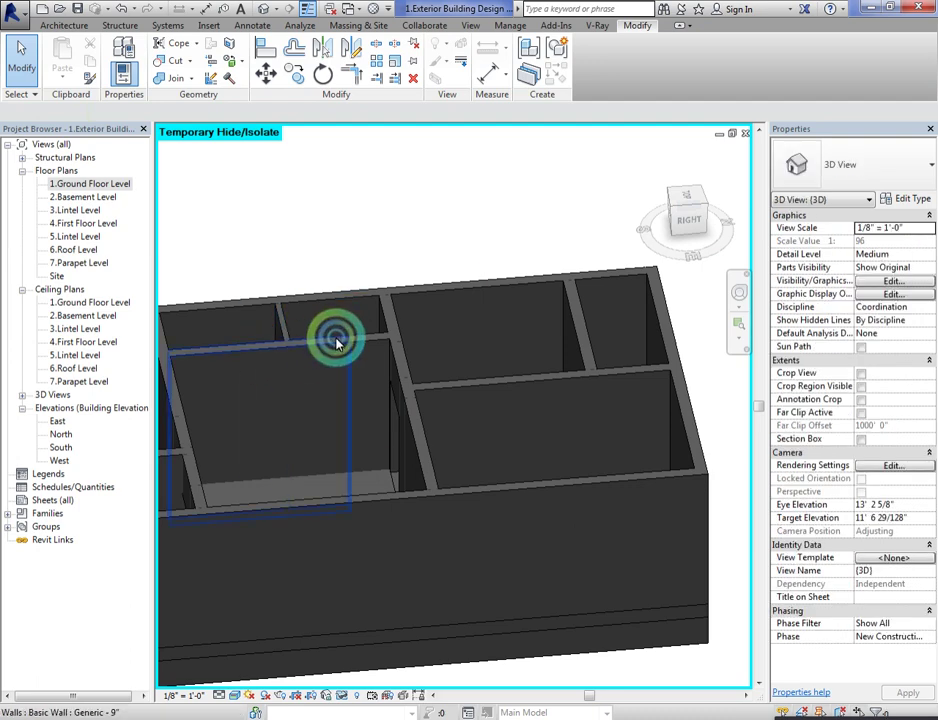
click(369, 339)
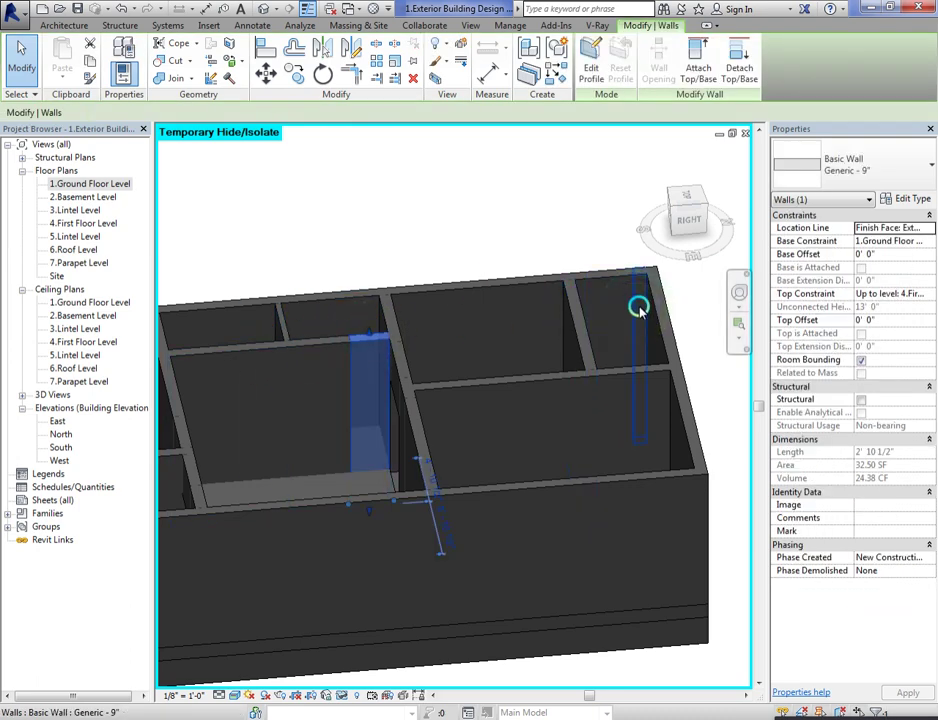
click(690, 222)
click(889, 254)
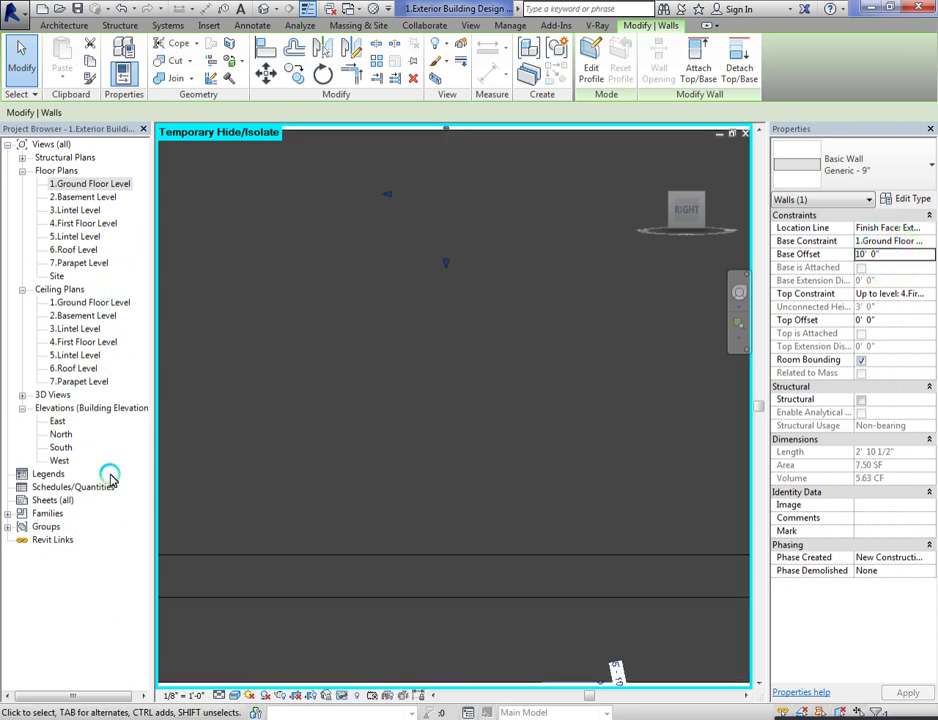
Step: In a wireframe right view, copy the service room's raised opening segment 10' straight down to the floor line, and restore the Realistic visual style
click(236, 696)
click(308, 551)
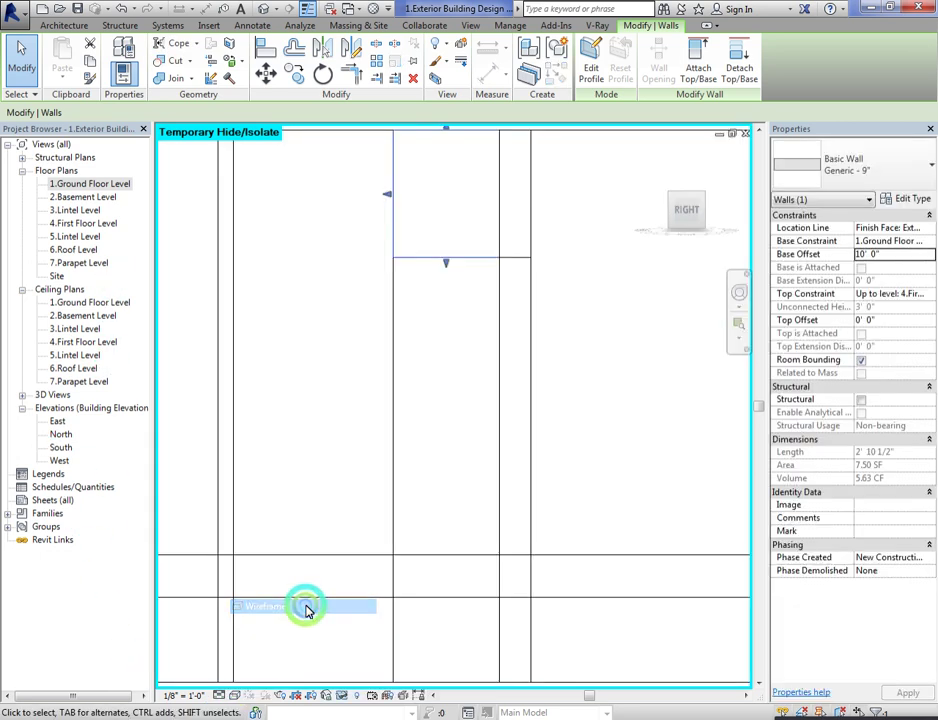
scroll(350, 540, down, 2)
click(298, 76)
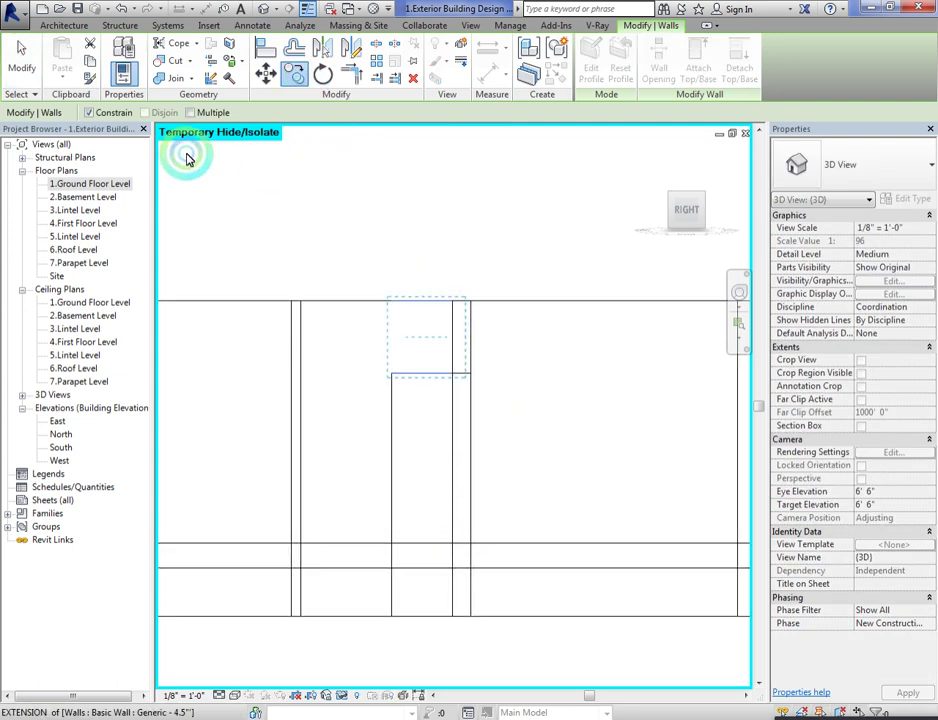
click(392, 302)
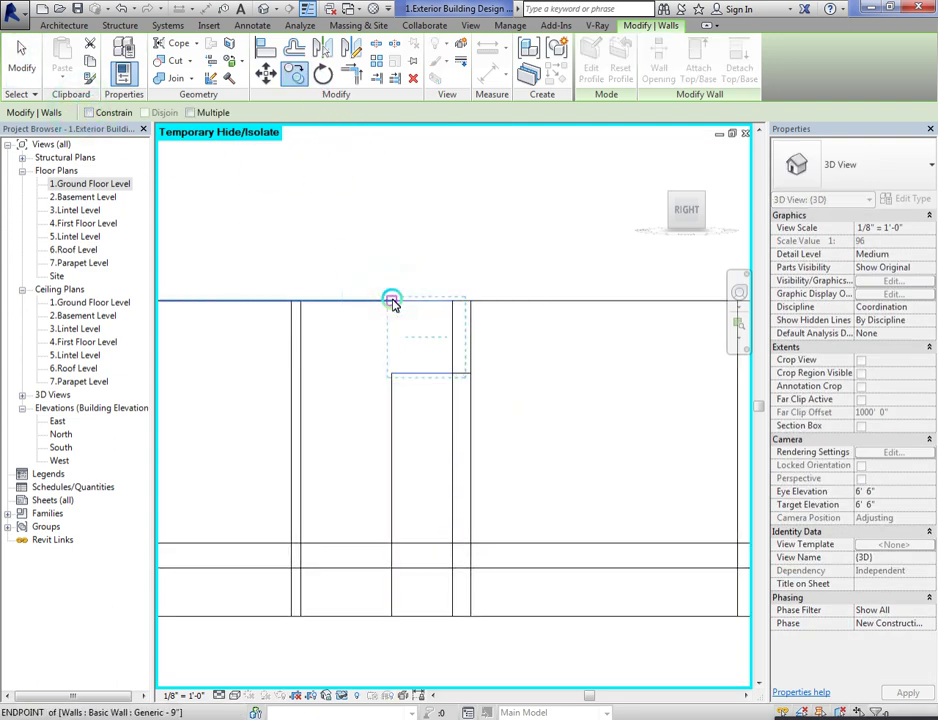
click(389, 549)
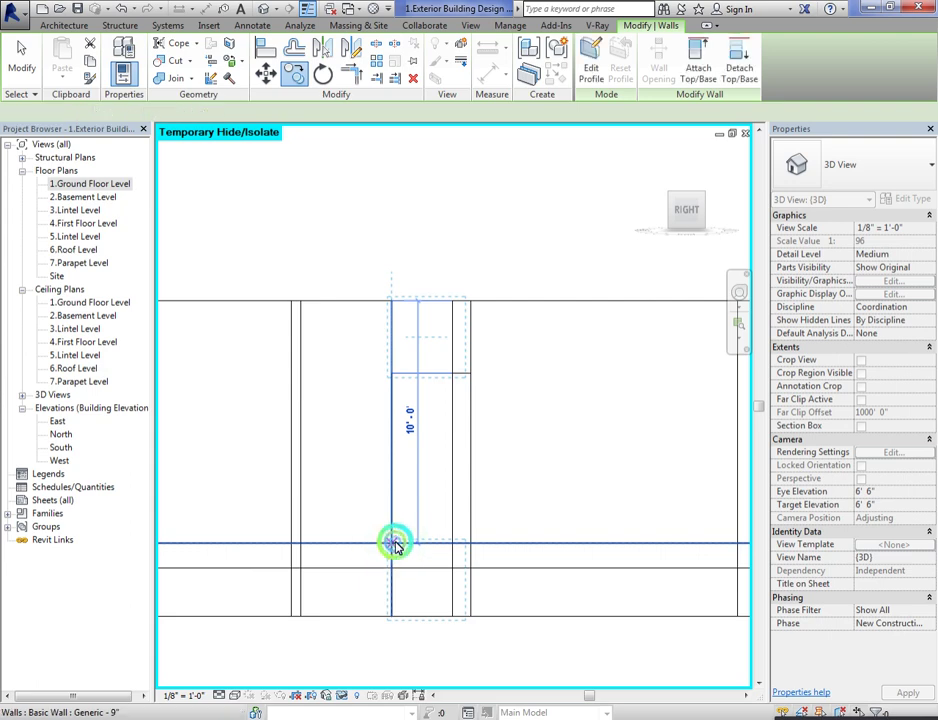
click(498, 203)
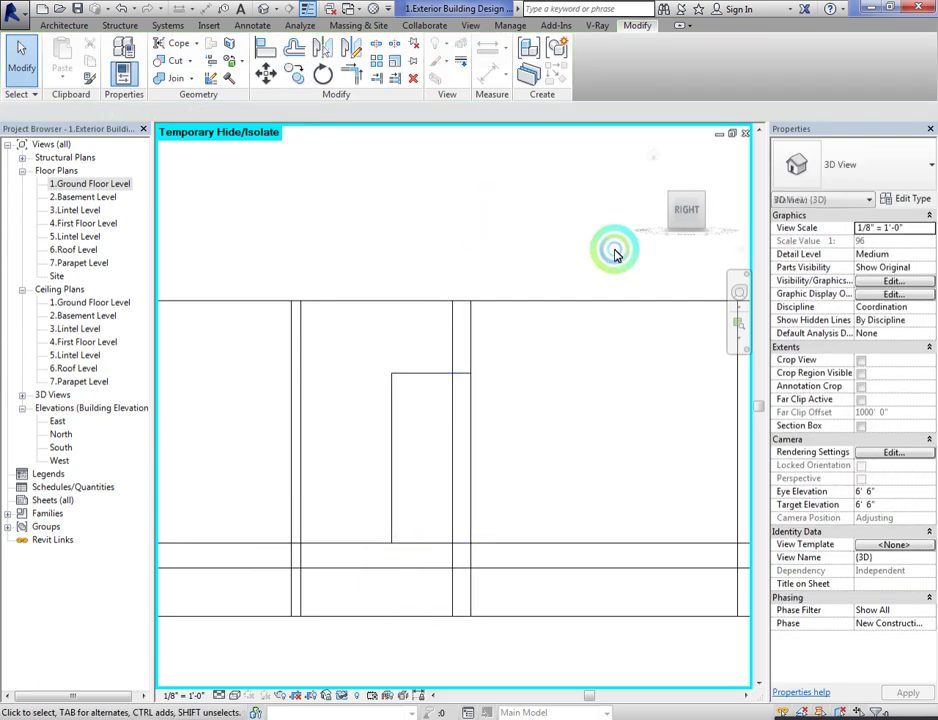
click(237, 697)
click(293, 672)
Step: Set the base offset of the 11' segment in the front room's outer front wall to 10' 0"
mouse_move(701, 195)
mouse_down()
mouse_move(730, 230)
mouse_move(184, 251)
mouse_move(258, 255)
mouse_move(348, 245)
mouse_move(358, 233)
mouse_move(285, 251)
mouse_move(666, 247)
mouse_move(215, 228)
mouse_move(243, 249)
mouse_move(201, 295)
mouse_move(298, 332)
mouse_up()
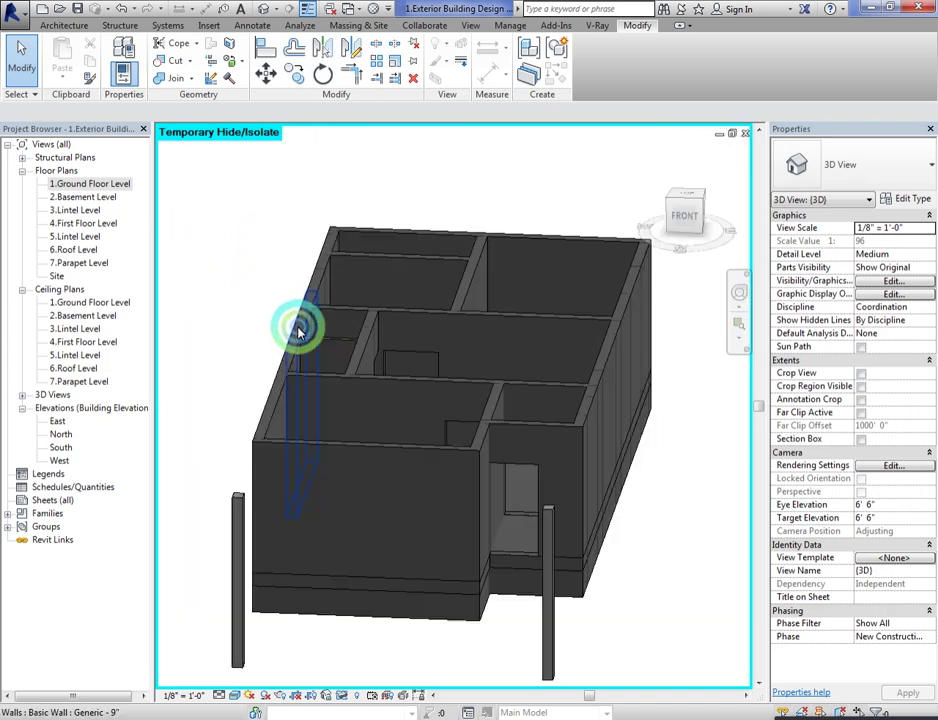
scroll(366, 330, down, 2)
click(351, 404)
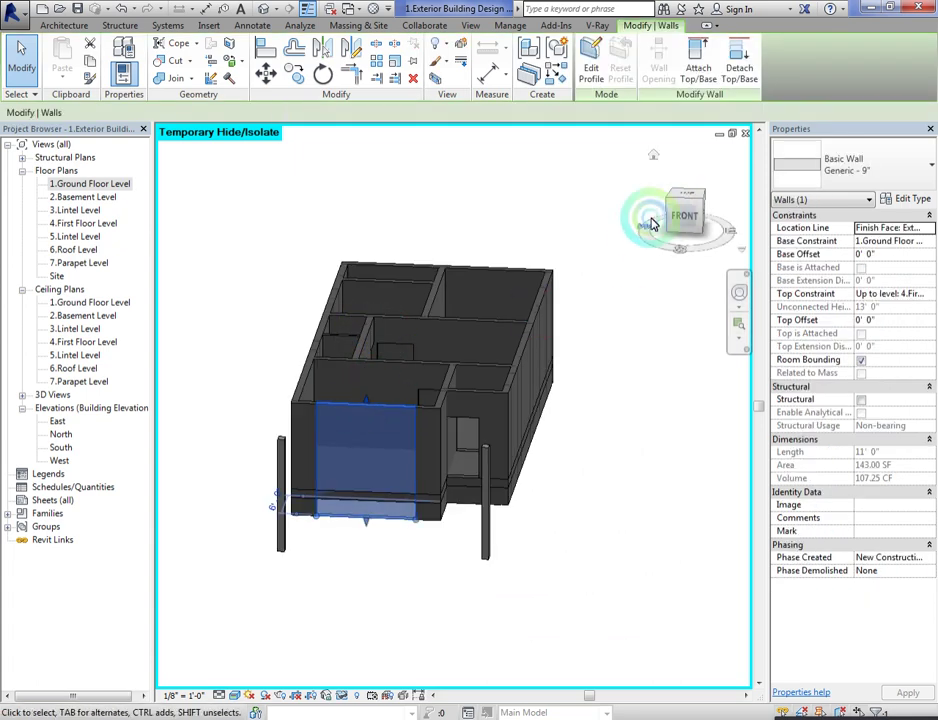
click(684, 204)
click(894, 262)
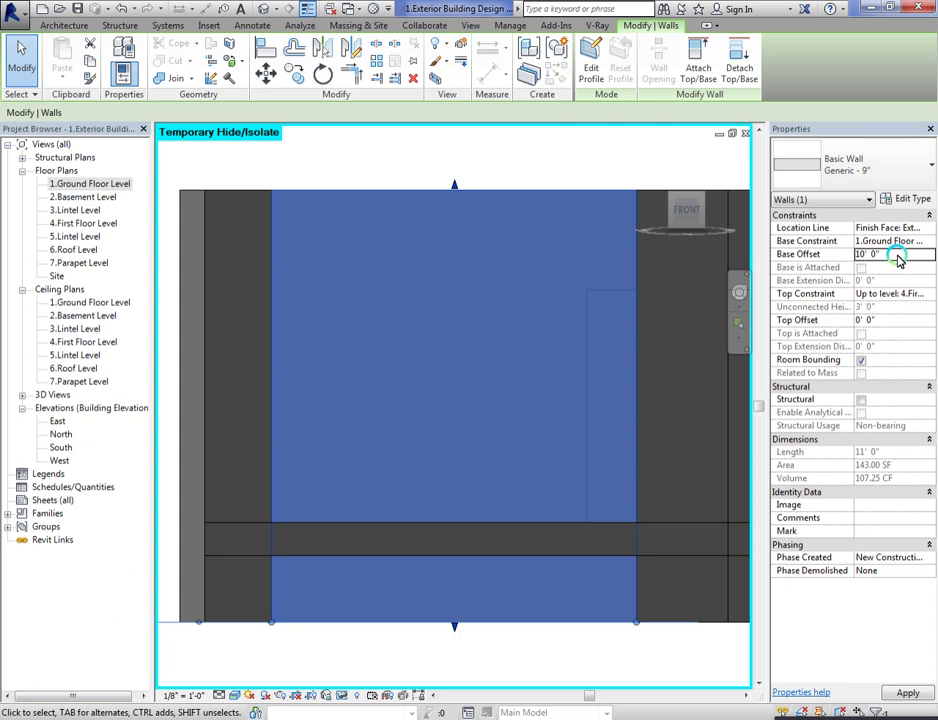
Step: In the front view, copy the raised 11' segment straight down to the floor line with the Constrain option off
scroll(443, 332, down, 2)
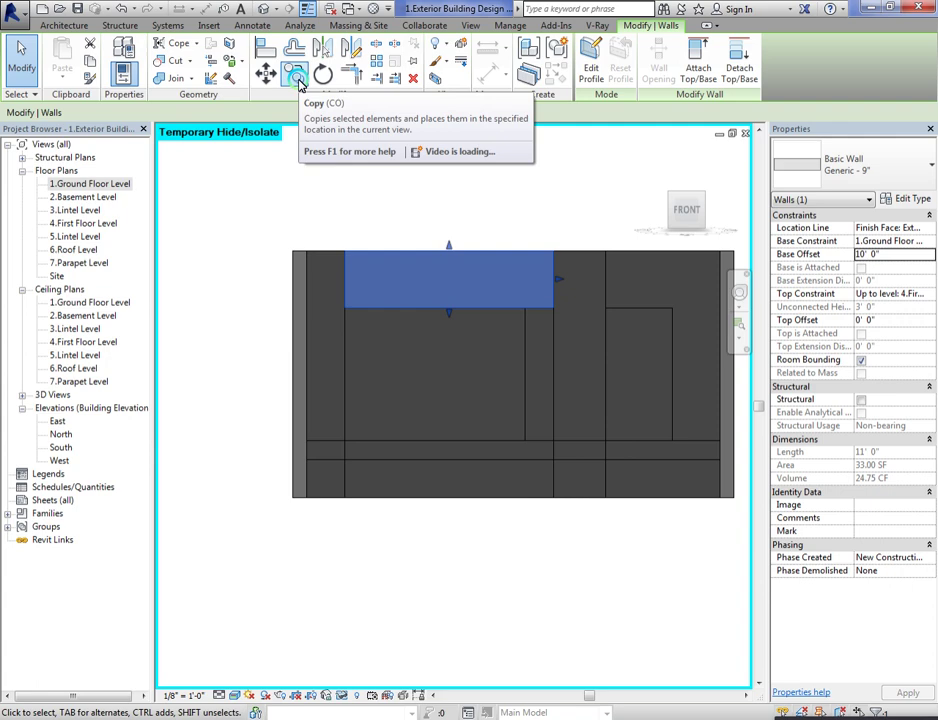
click(296, 78)
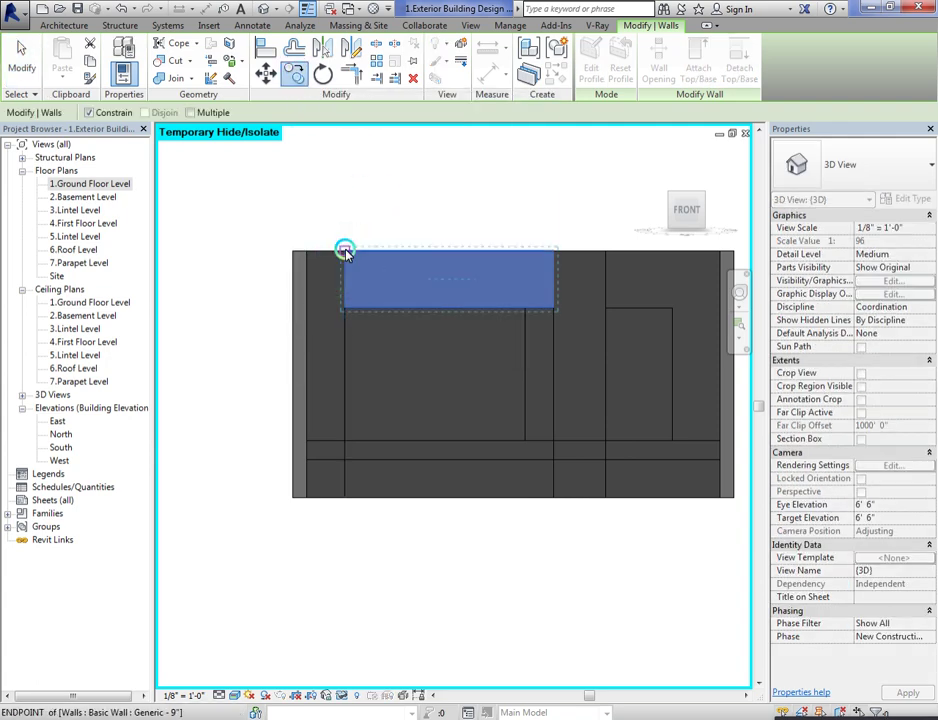
drag(344, 251, 167, 140)
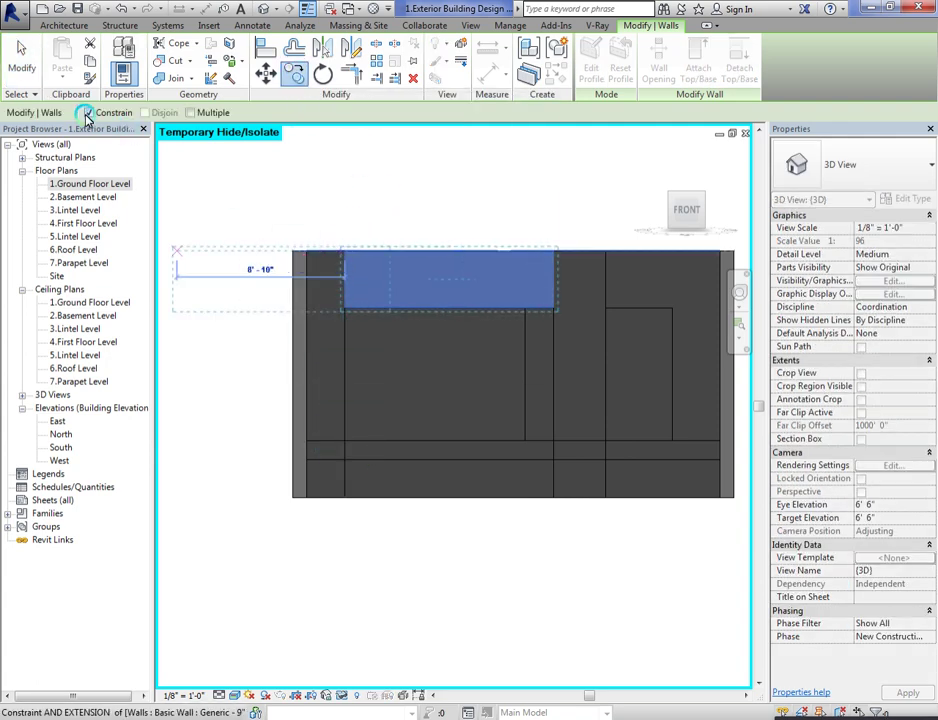
drag(86, 115, 348, 436)
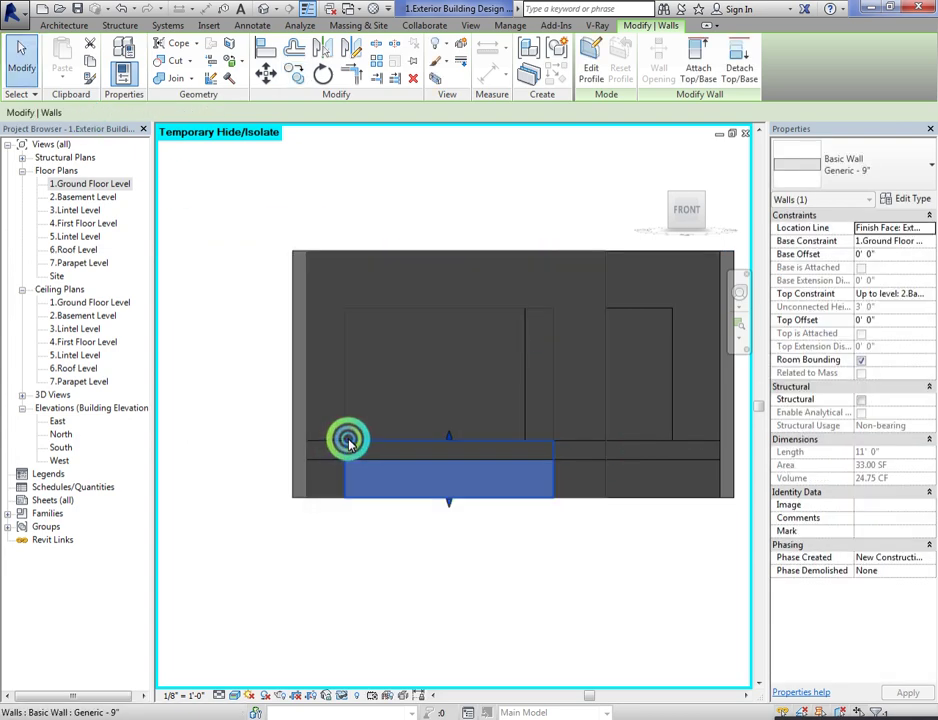
click(537, 182)
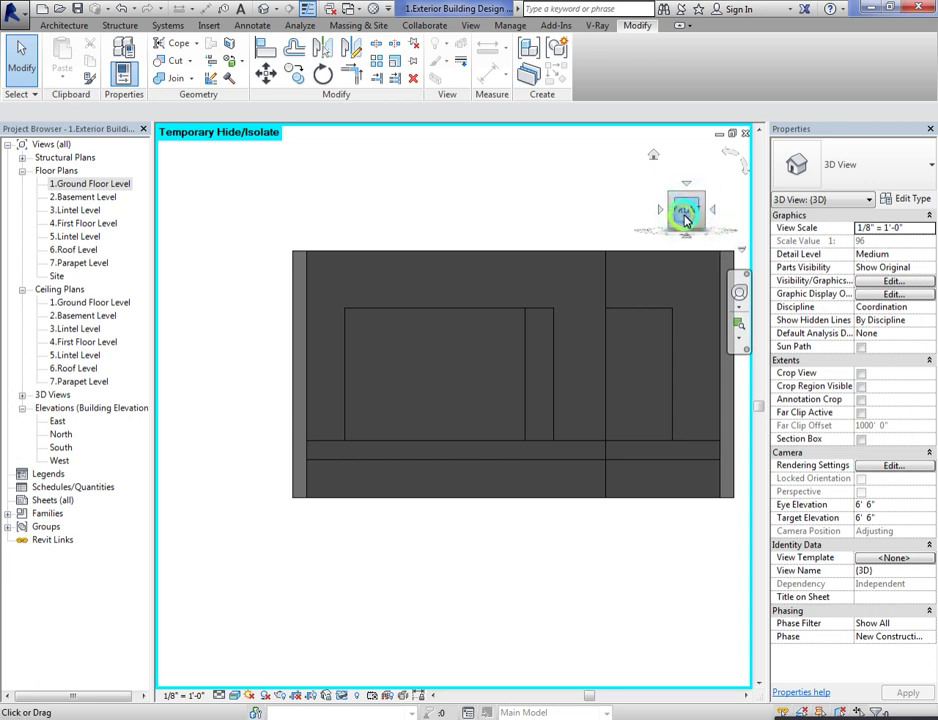
Step: Set the top offset of the copied lower segment under the front room's window opening to 1'
drag(687, 203, 645, 245)
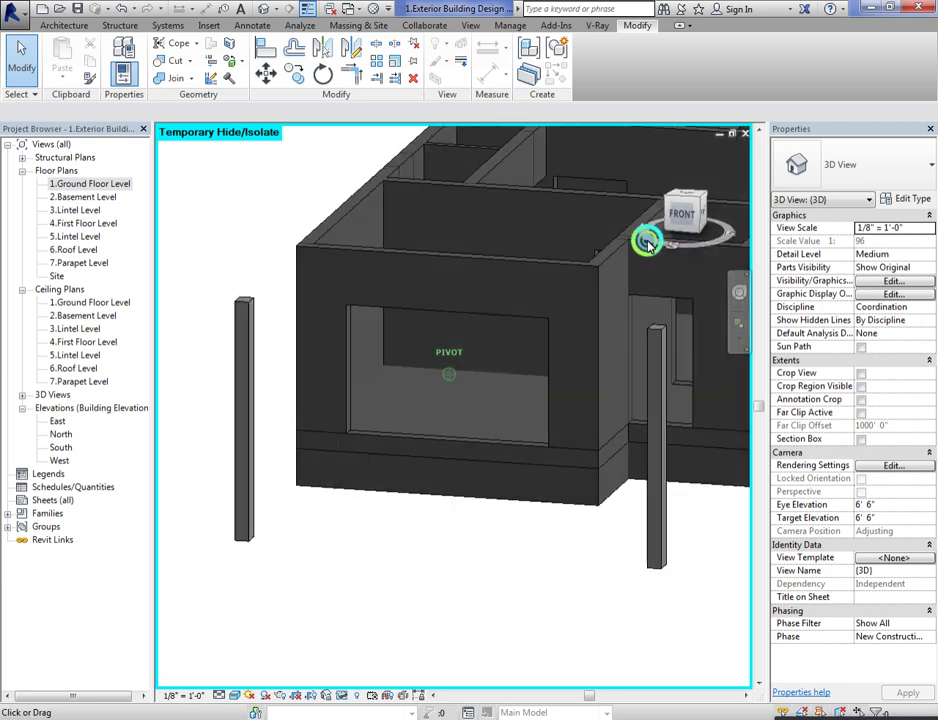
click(381, 430)
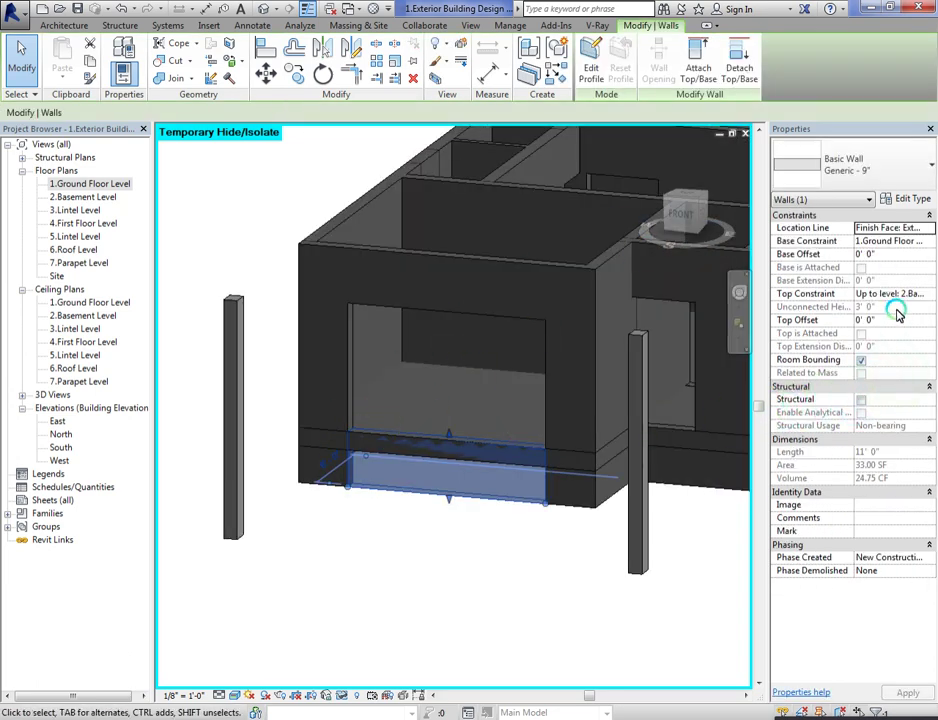
click(898, 320)
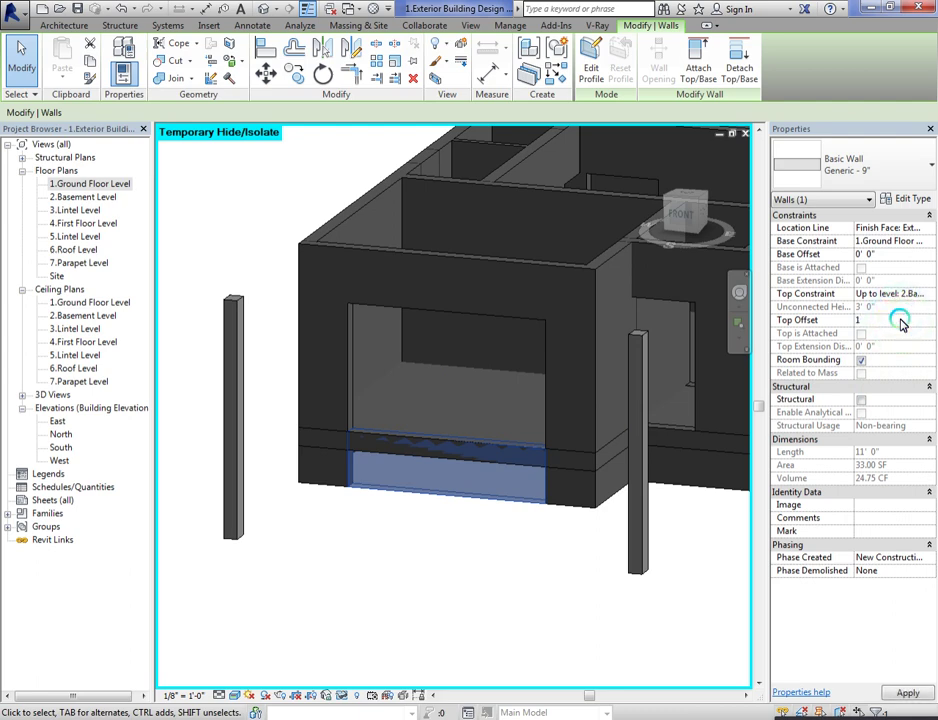
click(370, 577)
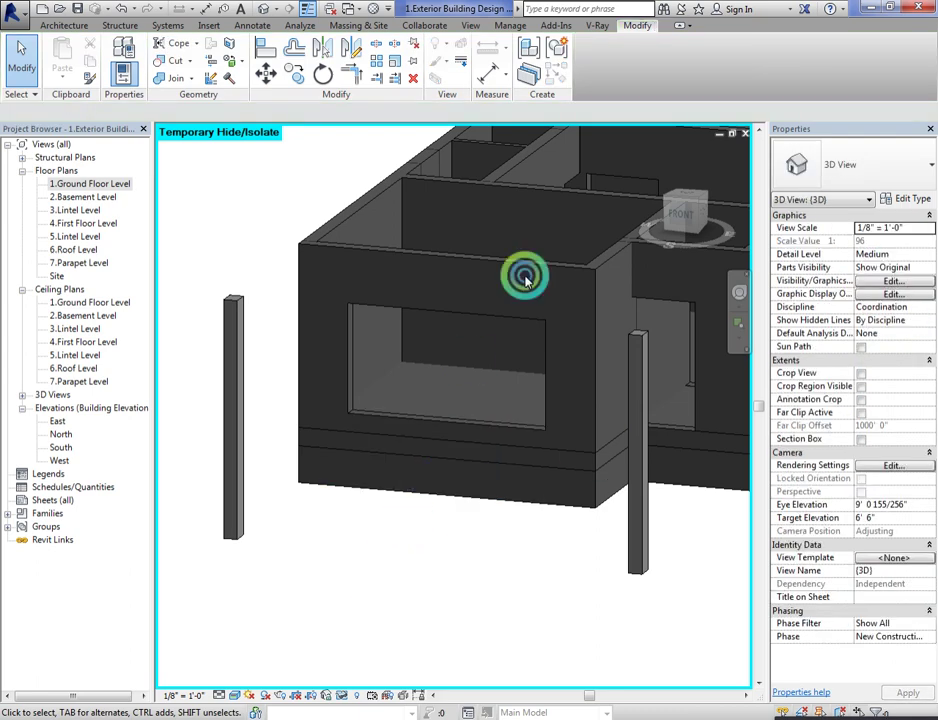
Step: Set the base offset of the 3' ventilator segment in the toilet's outer wall to 10' 0"
click(686, 220)
mouse_move(733, 209)
shift+middle_down()
mouse_move(199, 195)
mouse_move(293, 213)
mouse_move(332, 262)
mouse_move(486, 310)
mouse_move(394, 379)
shift+middle_up()
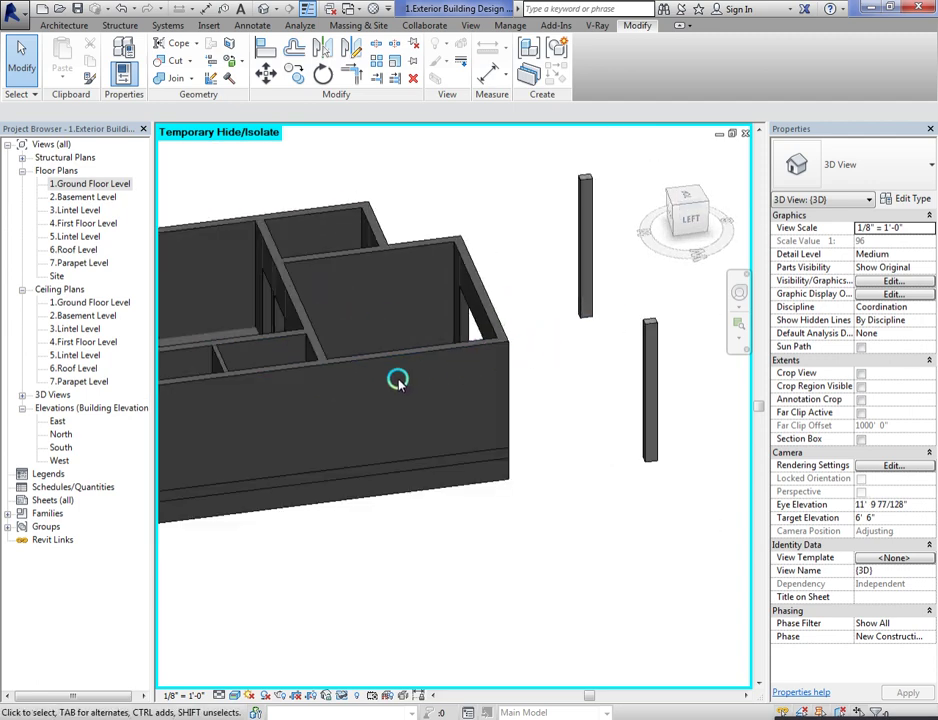
click(261, 368)
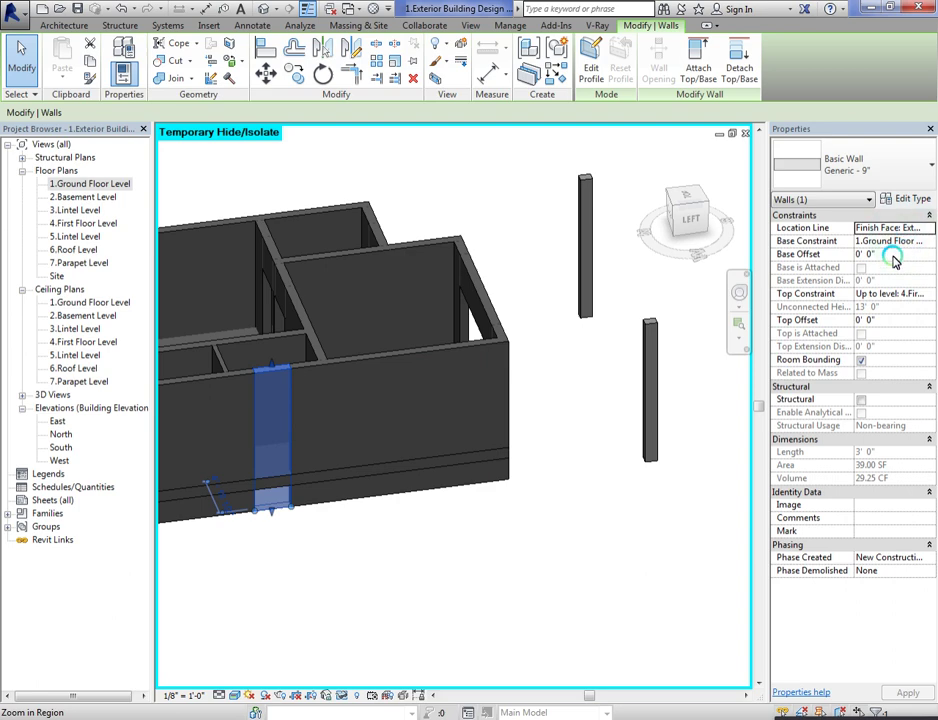
click(893, 257)
text(10)
key(Return)
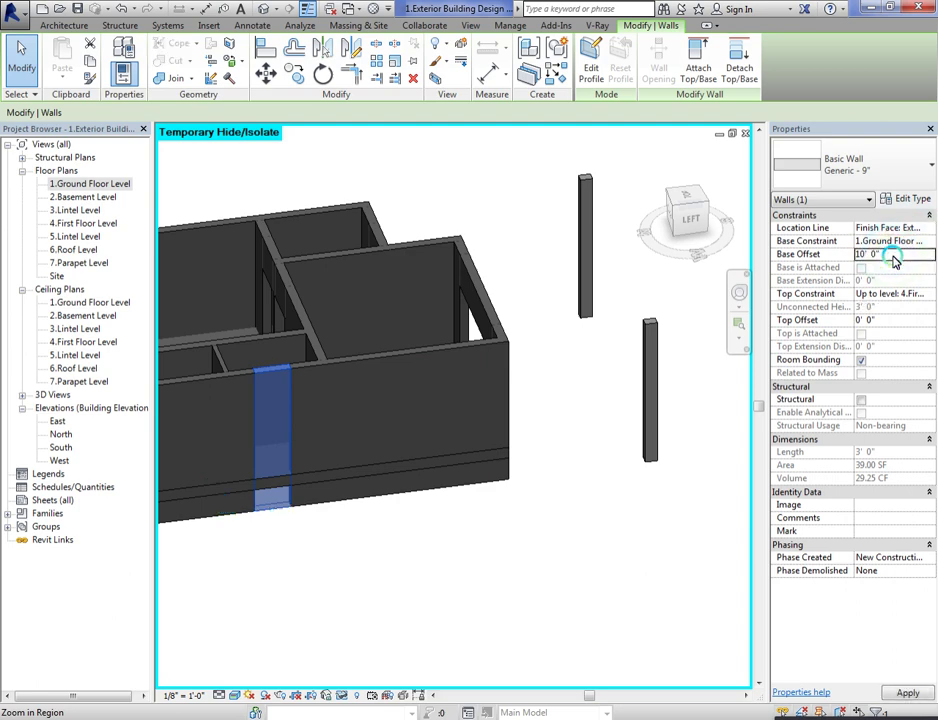
Step: In the left view, copy the raised ventilator segment straight down to the floor line, and set the copy's top offset to 4'
click(685, 224)
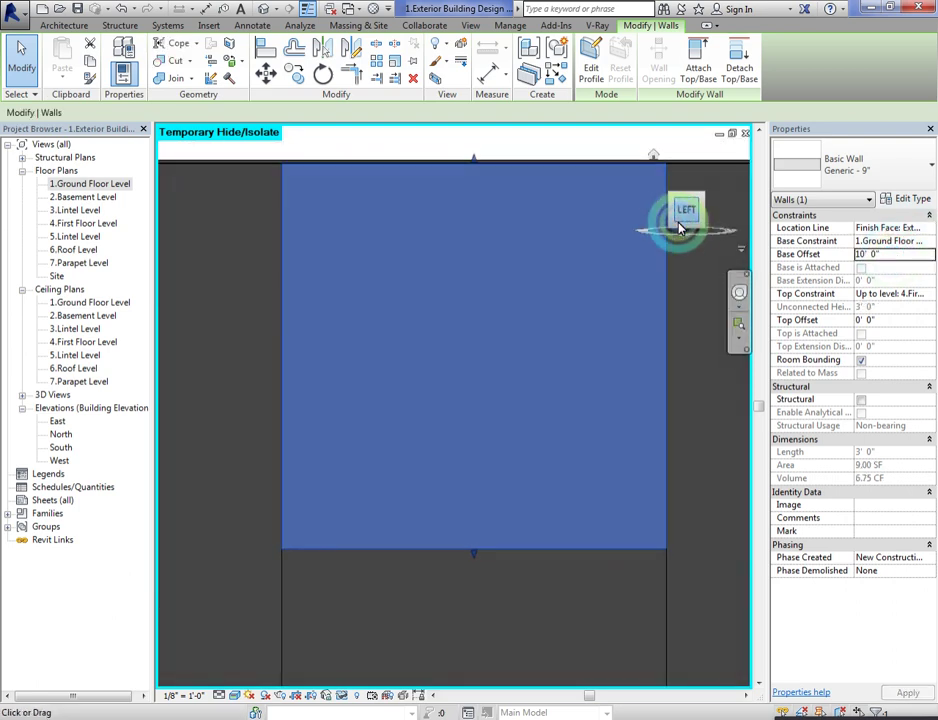
click(295, 74)
click(402, 234)
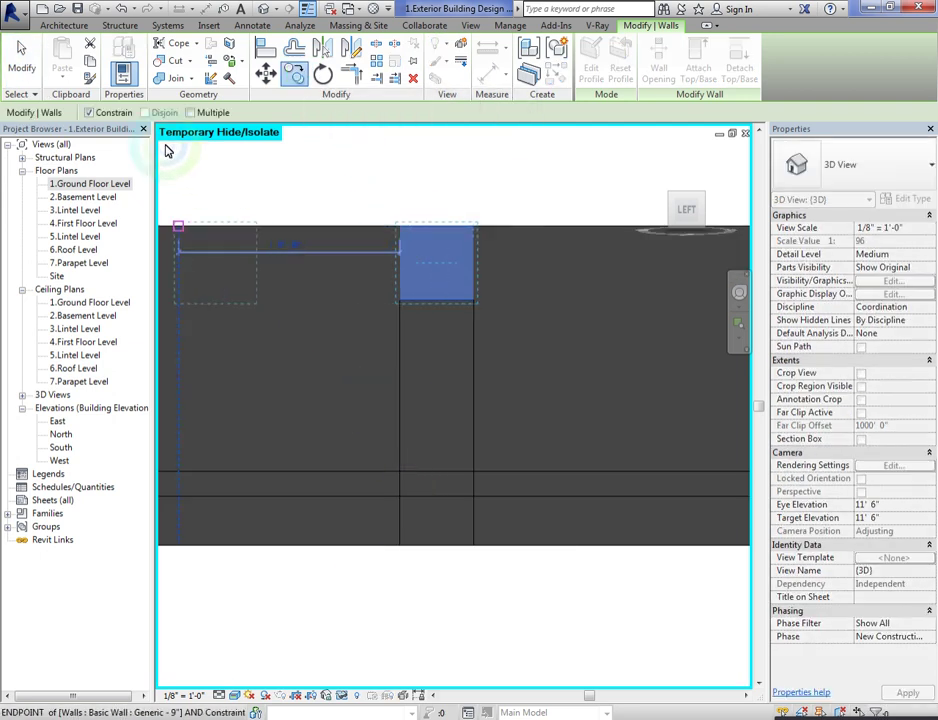
click(89, 112)
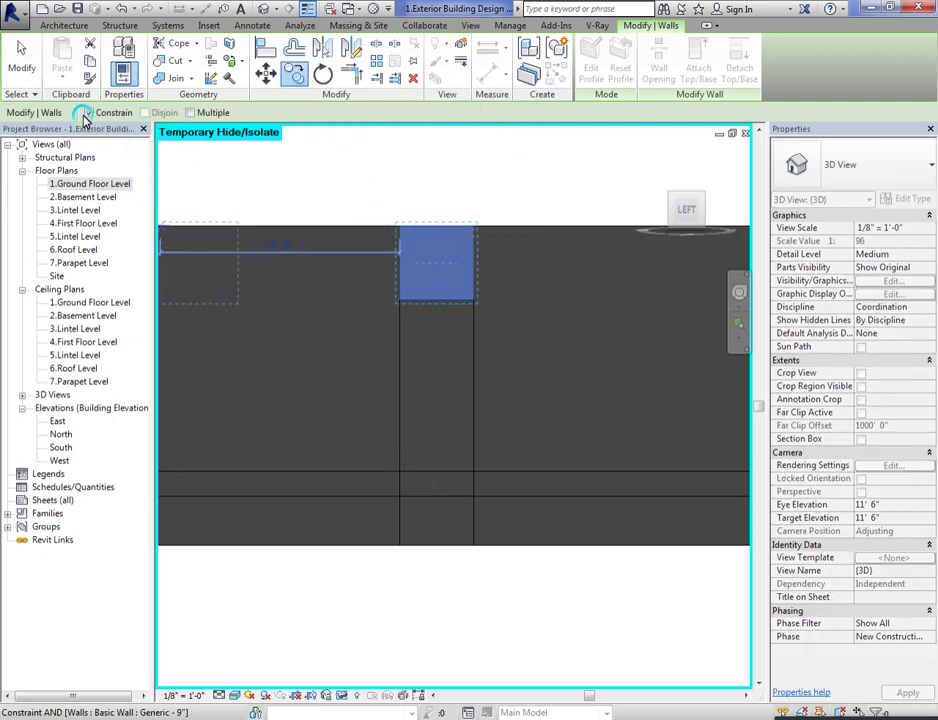
click(399, 471)
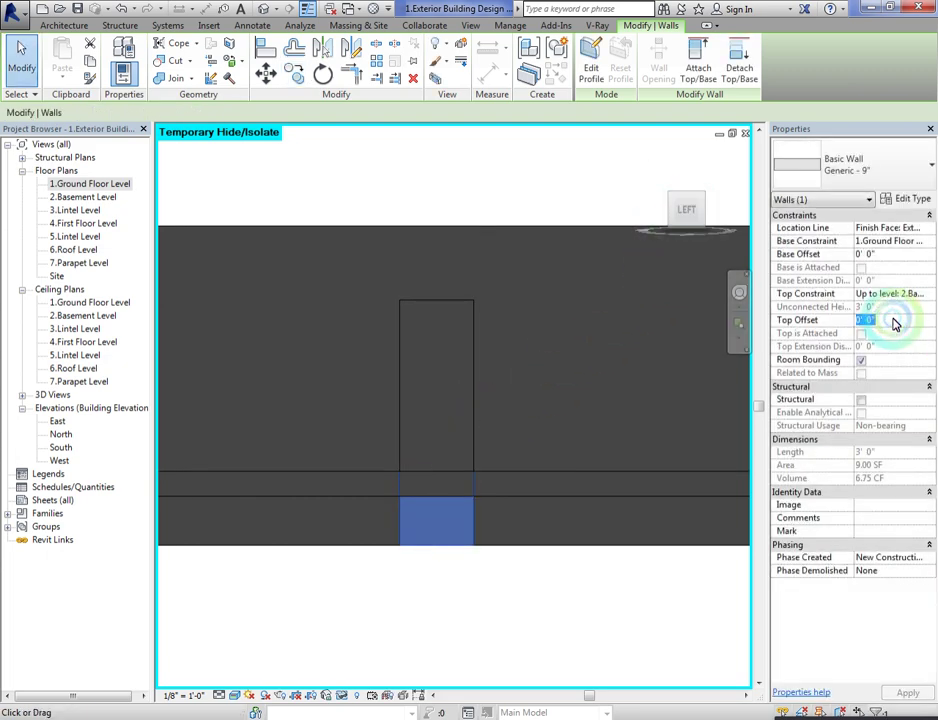
text(4)
click(557, 200)
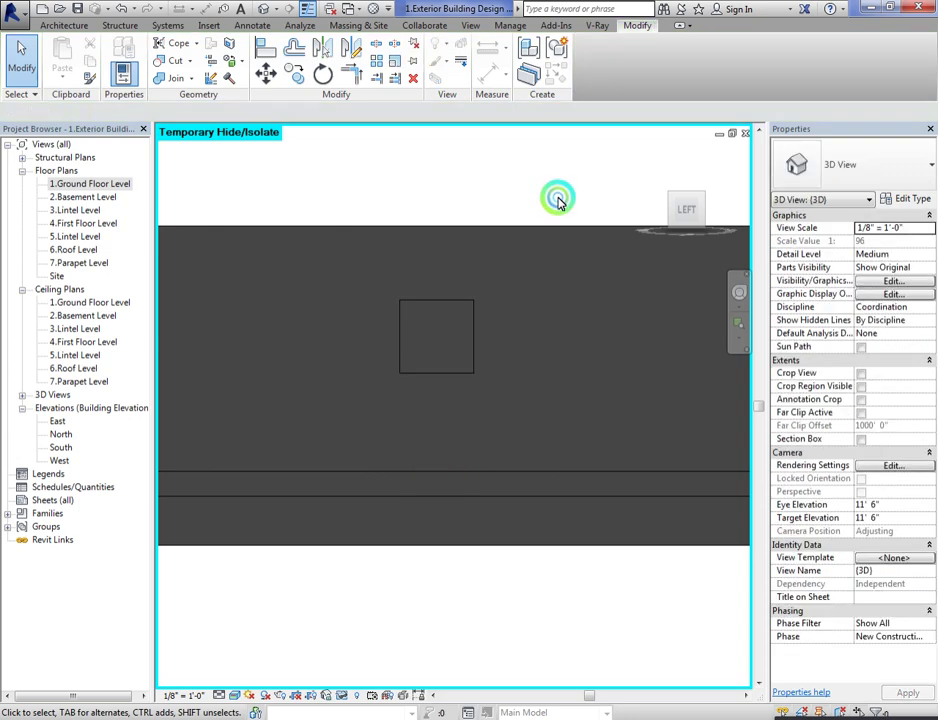
Step: Compare the ground floor plan around the service area, toilet and kitchen with the 3D model to identify the outer wall's next opening
drag(683, 216, 462, 247)
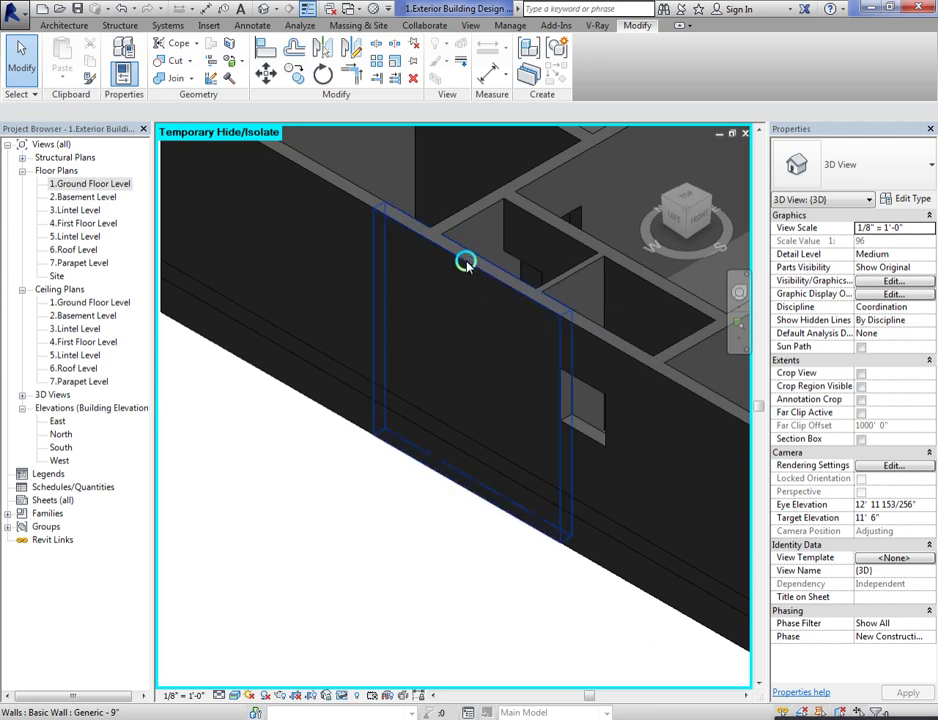
double_click(63, 182)
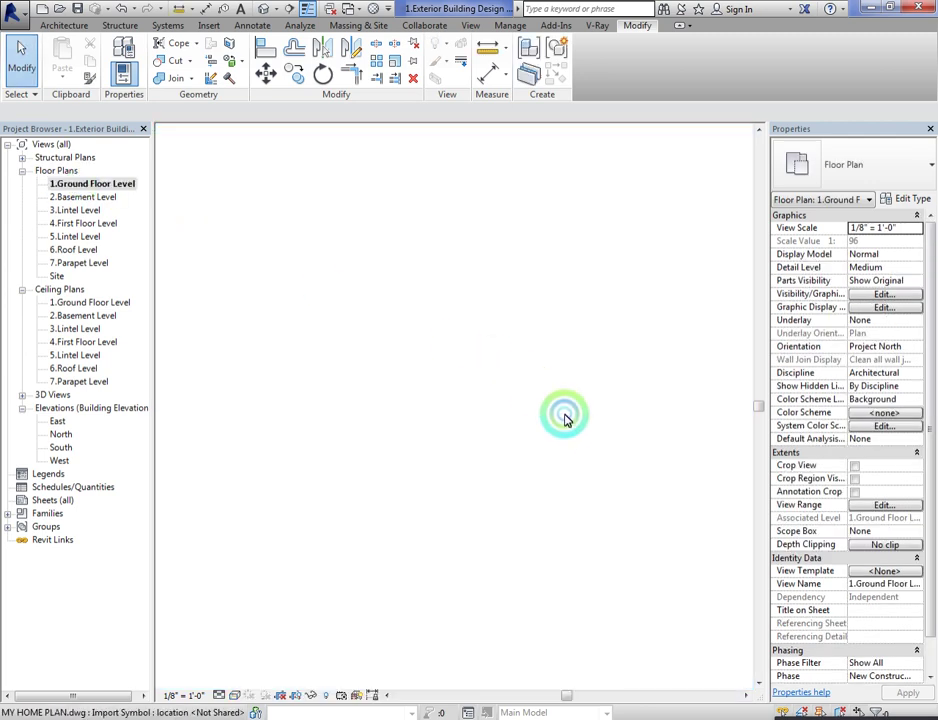
scroll(565, 447, down, 2)
scroll(390, 255, up, 3)
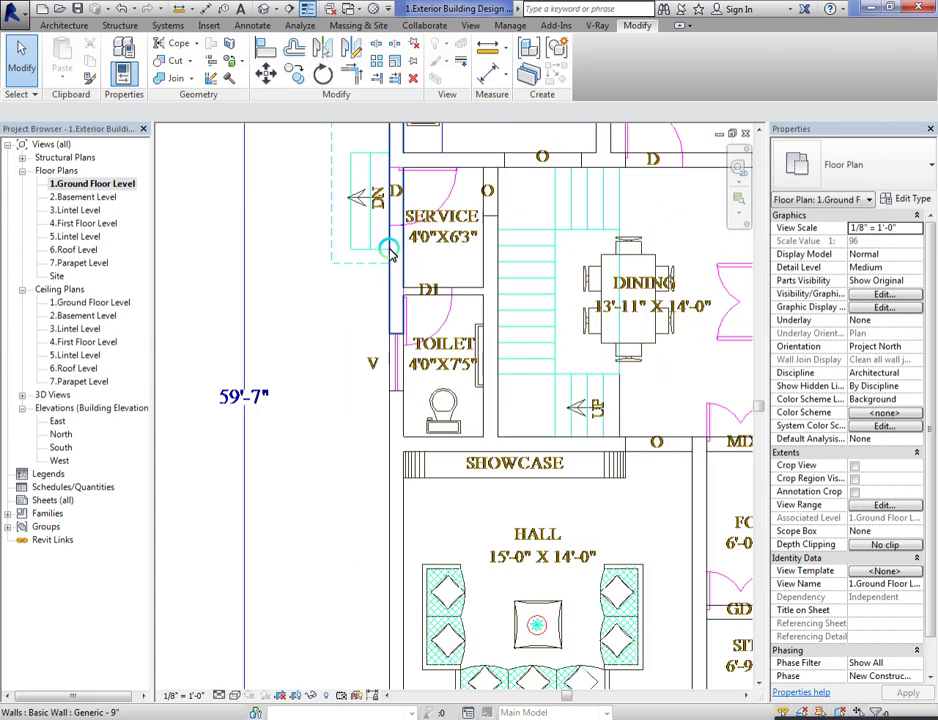
scroll(392, 258, up, 5)
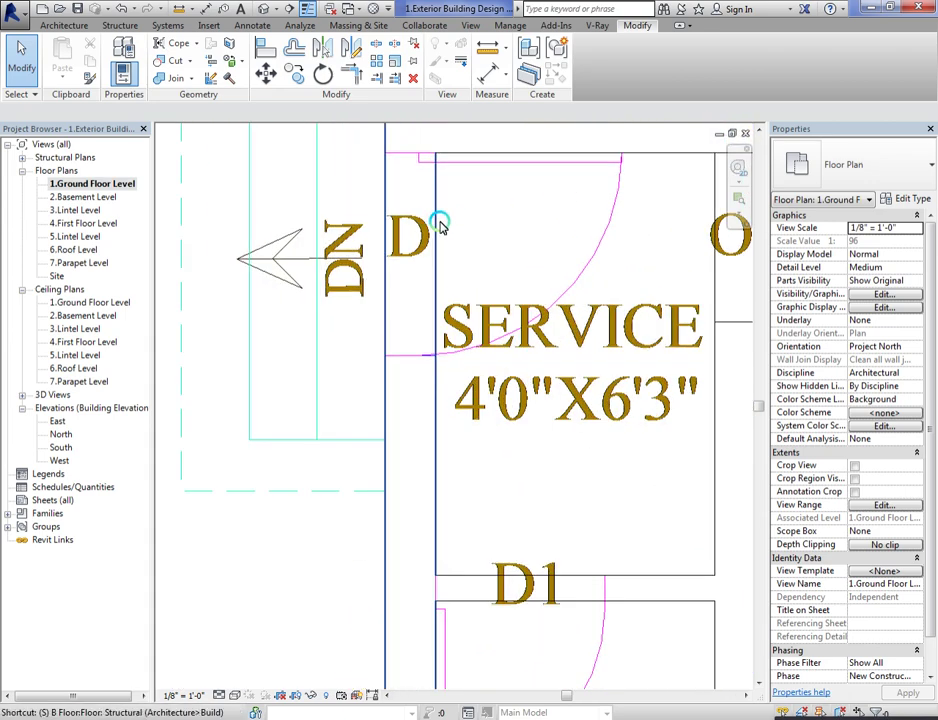
scroll(438, 220, down, 5)
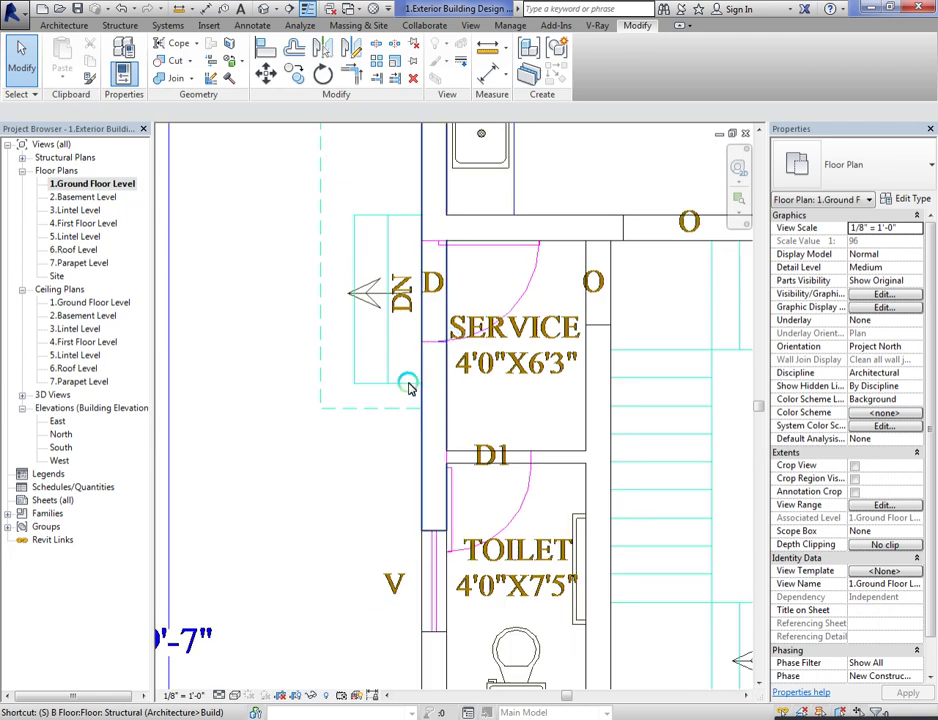
scroll(411, 215, up, 3)
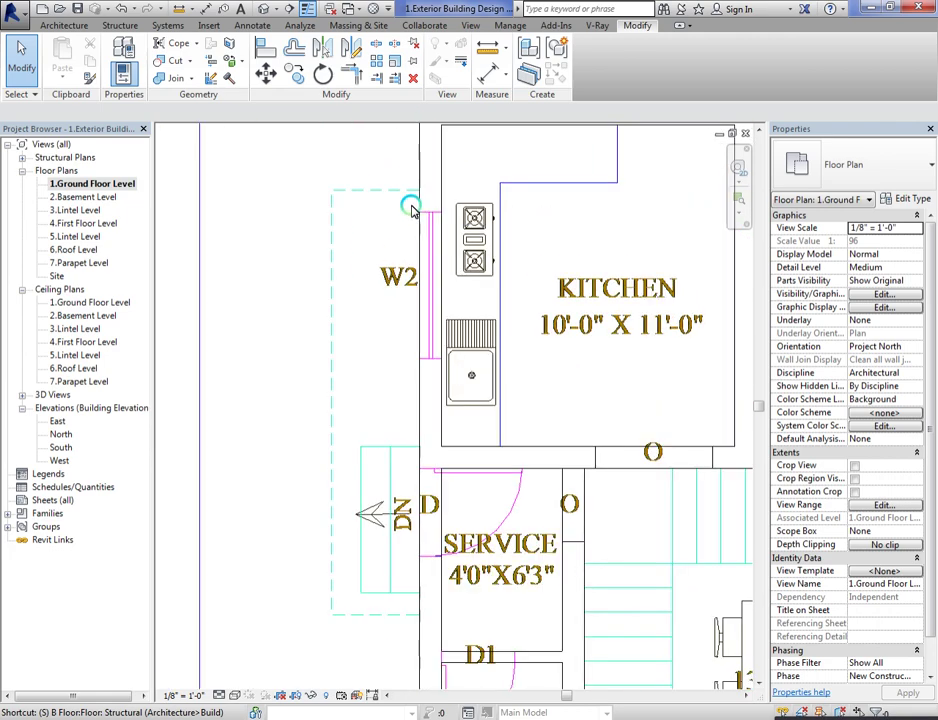
click(265, 10)
scroll(597, 486, down, 4)
scroll(495, 380, up, 2)
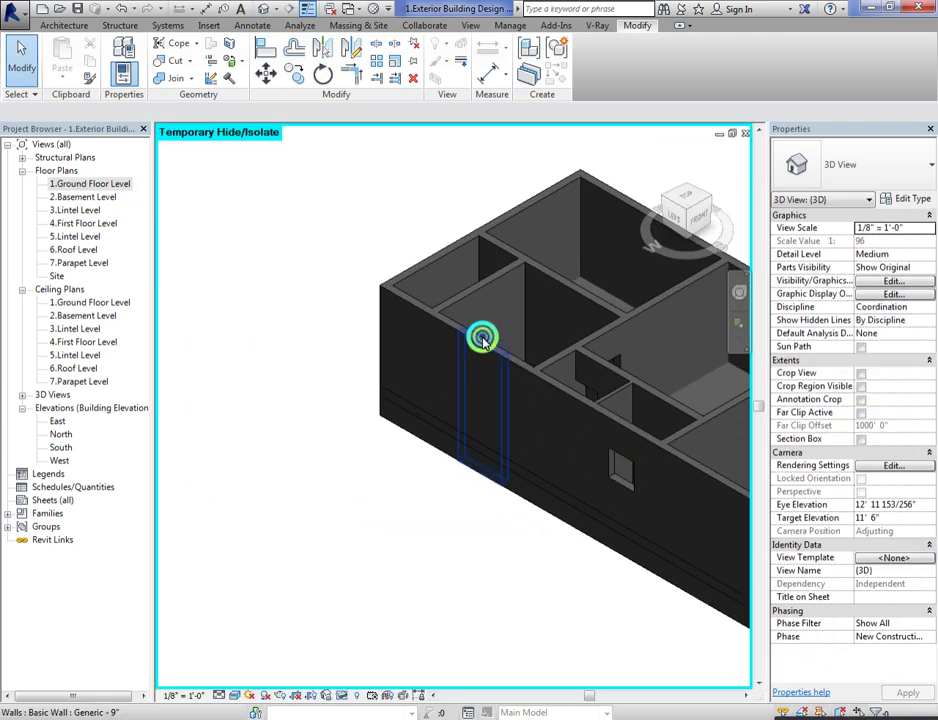
click(482, 338)
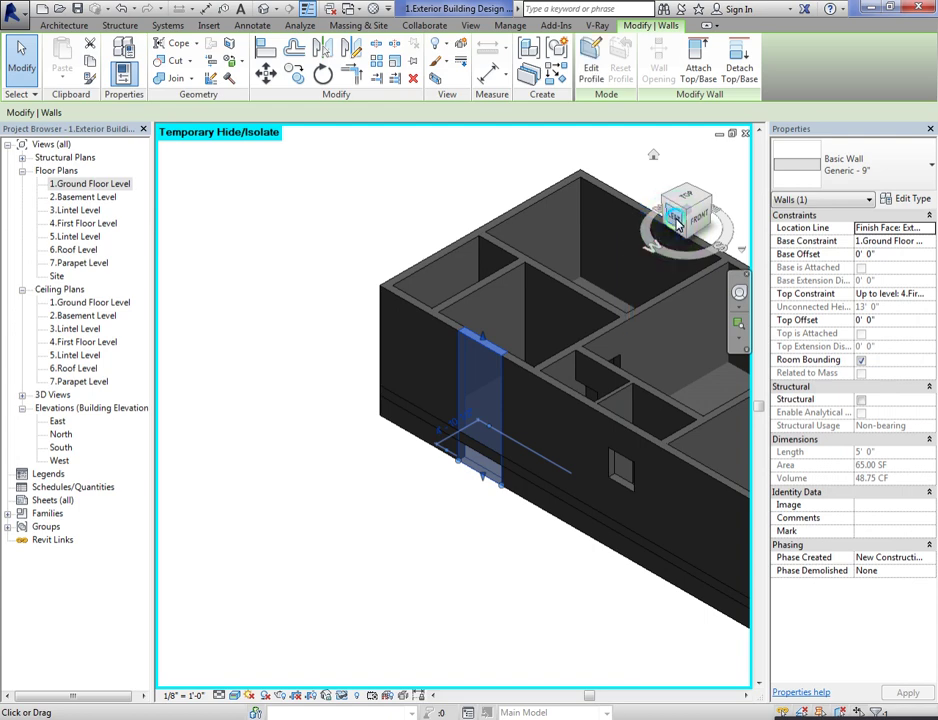
double_click(98, 183)
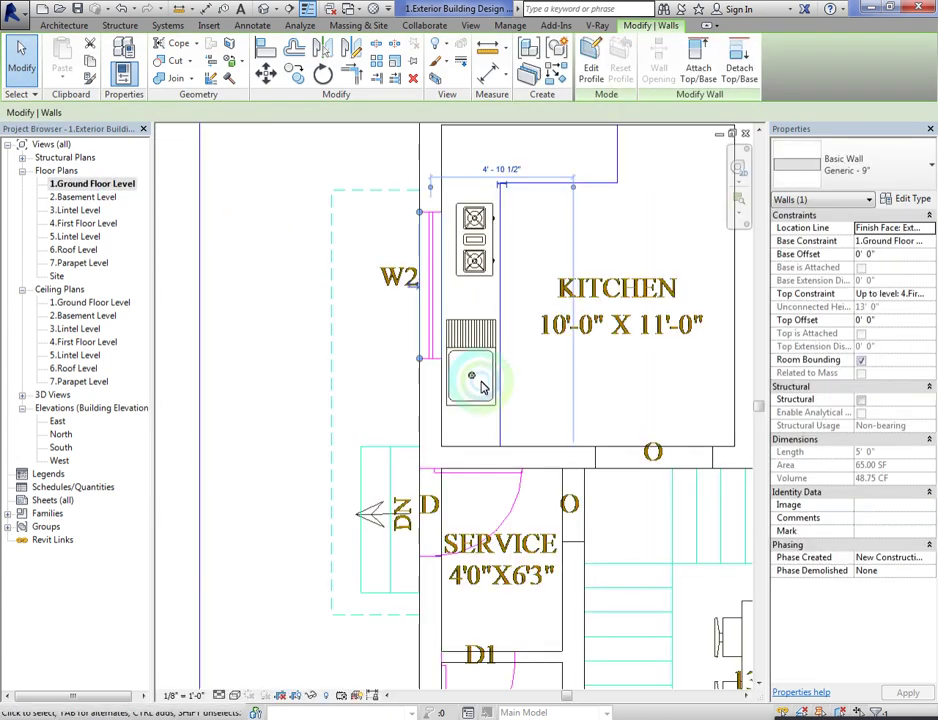
scroll(444, 412, down, 2)
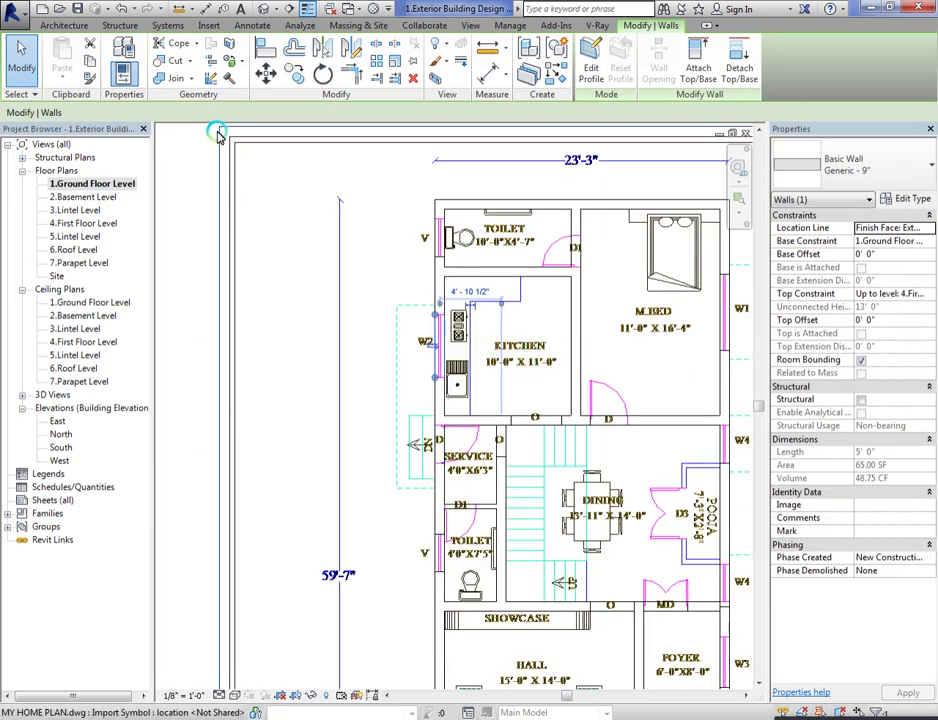
Step: Set the base offset of the kitchen's 5' W2 window segment in the outer wall to 10' 0"
click(265, 12)
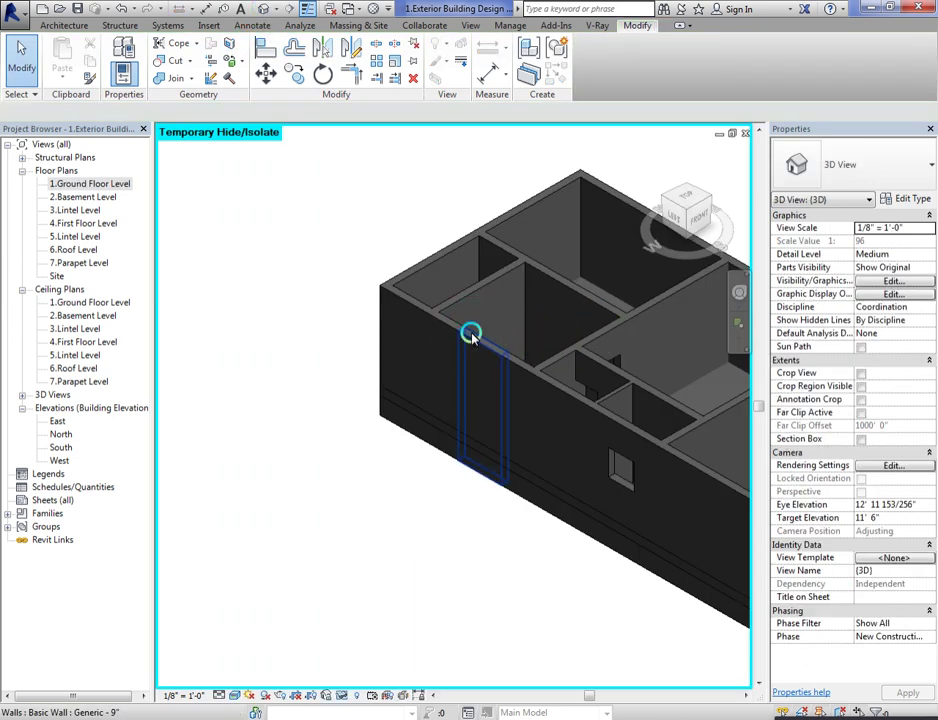
click(891, 255)
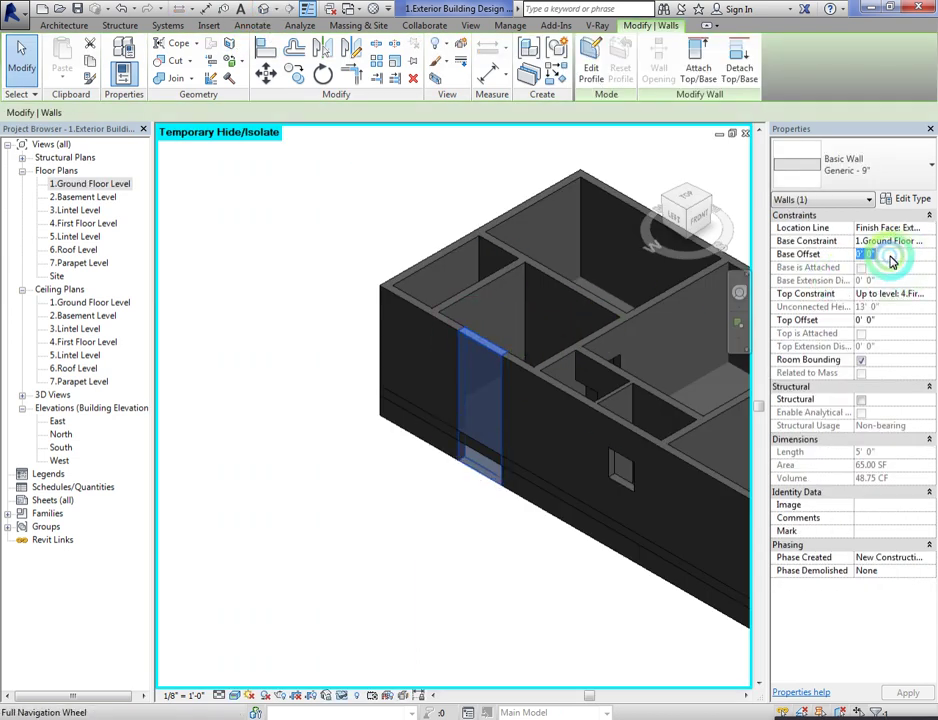
text(10)
key(Return)
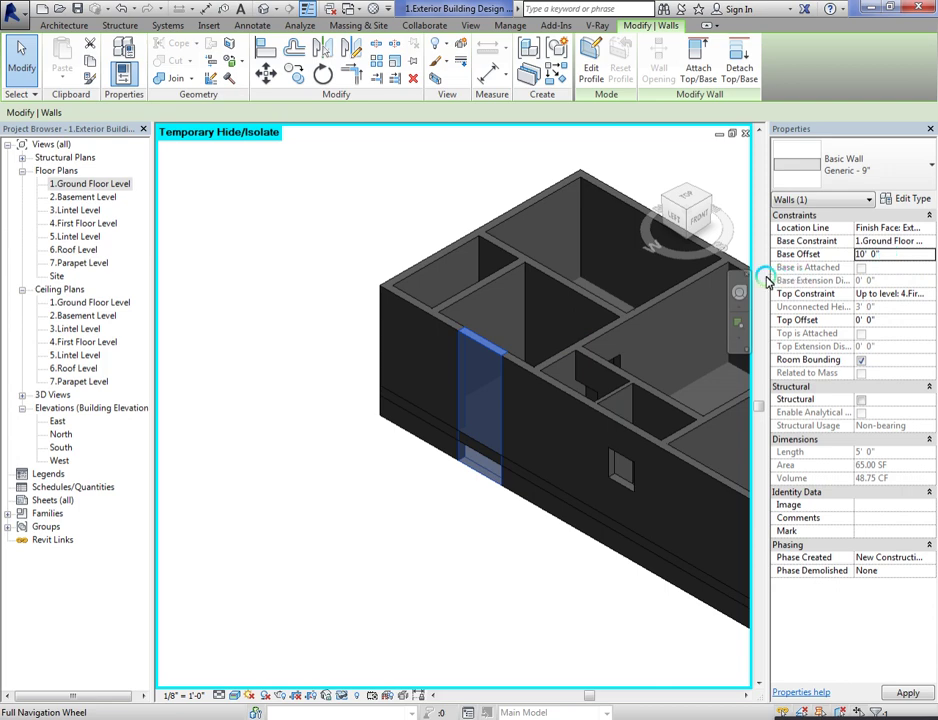
Step: In the left view, copy the raised kitchen segment straight down to the floor line with Constrain off, and set the copy's top offset to 3'
click(680, 218)
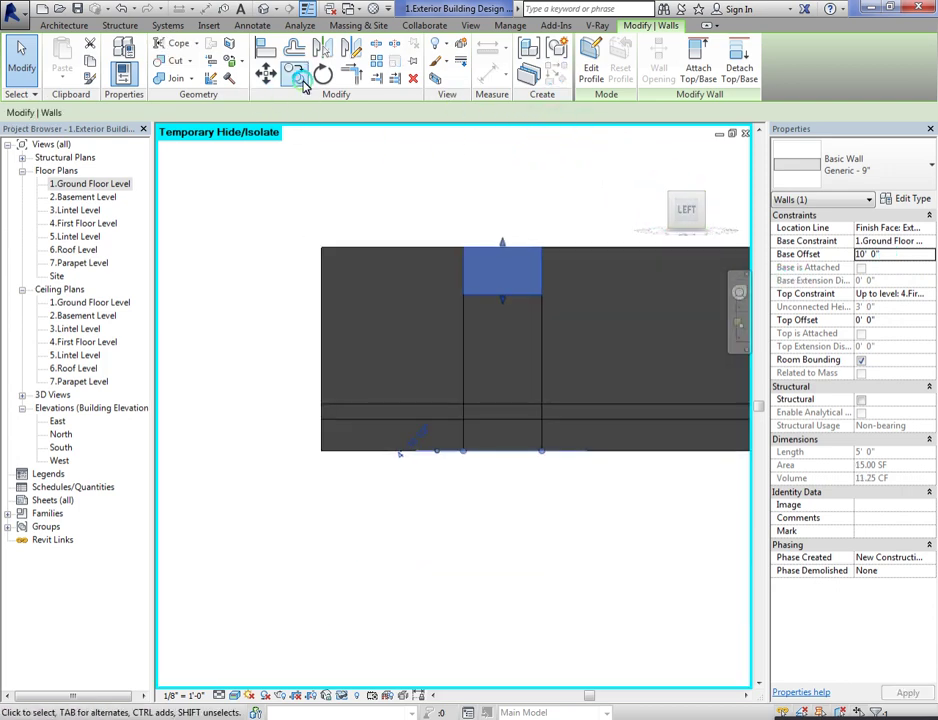
click(303, 82)
click(107, 115)
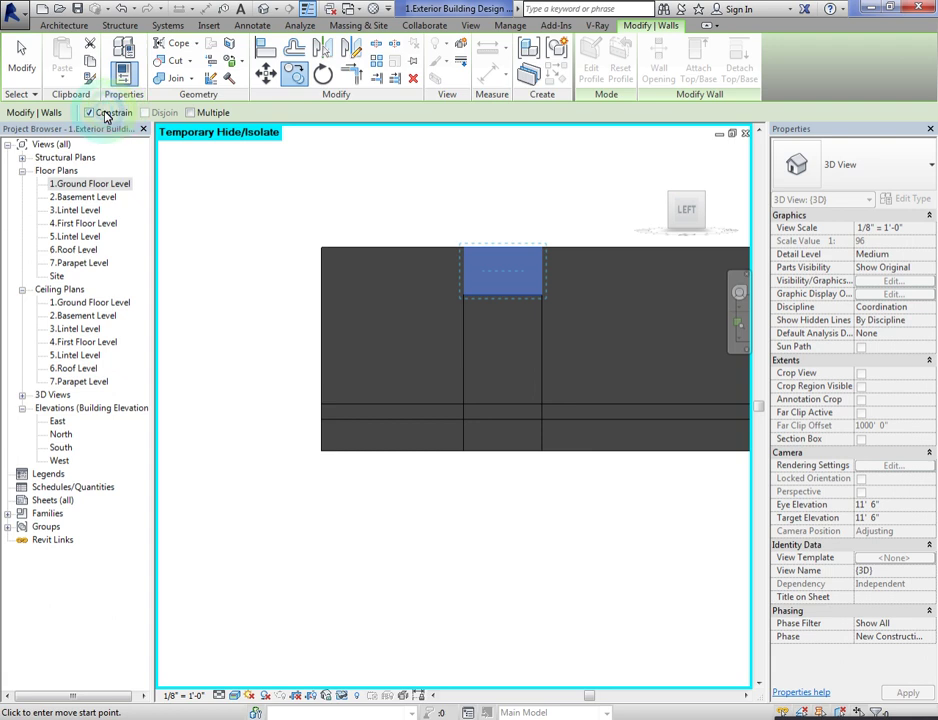
click(462, 248)
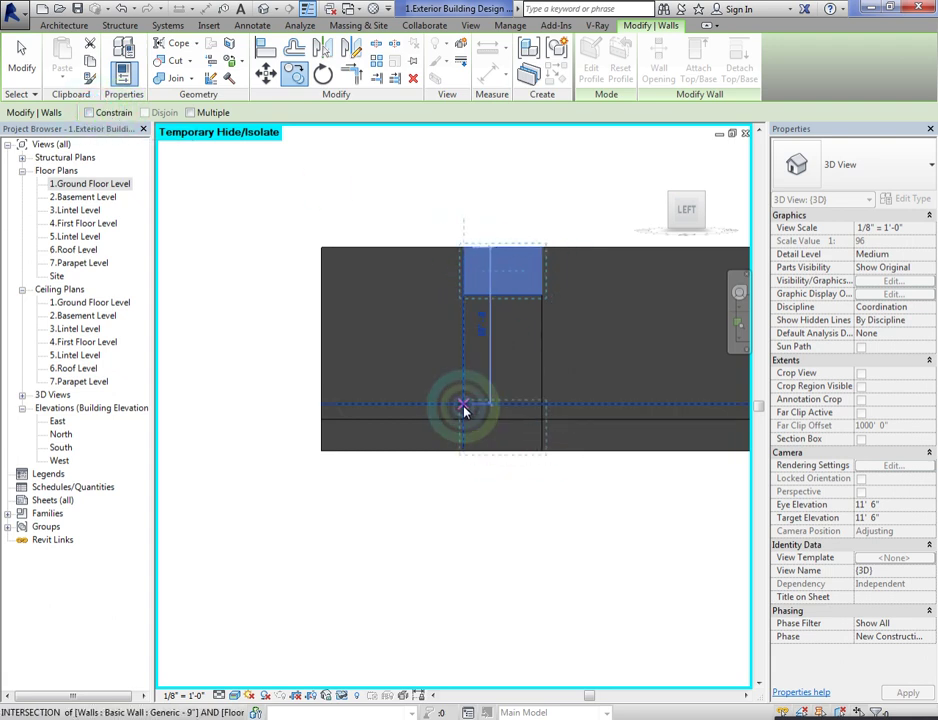
click(462, 406)
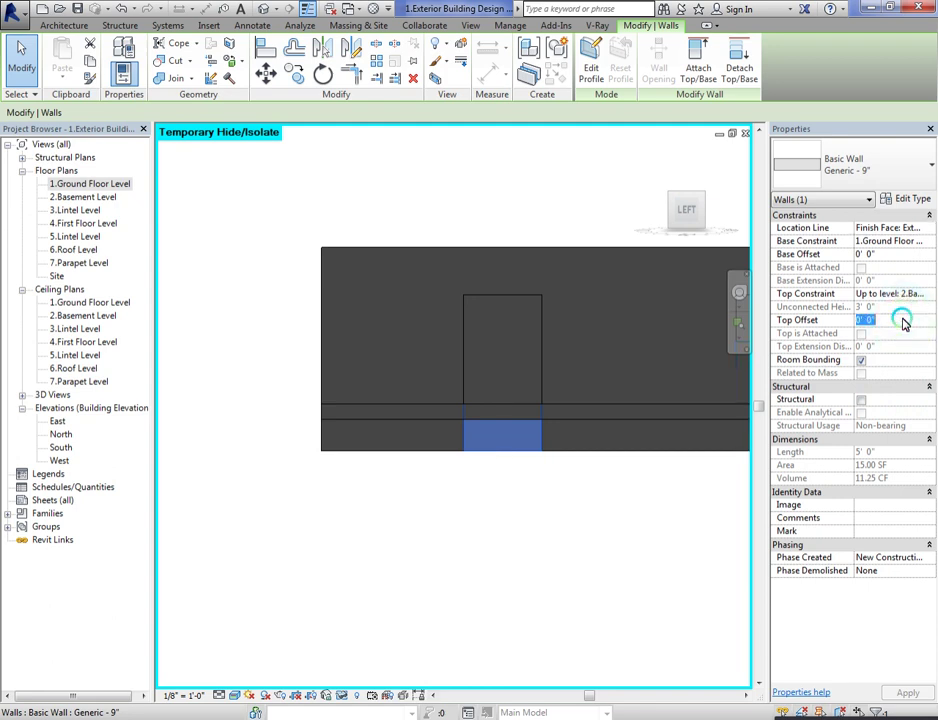
click(624, 214)
Step: Set the base offset of the narrow window segment beside the foyer junction in the right outer wall to 10' 0"
drag(668, 224, 412, 260)
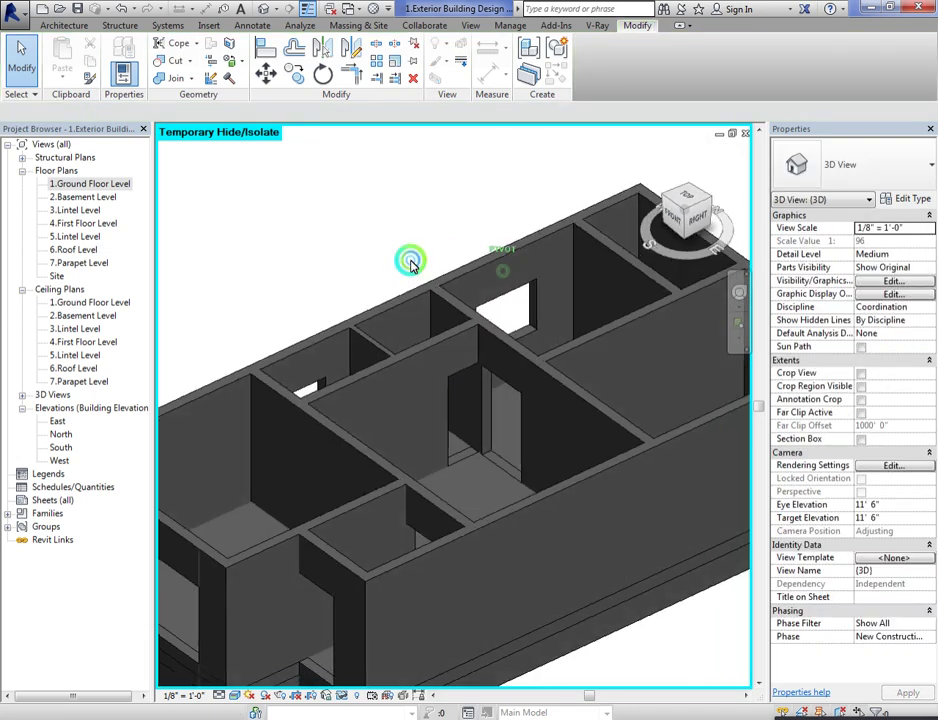
click(664, 199)
scroll(610, 417, up, 2)
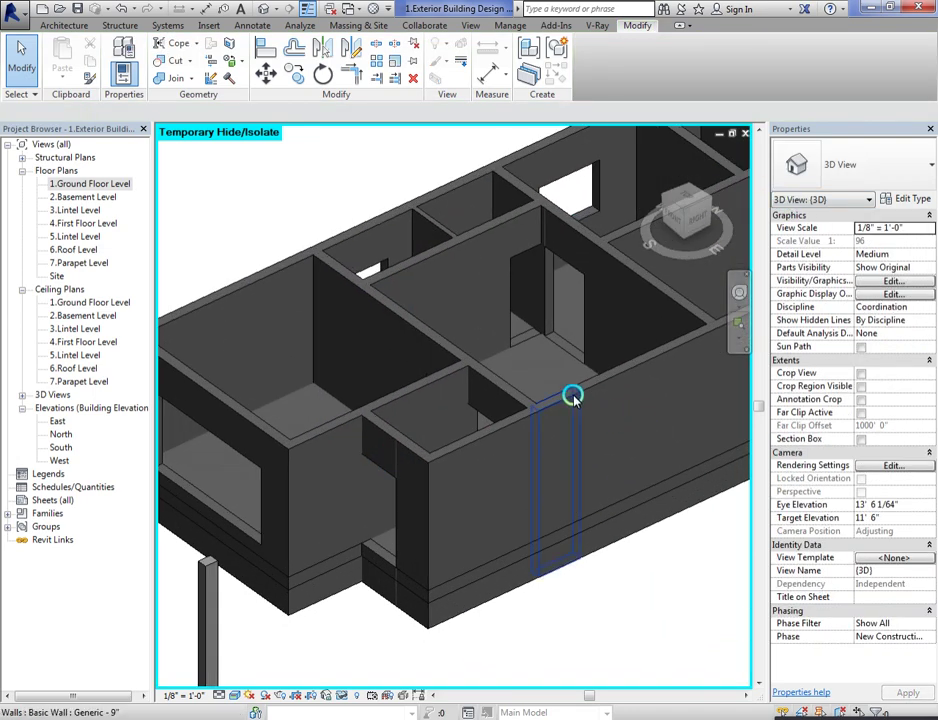
click(573, 399)
scroll(396, 395, down, 2)
click(697, 220)
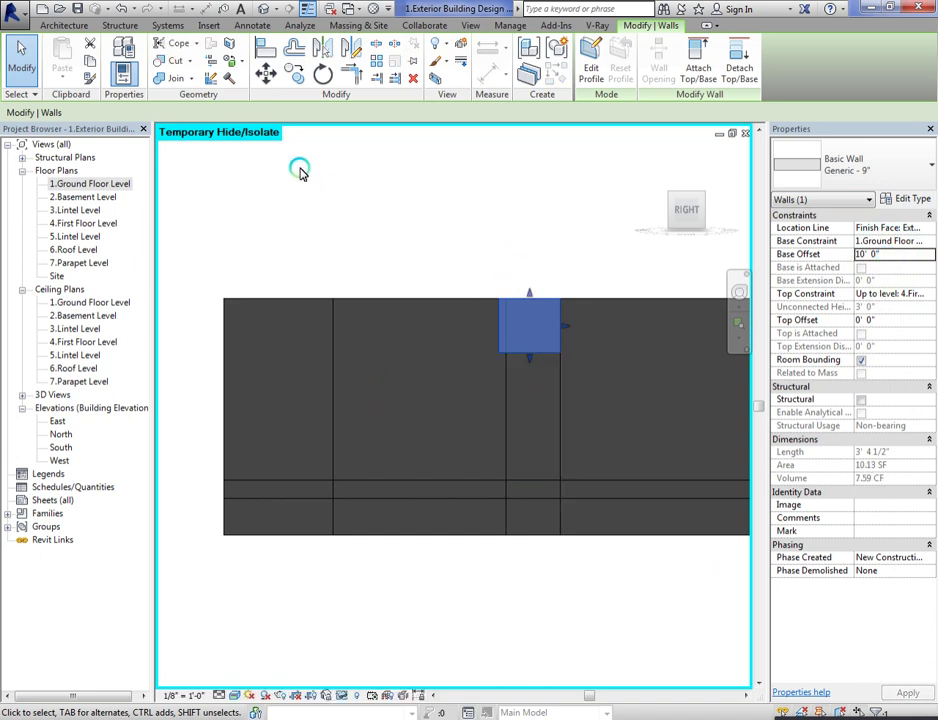
Step: In the right view, copy the raised narrow segment straight down to the floor line with Constrain off, and set the copy's top offset to 1'
click(297, 76)
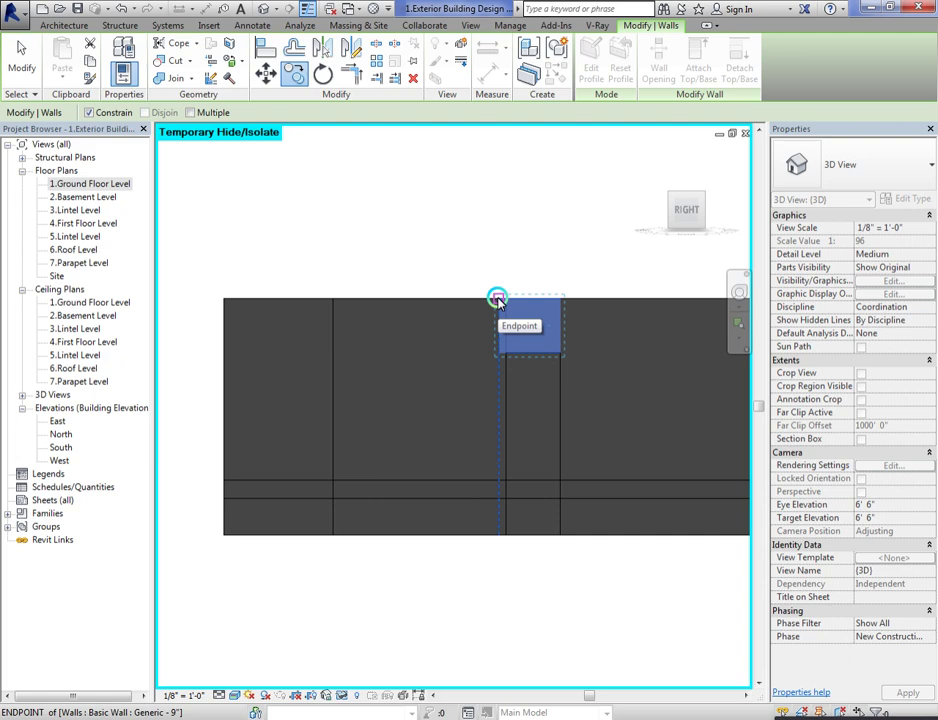
click(497, 300)
click(89, 112)
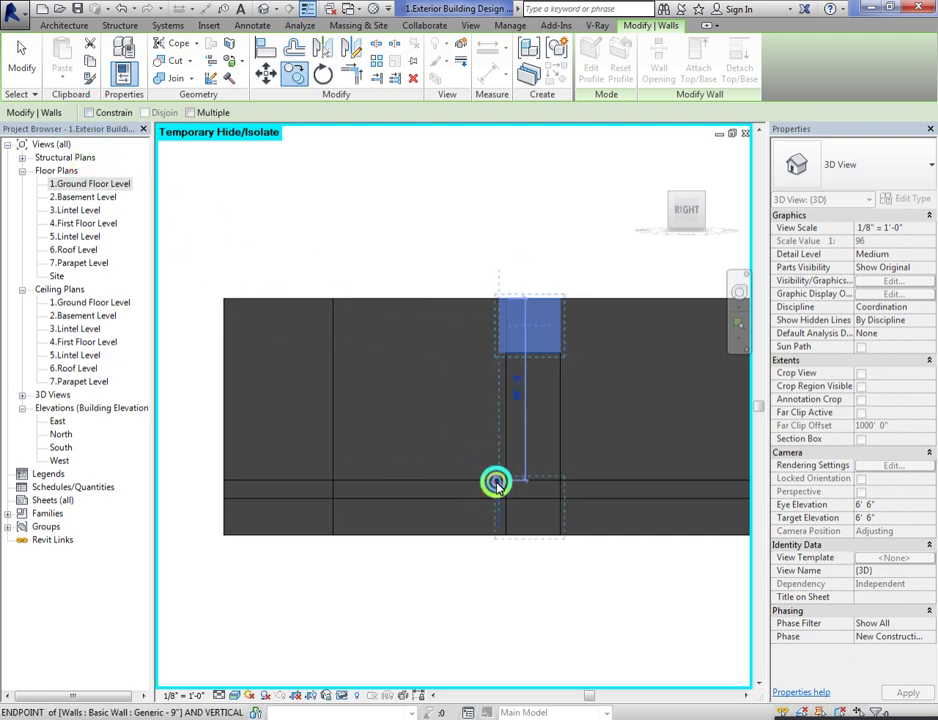
click(497, 484)
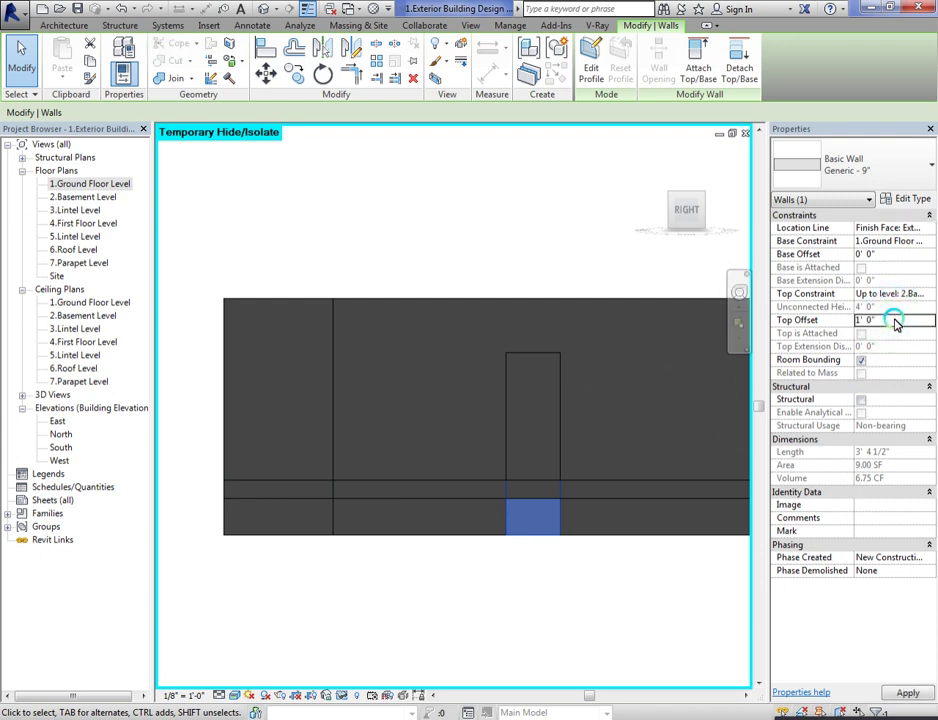
click(587, 253)
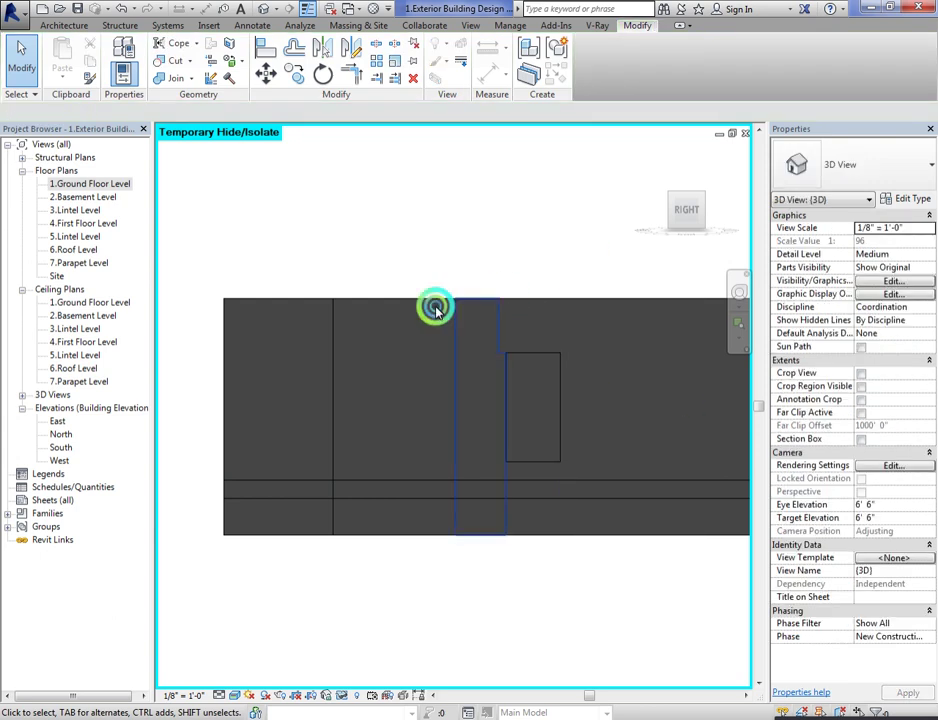
Step: Form the second narrow right-wall window by setting its 3' segment's base offset to 10' 0" and copying it to the floor line with a 1' top offset
scroll(420, 311, down, 2)
click(621, 306)
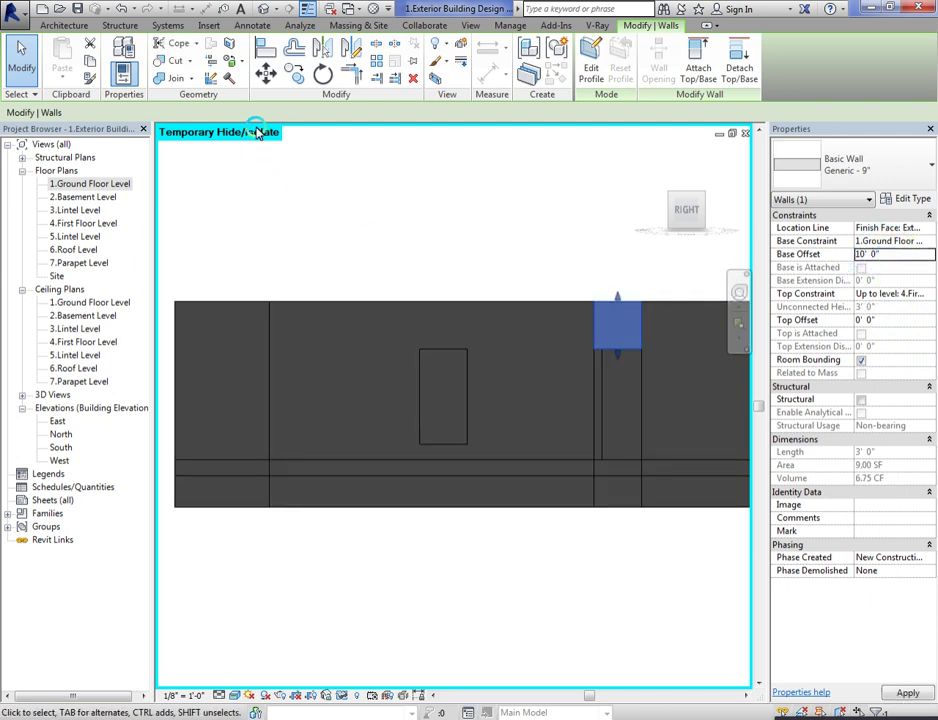
click(287, 80)
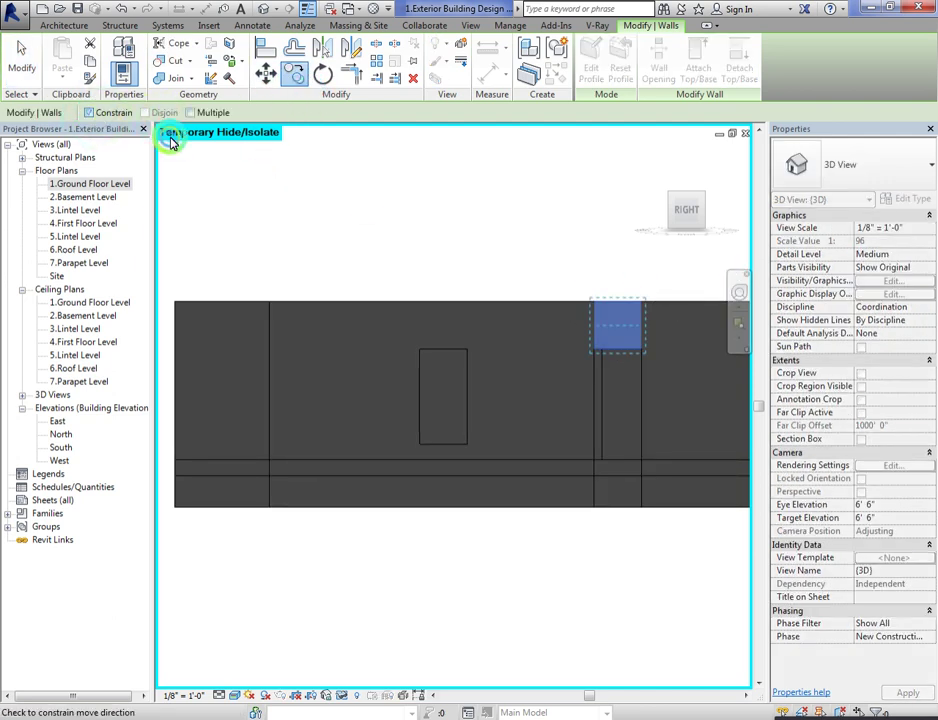
click(591, 304)
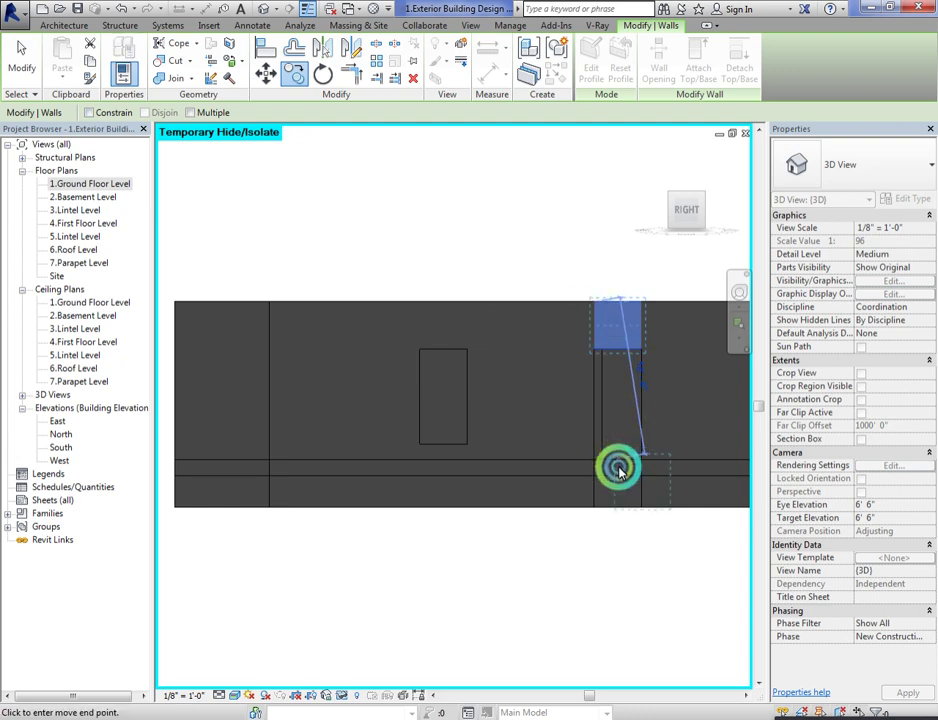
click(593, 459)
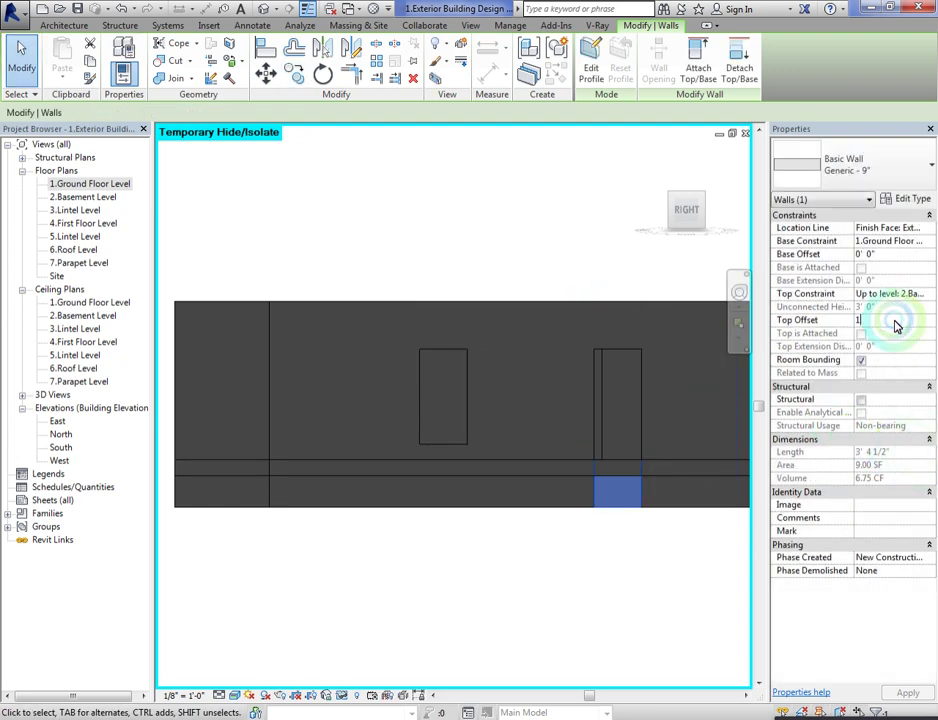
click(557, 208)
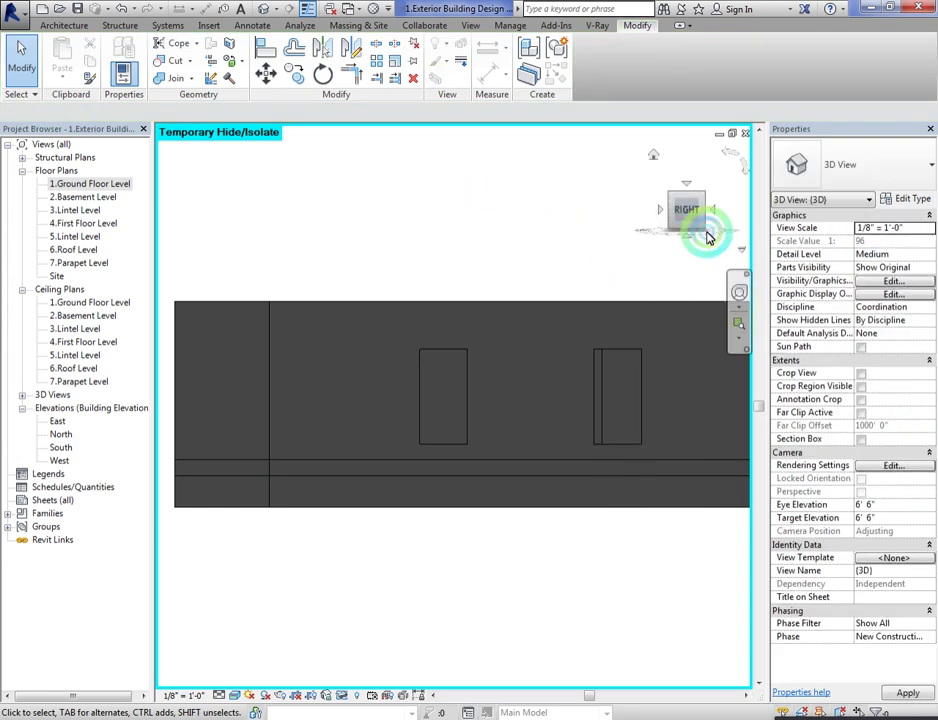
Step: Set the base offset of the 6' window segment near the rear end of the right outer wall to 10' 0"
drag(690, 213, 175, 246)
scroll(207, 512, down, 2)
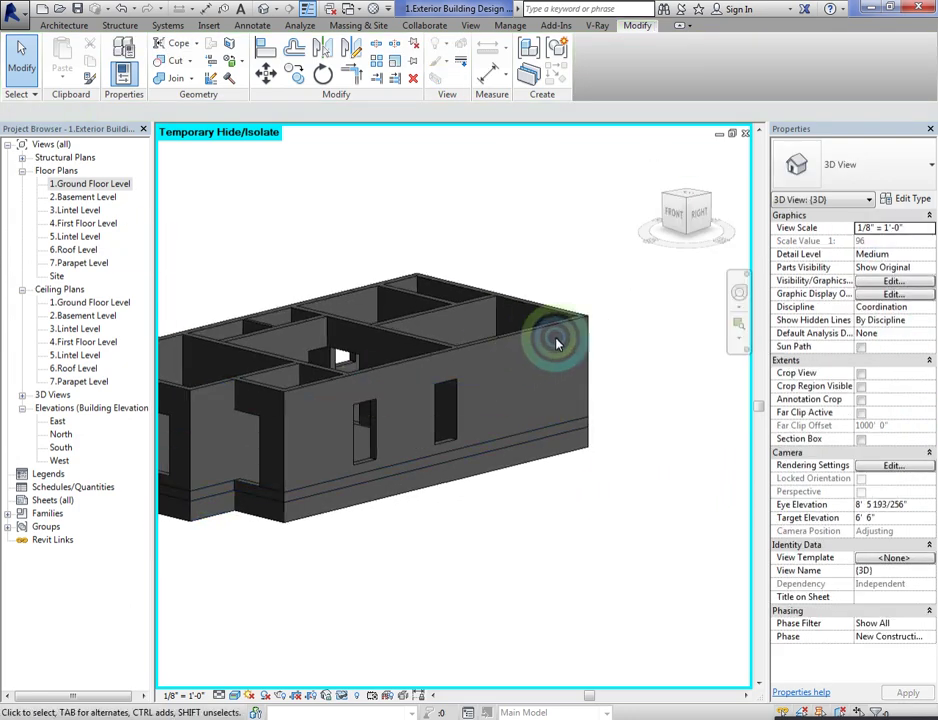
scroll(556, 341, up, 2)
click(514, 328)
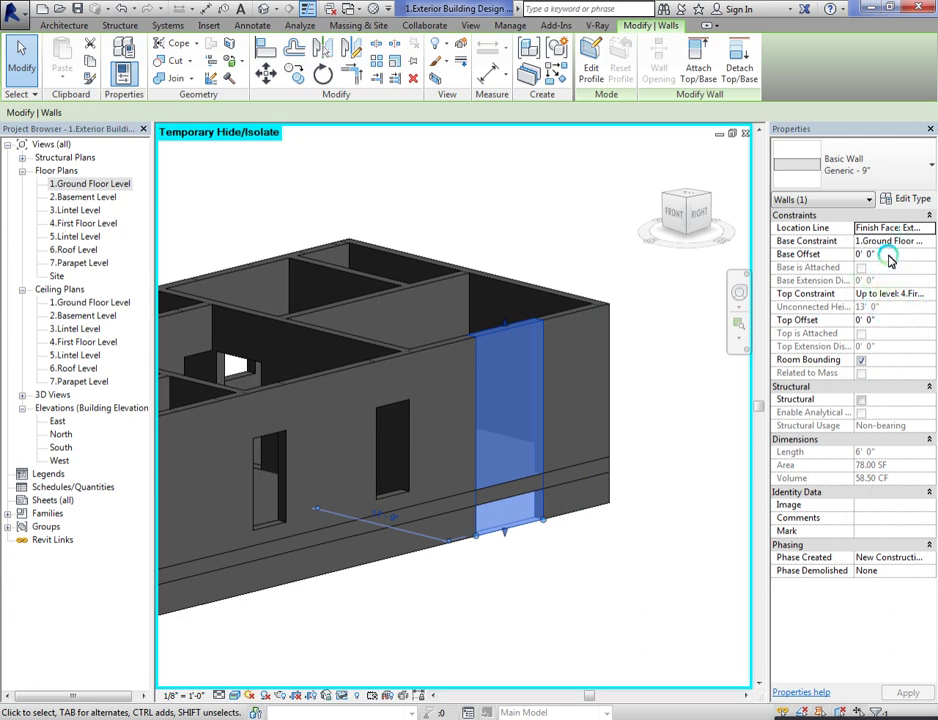
click(893, 259)
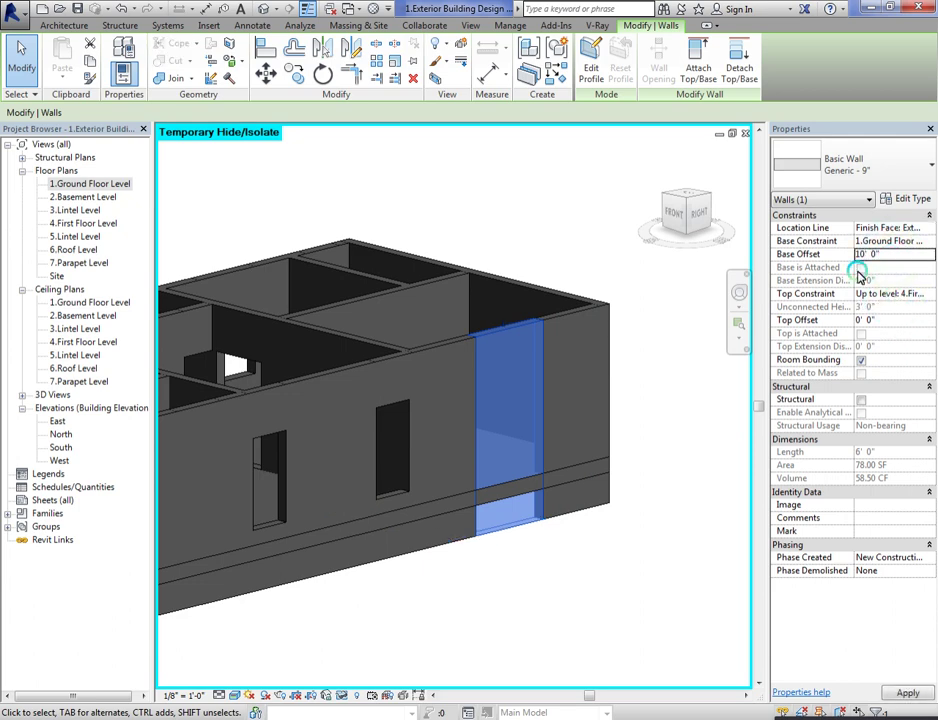
Step: Copy the raised 6' right-wall window segment straight down to the floor line with Constrain off, and set the copy's top offset to 1'
click(701, 215)
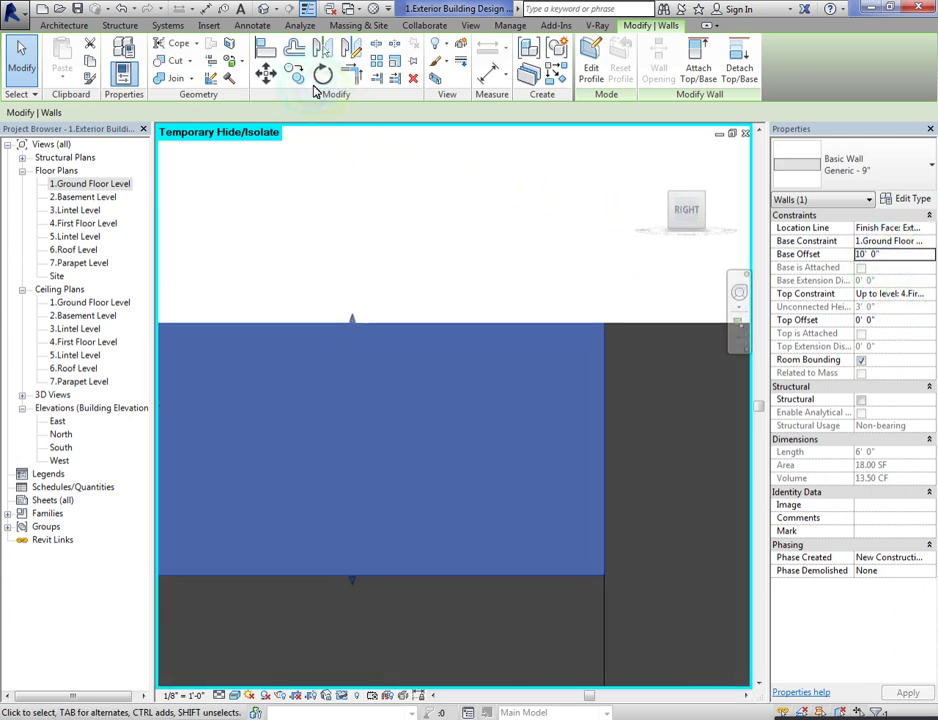
click(296, 76)
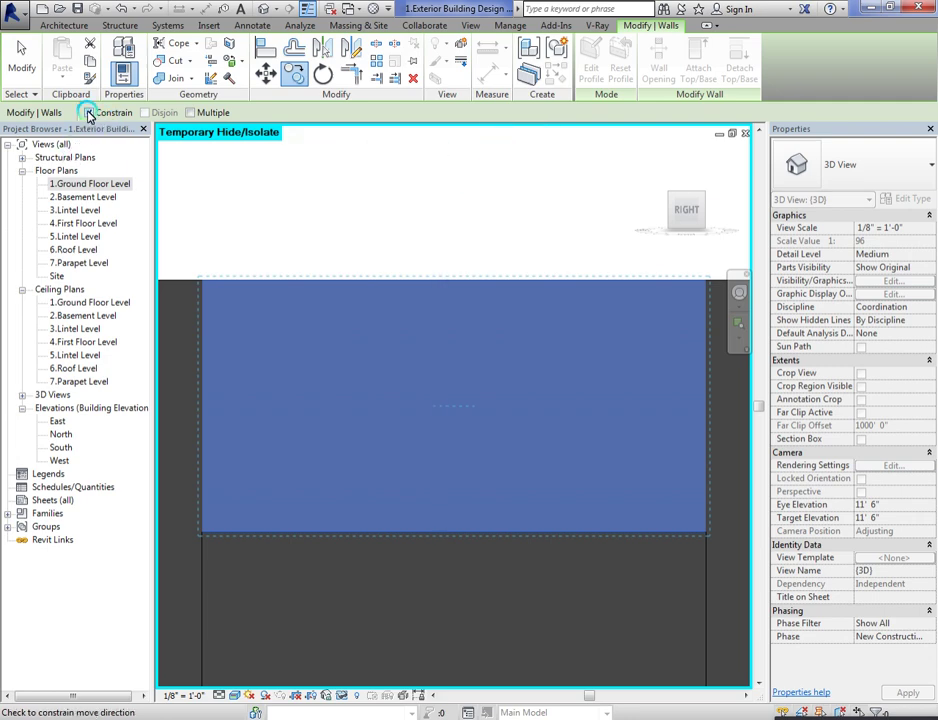
click(89, 113)
click(203, 281)
scroll(472, 208, down, 4)
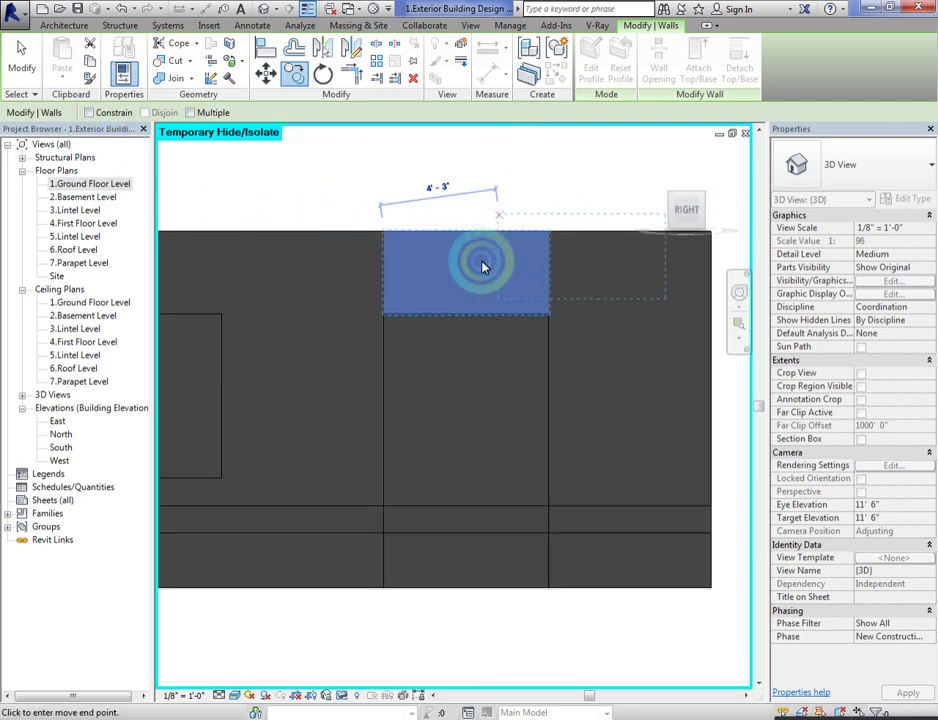
click(379, 500)
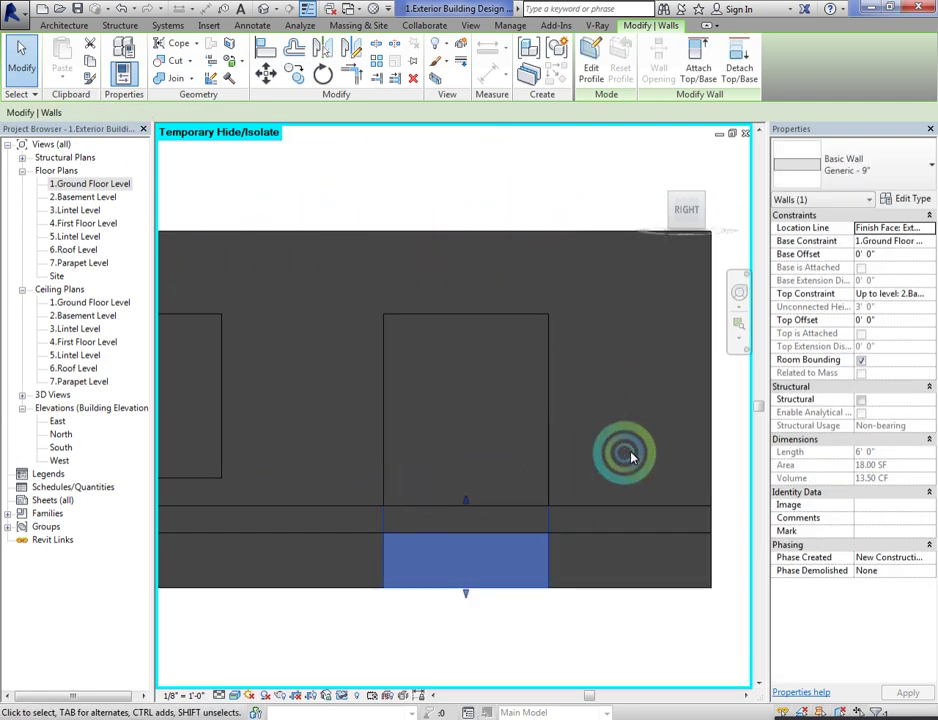
click(907, 365)
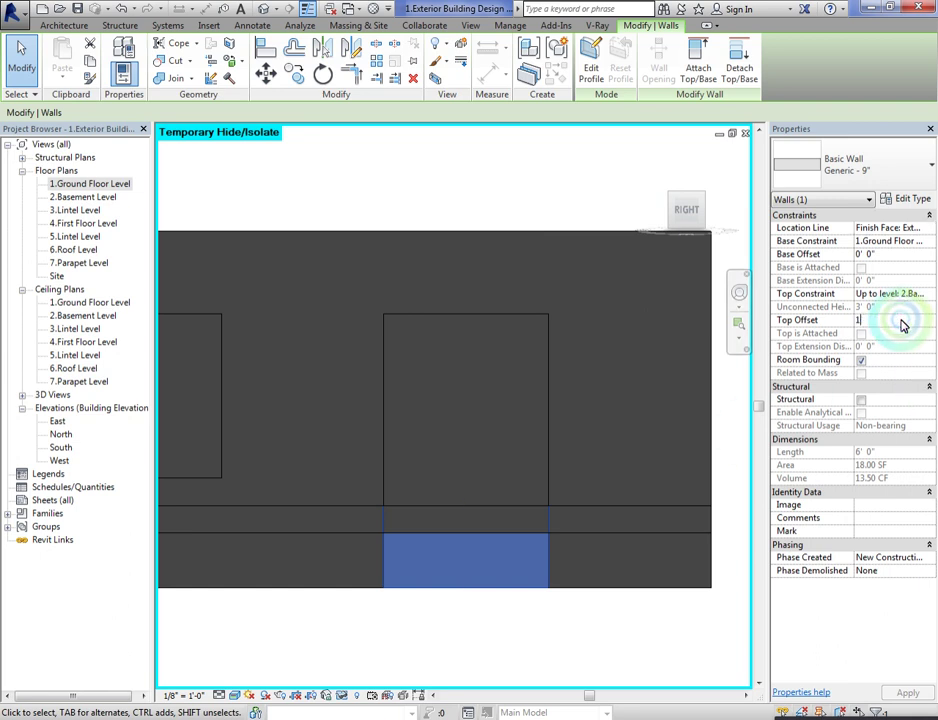
click(563, 205)
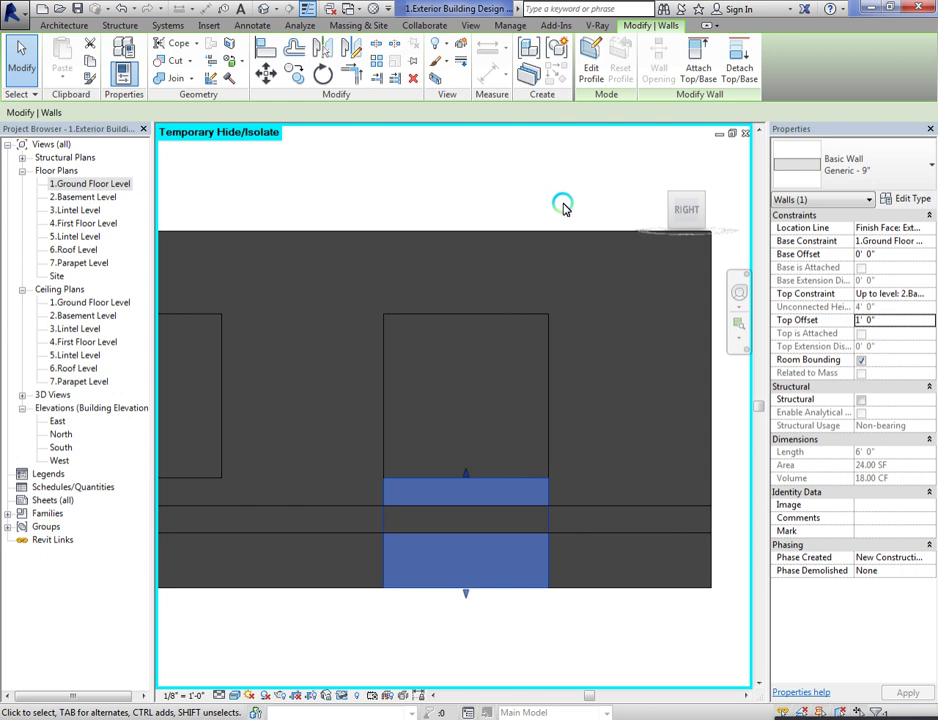
Step: Set the base offset of the 3' ventilator segment nearest the rear corner of the left outer wall to 10' 0"
mouse_move(683, 204)
mouse_down()
mouse_move(584, 209)
mouse_move(490, 264)
mouse_up()
scroll(165, 443, down, 2)
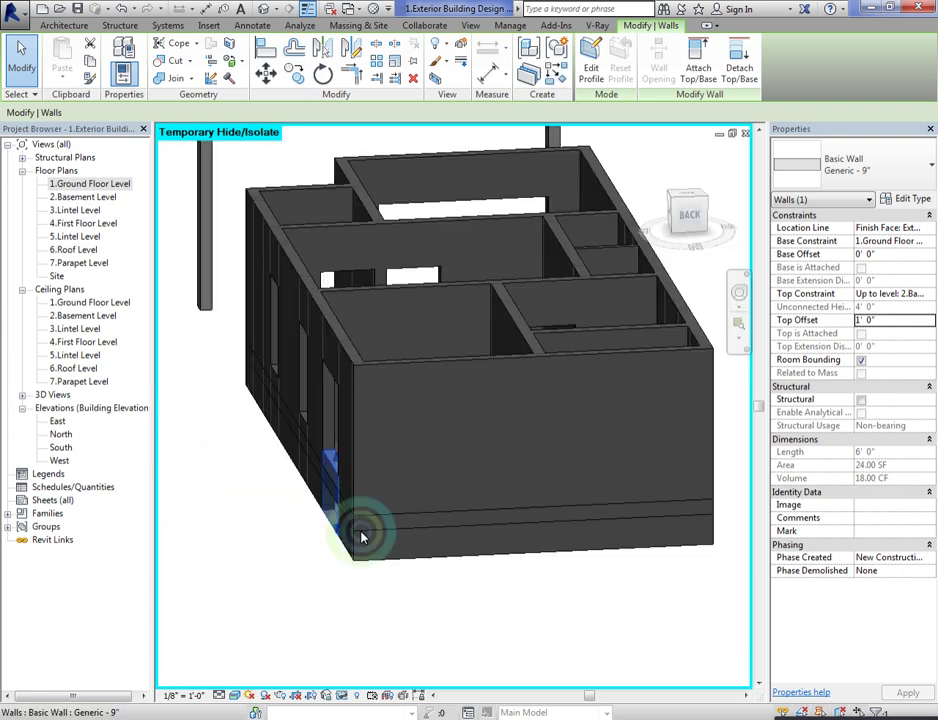
scroll(361, 536, down, 1)
click(474, 569)
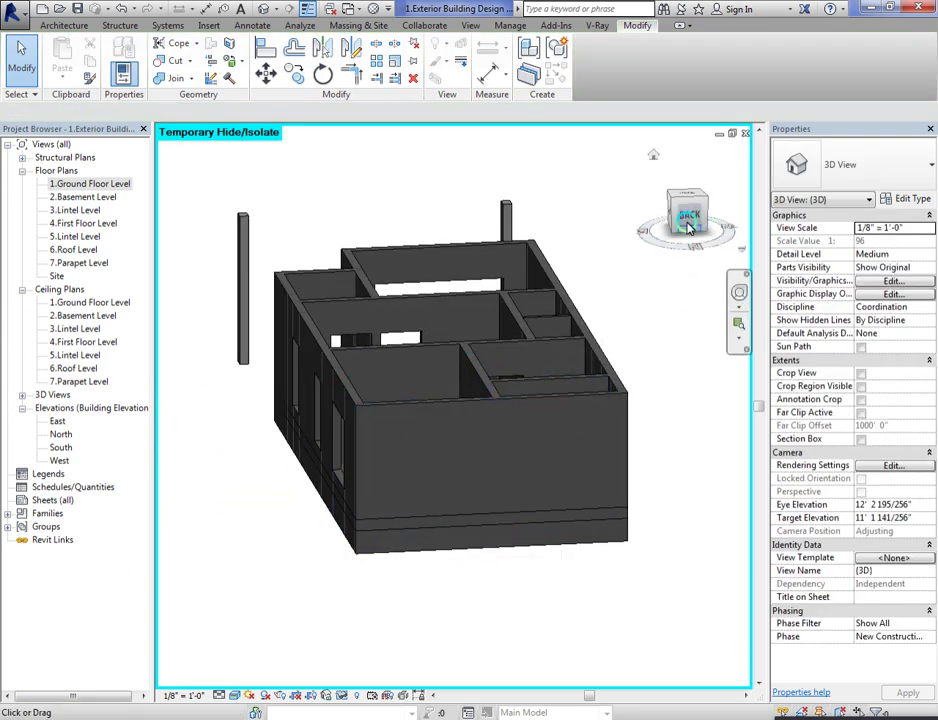
drag(687, 226, 556, 240)
click(476, 550)
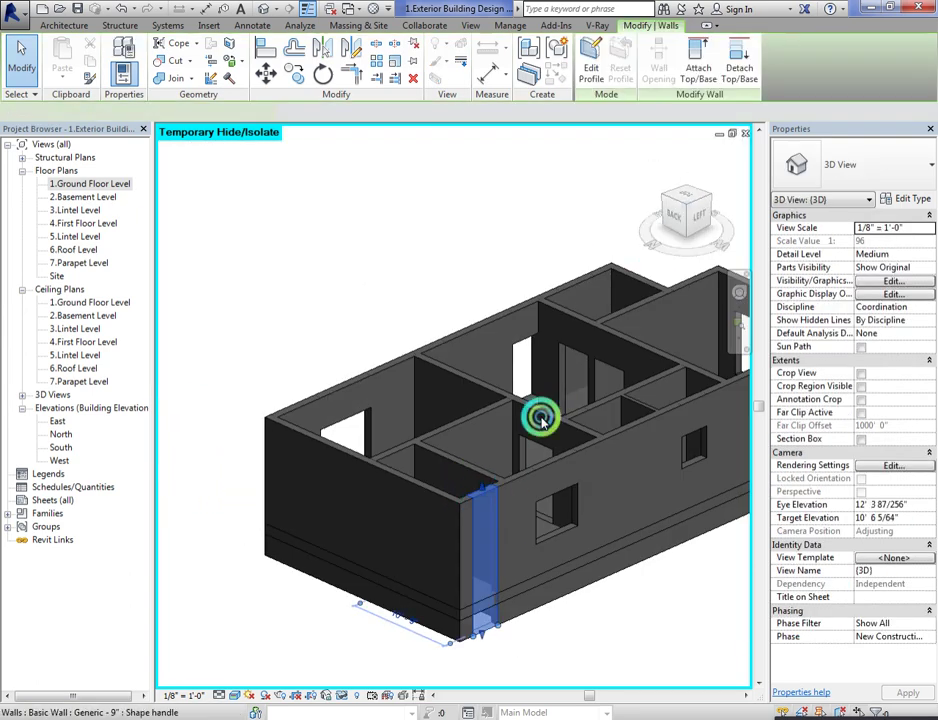
click(907, 256)
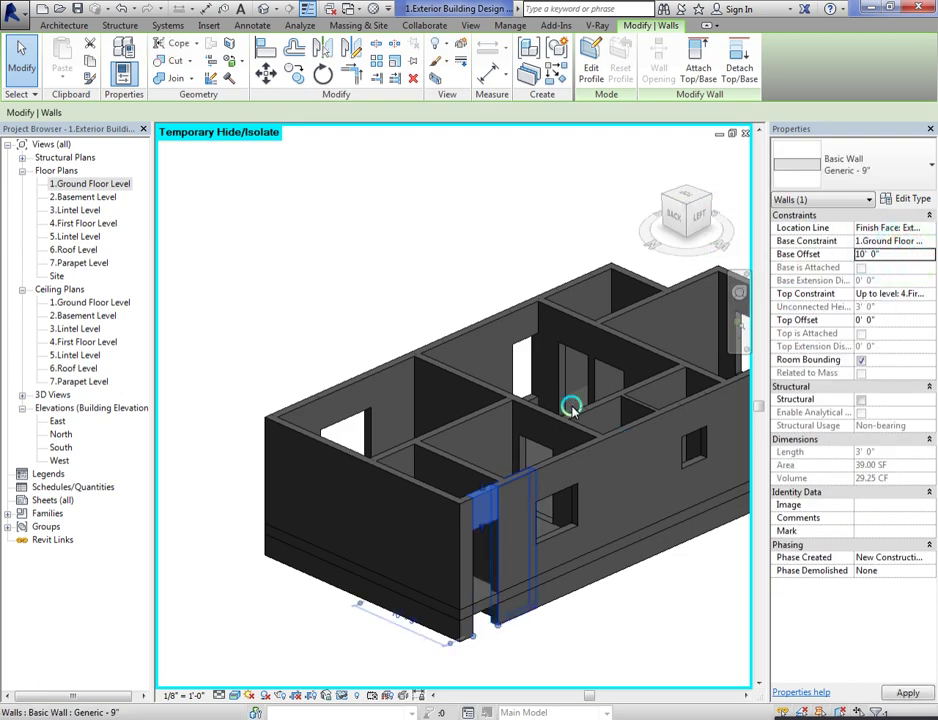
Step: In the left view, copy the raised ventilator segment straight down to the floor line with Constrain off, and set the copy's top offset to 4'
click(703, 226)
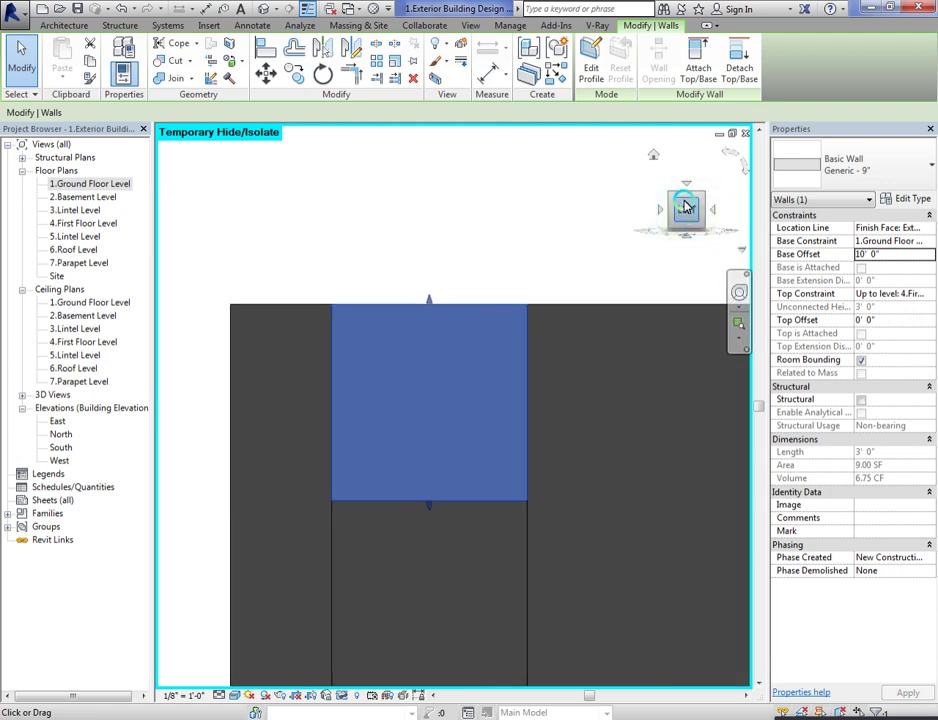
click(296, 74)
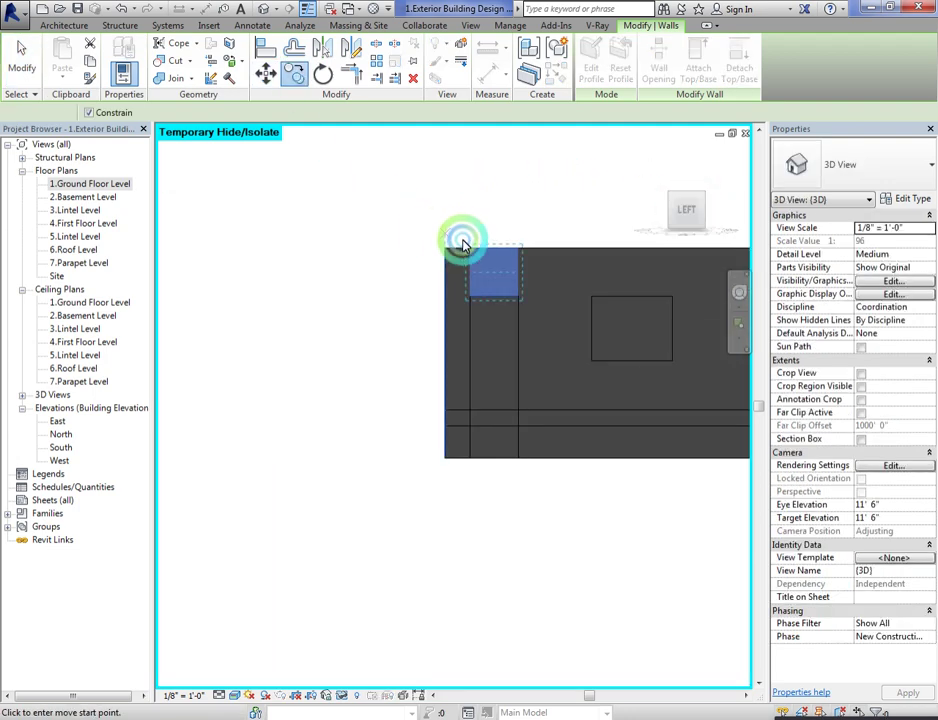
click(472, 432)
click(88, 112)
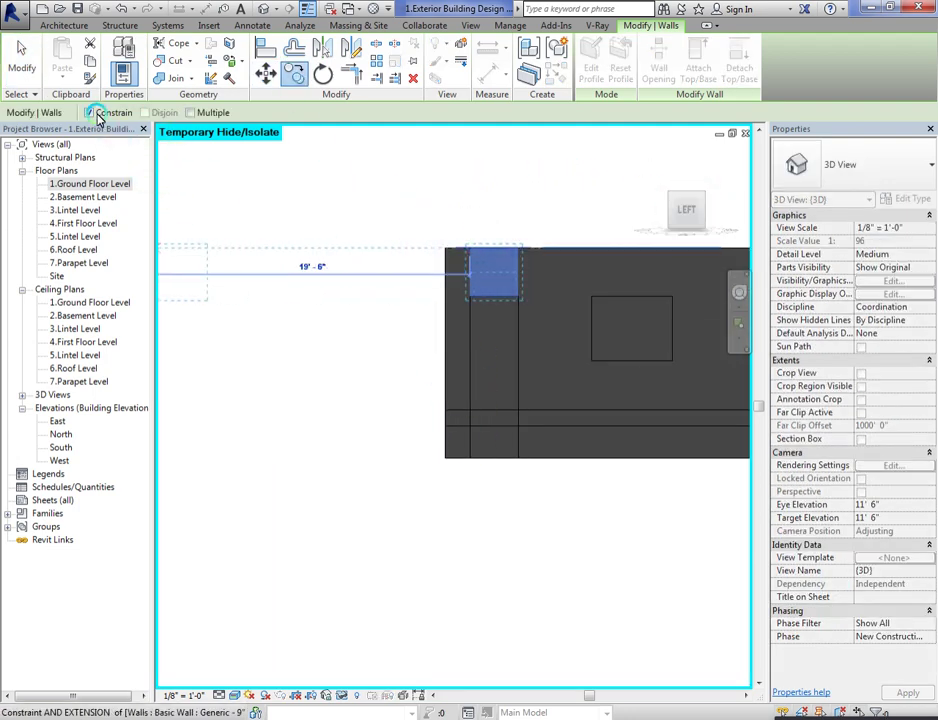
click(472, 410)
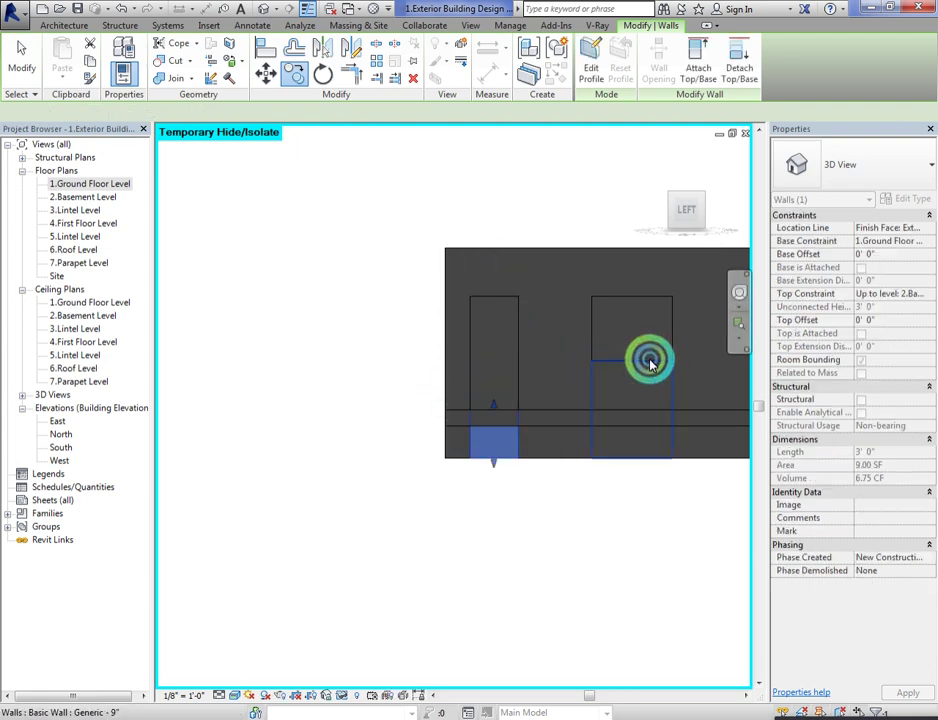
click(889, 326)
text(4)
key(Return)
click(562, 190)
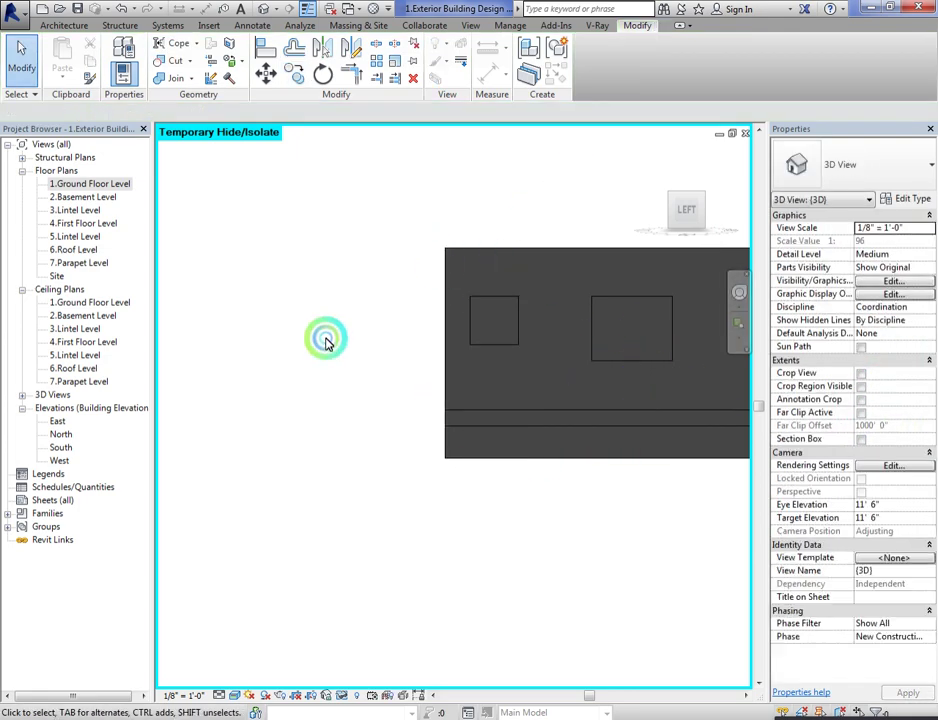
Step: In the Ground Floor Level plan, split the left outer wall at both jambs of the service room's outer door D
scroll(325, 340, down, 2)
drag(683, 217, 636, 290)
double_click(98, 183)
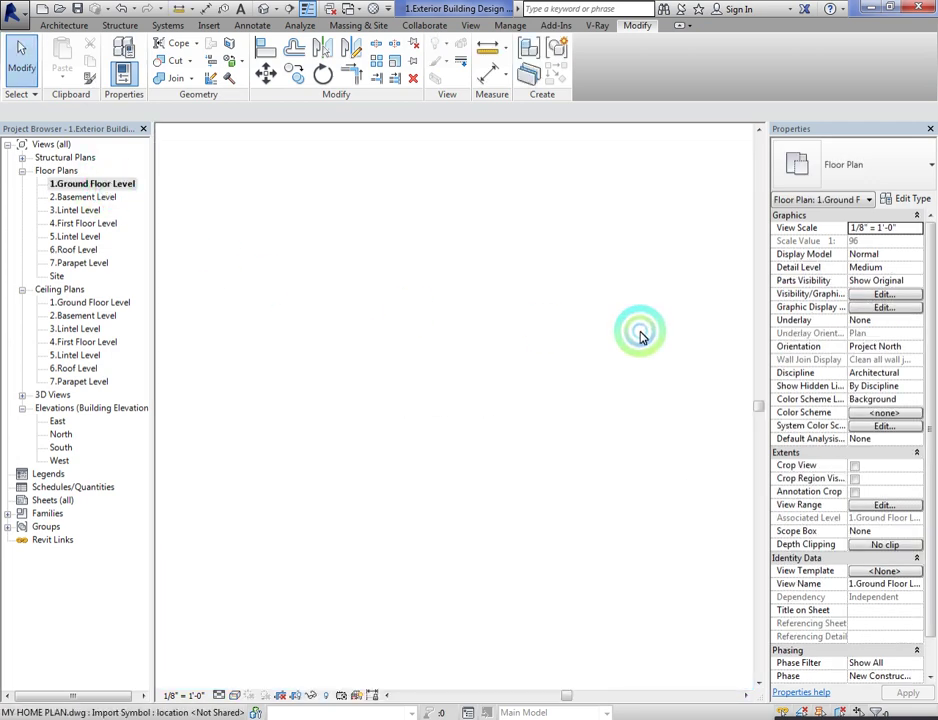
scroll(545, 505, up, 6)
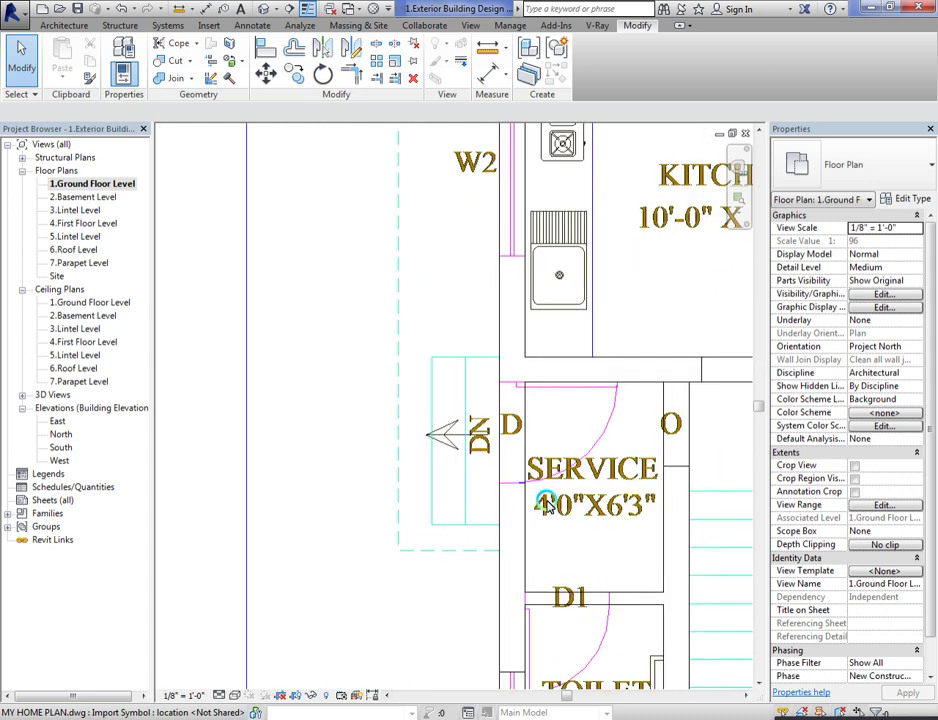
key(s)
key(l)
scroll(490, 380, up, 4)
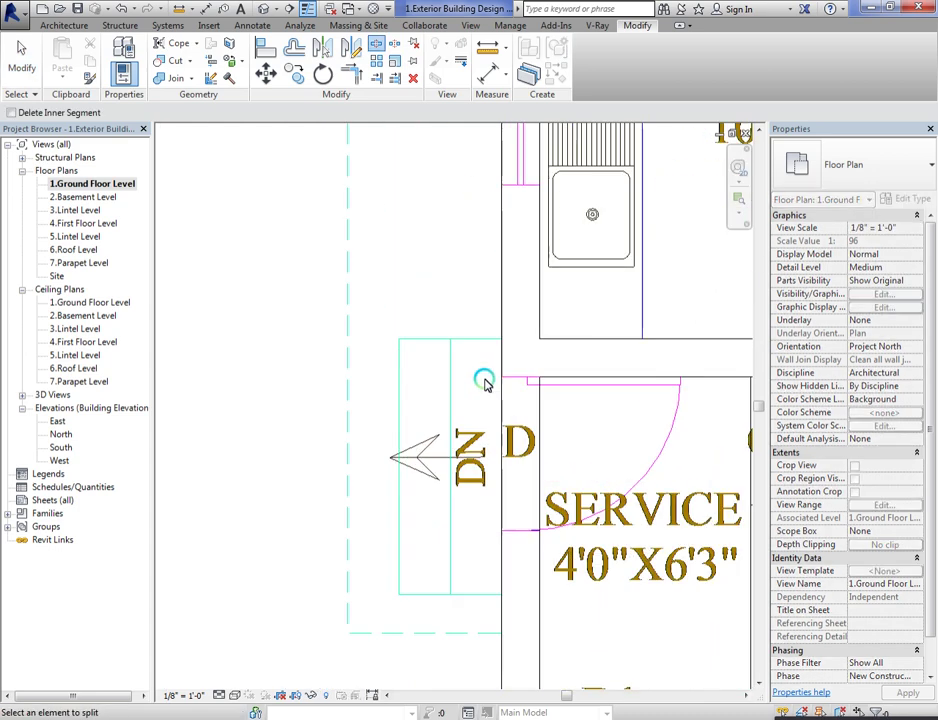
click(509, 379)
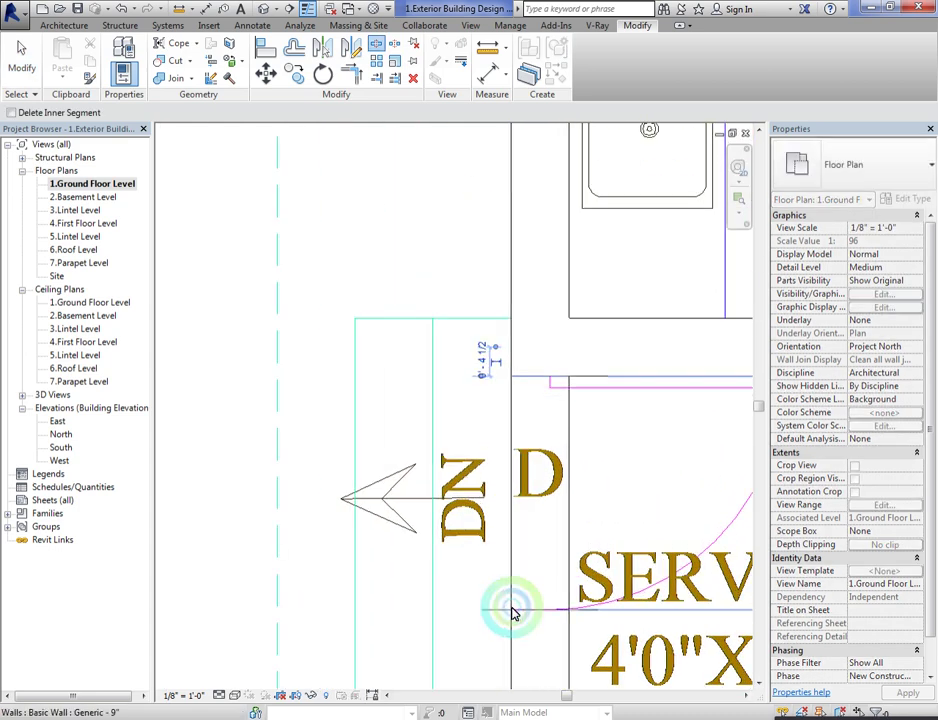
scroll(525, 560, down, 3)
key(Escape)
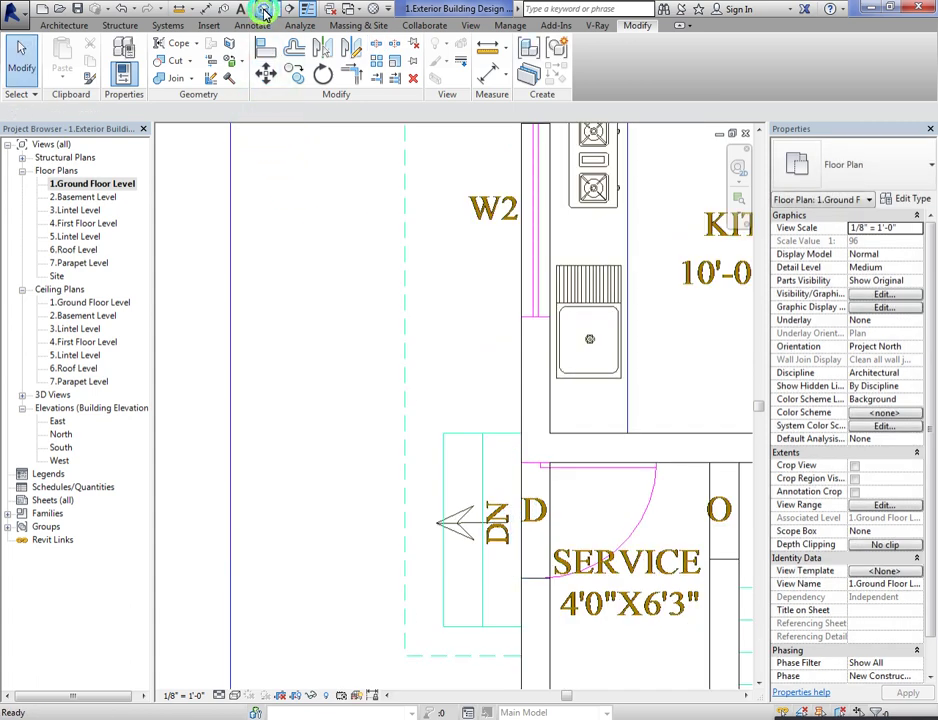
Step: In the 3D view, set the base offset of the 3' service door segment in the left outer wall to 10' 0"
click(265, 12)
click(540, 335)
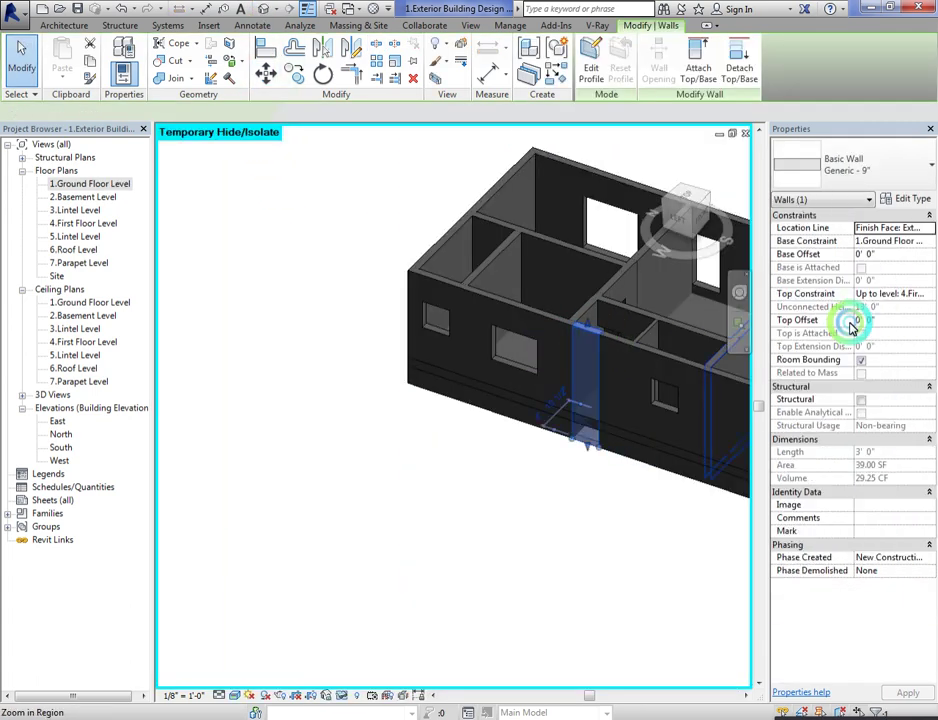
click(893, 261)
text(10)
key(Return)
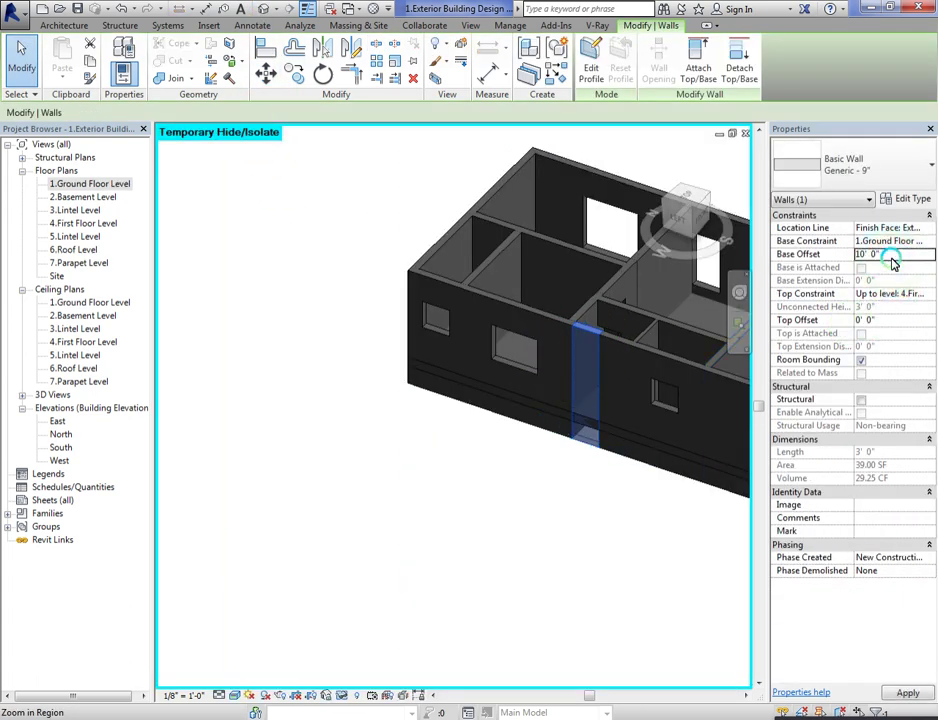
Step: In the left view, copy the raised service door segment straight down to the floor line to close the wall below the door
click(672, 214)
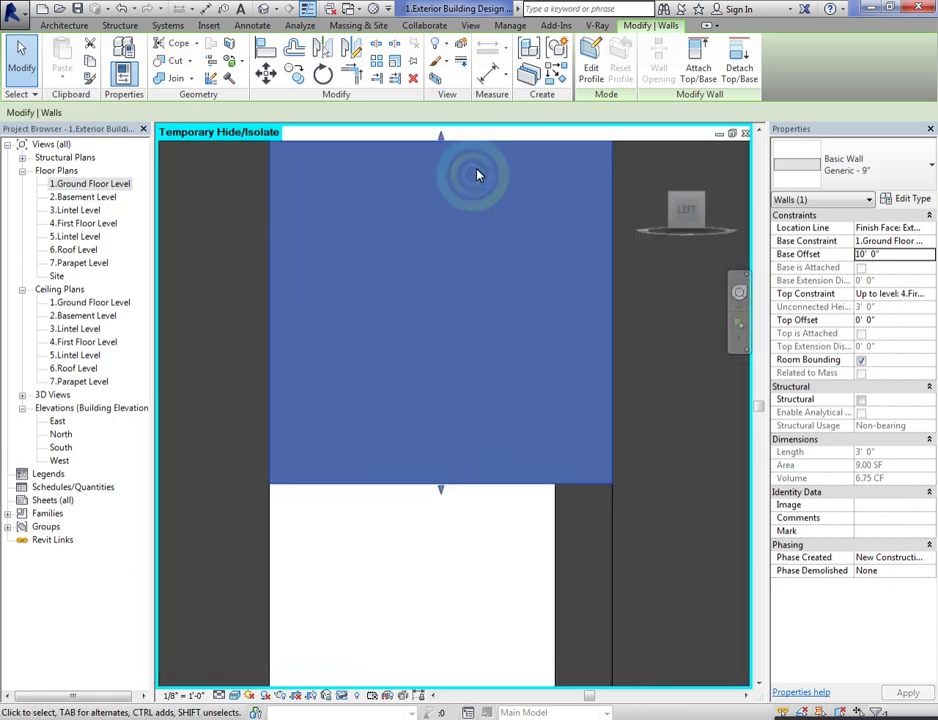
click(294, 75)
click(418, 211)
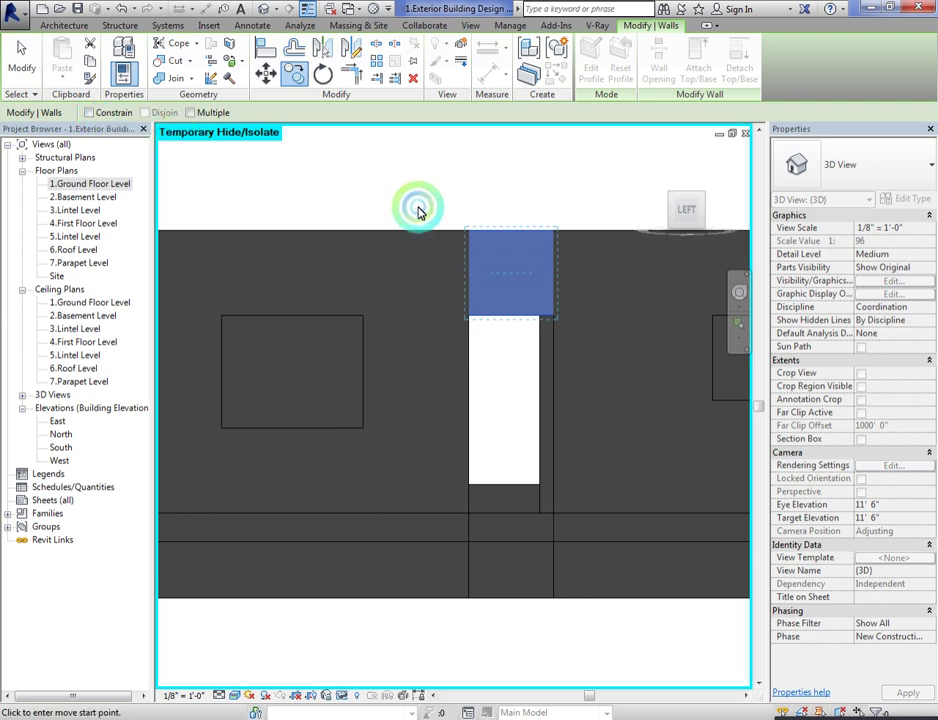
click(469, 231)
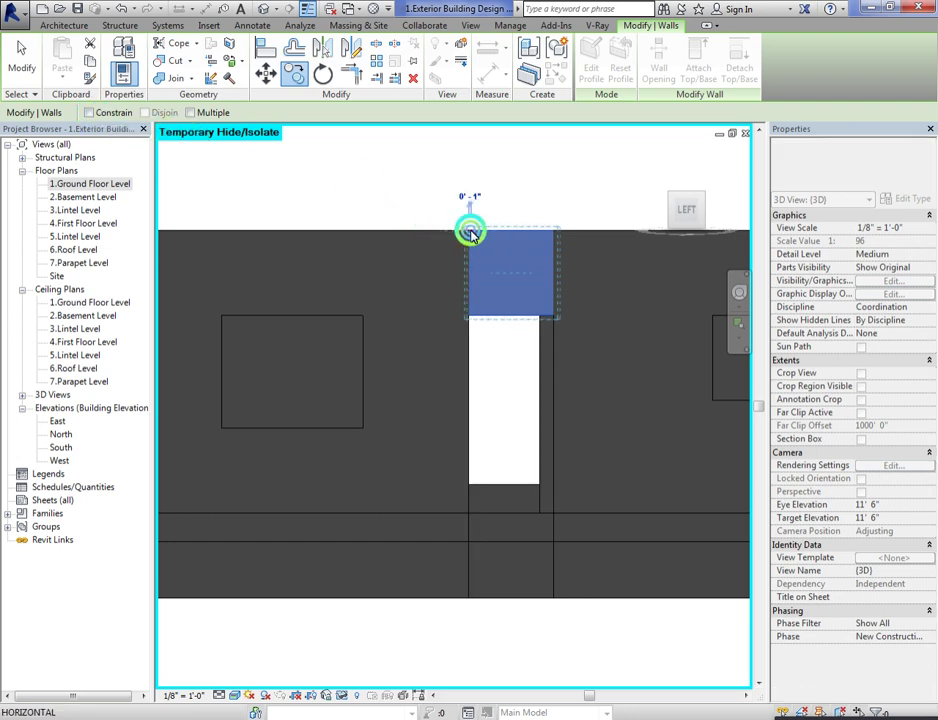
click(469, 514)
scroll(596, 508, down, 2)
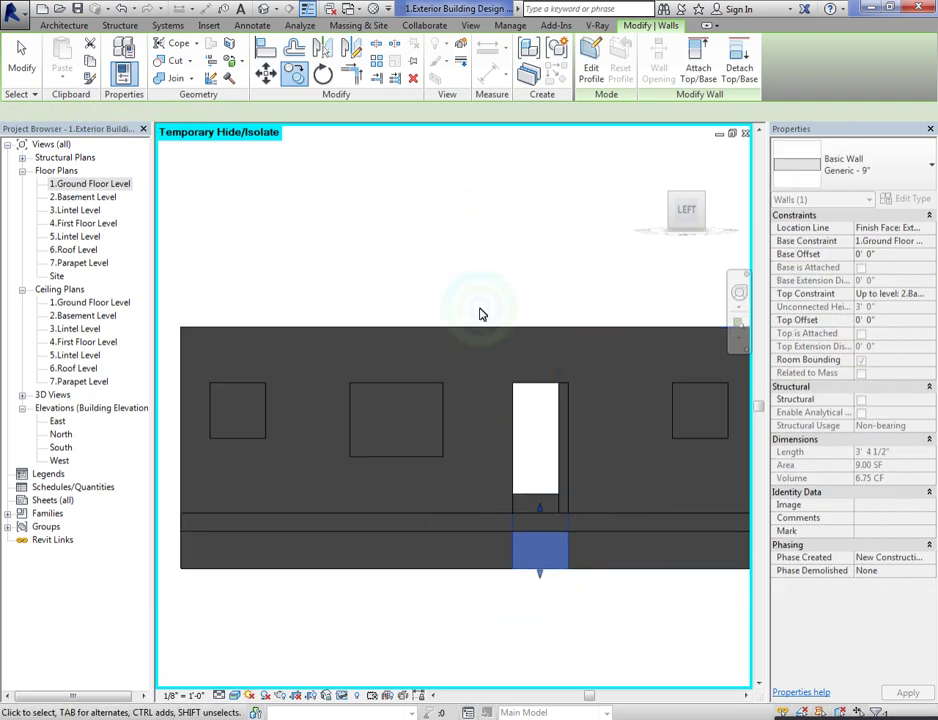
click(481, 314)
drag(679, 212, 150, 410)
scroll(152, 410, down, 1)
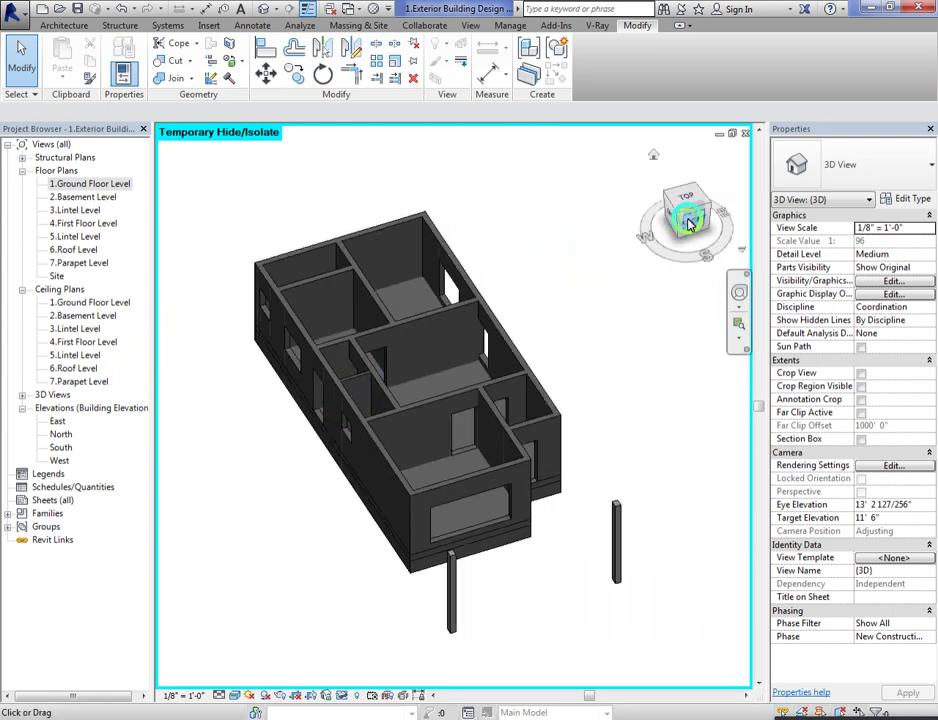
mouse_move(689, 222)
mouse_down()
mouse_move(473, 232)
mouse_move(473, 255)
mouse_move(454, 278)
mouse_move(565, 266)
mouse_move(680, 276)
mouse_move(655, 264)
mouse_move(676, 262)
mouse_move(655, 249)
mouse_move(667, 230)
mouse_move(655, 218)
mouse_move(600, 218)
mouse_move(635, 220)
mouse_move(598, 240)
mouse_up()
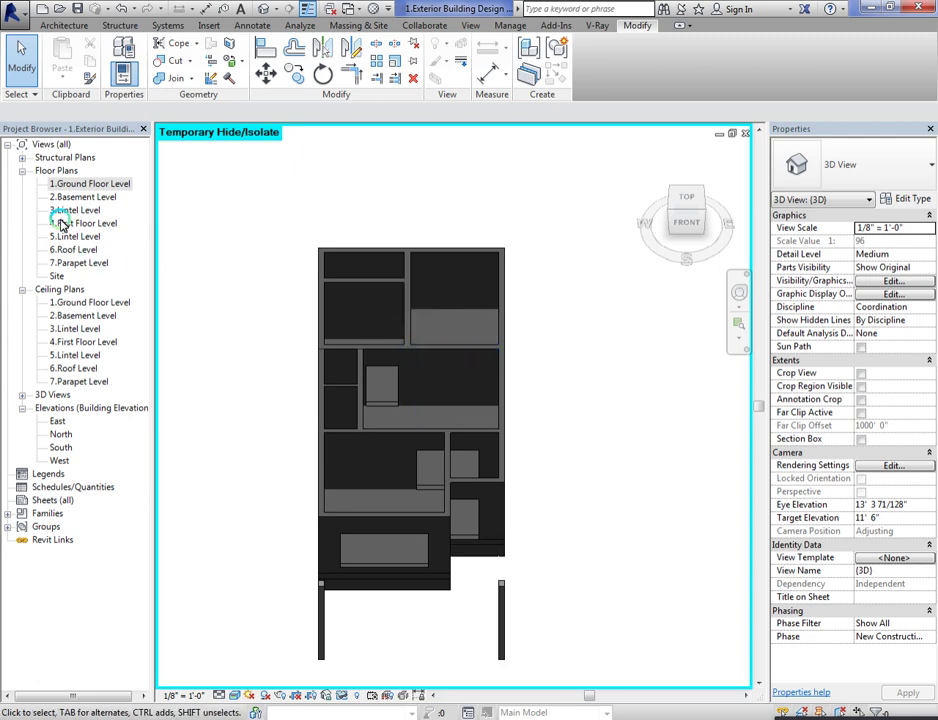
Step: In the Ground Floor Level plan, split the wall between the master bedroom and dining at door D's kitchen-side jamb
double_click(92, 184)
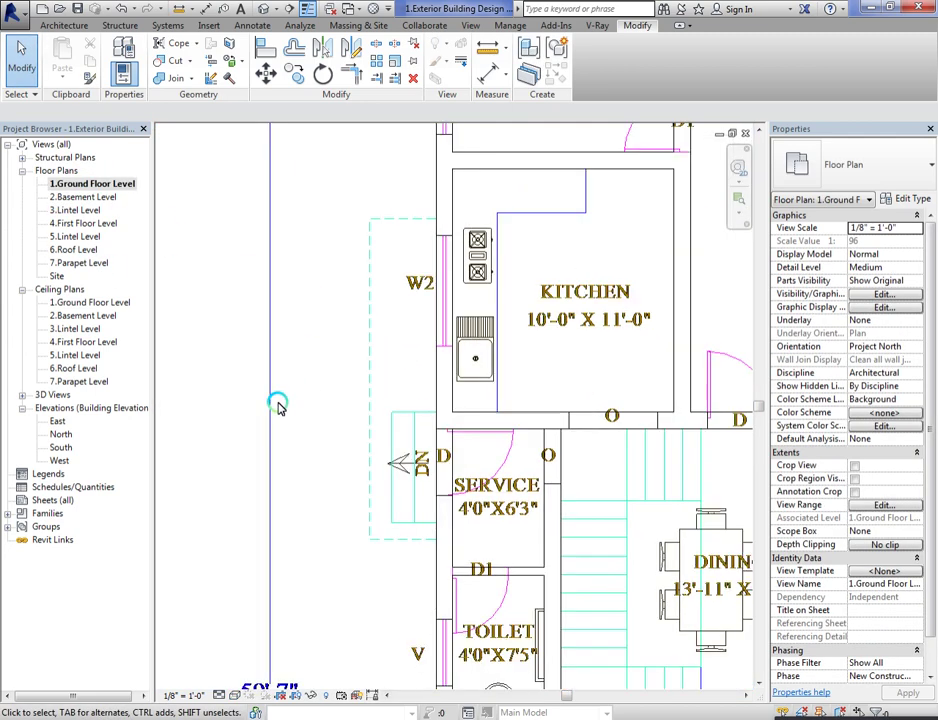
scroll(279, 405, down, 3)
scroll(511, 420, up, 4)
key(s)
key(l)
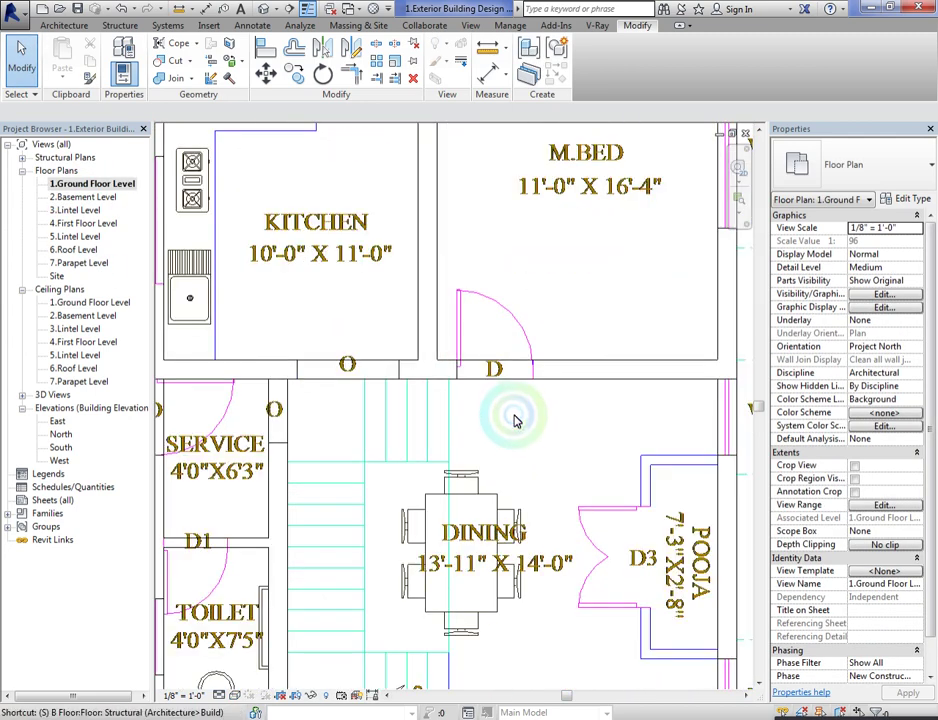
scroll(492, 416, up, 5)
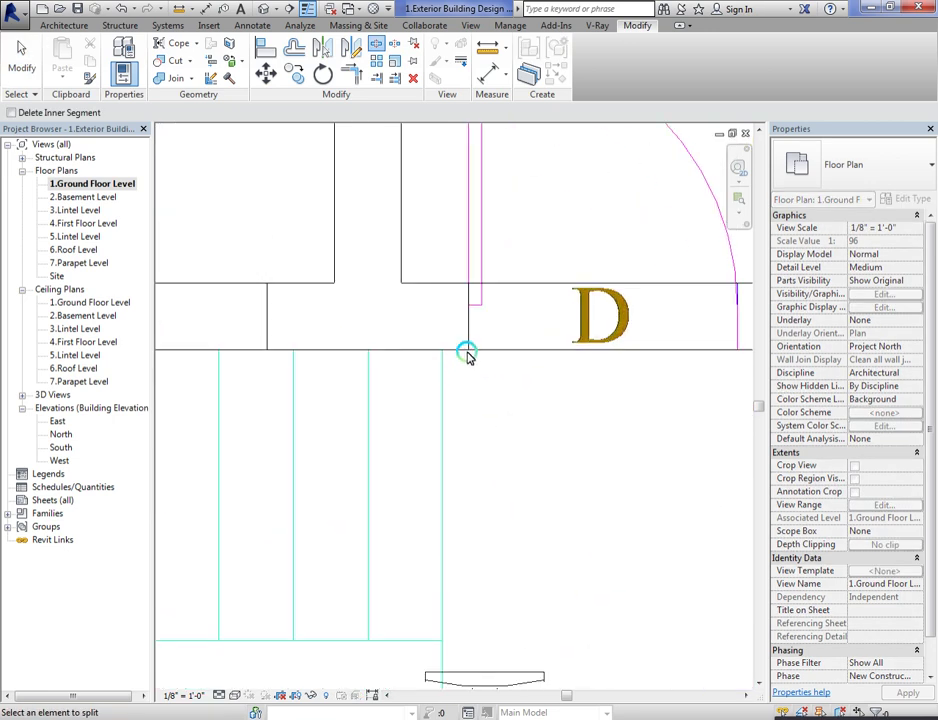
click(465, 350)
key(Escape)
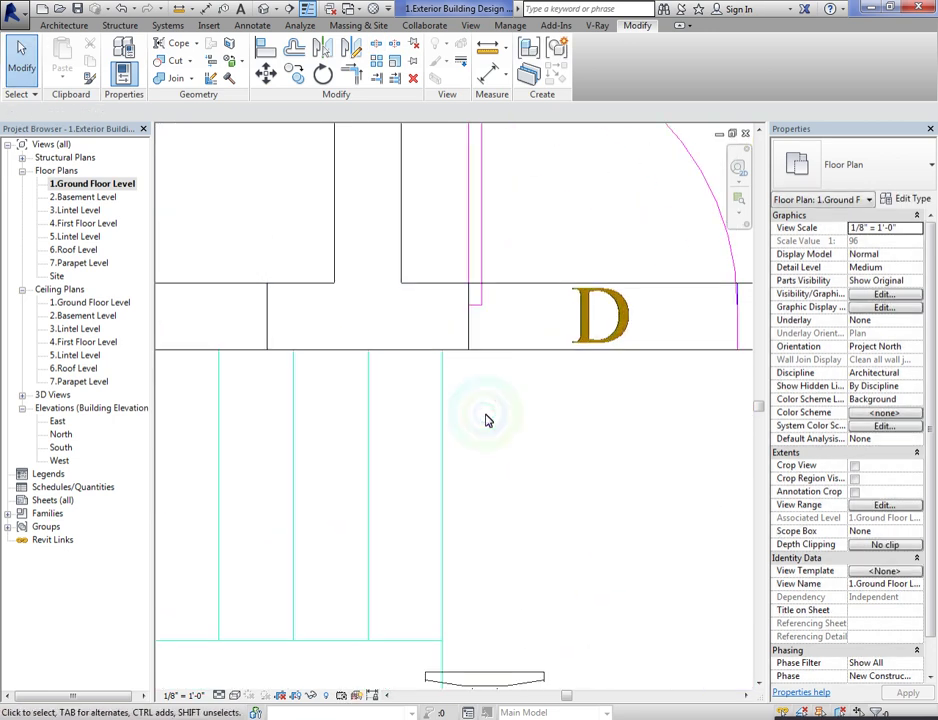
Step: Split the same master bedroom wall at the opposite jamb of door D, farther from the kitchen
key(s)
key(l)
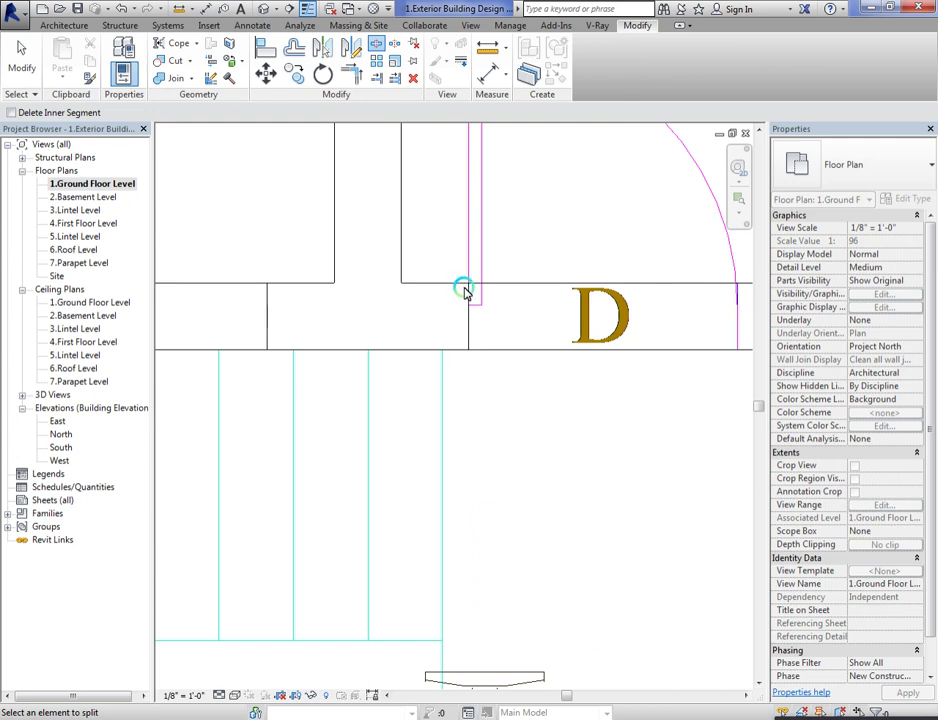
scroll(425, 404, down, 2)
scroll(556, 372, up, 2)
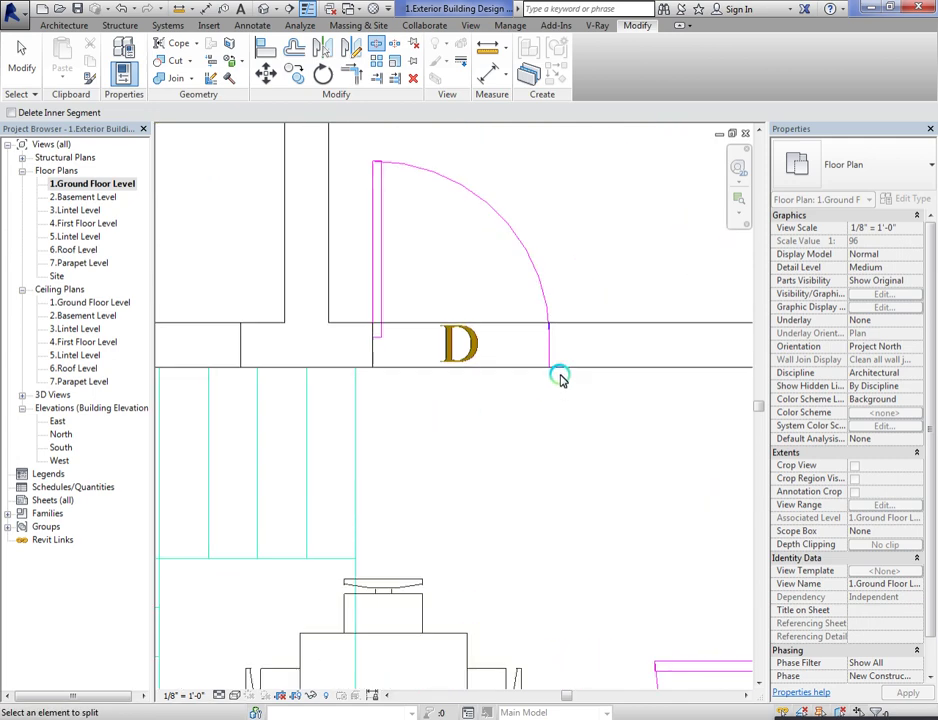
click(548, 365)
click(423, 278)
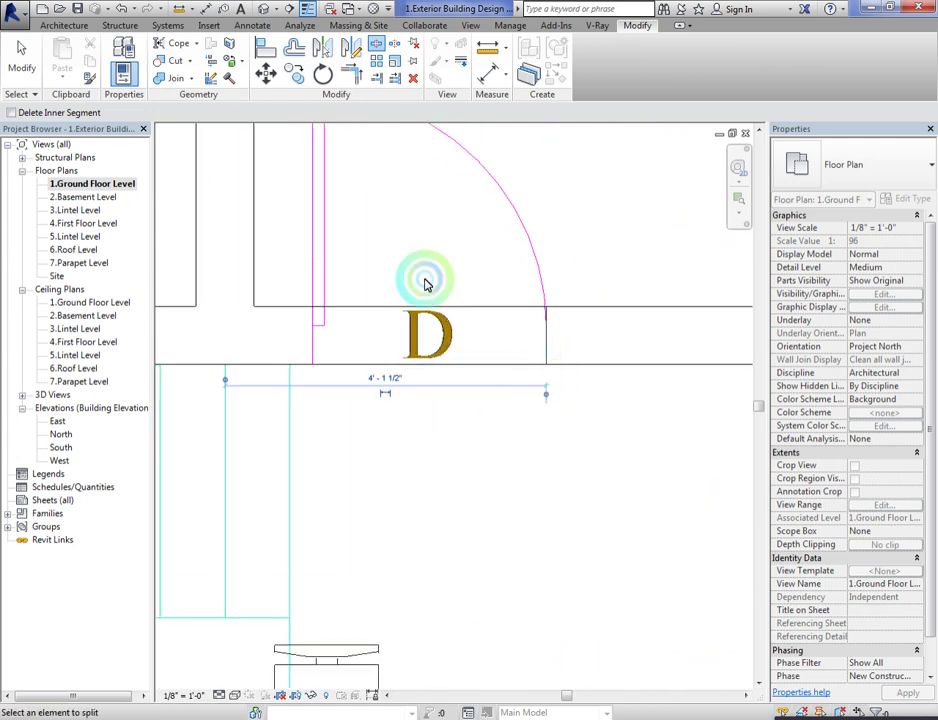
Step: In the 3D view, set the base offset of the door D segment in the master bedroom–dining wall to 10' 0"
key(Escape)
click(341, 302)
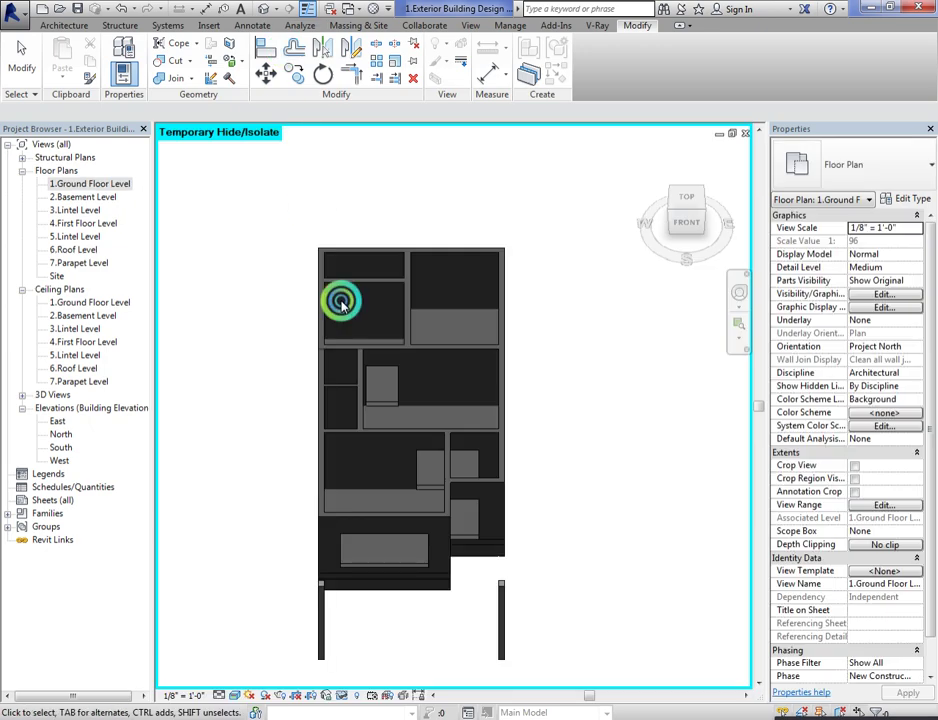
scroll(390, 445, down, 3)
scroll(419, 391, up, 2)
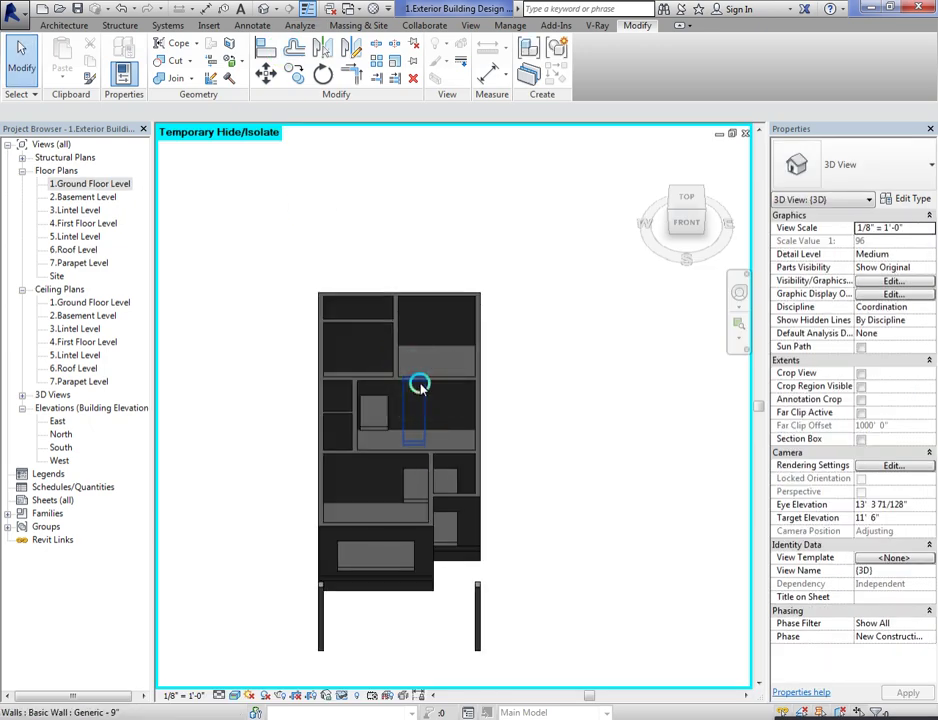
click(418, 386)
scroll(385, 383, up, 3)
click(862, 401)
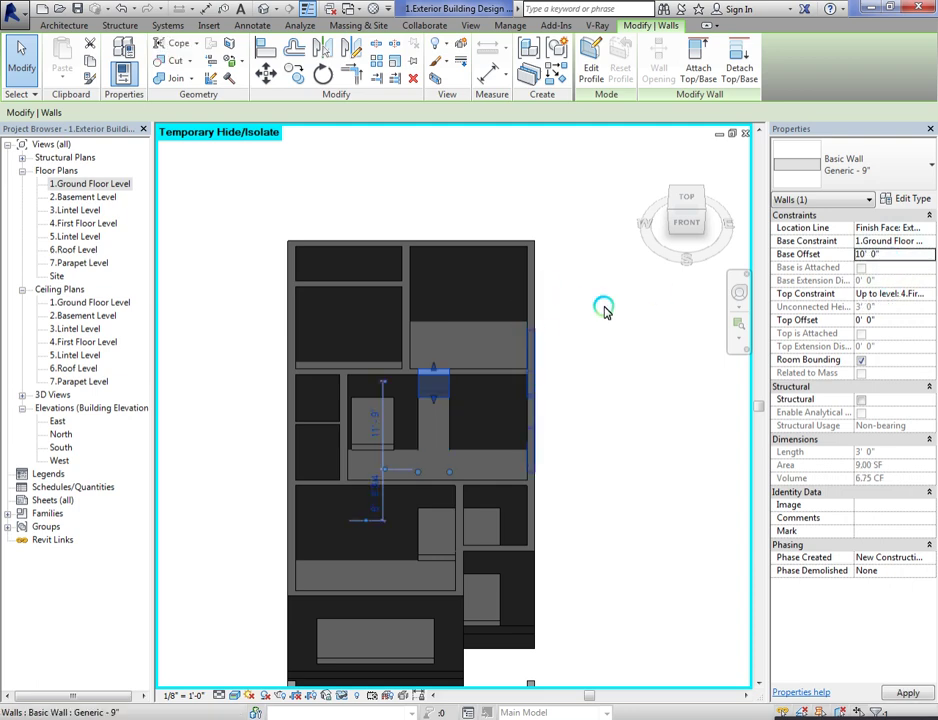
Step: In a front wireframe view, copy the raised door D segment straight down to the floor line to close the wall below the door
click(685, 222)
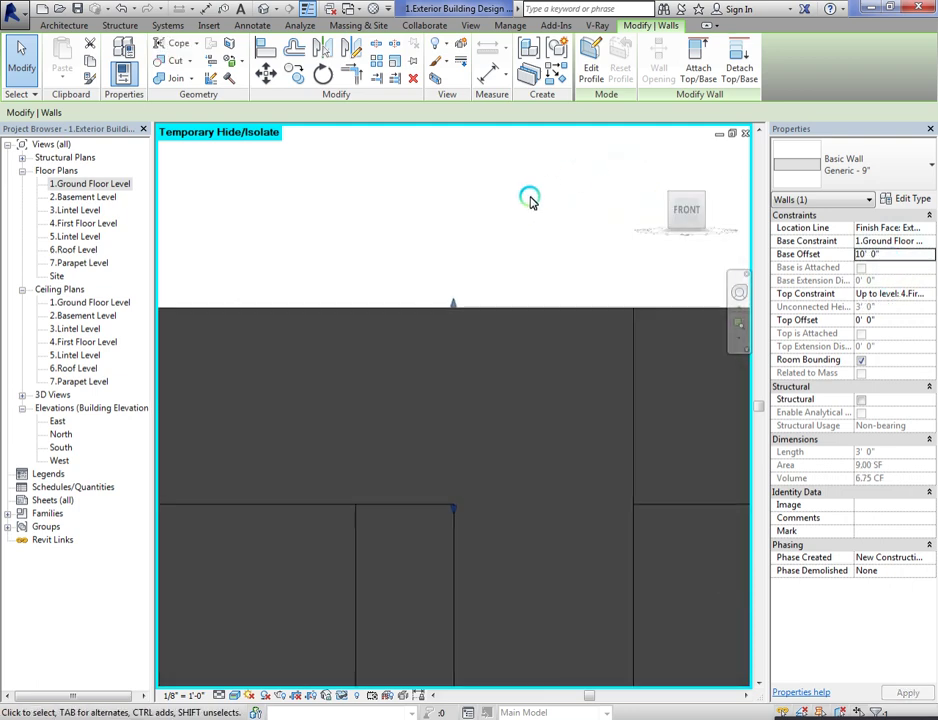
click(220, 695)
click(234, 695)
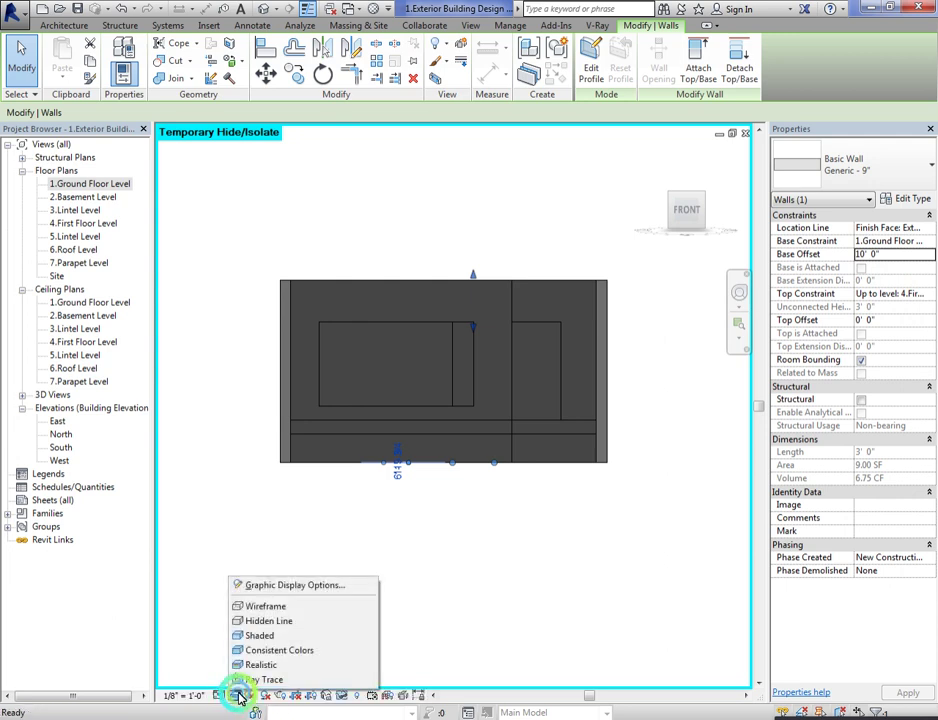
click(278, 607)
scroll(430, 316, up, 2)
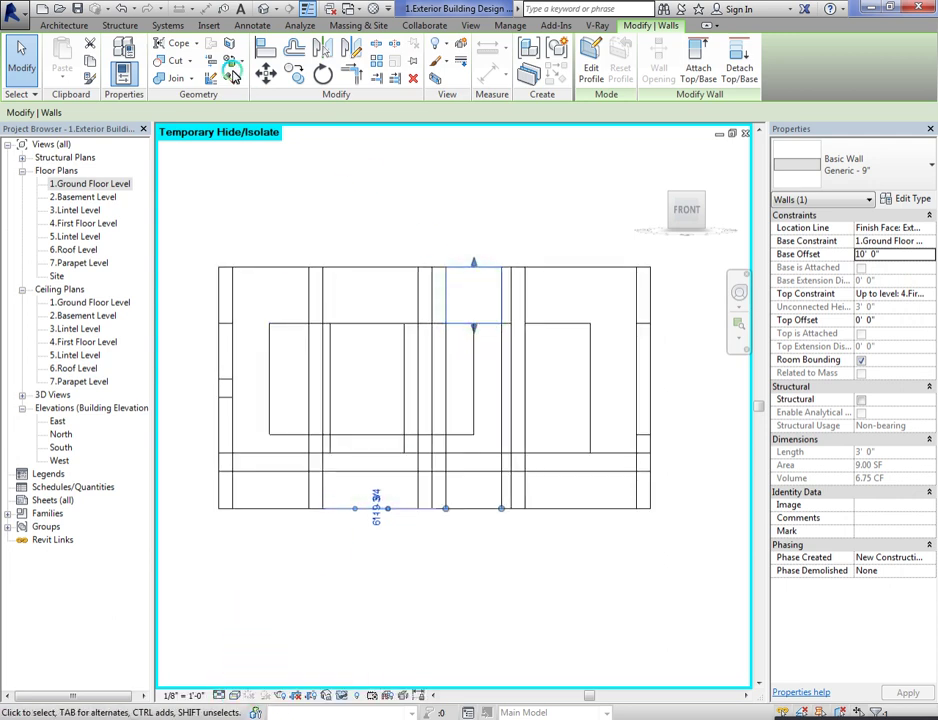
click(298, 76)
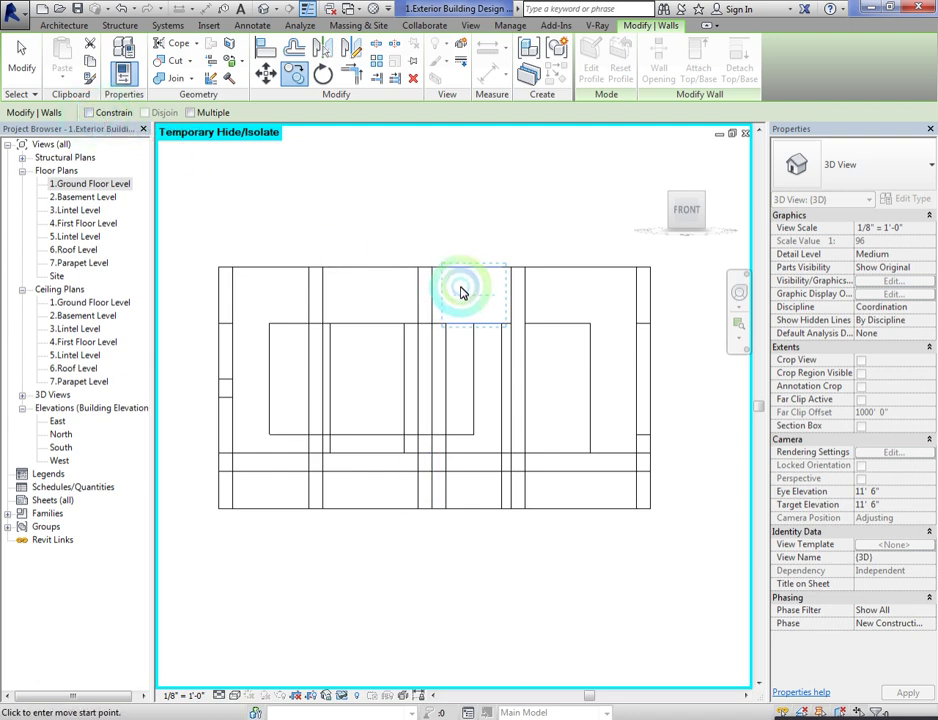
click(445, 269)
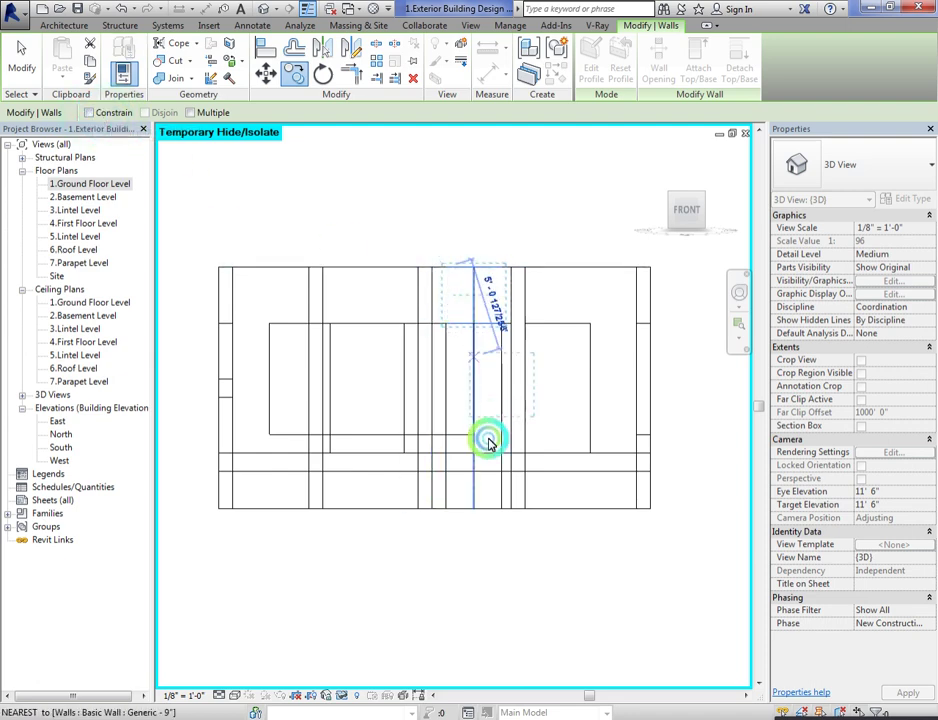
click(446, 454)
click(569, 209)
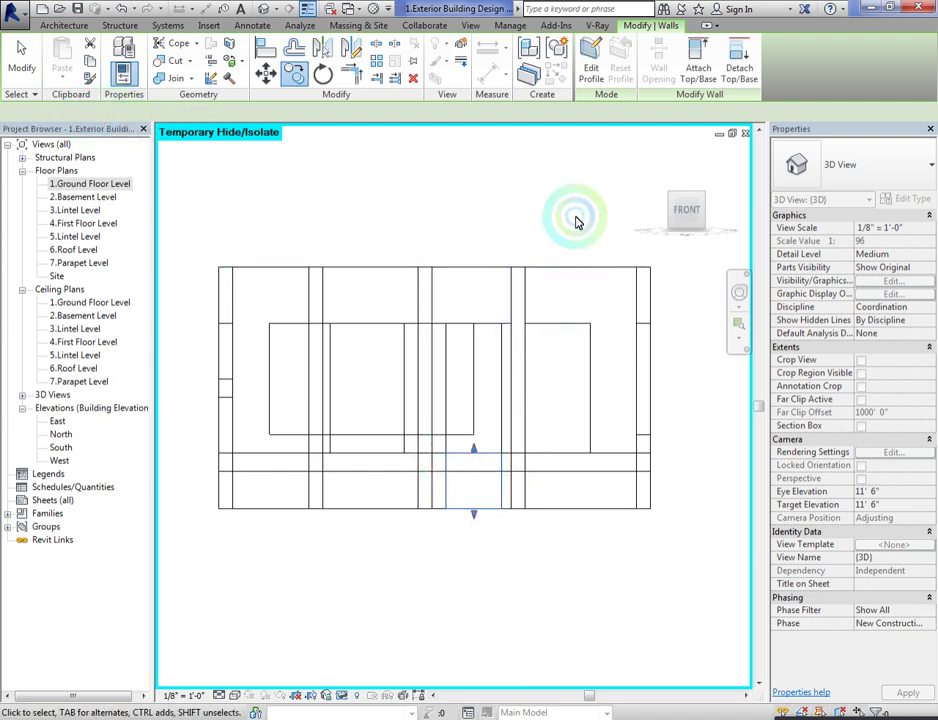
Step: Restore the 3D view's Realistic visual style and orbit the model to an elevated back view
click(233, 697)
click(278, 669)
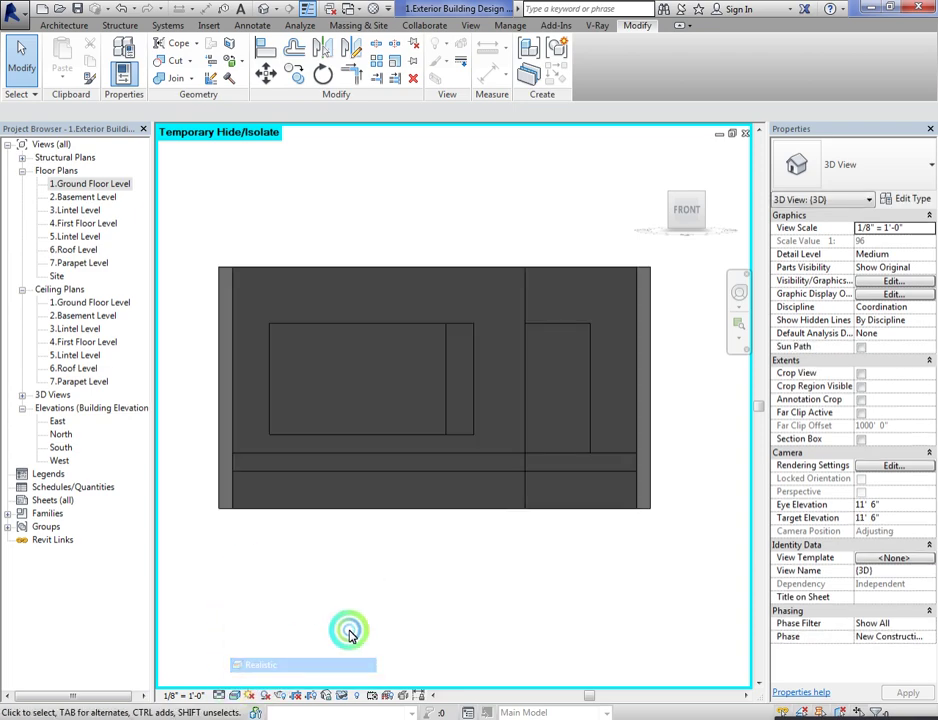
mouse_move(674, 222)
mouse_down()
mouse_move(632, 262)
mouse_move(649, 268)
mouse_move(461, 244)
mouse_move(448, 260)
mouse_move(329, 260)
mouse_move(358, 274)
mouse_move(513, 263)
mouse_move(262, 387)
mouse_move(503, 293)
mouse_move(683, 205)
mouse_move(672, 230)
mouse_move(610, 231)
mouse_move(526, 299)
mouse_up()
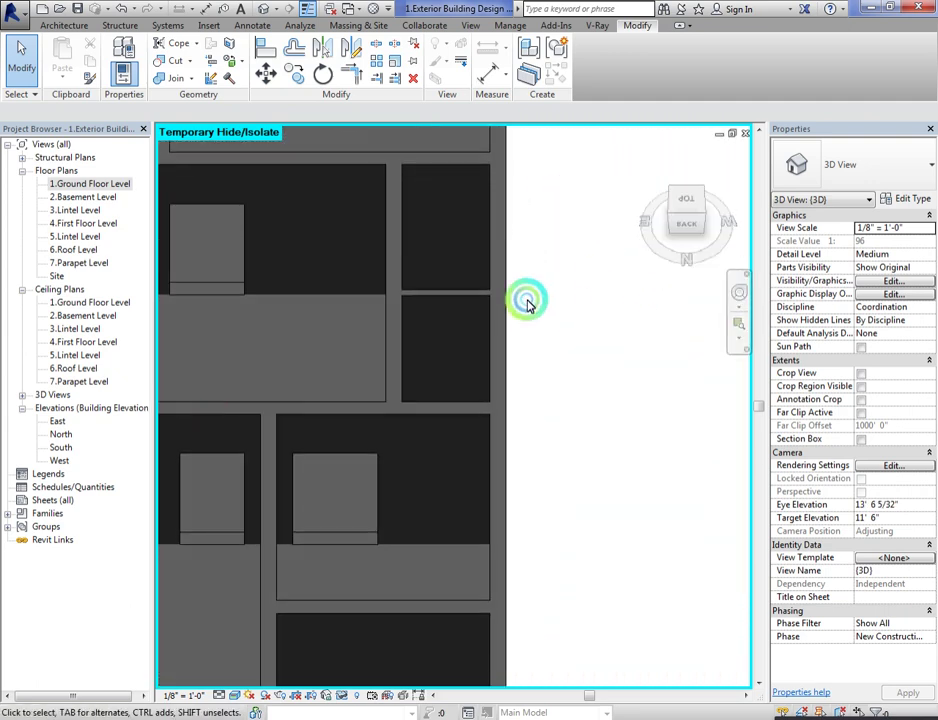
Step: In the Ground Floor Level plan, split the outer wall at the service–toilet partition's service-side face and the partition at D1's inner jamb
double_click(58, 190)
scroll(639, 446, down, 5)
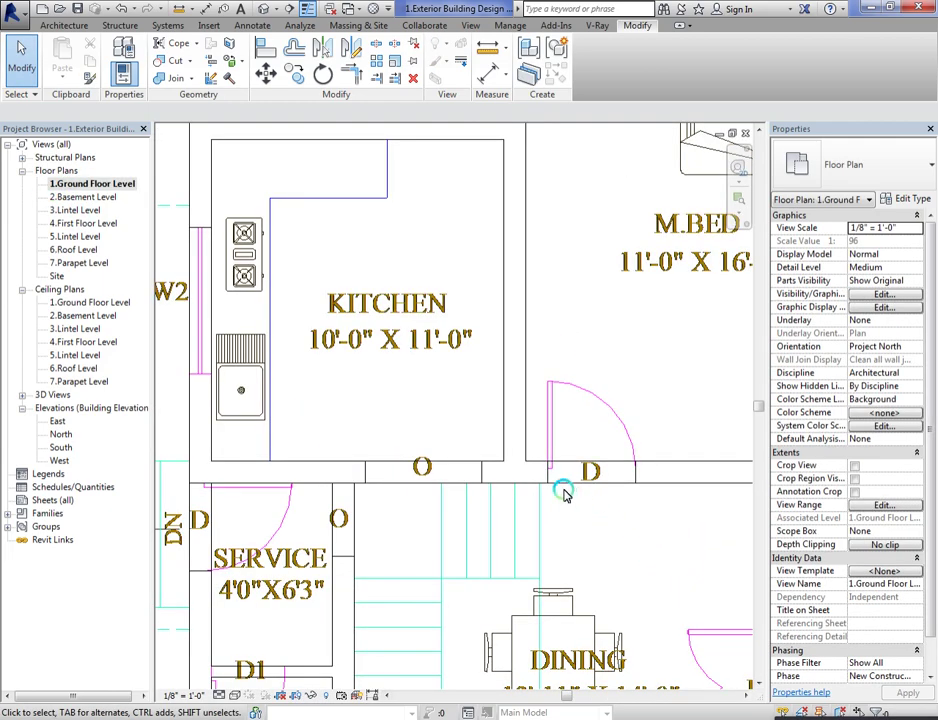
scroll(563, 495, down, 3)
scroll(420, 500, up, 8)
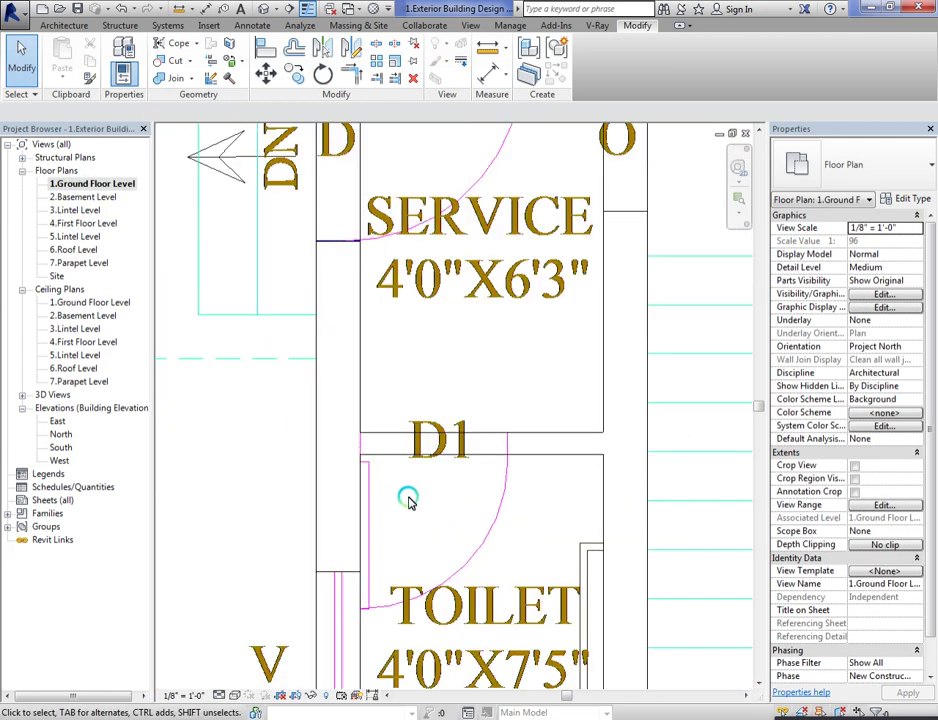
scroll(408, 500, up, 1)
key(s)
key(l)
scroll(380, 480, up, 3)
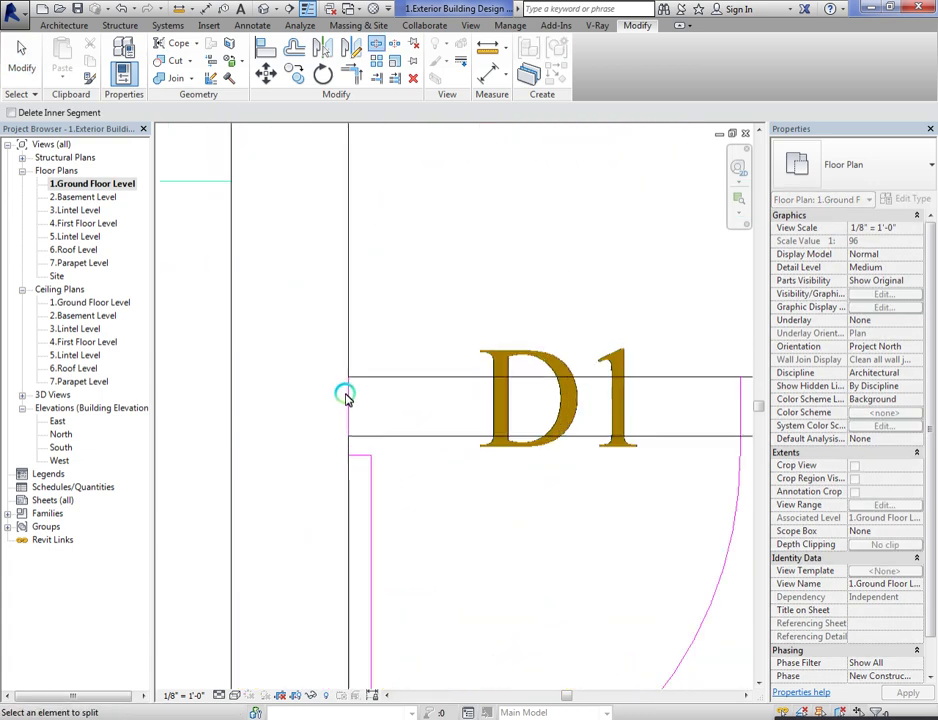
scroll(350, 424, up, 1)
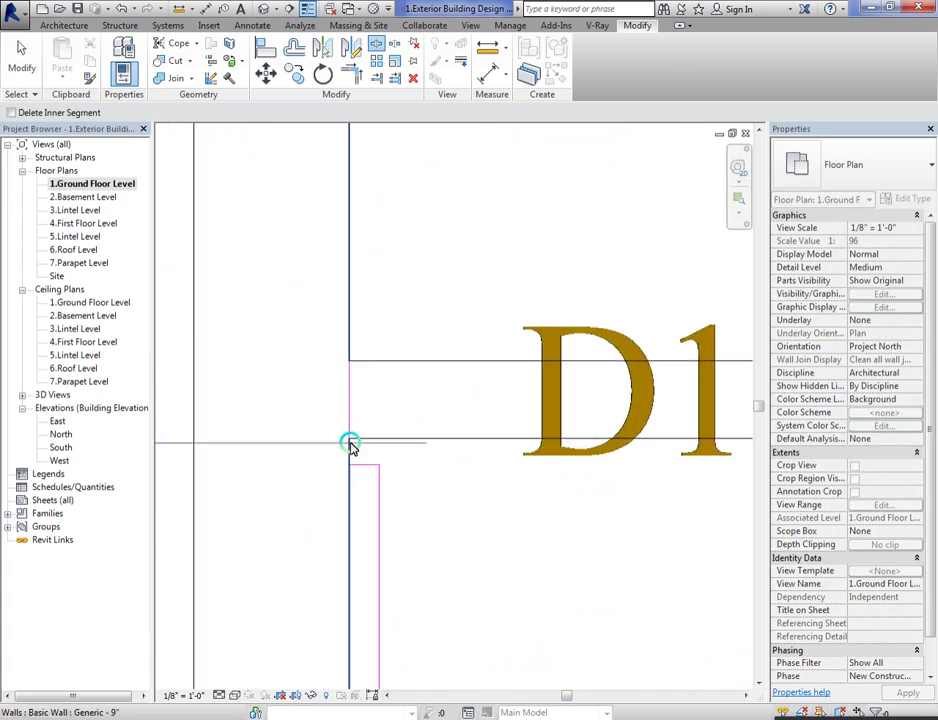
click(350, 439)
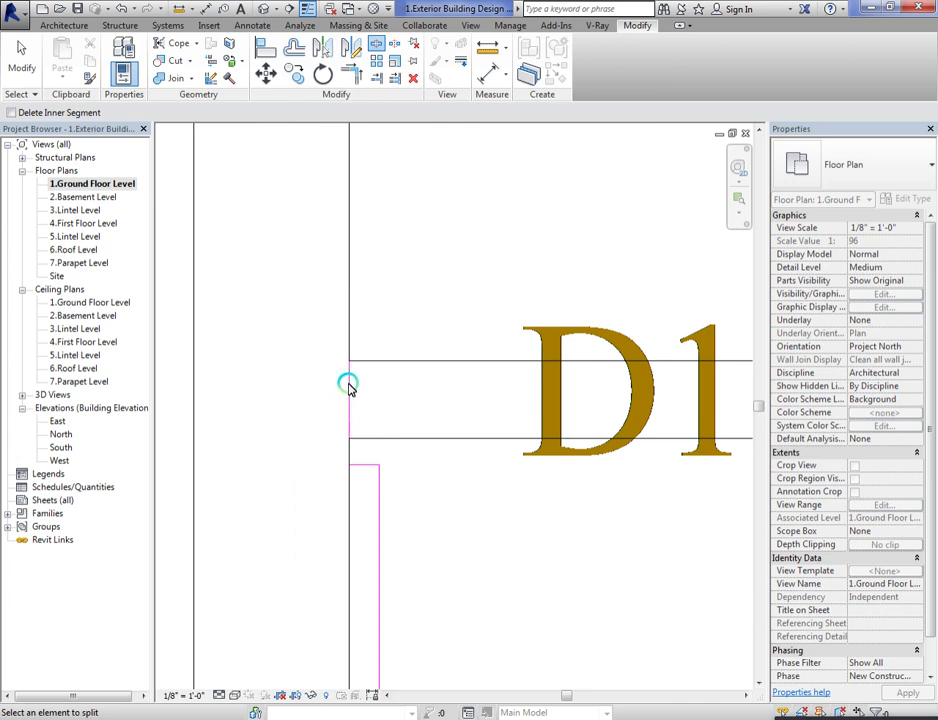
click(351, 361)
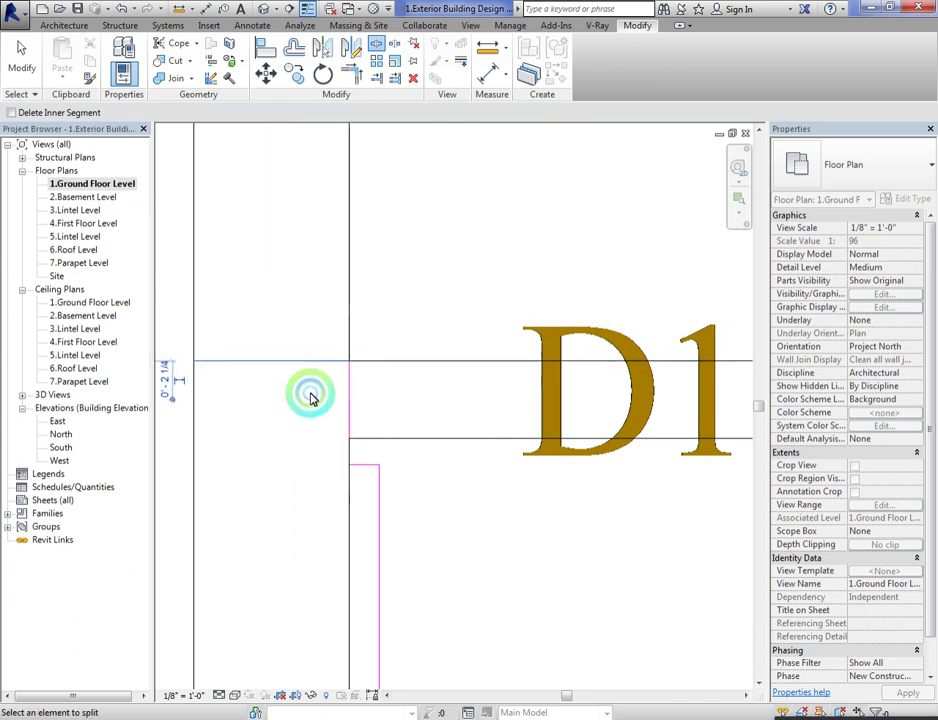
scroll(272, 445, down, 5)
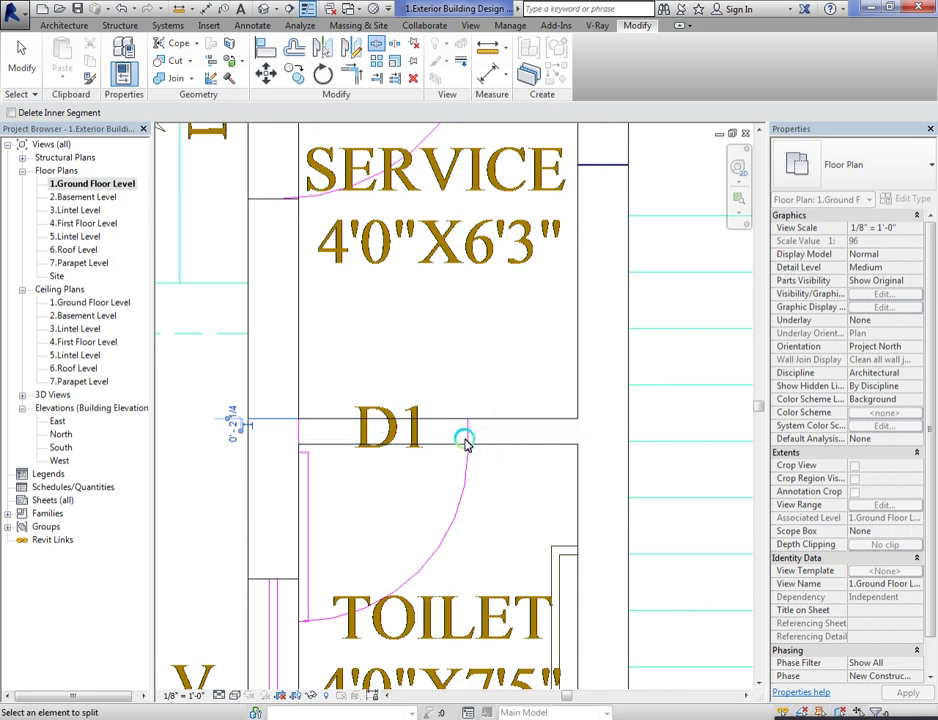
scroll(370, 400, down, 3)
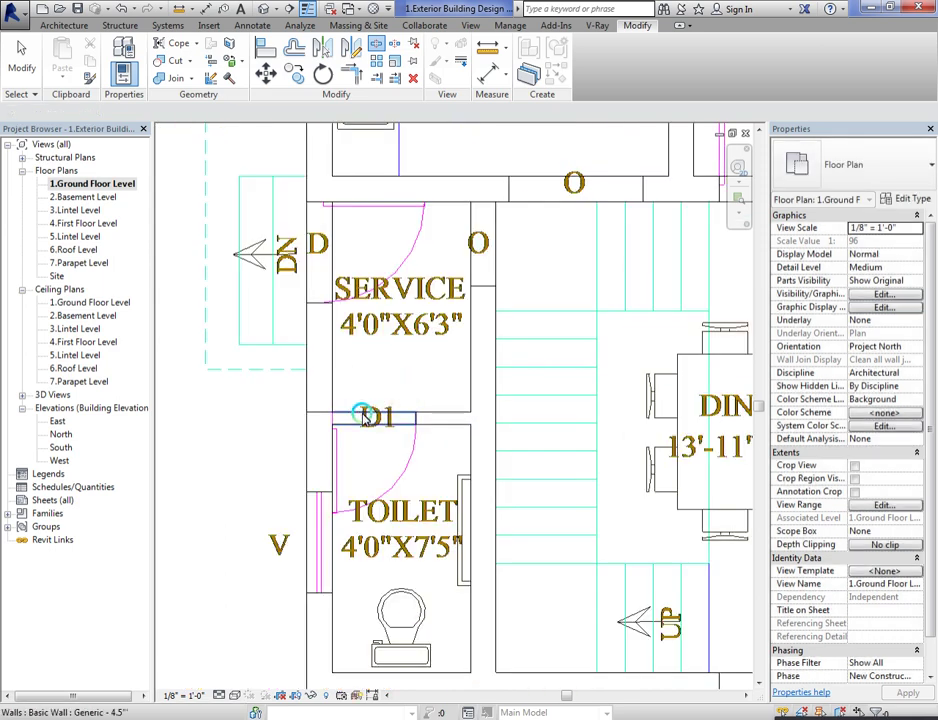
Step: In the 3D view, set the base offset of the D1 door segment in the service–toilet partition to 10' 0"
key(Escape)
click(266, 13)
scroll(505, 423, down, 3)
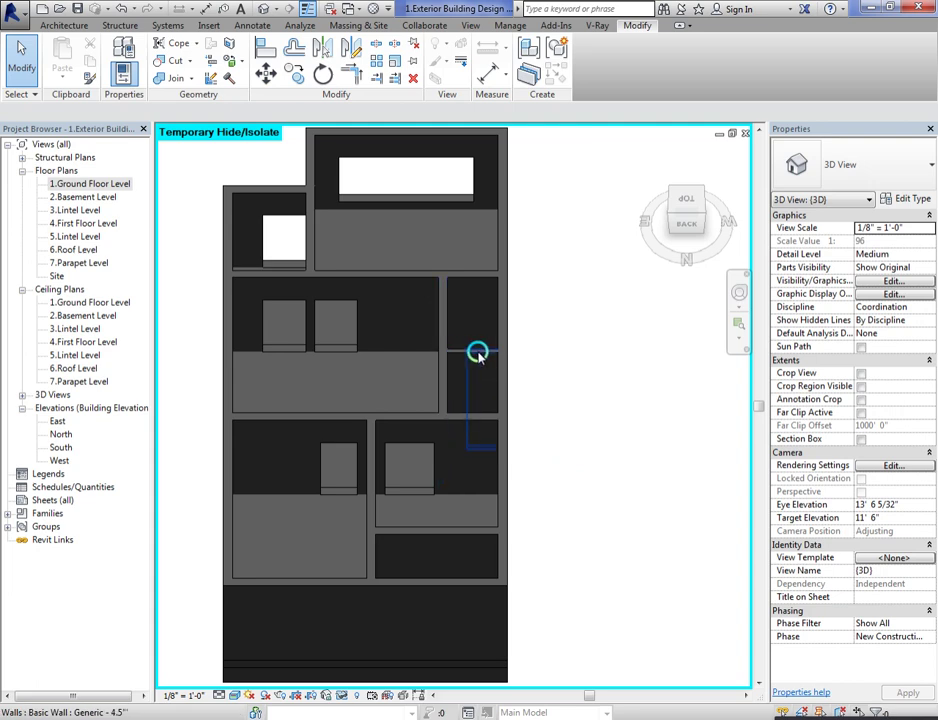
click(478, 355)
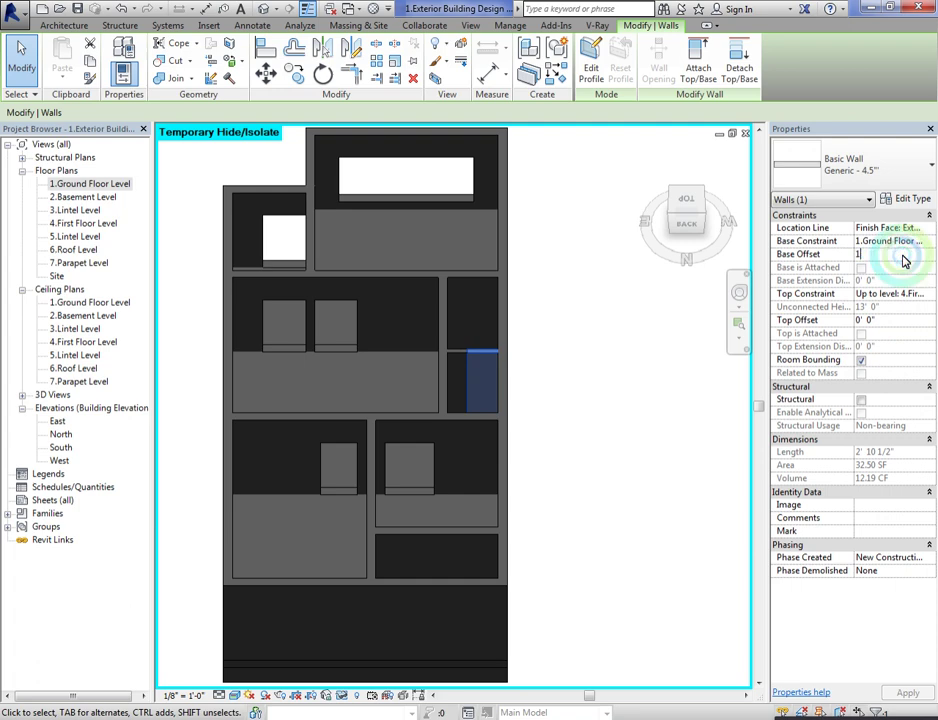
Step: In a back wireframe view, copy the raised D1 segment straight down to the floor line to close the partition below the door
click(686, 226)
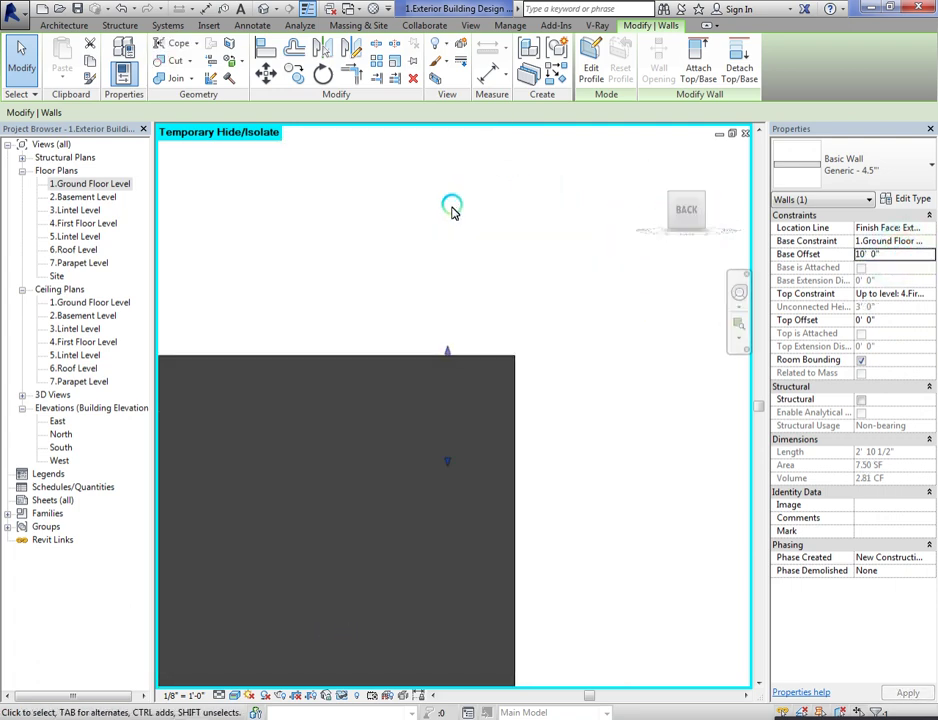
click(236, 696)
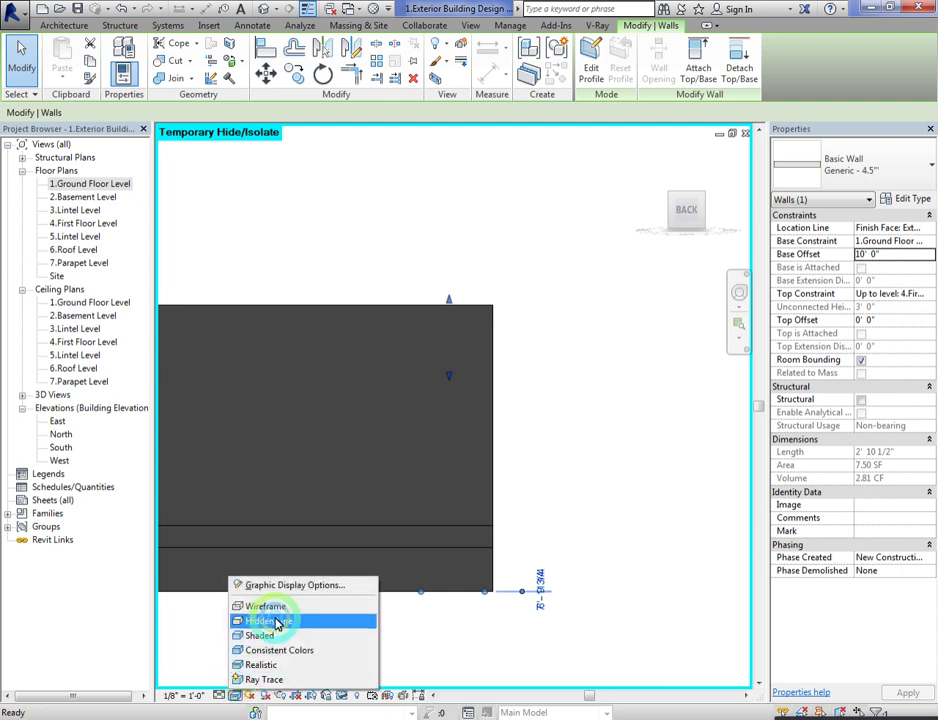
click(237, 605)
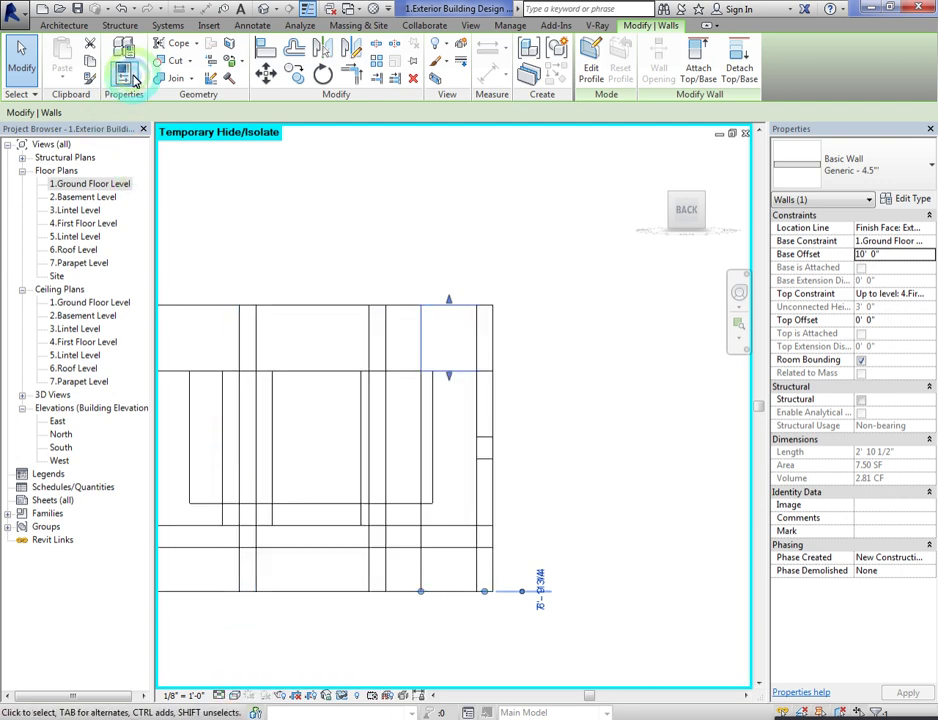
click(268, 80)
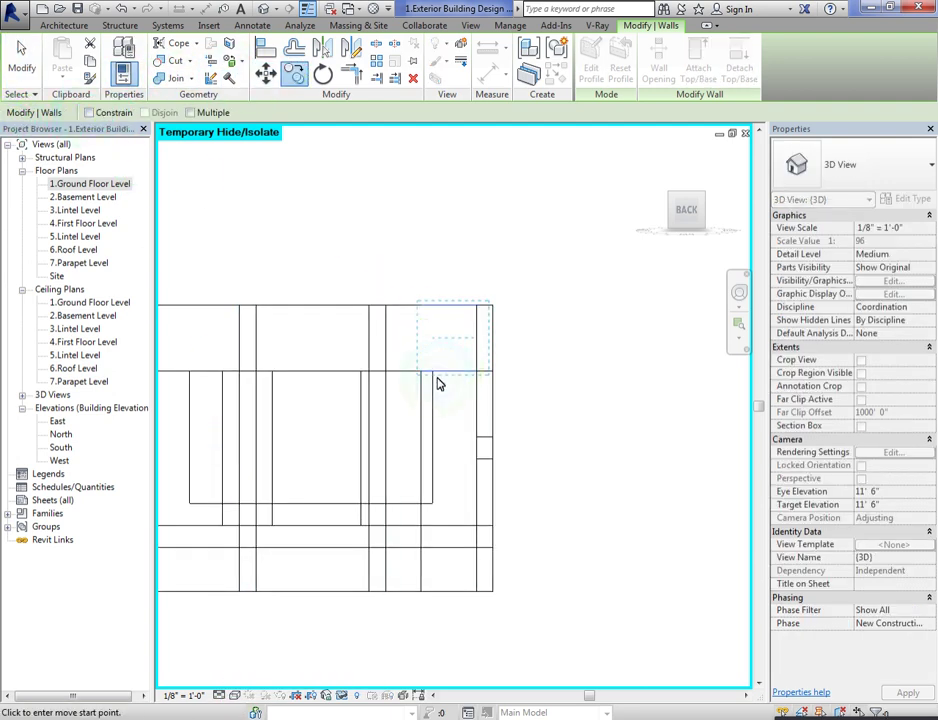
click(422, 305)
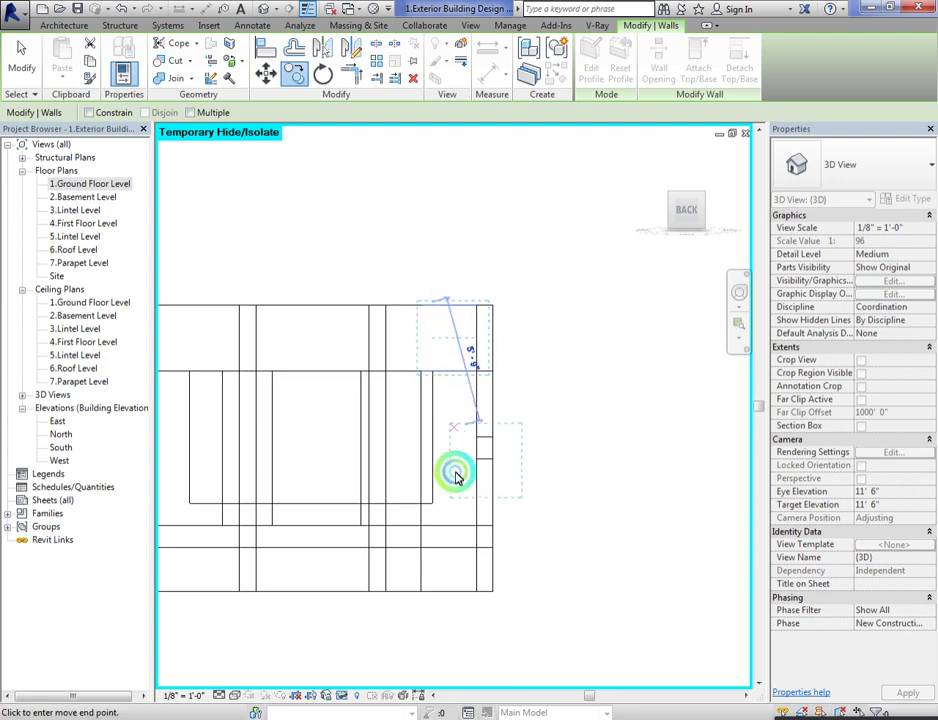
click(428, 527)
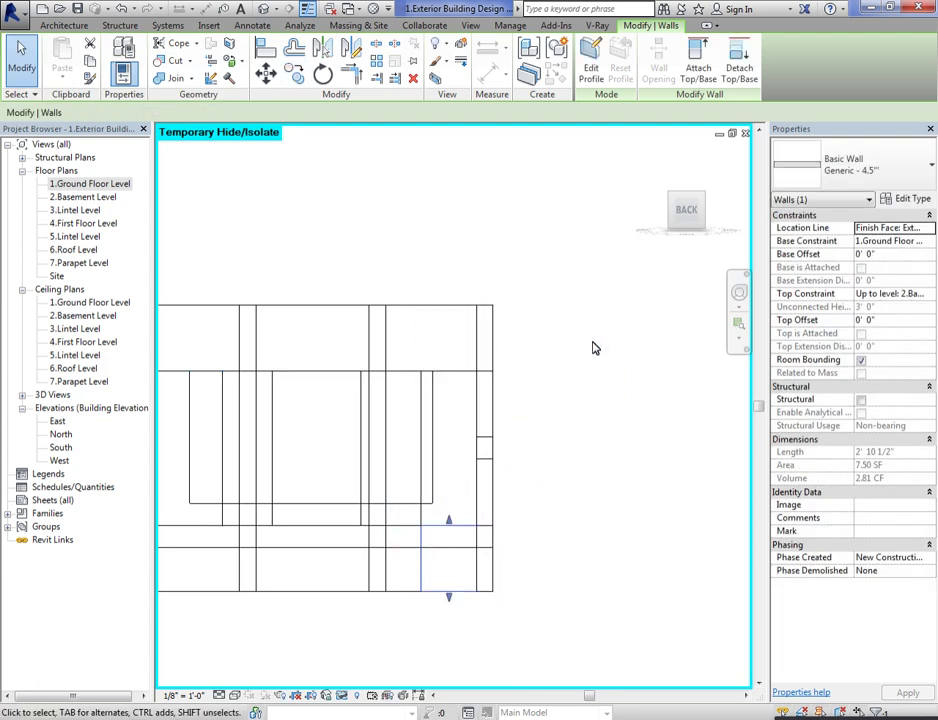
Step: Return the 3D view to the Realistic visual style and its home orientation
click(278, 662)
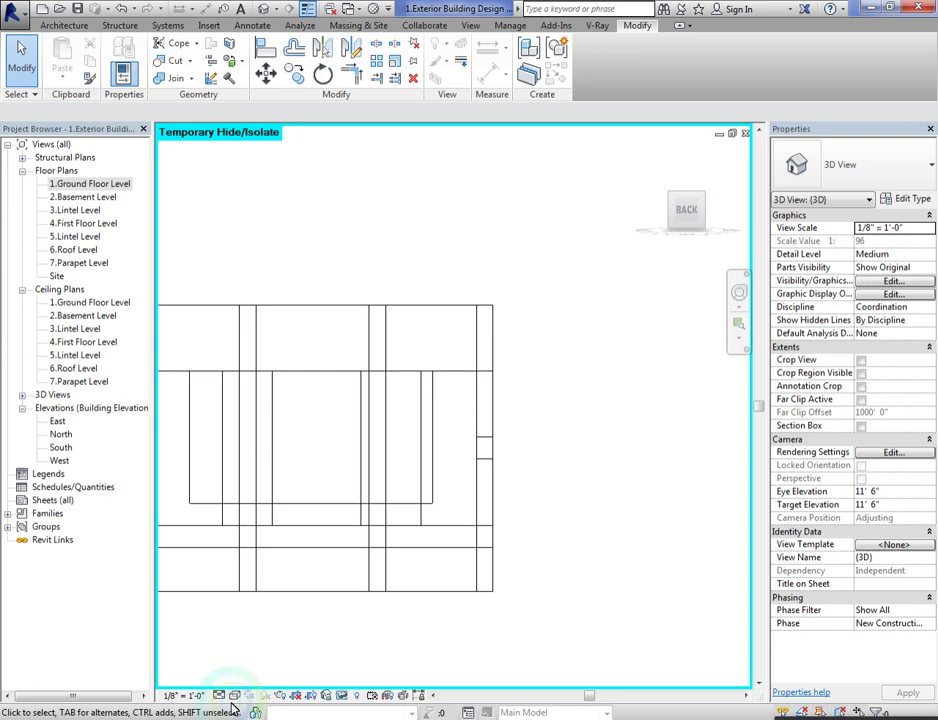
click(234, 695)
click(251, 664)
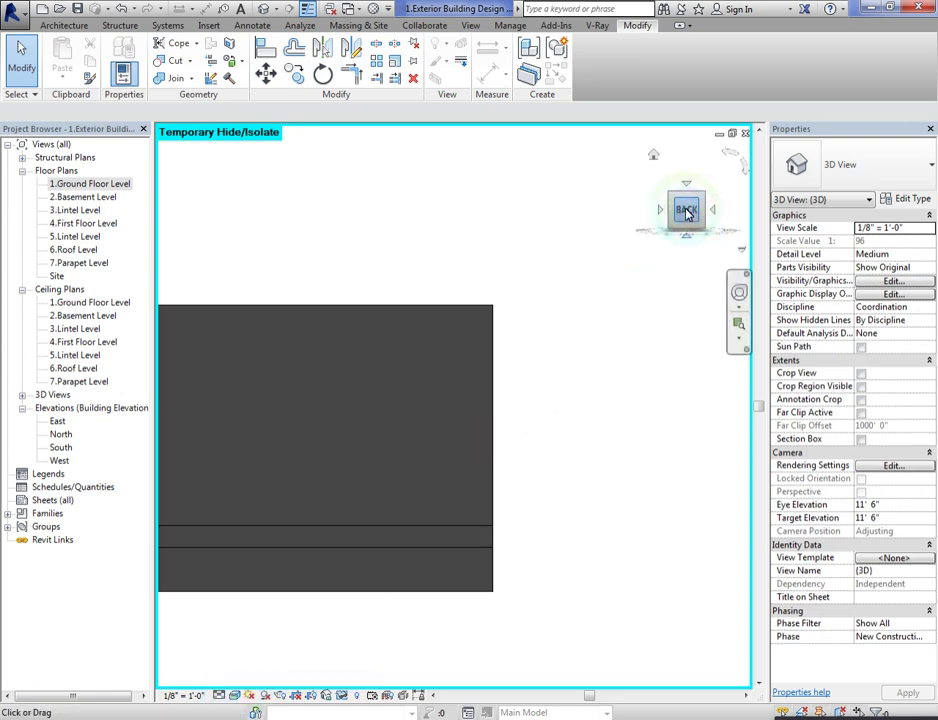
click(656, 158)
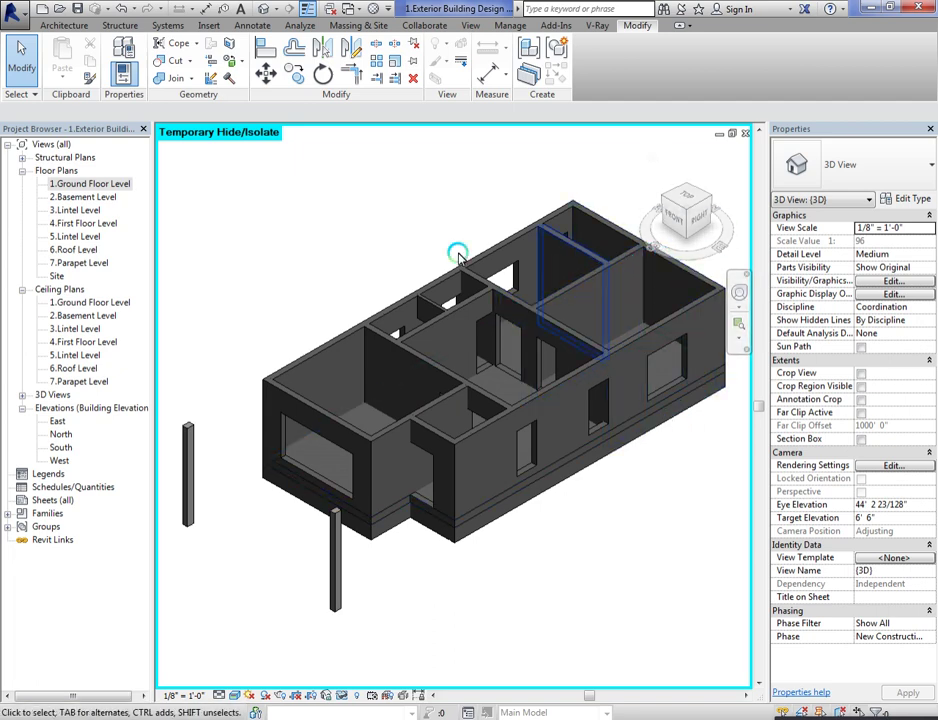
Step: In the Ground Floor Level plan, split the wall between the 10'-0" x 4'-7" toilet and the master bedroom at both jambs of door D1
double_click(90, 185)
scroll(560, 600, down, 4)
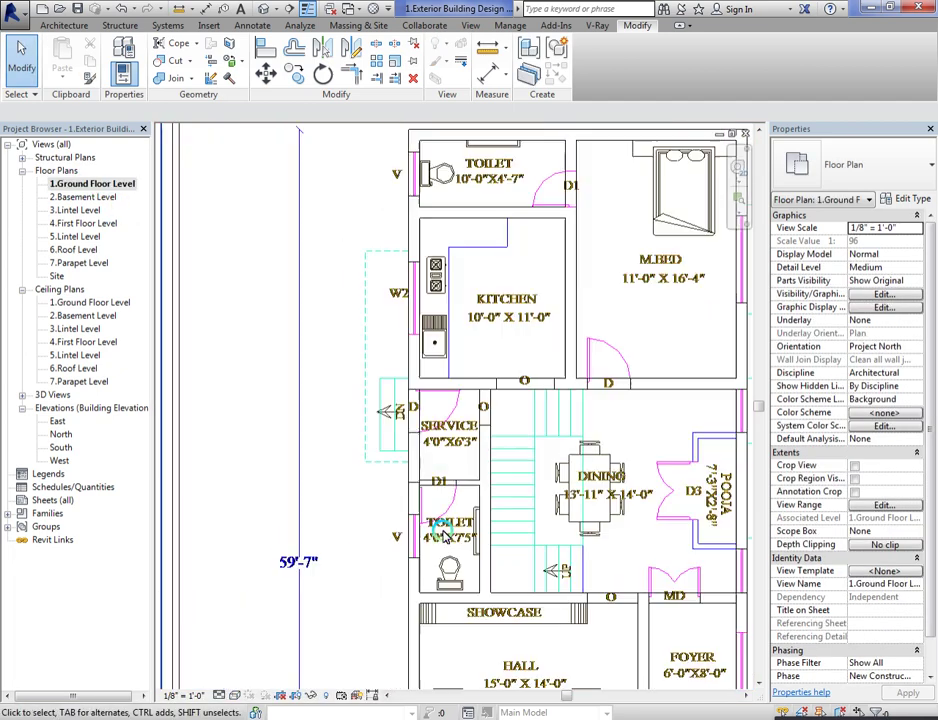
scroll(481, 303, up, 6)
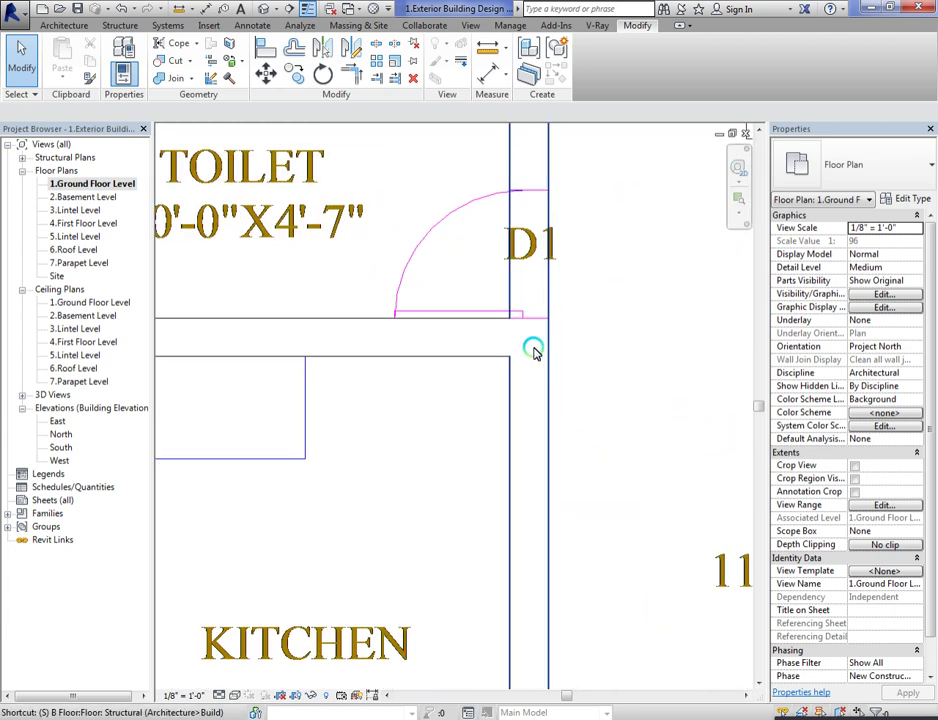
key(s)
key(l)
scroll(533, 350, up, 5)
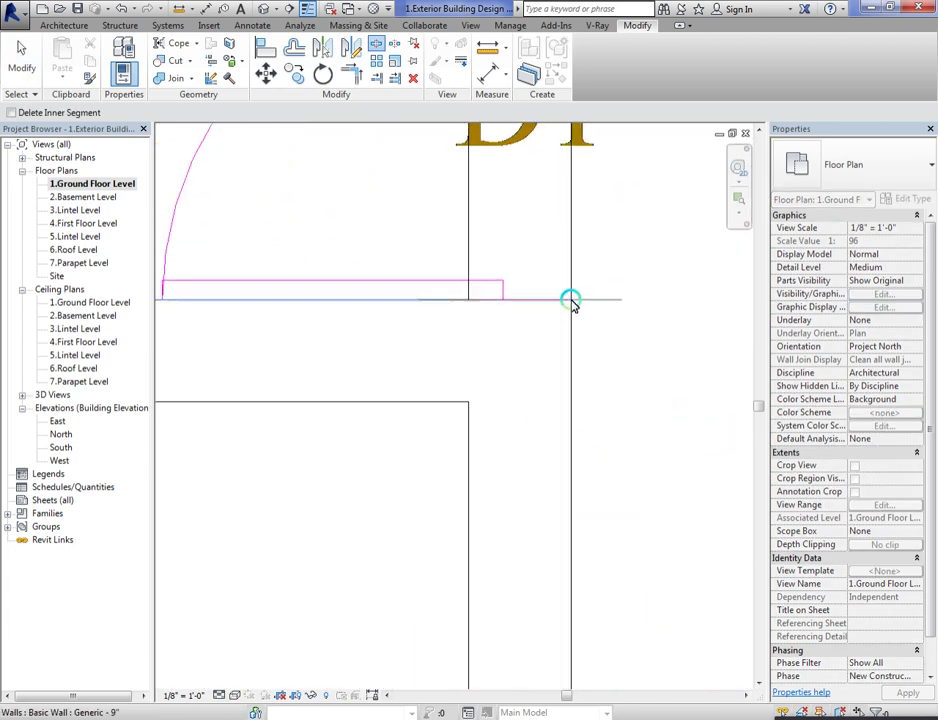
scroll(561, 320, down, 4)
scroll(514, 326, up, 2)
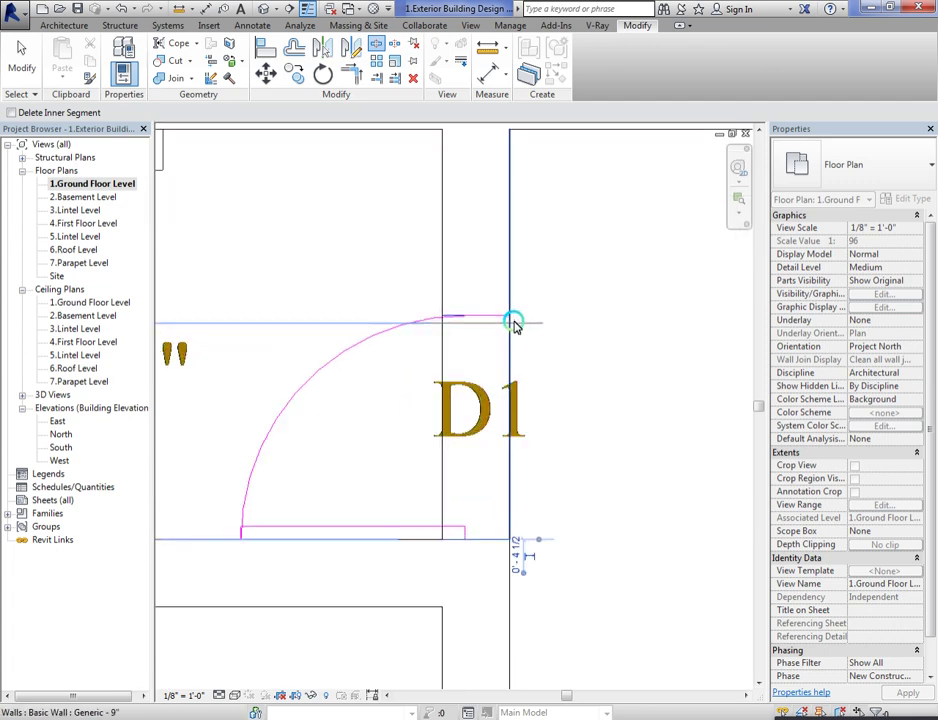
scroll(511, 316, up, 4)
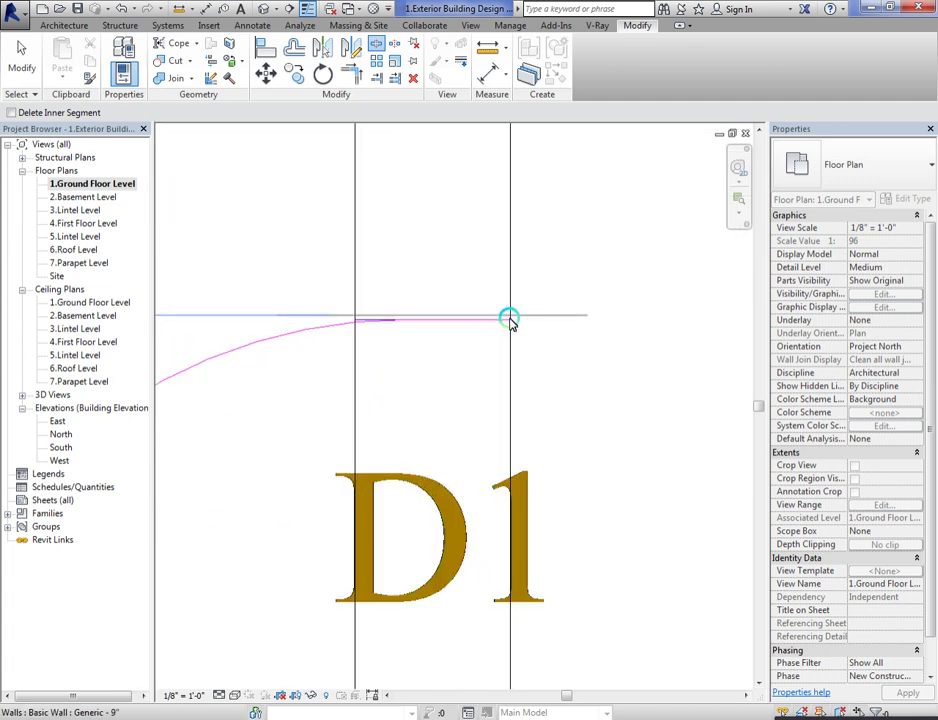
click(511, 317)
Step: In the 3D view, set the base offset of the D1 door segment between the rear toilet and master bedroom to 10' 0"
scroll(504, 370, down, 3)
click(263, 9)
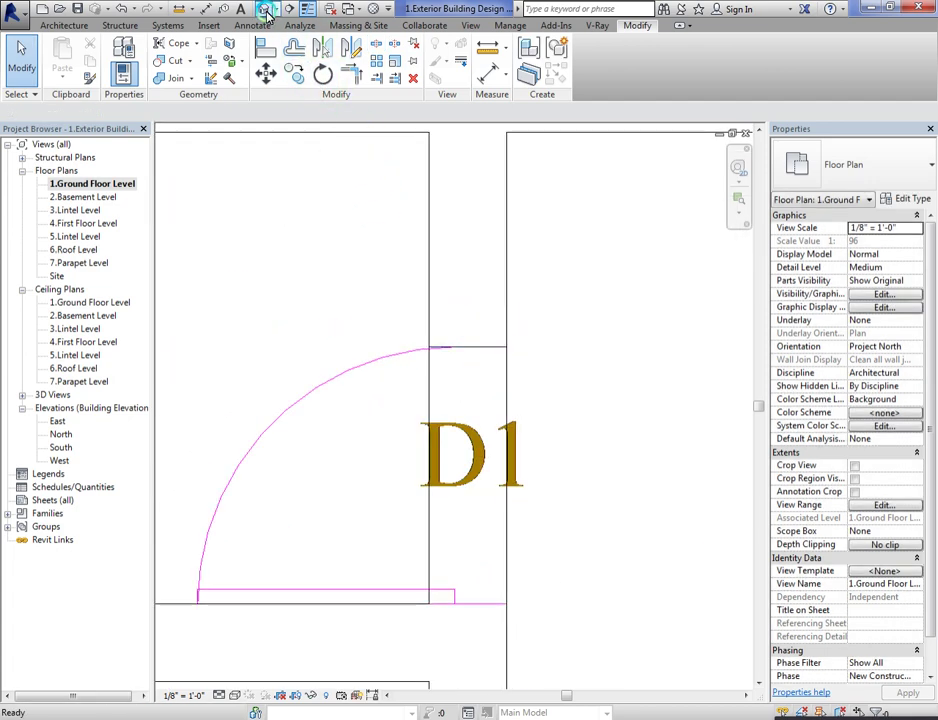
scroll(495, 360, up, 3)
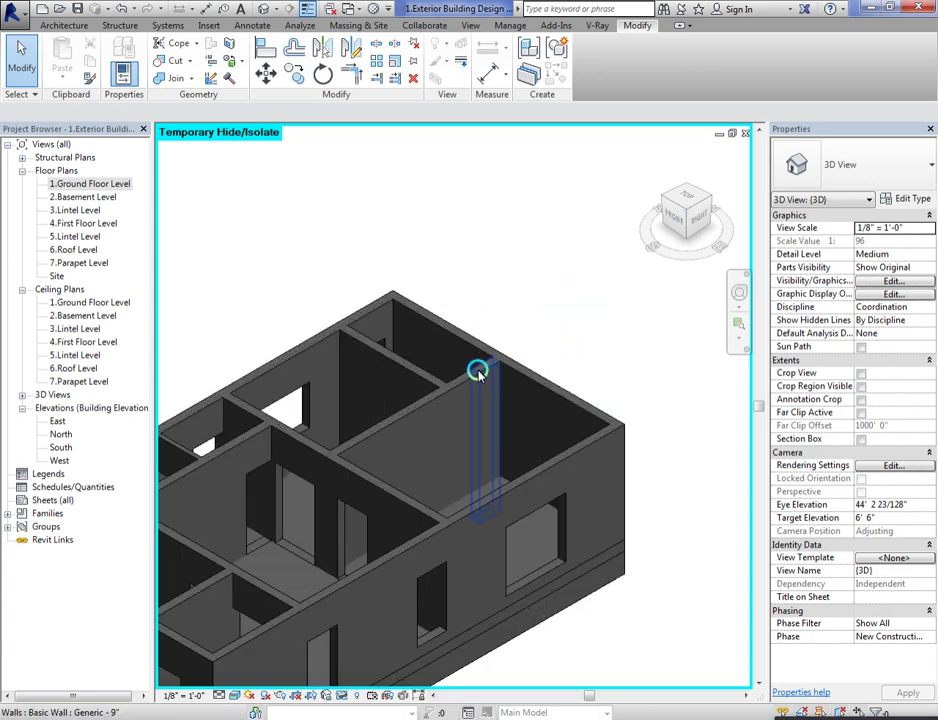
click(471, 374)
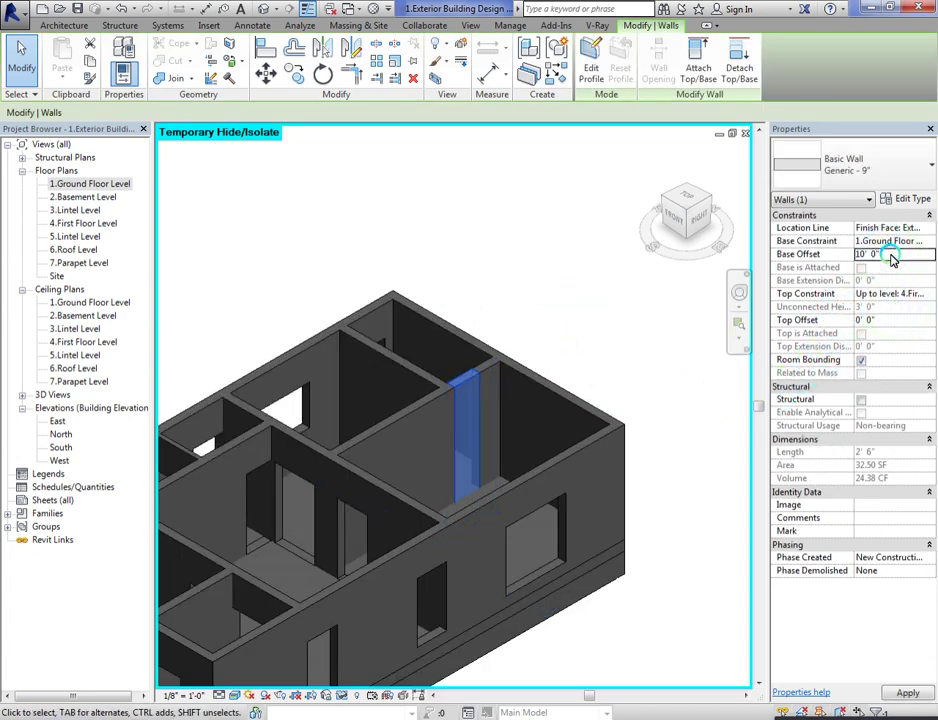
Step: In a right-side wireframe view, copy the raised D1 segment straight down to the plinth line and restore the solid display
click(703, 220)
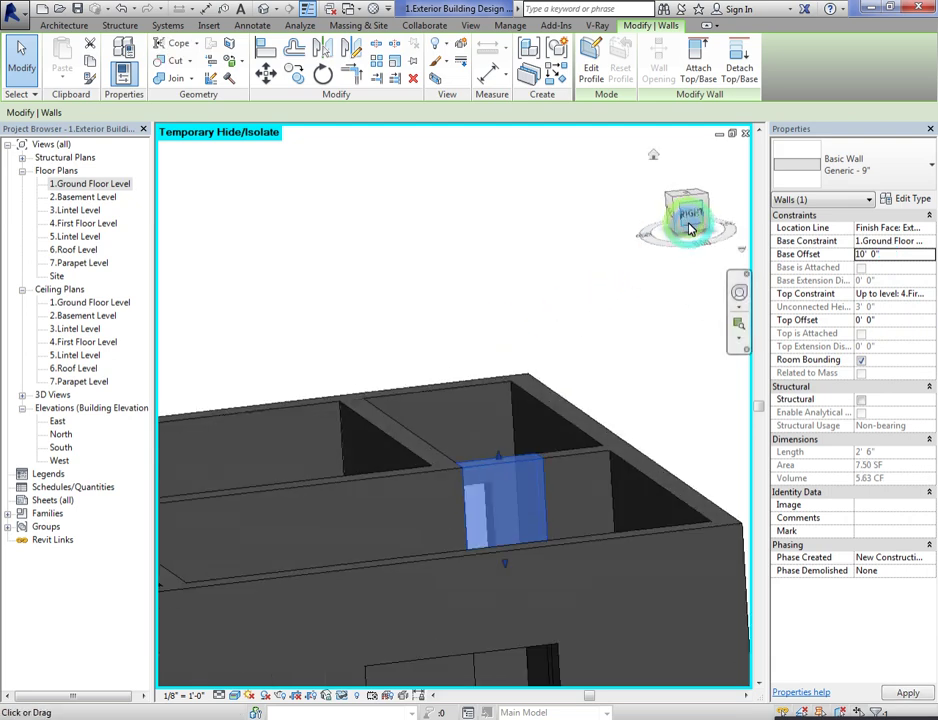
click(235, 691)
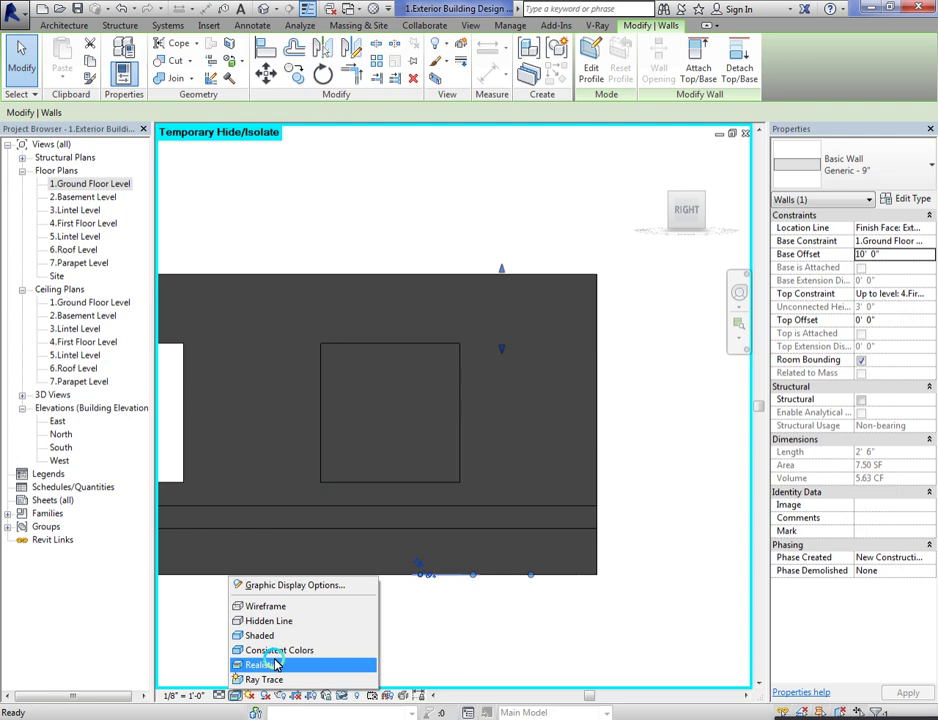
click(268, 606)
click(297, 83)
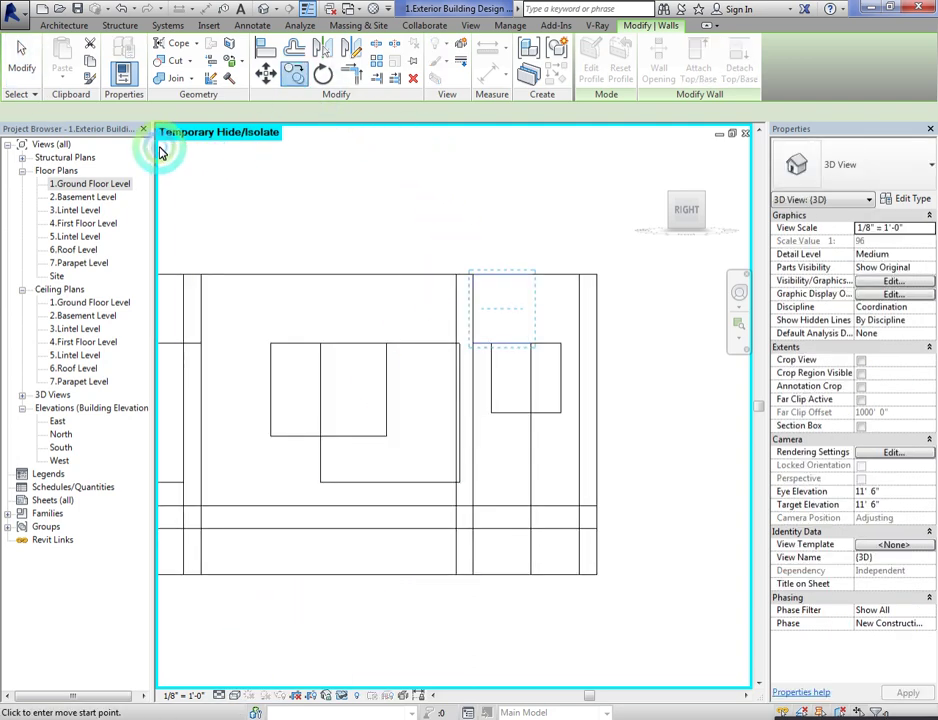
click(455, 313)
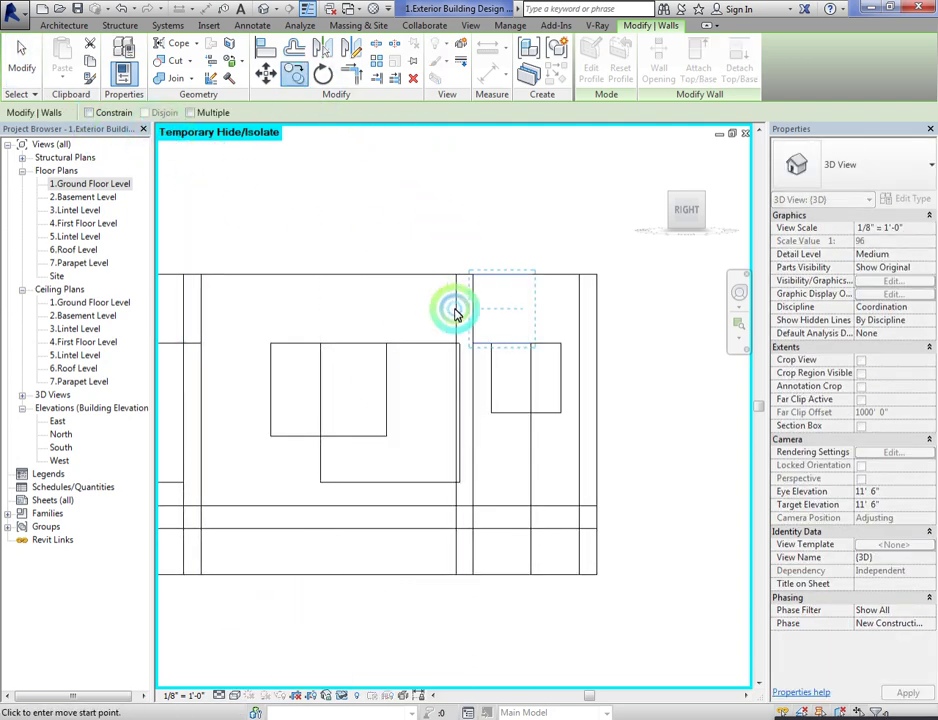
click(473, 276)
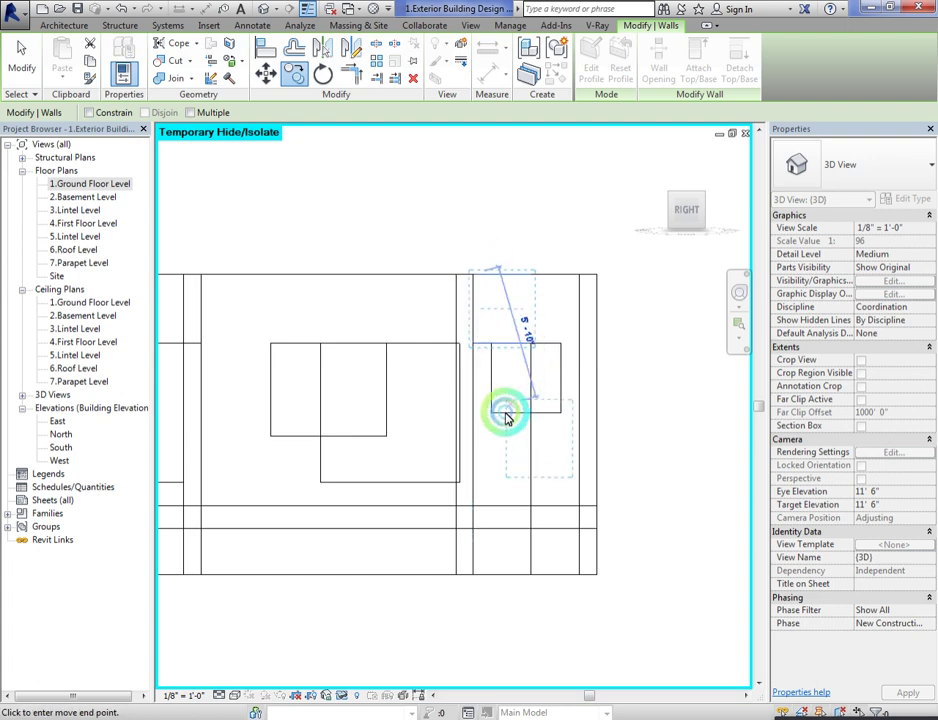
click(473, 507)
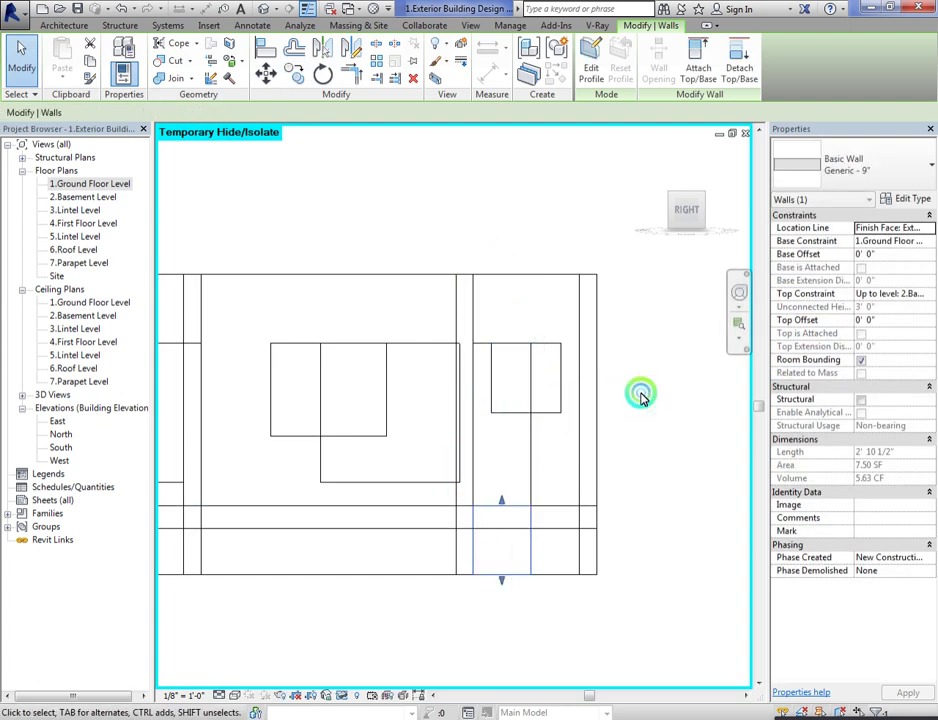
click(639, 392)
click(234, 697)
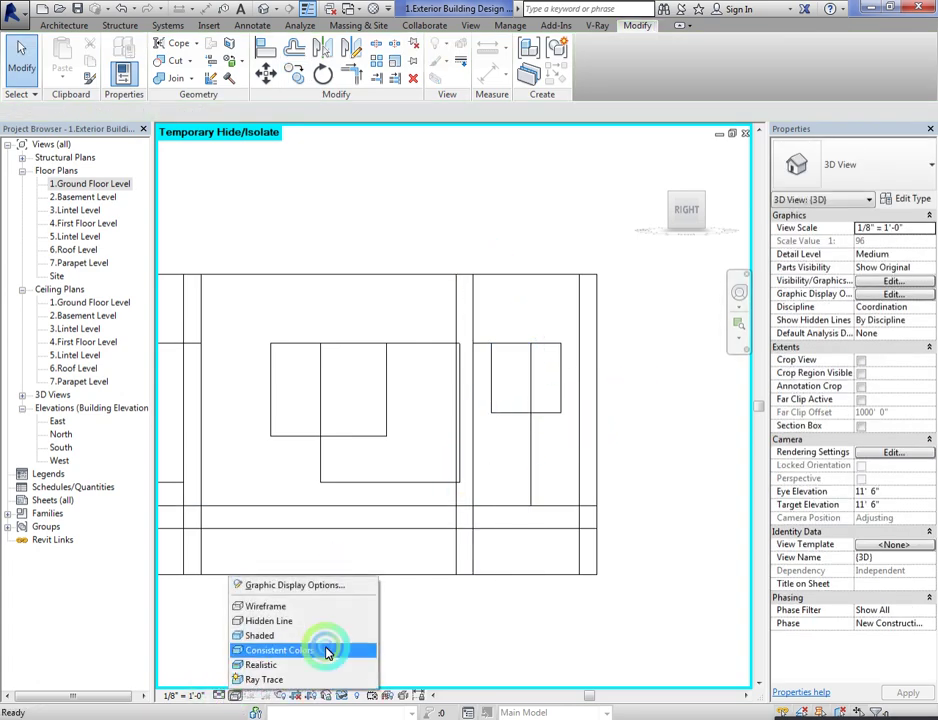
click(310, 655)
Step: Examine the door, window and ventilator openings from all sides in 3D and compare them with the Ground Floor Level plan
mouse_move(680, 210)
mouse_down()
mouse_move(172, 247)
mouse_move(191, 266)
mouse_move(748, 280)
mouse_move(641, 287)
mouse_move(597, 268)
mouse_move(737, 272)
mouse_move(214, 285)
mouse_move(266, 281)
mouse_up()
scroll(373, 356, down, 5)
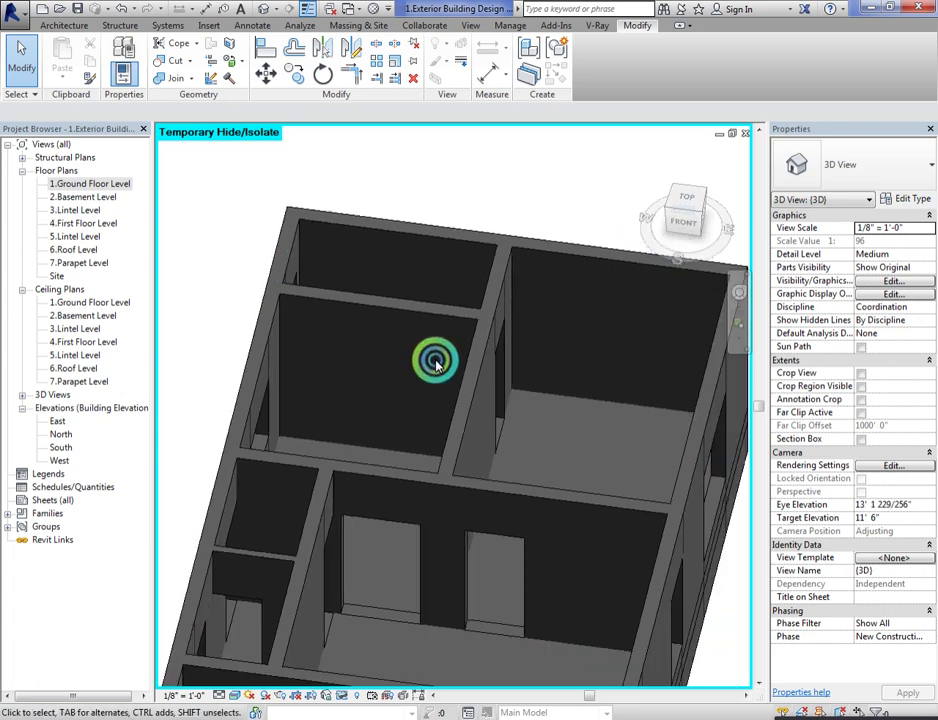
drag(686, 218, 227, 191)
scroll(639, 293, up, 8)
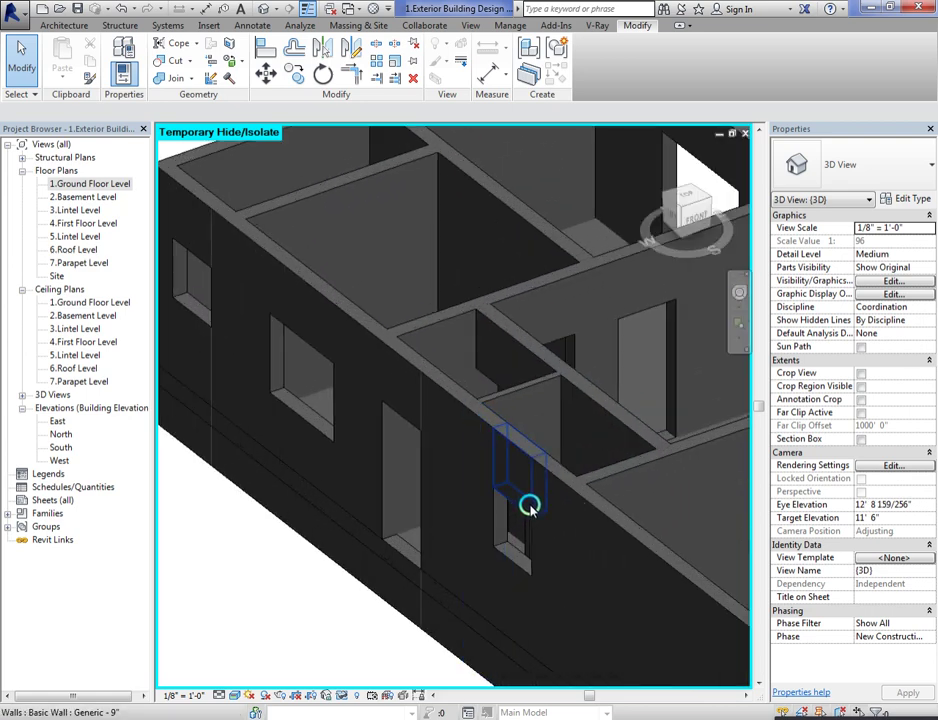
scroll(362, 459, down, 5)
drag(706, 199, 226, 194)
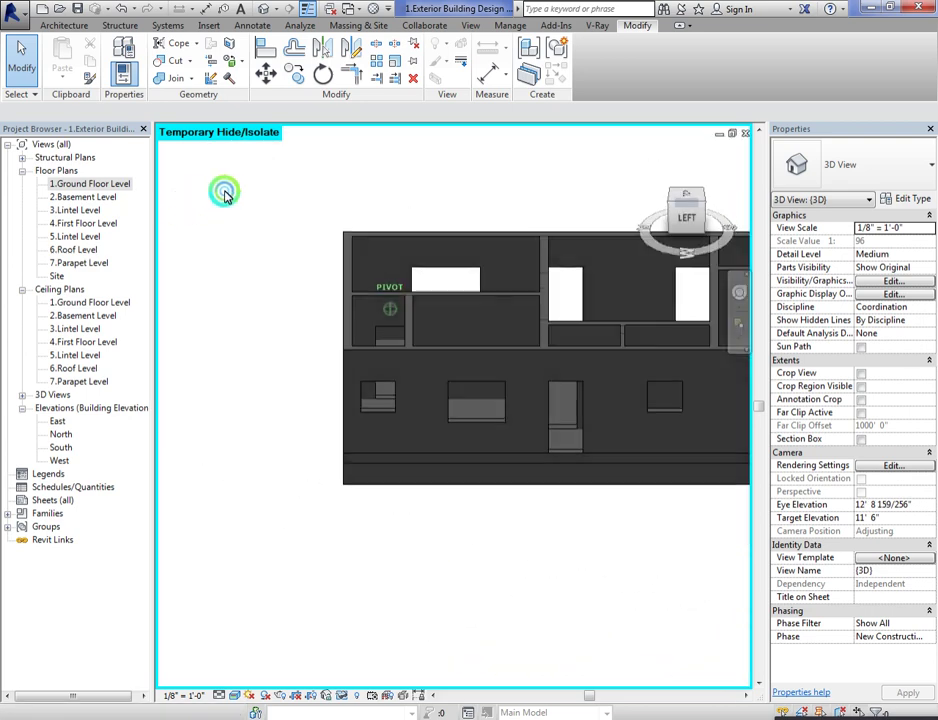
shift+middle_drag(224, 194, 574, 220)
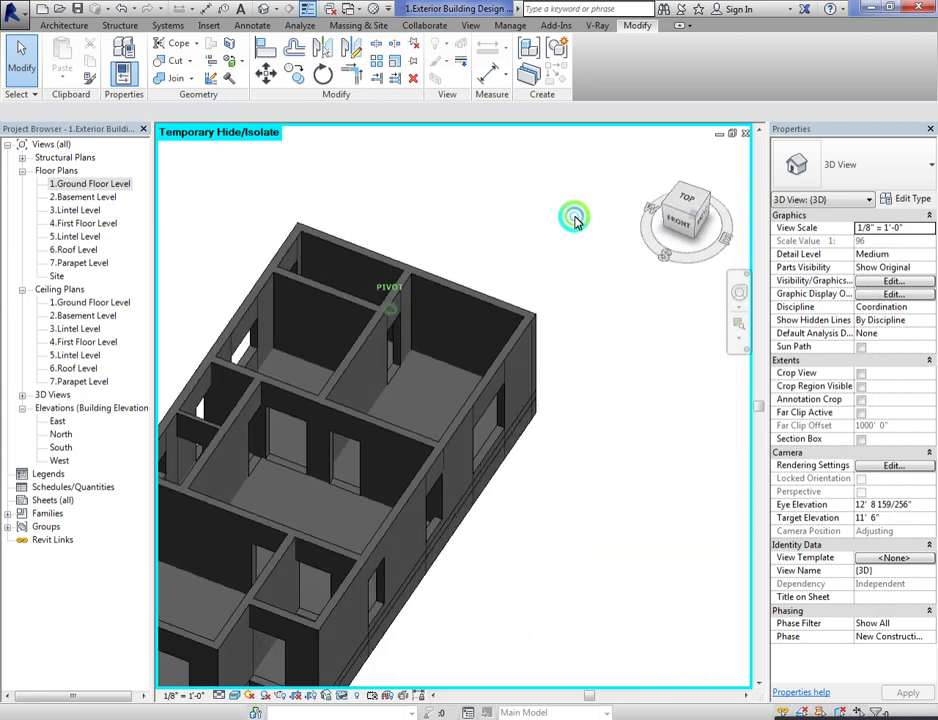
scroll(713, 293, down, 4)
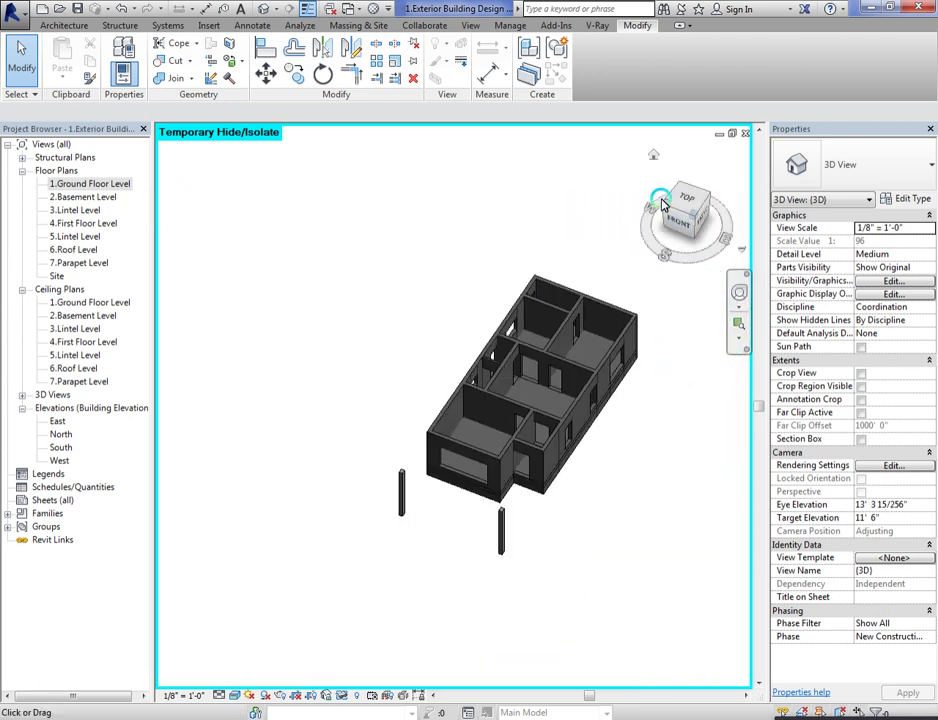
click(695, 218)
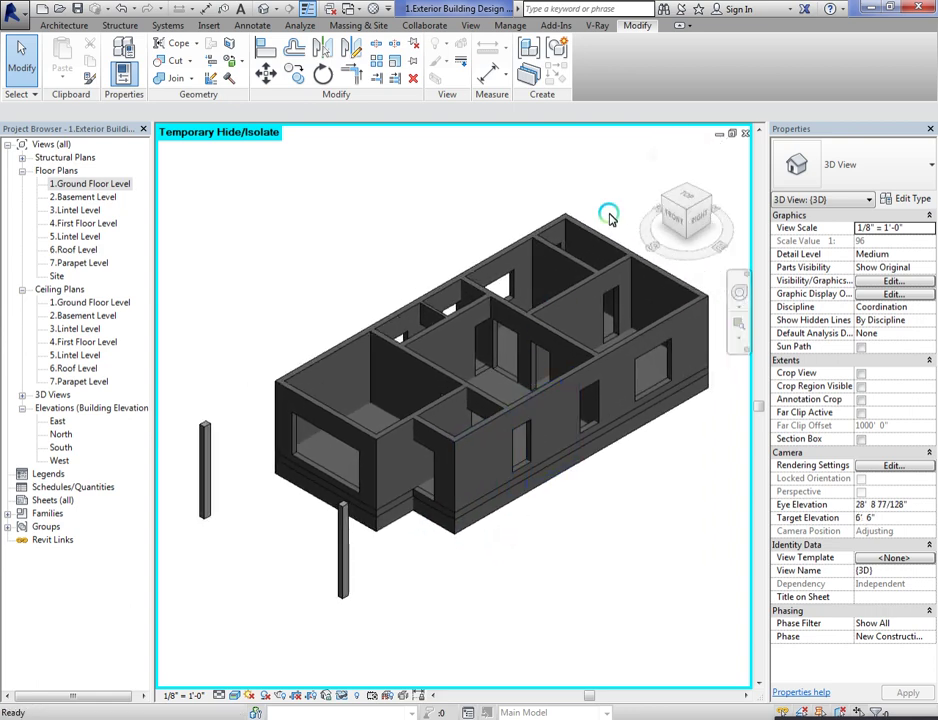
double_click(118, 185)
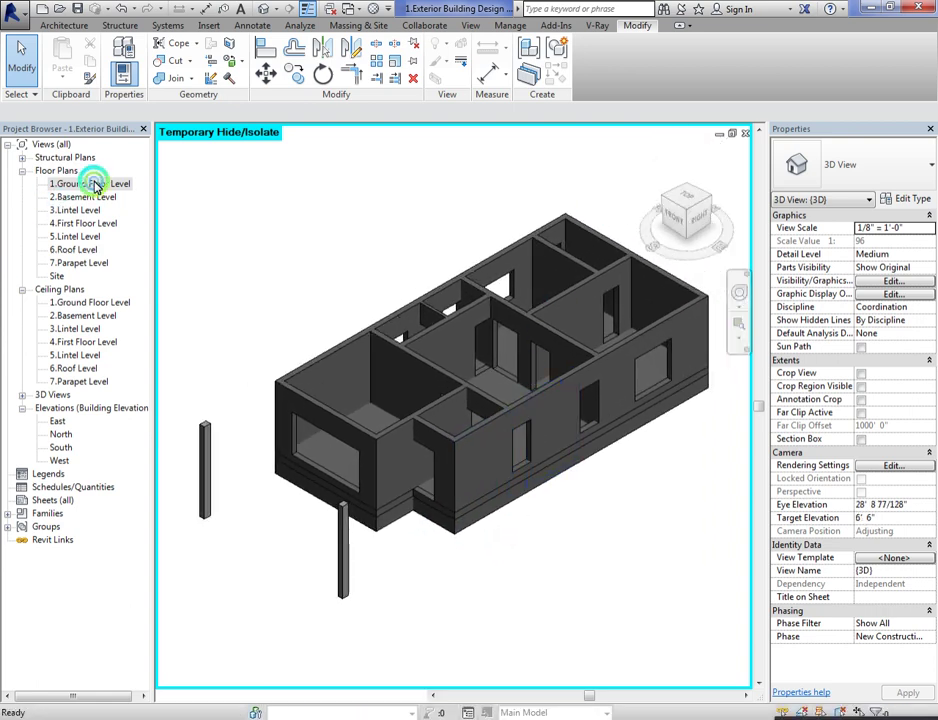
scroll(405, 333, down, 2)
scroll(405, 333, down, 10)
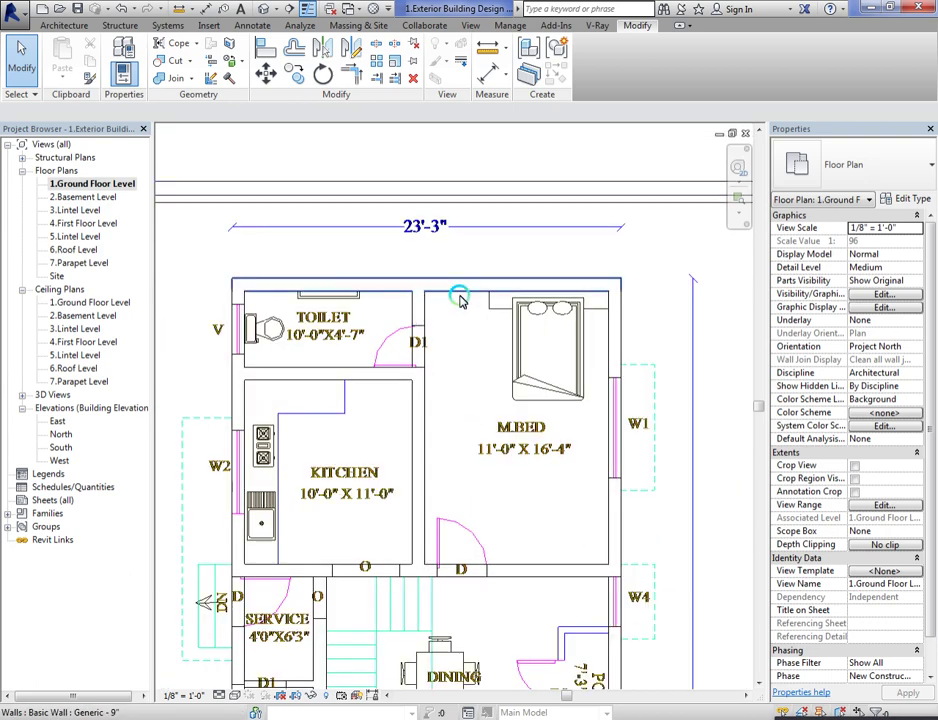
scroll(491, 459, up, 3)
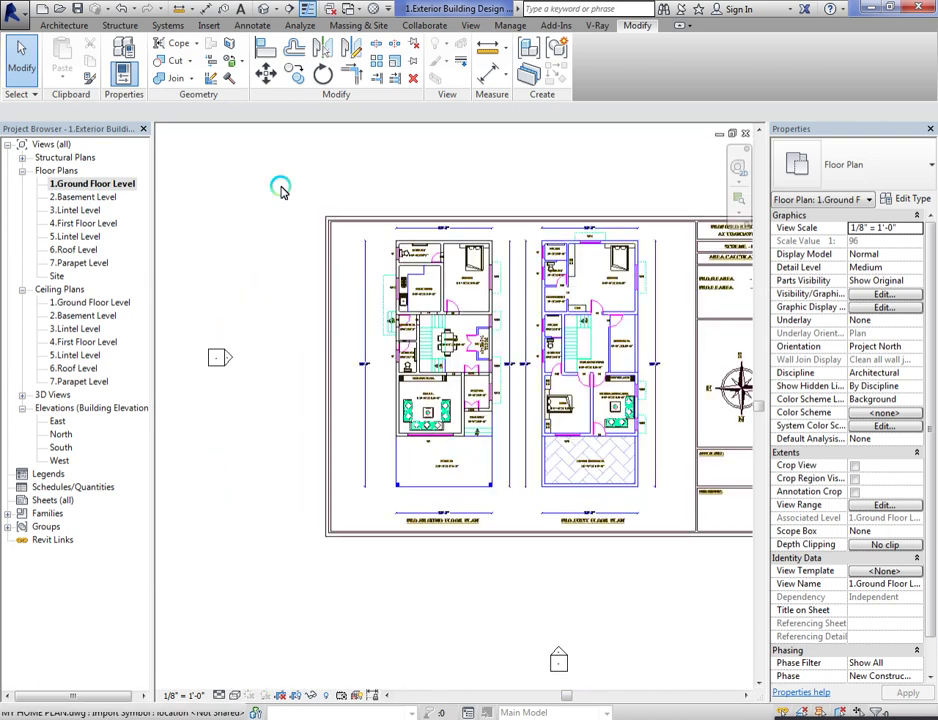
Step: Reset the temporary hide/isolate in the 3D view to bring back the hidden slab
click(262, 9)
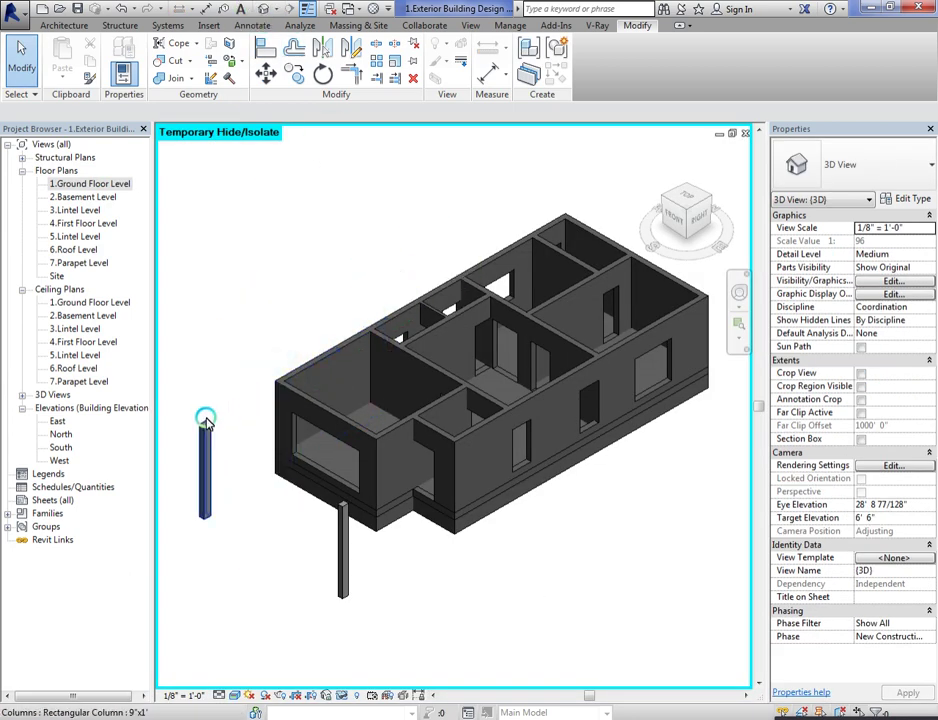
click(341, 697)
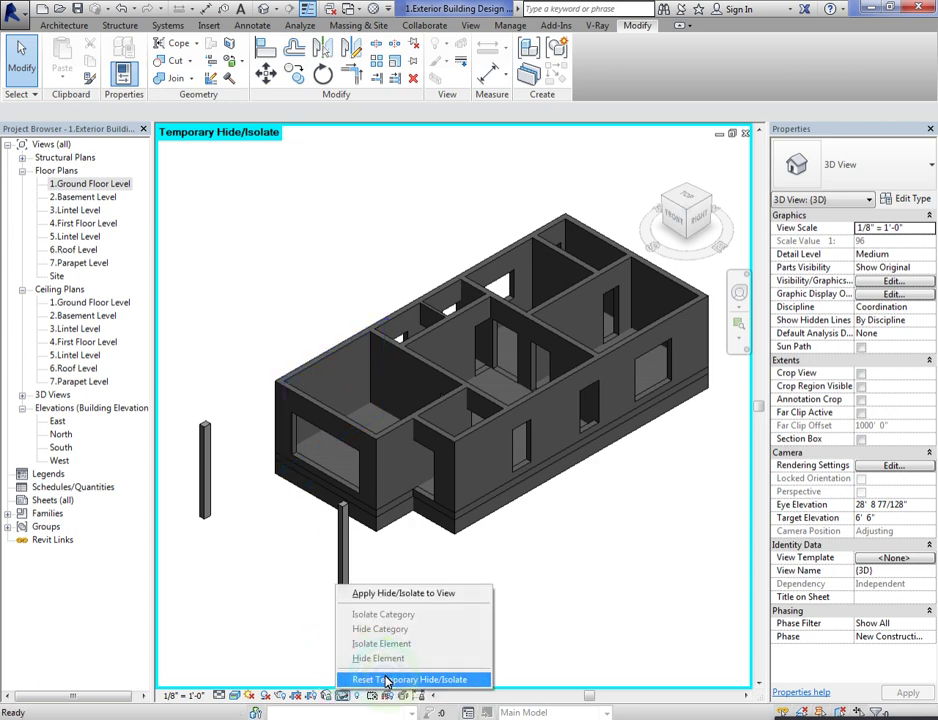
click(387, 675)
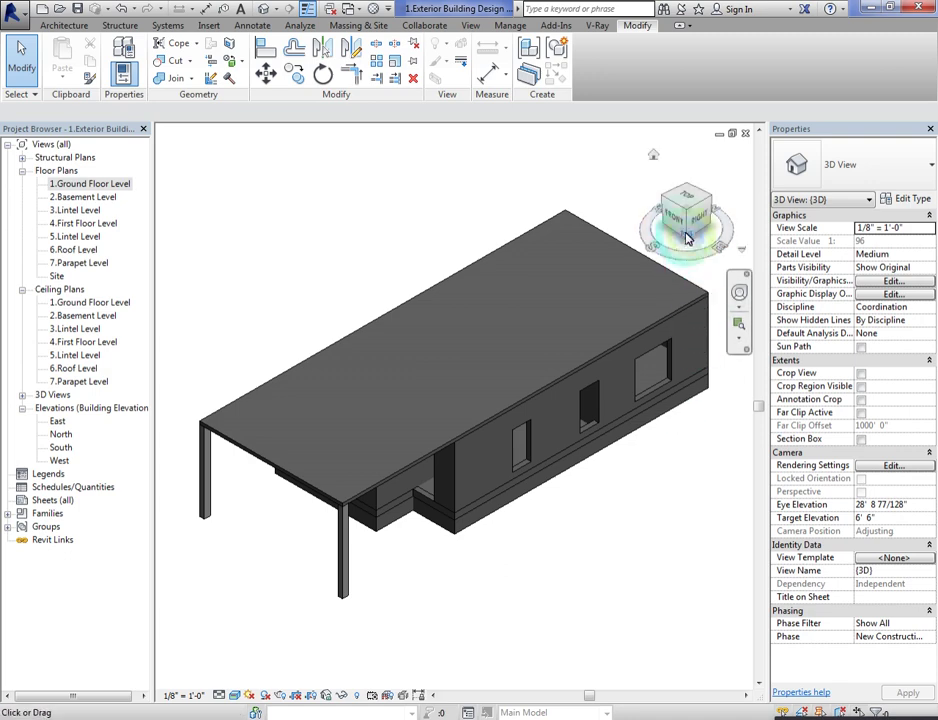
click(90, 185)
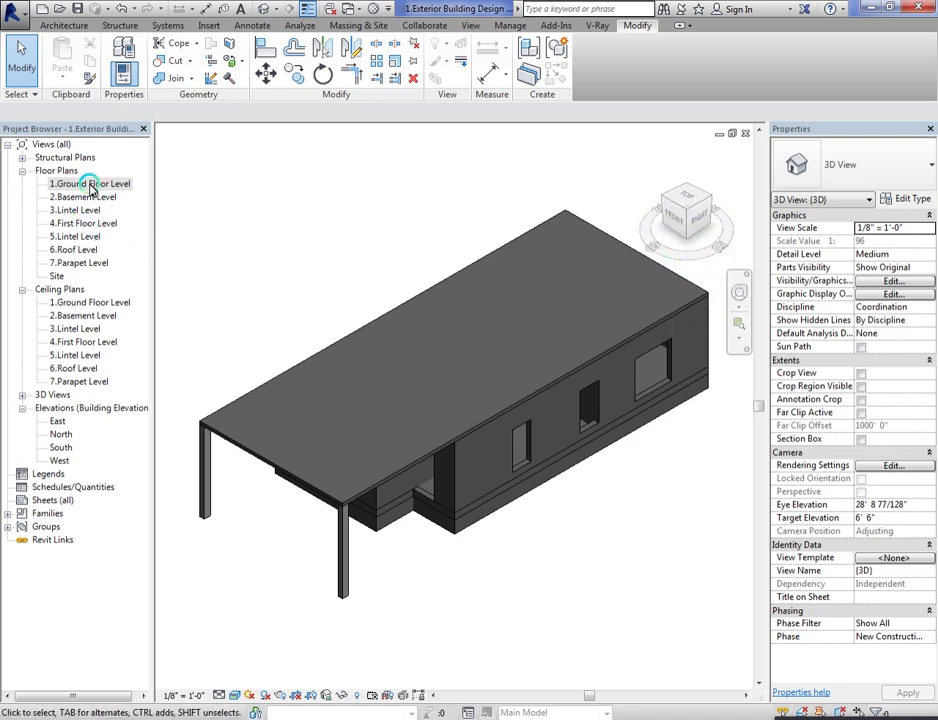
click(231, 432)
click(324, 430)
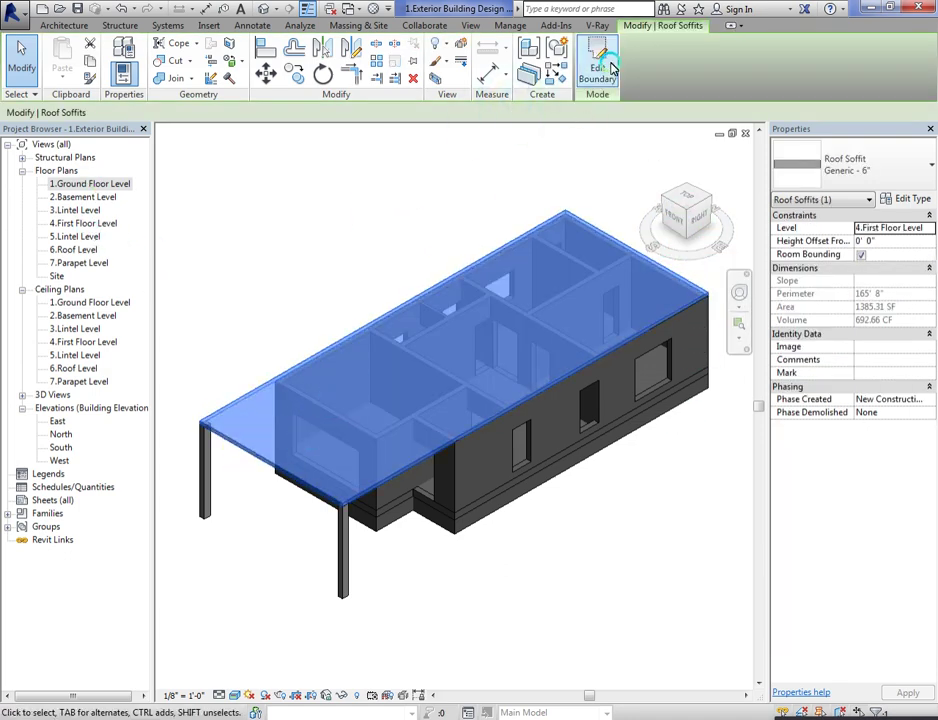
click(613, 68)
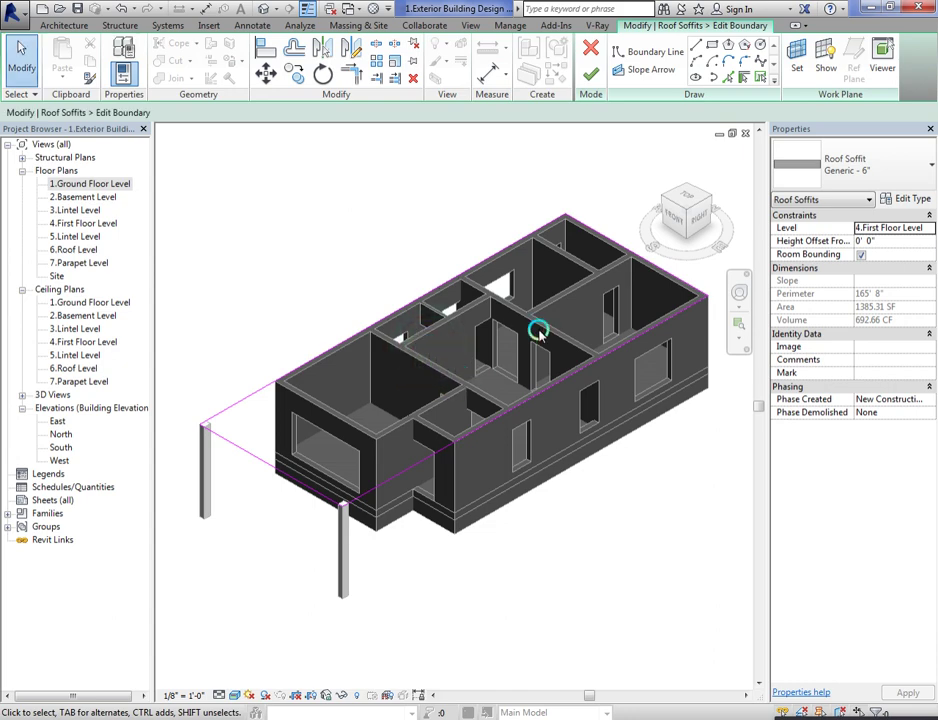
double_click(93, 187)
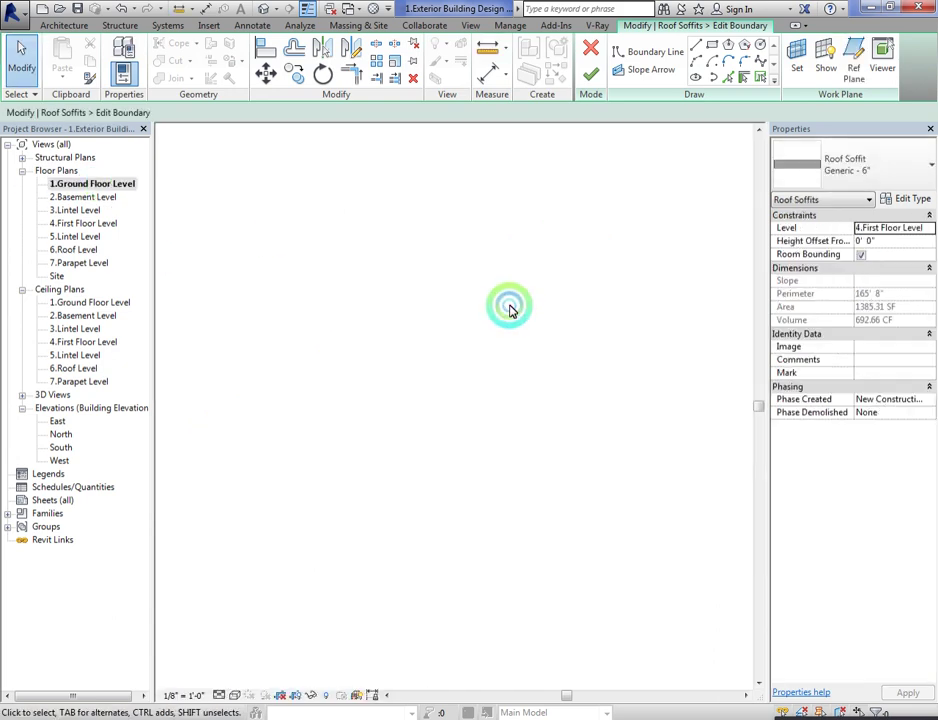
scroll(419, 272, up, 5)
scroll(434, 293, up, 2)
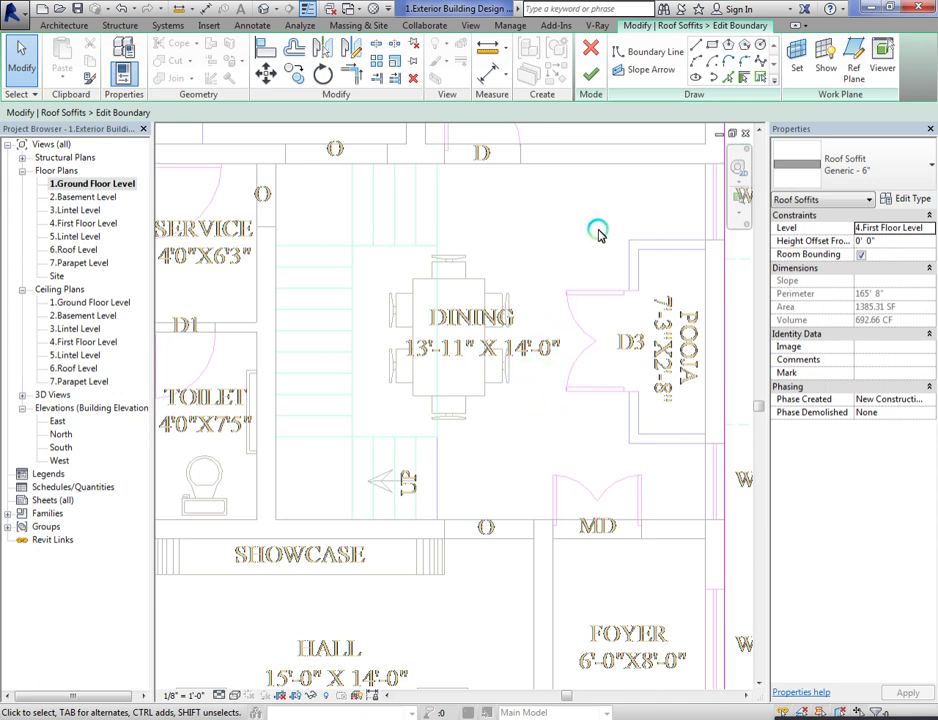
click(713, 45)
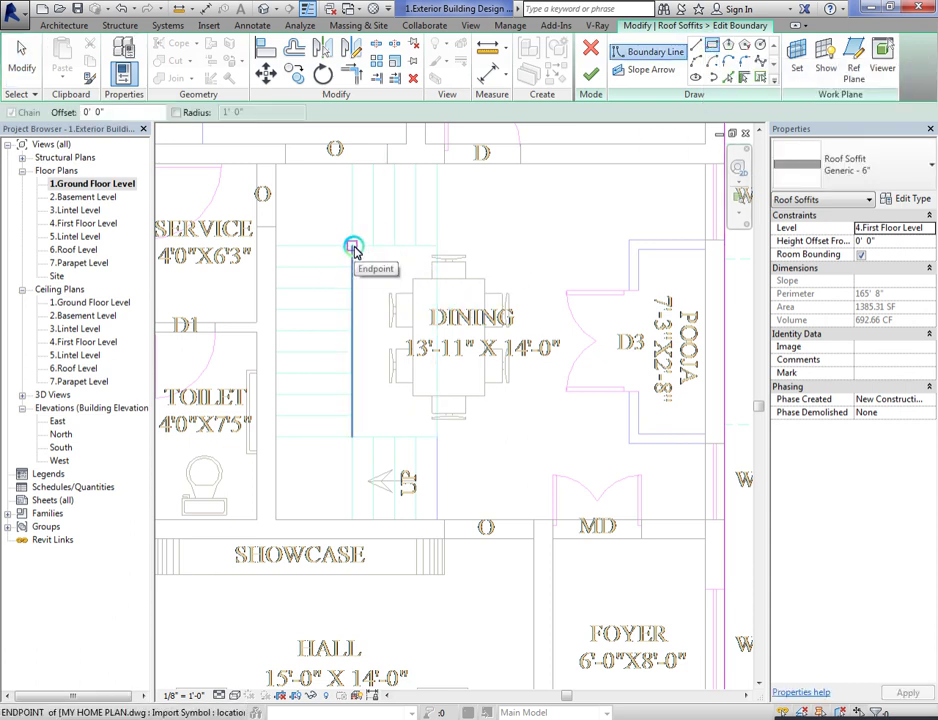
click(592, 47)
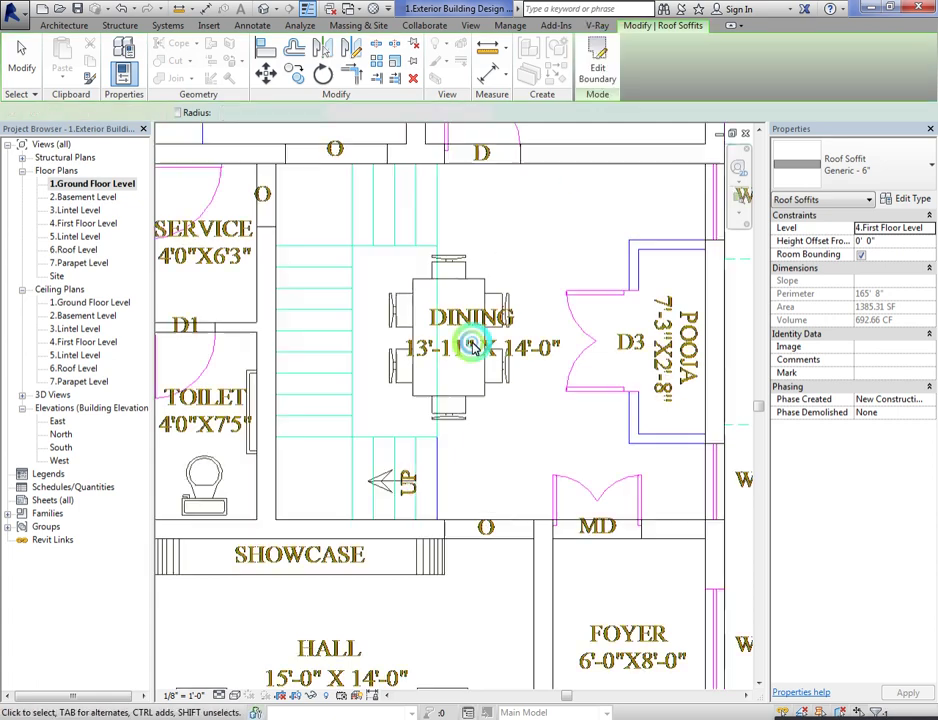
Step: In the Ground Floor Level plan, start a stair with base level 2.Basement Level and top level 4.First Floor Level
click(498, 428)
scroll(410, 308, down, 3)
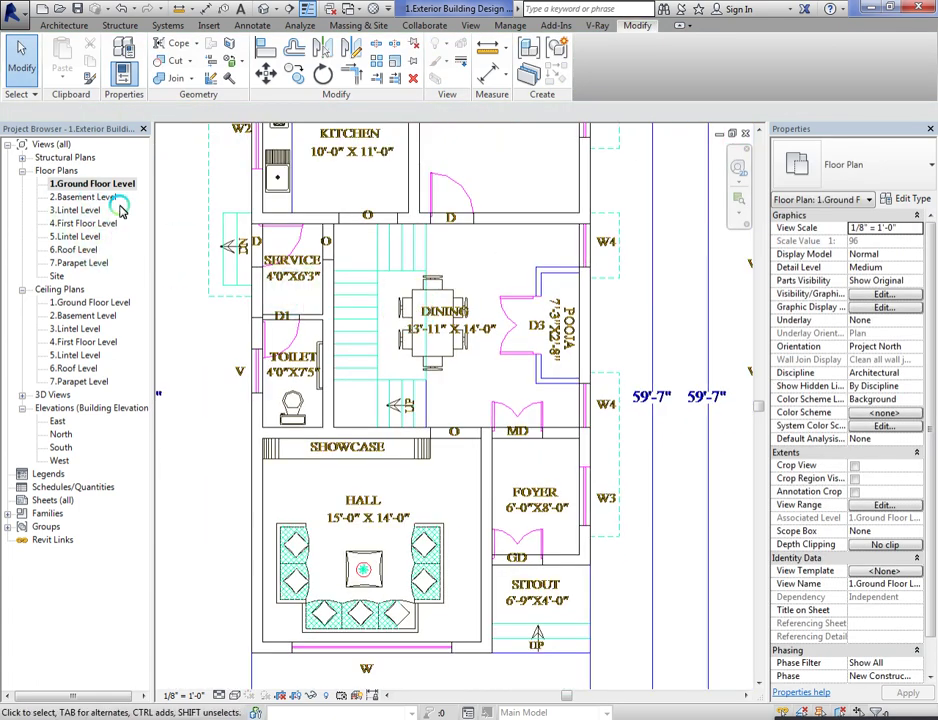
click(64, 25)
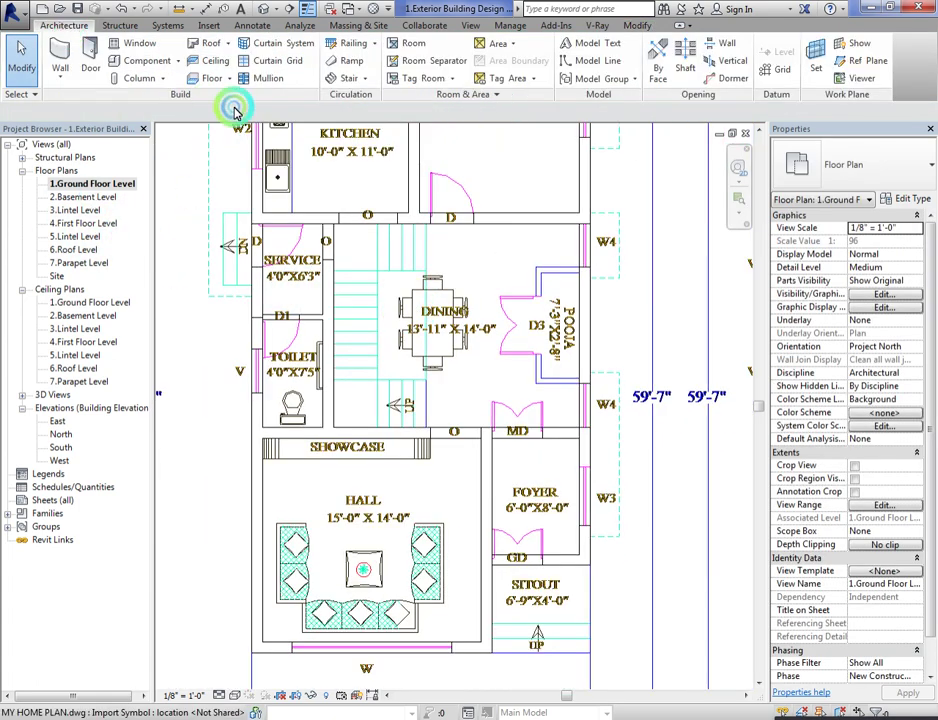
click(333, 80)
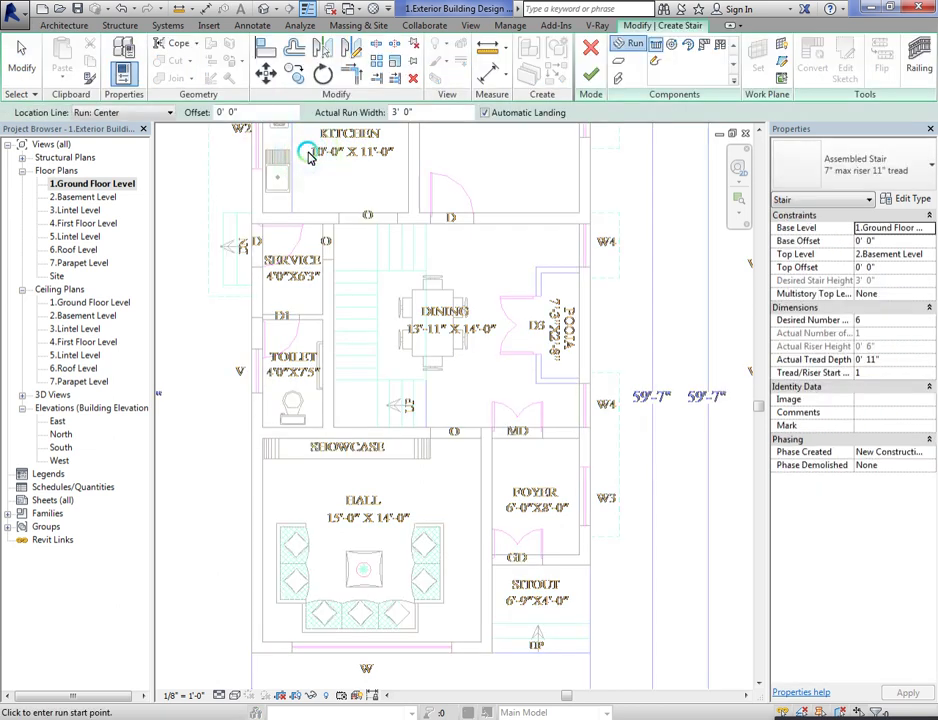
click(928, 233)
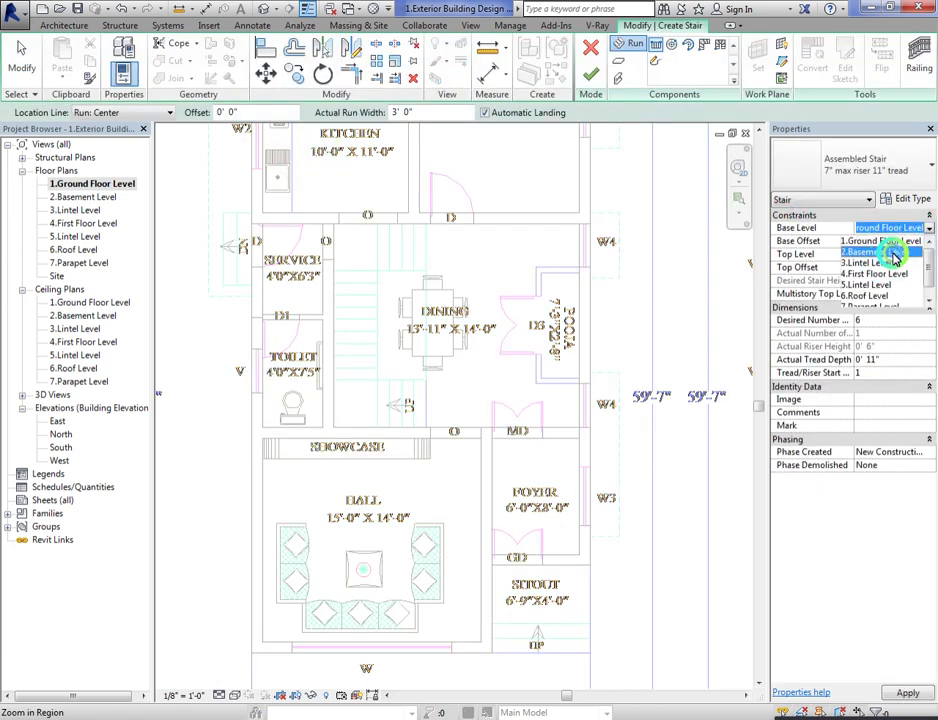
click(898, 258)
click(912, 255)
click(876, 311)
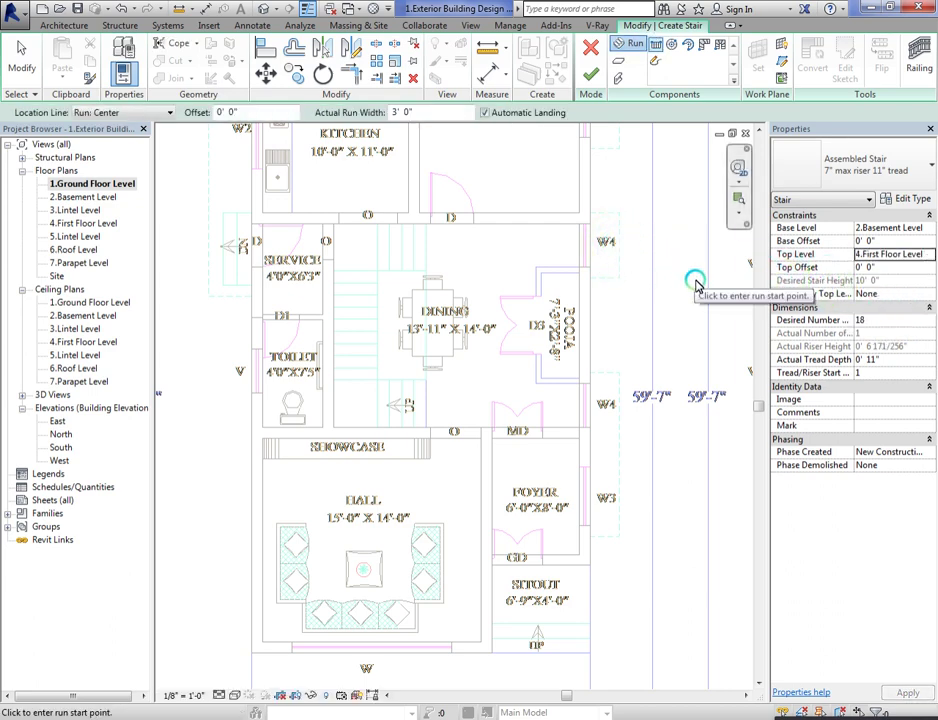
Step: Duplicate the Cast-In-Place Monolithic Stair type as Monolithic Stair 2 with a 0' 6" maximum riser height and 0' 10" minimum tread depth
click(888, 168)
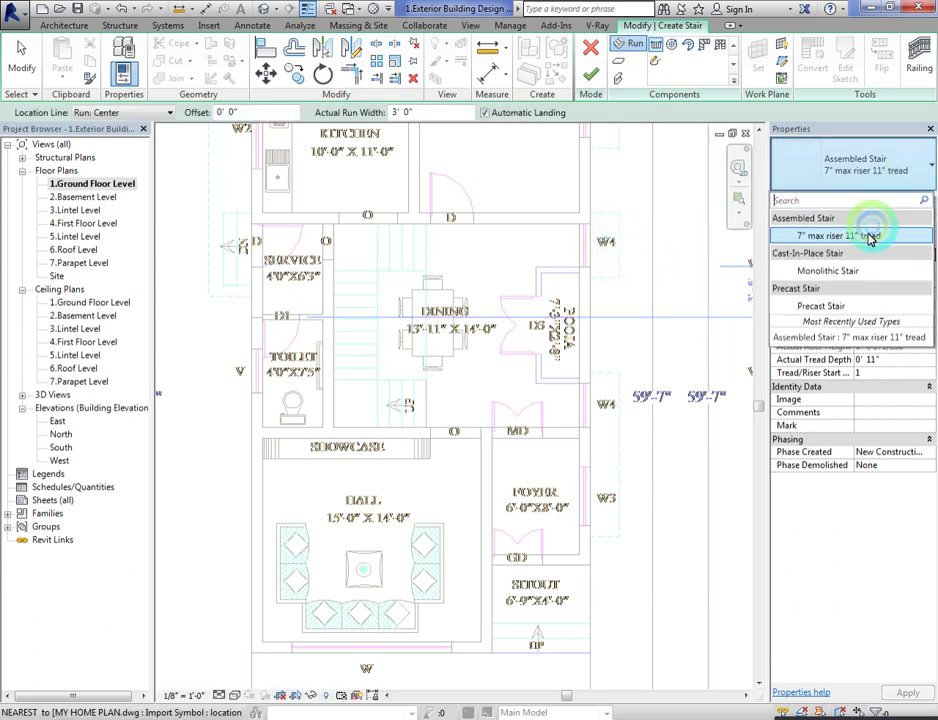
click(840, 272)
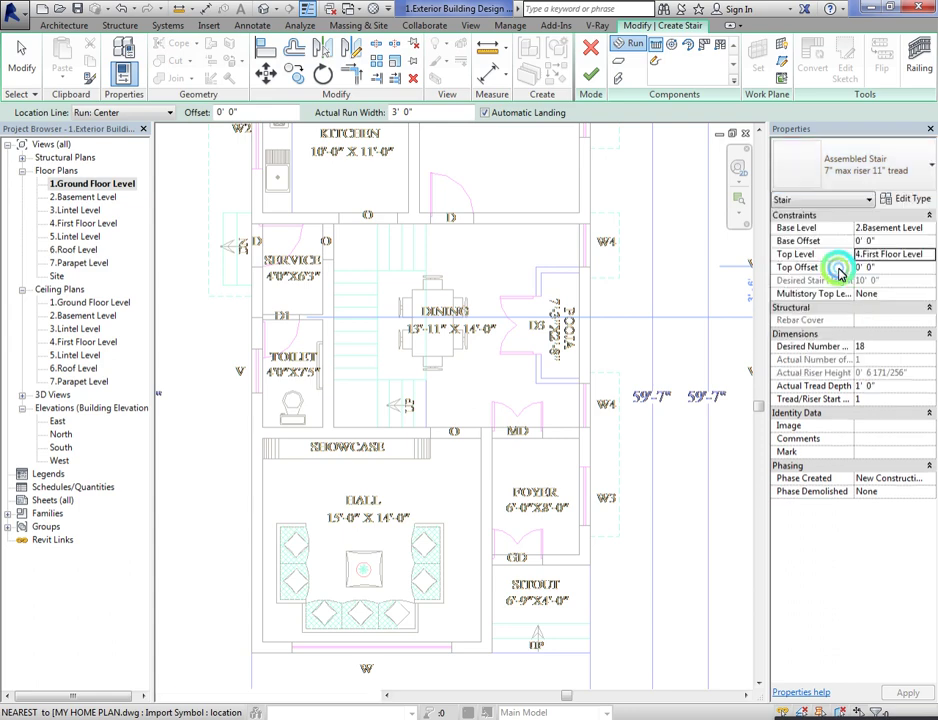
click(922, 201)
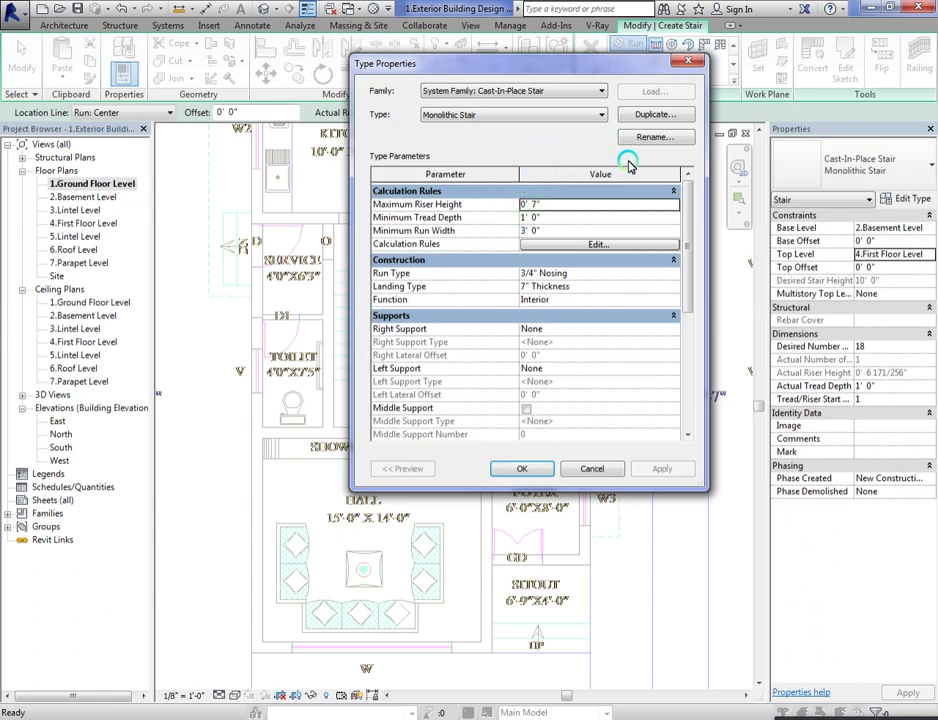
click(652, 115)
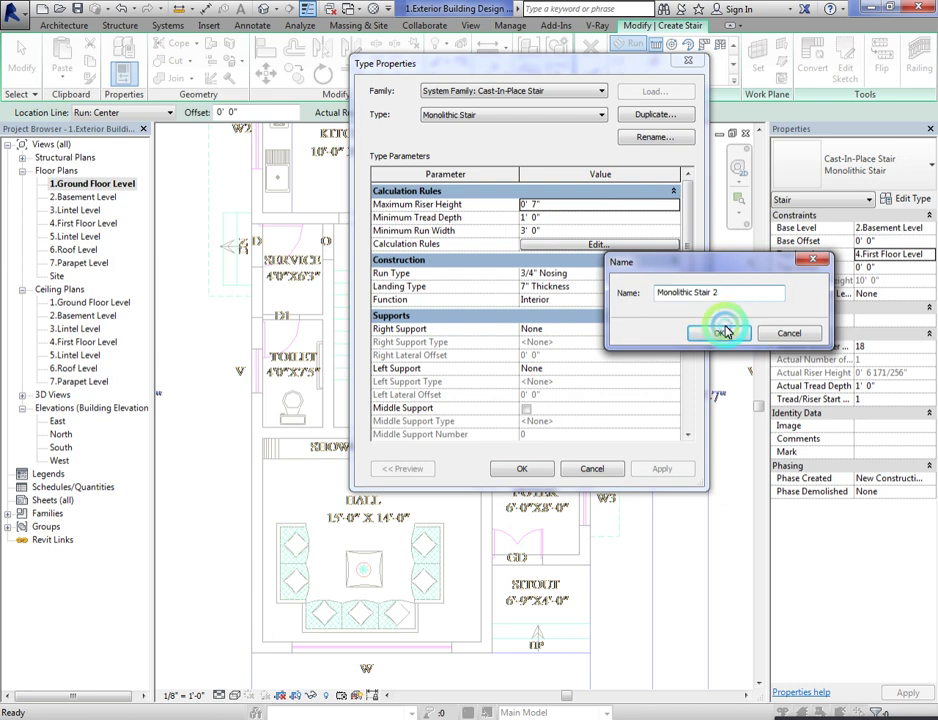
click(722, 332)
click(565, 206)
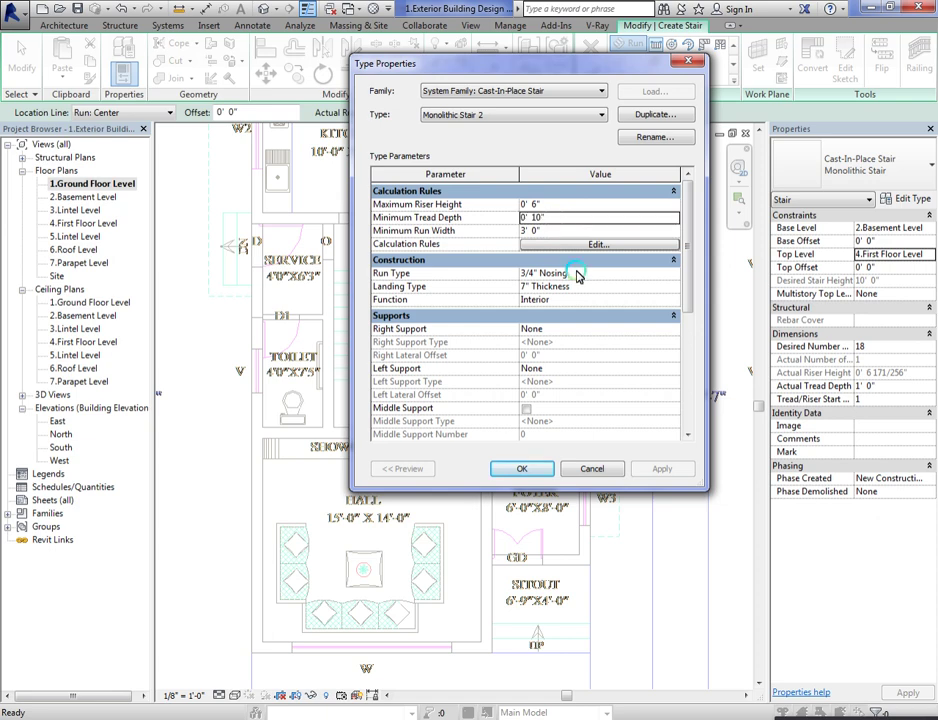
Step: Set the 3/4" Nosing run type's structural depth to 0' 6" and create a new material named White for its monolithic material
click(673, 278)
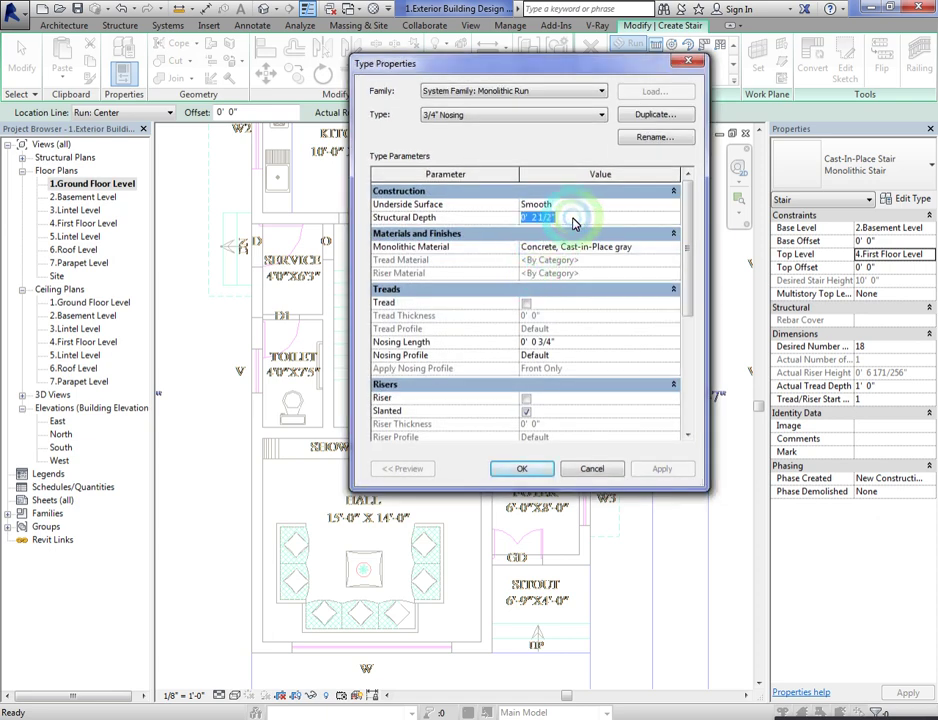
click(674, 246)
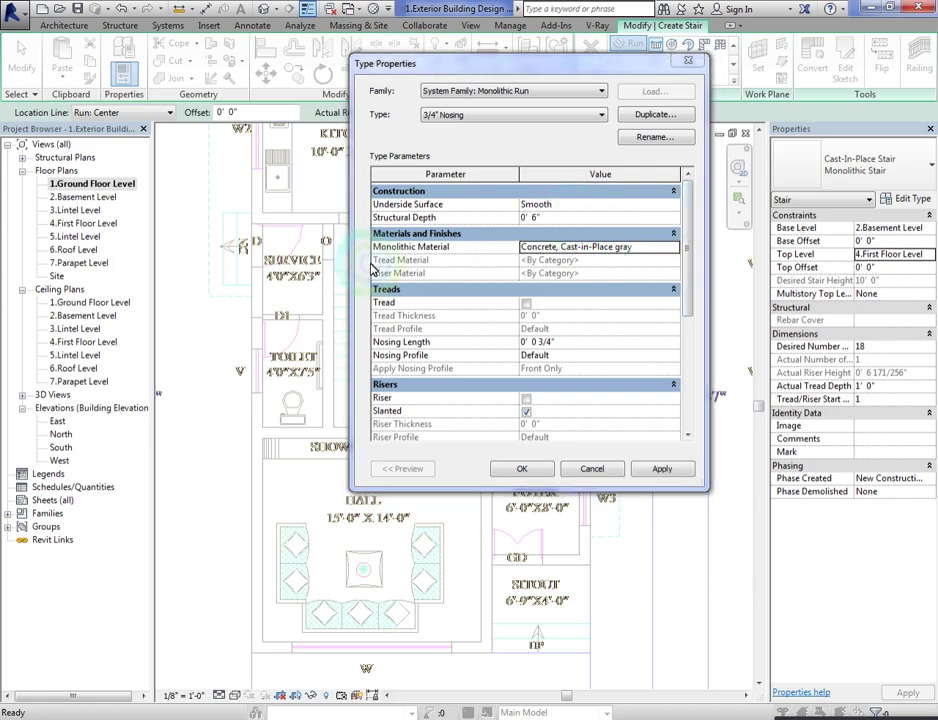
click(88, 535)
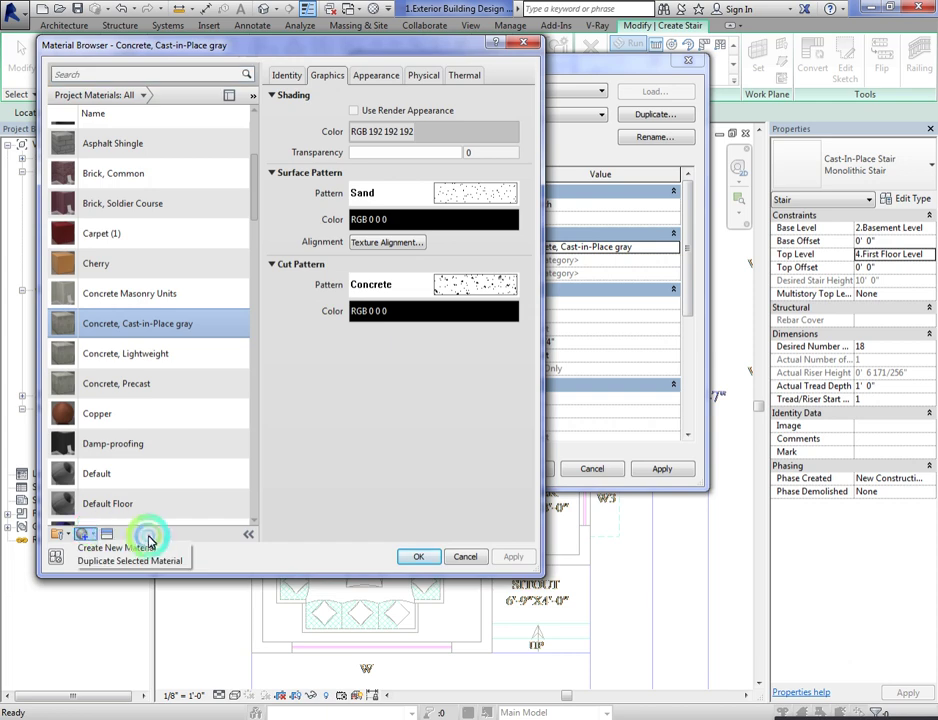
click(150, 547)
right_click(200, 322)
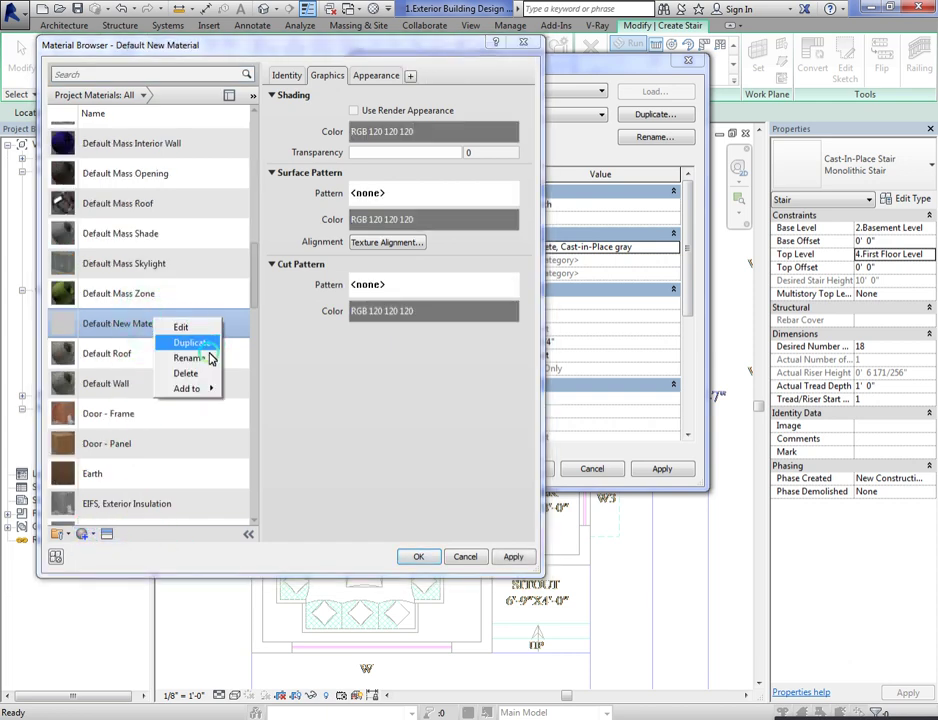
click(208, 360)
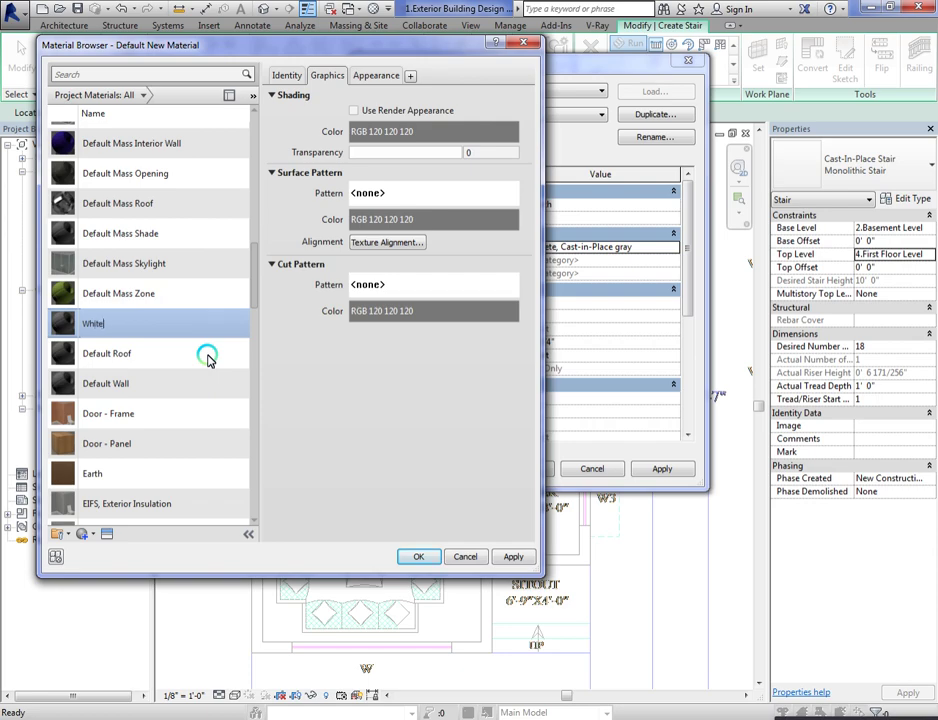
key(Return)
Step: Give the White material the White appearance asset from the library's matte wall paints
click(106, 535)
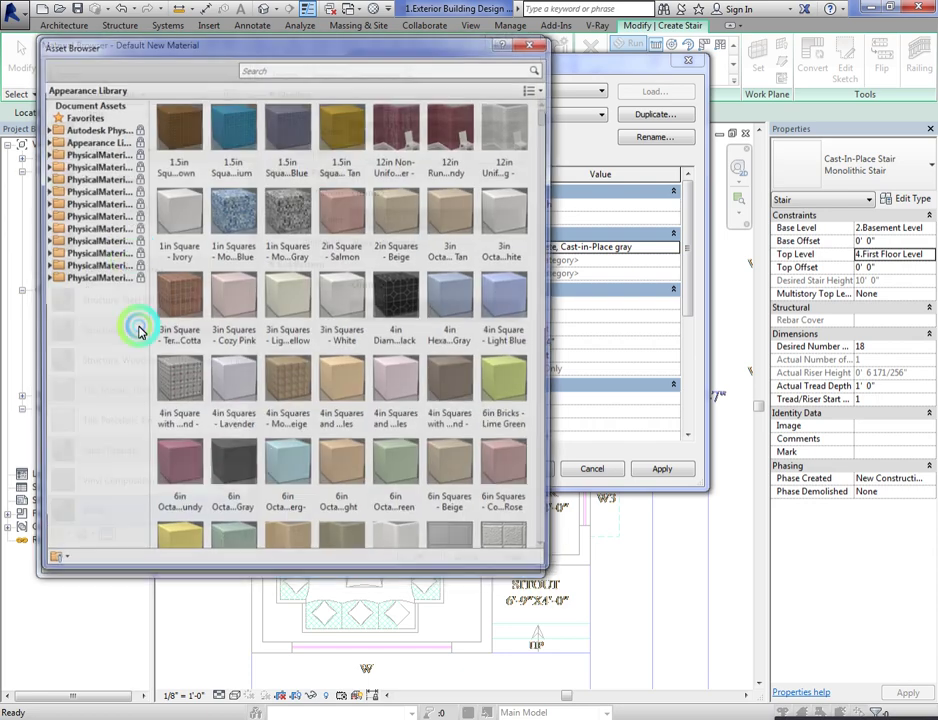
click(46, 142)
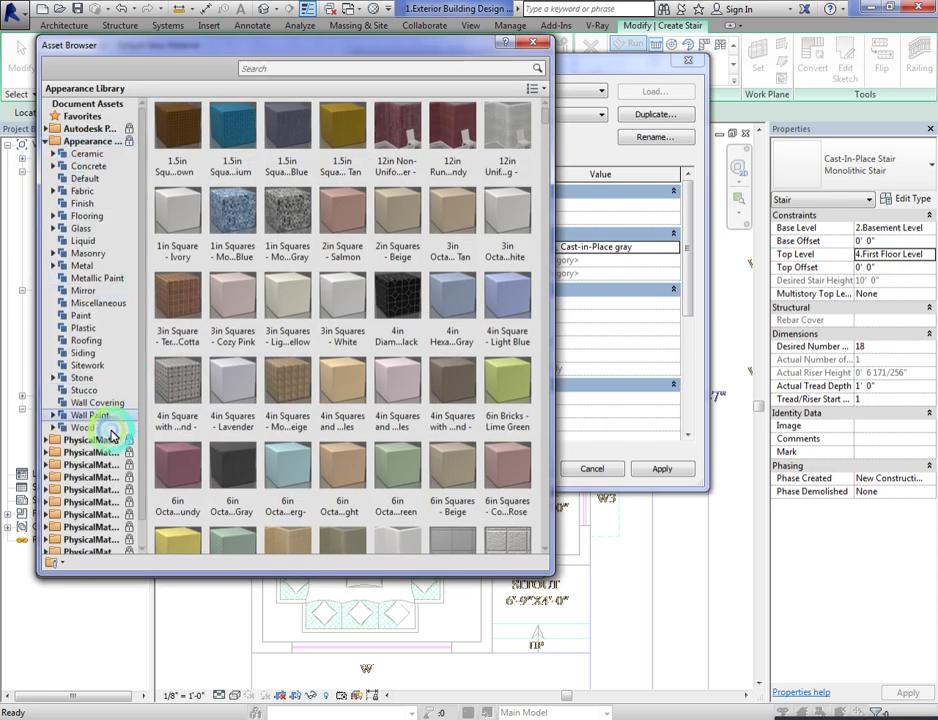
click(53, 415)
click(90, 441)
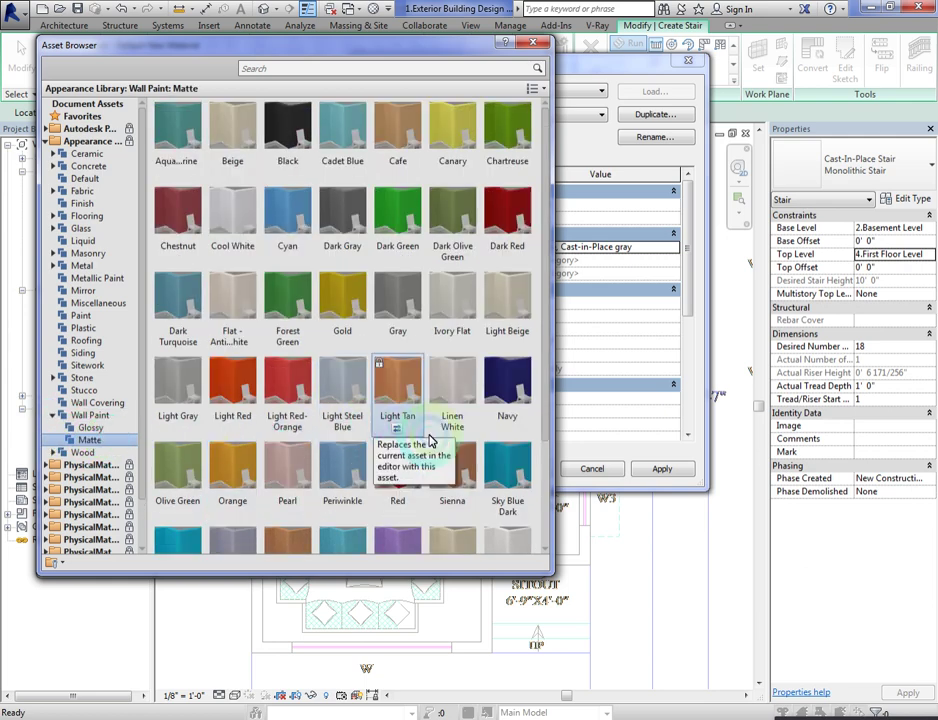
scroll(507, 447, down, 2)
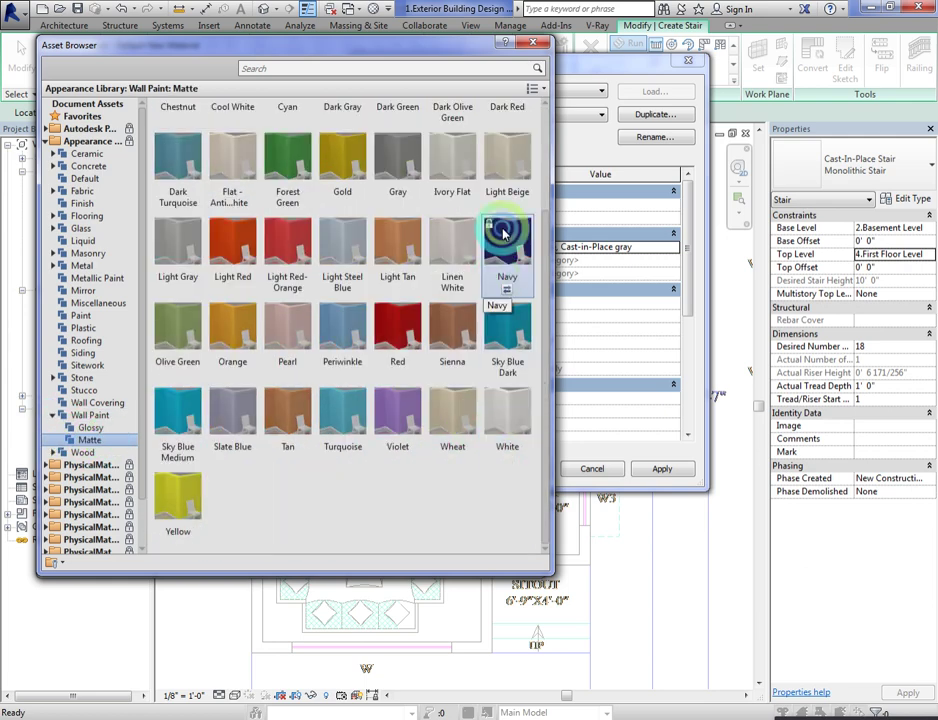
scroll(503, 232, up, 2)
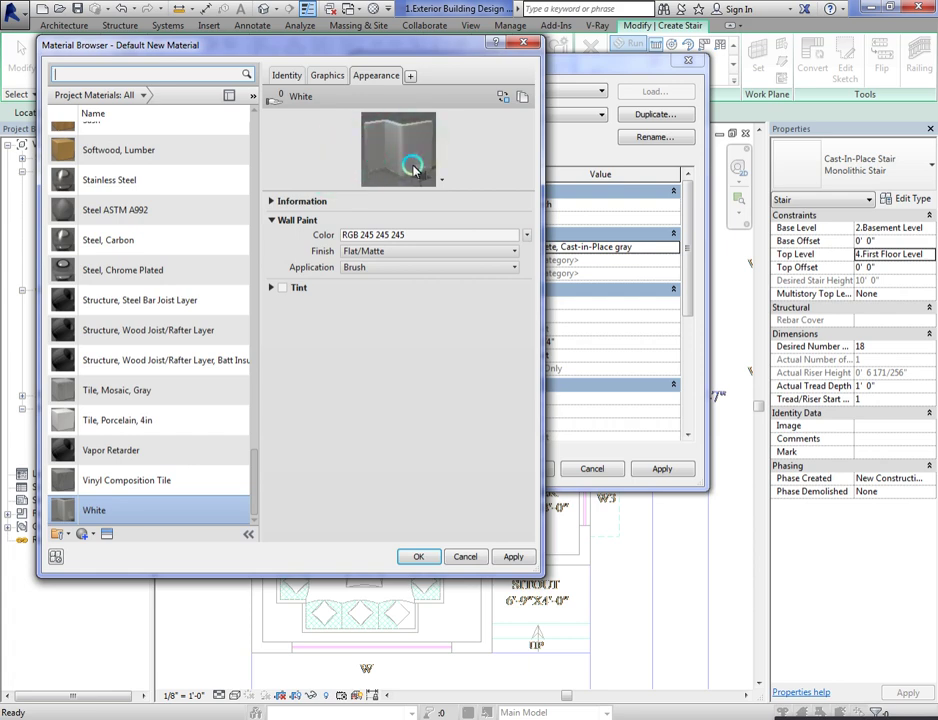
Step: Assign White as the run's monolithic material and set its nosing length to 0' 0"
click(513, 557)
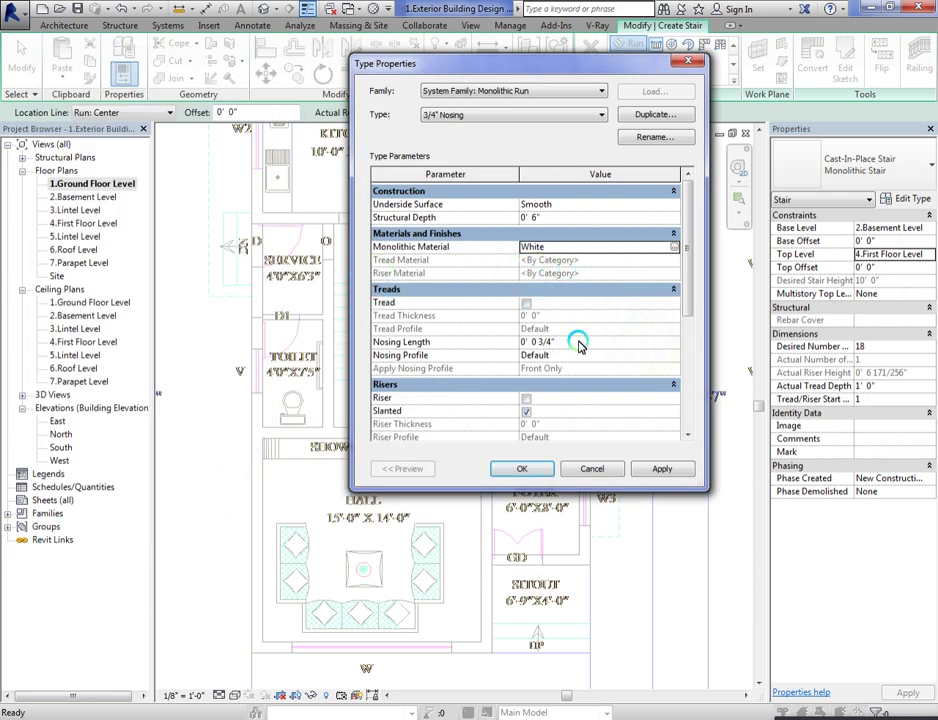
click(579, 344)
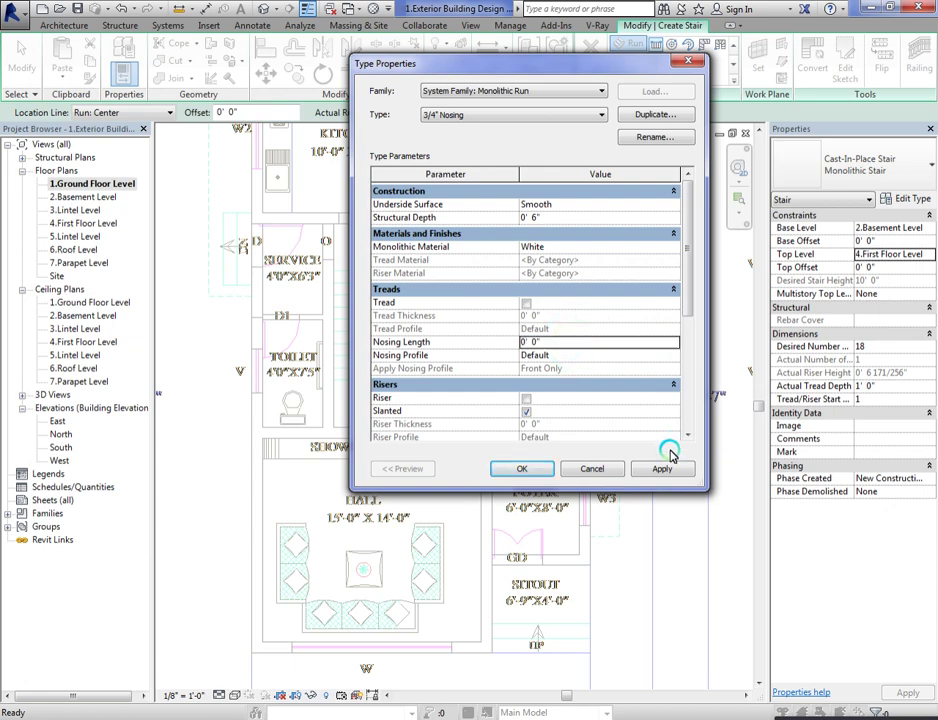
click(524, 470)
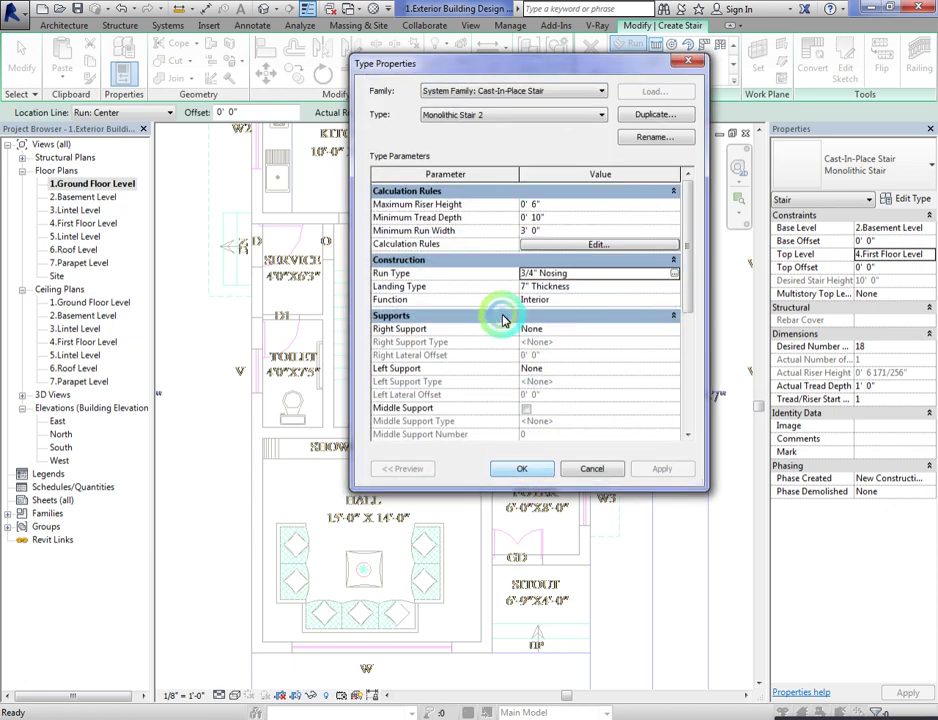
Step: Set the 7" Thickness landing type to a 0' 6" monolithic thickness with White material and accept the stair type settings
click(675, 287)
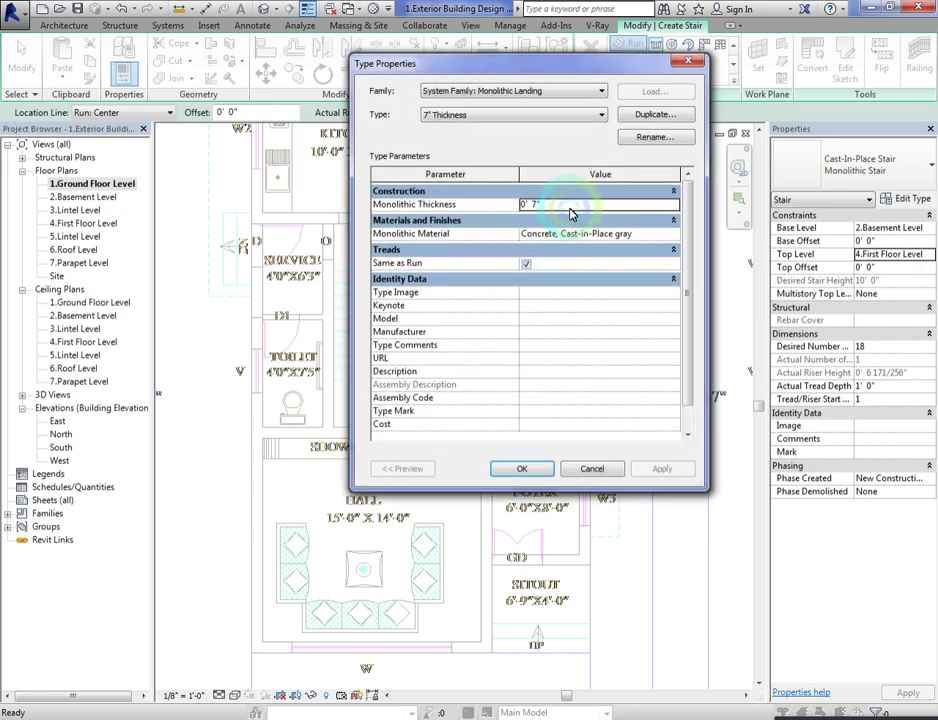
click(571, 207)
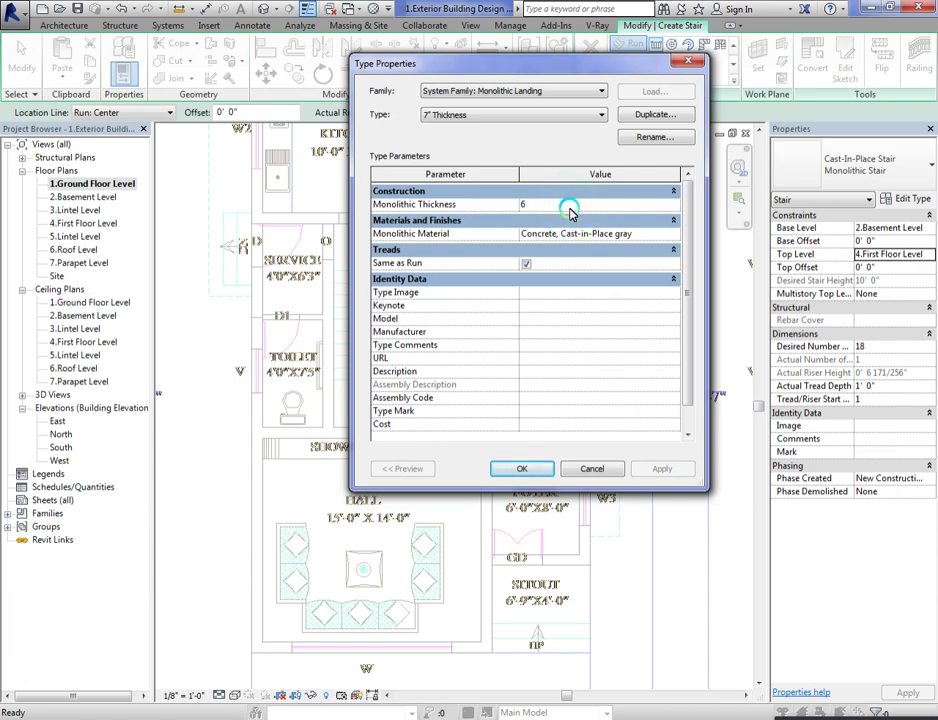
click(673, 234)
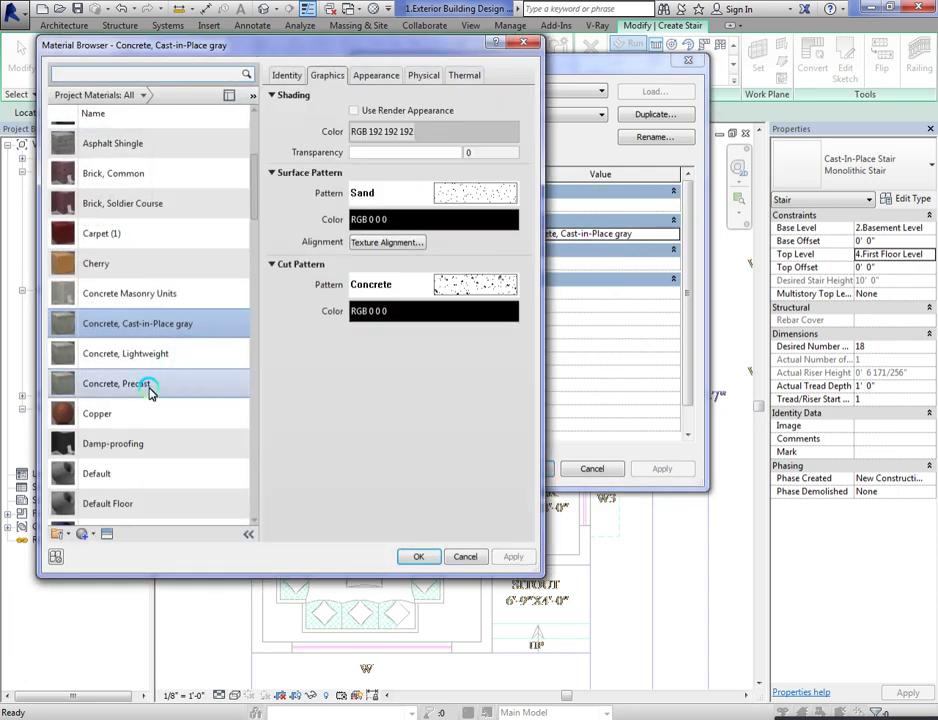
click(149, 391)
key(w)
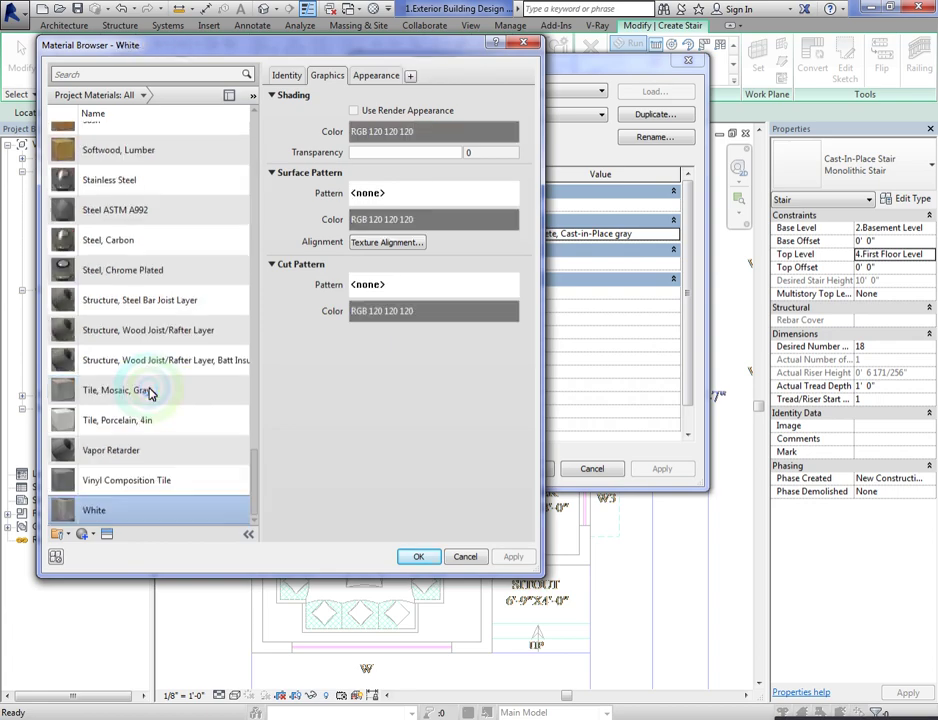
double_click(122, 510)
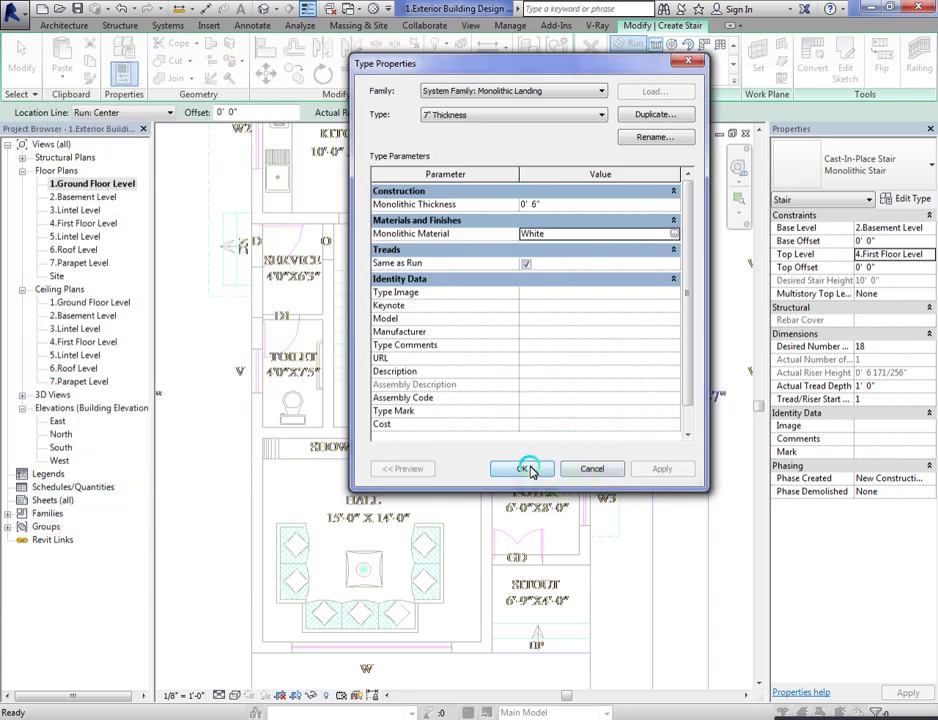
click(528, 468)
click(531, 470)
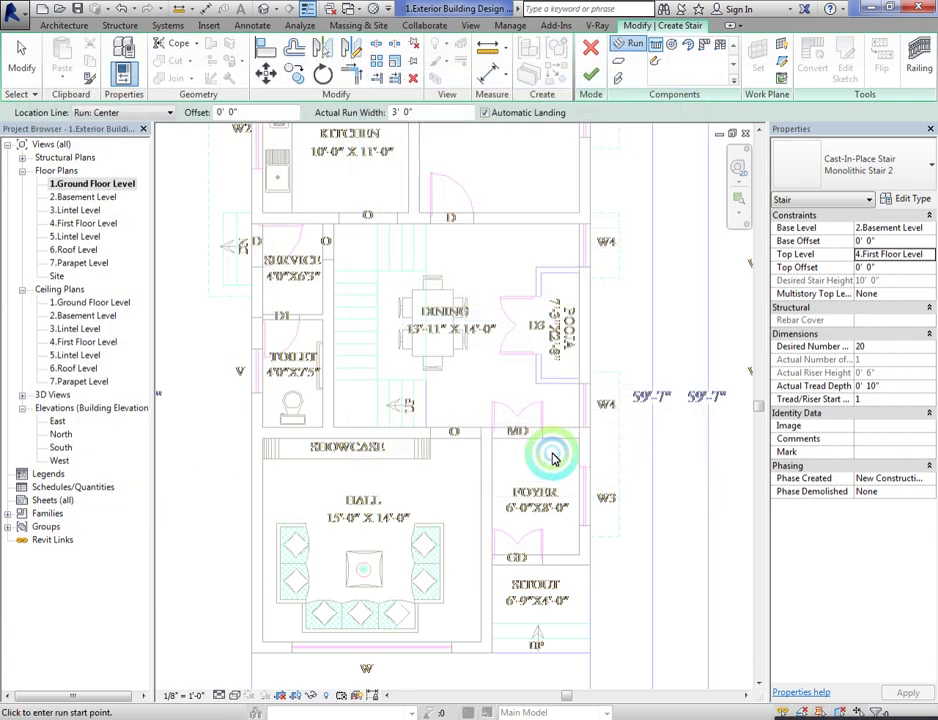
Step: Set the location line to Run: Left and start the first run at the plan stair's outer corner below the UP arrow
scroll(287, 293, up, 3)
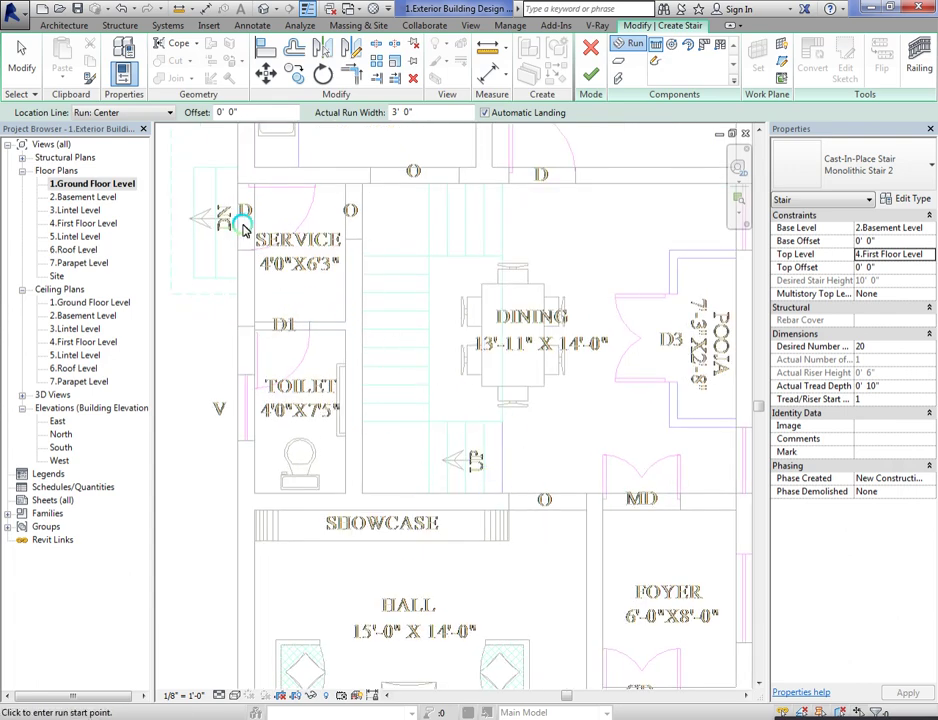
click(135, 112)
click(143, 139)
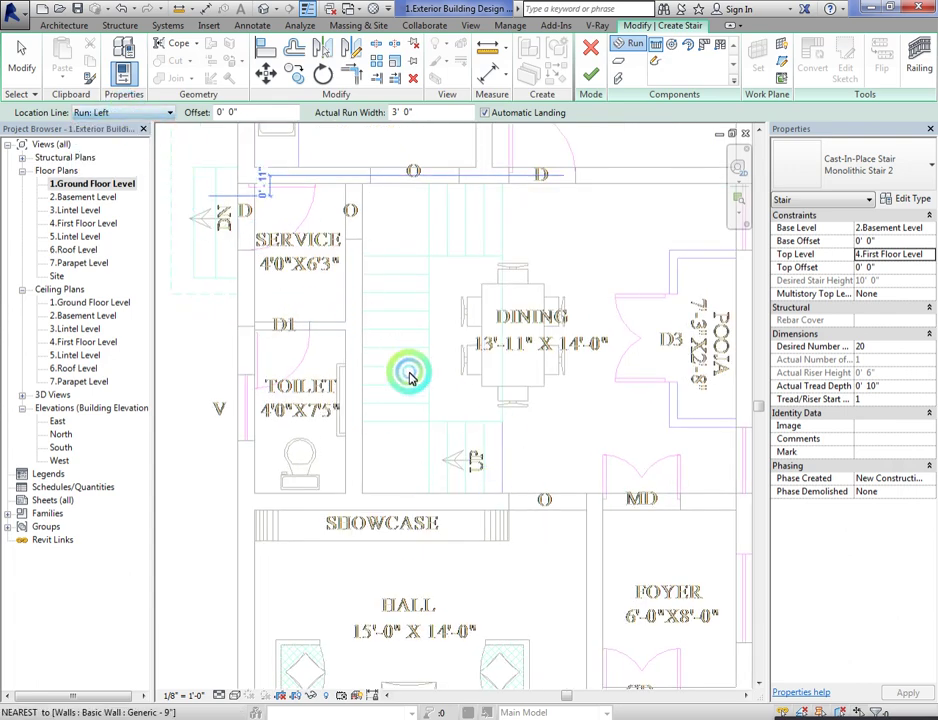
click(503, 494)
scroll(422, 496, up, 2)
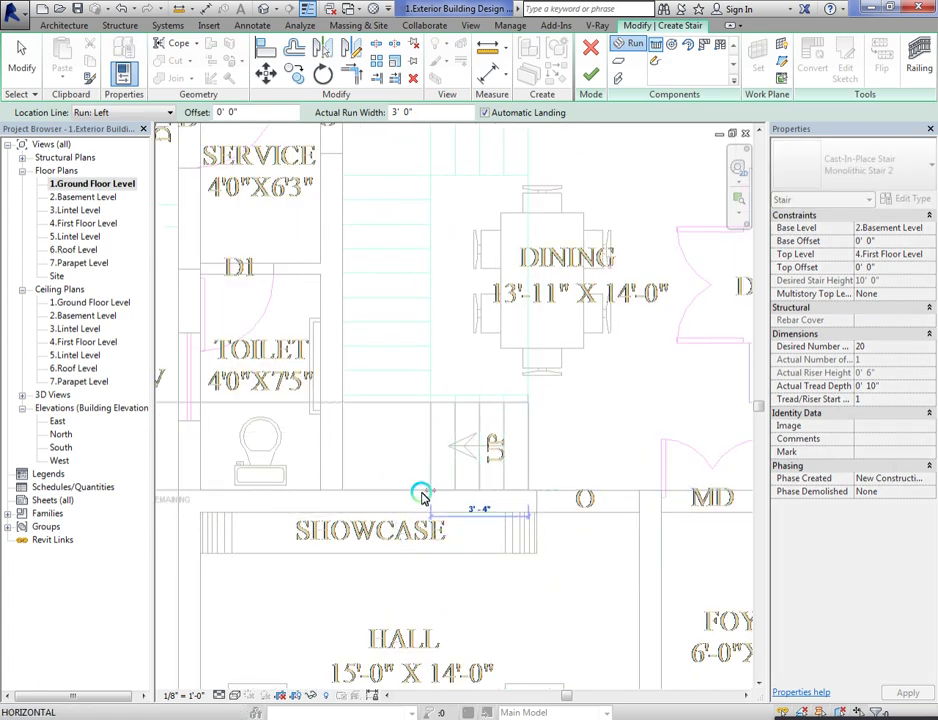
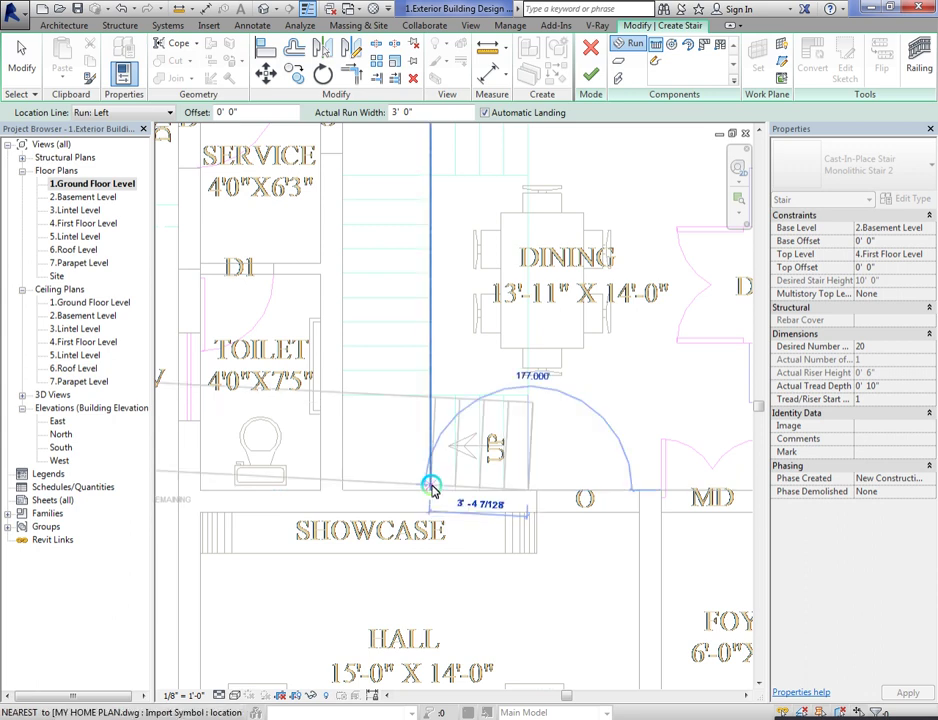
Step: Abandon the run placement and measure the lower stair flight's width with an aligned dimension set to wall faces
key(Escape)
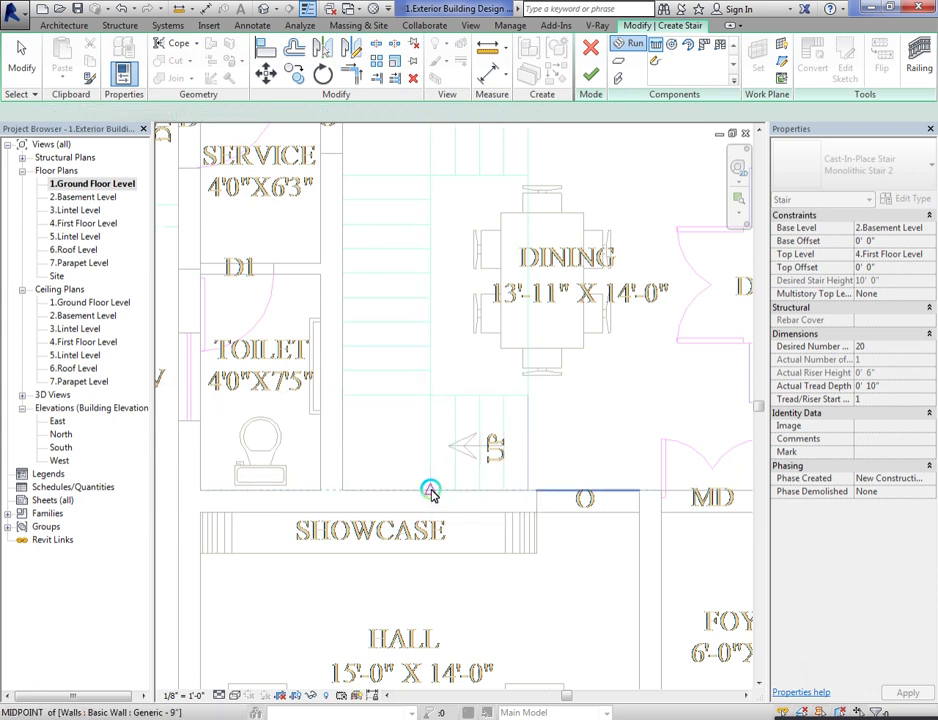
click(205, 10)
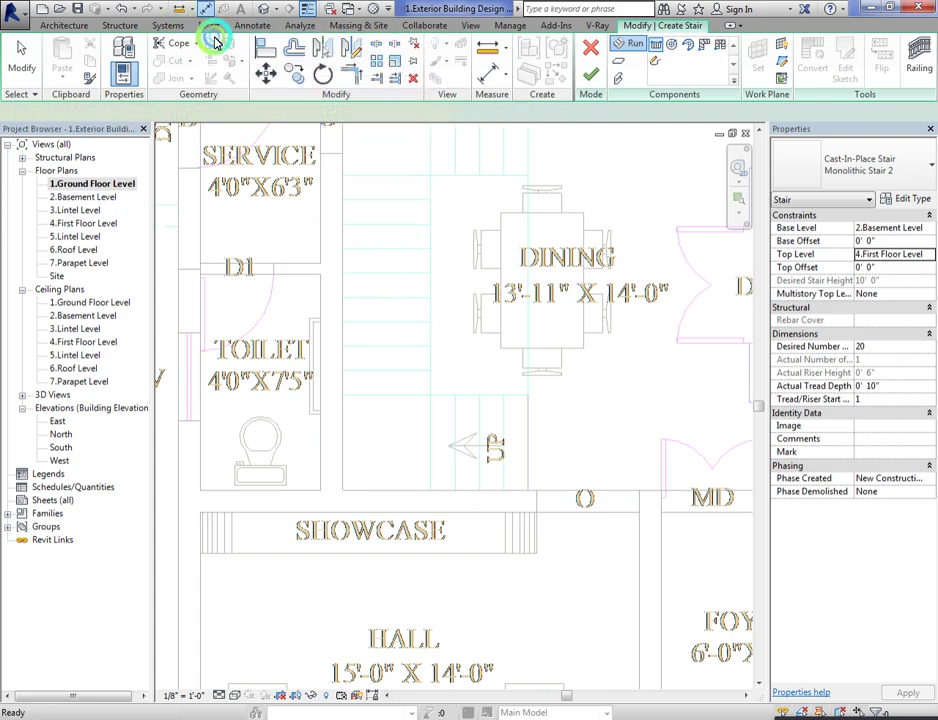
click(448, 398)
scroll(444, 493, up, 3)
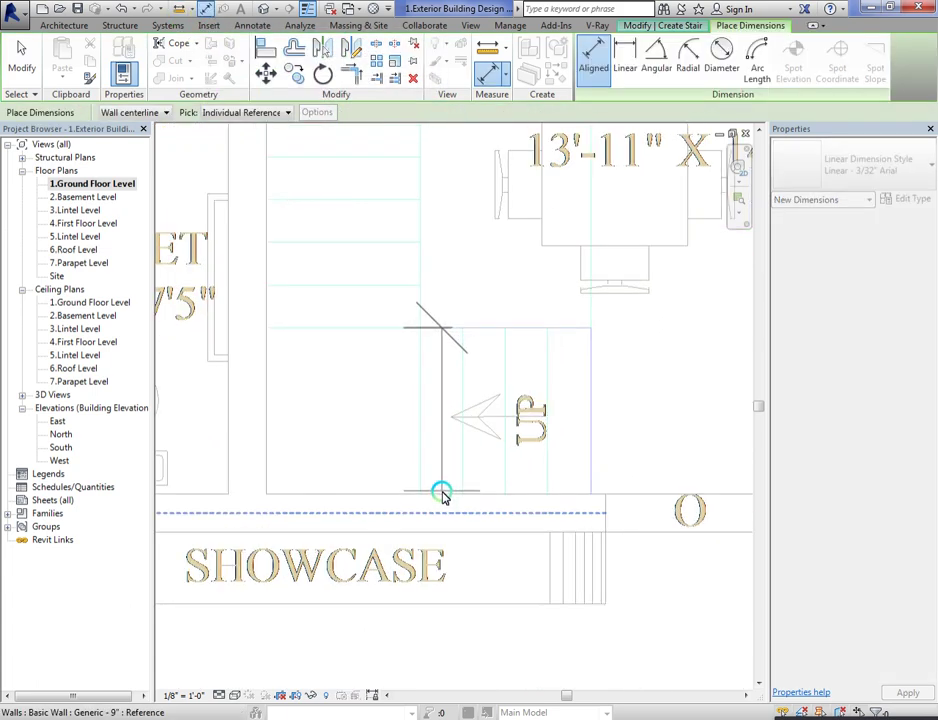
scroll(443, 494, down, 3)
click(155, 113)
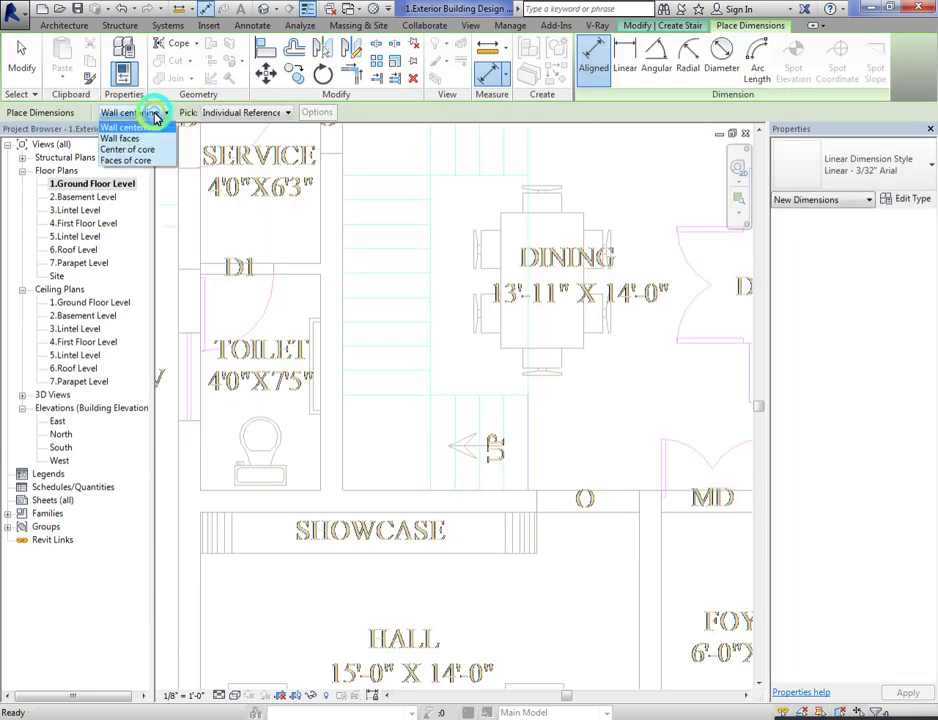
click(120, 139)
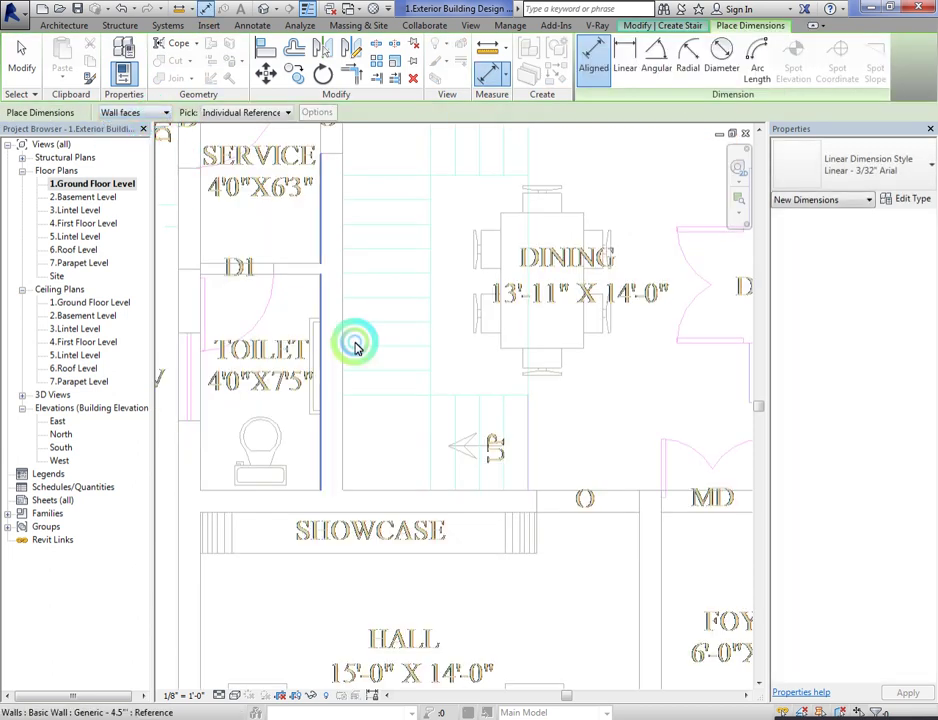
click(443, 398)
click(442, 490)
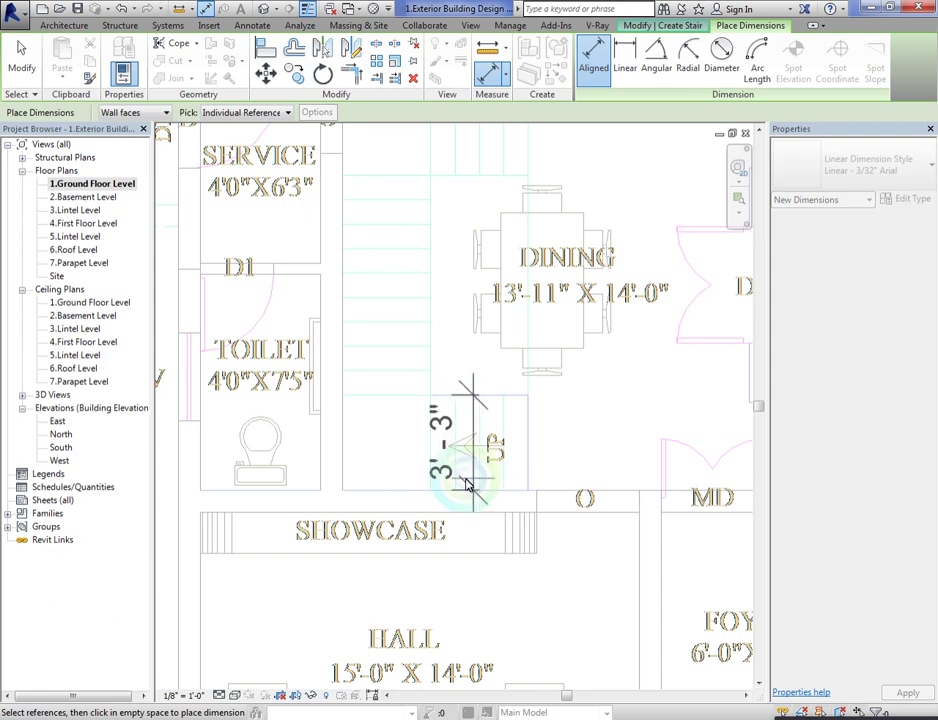
key(Escape)
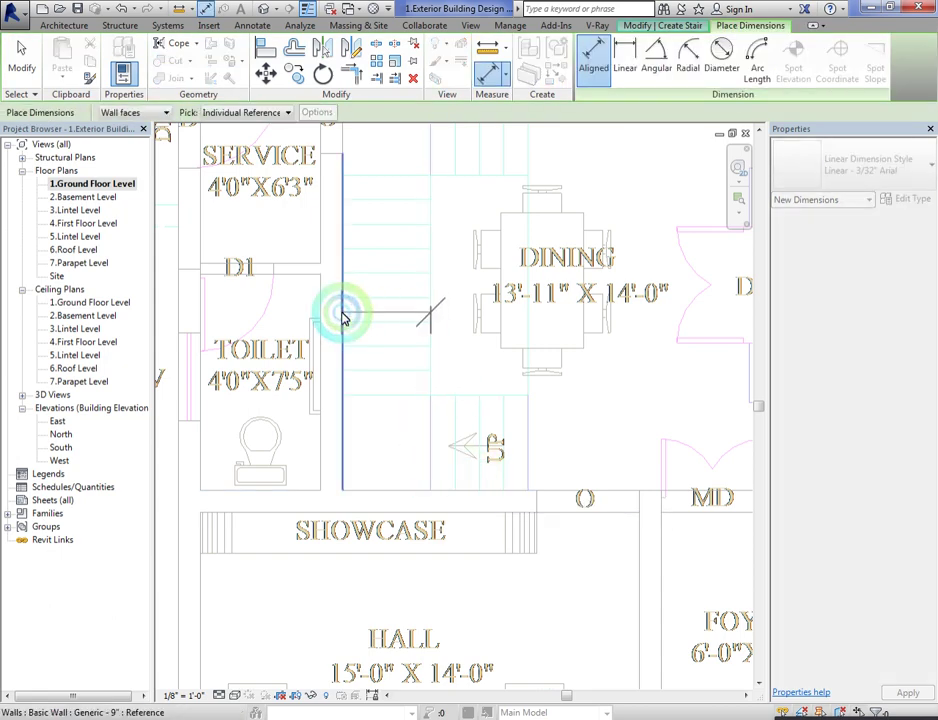
Step: Measure the widths of the middle flight beside the toilet and of the upper flight with aligned dimensions, leaving none placed
click(383, 341)
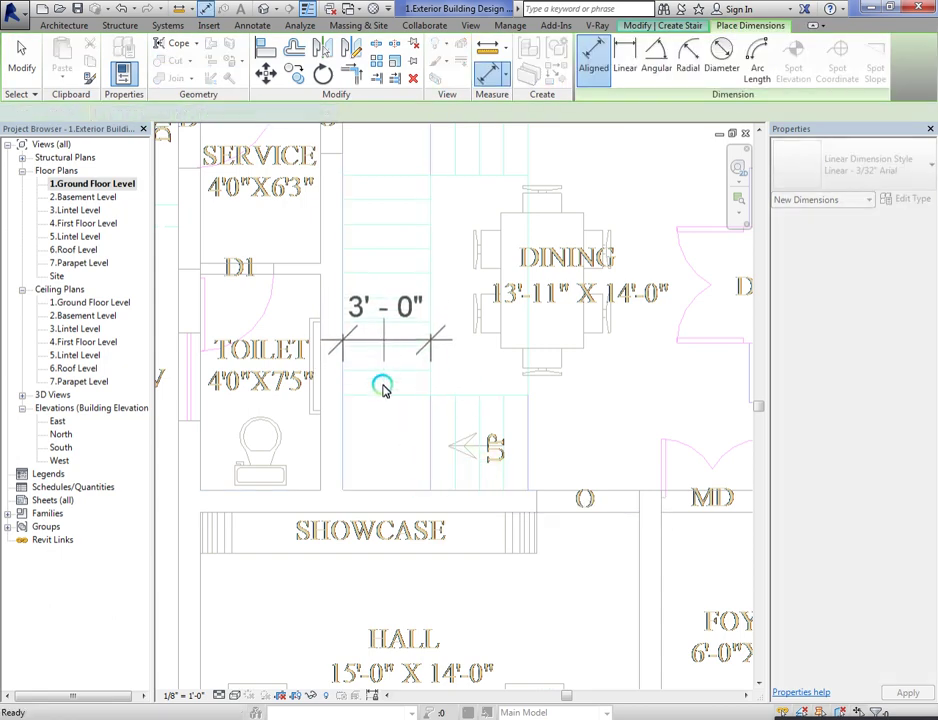
key(Escape)
scroll(384, 418, down, 3)
key(d)
key(i)
scroll(443, 244, up, 2)
click(441, 261)
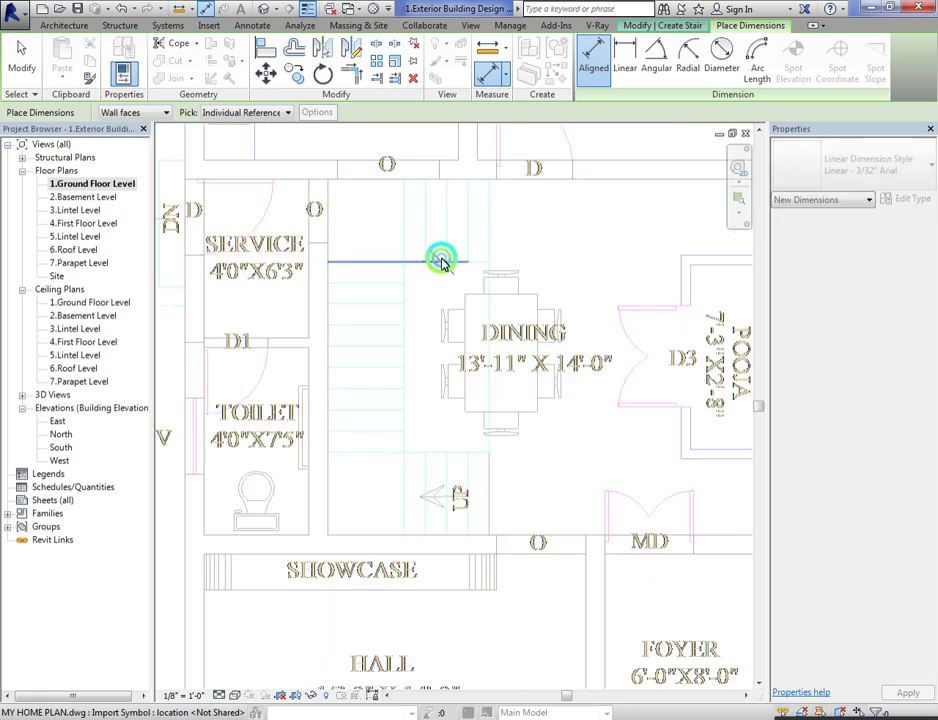
click(441, 260)
click(436, 187)
key(Escape)
key(Escape)
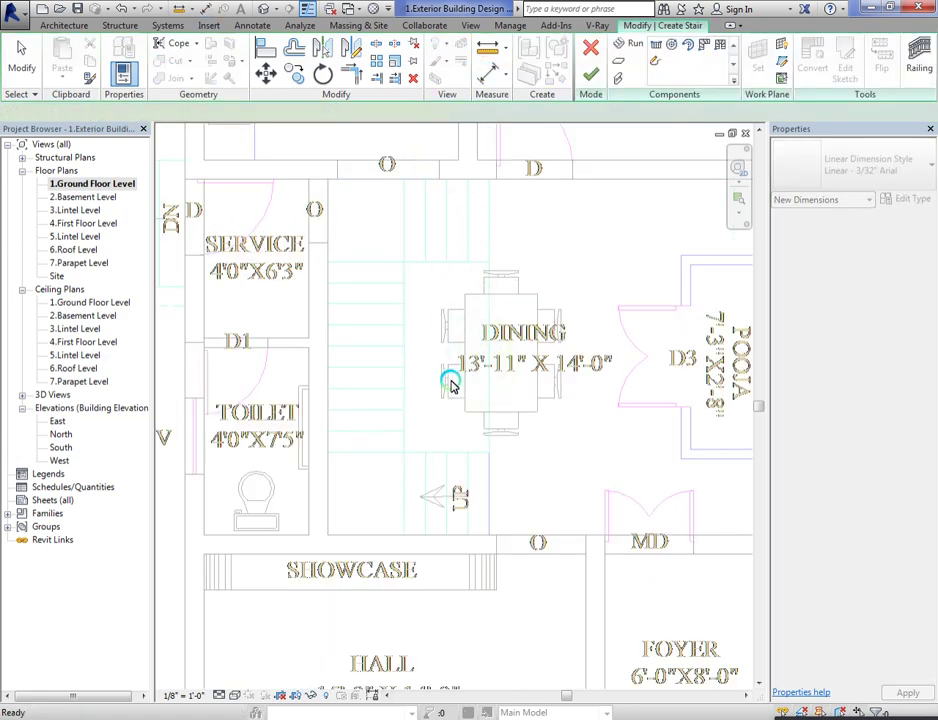
key(d)
key(i)
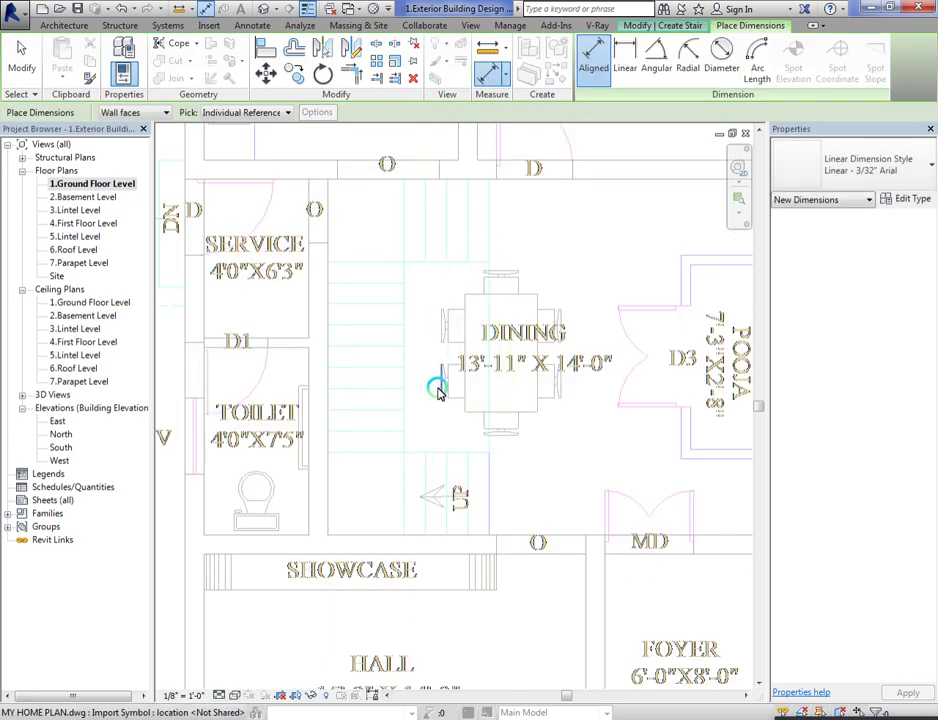
key(Escape)
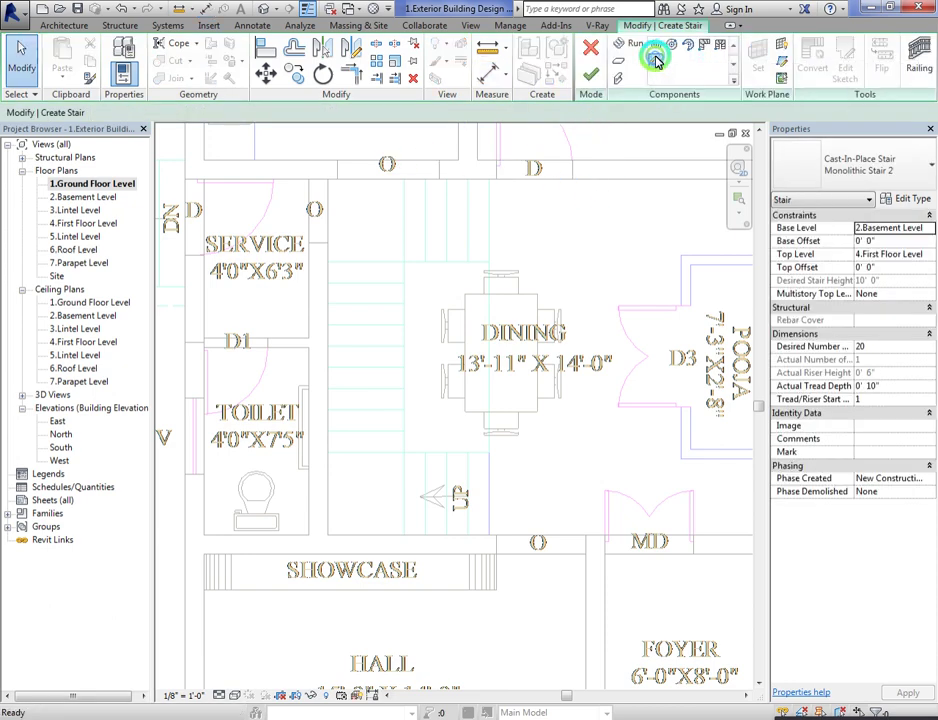
Step: Start a sketched run and draw its inner boundary along the plan stair's inner edge as 3'-4", 7'-6" and 3'-4" segments
click(656, 60)
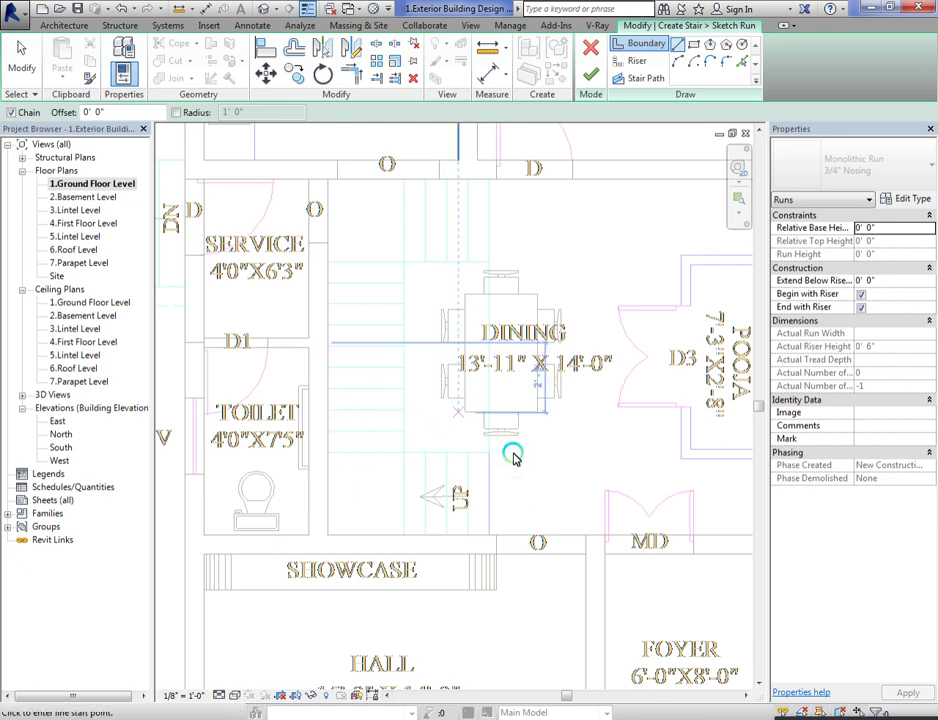
scroll(507, 452, up, 2)
scroll(544, 493, down, 2)
scroll(366, 538, up, 1)
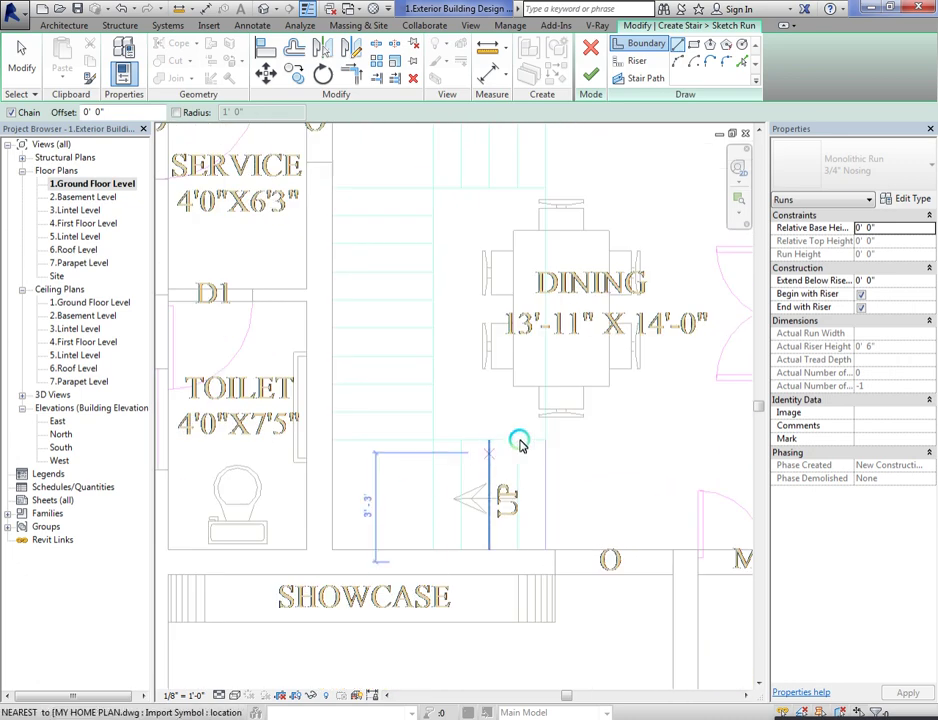
click(544, 441)
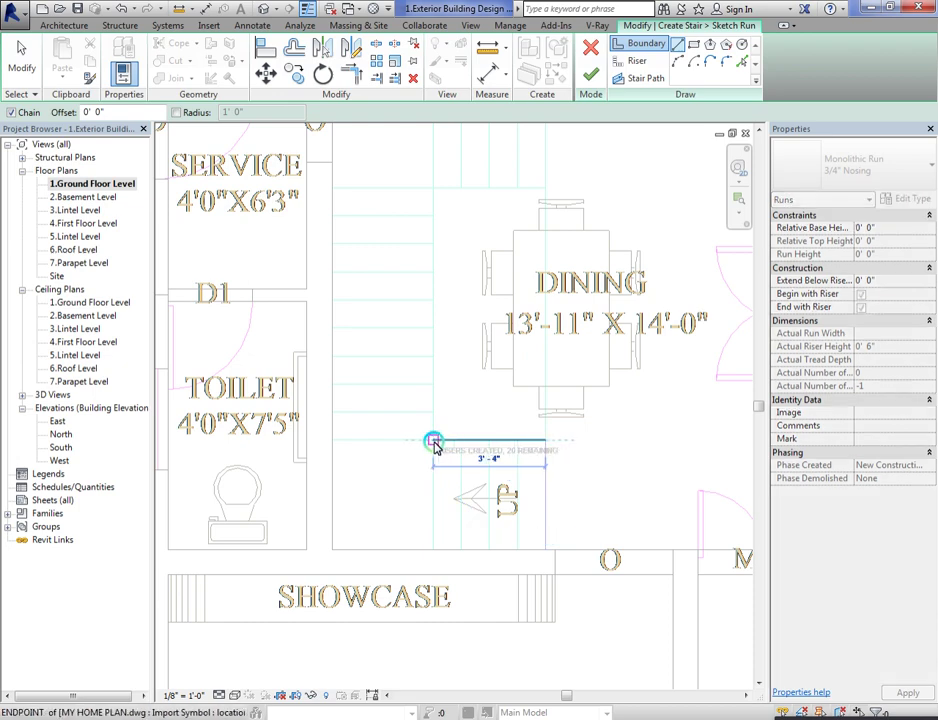
scroll(428, 400, down, 2)
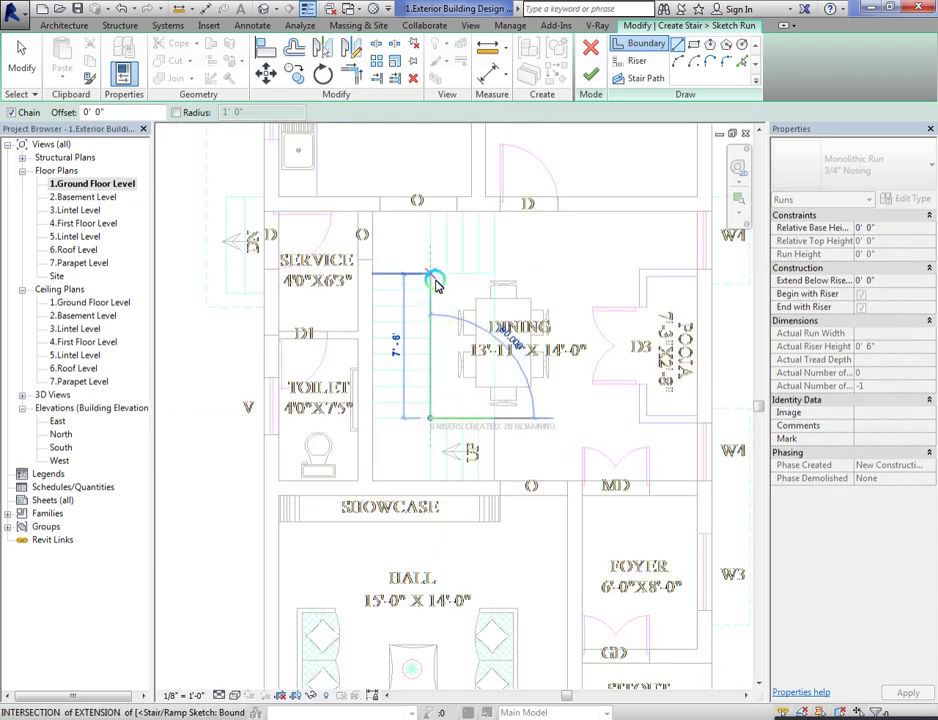
click(430, 275)
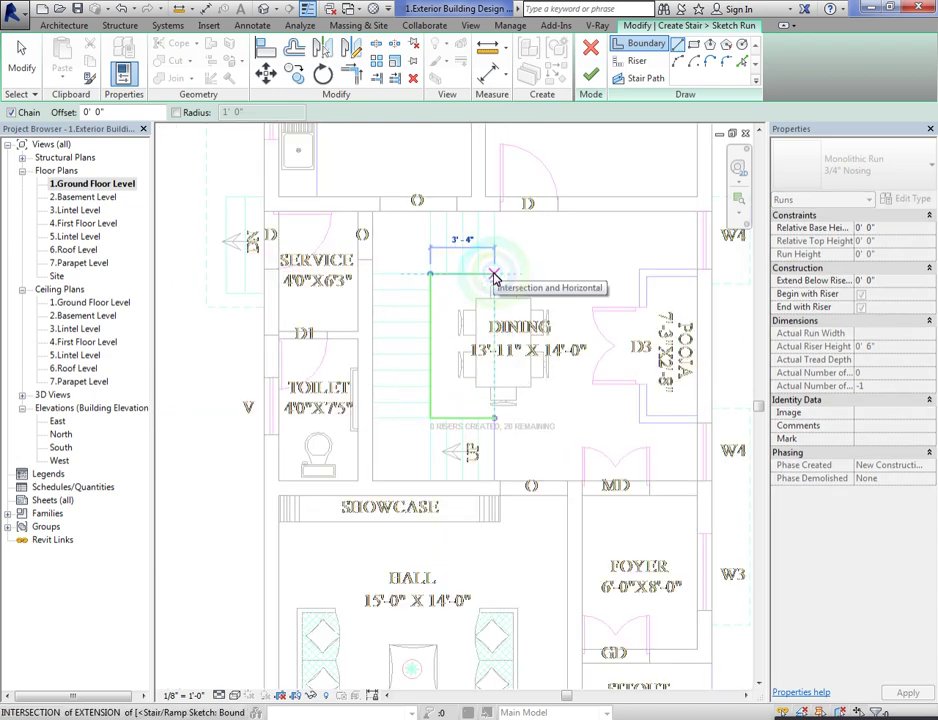
click(494, 275)
key(Escape)
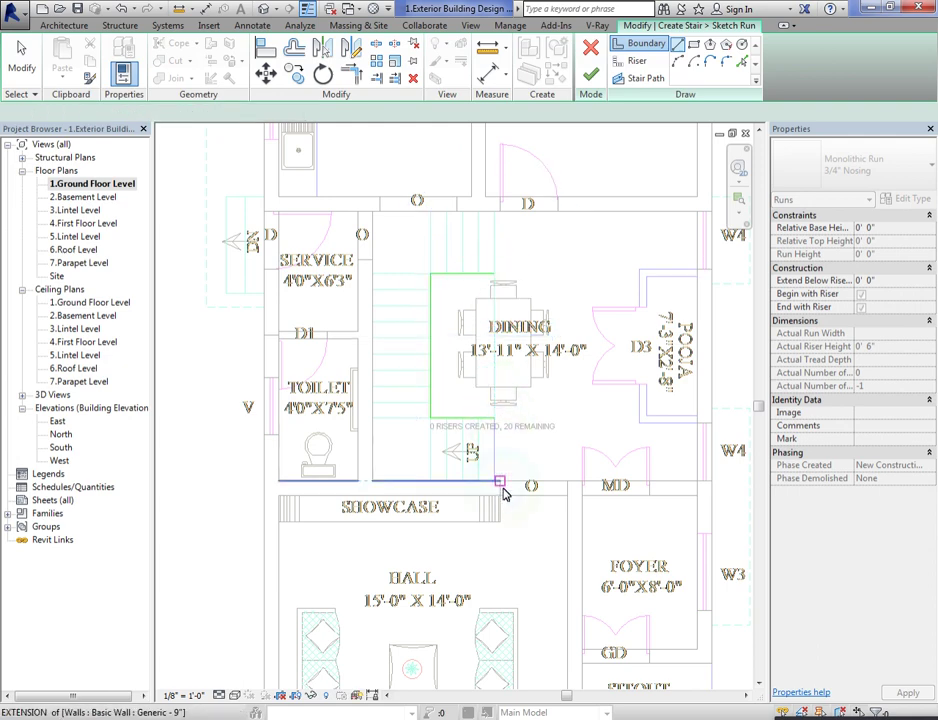
Step: Draw the run's outer boundary along the wall faces, 14'-0" beside the toilet and service area, with 6'-4" along the upper wall
click(373, 482)
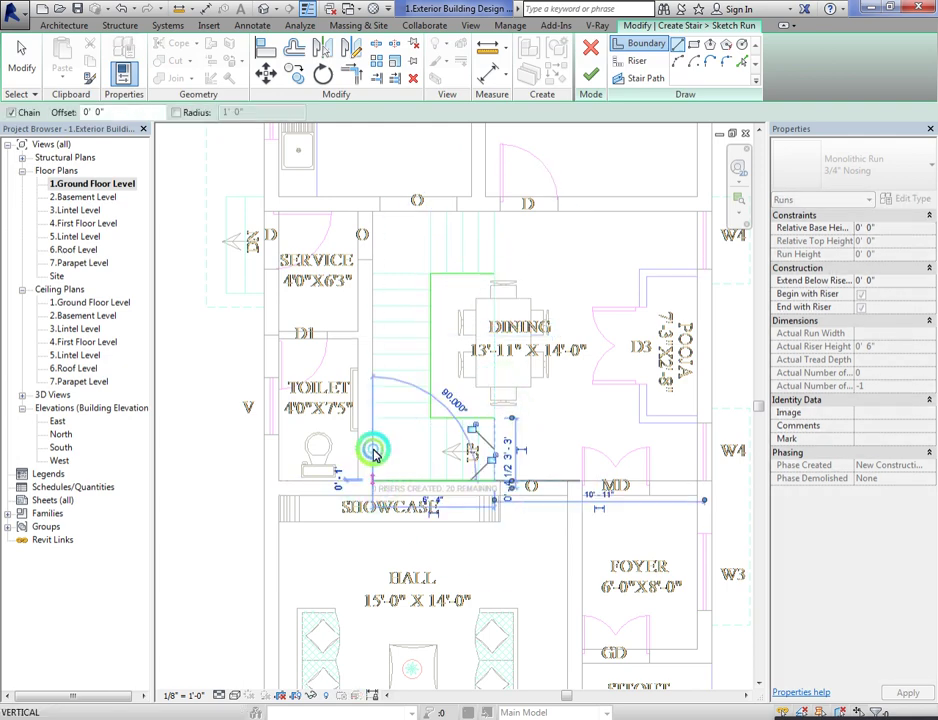
click(372, 213)
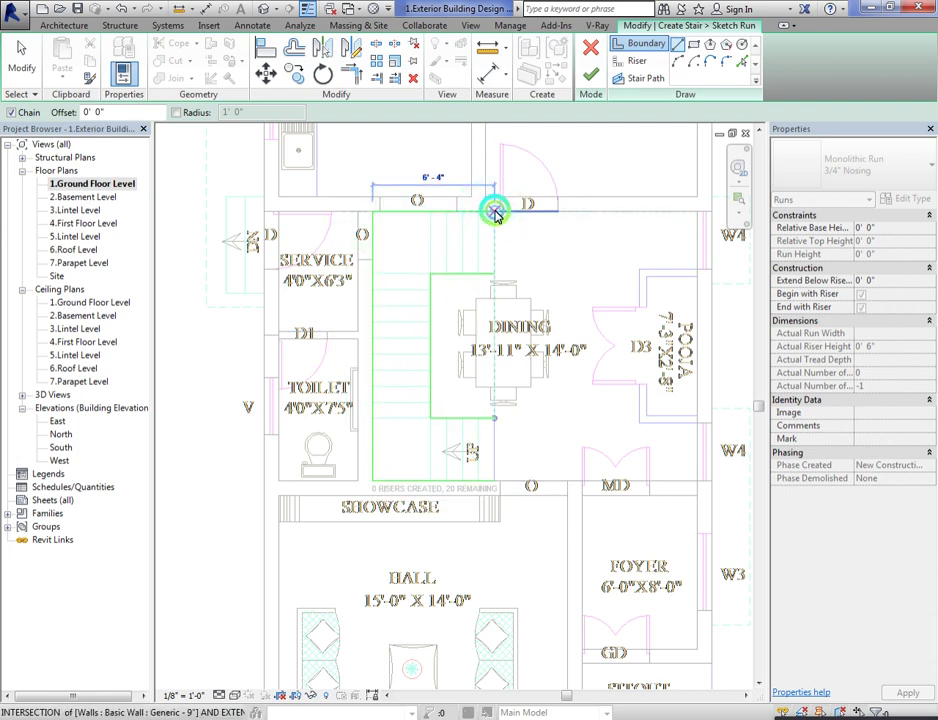
click(495, 212)
key(Escape)
scroll(373, 266, up, 1)
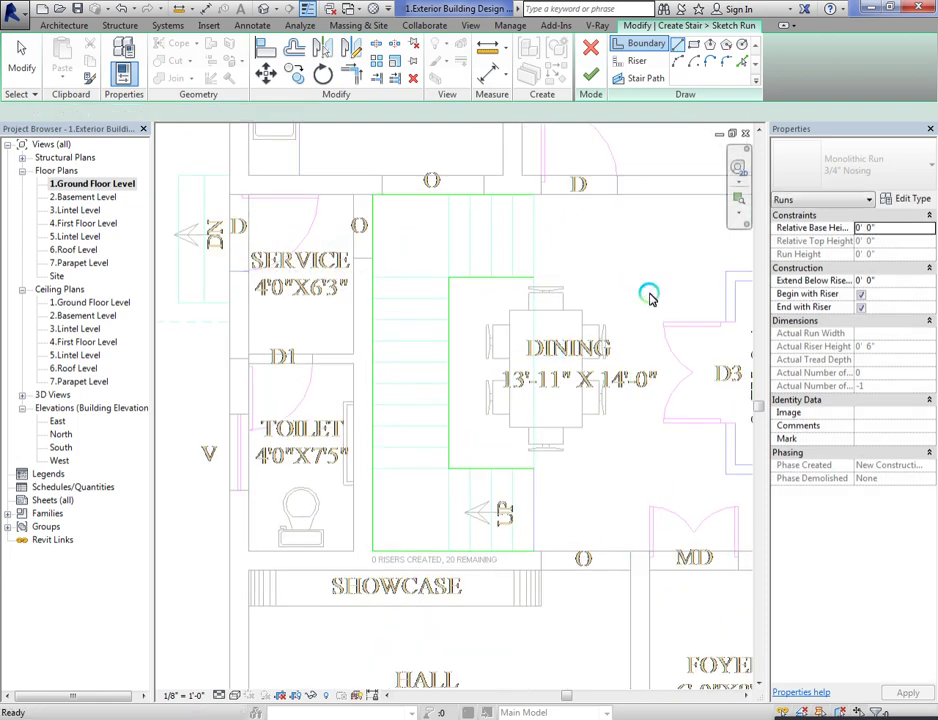
key(Escape)
scroll(500, 298, down, 1)
scroll(511, 505, up, 1)
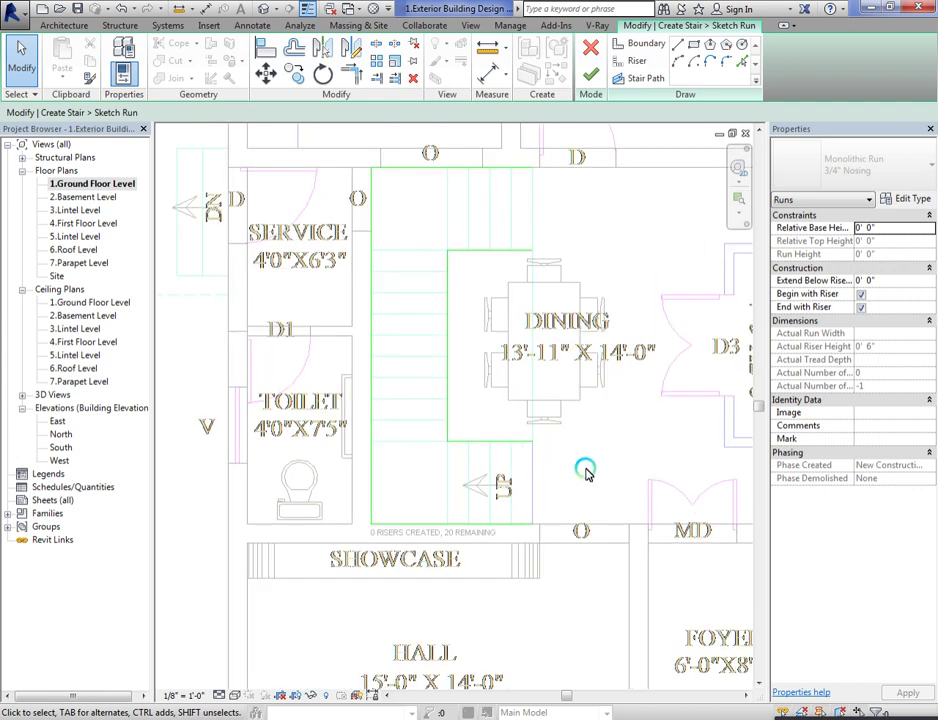
Step: Draw five risers across the lower flight on the plan's tread lines, from the open end by UP to the inner corner
click(641, 50)
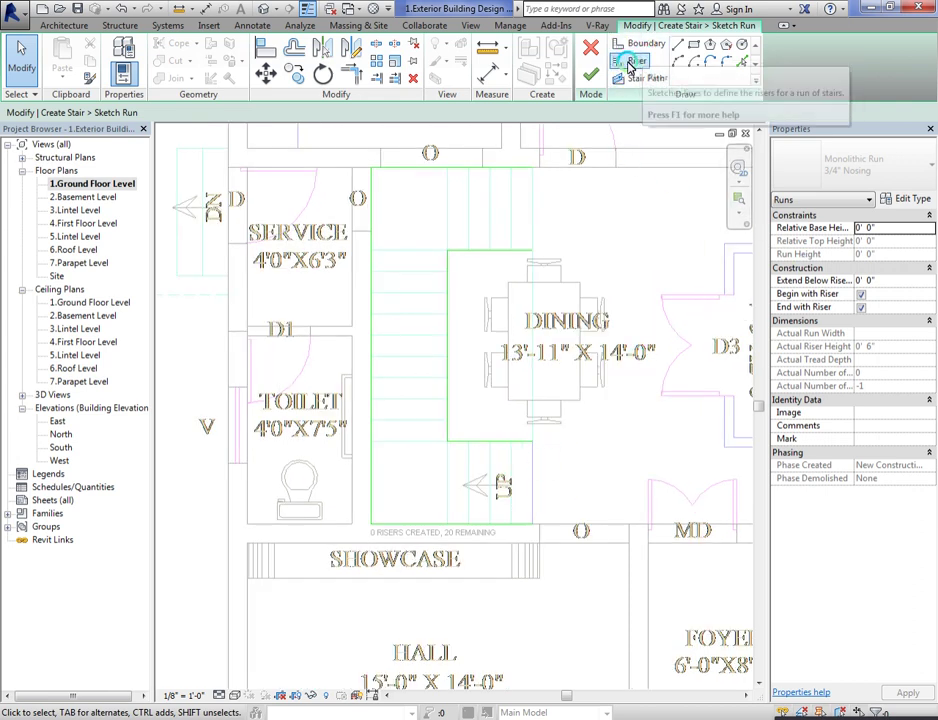
click(532, 525)
click(532, 440)
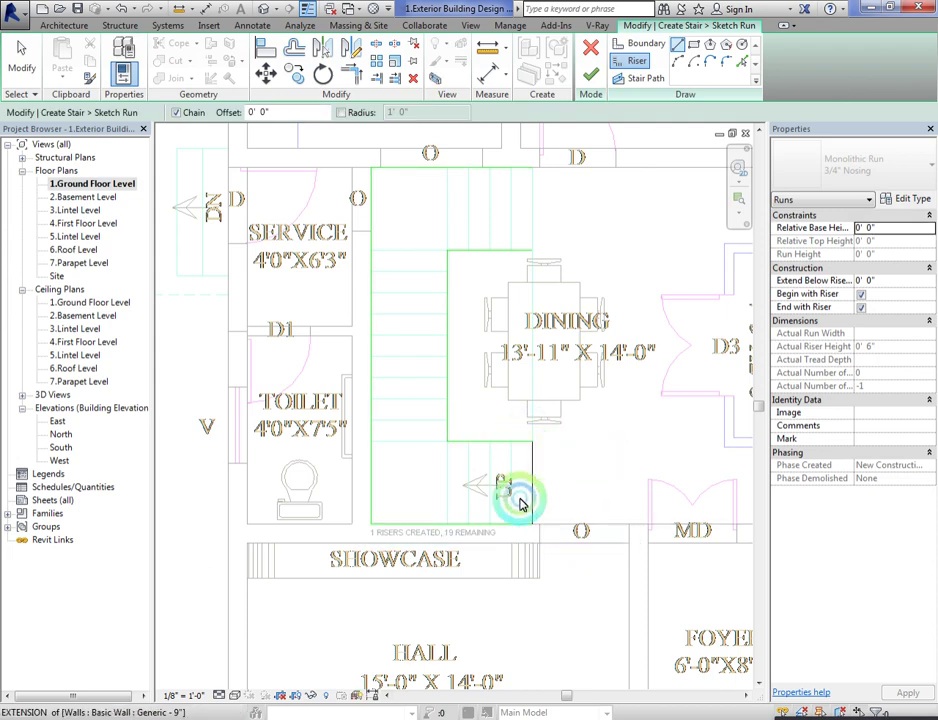
scroll(505, 468, up, 3)
click(519, 403)
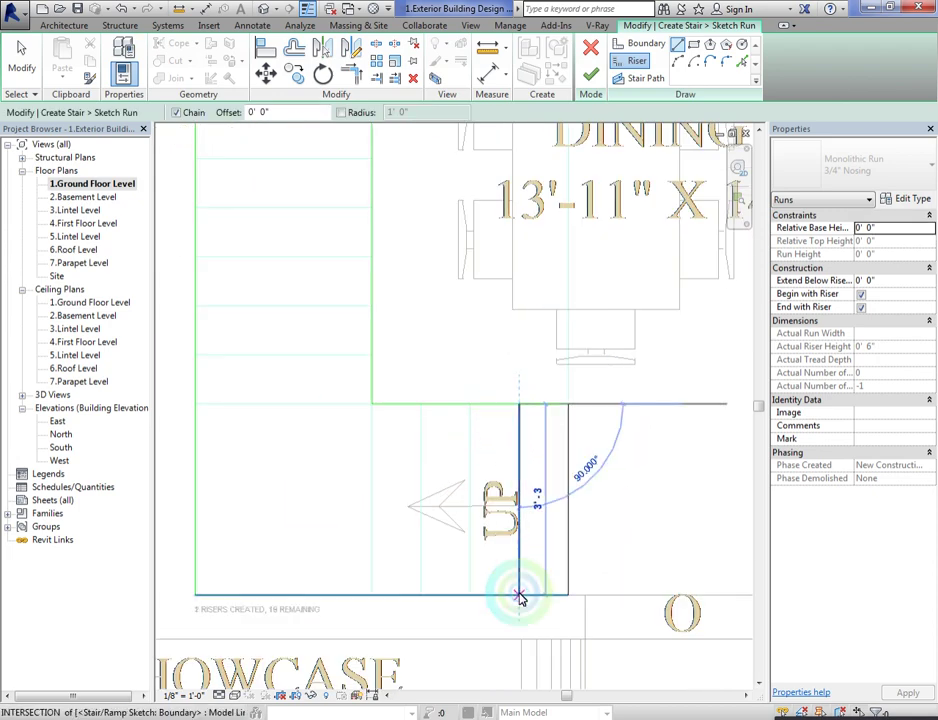
click(519, 595)
click(470, 405)
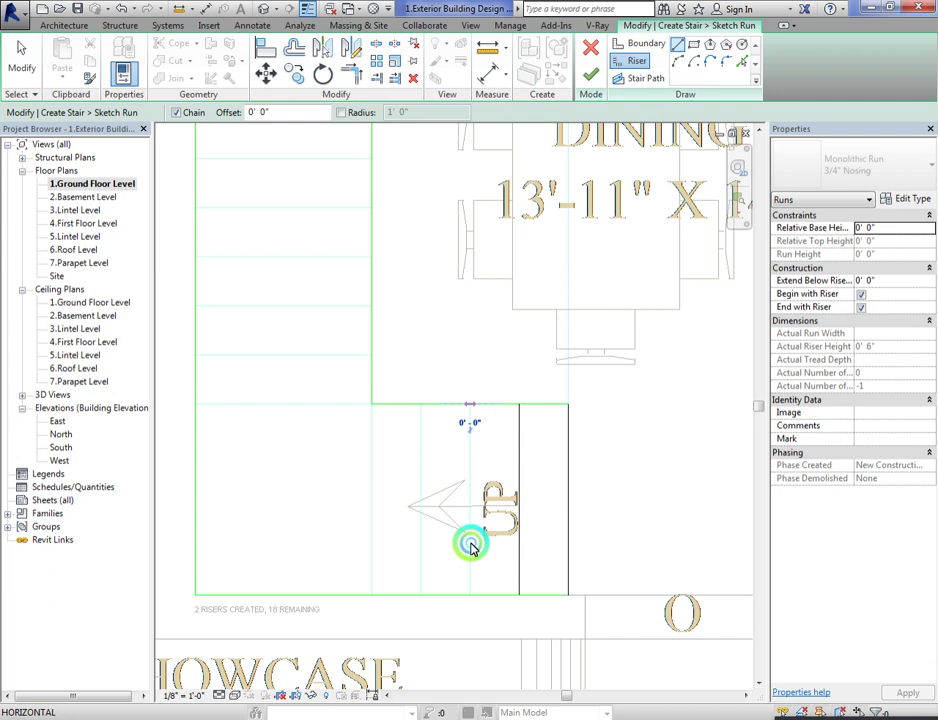
click(470, 595)
click(421, 405)
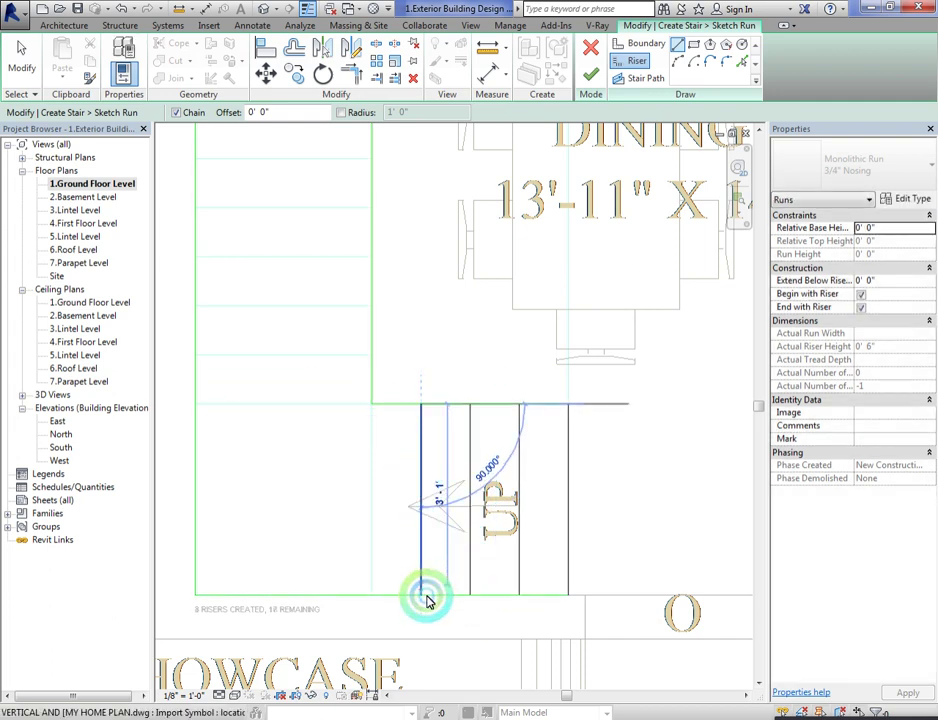
click(421, 595)
click(371, 404)
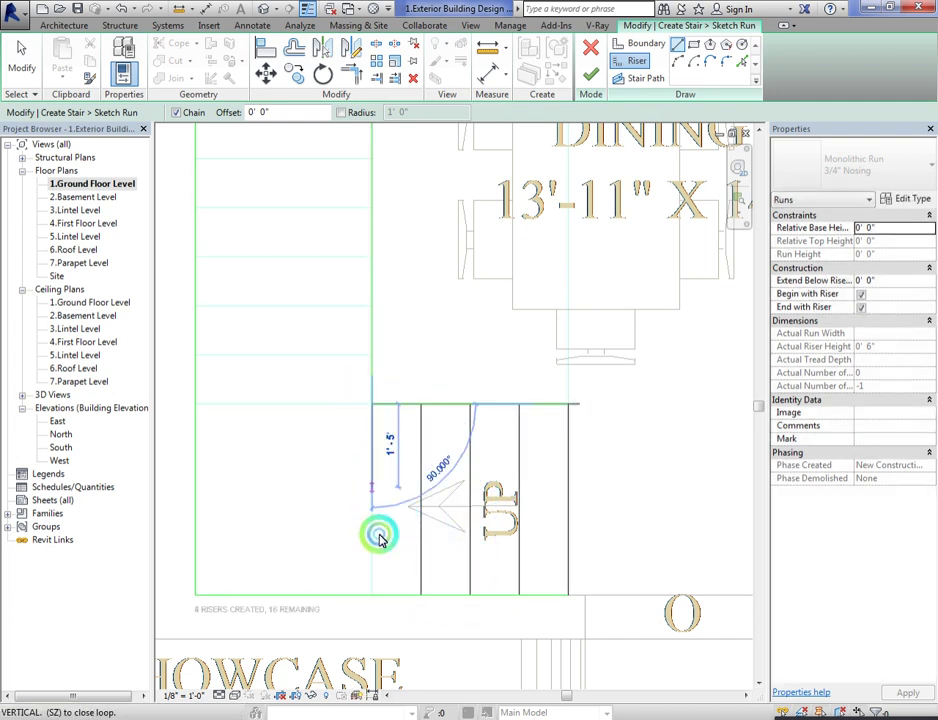
click(371, 594)
Step: Draw five 3'-0" risers across the middle flight on the plan's tread lines, from the lower inner corner up to beside the toilet door D1
click(372, 404)
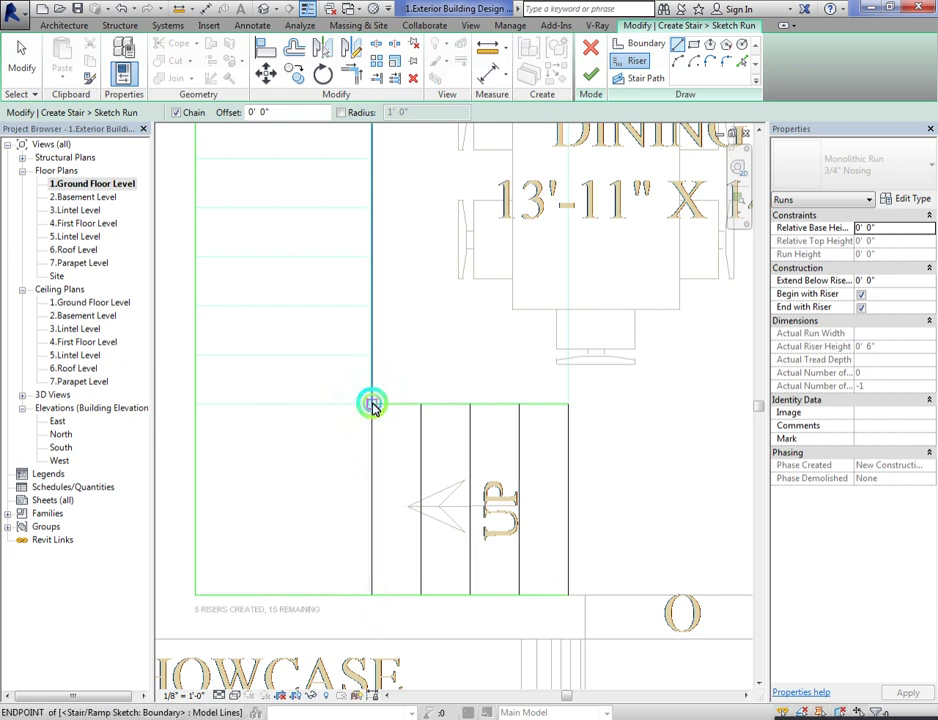
click(196, 404)
key(Escape)
scroll(455, 535, down, 3)
scroll(339, 406, up, 2)
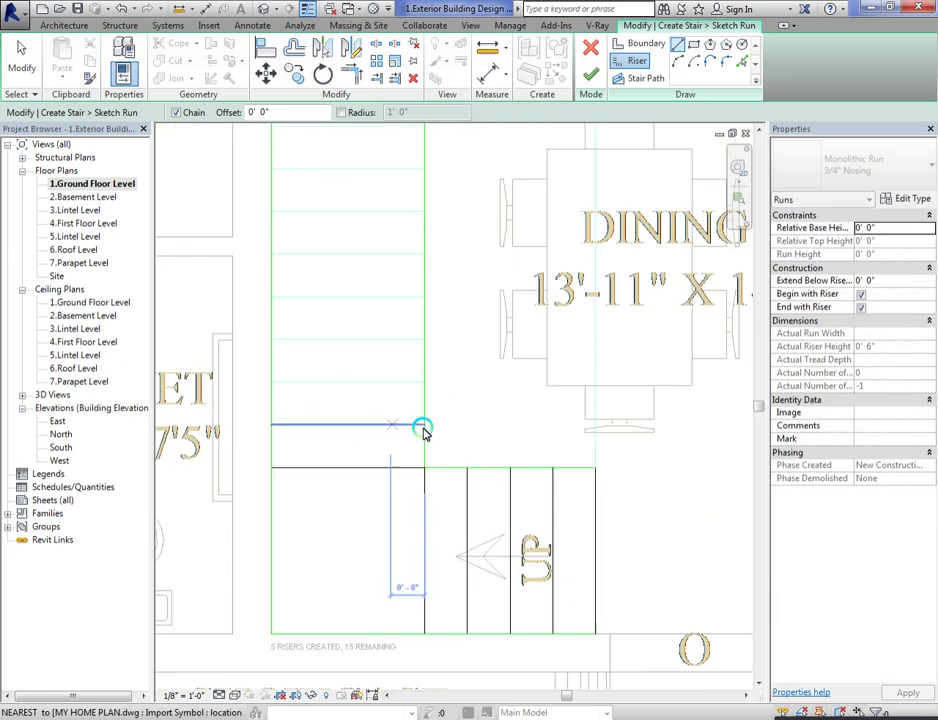
click(272, 427)
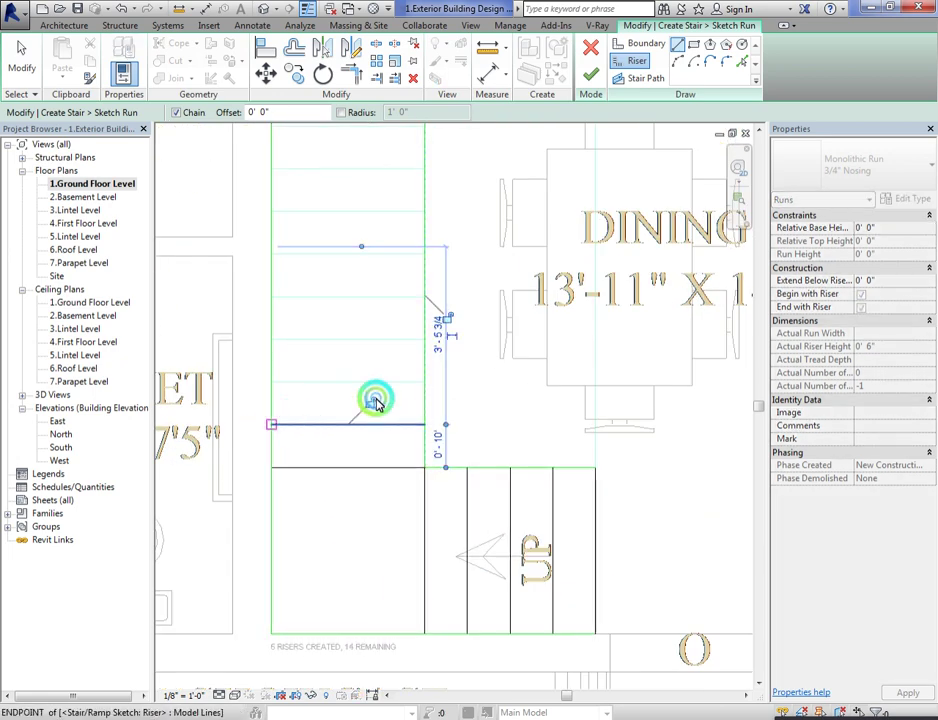
click(421, 385)
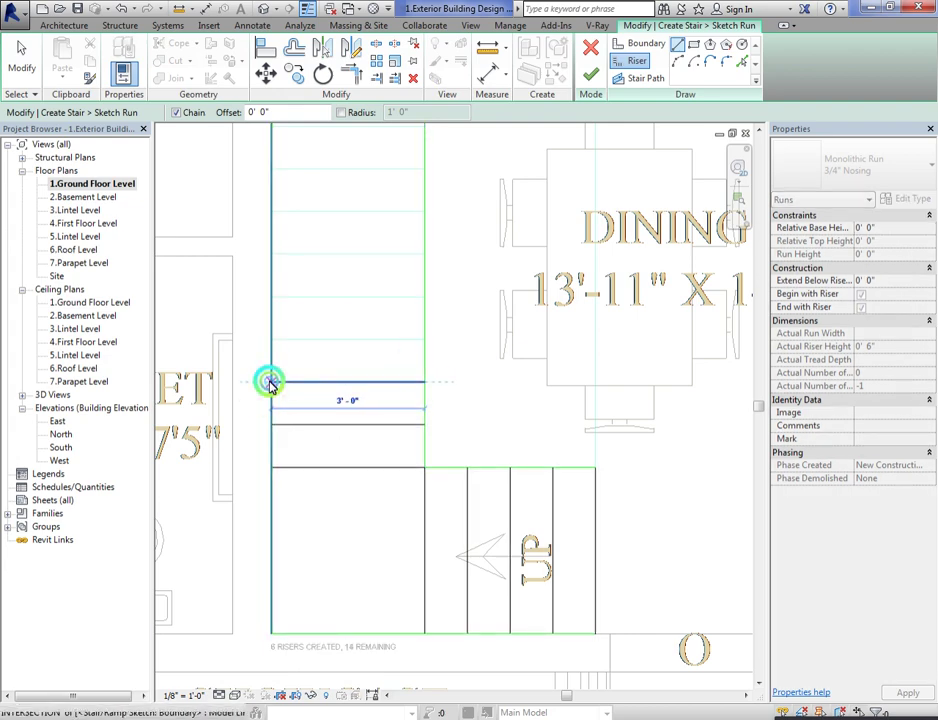
click(266, 383)
scroll(404, 507, down, 2)
scroll(410, 412, up, 2)
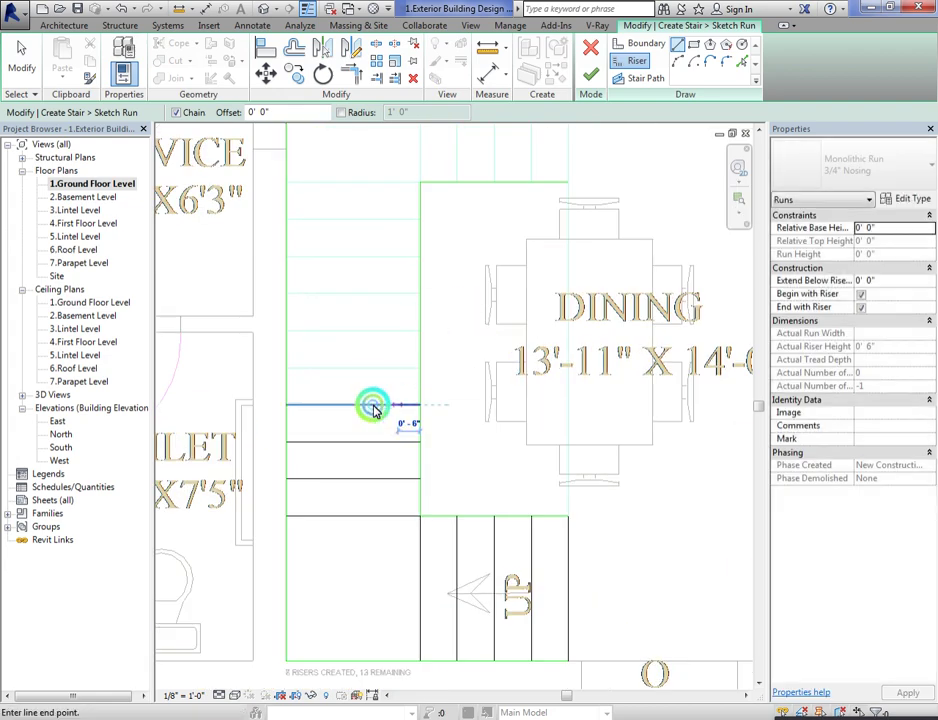
click(289, 403)
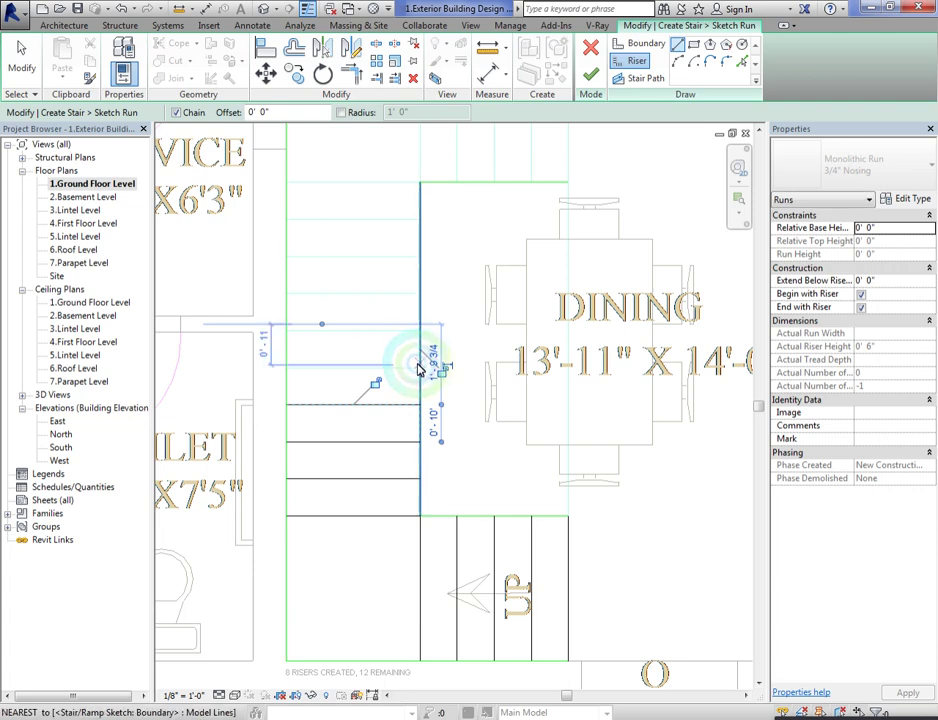
click(421, 369)
click(287, 369)
scroll(488, 481, down, 1)
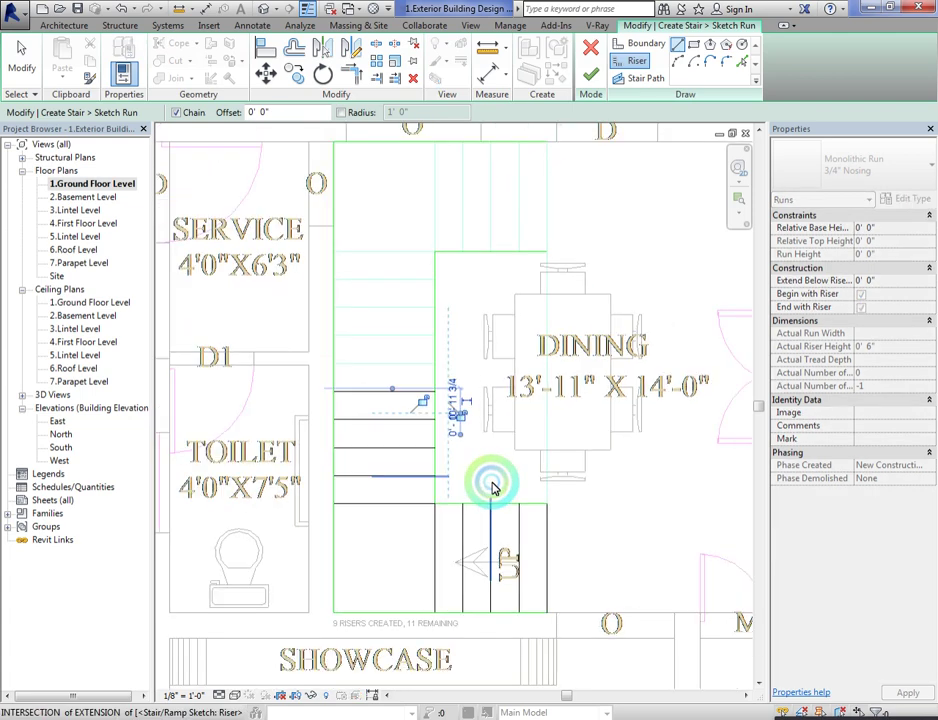
Step: Draw the remaining five risers across the middle flight on its tread lines, ending at the upper inner corner
scroll(491, 485, up, 2)
scroll(471, 398, up, 1)
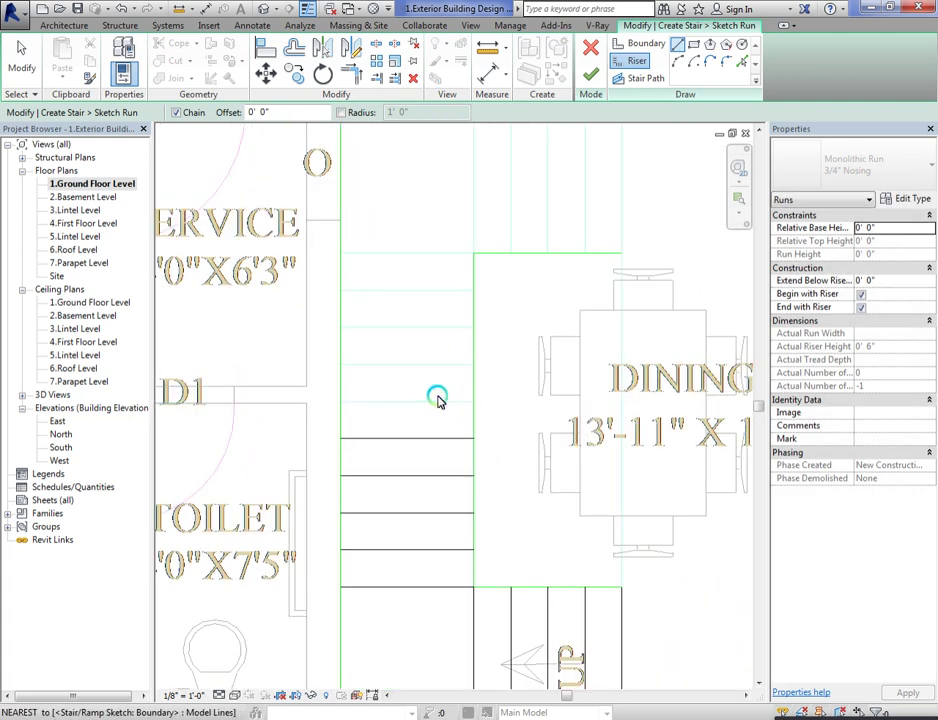
scroll(438, 398, up, 1)
scroll(491, 399, up, 1)
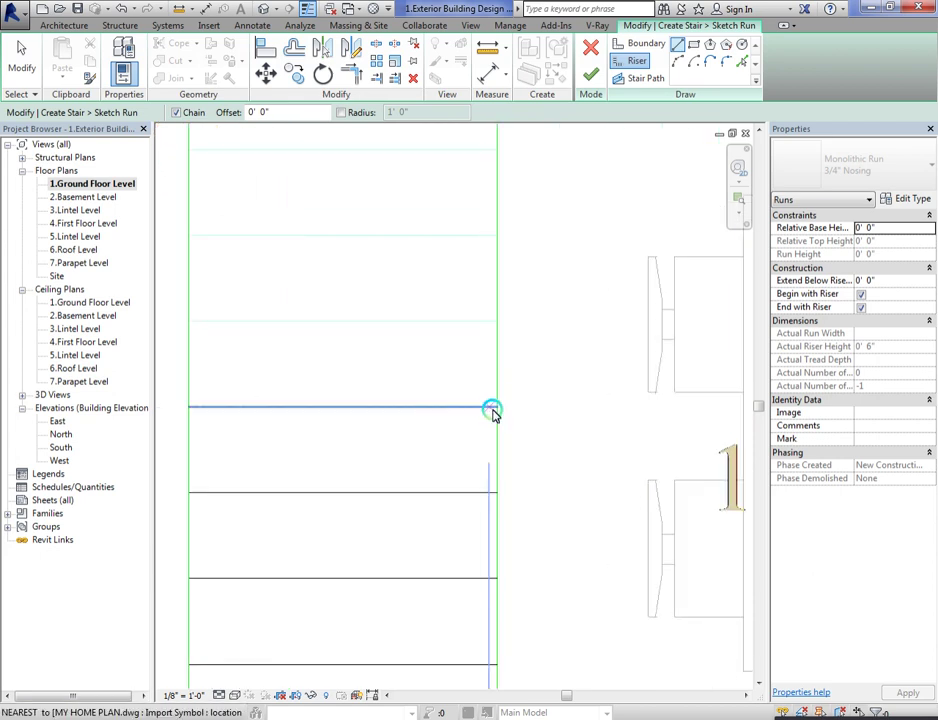
click(498, 408)
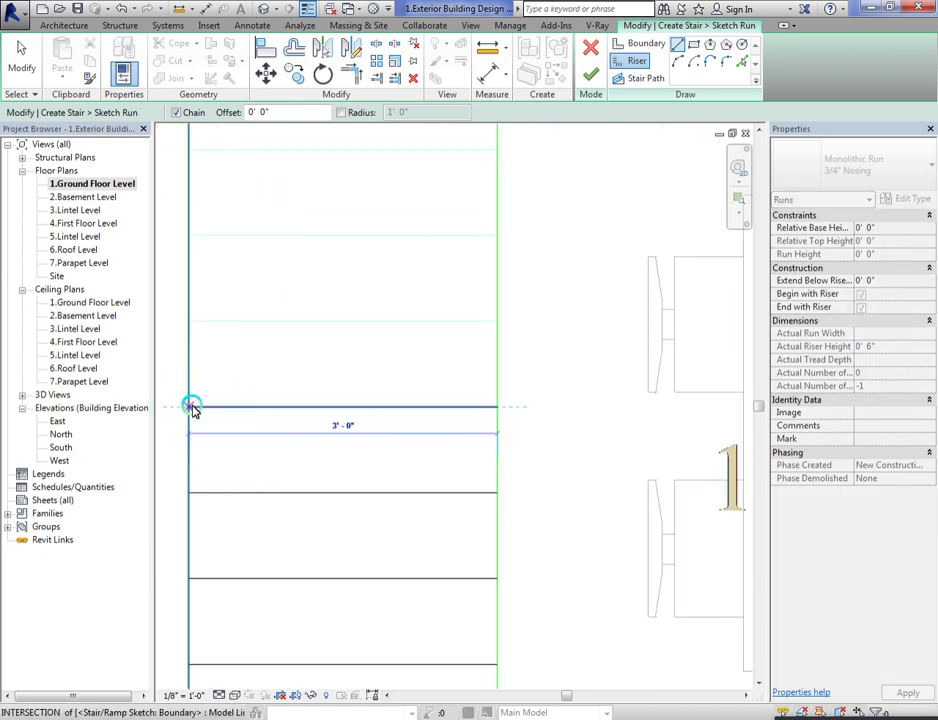
click(191, 408)
click(191, 320)
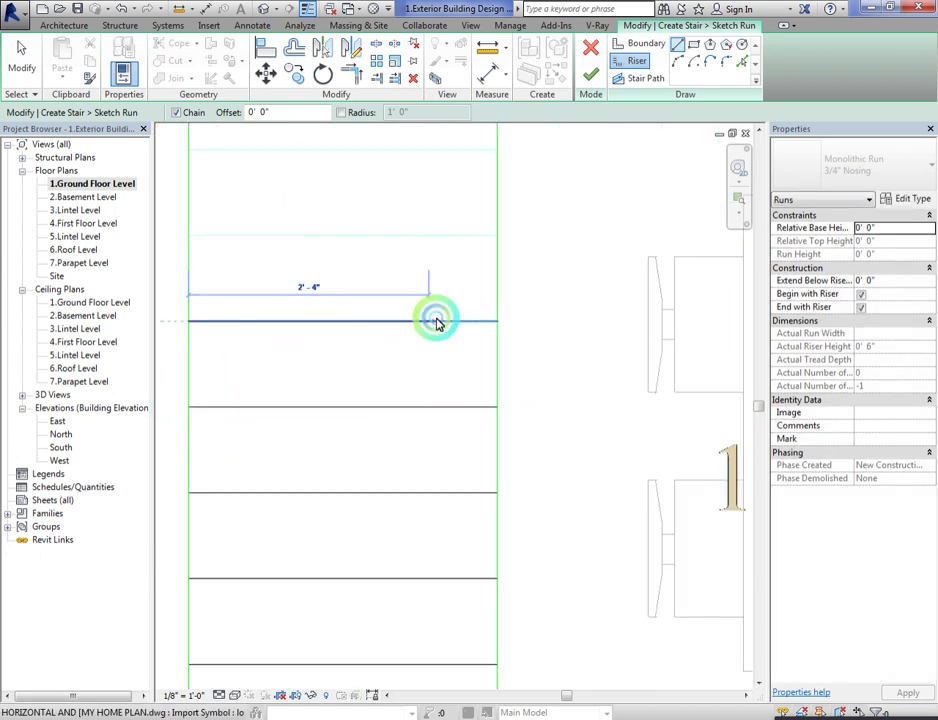
click(494, 321)
click(497, 236)
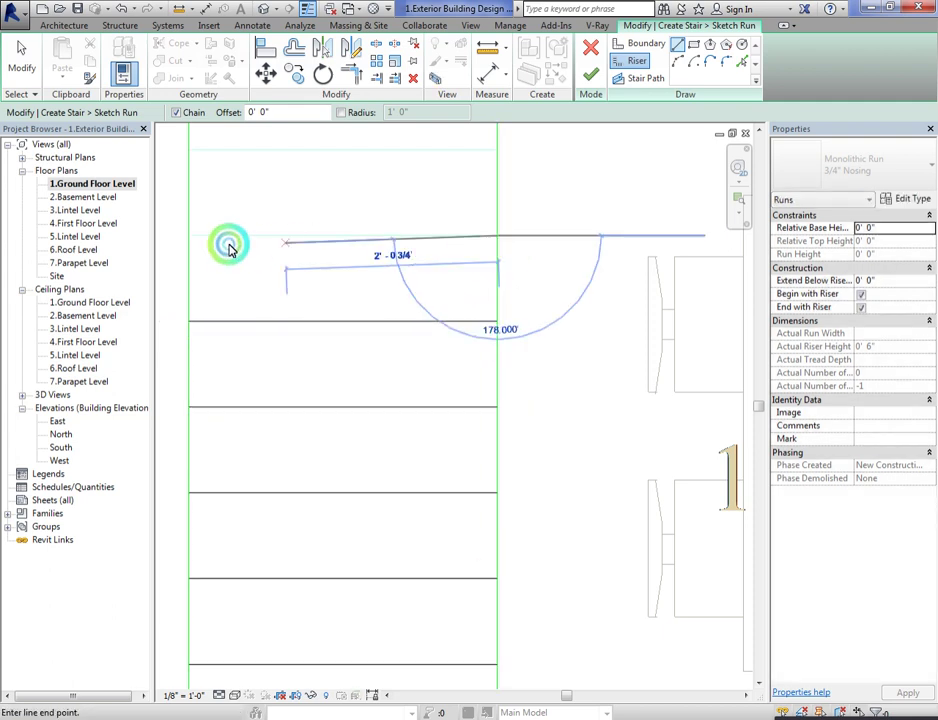
click(191, 236)
scroll(544, 396, up, 3)
scroll(530, 419, down, 4)
scroll(494, 314, up, 2)
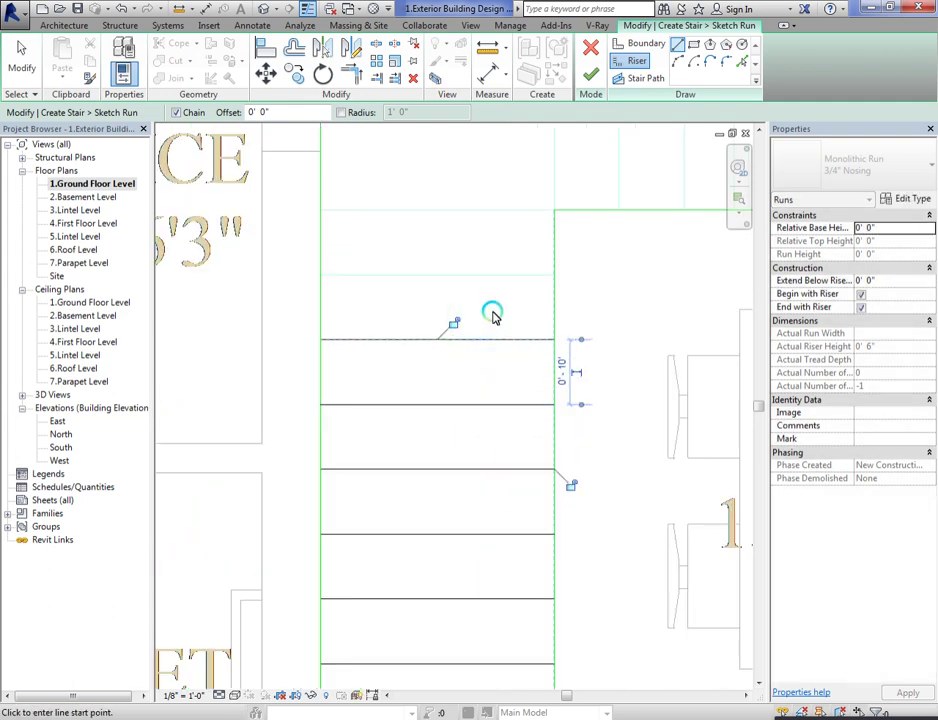
click(320, 274)
click(320, 211)
click(557, 212)
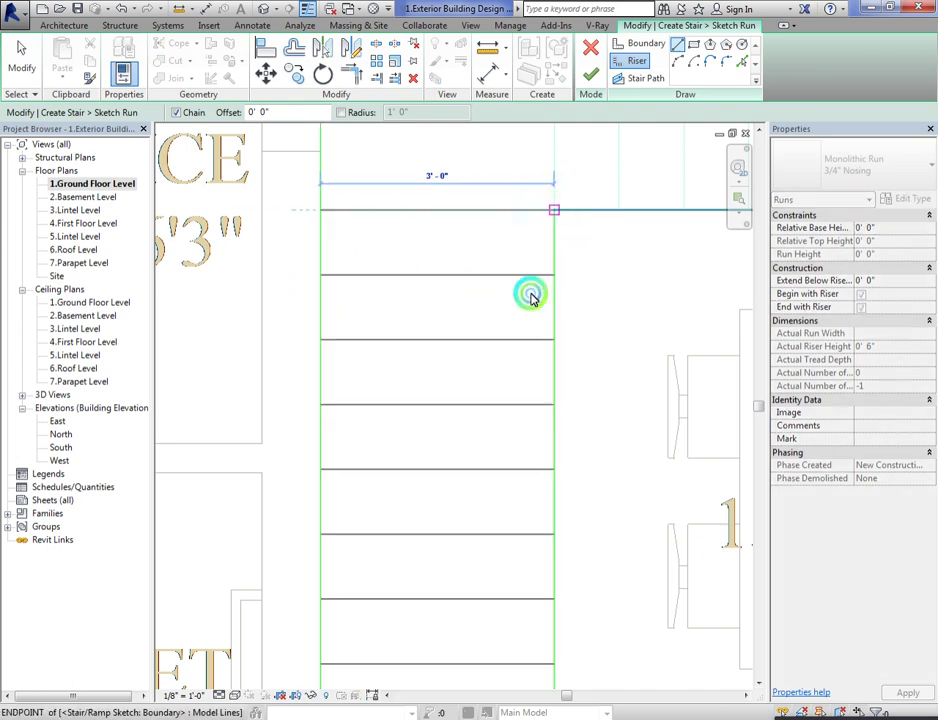
Step: Draw five risers across the upper flight between the wall boundary and the inner boundary, from the inner corner to the open end
scroll(472, 475, down, 4)
scroll(527, 325, up, 1)
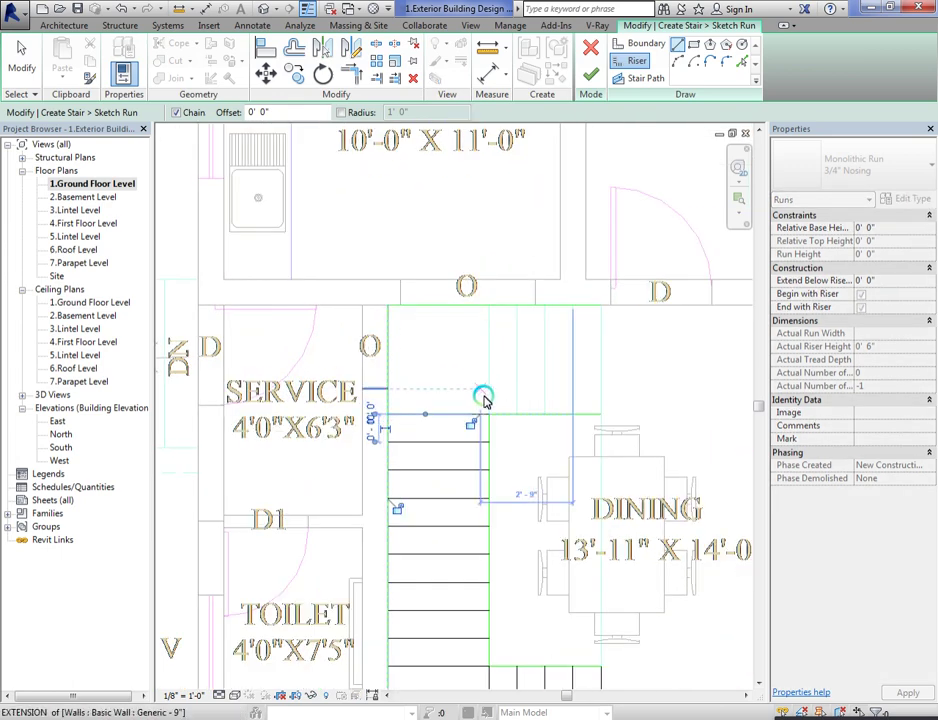
click(489, 310)
click(489, 413)
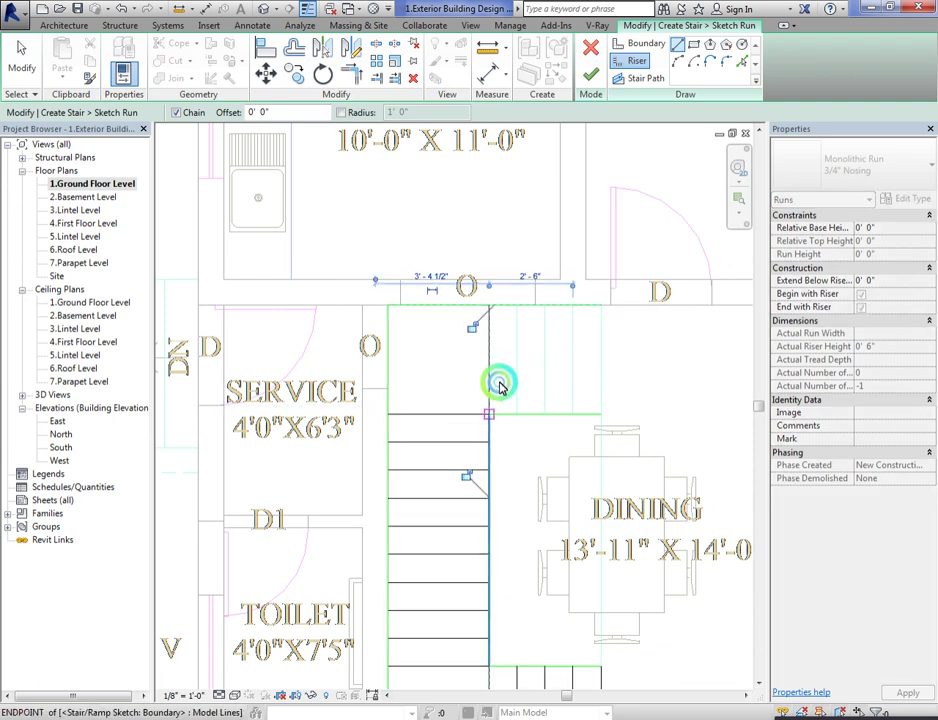
key(Escape)
click(516, 306)
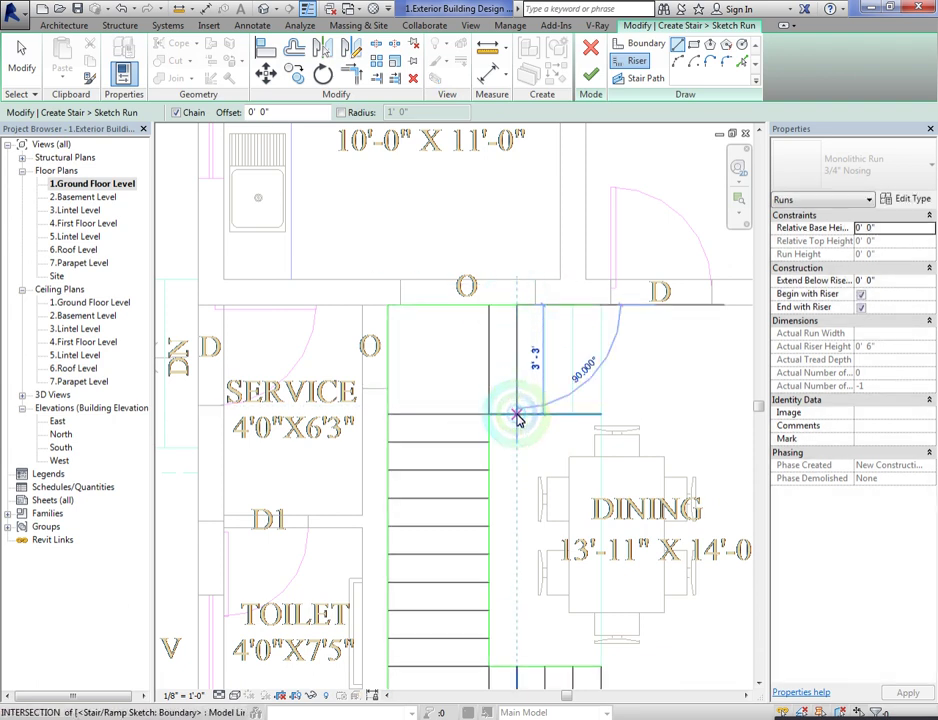
click(517, 414)
key(Escape)
click(545, 306)
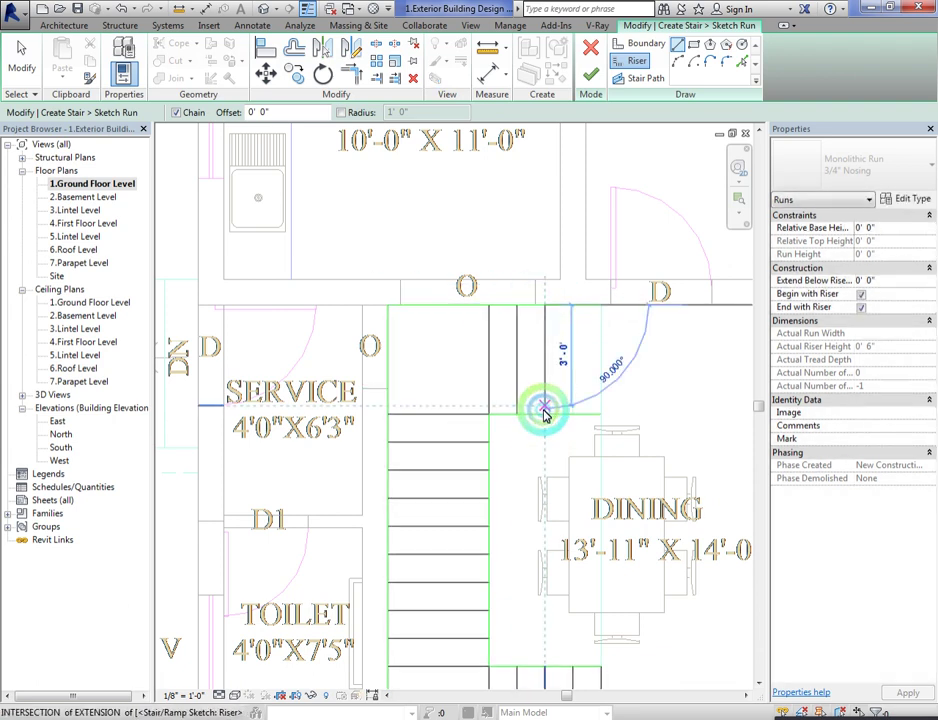
key(Escape)
click(572, 306)
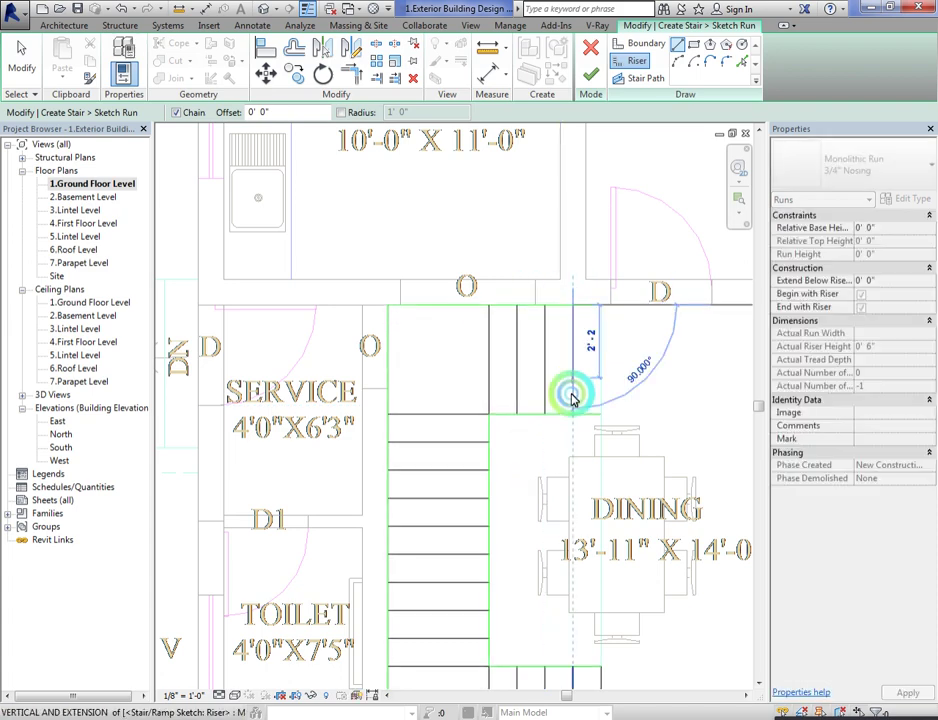
scroll(572, 418, up, 3)
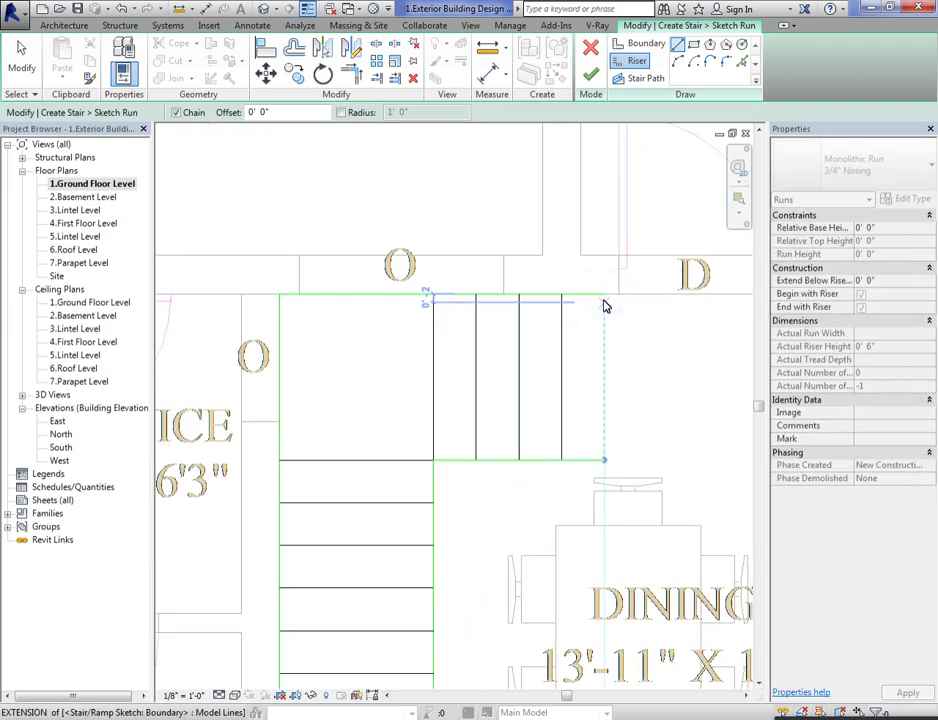
click(604, 461)
key(Escape)
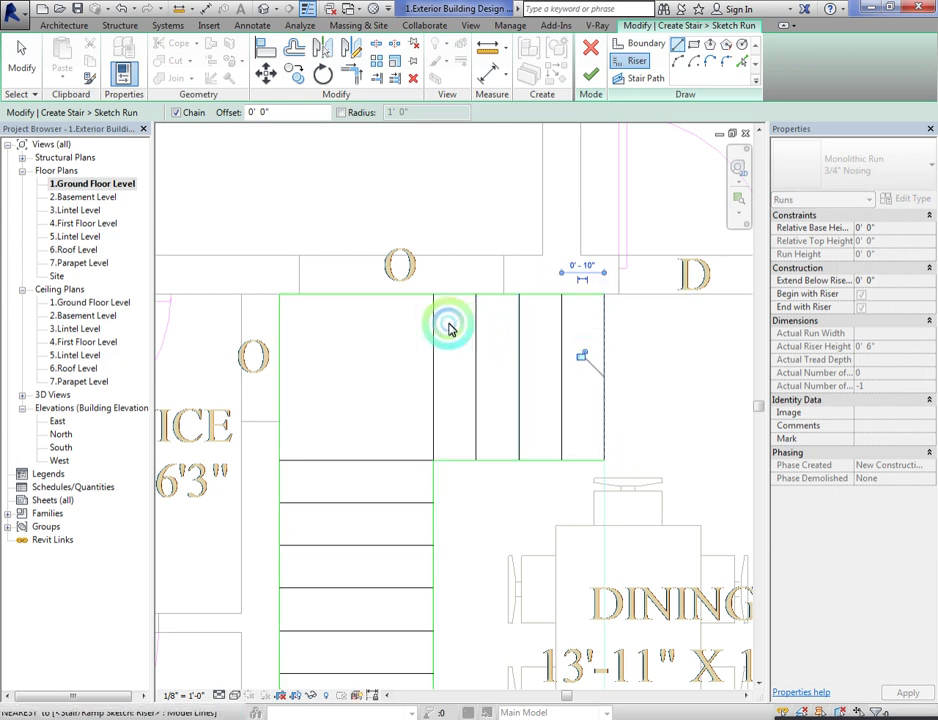
Step: Draw stair path lines through the riser midpoints along the lower, middle and upper flights
scroll(446, 328, down, 7)
scroll(493, 533, up, 2)
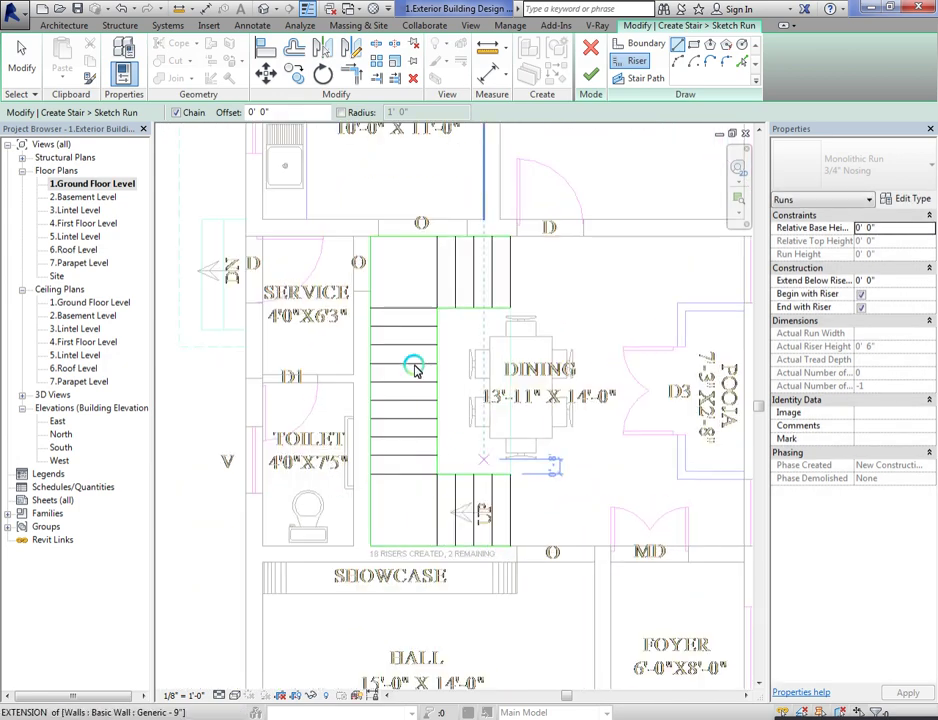
click(646, 80)
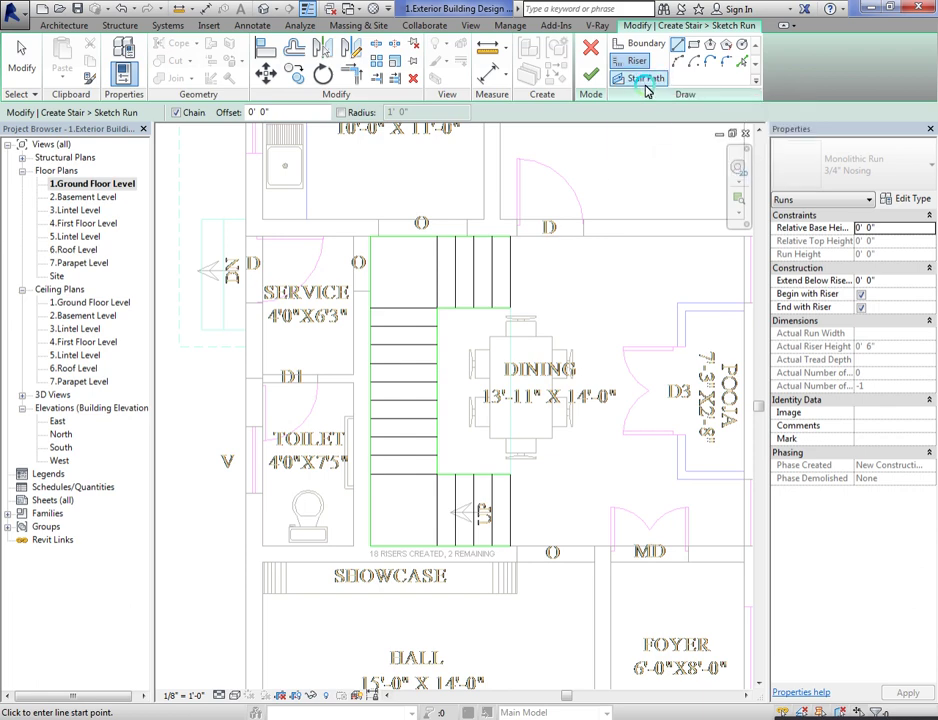
scroll(444, 551, up, 1)
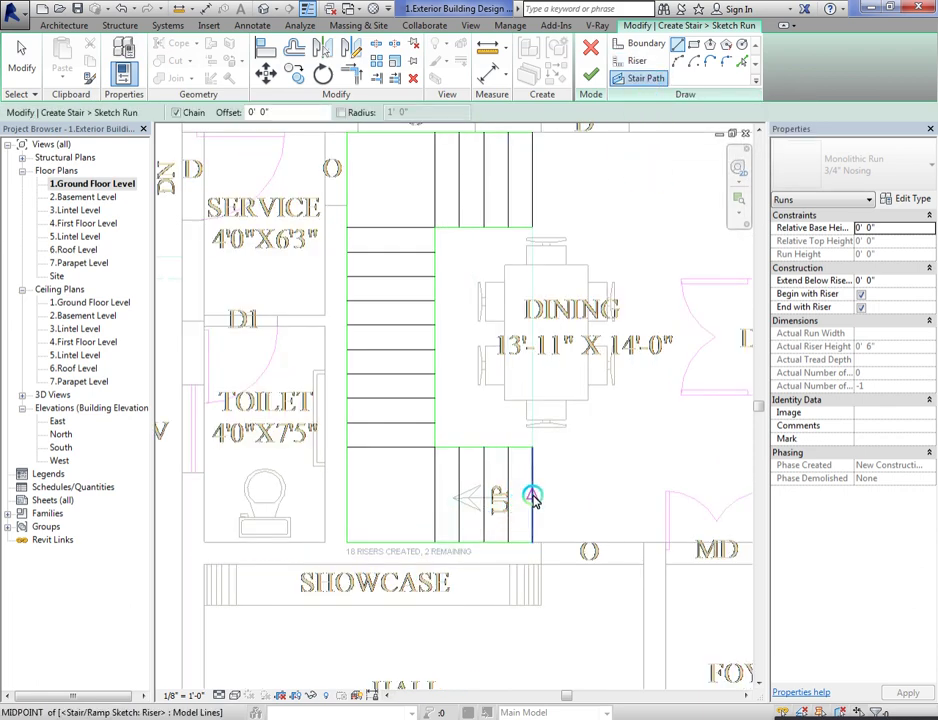
click(533, 497)
click(433, 497)
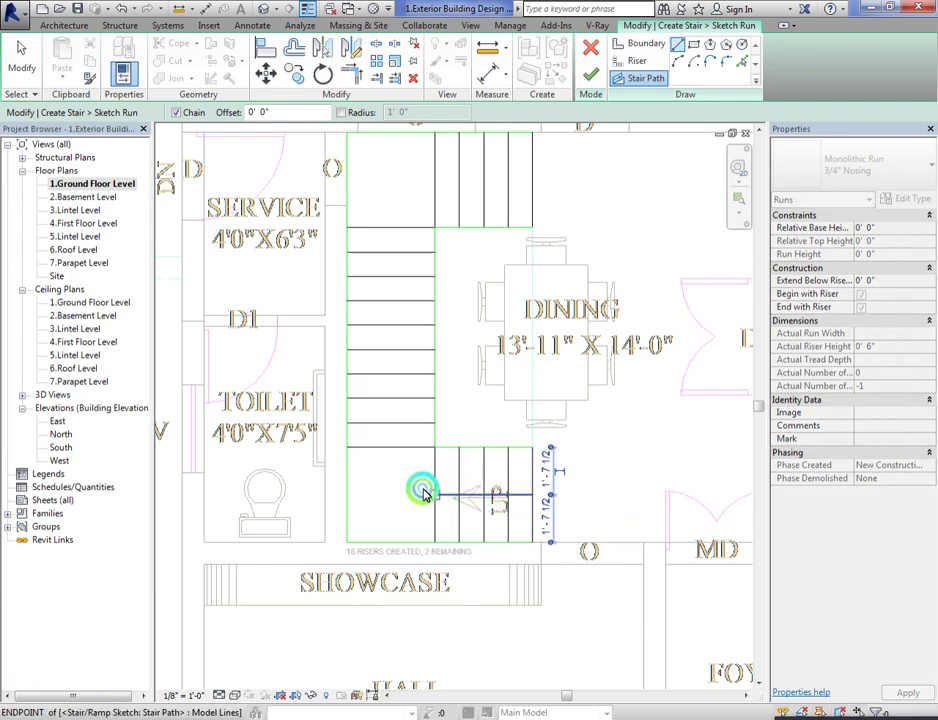
click(388, 450)
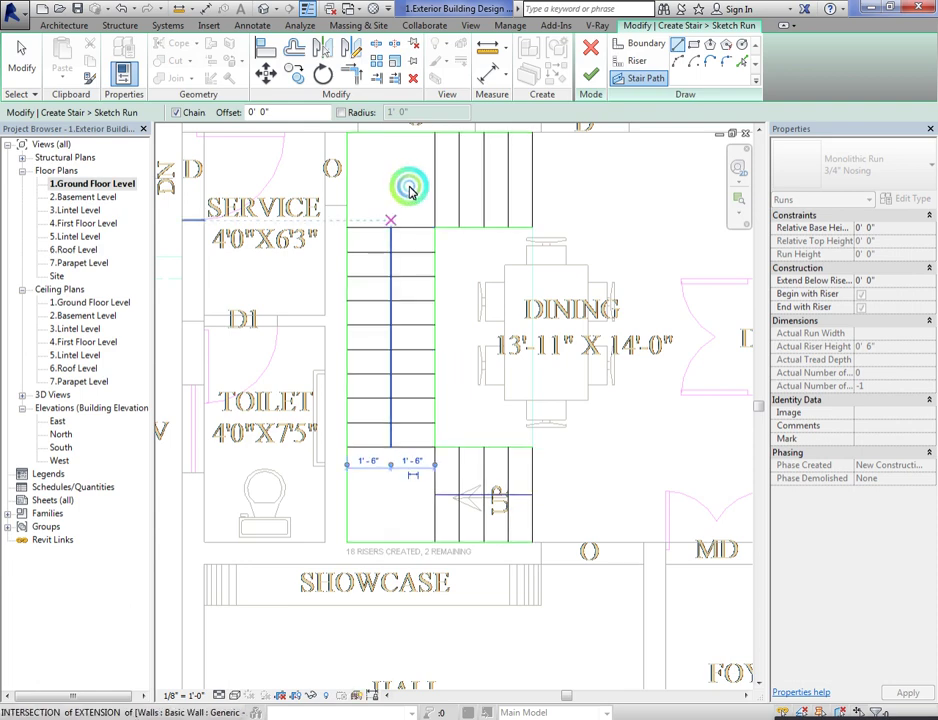
click(436, 172)
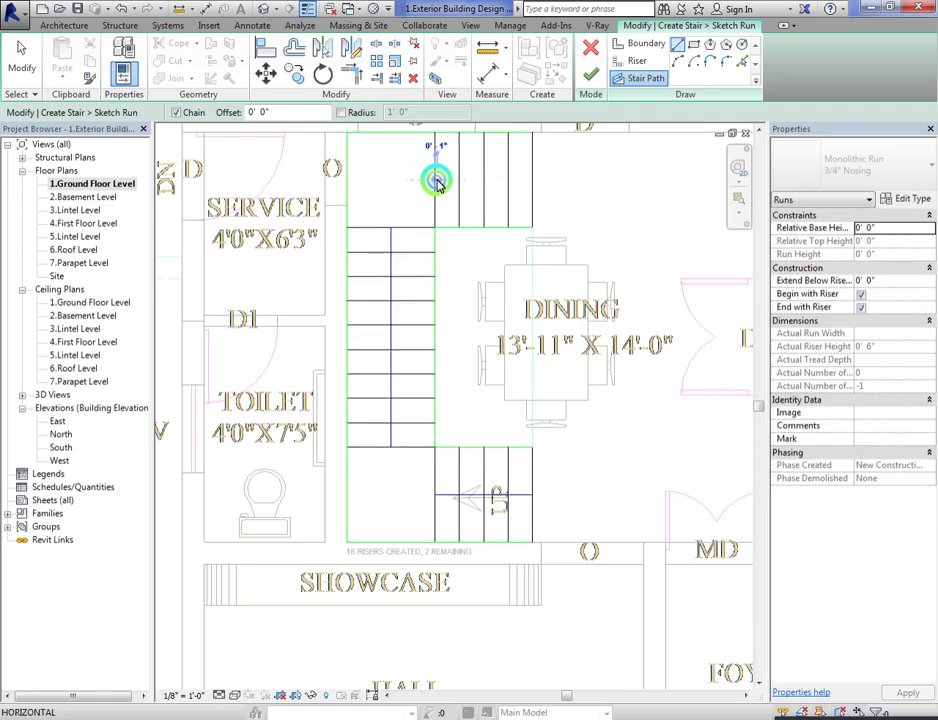
click(436, 180)
click(535, 180)
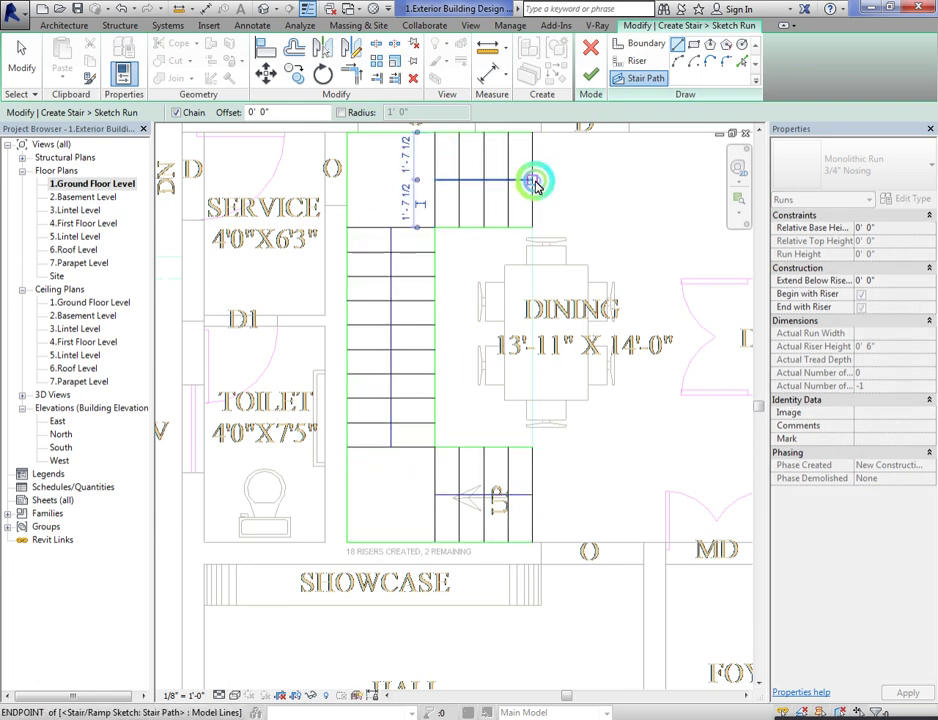
Step: Join the three stair path lines through both corner landings with right-angled connecting segments
click(390, 494)
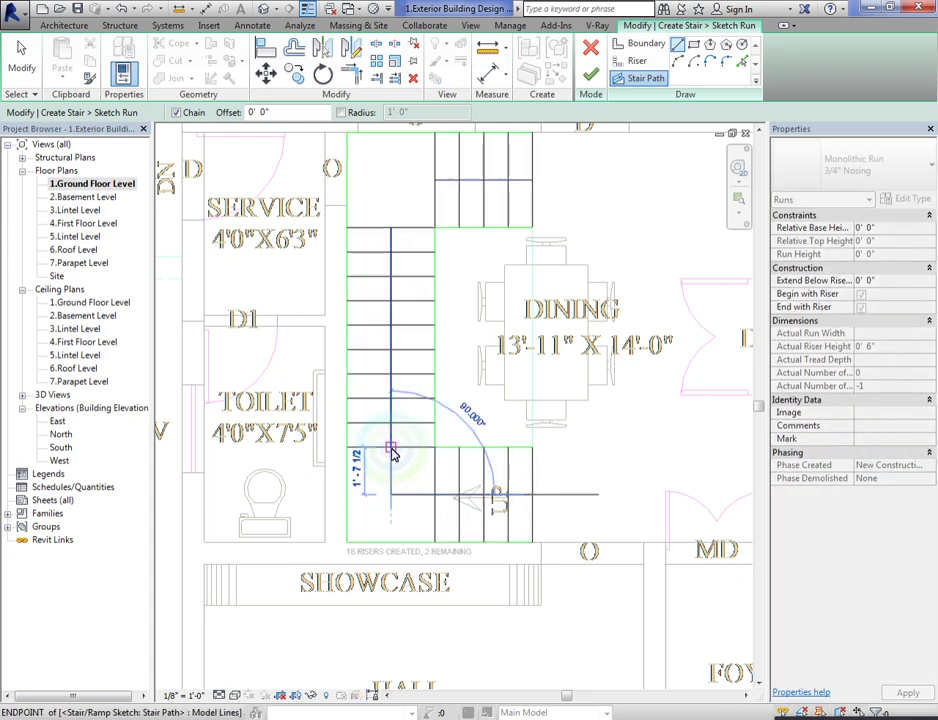
click(391, 448)
click(390, 224)
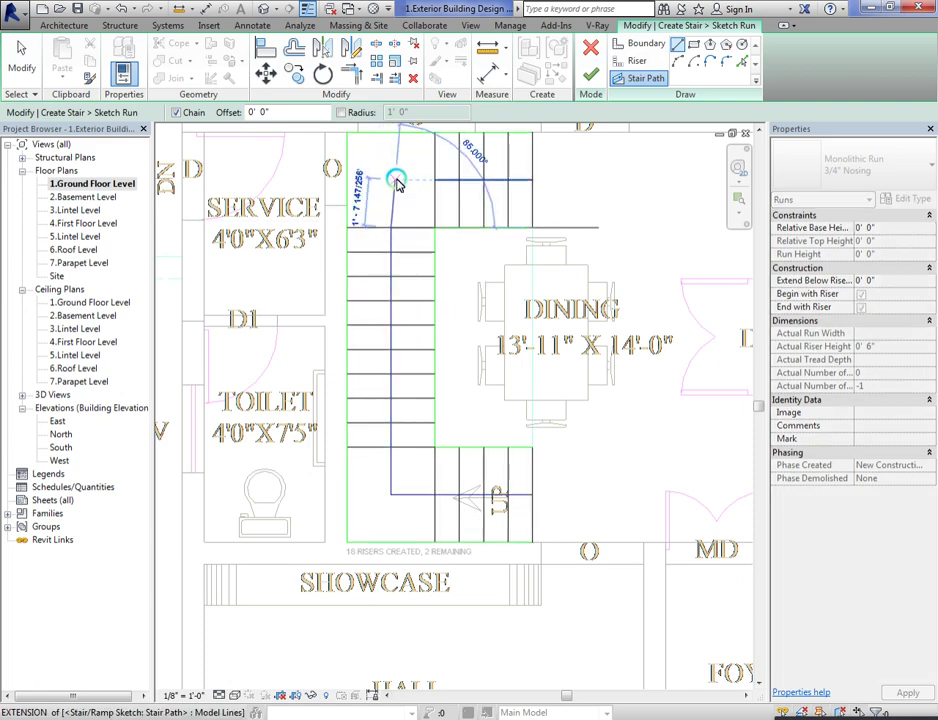
click(391, 181)
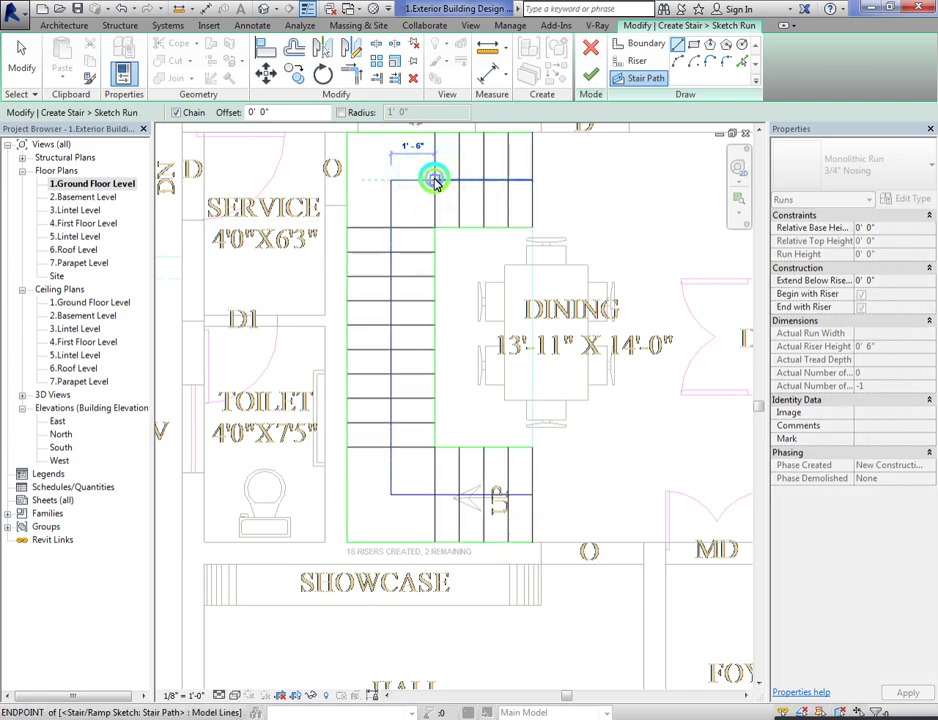
click(435, 181)
key(Escape)
Step: Shorten the long wall-side boundary to the middle flight and the upper boundary line to the upper flight, clearing both corner landings
scroll(446, 411, down, 1)
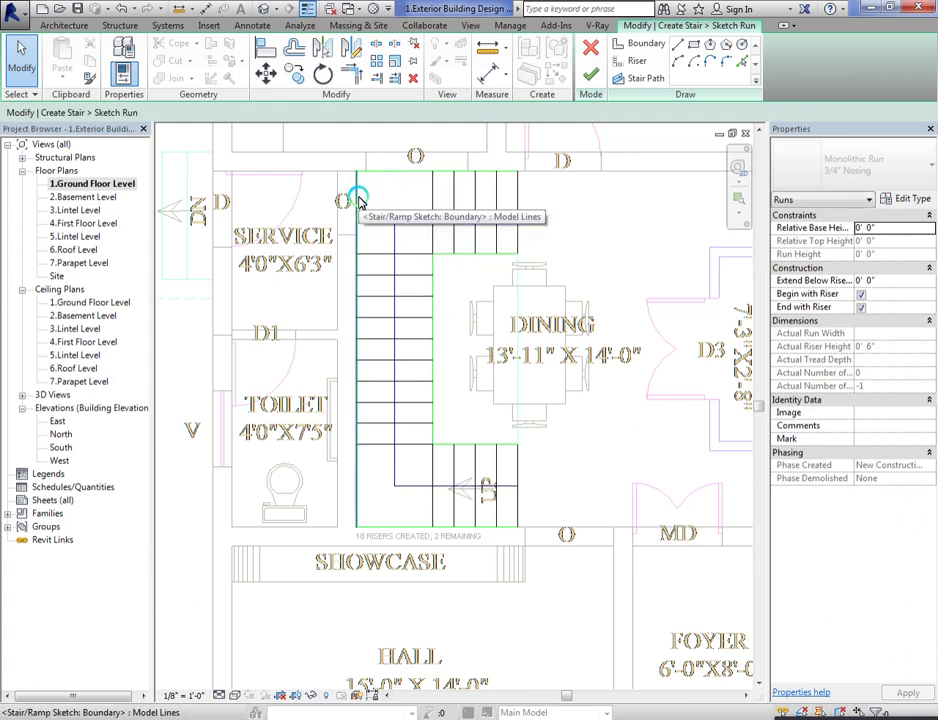
mouse_move(358, 200)
mouse_down()
mouse_move(360, 176)
mouse_move(363, 211)
mouse_up()
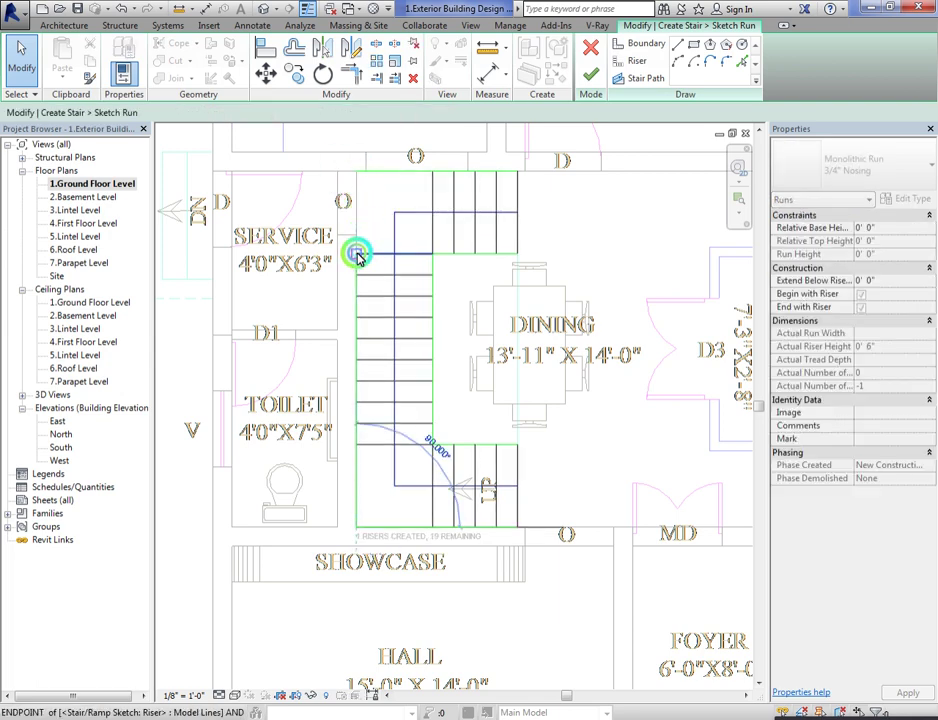
drag(358, 527, 356, 443)
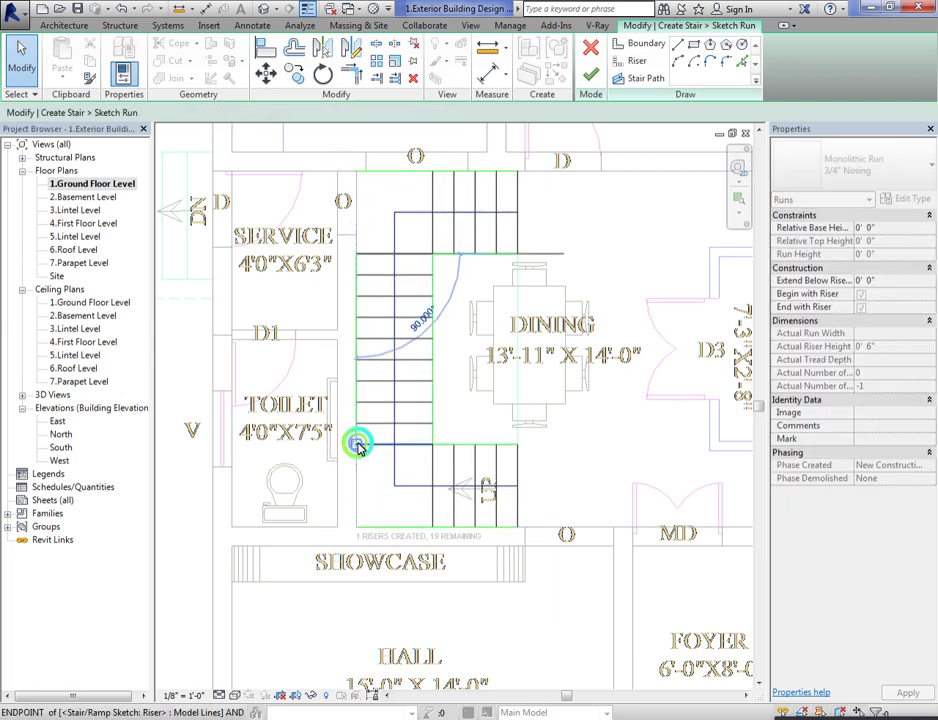
click(398, 174)
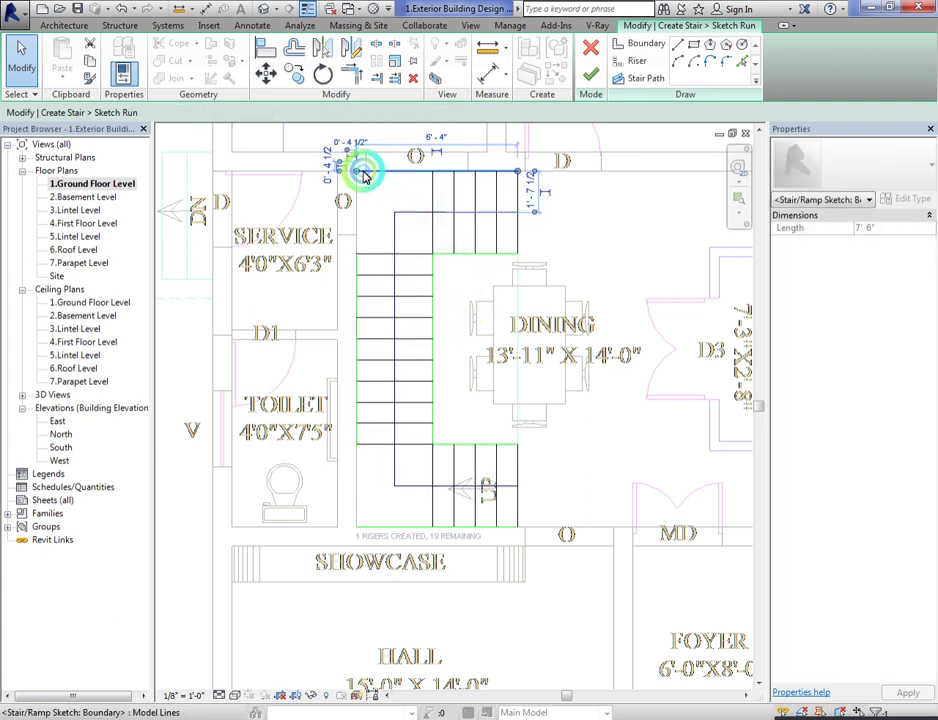
drag(428, 174, 433, 172)
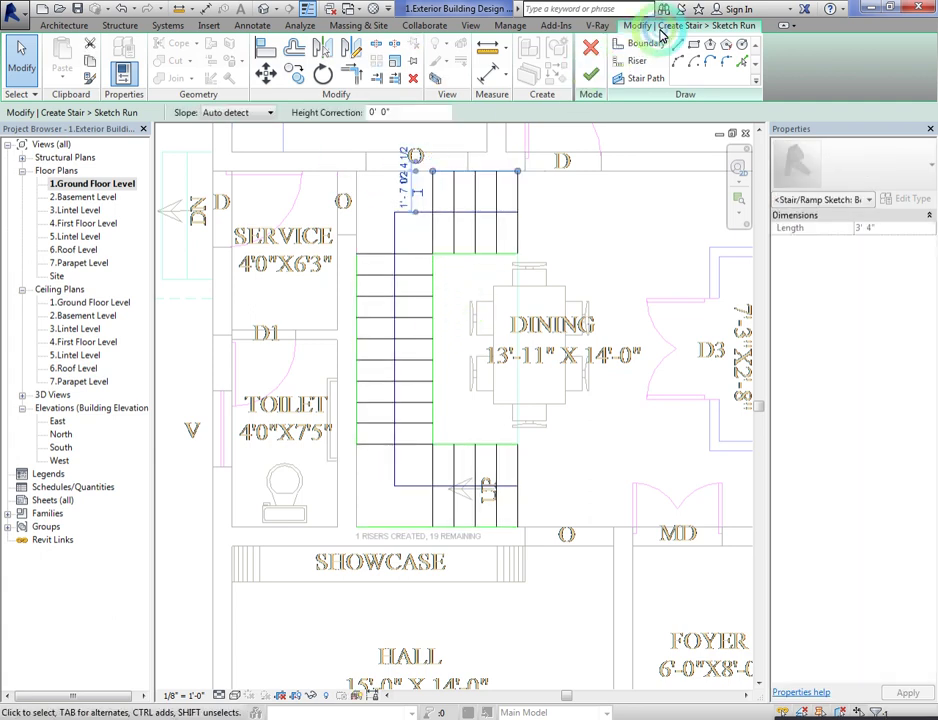
Step: Draw separate boundary segments along both outer sides of the upper corner landing and a 3'-3" segment along the lower landing's wall side
click(654, 43)
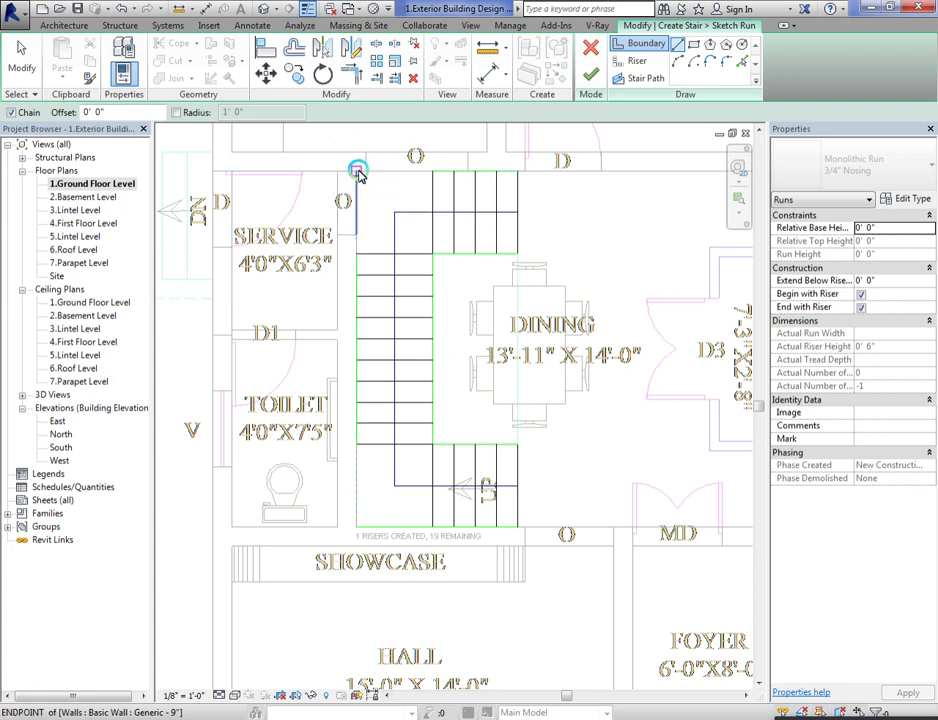
click(358, 171)
click(357, 254)
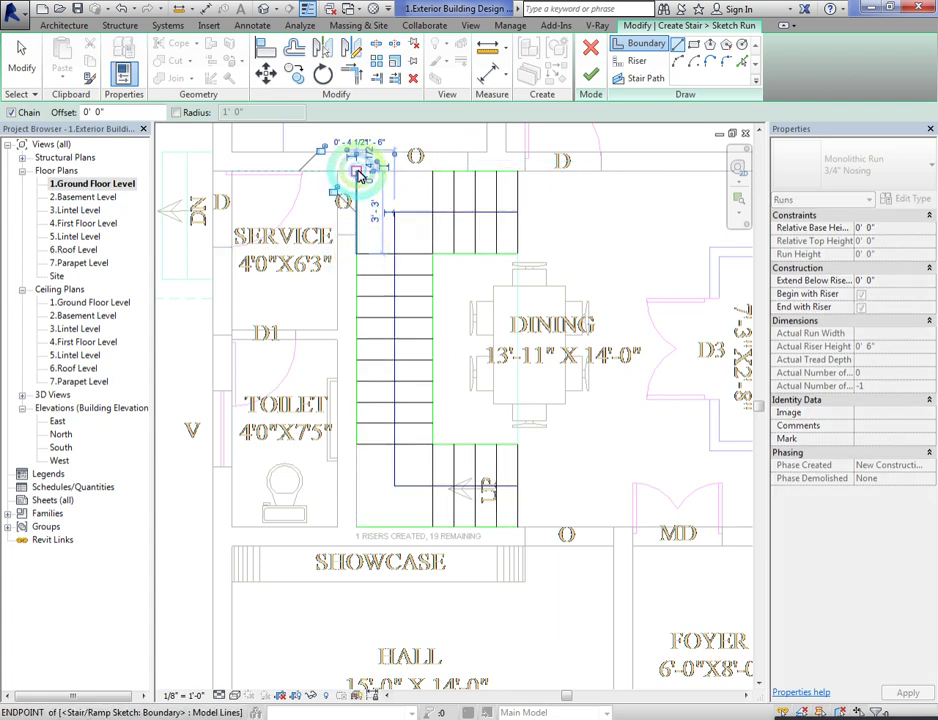
click(357, 172)
click(433, 172)
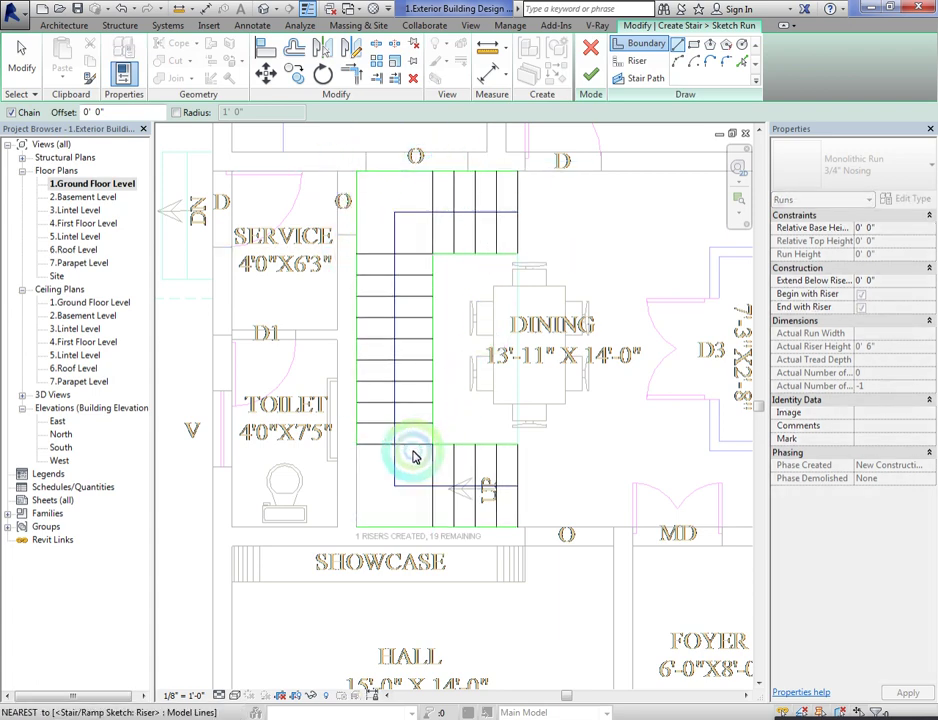
click(356, 445)
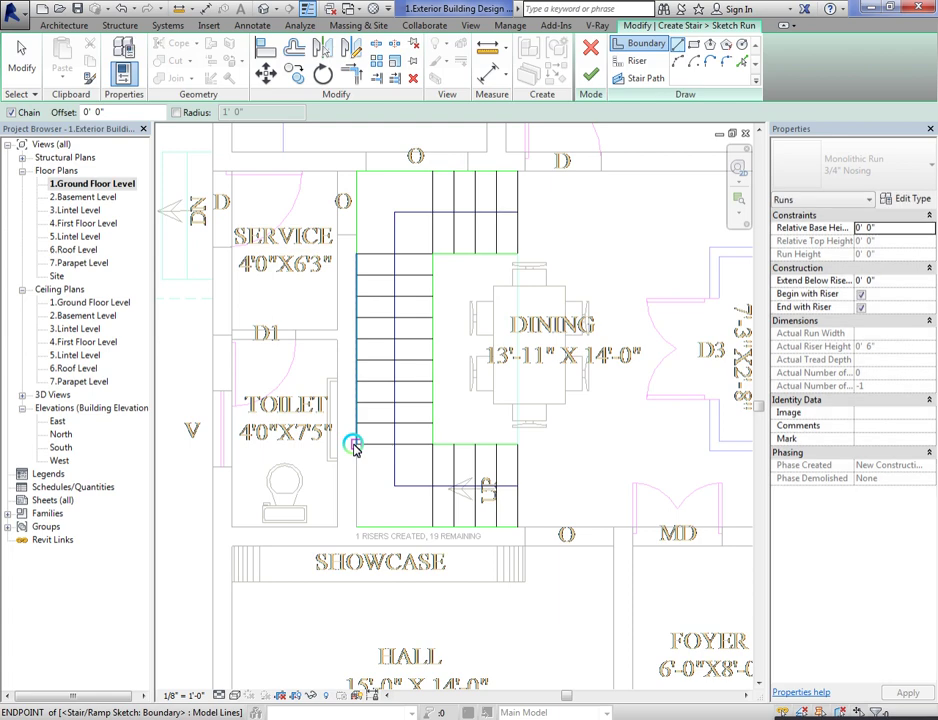
click(358, 527)
key(Escape)
key(Escape)
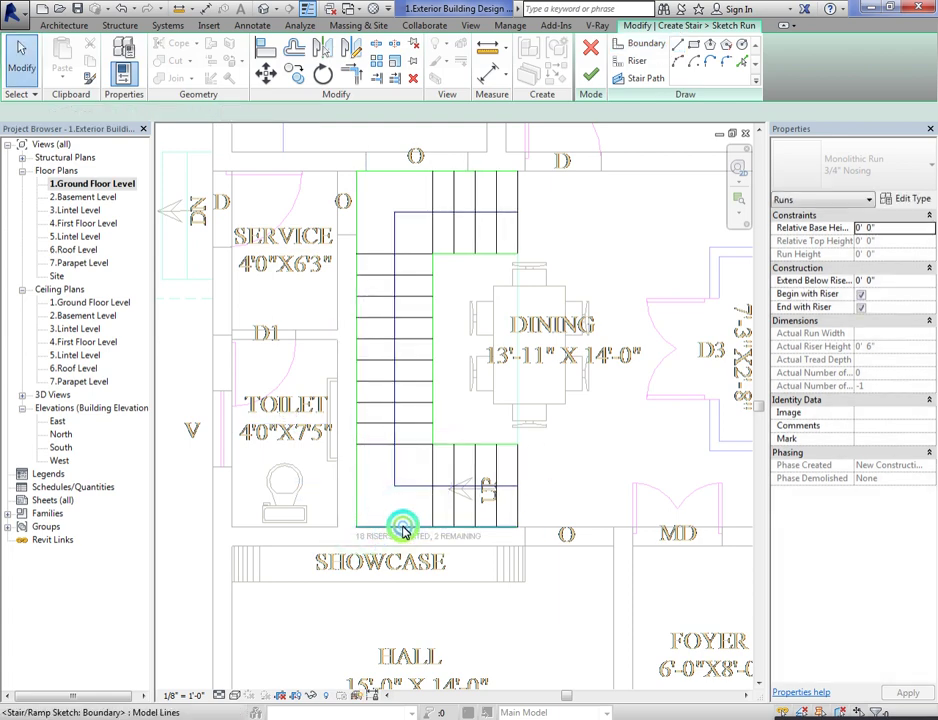
Step: Shorten the lower boundary line to the lower flight and draw a separate 3'-0" boundary segment along the lower corner landing
click(402, 527)
drag(358, 527, 433, 527)
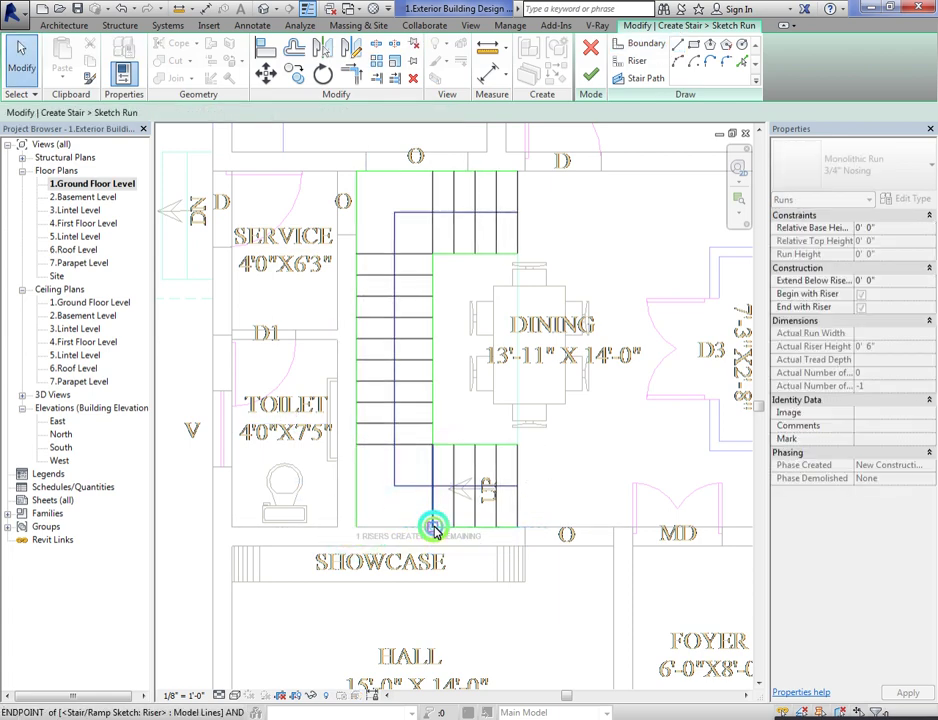
click(433, 528)
click(645, 44)
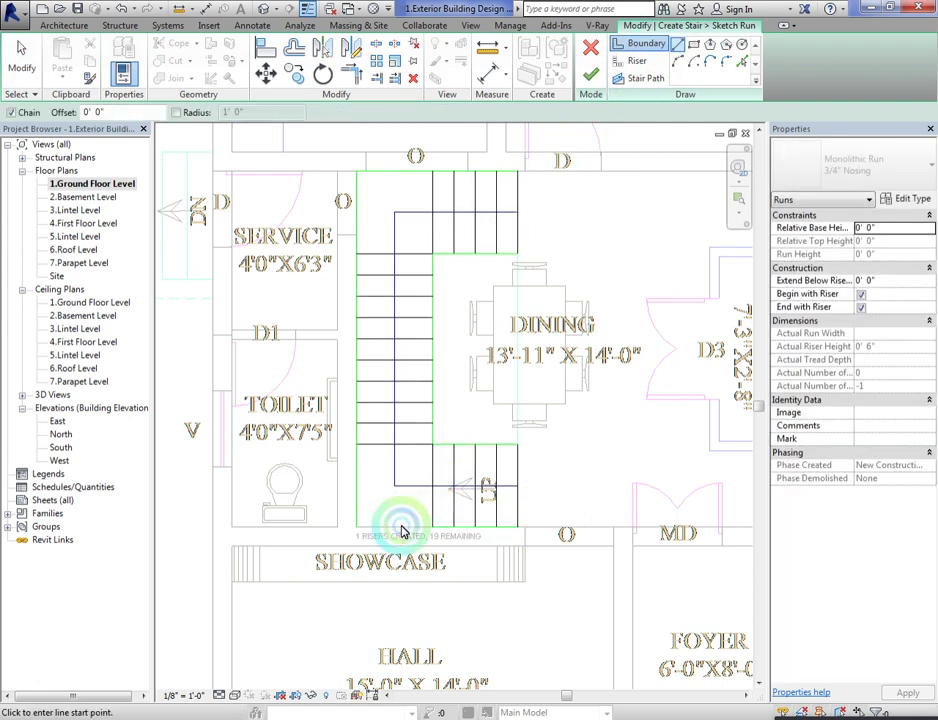
click(432, 527)
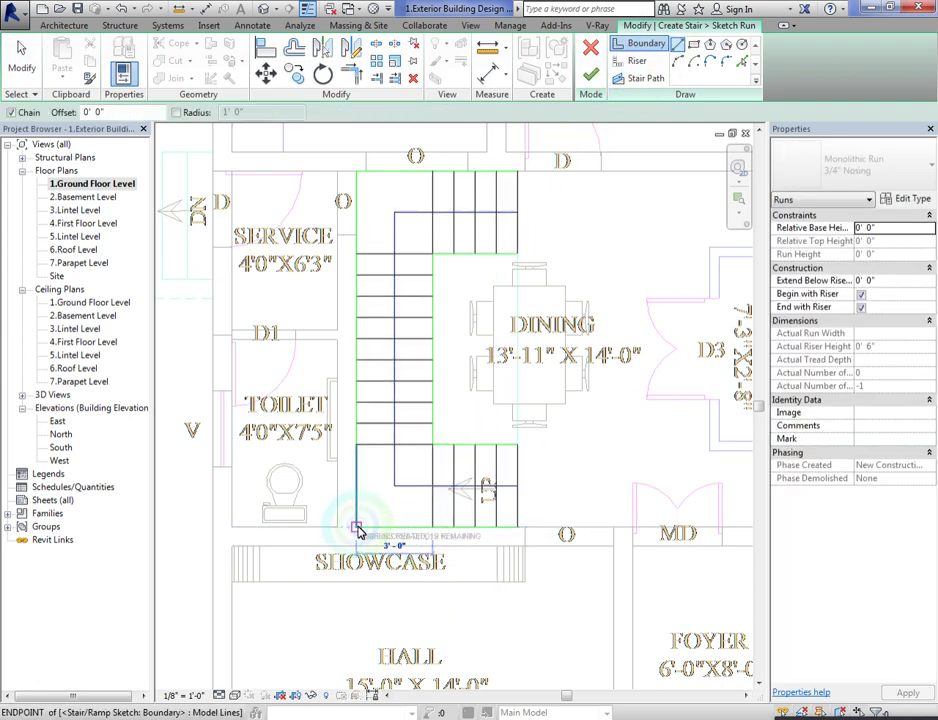
click(431, 256)
key(Escape)
key(Escape)
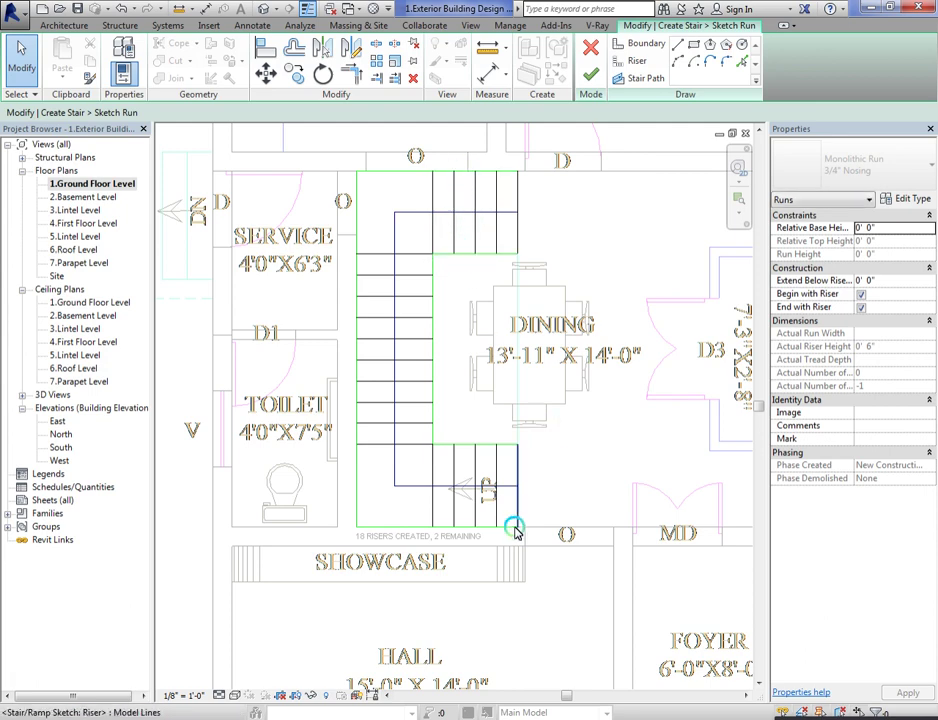
Step: Finish the run sketch and complete the stair from the 3D view
click(593, 76)
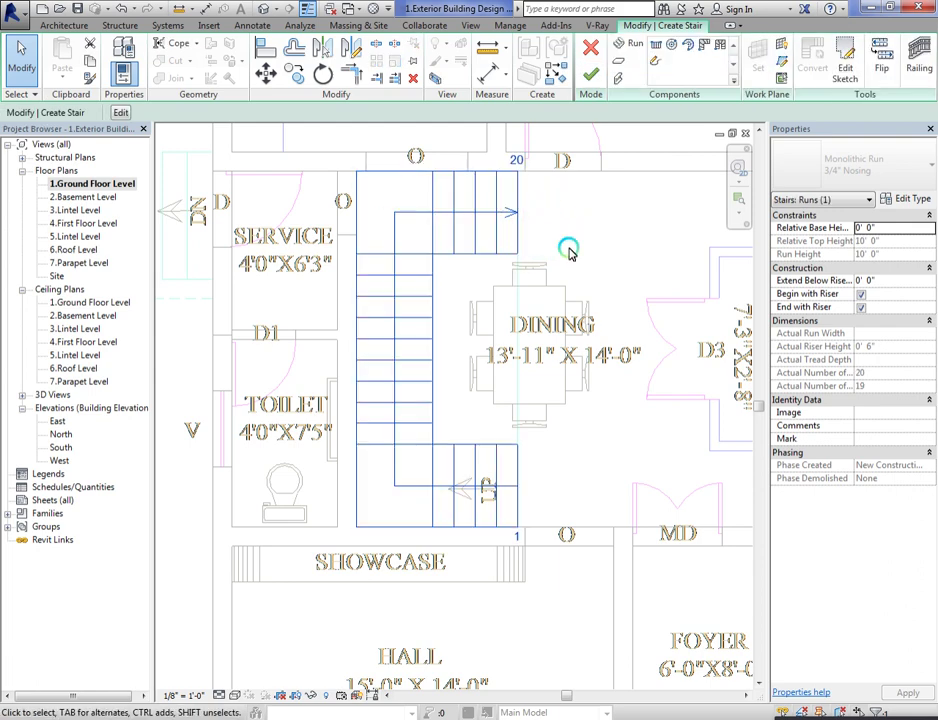
click(255, 8)
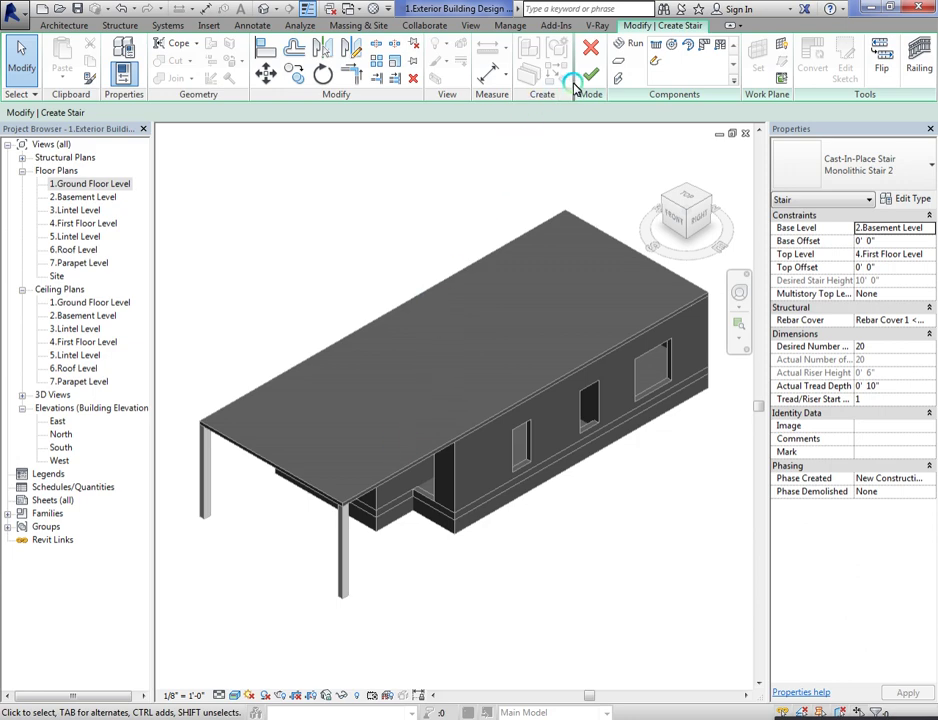
click(697, 217)
shift+middle_drag(534, 173, 715, 688)
shift+middle_drag(715, 133, 605, 278)
click(586, 78)
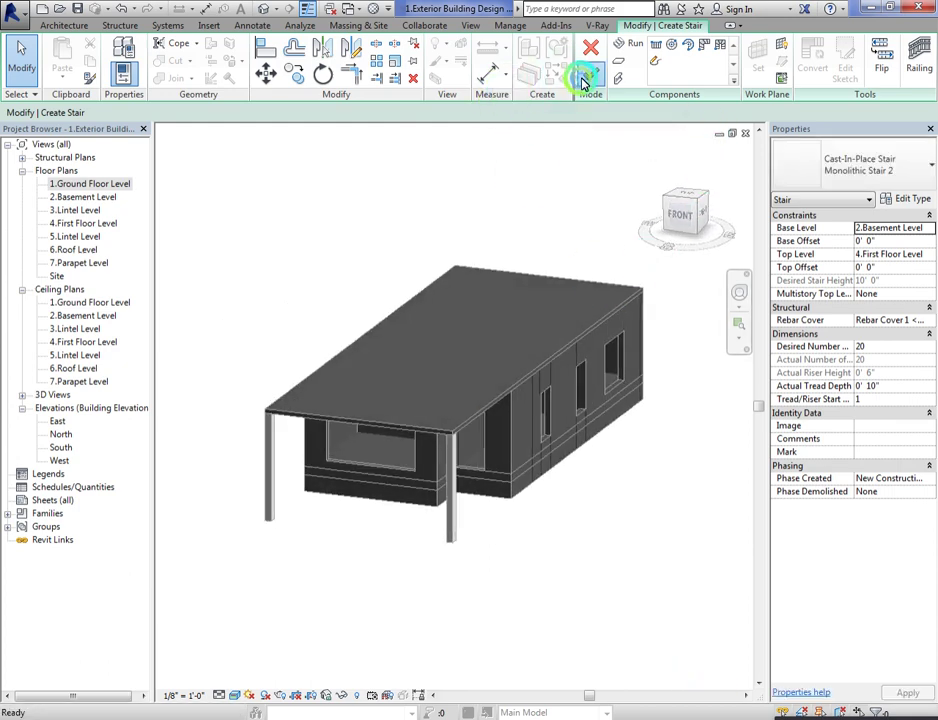
Step: Start editing the boundary of the first-floor roof soffit above the stair and show it in the 1.Ground Floor Level plan
click(523, 300)
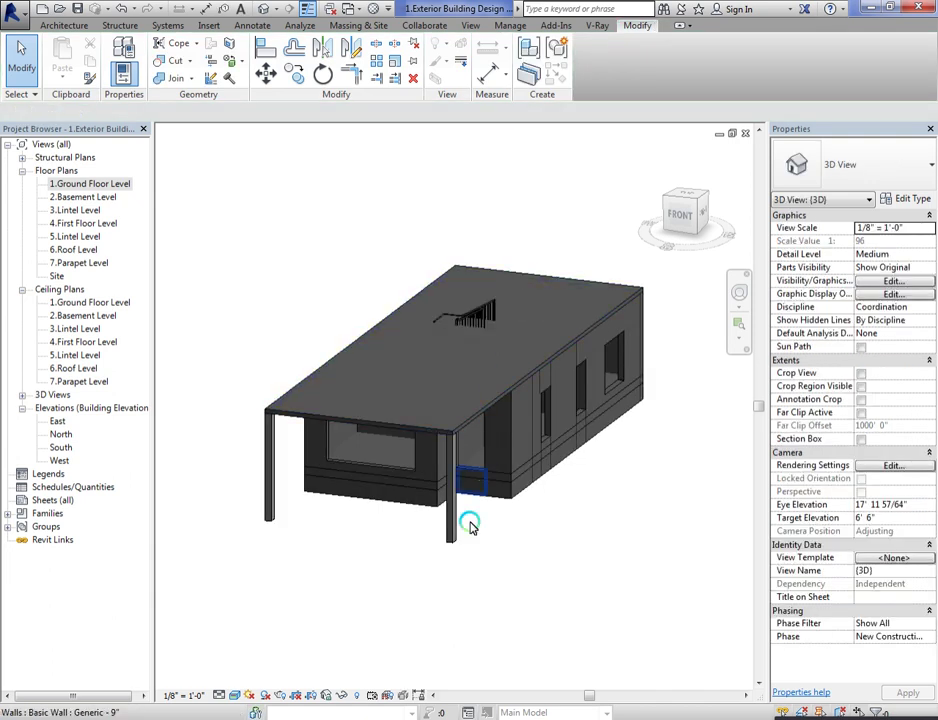
click(481, 412)
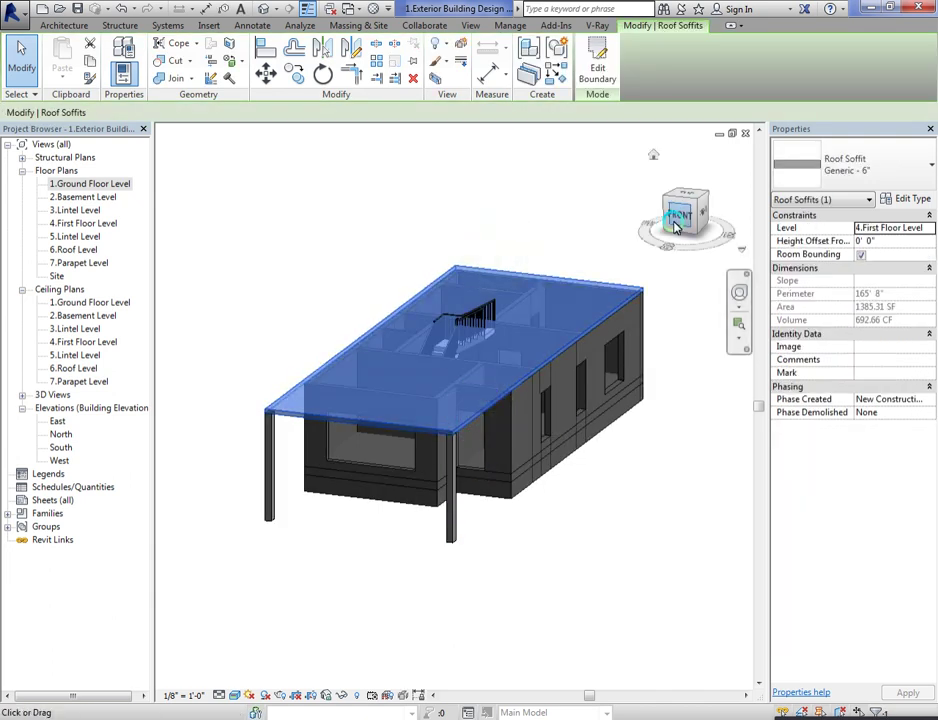
drag(675, 223, 733, 338)
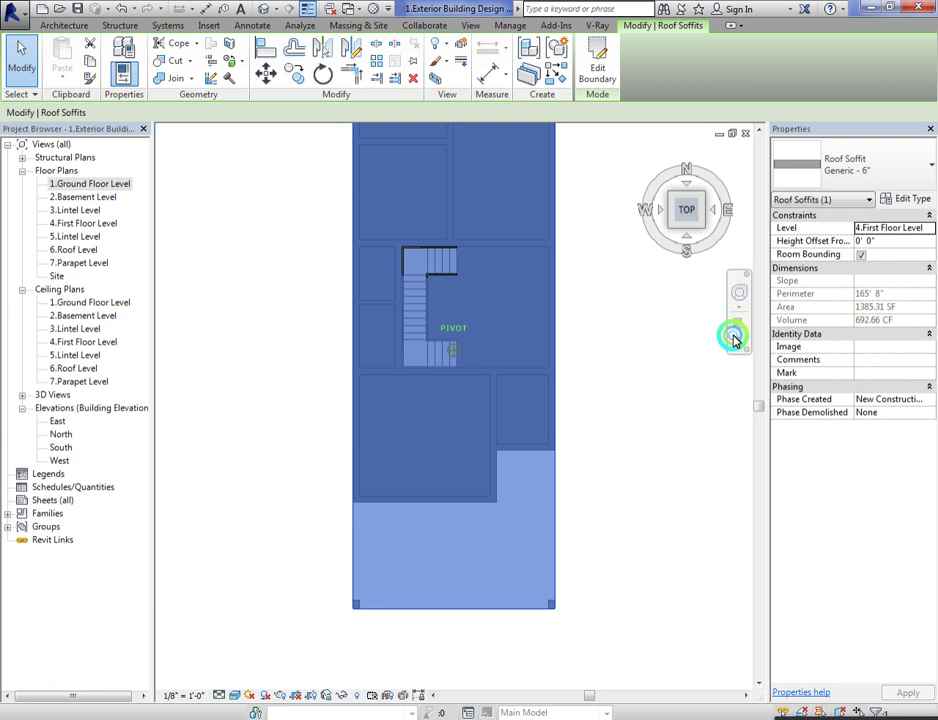
click(590, 76)
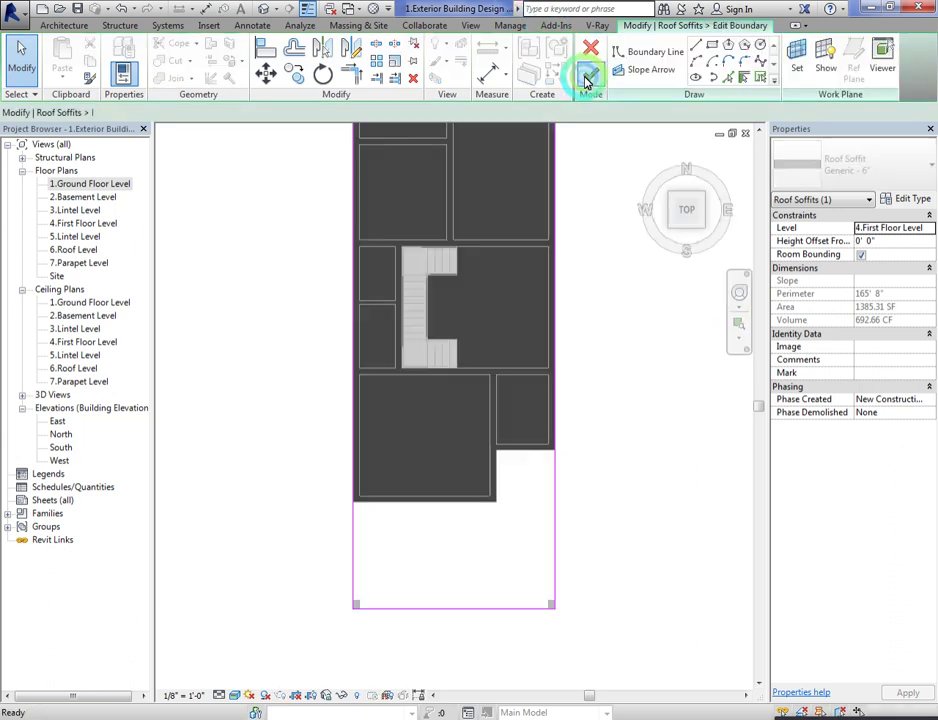
scroll(410, 300, up, 2)
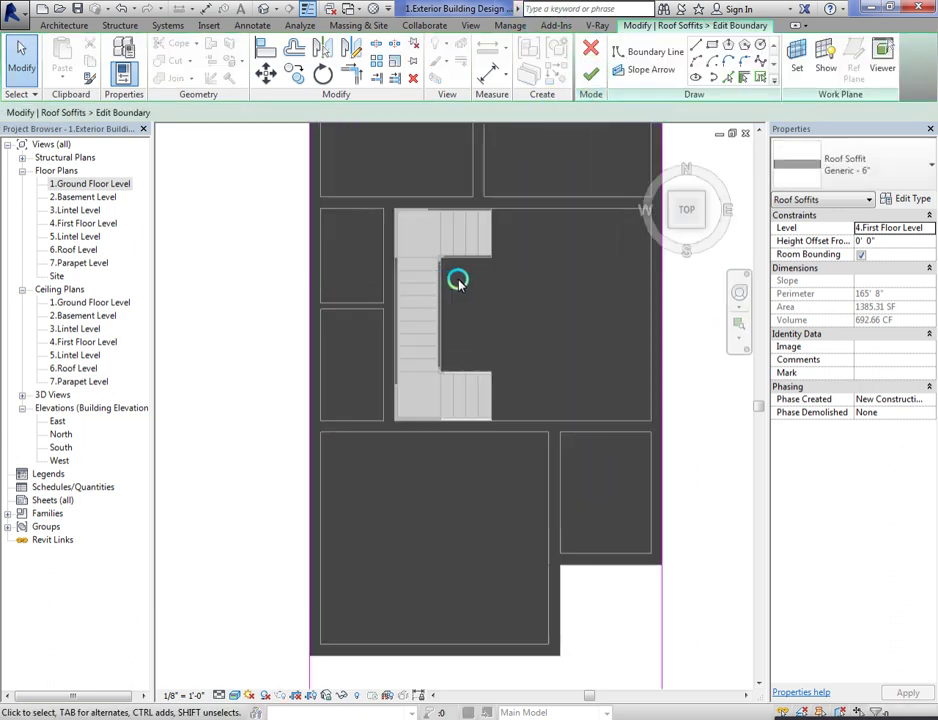
double_click(90, 187)
Step: Cut a rectangular stairwell opening in the roof soffit from the stair's upper wall corner to its lower open-end corner, and finish the boundary
click(712, 45)
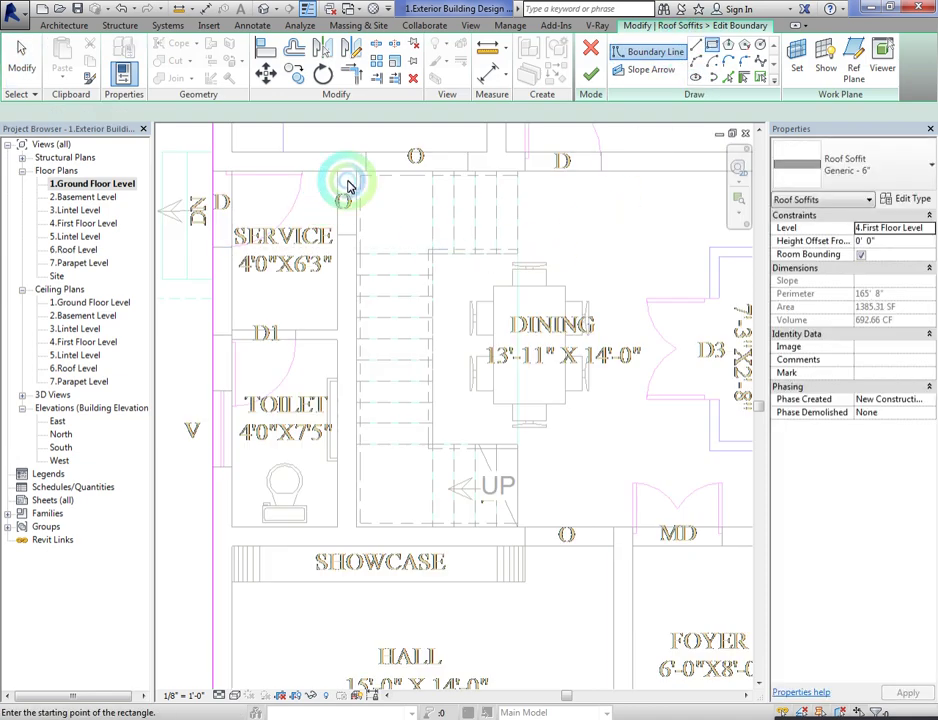
scroll(349, 183, up, 2)
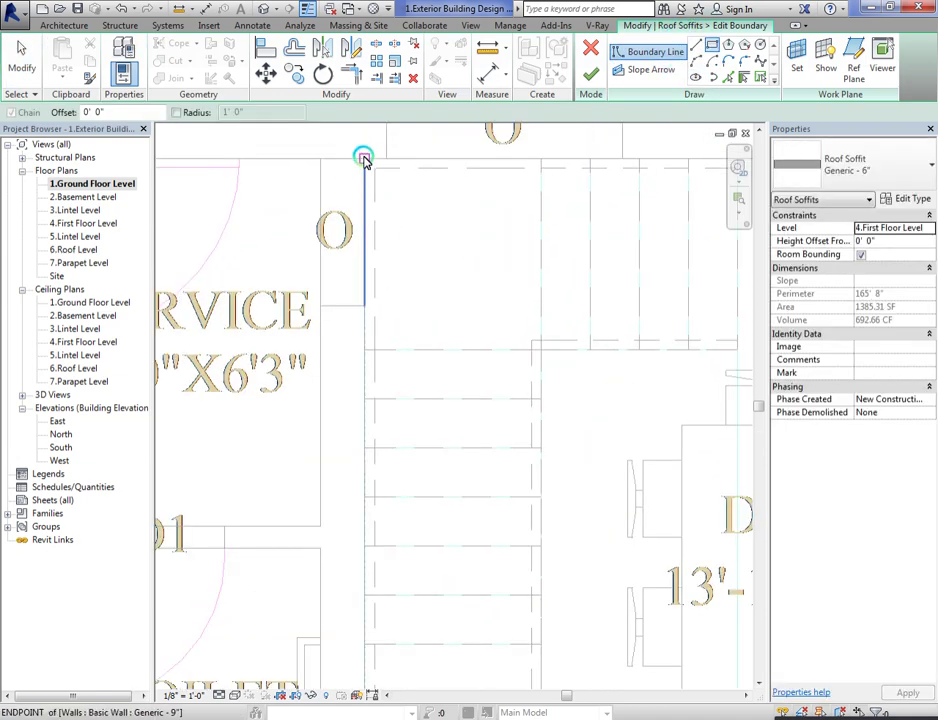
click(364, 160)
scroll(460, 290, down, 2)
scroll(560, 526, up, 2)
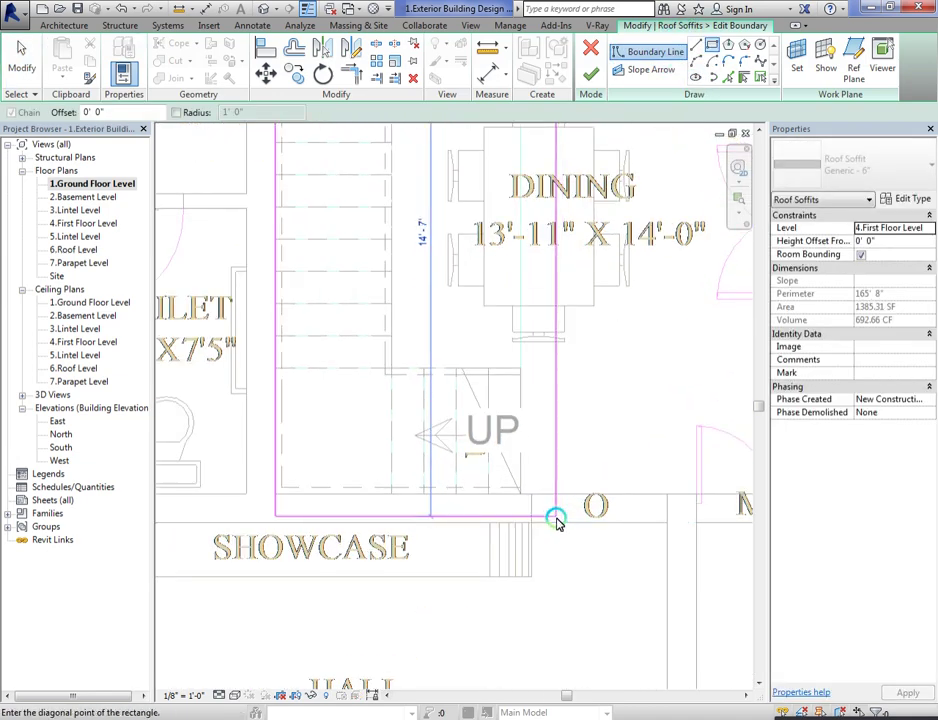
scroll(545, 510, up, 3)
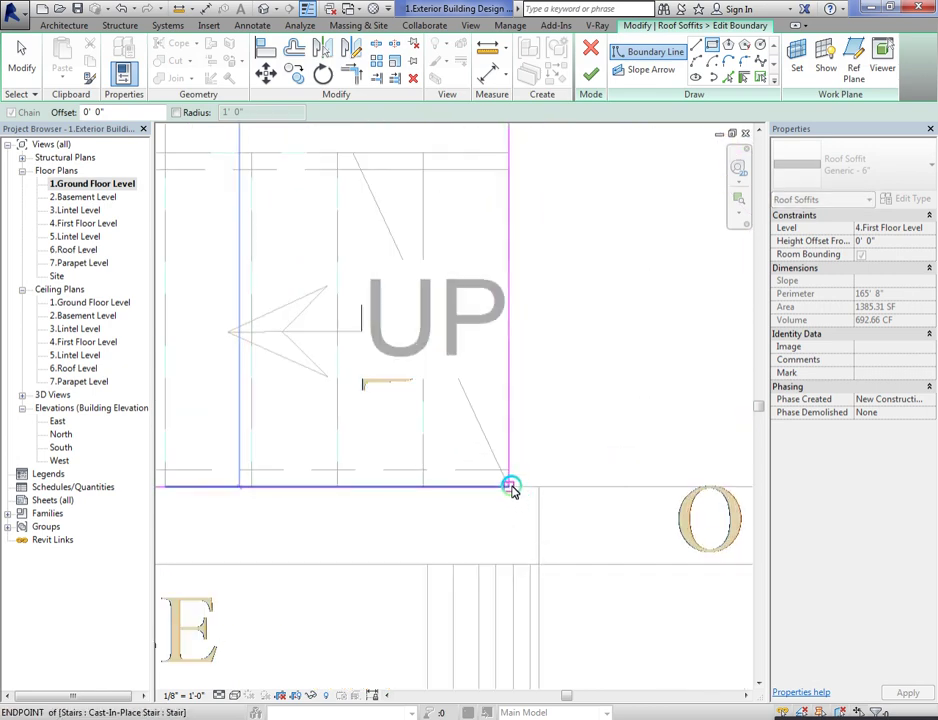
click(511, 489)
scroll(412, 488, down, 3)
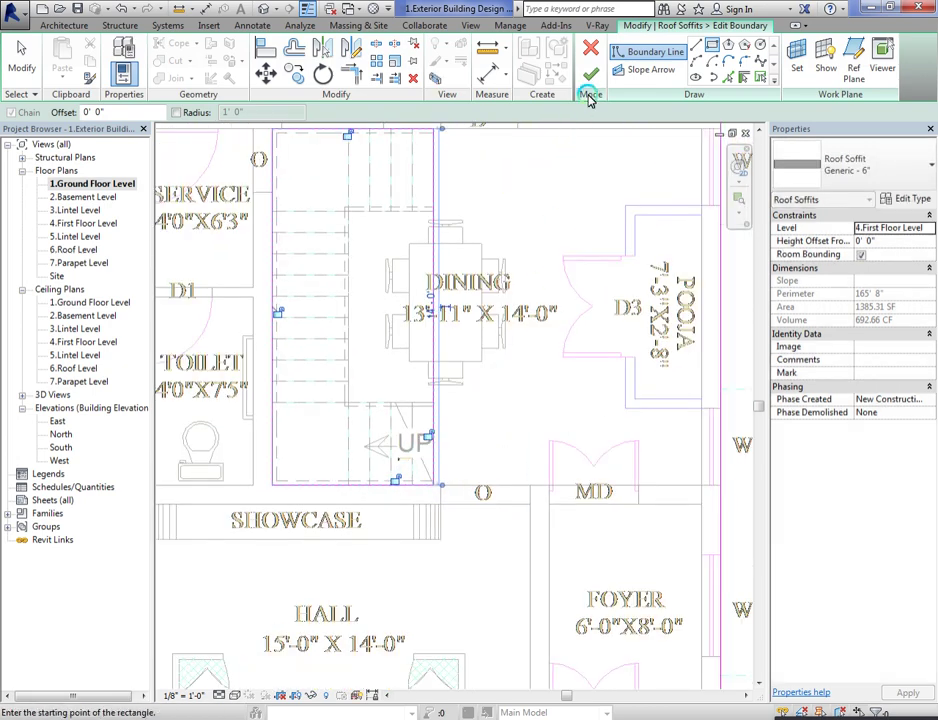
click(591, 77)
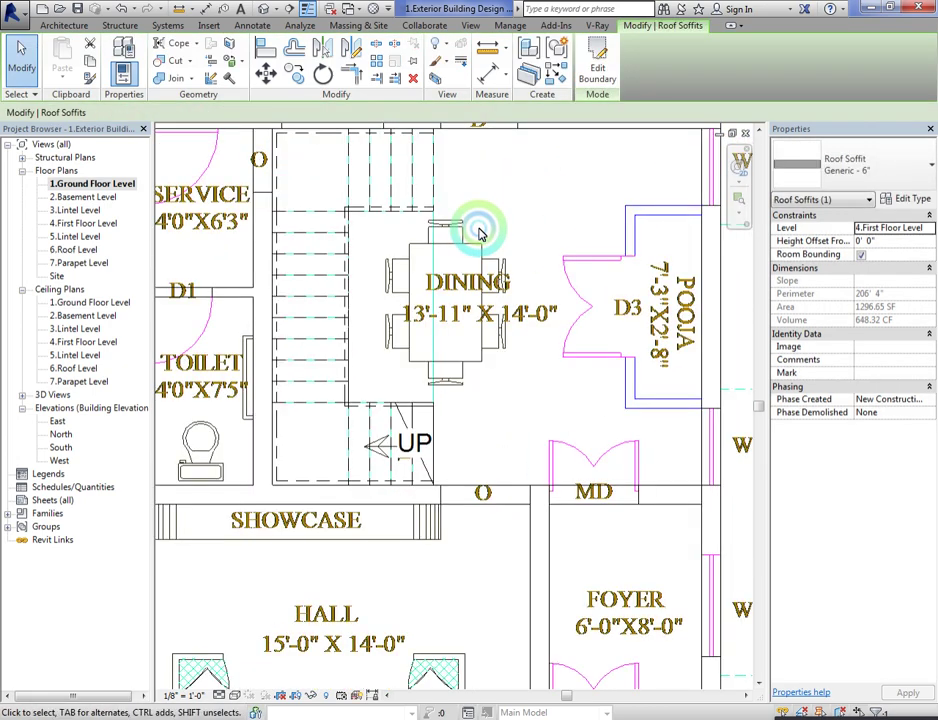
Step: Set the new stair's desired number of risers to 19 and finally to 18 in the 3D view, accepting the warnings
click(262, 12)
mouse_move(672, 228)
shift+middle_down()
mouse_move(607, 153)
mouse_move(693, 151)
mouse_move(204, 170)
mouse_move(245, 161)
shift+middle_up()
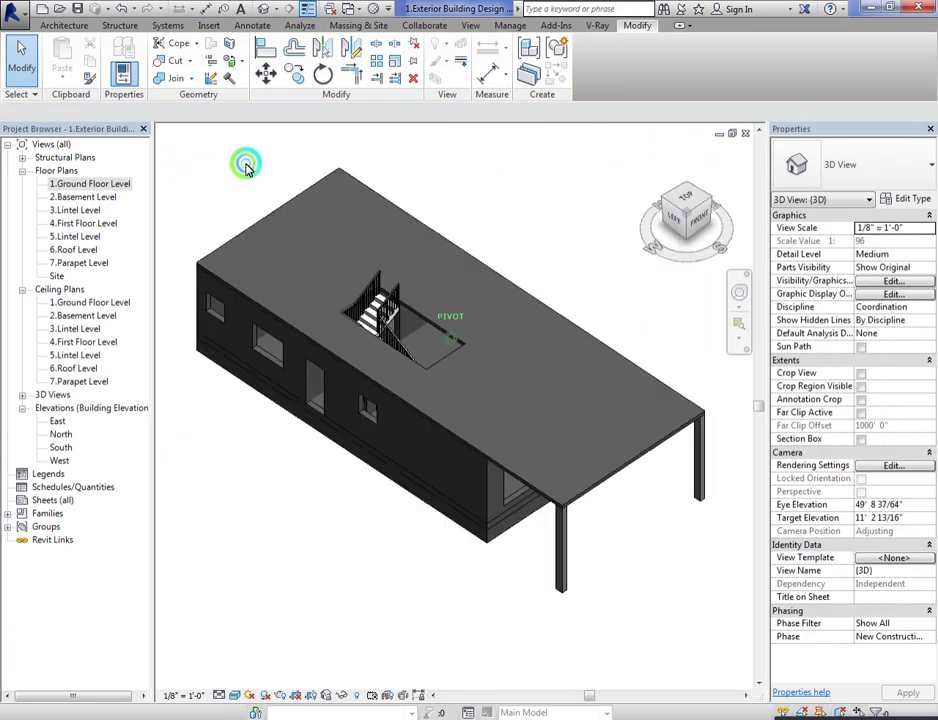
scroll(293, 278, up, 8)
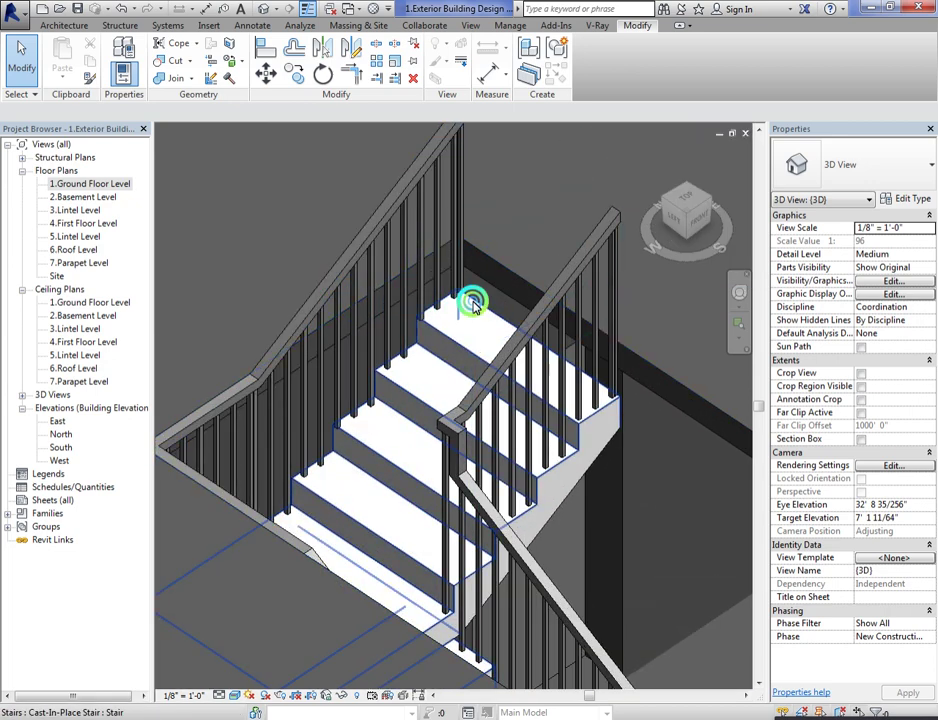
click(505, 303)
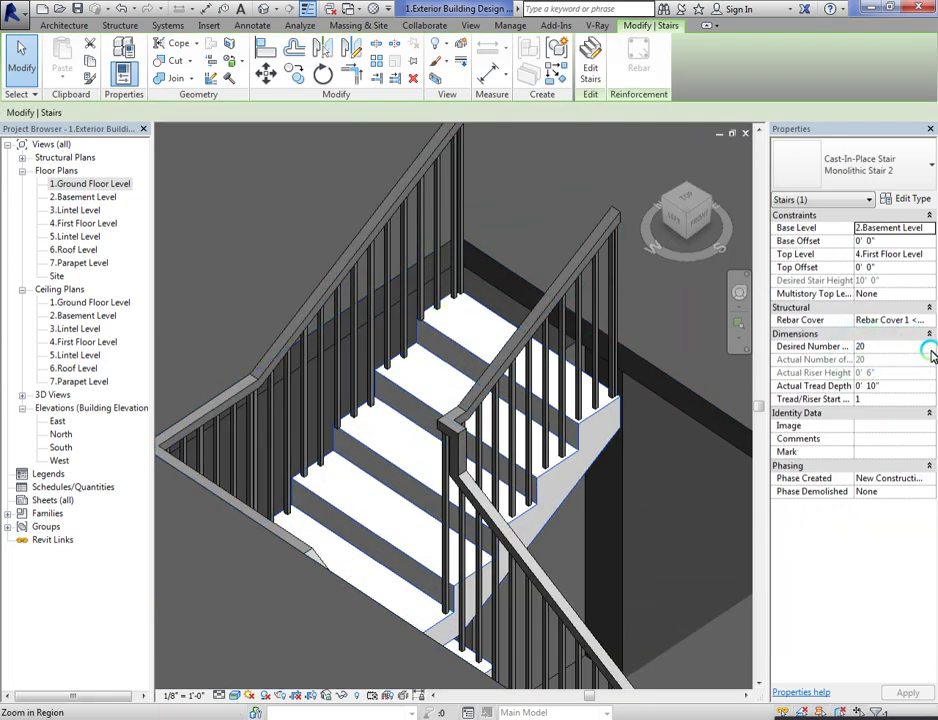
click(683, 291)
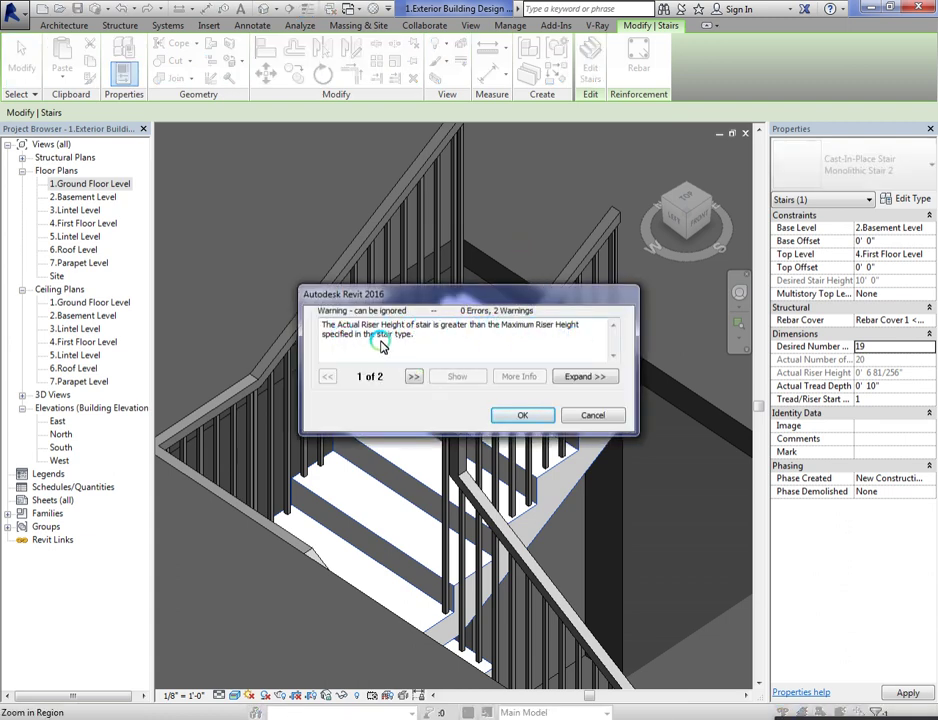
click(504, 413)
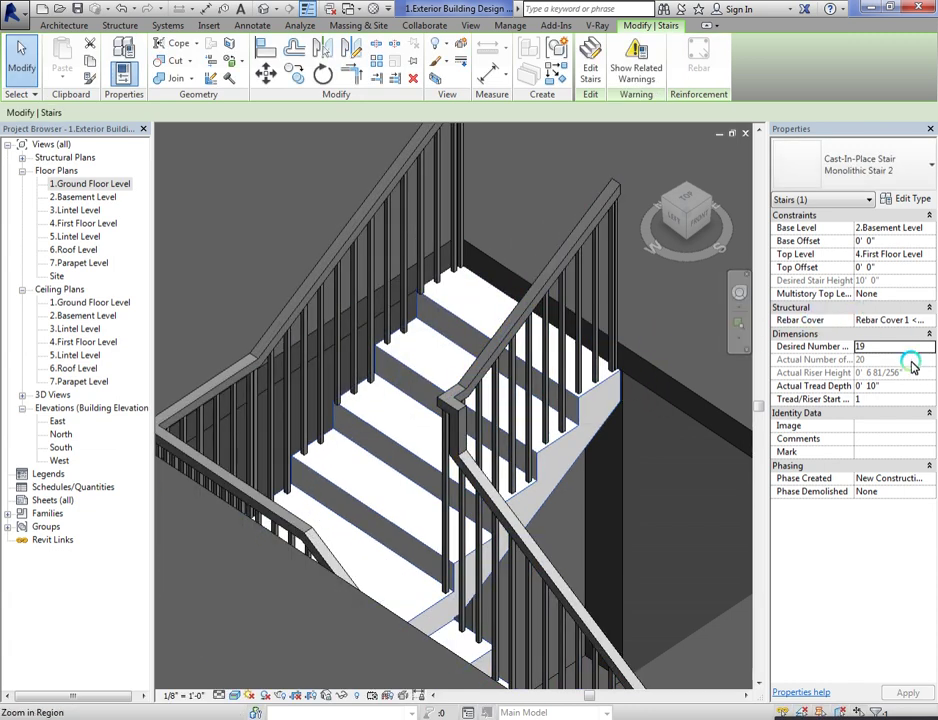
click(931, 350)
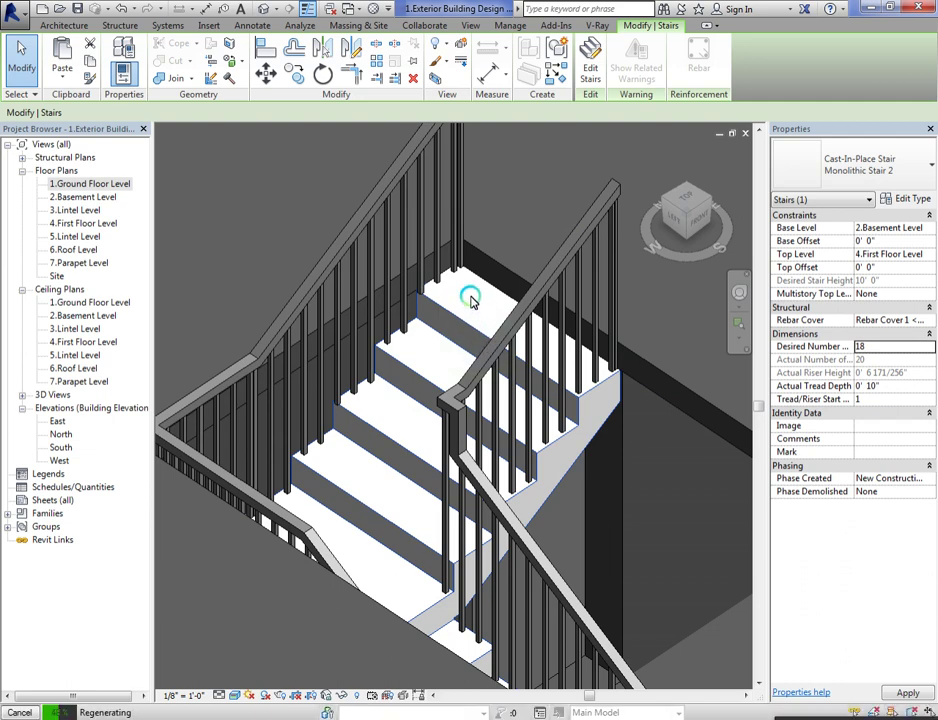
click(471, 300)
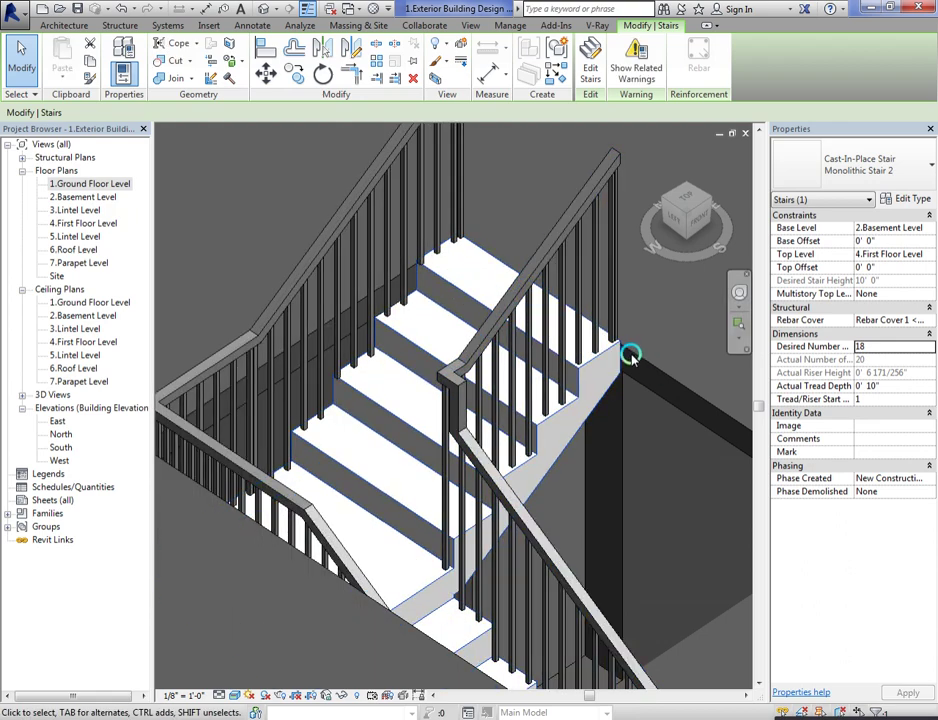
Step: Delete the outer railing along the wall side of the internal staircase
scroll(488, 339, down, 6)
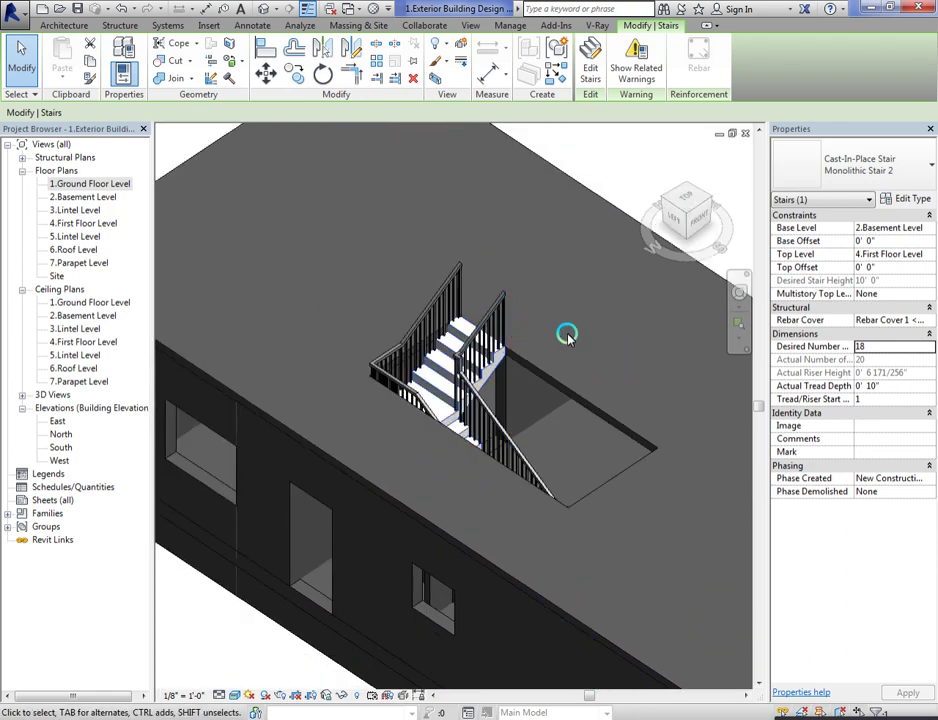
click(590, 343)
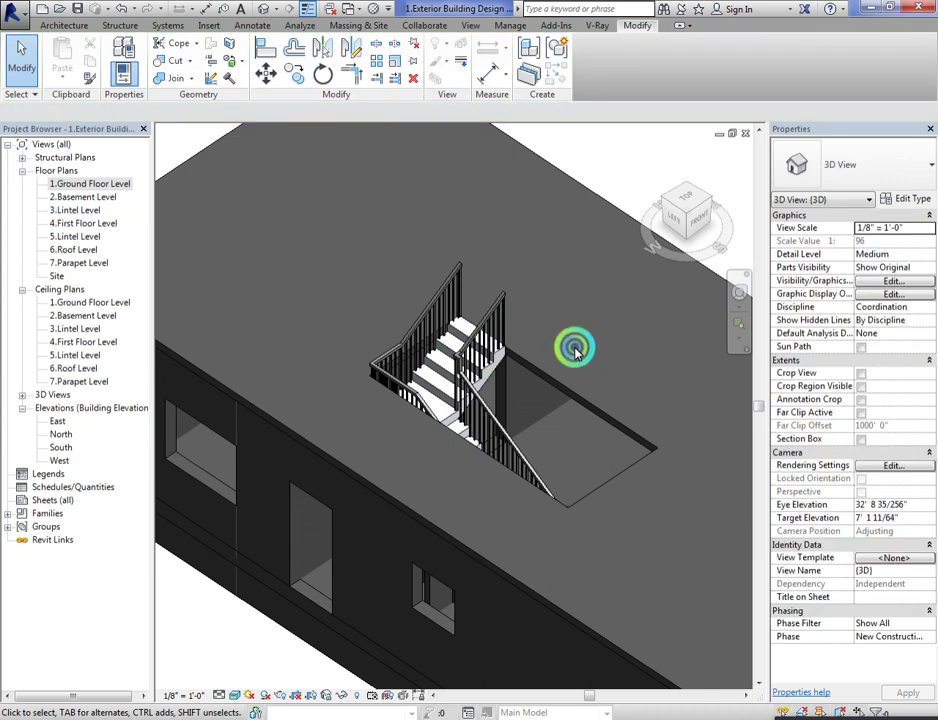
click(405, 336)
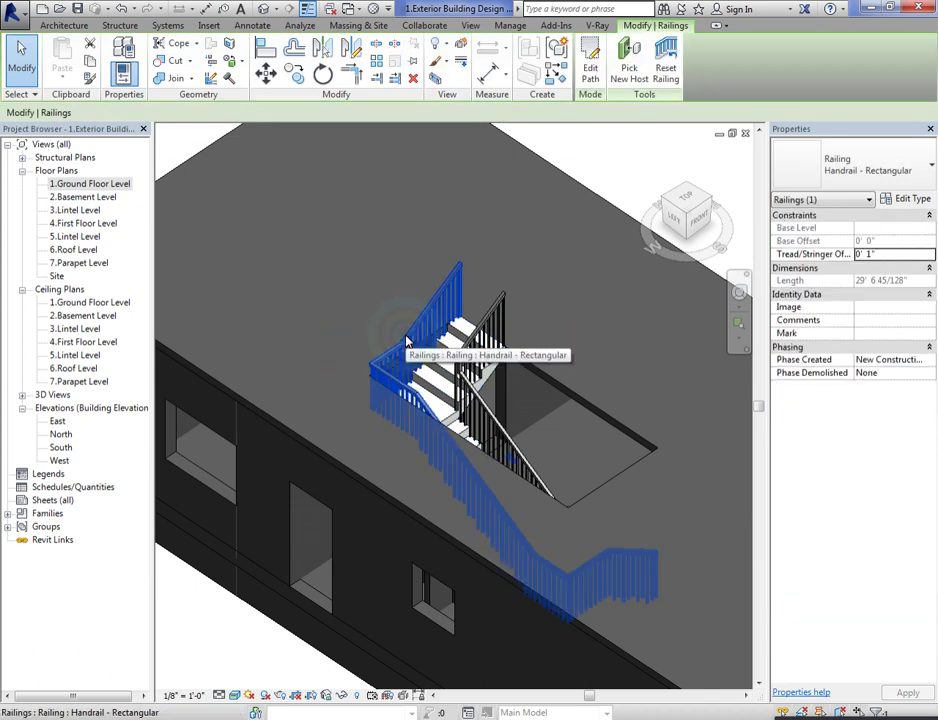
click(588, 311)
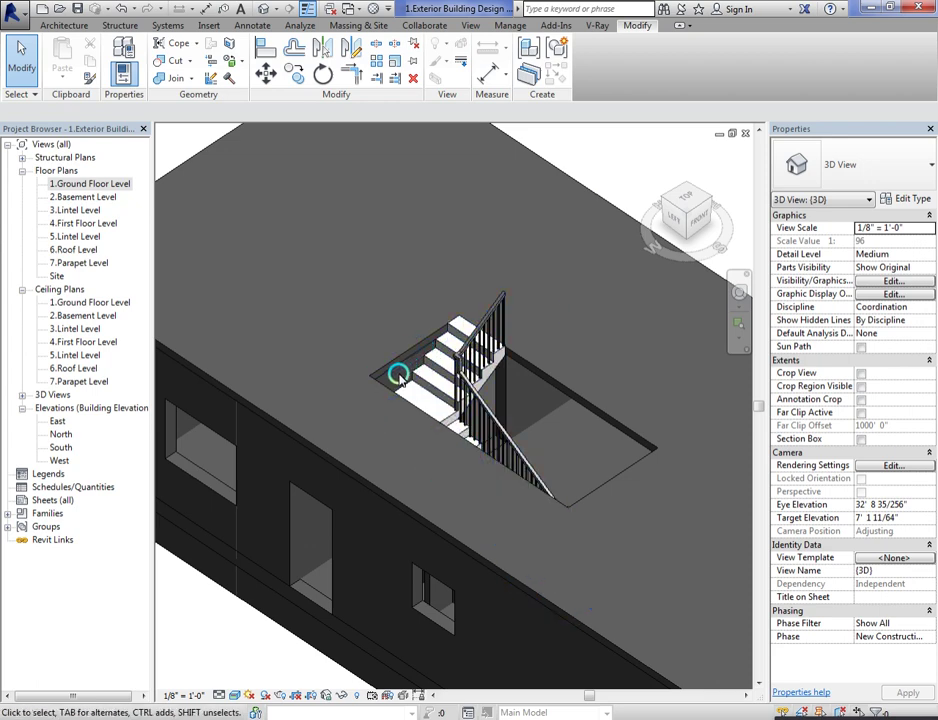
scroll(398, 374, up, 1)
scroll(422, 299, down, 2)
drag(678, 224, 703, 218)
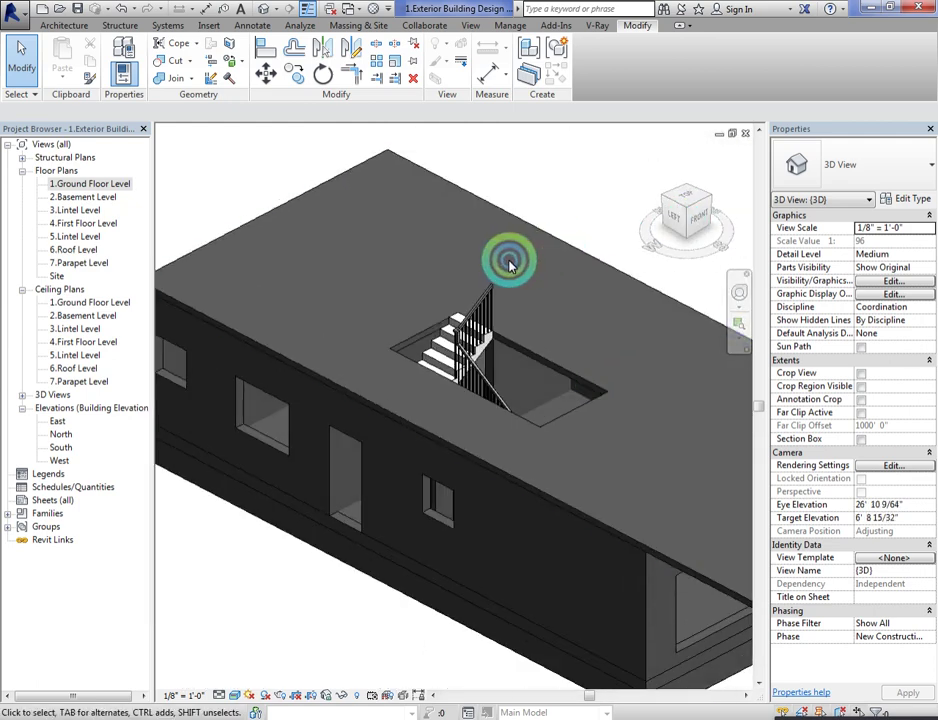
Step: Change the staircase's remaining inner railing to the Handrail - Pipe type and inspect it from the other side
click(481, 290)
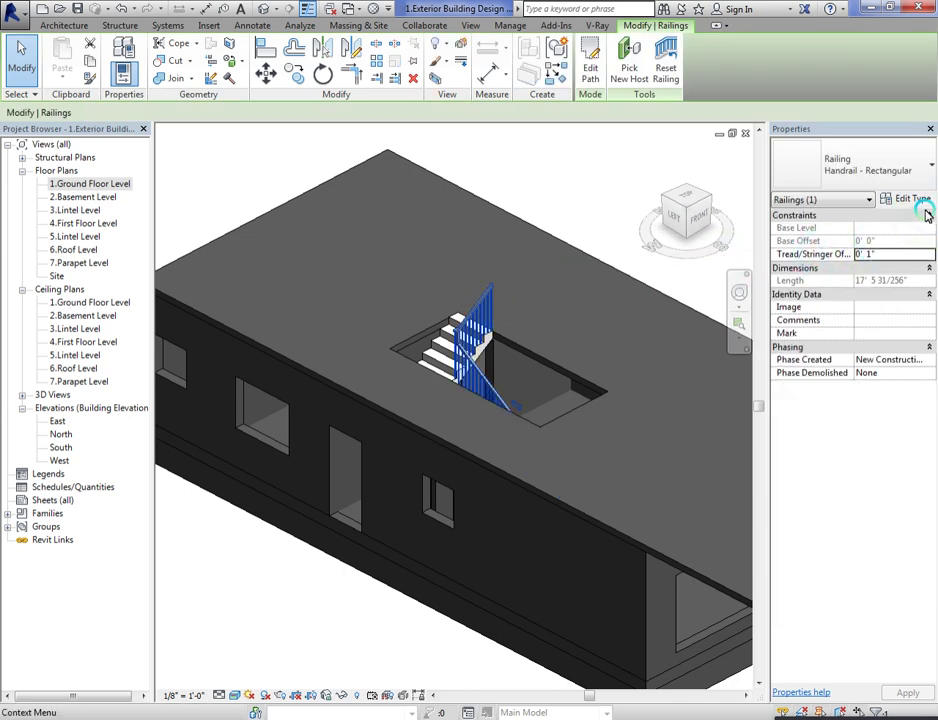
click(896, 165)
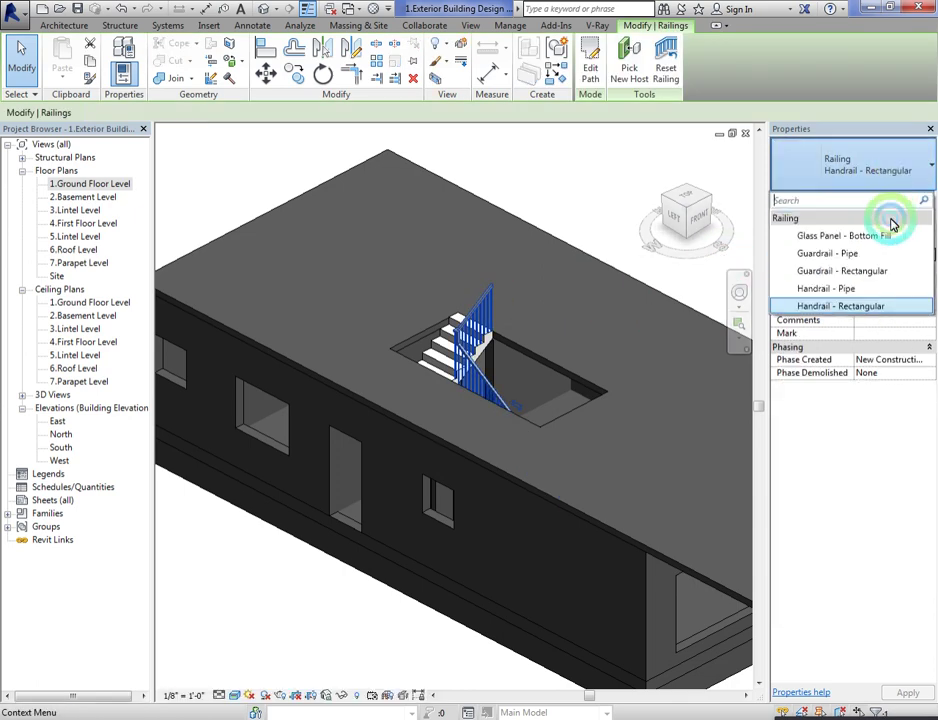
click(856, 290)
drag(677, 217, 612, 219)
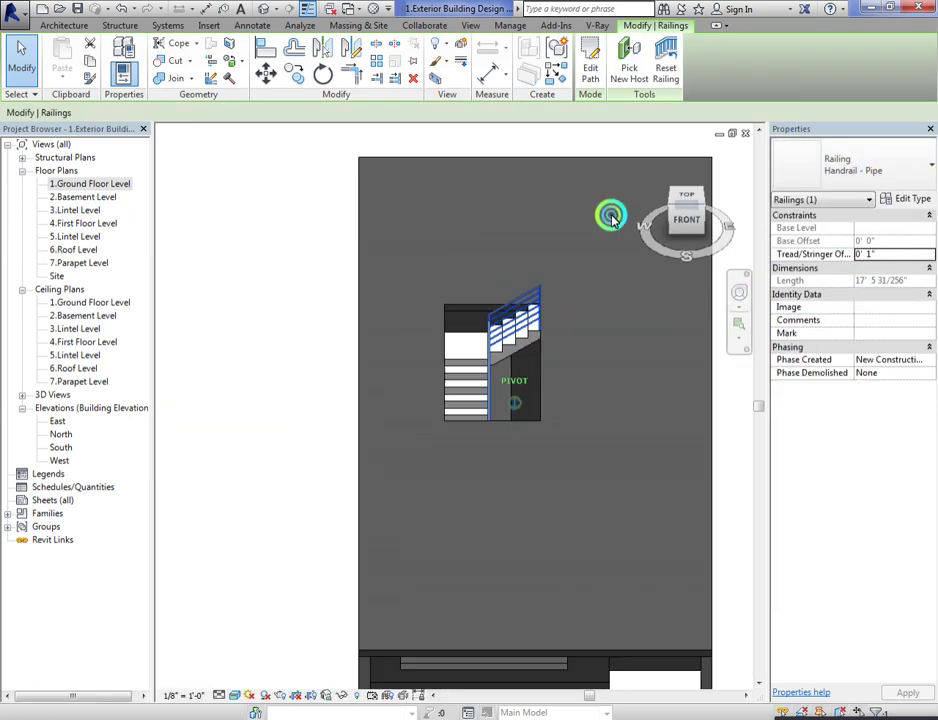
shift+middle_drag(613, 219, 565, 209)
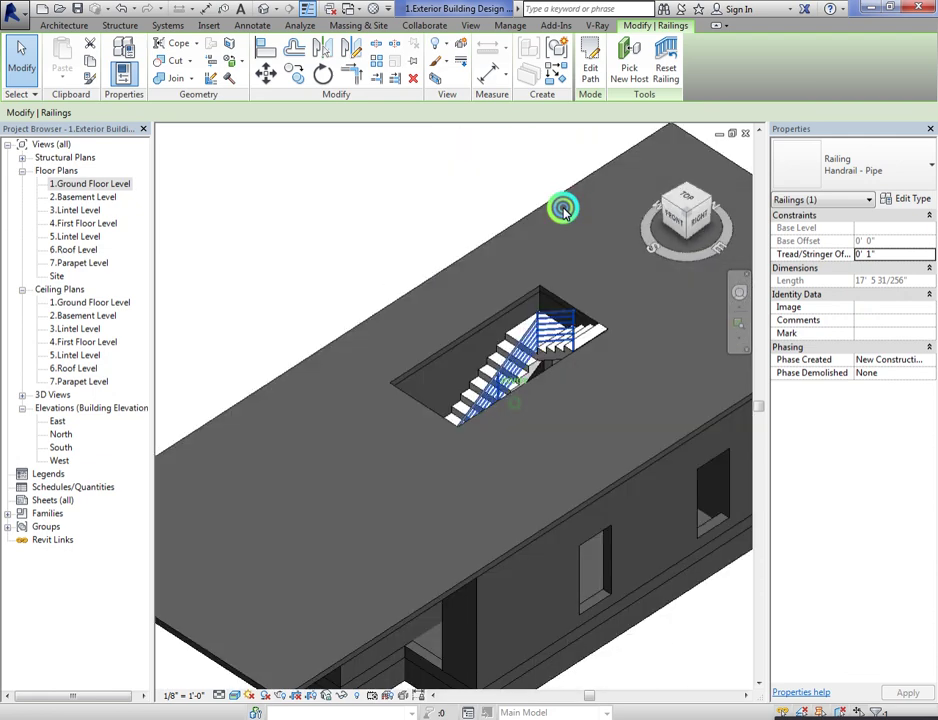
click(243, 230)
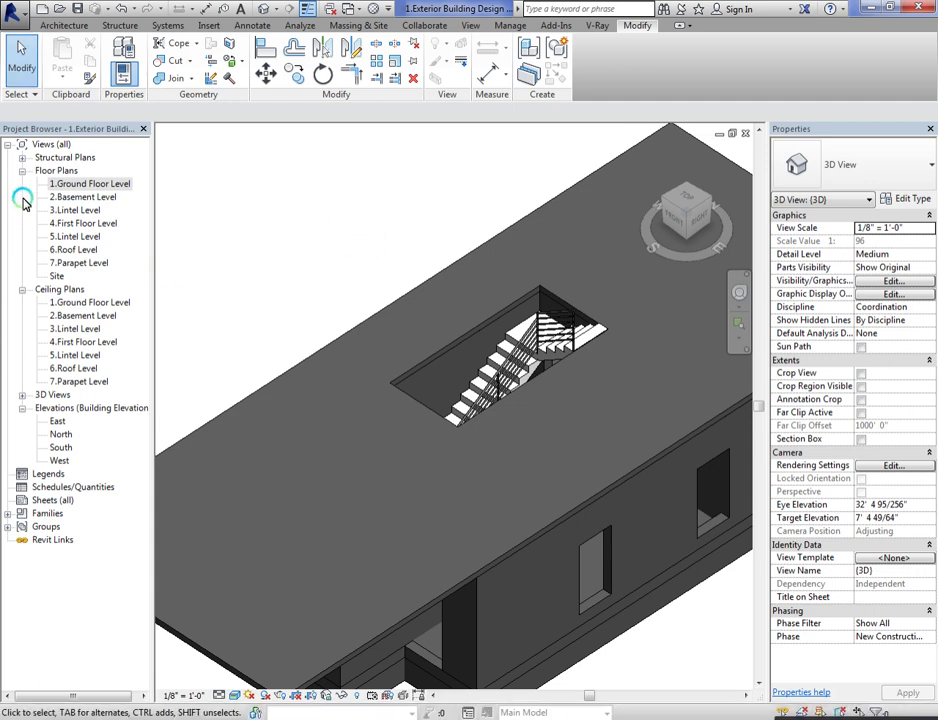
Step: View the 4.First Floor Level plan and return to the 1.Ground Floor Level plan
double_click(97, 226)
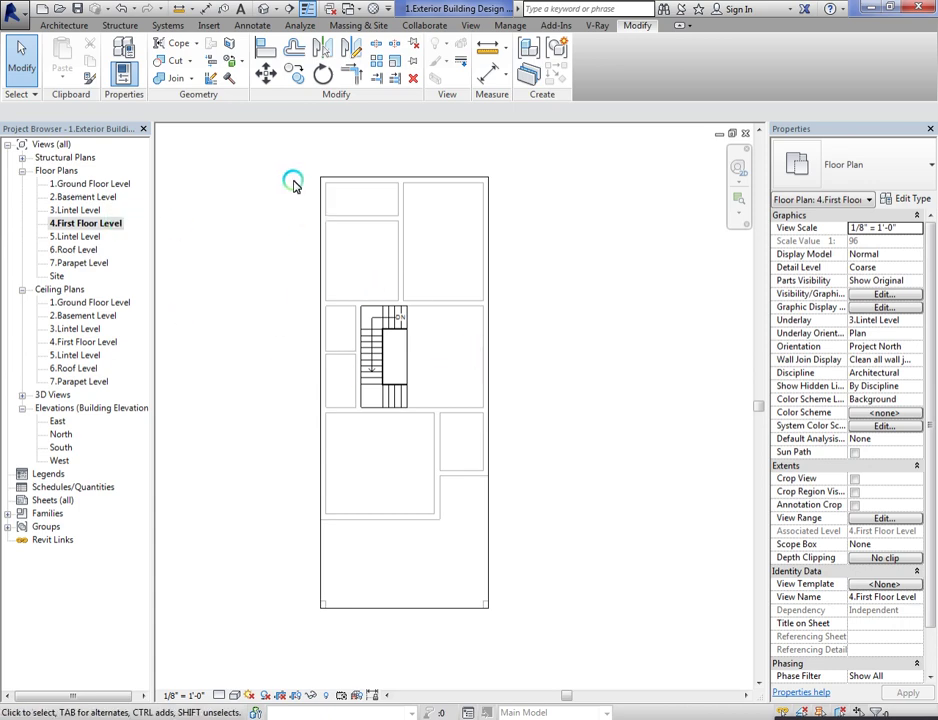
double_click(96, 183)
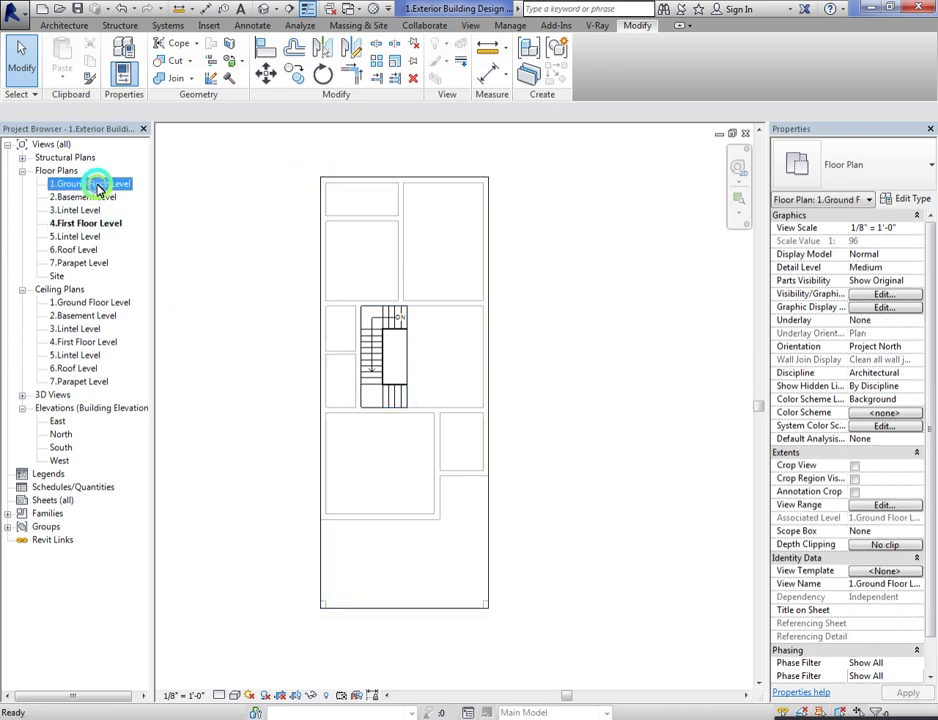
scroll(428, 333, down, 2)
scroll(428, 333, down, 5)
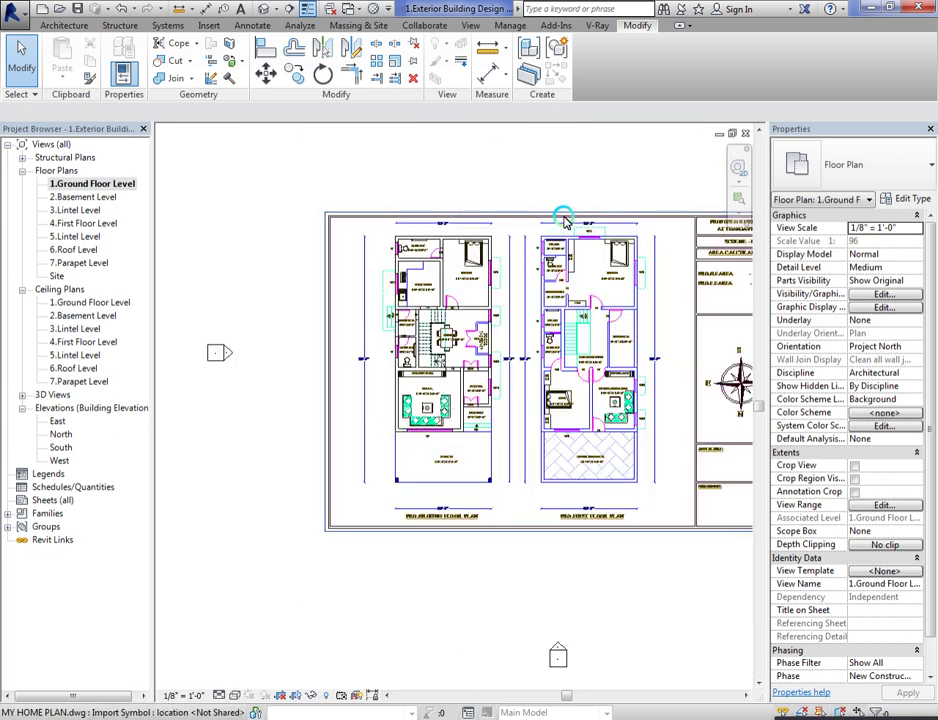
Step: Move the imported MY HOME PLAN.dwg so its first-floor plan's upper-left outer corner lands on the modelled walls' upper-left corner
click(561, 217)
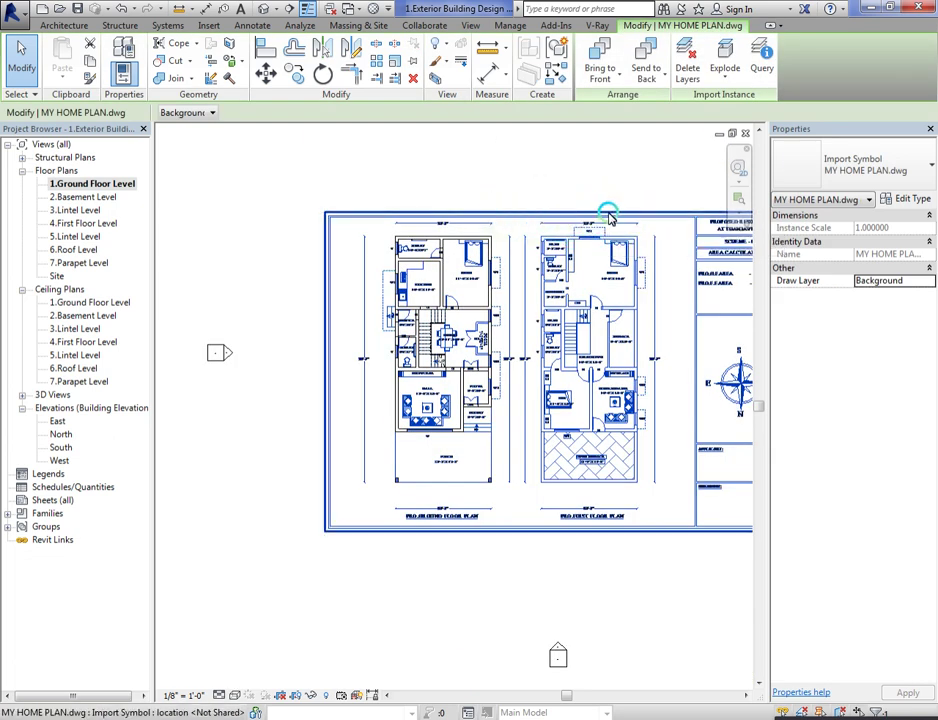
click(266, 75)
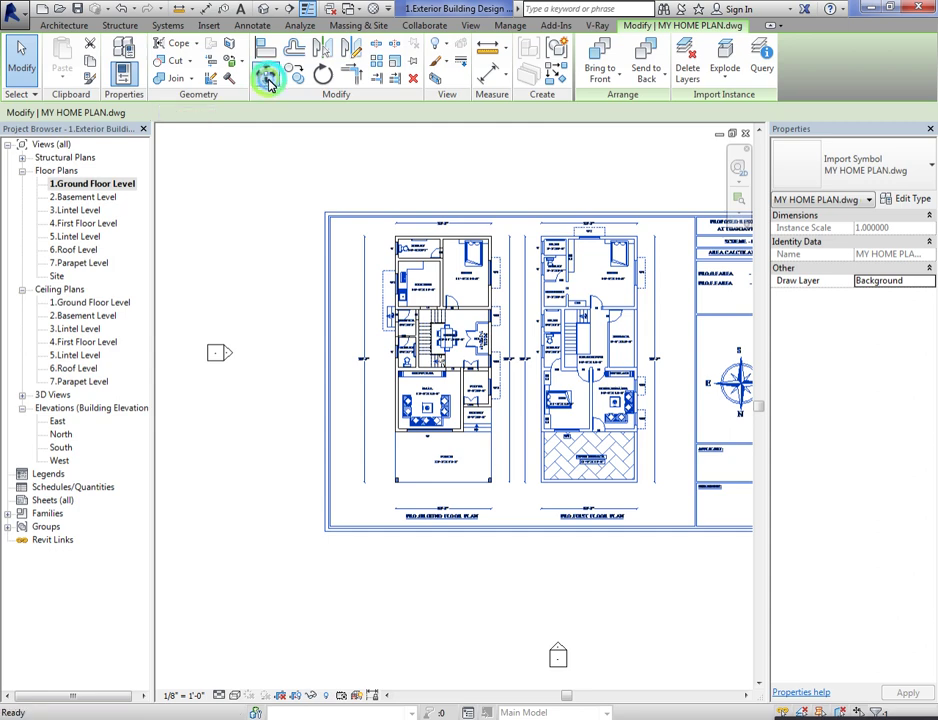
scroll(519, 234, up, 5)
scroll(640, 276, down, 2)
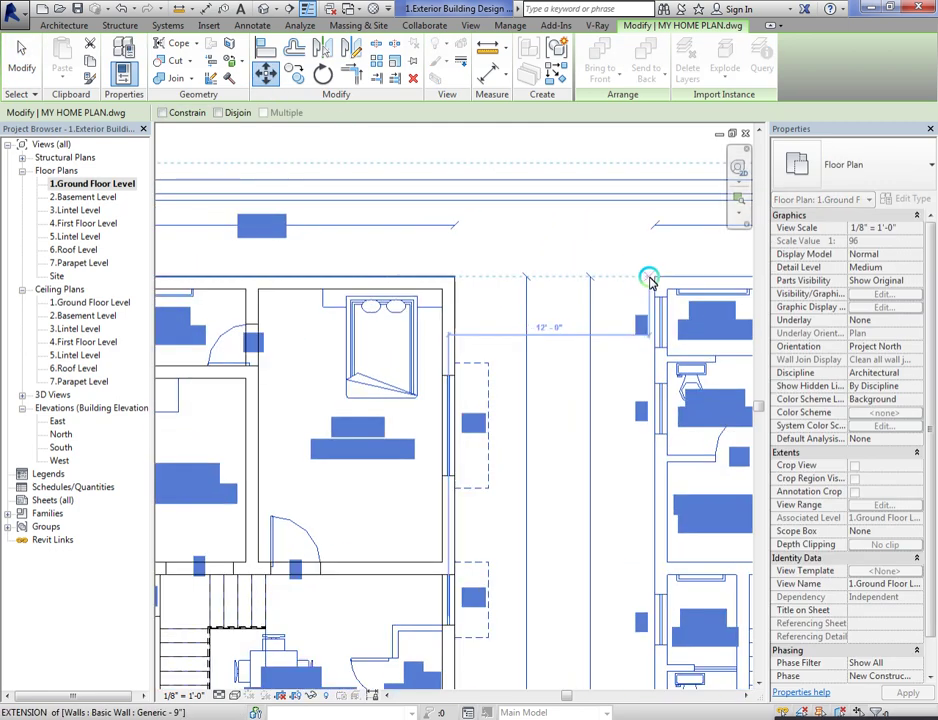
scroll(652, 278, up, 3)
click(653, 277)
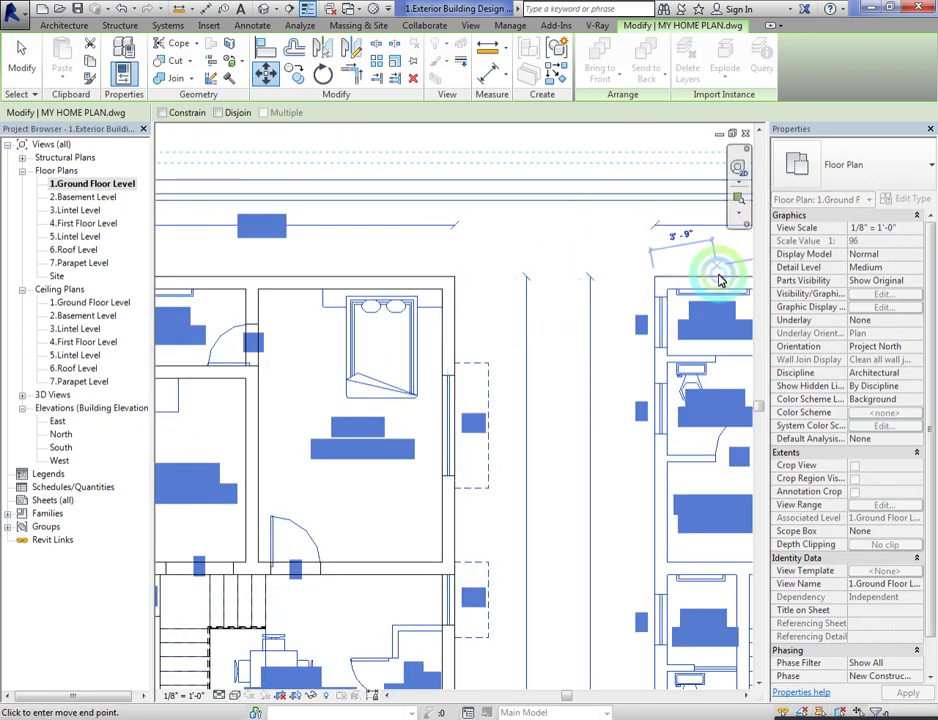
scroll(712, 268, down, 3)
scroll(322, 268, up, 3)
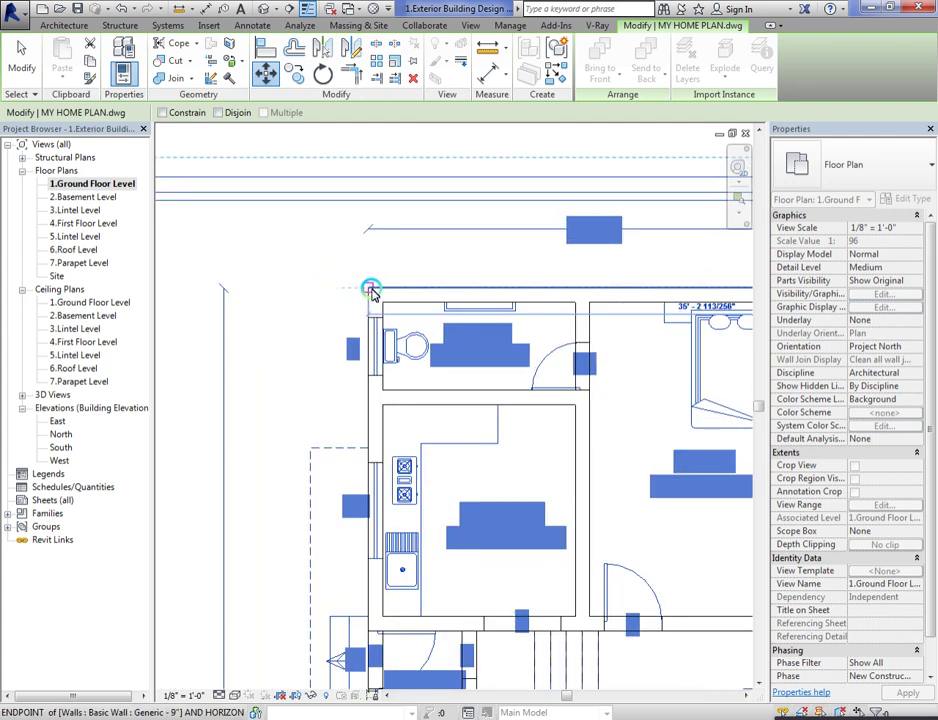
click(371, 290)
scroll(342, 260, down, 1)
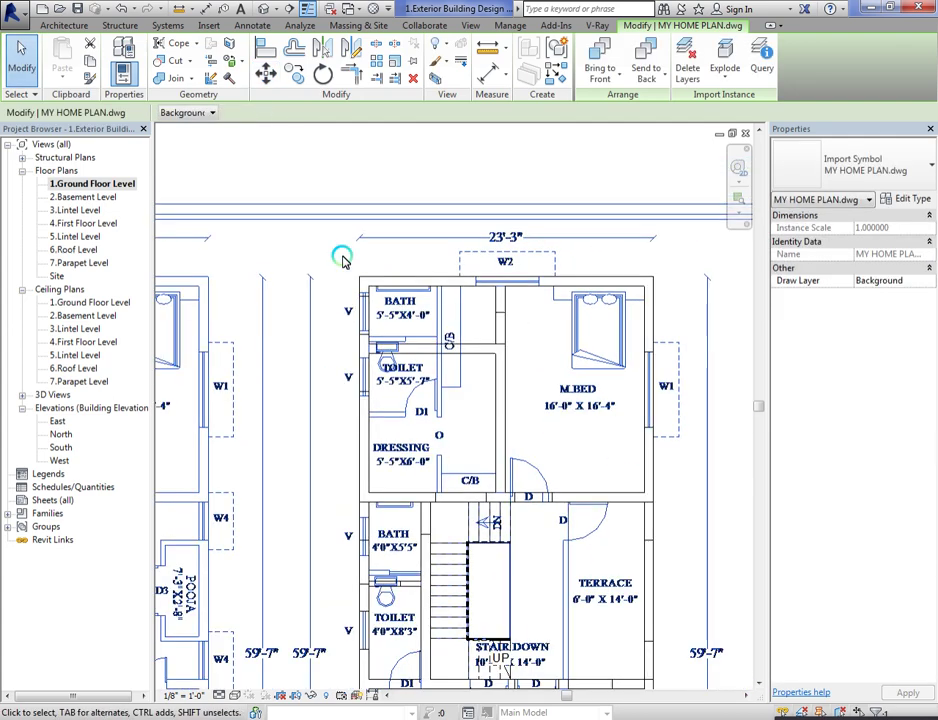
scroll(472, 230, down, 5)
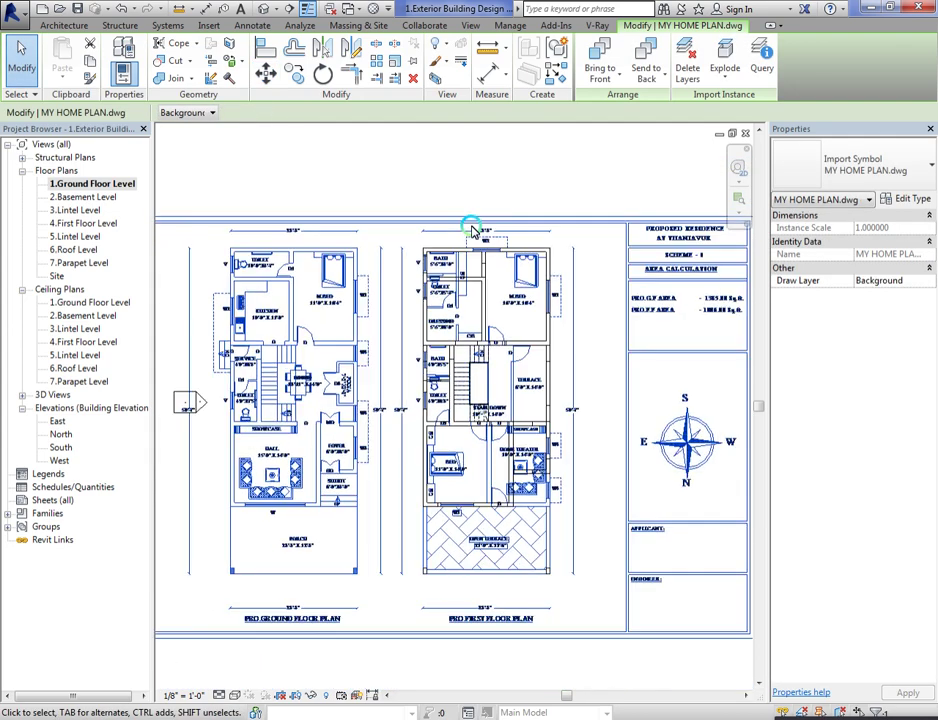
click(395, 193)
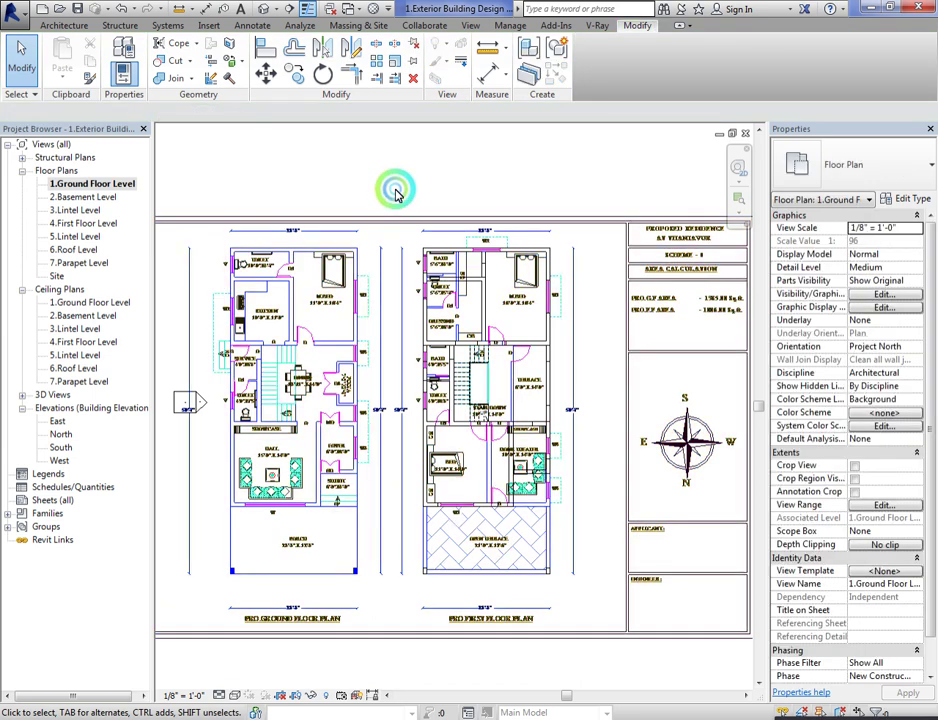
Step: Temporarily hide the modelled building elements that overlap the imported first-floor plan, leaving the drawing shown
scroll(395, 193, down, 1)
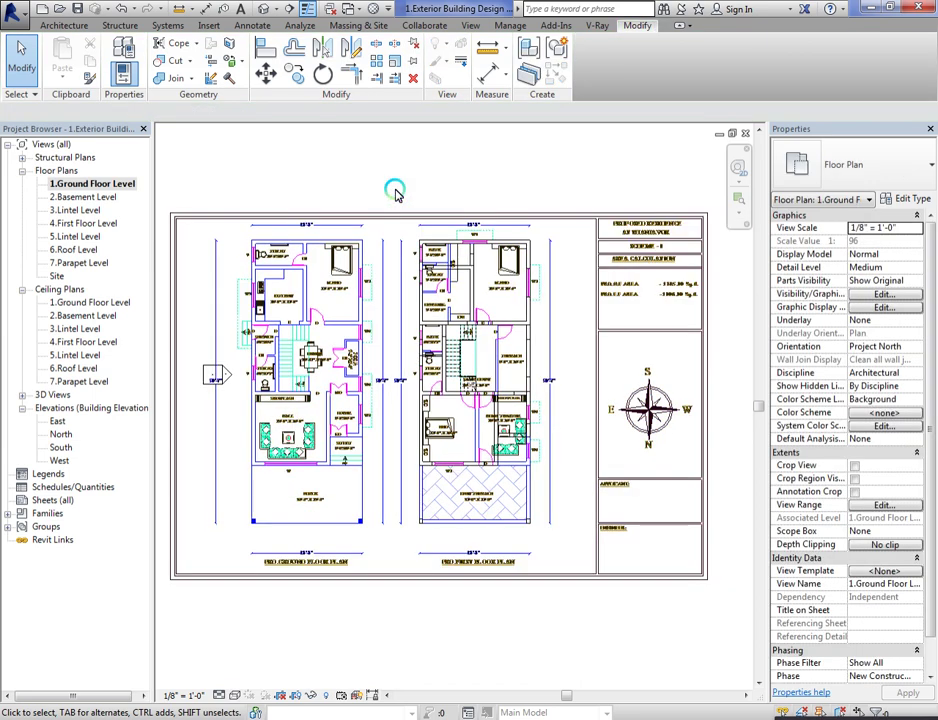
drag(371, 156, 598, 661)
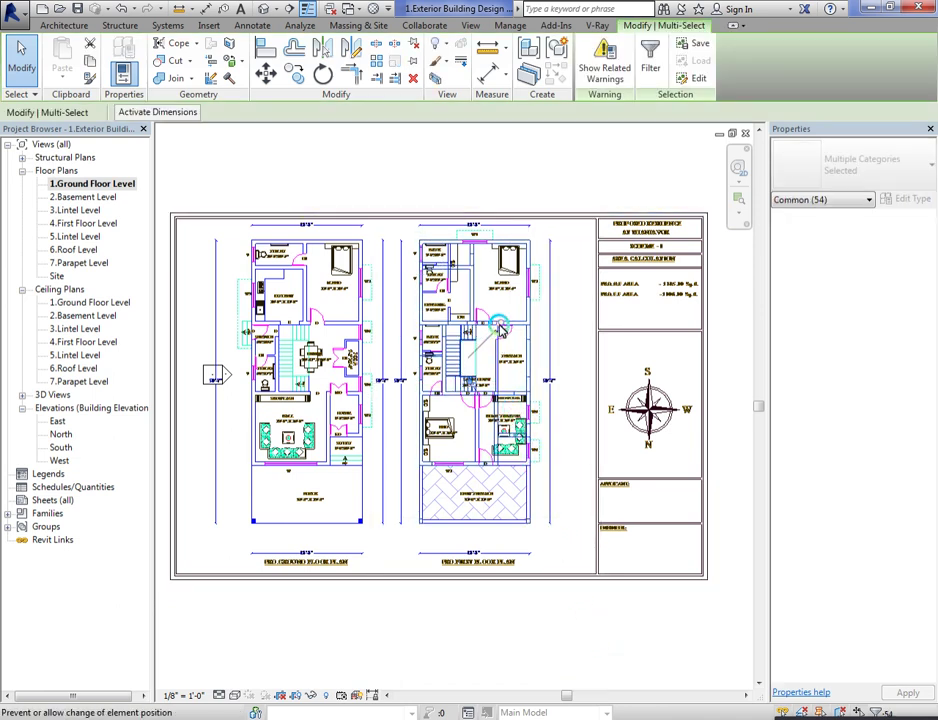
click(412, 49)
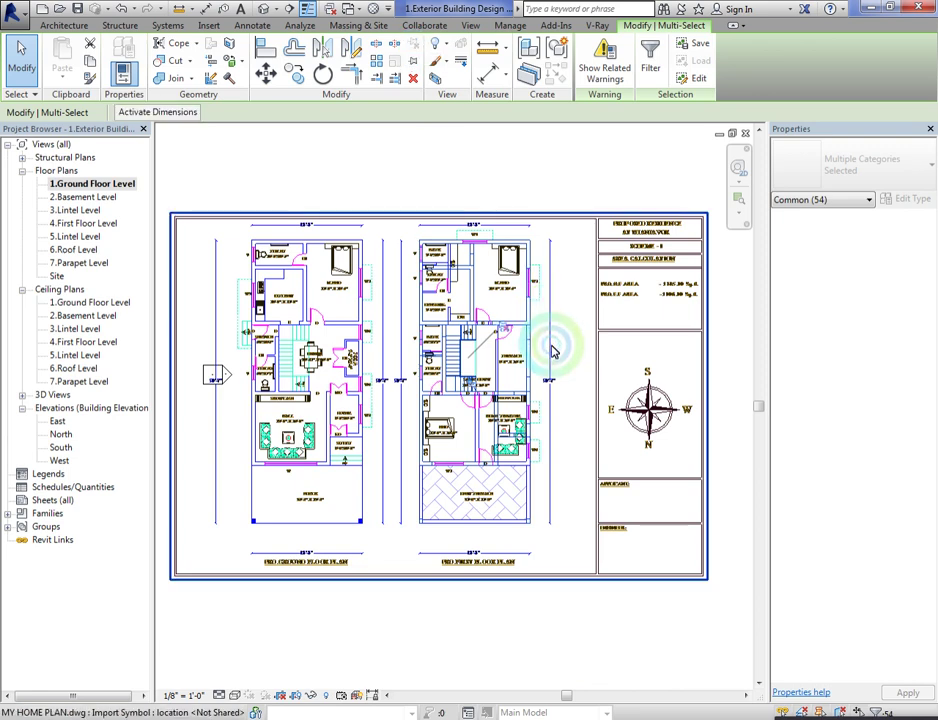
click(305, 698)
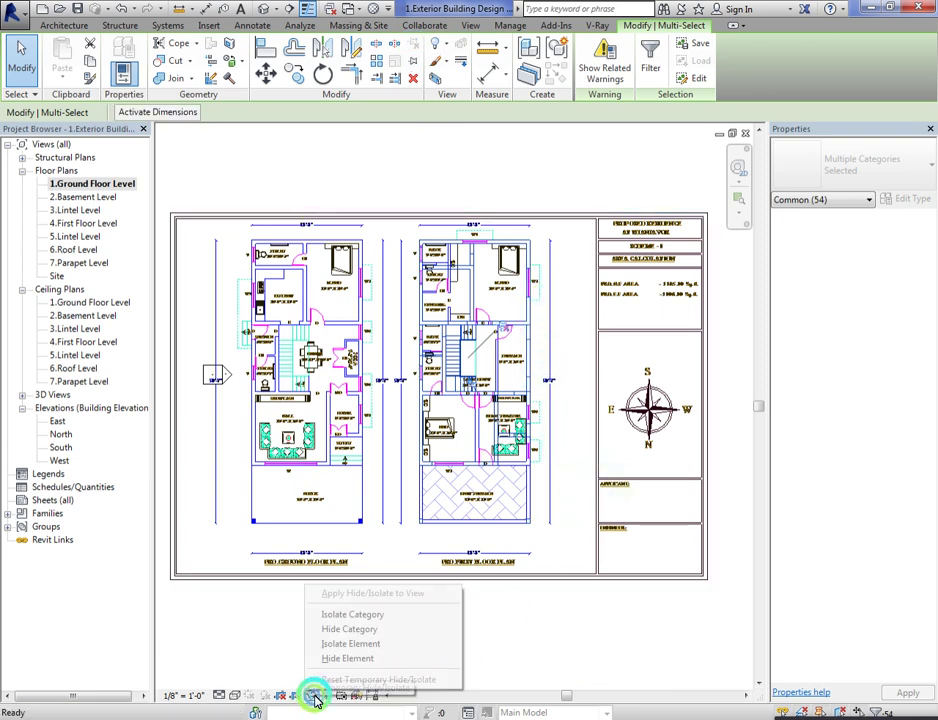
click(350, 661)
click(566, 341)
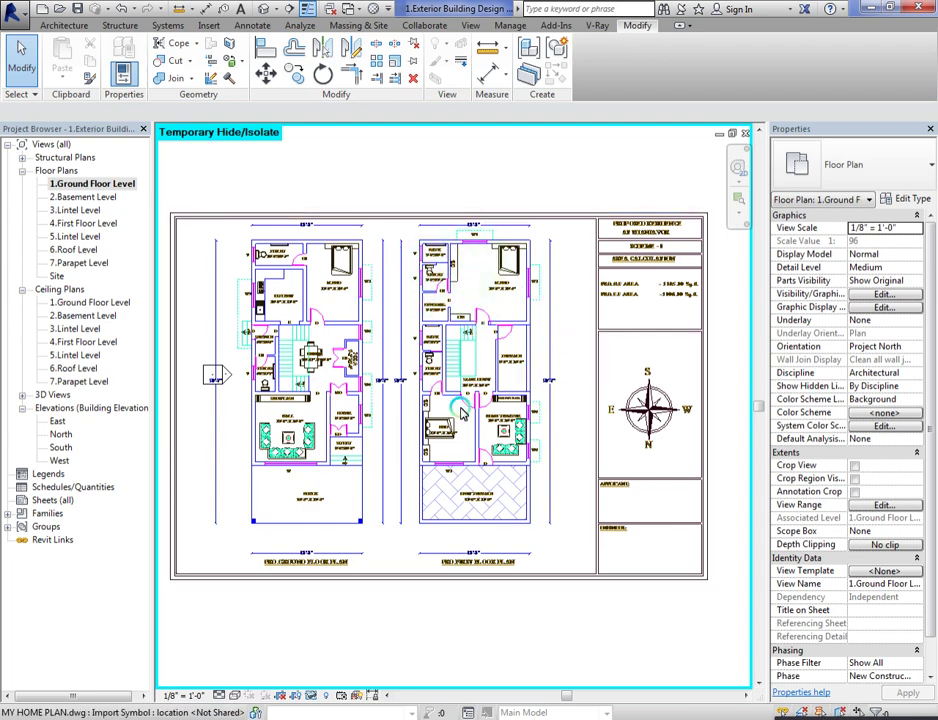
Step: Set up a new wall with its base constraint at 4.First Floor Level and its top constraint up to 6.Roof Level
scroll(562, 355, up, 1)
scroll(457, 340, up, 1)
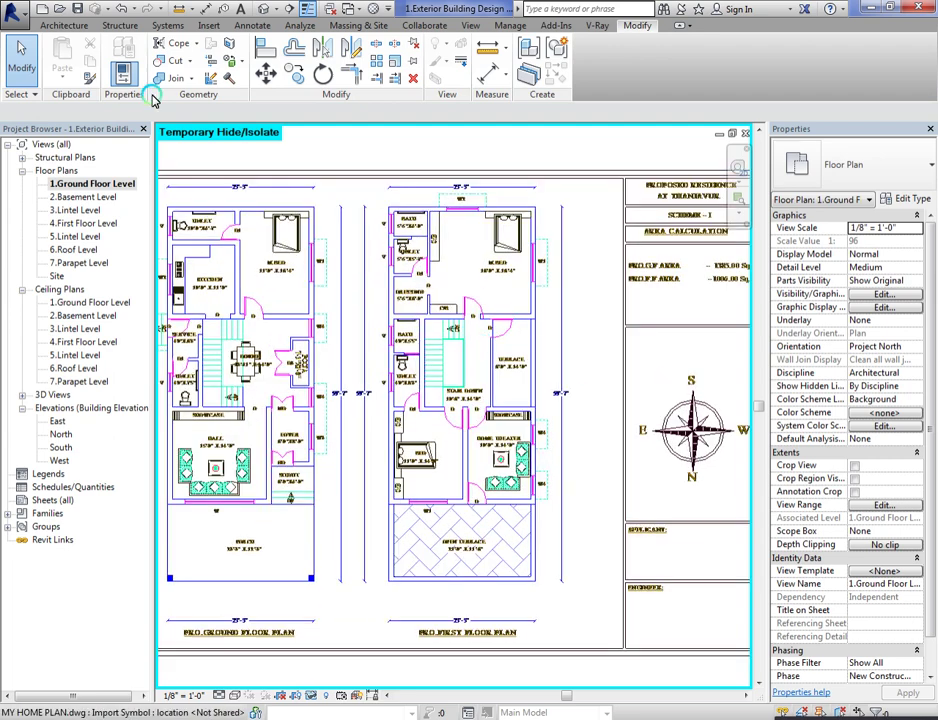
click(86, 30)
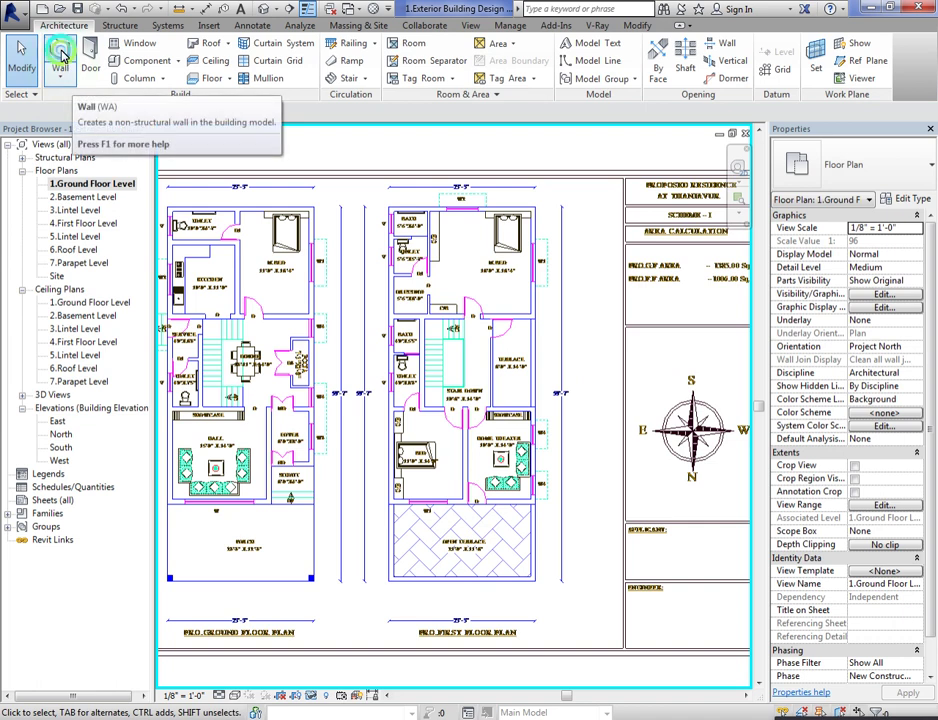
click(61, 52)
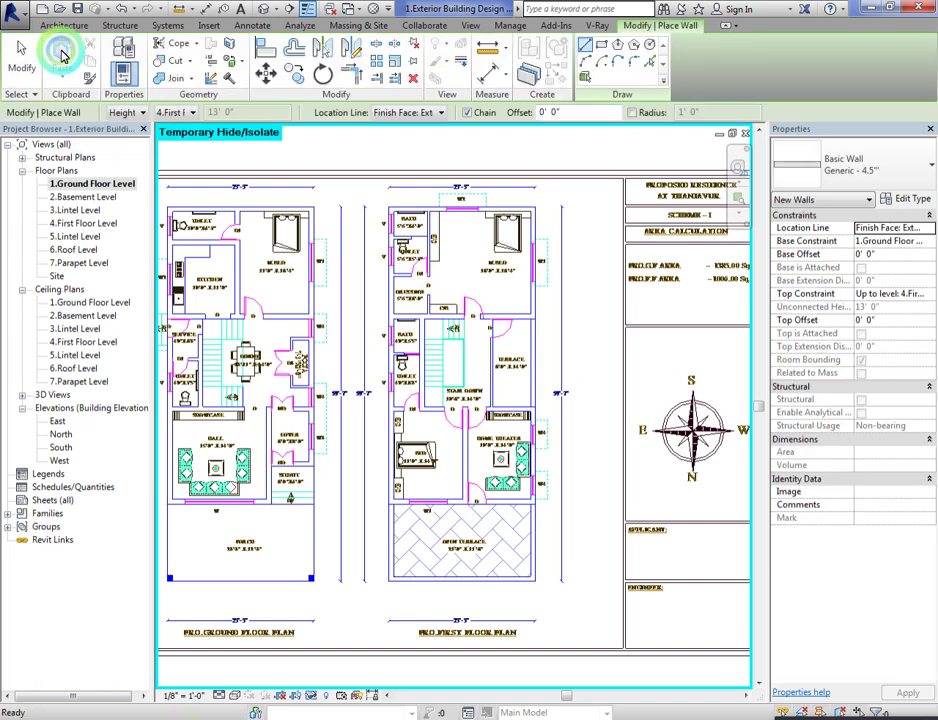
click(930, 242)
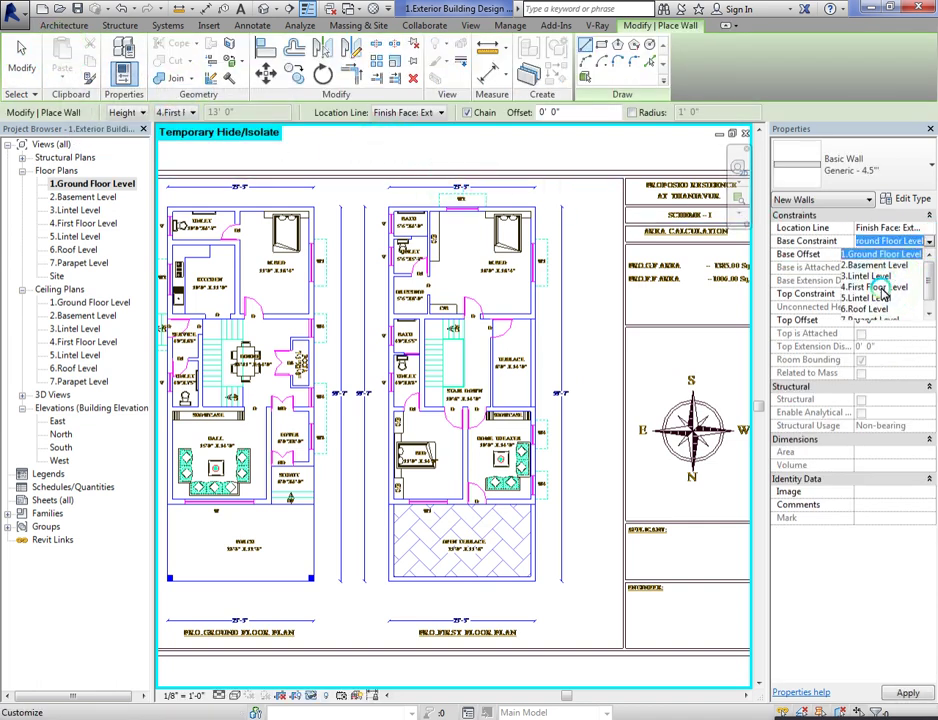
click(880, 288)
click(926, 295)
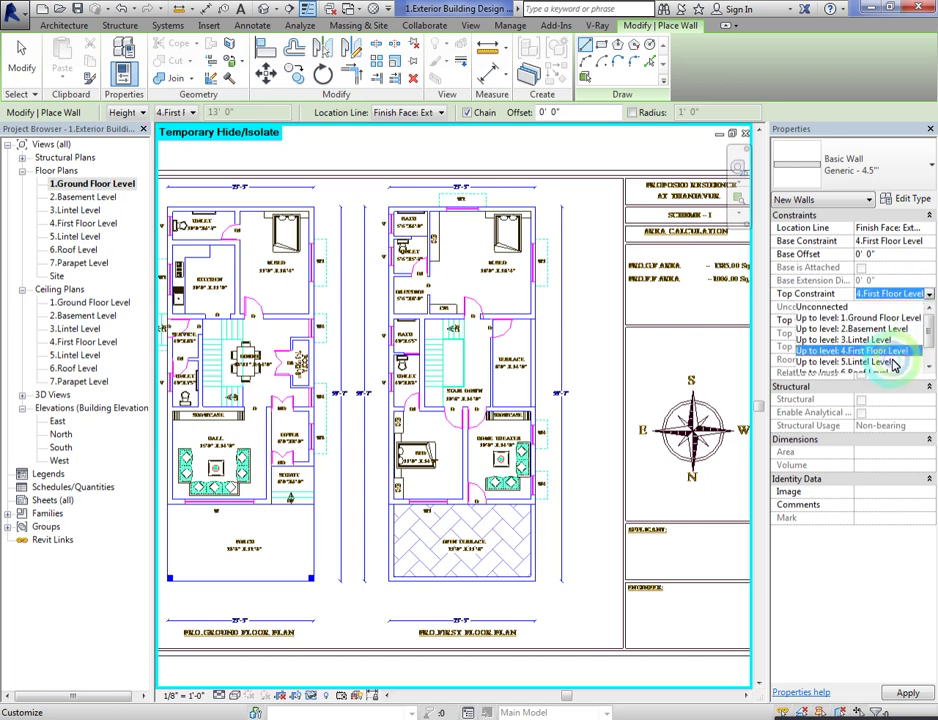
scroll(884, 373, down, 1)
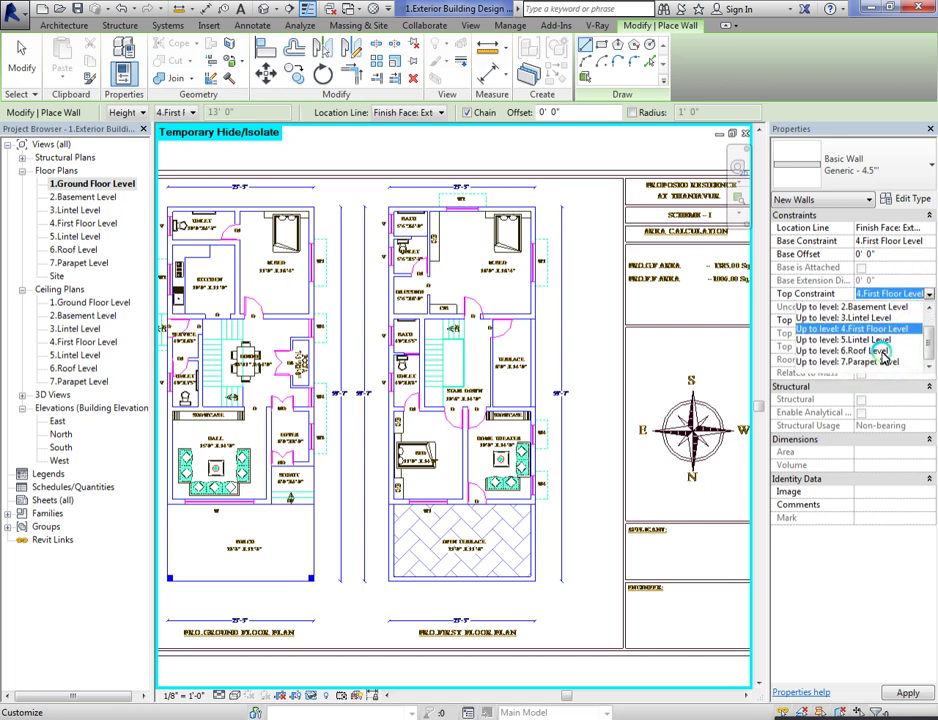
click(880, 351)
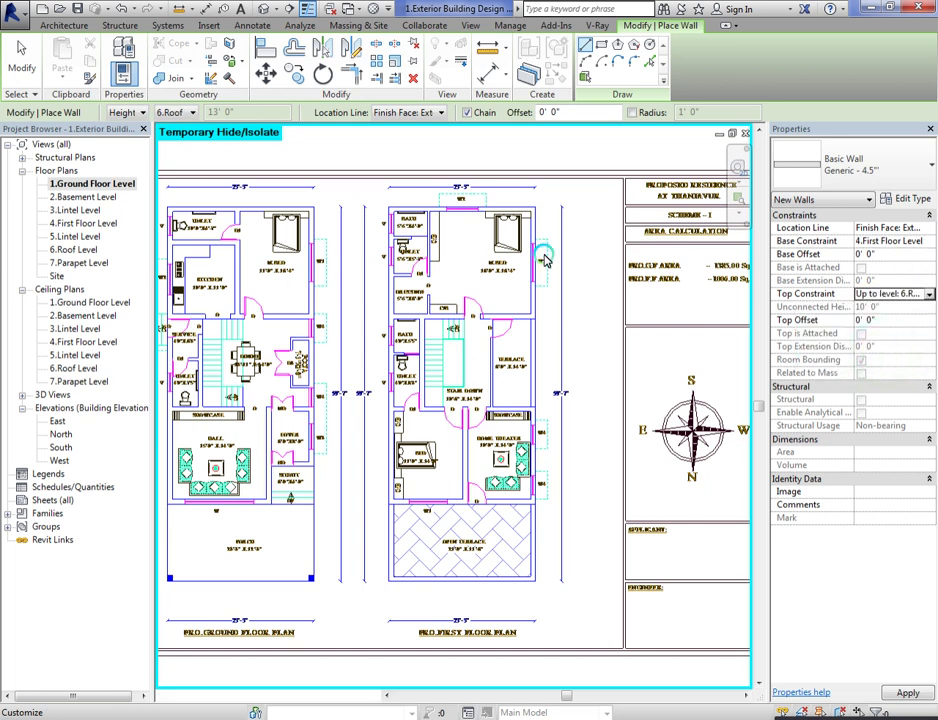
Step: Draw the first-floor rear wall along the plan's 23'-3" outer edge, from the corner beside BATH to the corner beyond M.BED
scroll(392, 203, up, 5)
click(395, 203)
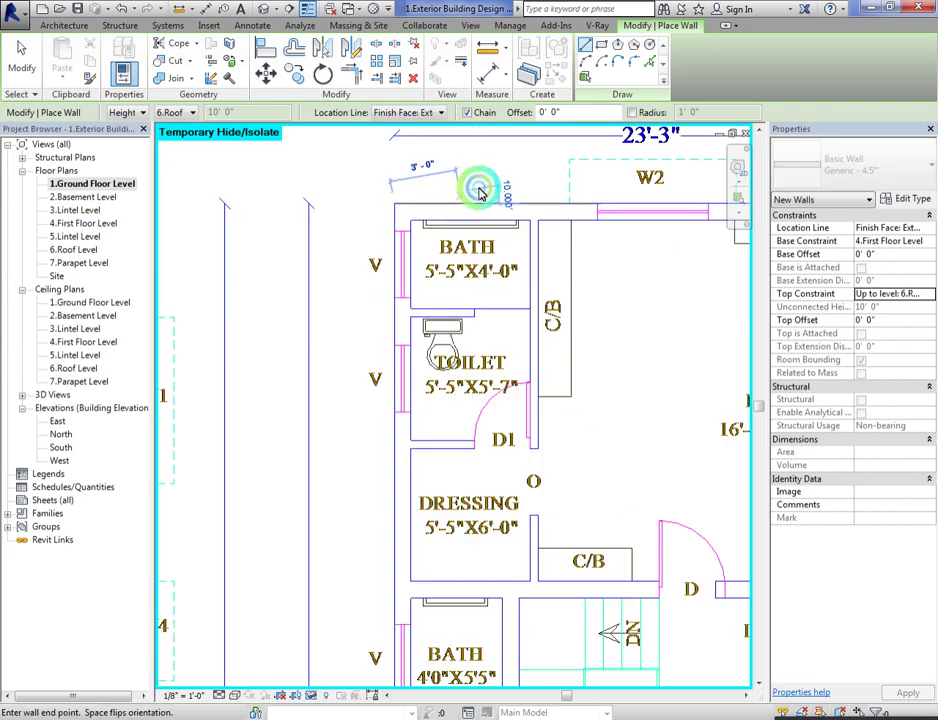
scroll(485, 192, down, 3)
scroll(466, 203, down, 1)
scroll(466, 203, down, 1)
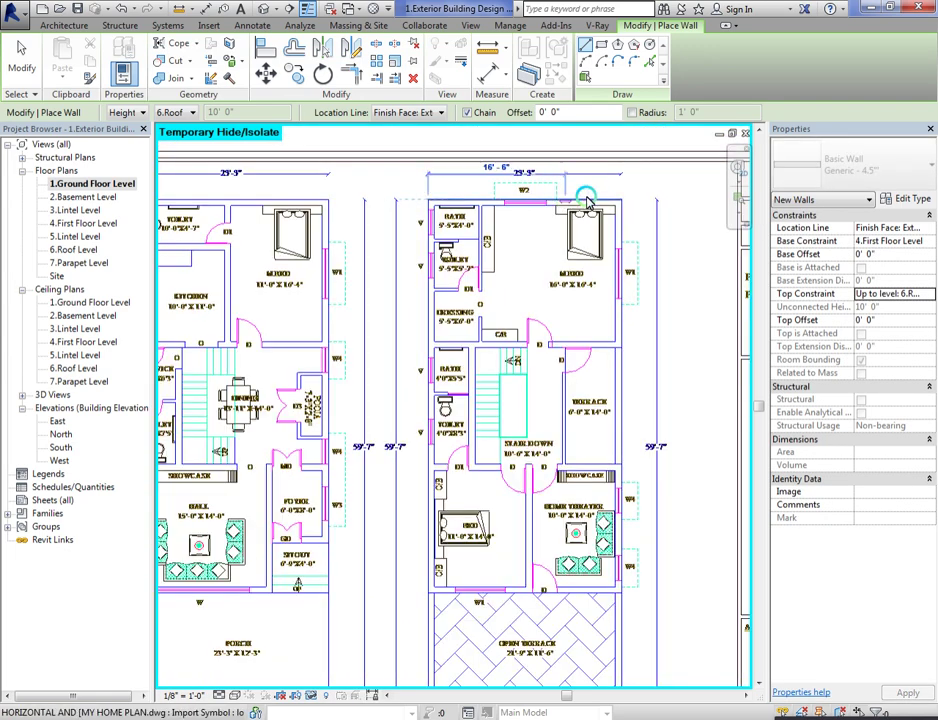
click(619, 199)
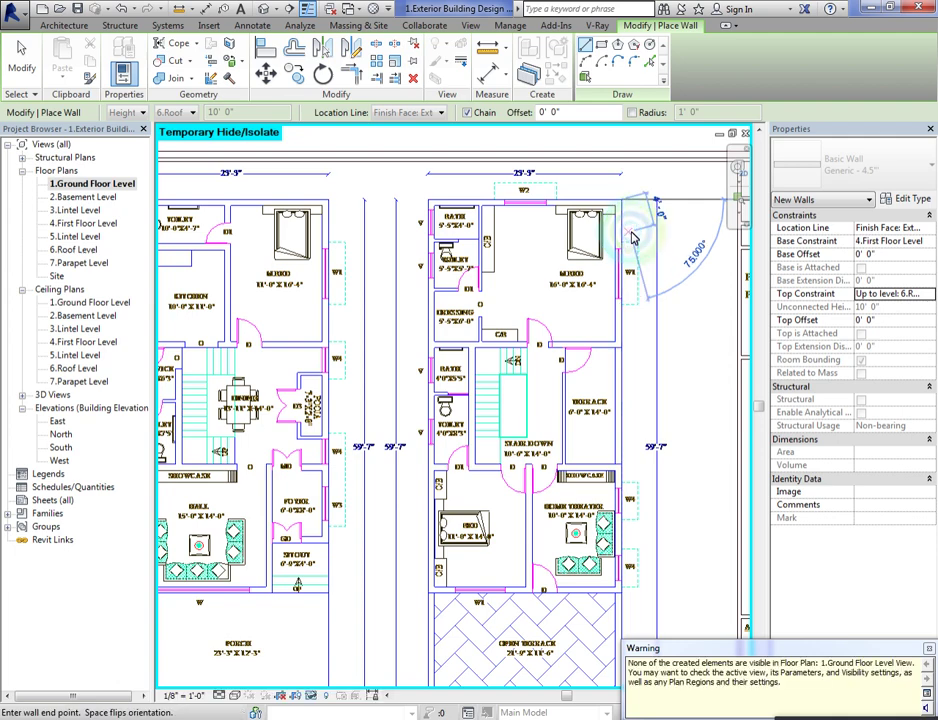
Step: In the 3D view, set the new rear wall's base offset and top offset to 0' 6"
click(198, 8)
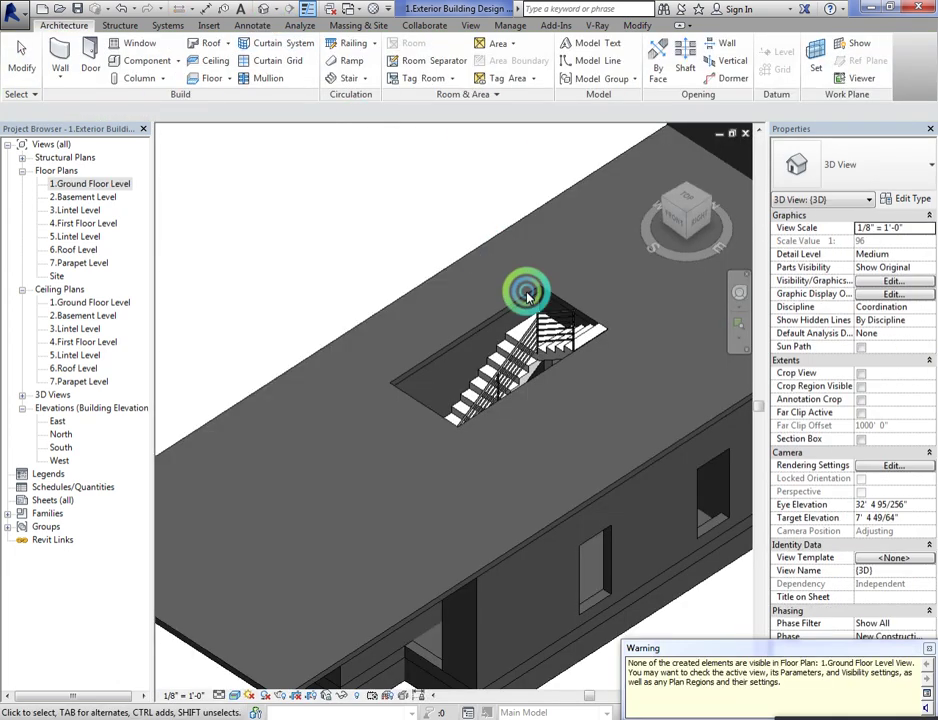
scroll(418, 320, down, 2)
scroll(622, 308, up, 6)
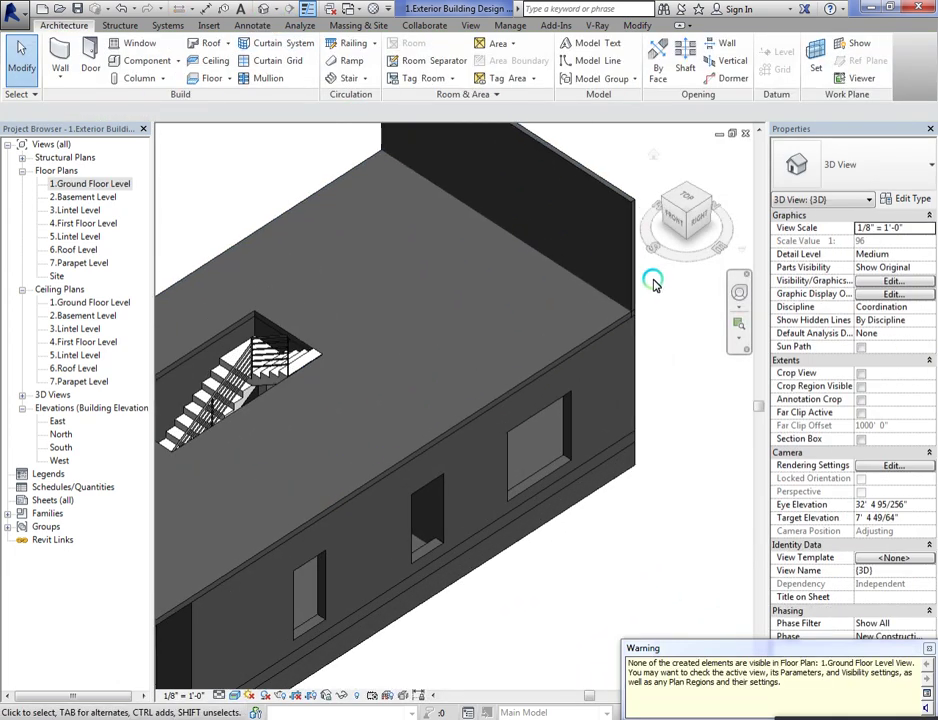
click(618, 320)
shift+middle_drag(611, 299, 394, 262)
scroll(354, 289, up, 5)
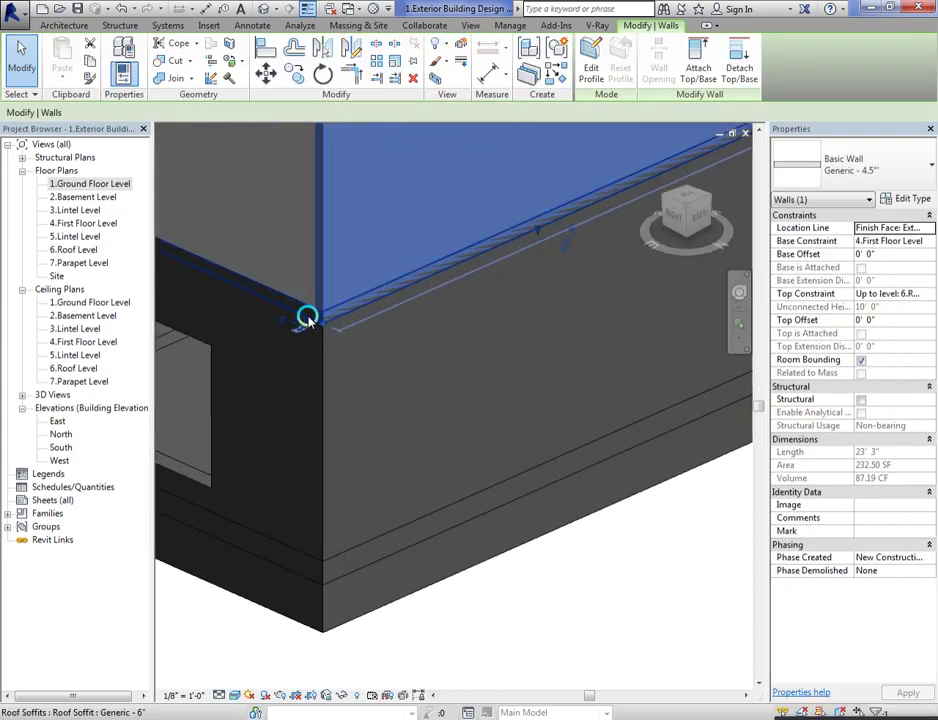
click(897, 256)
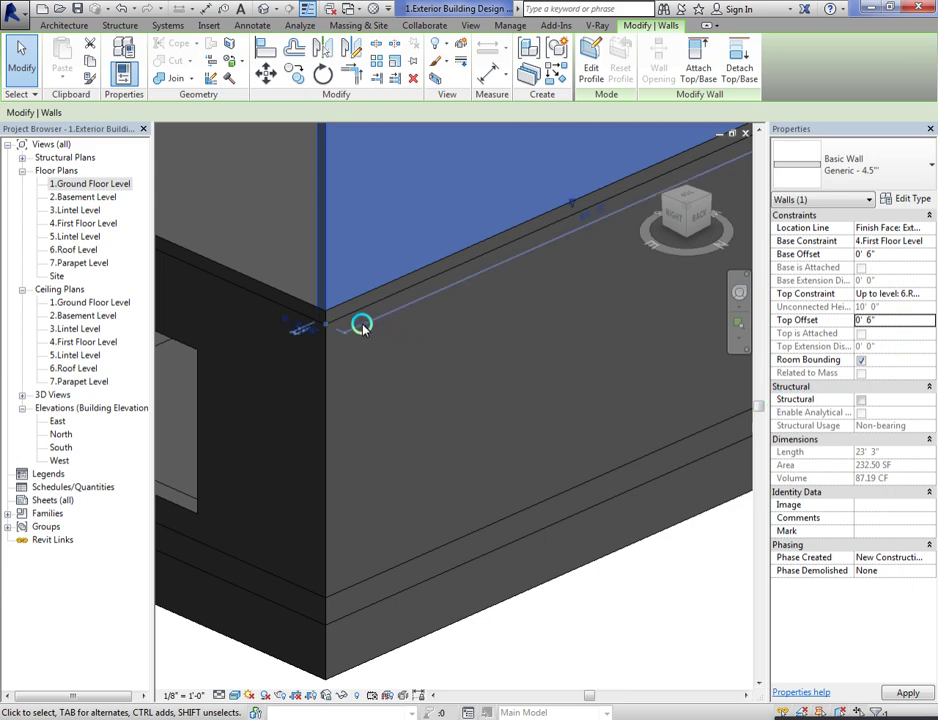
scroll(397, 390, down, 3)
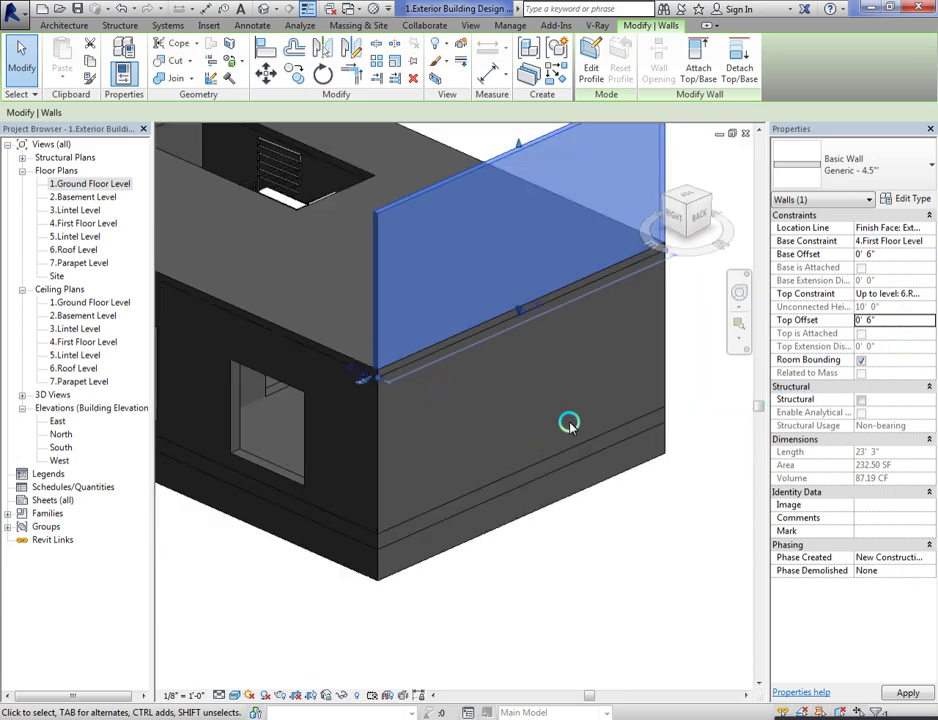
Step: Orient the 3D view to the front and set the work plane by picking the first-floor rear wall's face
click(655, 230)
click(495, 194)
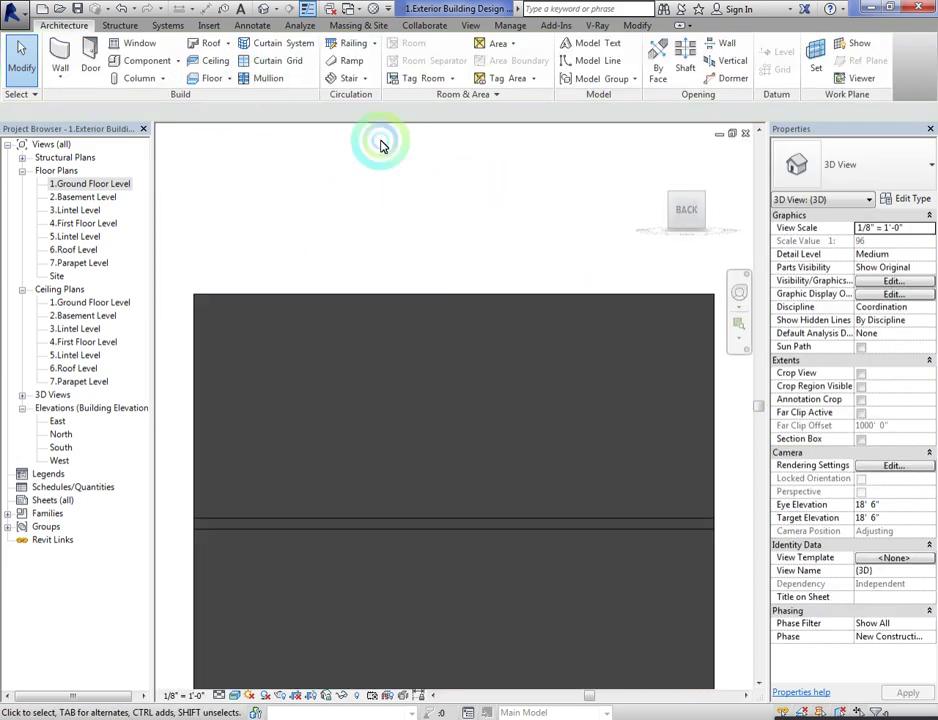
click(660, 210)
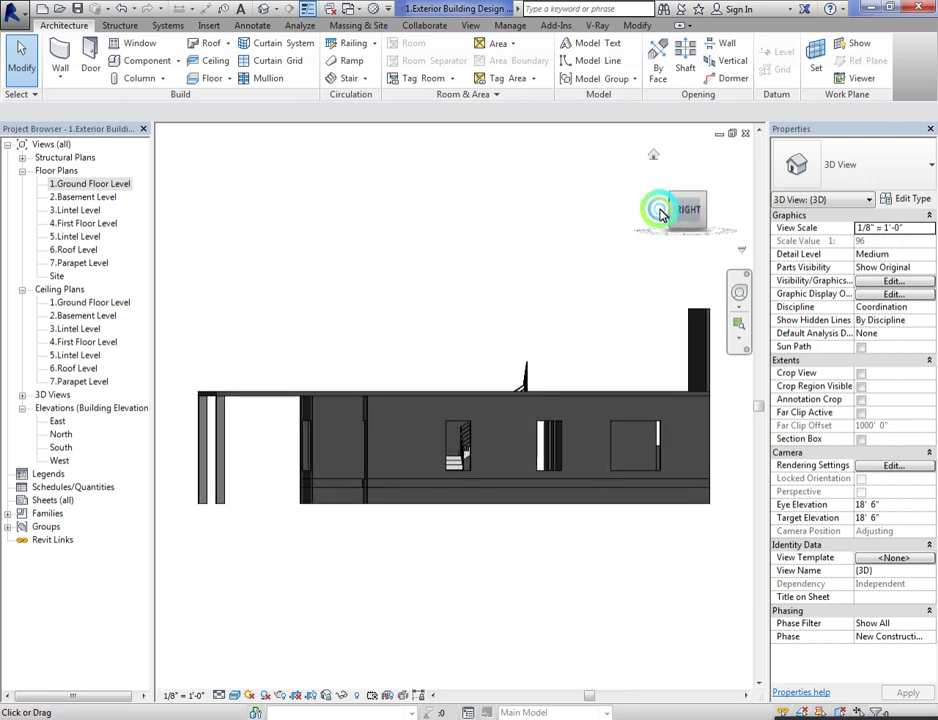
click(660, 212)
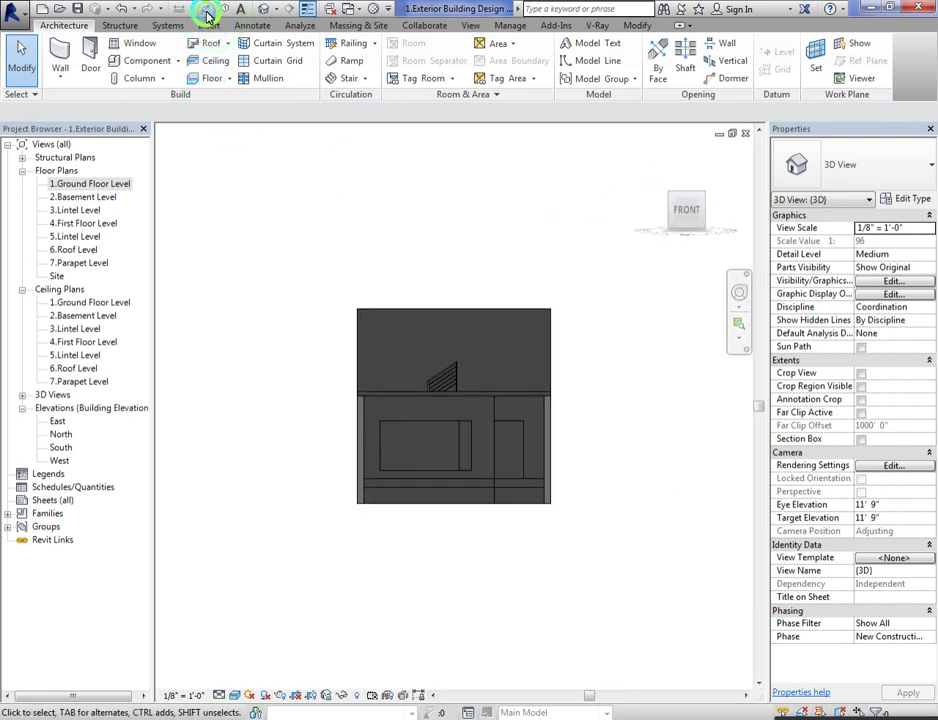
click(815, 65)
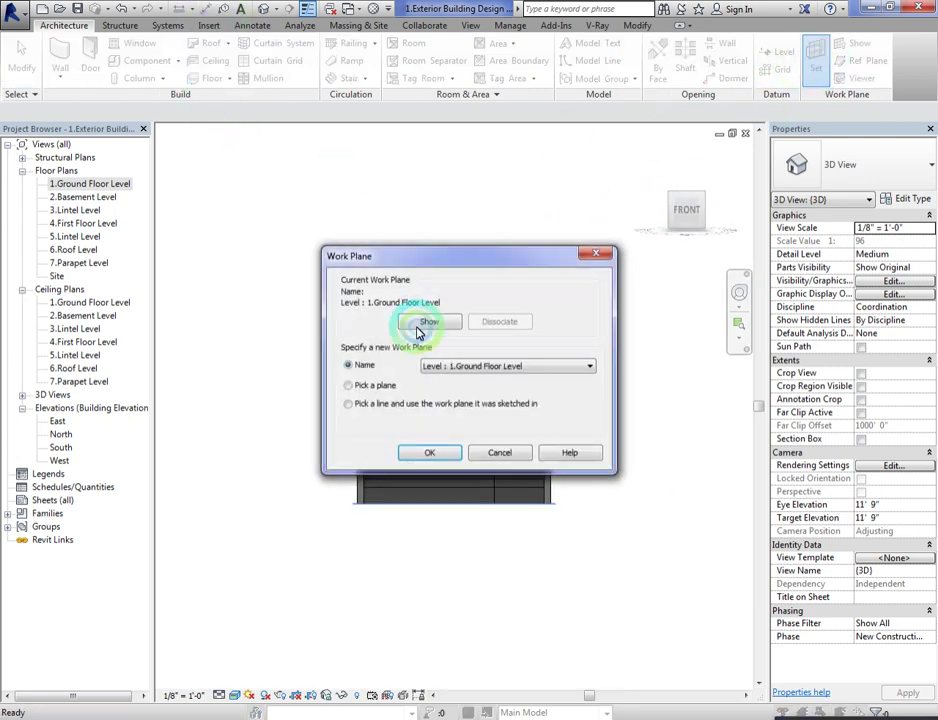
click(365, 388)
click(430, 453)
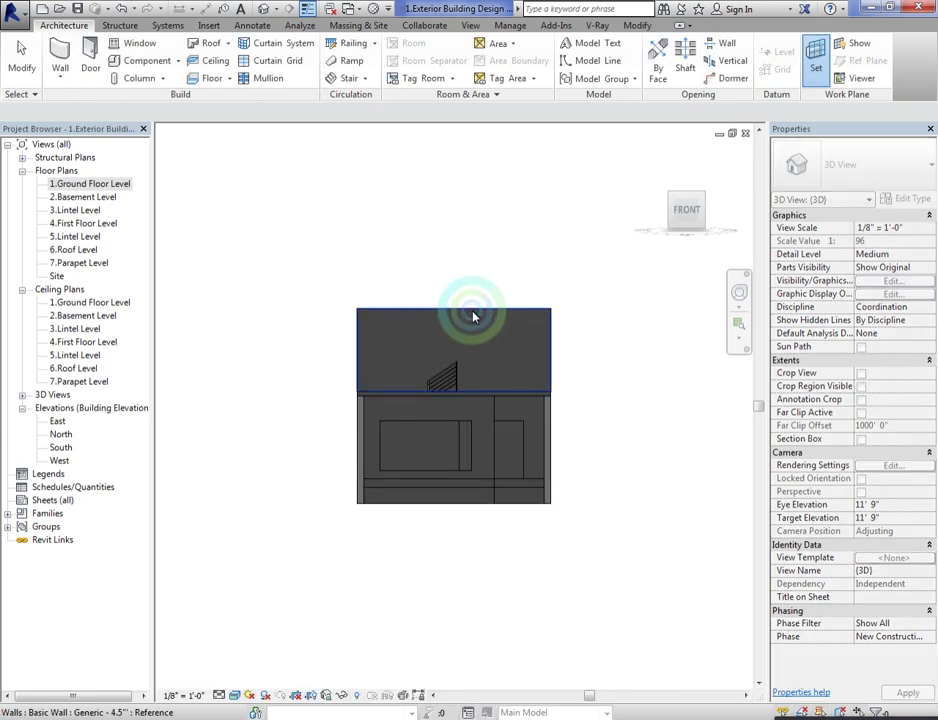
click(450, 291)
Step: Check the heights of the first-floor wall and the ground-floor storey with aligned dimensions, without placing them
click(212, 12)
click(387, 390)
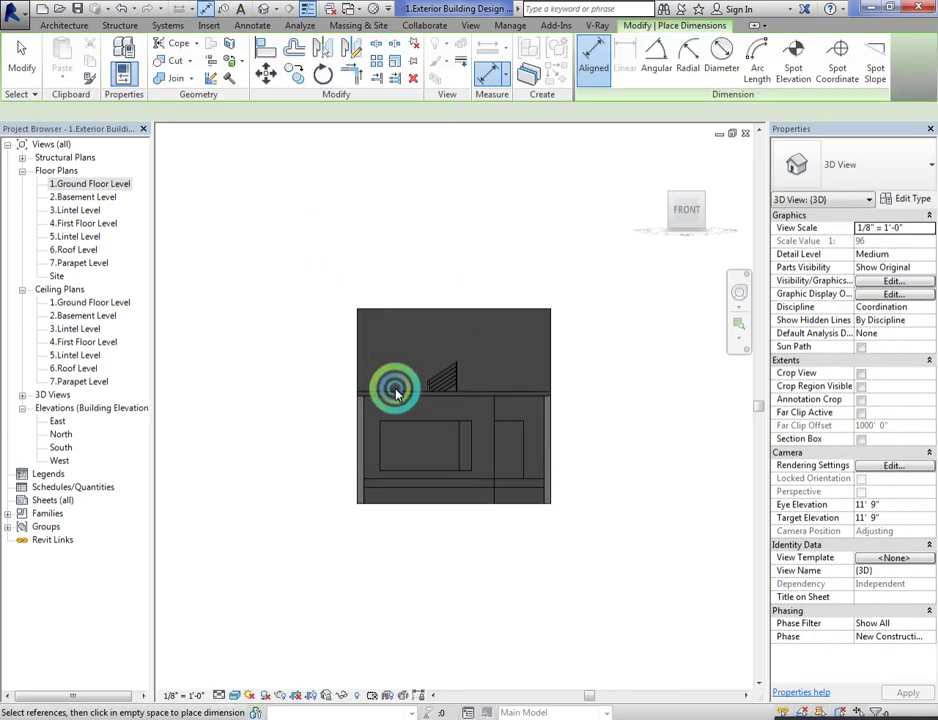
scroll(392, 395, up, 3)
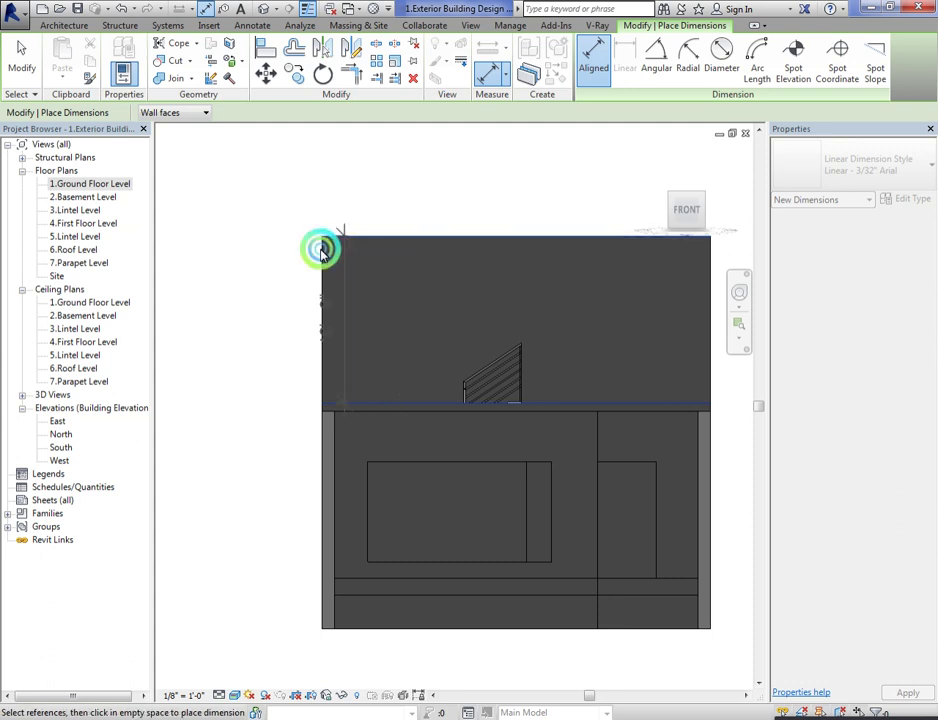
key(Escape)
key(Escape)
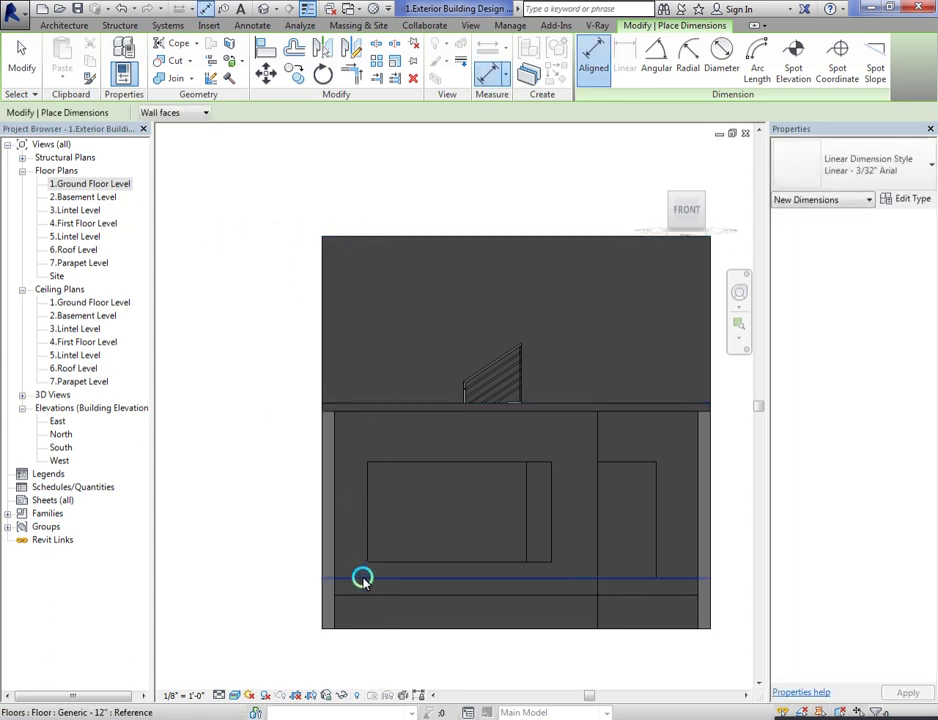
click(360, 577)
click(356, 408)
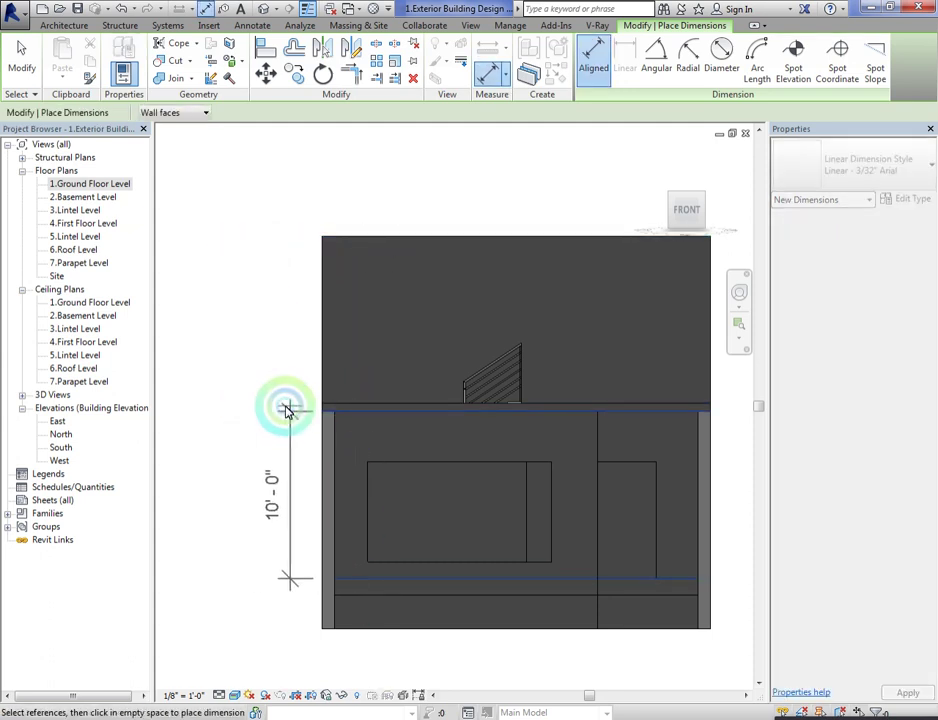
click(257, 366)
Step: In the 1.Ground Floor Level plan, configure new walls from 4.First Floor Level up to 6.Roof Level with 0' 6" base and top offsets
double_click(93, 188)
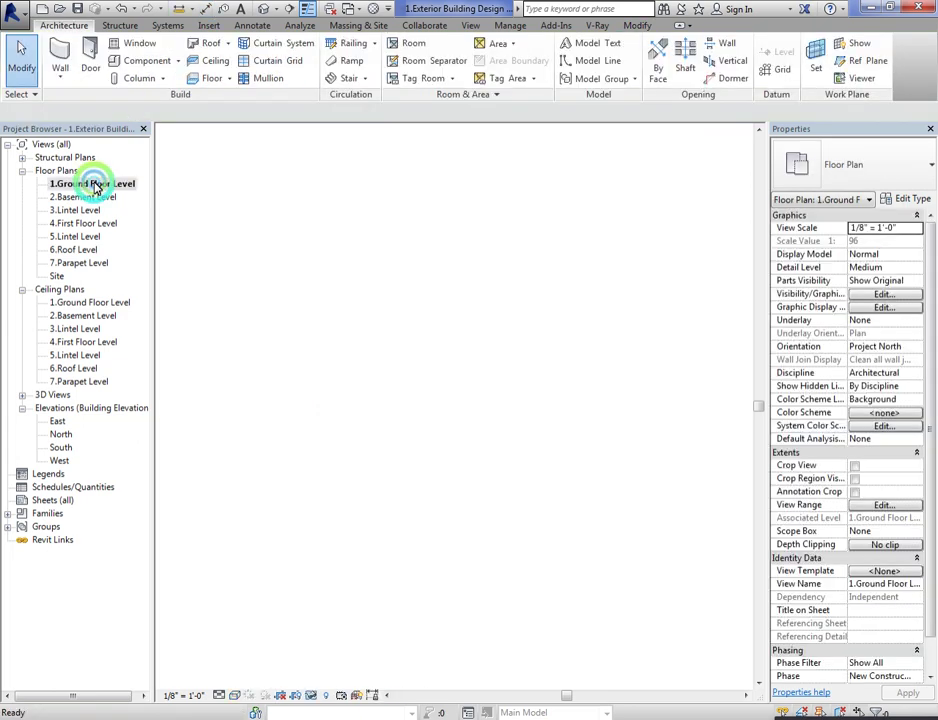
scroll(446, 312, down, 2)
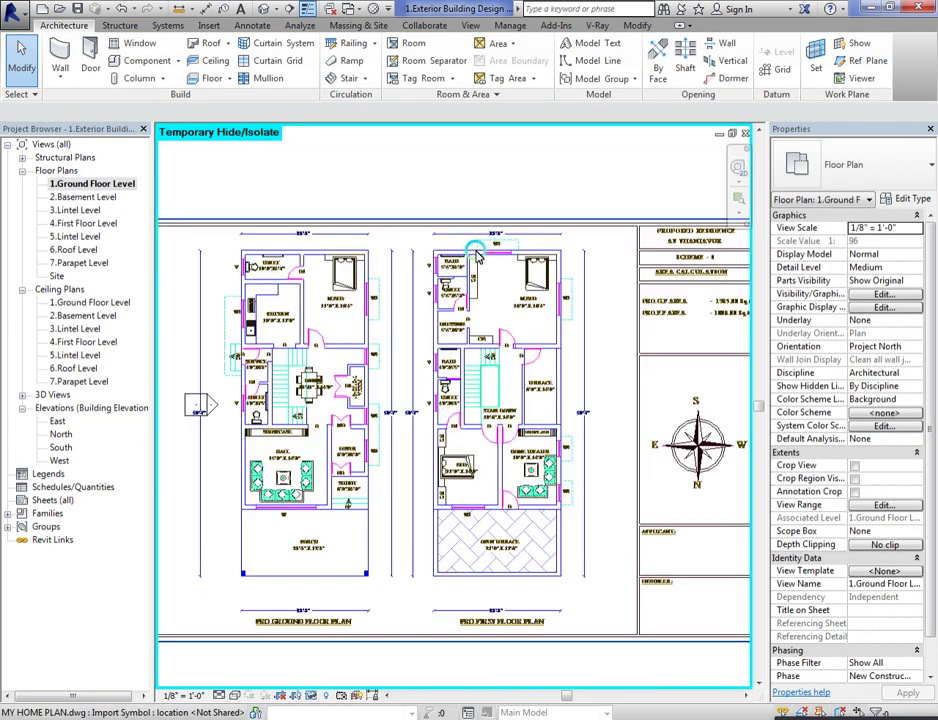
scroll(515, 342, up, 2)
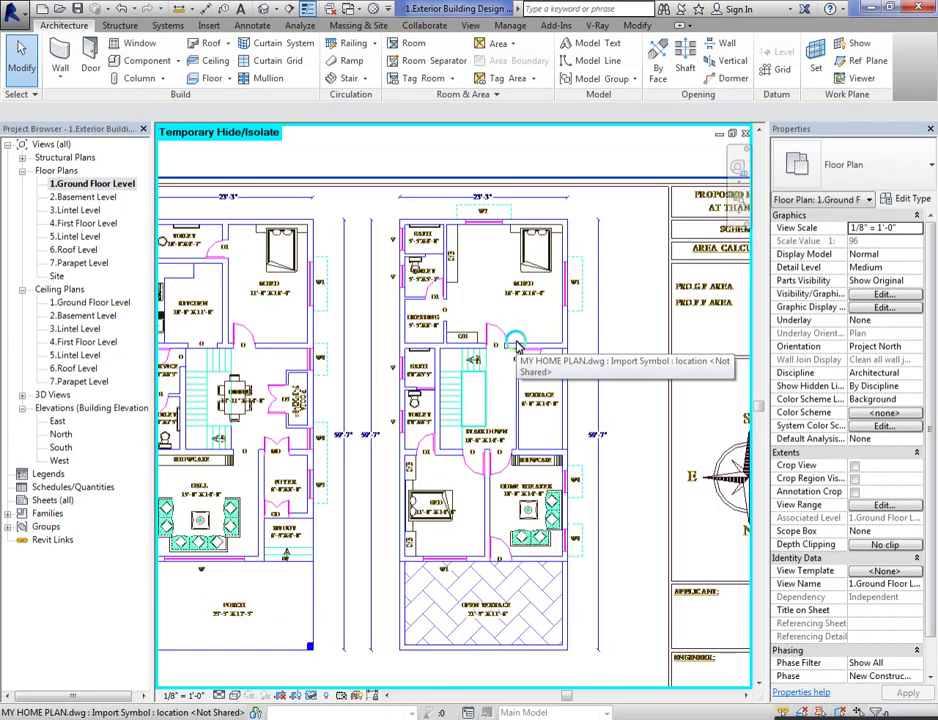
key(w)
key(a)
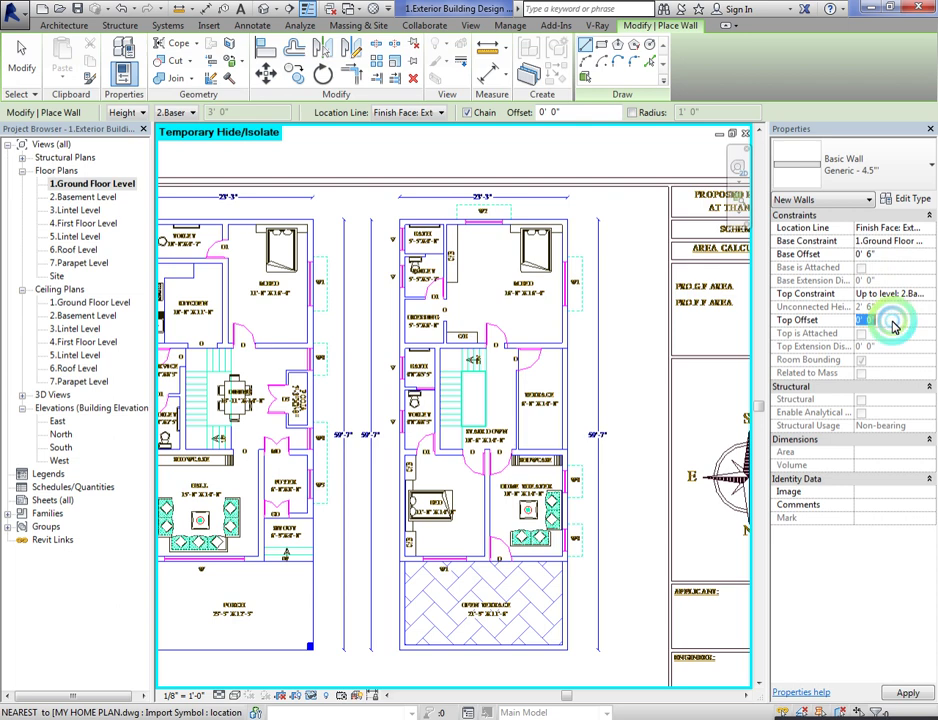
click(930, 241)
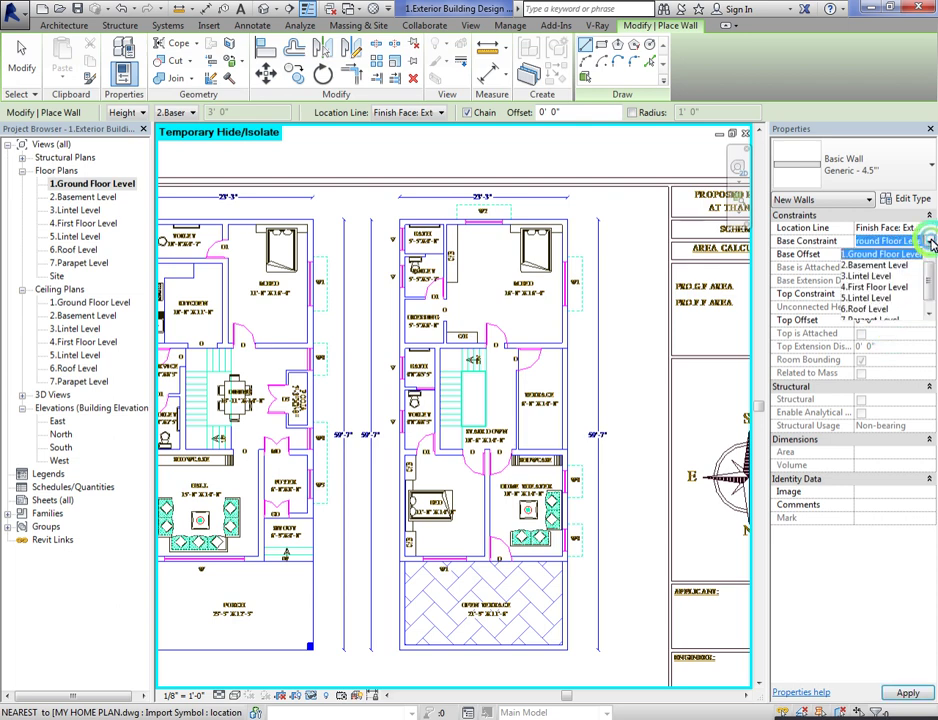
click(905, 288)
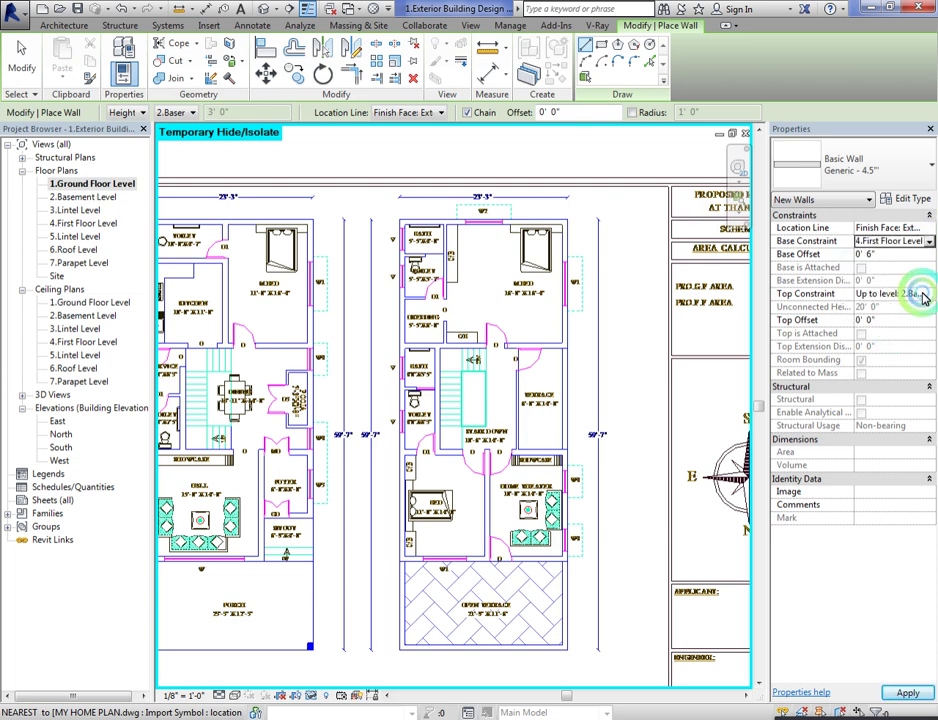
click(928, 296)
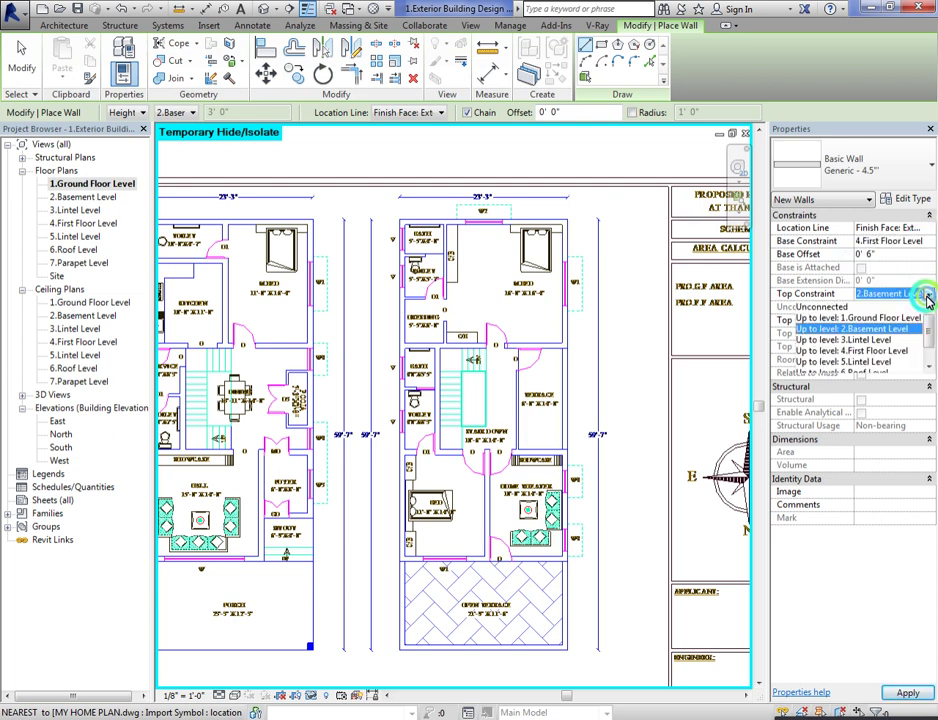
scroll(888, 362, down, 1)
click(888, 356)
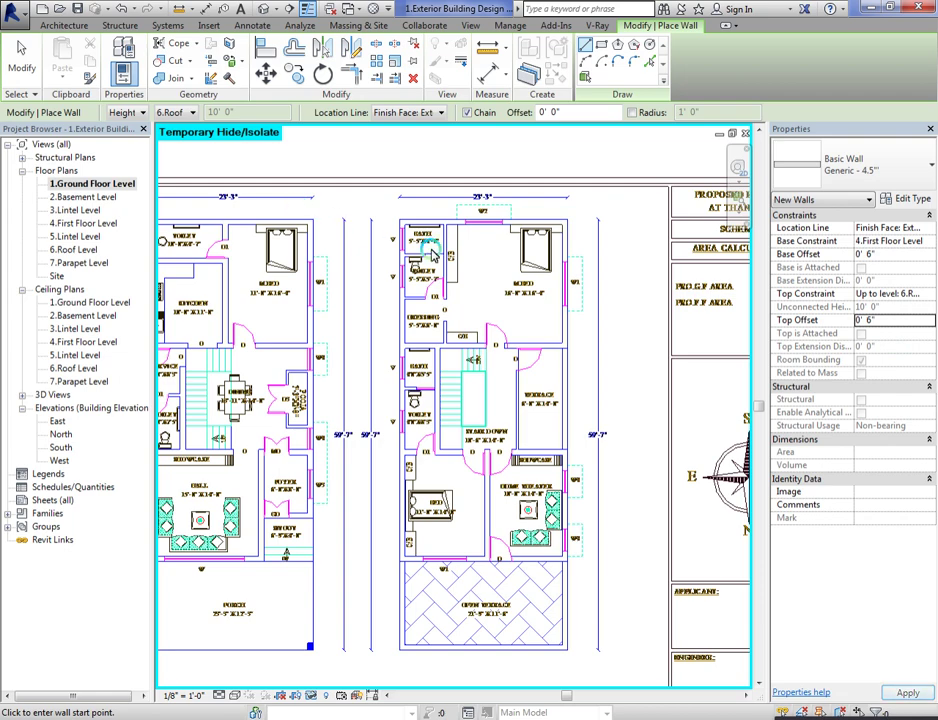
scroll(430, 254, up, 3)
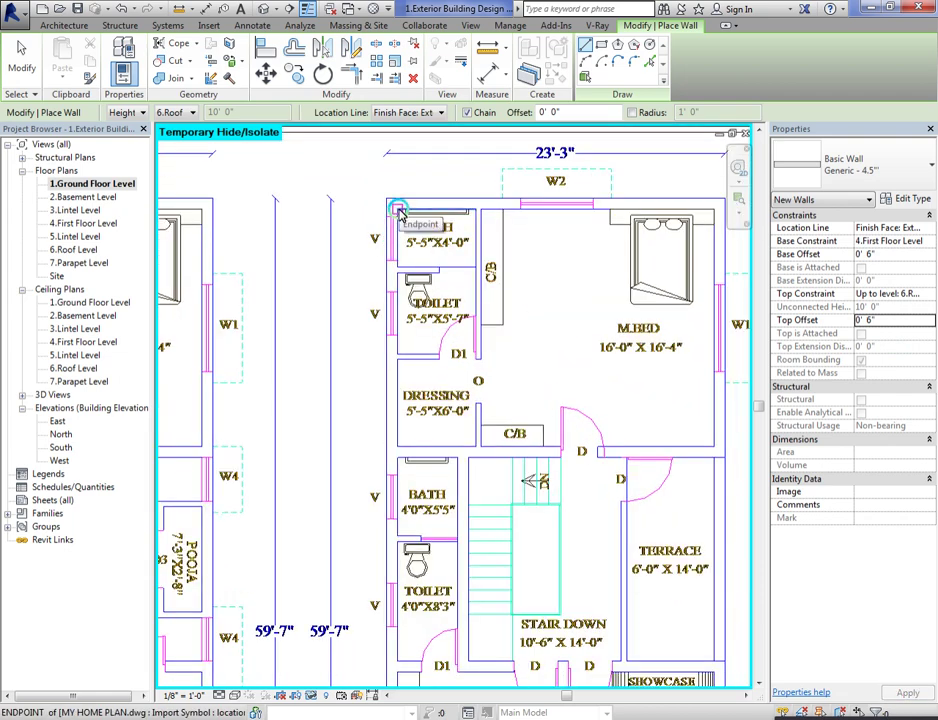
click(398, 211)
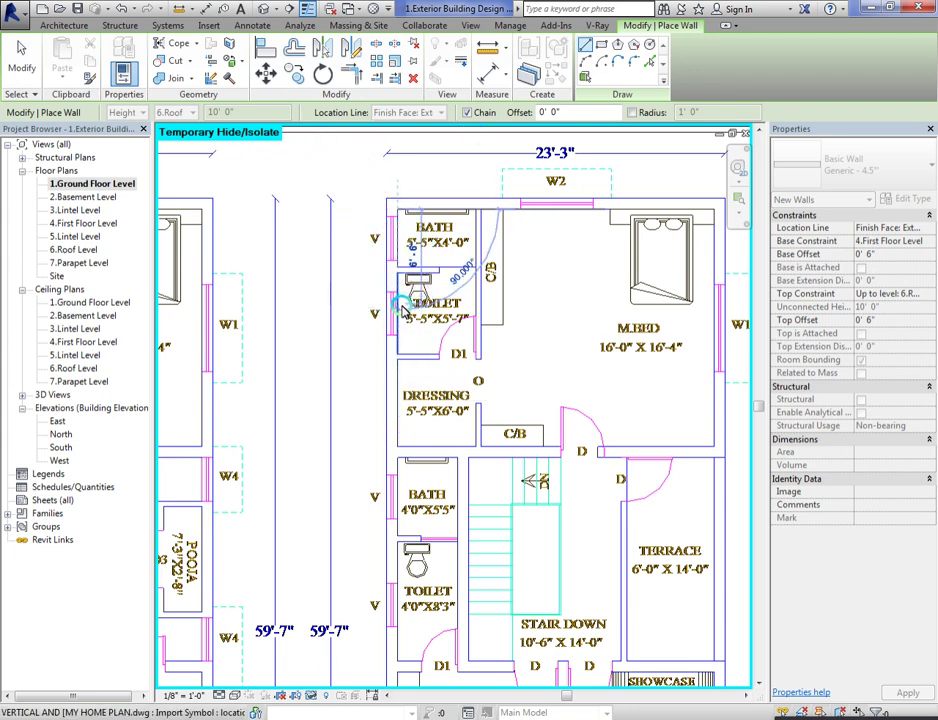
scroll(400, 295, down, 2)
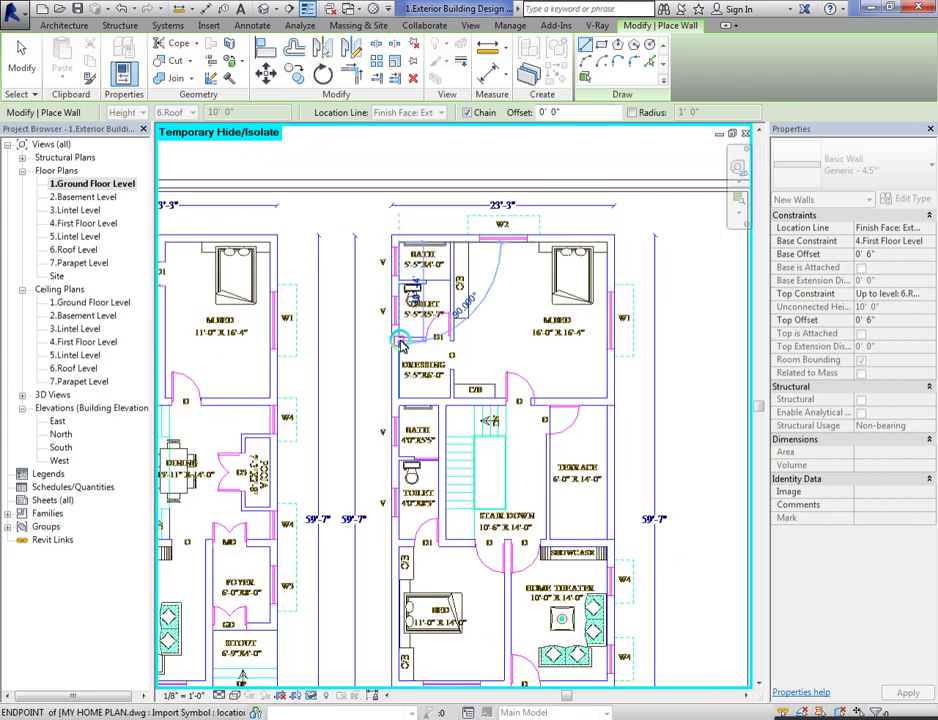
key(Escape)
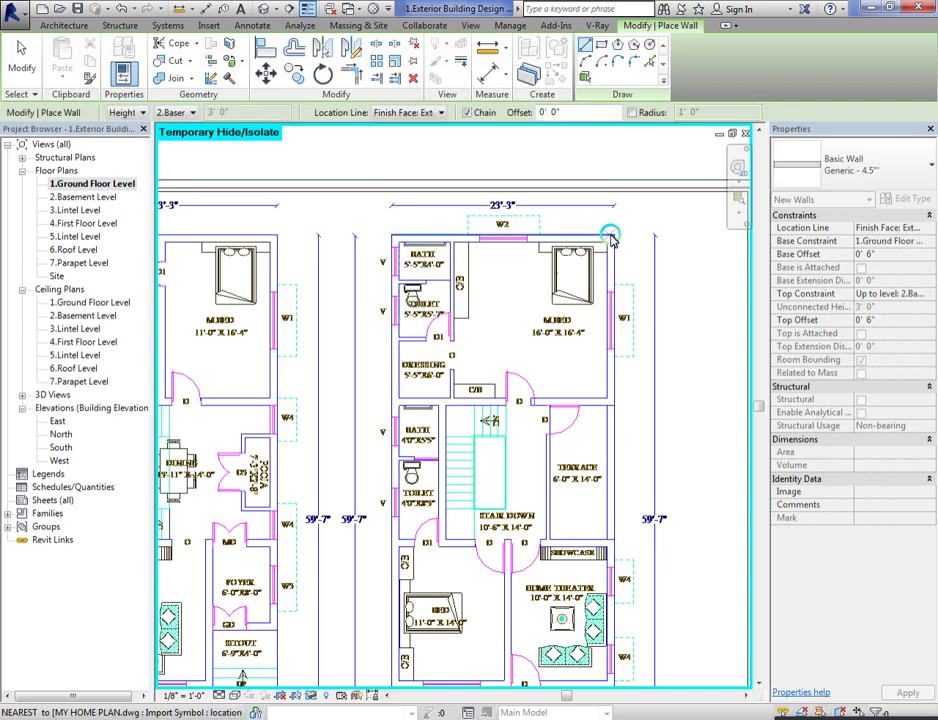
click(614, 236)
scroll(614, 261, down, 1)
scroll(613, 297, down, 1)
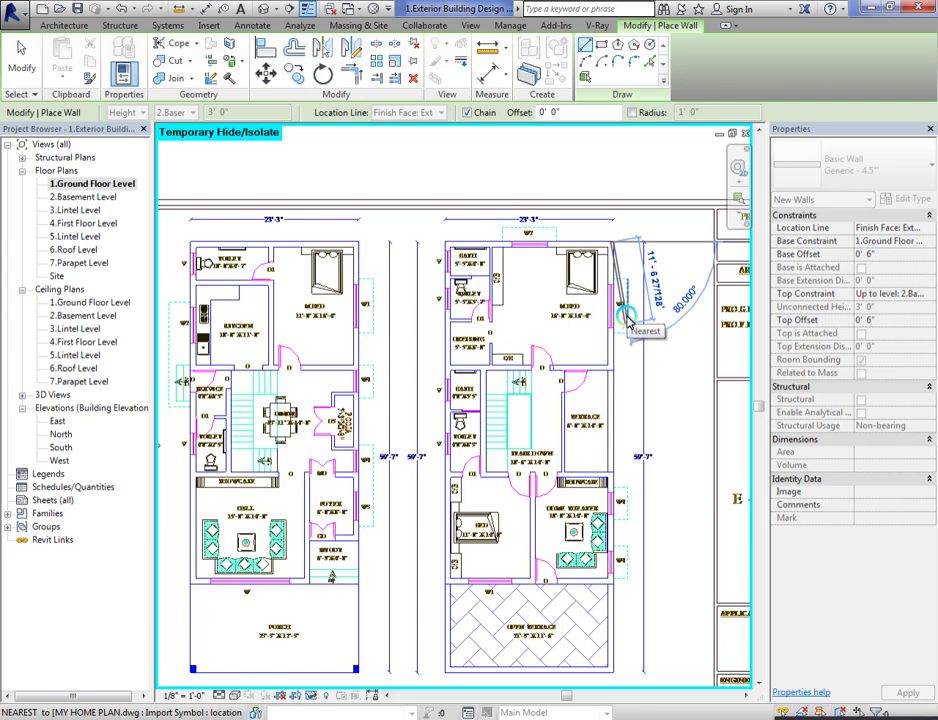
key(Escape)
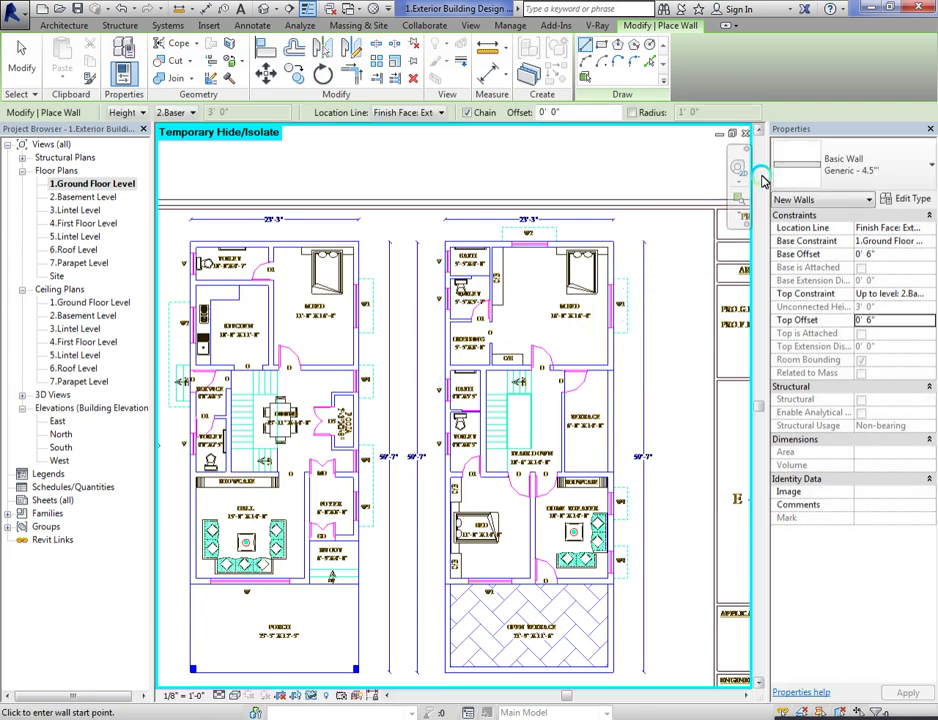
key(Escape)
Step: In the 3D view, change the first-floor rear wall's type from Generic - 4.5" to the other recently used Generic wall type
click(263, 9)
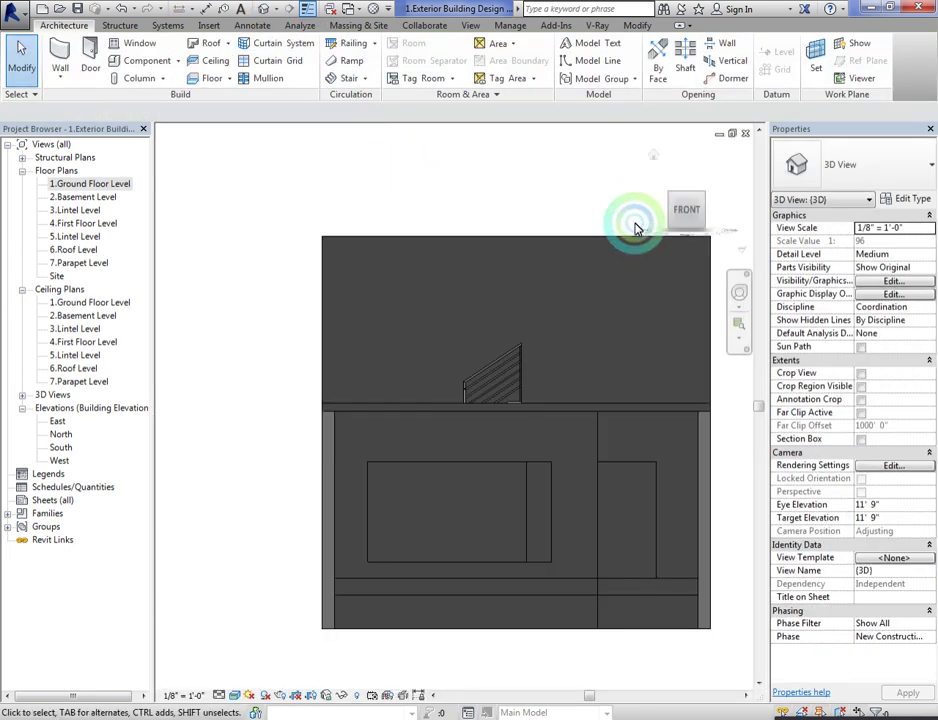
drag(668, 213, 565, 240)
scroll(252, 417, down, 3)
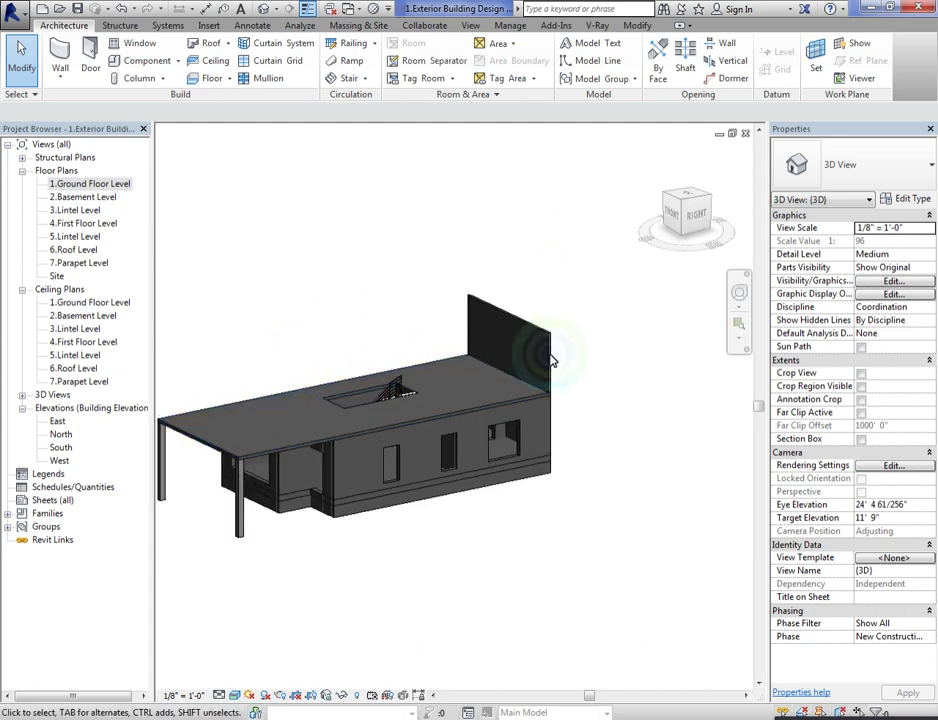
scroll(551, 362, up, 5)
click(554, 376)
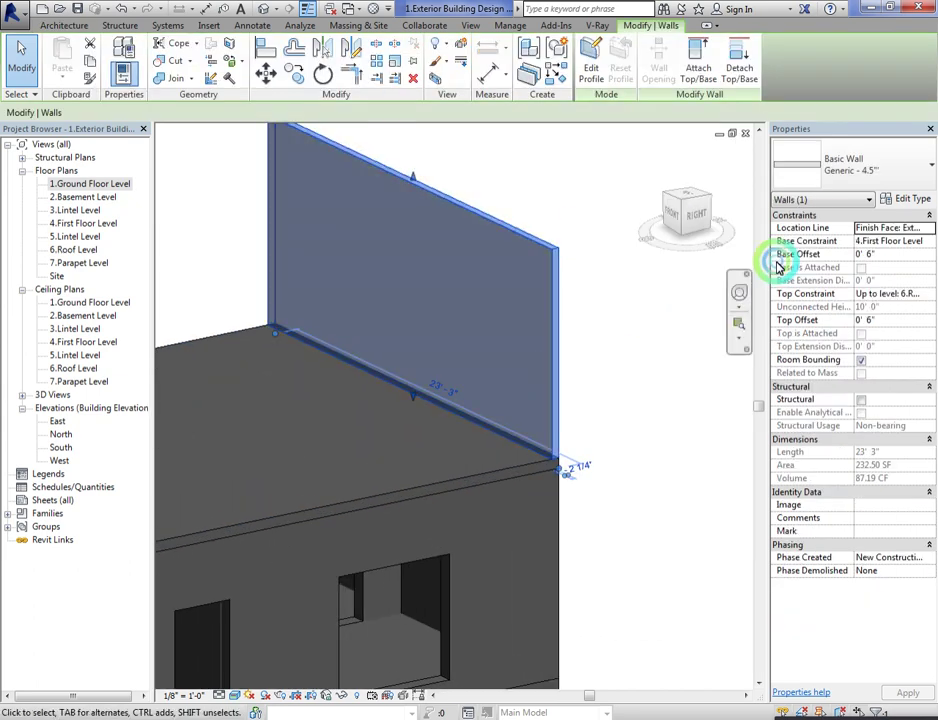
click(890, 178)
click(780, 553)
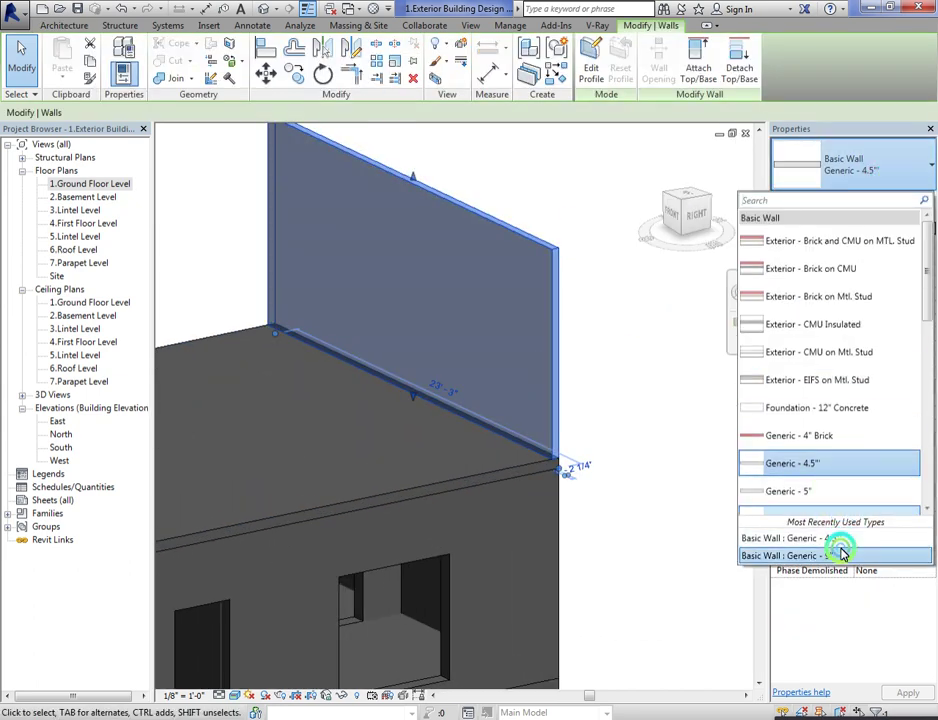
Step: In the 1.Ground Floor Level plan, start the Wall tool with the Generic - 9" wall type
click(608, 294)
scroll(608, 294, down, 2)
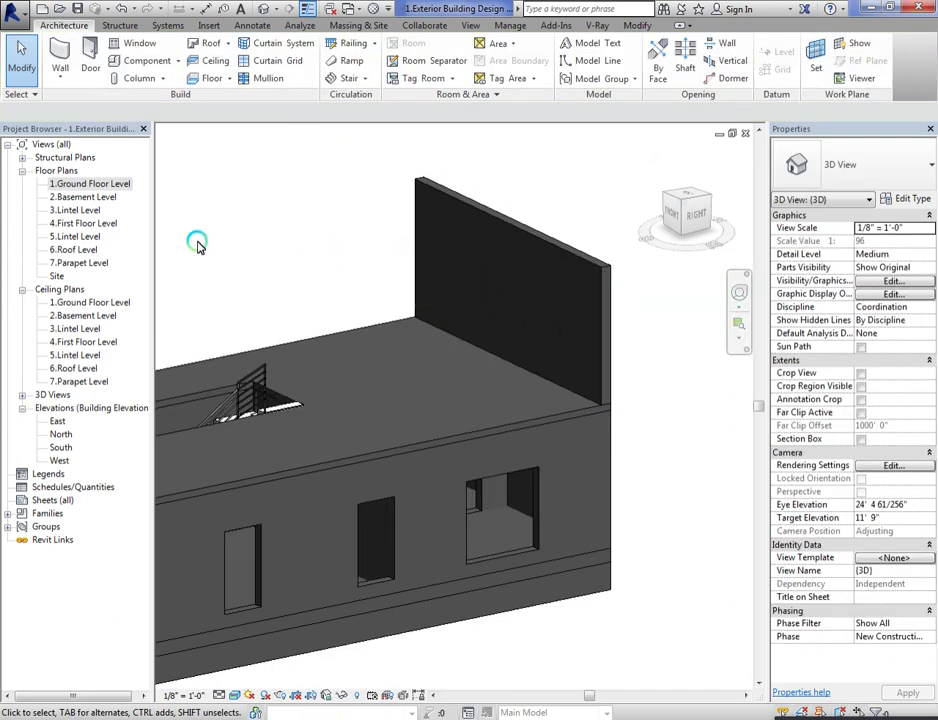
double_click(106, 188)
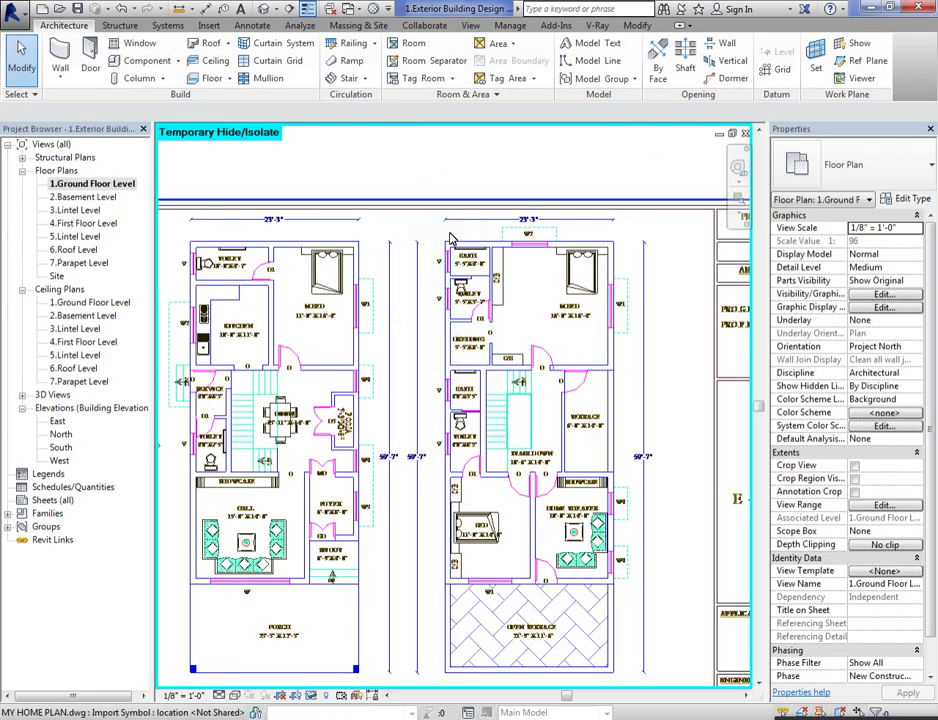
key(z)
key(f)
key(w)
key(a)
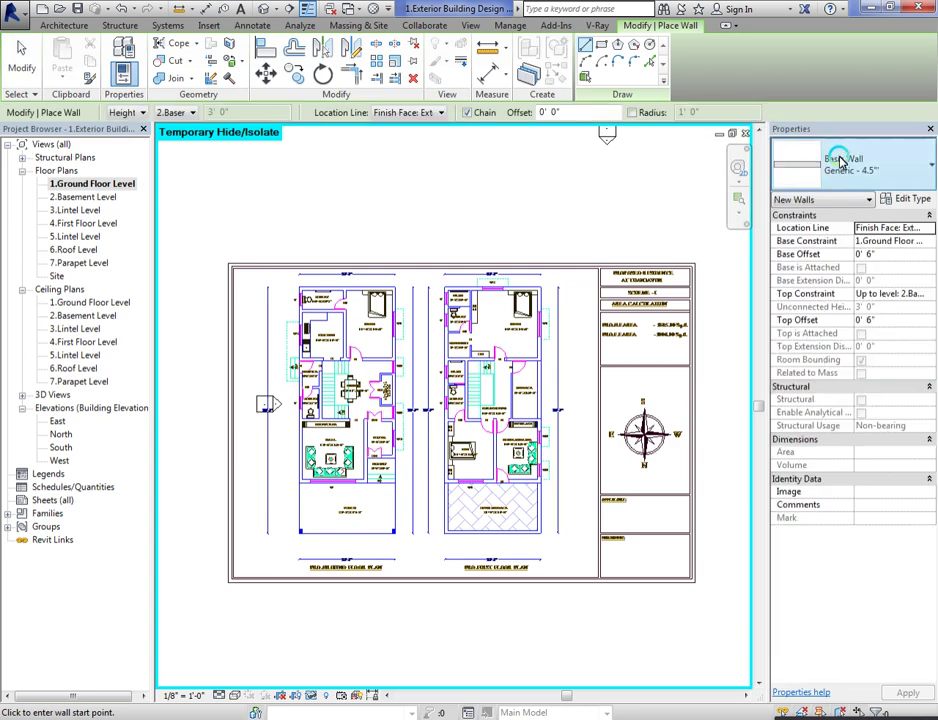
click(855, 166)
click(849, 539)
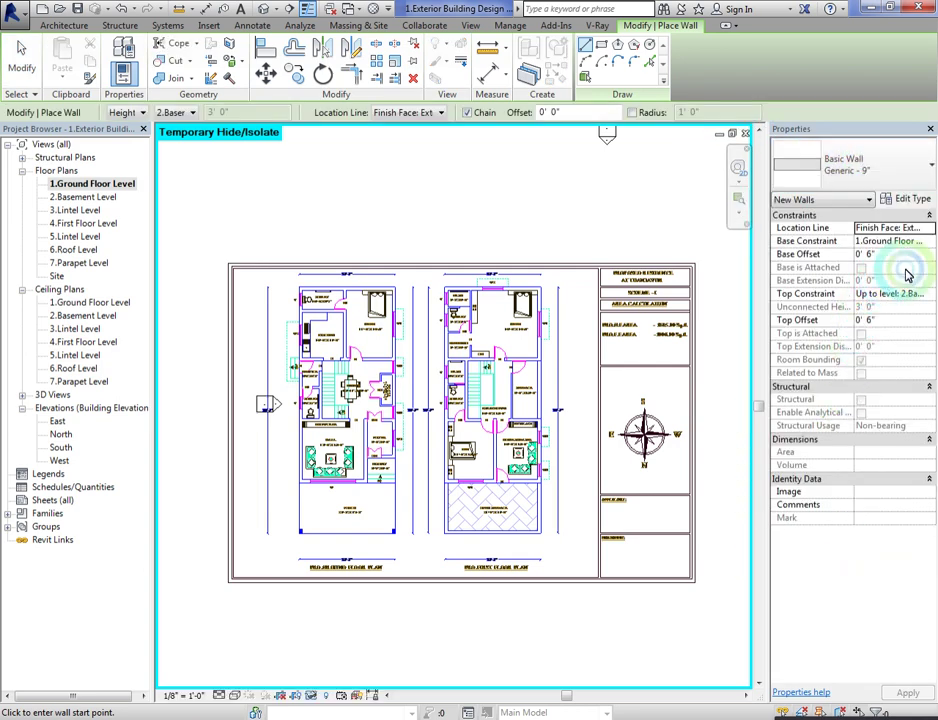
Step: Set the new walls to run from 4.First Floor Level up to 6.Roof Level
click(930, 246)
click(895, 290)
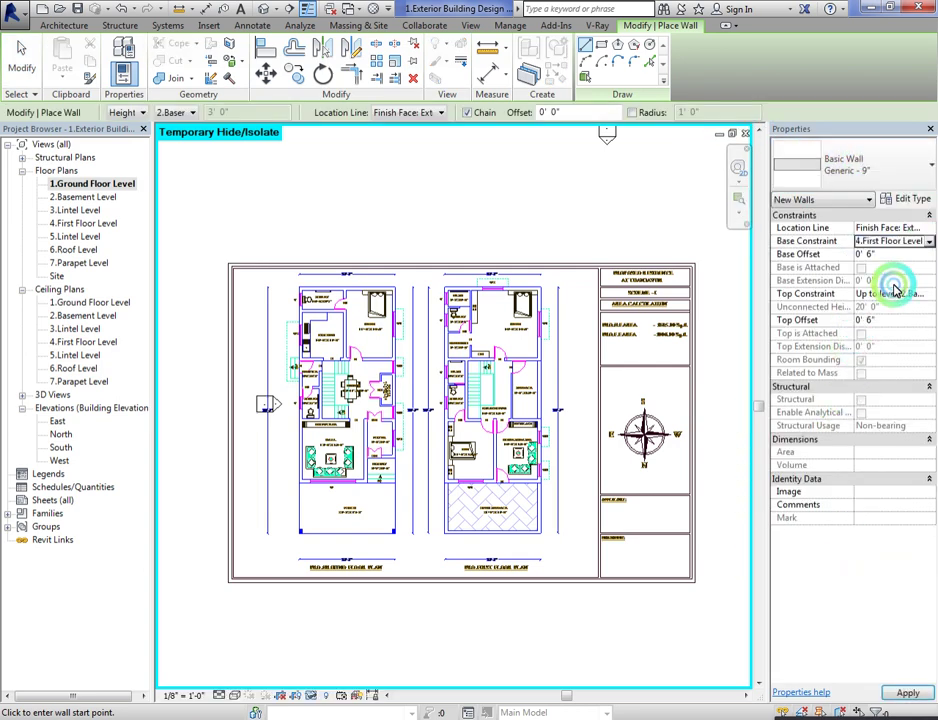
click(930, 294)
scroll(881, 365, down, 1)
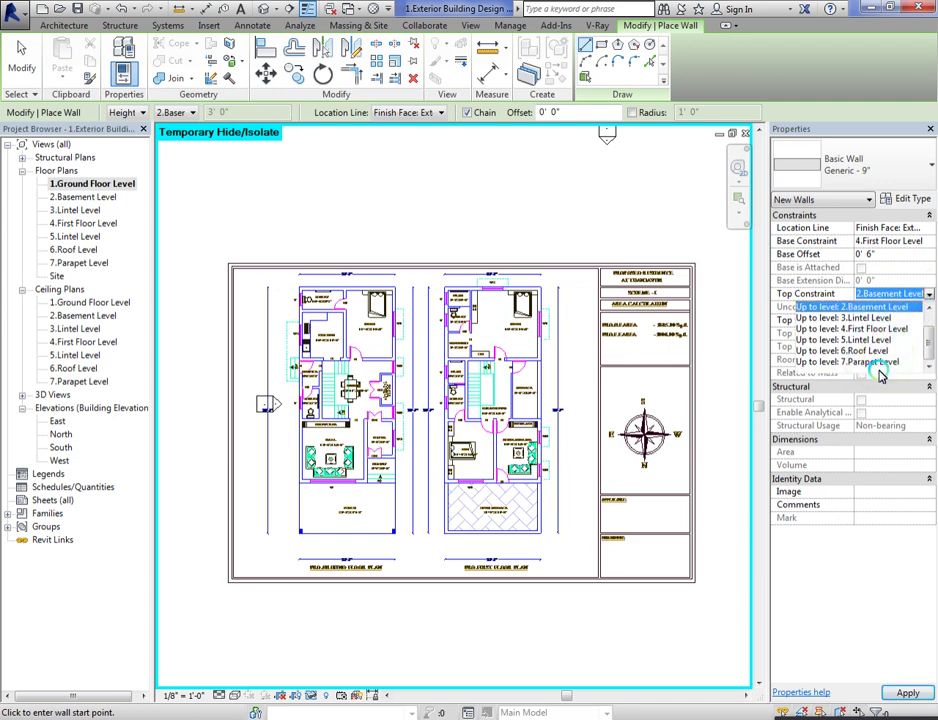
click(885, 351)
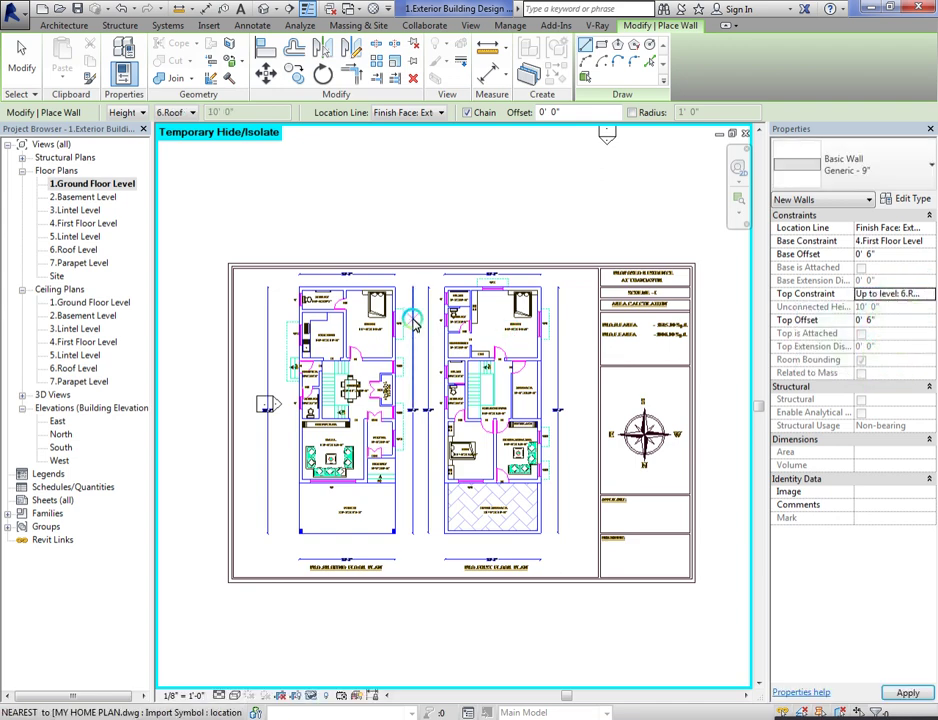
Step: Trace the first-floor drawing's right, front and left exterior walls, with sides about 46'-6" long and the front along the open terrace's inner edge
scroll(474, 306, up, 3)
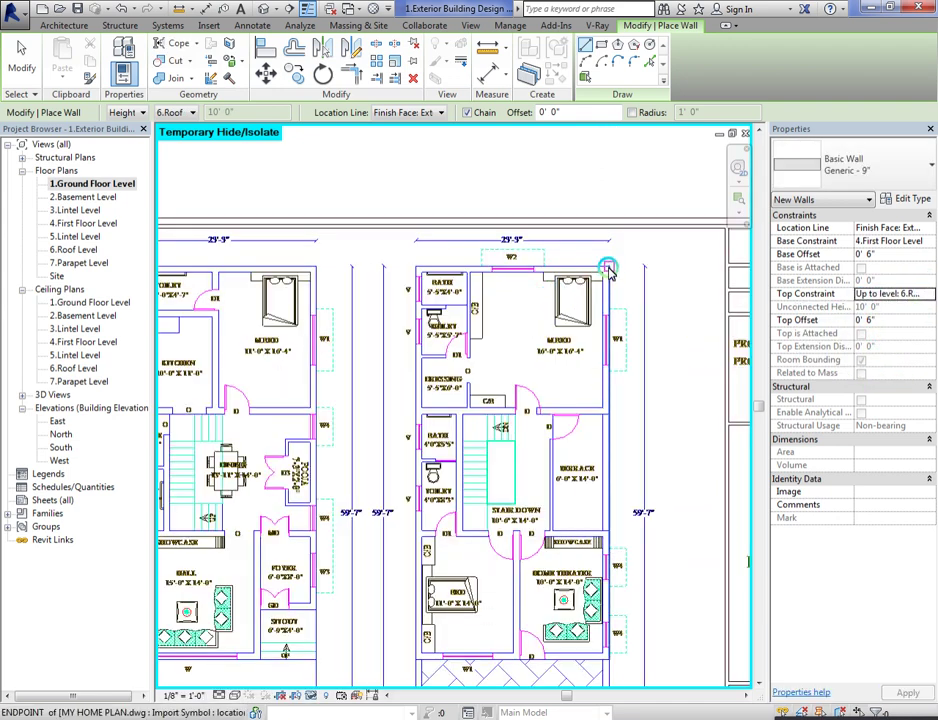
click(605, 270)
scroll(610, 335, down, 2)
scroll(620, 557, up, 3)
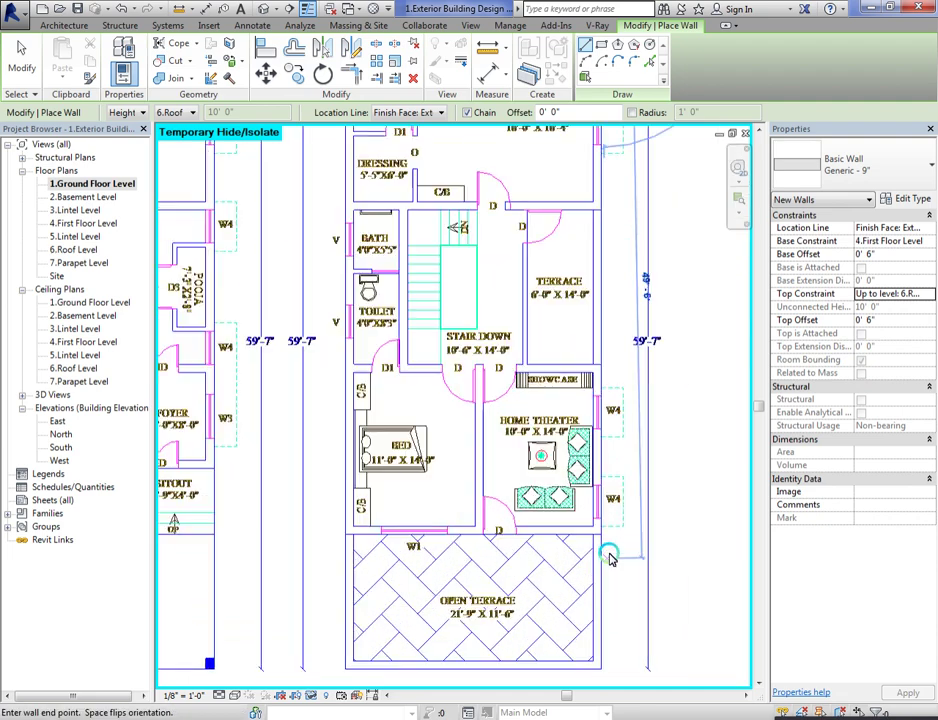
click(601, 540)
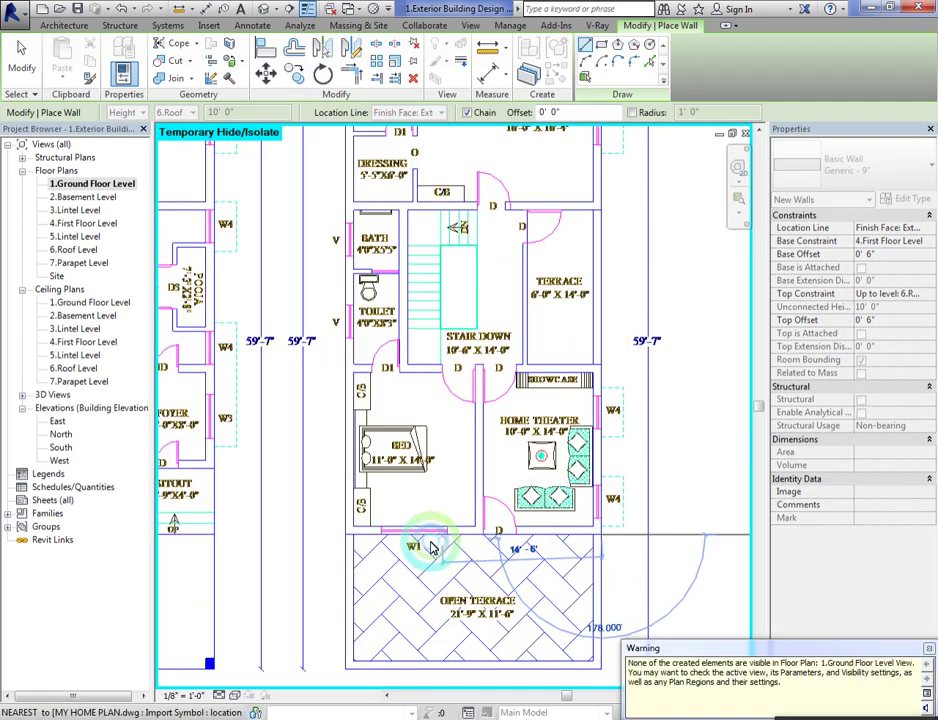
click(345, 537)
scroll(341, 450, down, 4)
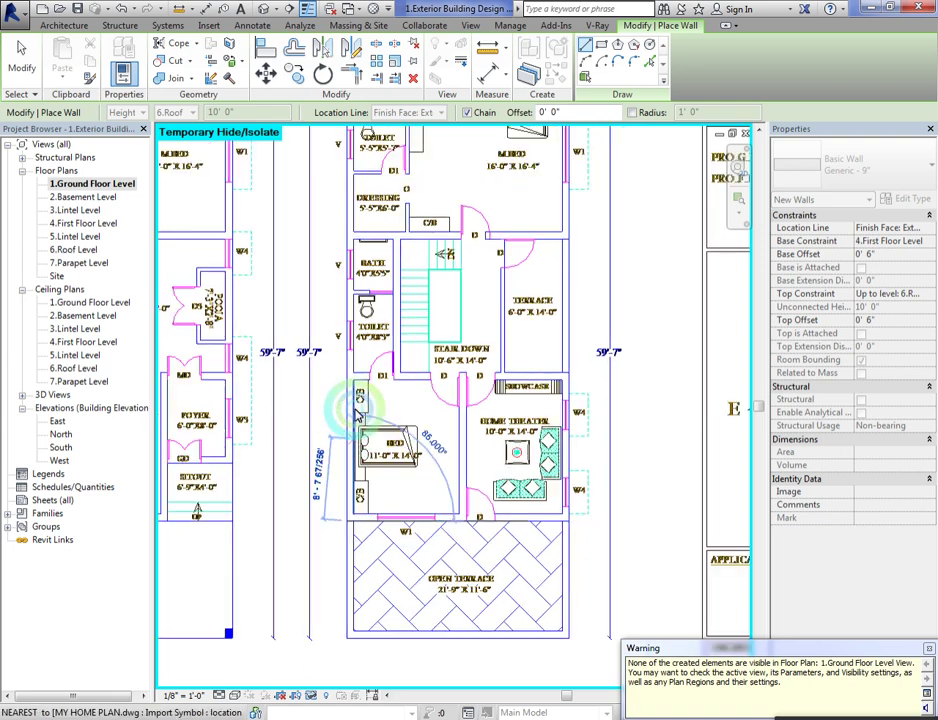
scroll(341, 197, up, 4)
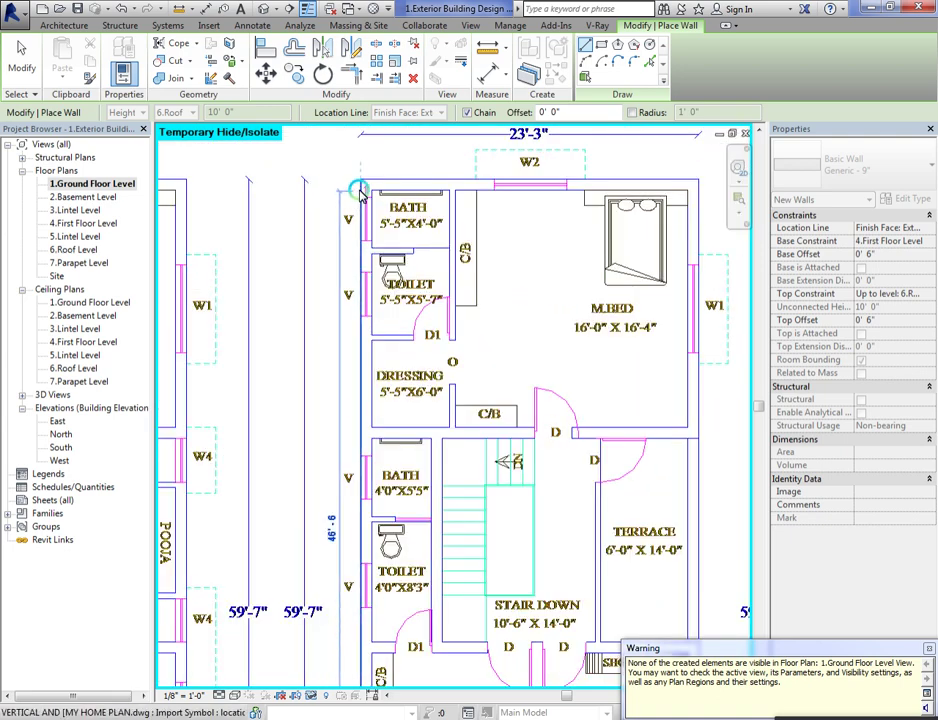
click(362, 185)
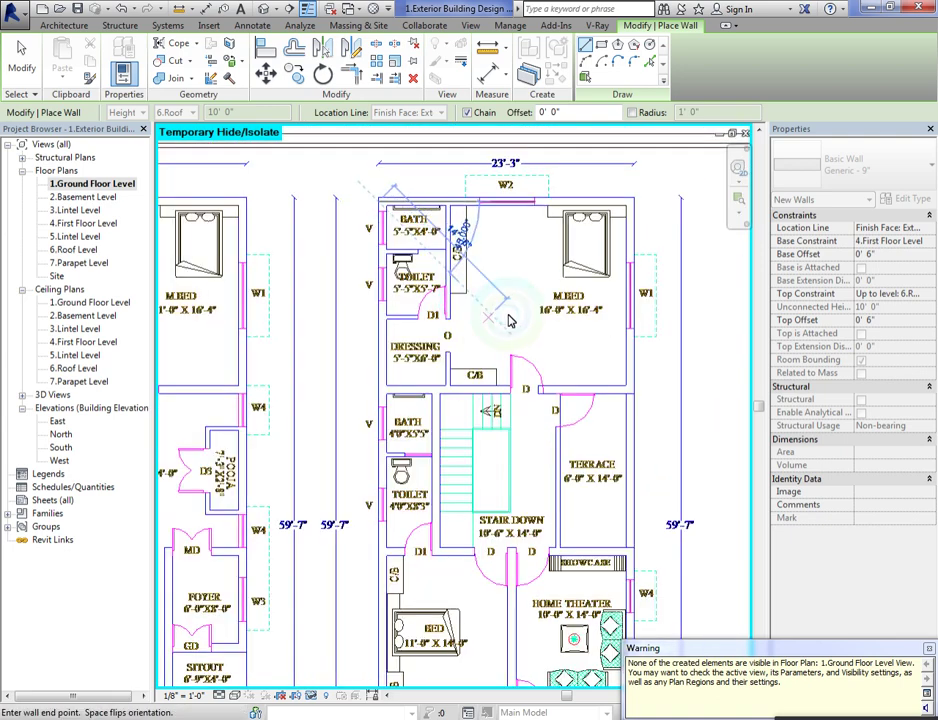
scroll(528, 370, down, 3)
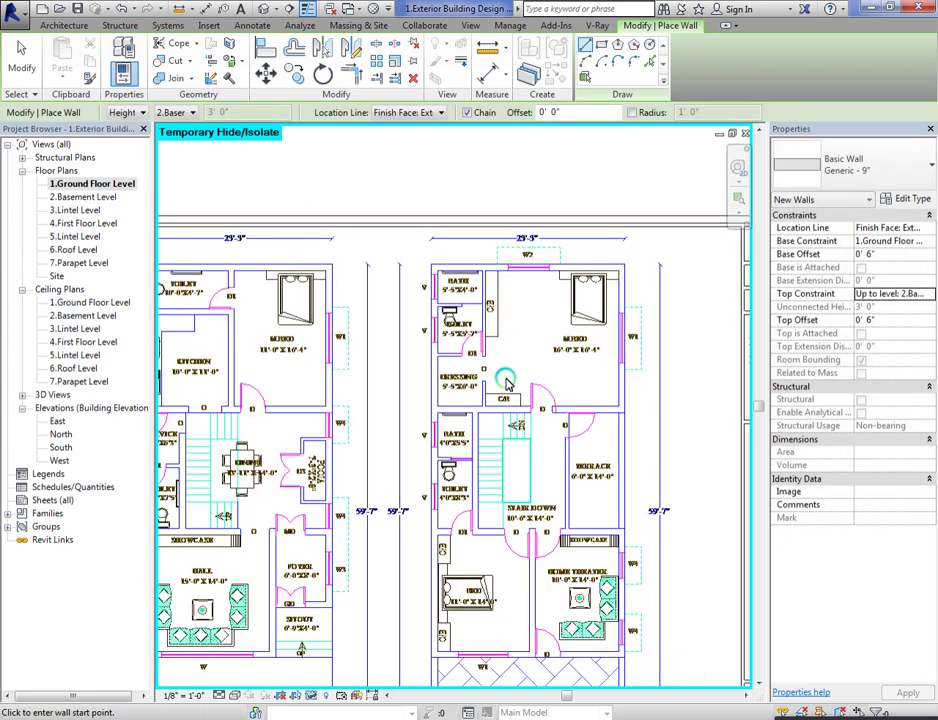
Step: Set the next walls' base constraint to 4.First Floor Level and top constraint to 6.Roof Level again, and apply the change
click(922, 246)
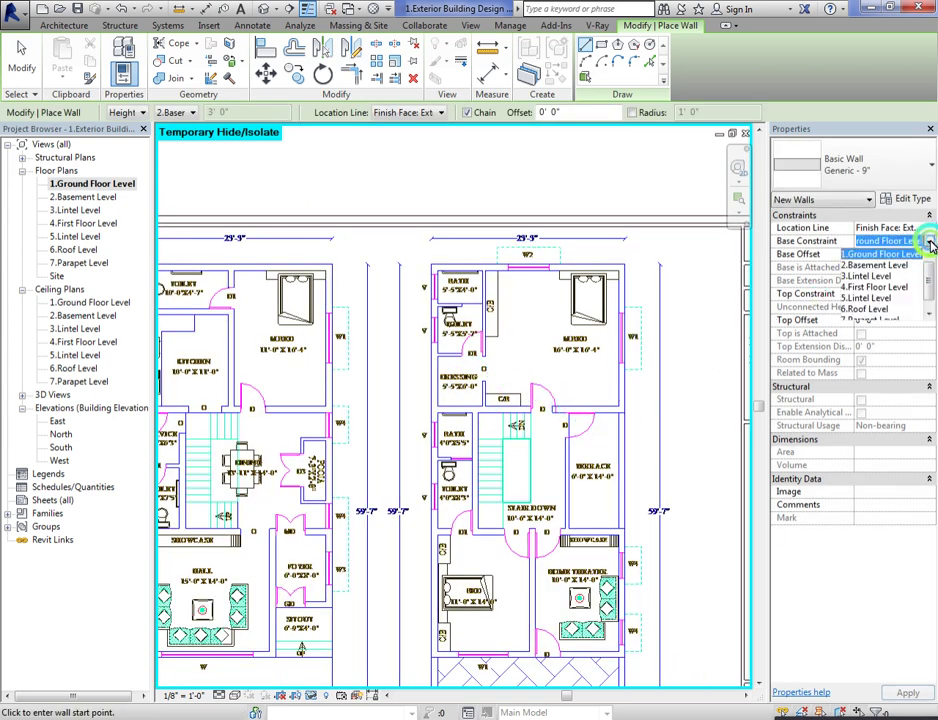
click(893, 291)
click(928, 294)
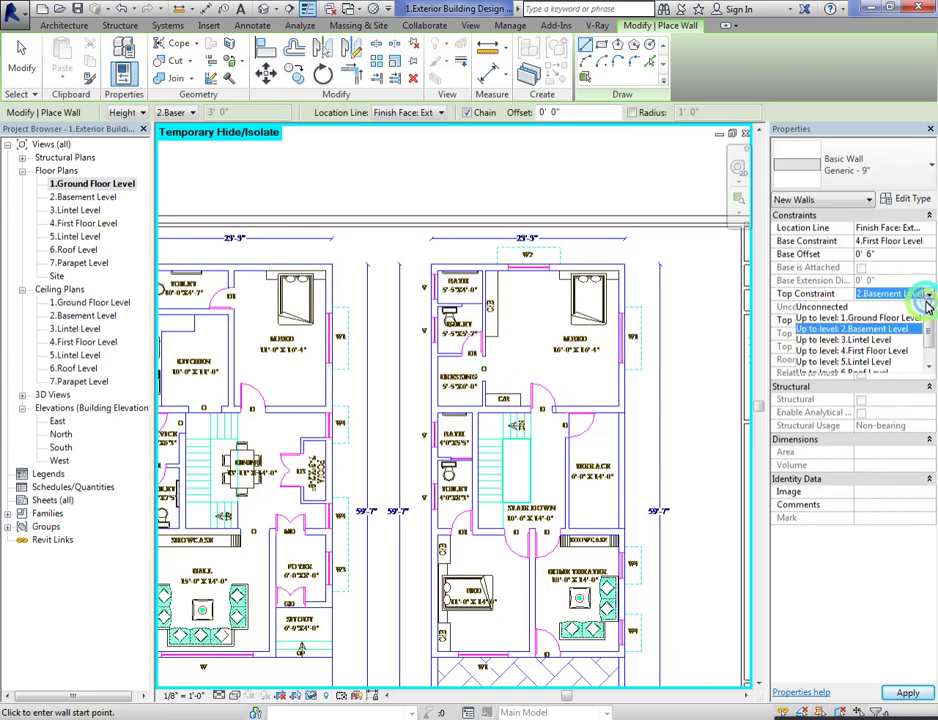
scroll(888, 362, down, 1)
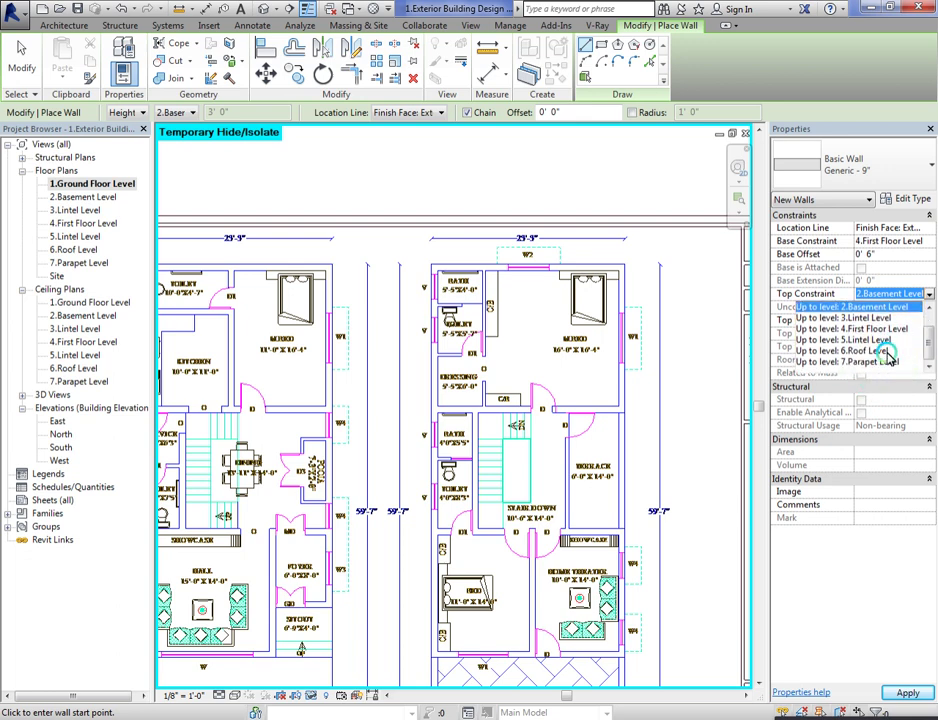
click(888, 358)
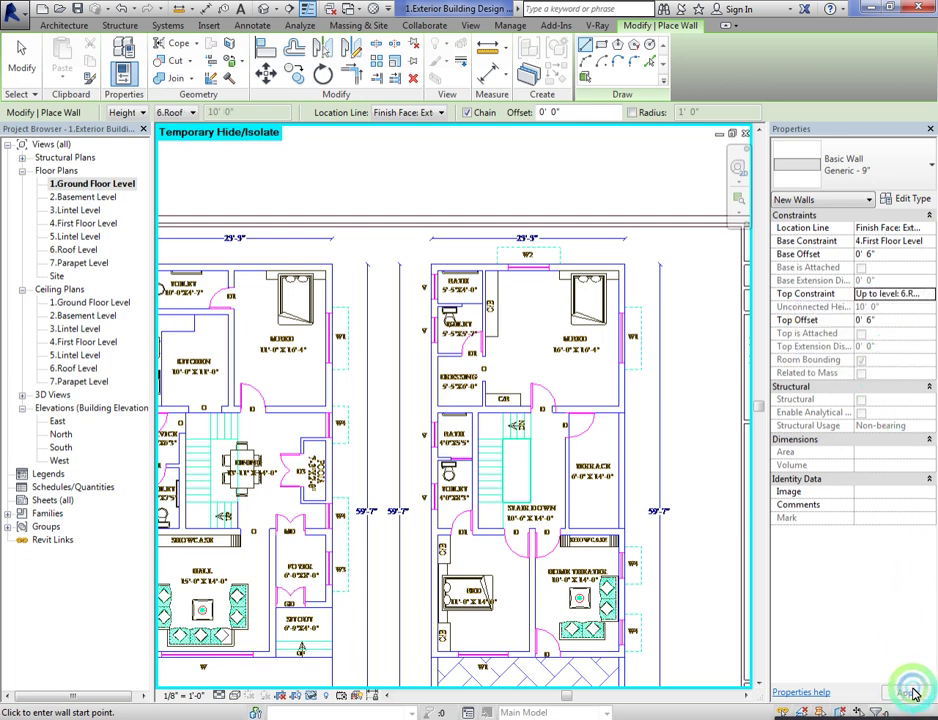
click(599, 501)
Step: Draw the cross walls behind and in front of the stair and terrace area, plus the 14'-0" wall between the stairs and bath/toilet
click(620, 414)
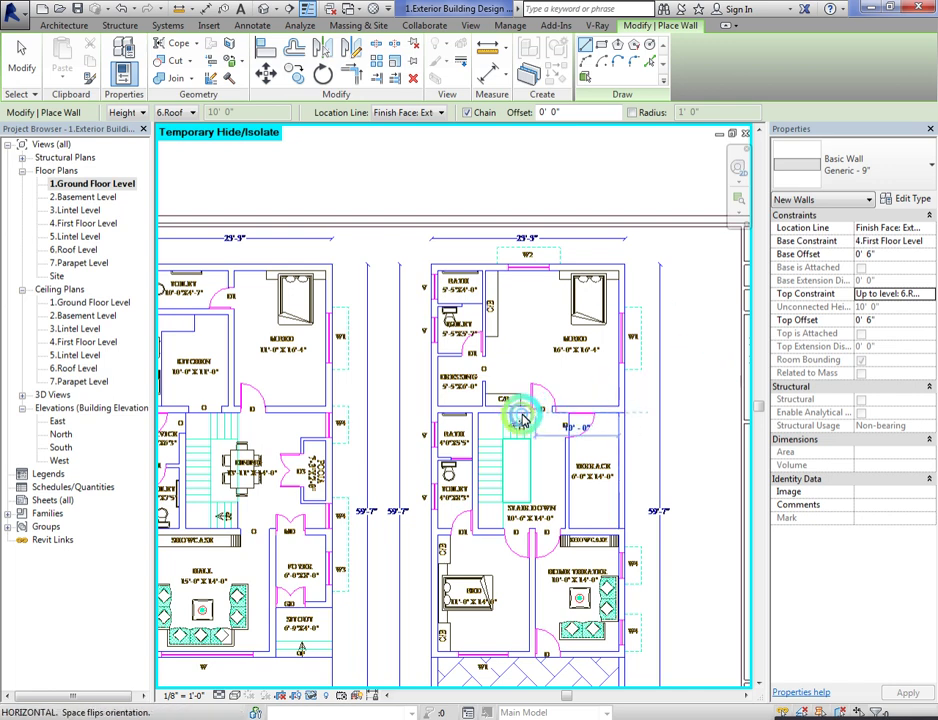
click(437, 414)
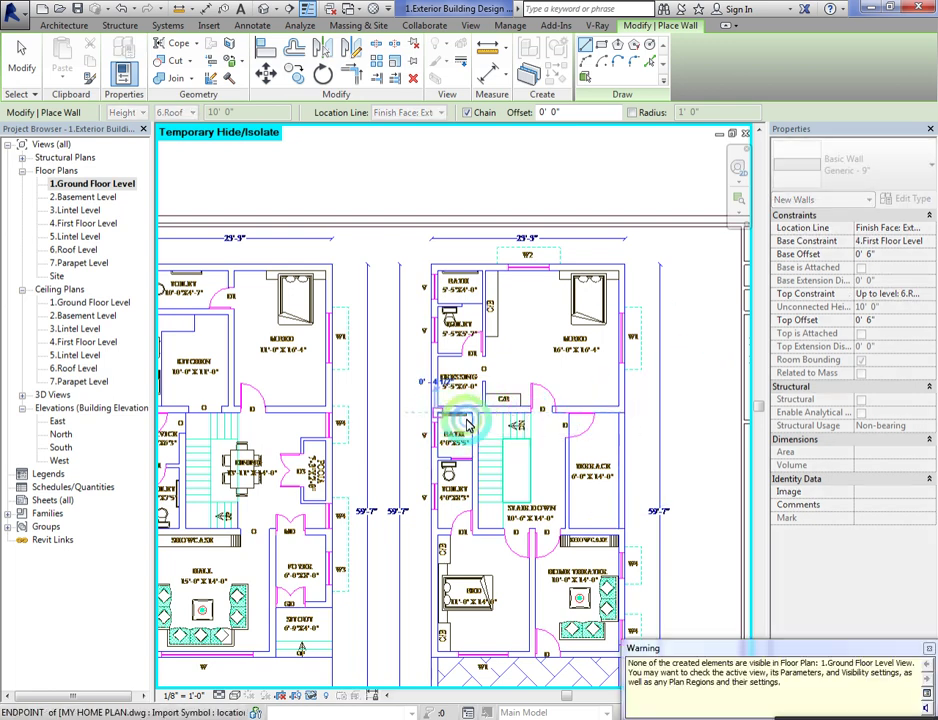
click(480, 525)
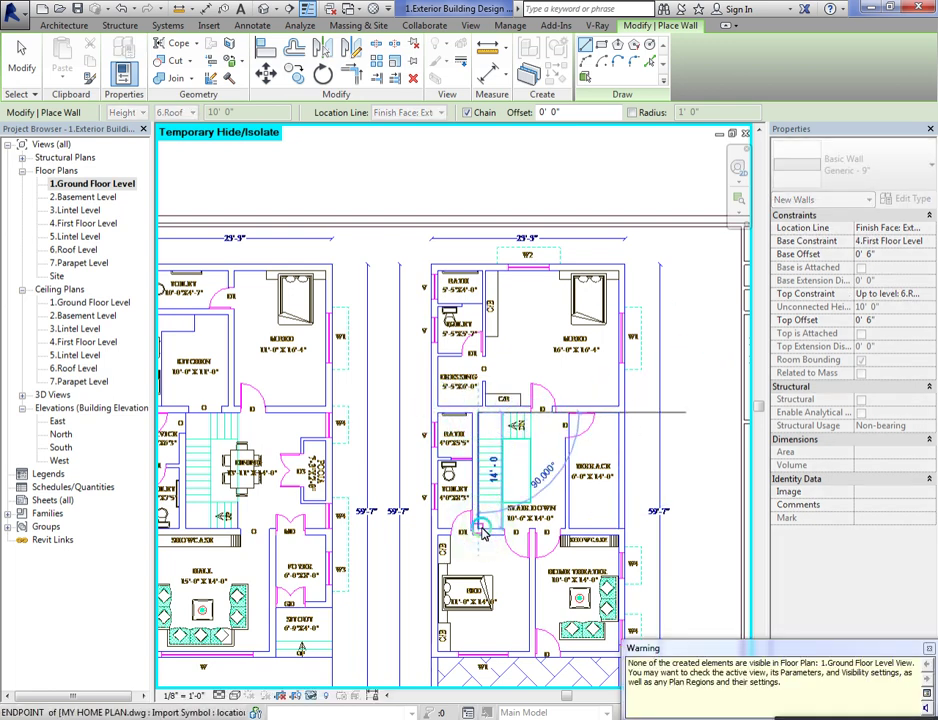
click(618, 533)
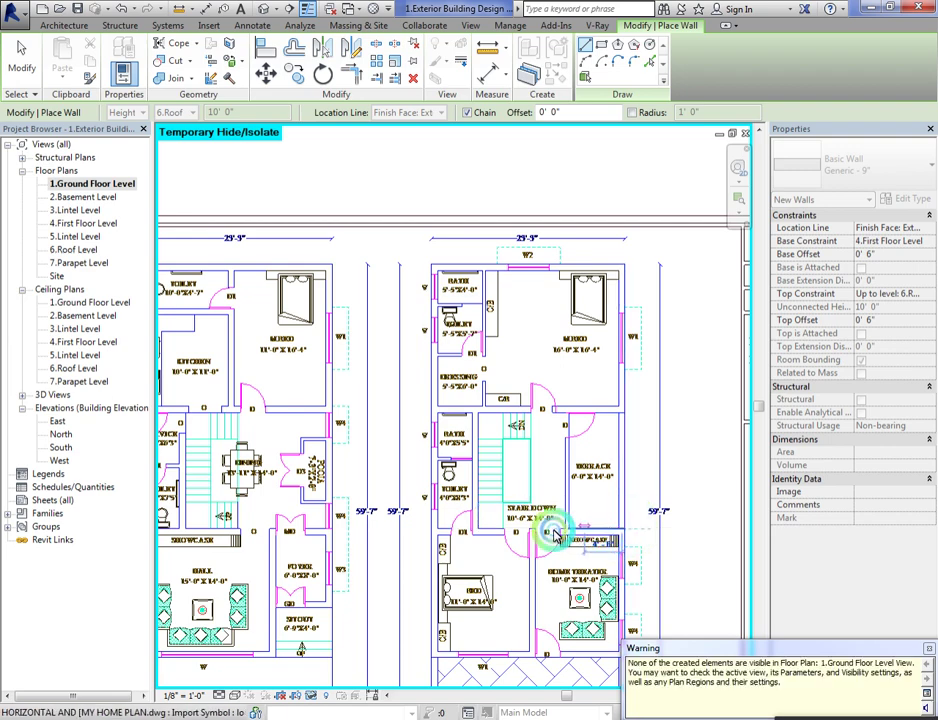
key(Escape)
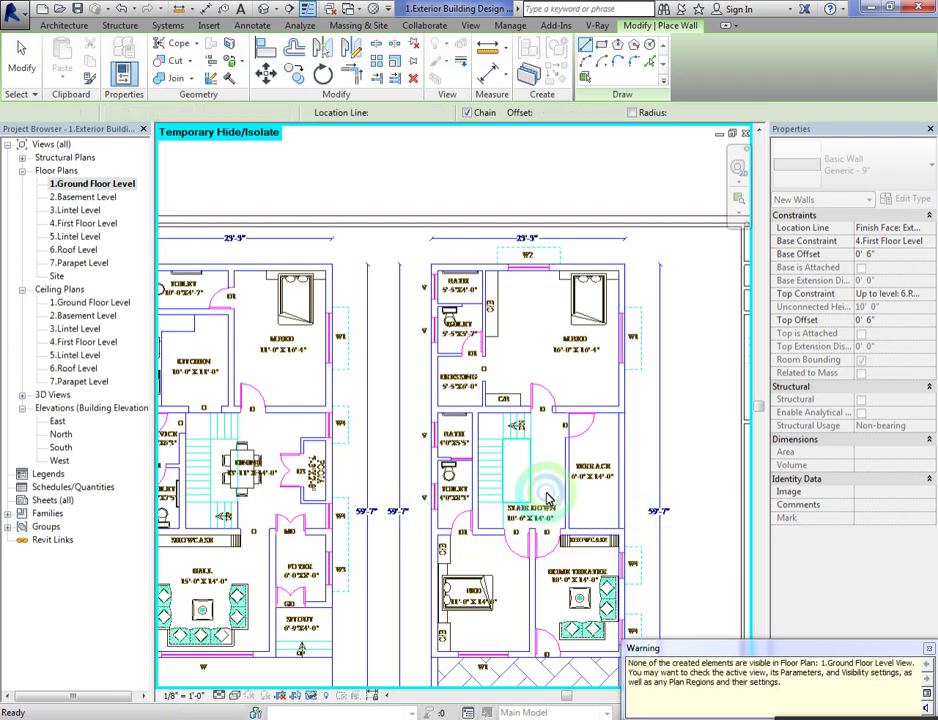
Step: Draw the wall between the bedroom and home theater, about 15'-3" long, from 4.First Floor Level up to 6.Roof Level
scroll(545, 495, down, 1)
scroll(527, 632, up, 2)
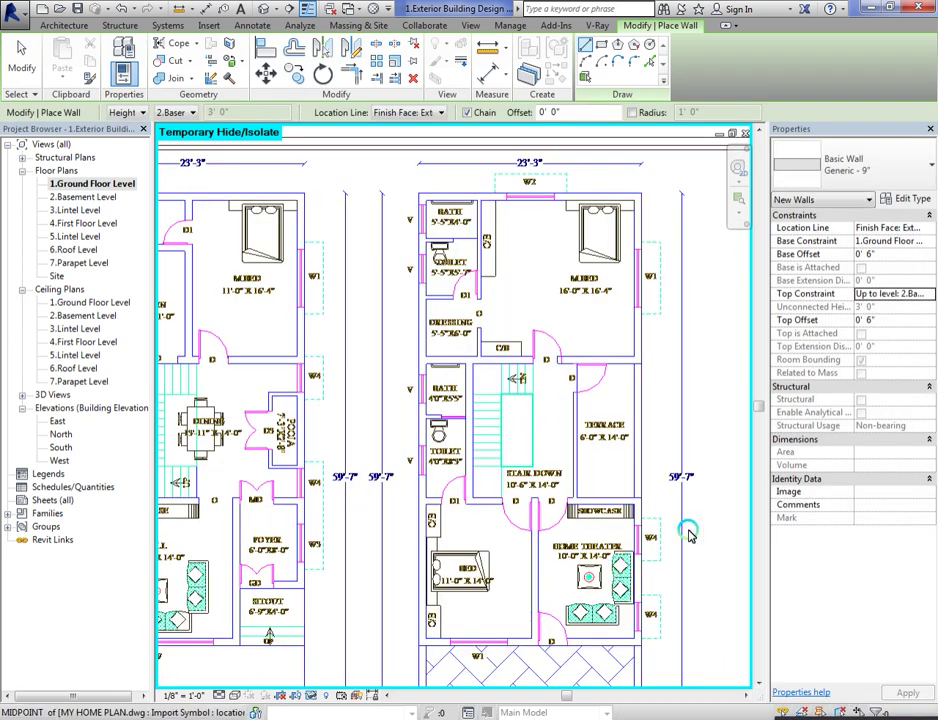
click(929, 244)
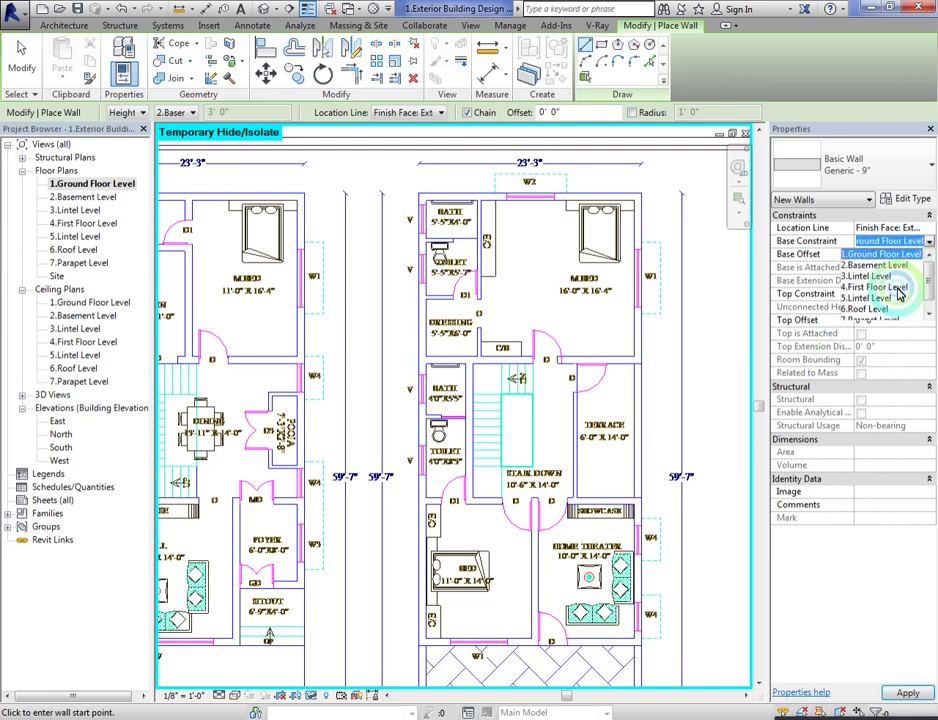
click(878, 287)
click(929, 296)
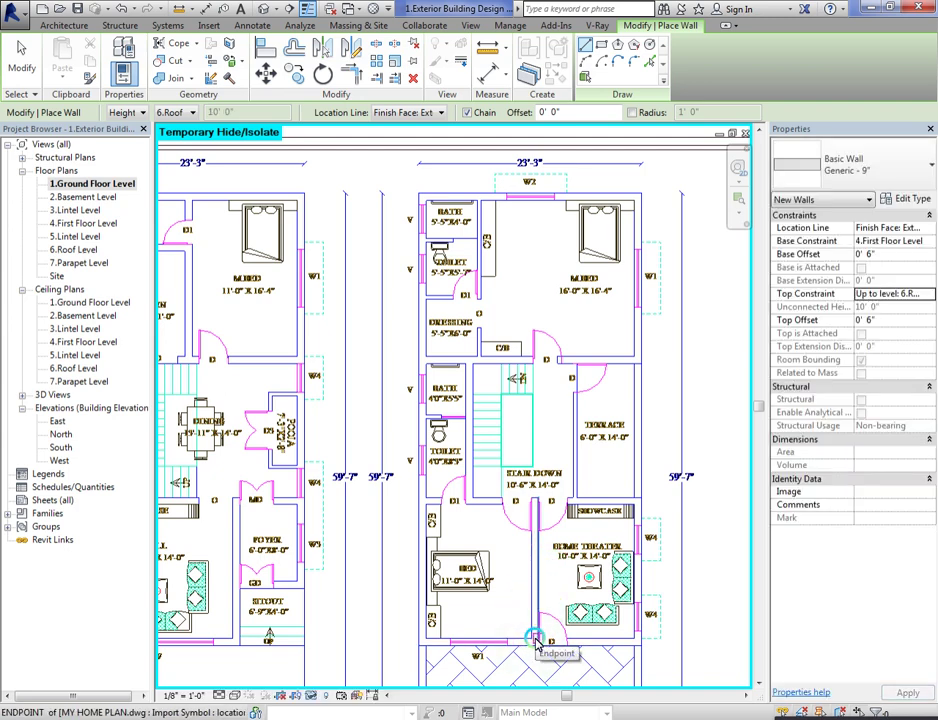
scroll(528, 527, up, 3)
click(546, 486)
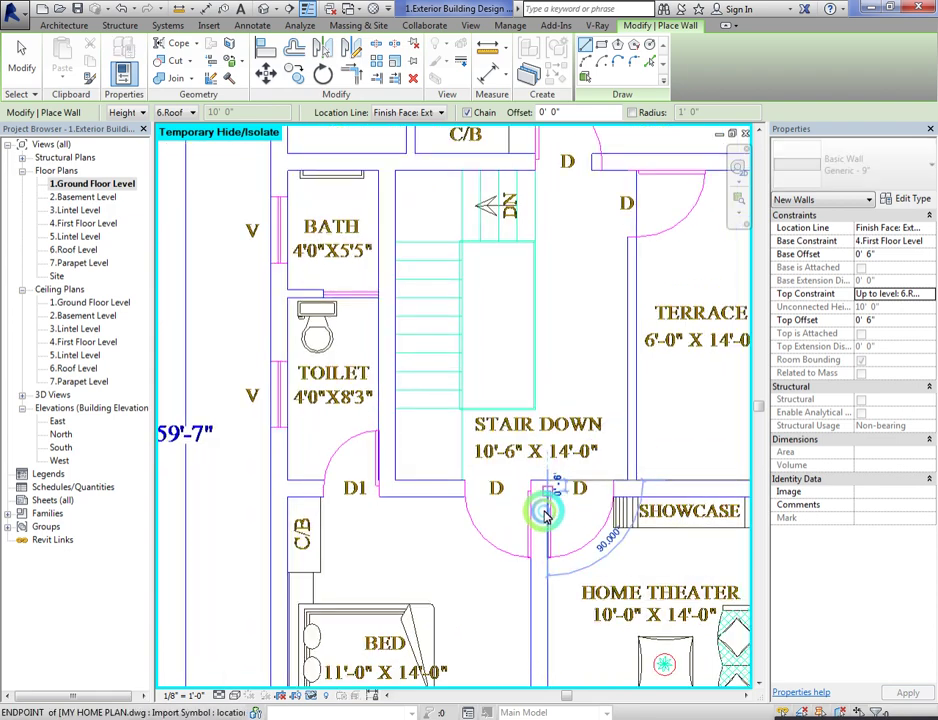
scroll(549, 565, down, 6)
scroll(541, 628, up, 5)
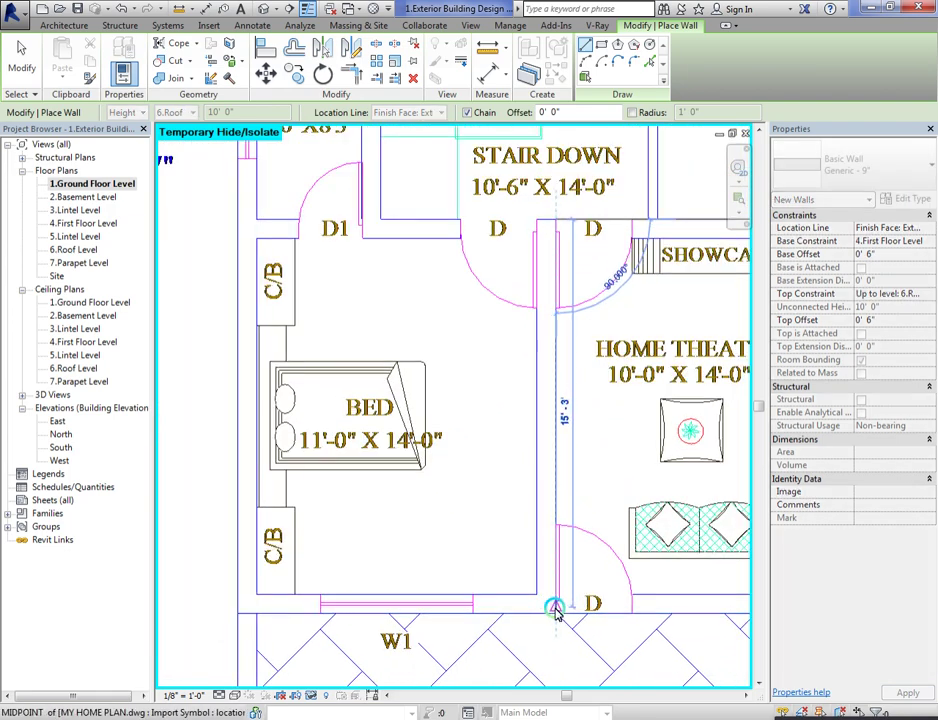
click(553, 612)
scroll(549, 610, down, 5)
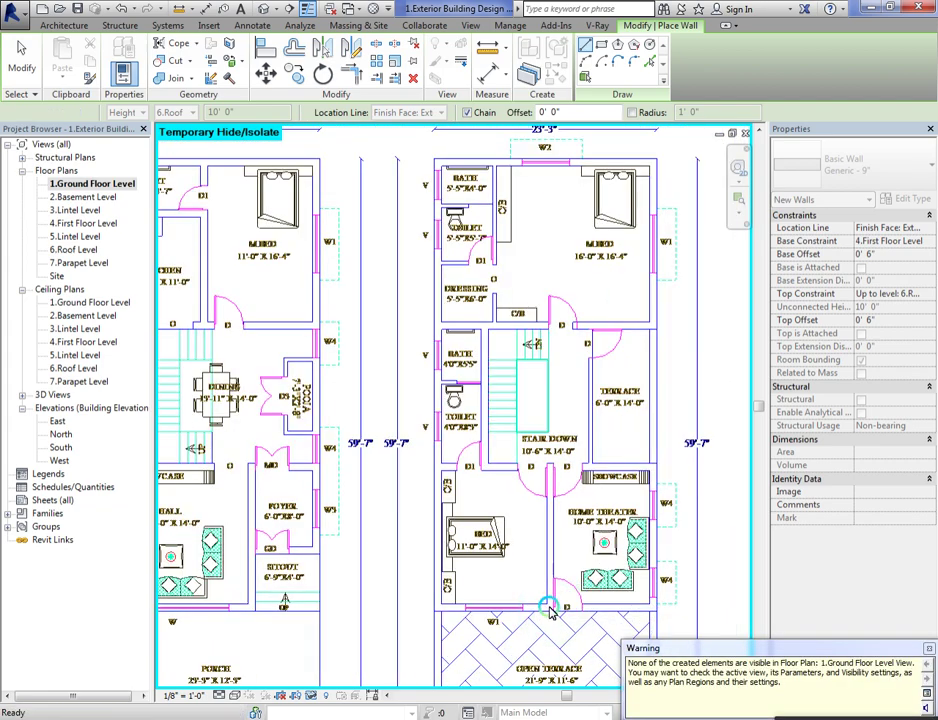
scroll(549, 666, up, 5)
key(Escape)
scroll(471, 483, down, 4)
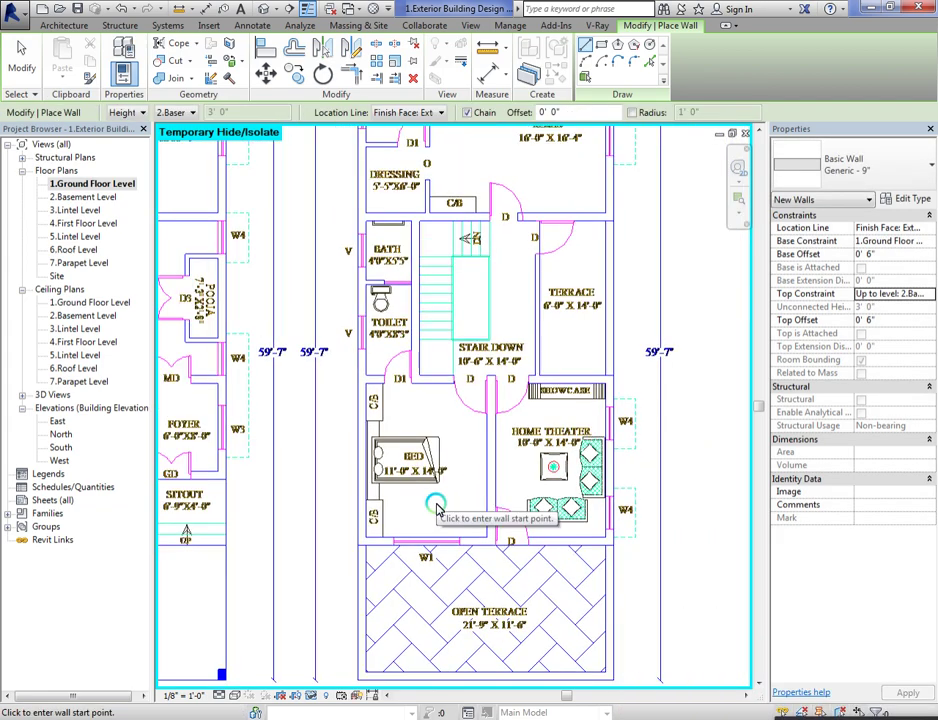
Step: Set the next wall to type Generic - 4.5", with base constraint 4.First Floor Level and top constraint 6.Roof Level
scroll(436, 508, down, 2)
scroll(535, 350, up, 2)
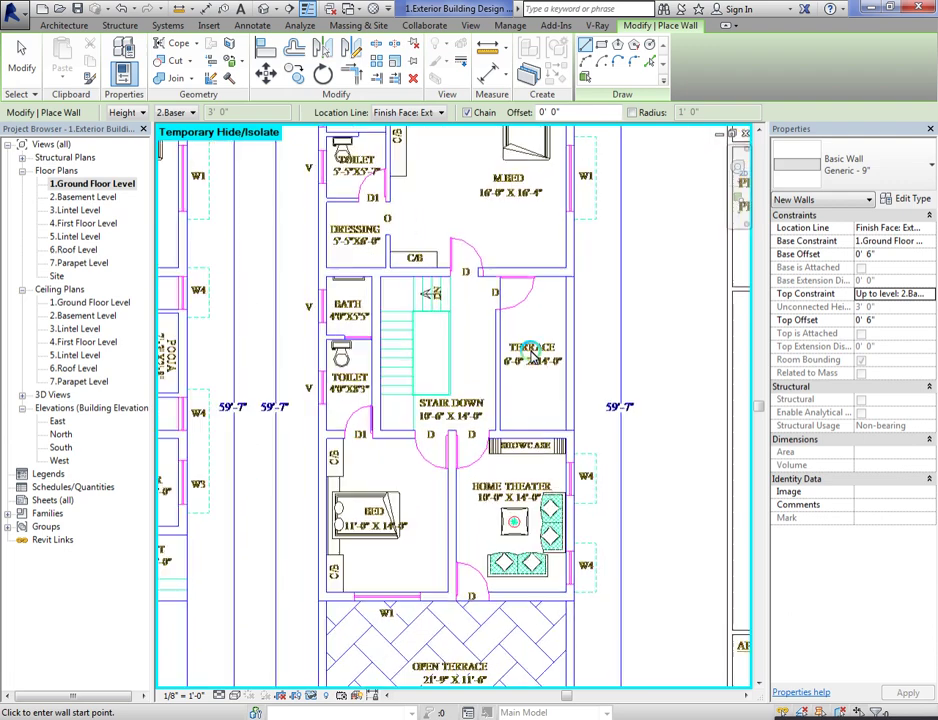
click(894, 167)
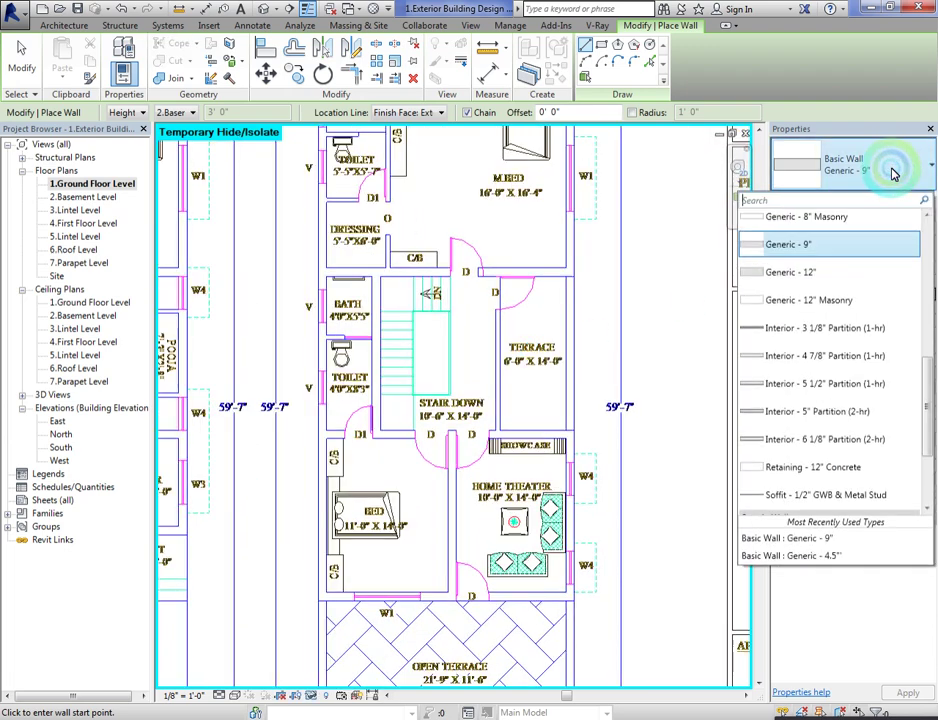
click(858, 256)
click(929, 243)
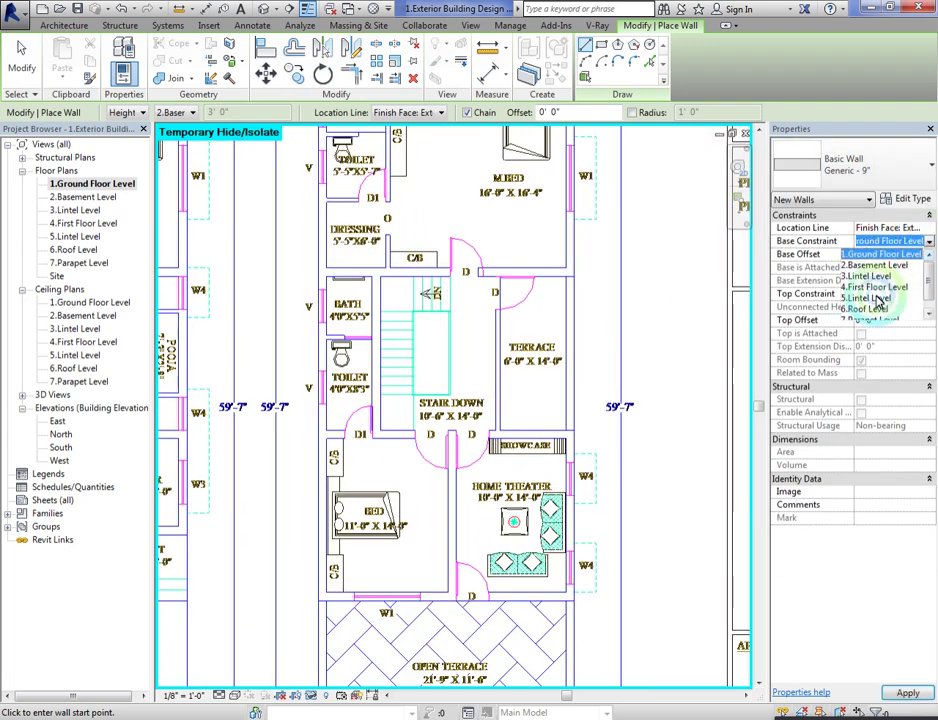
click(885, 291)
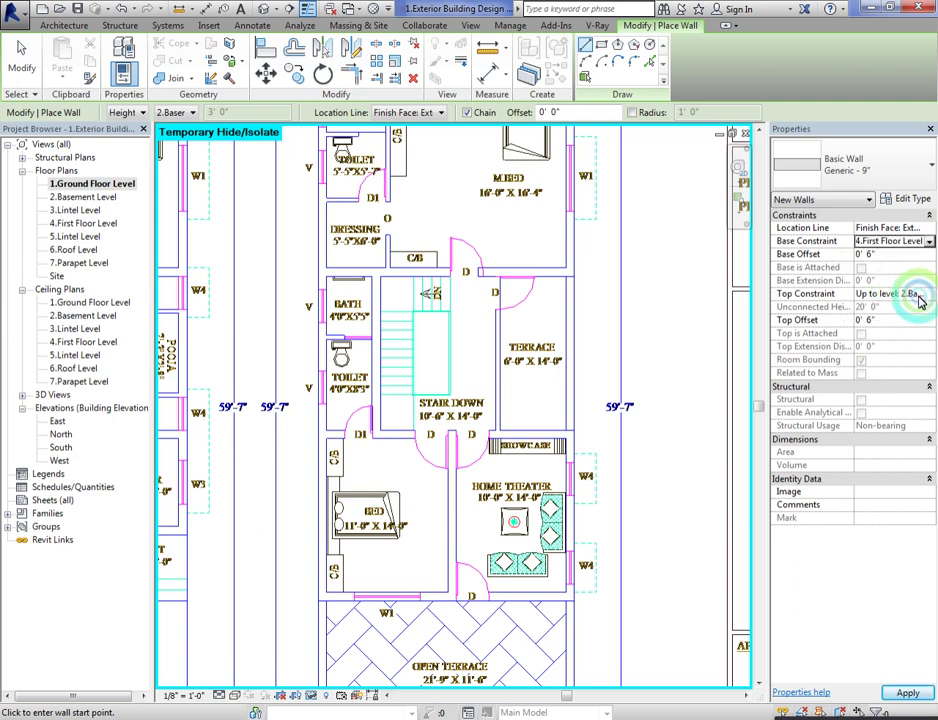
click(929, 294)
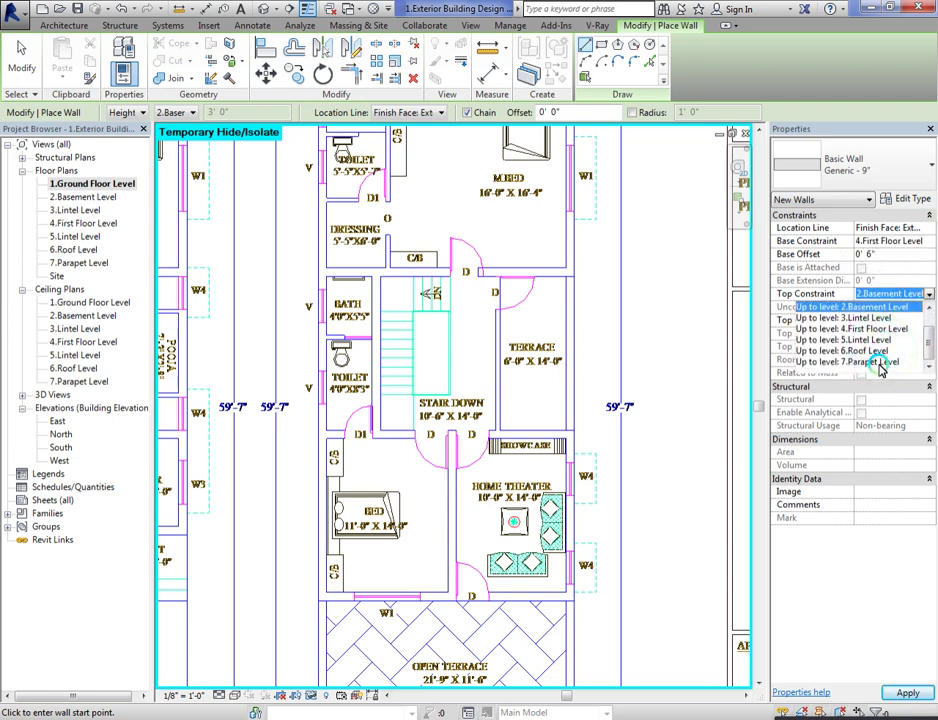
click(872, 351)
click(840, 164)
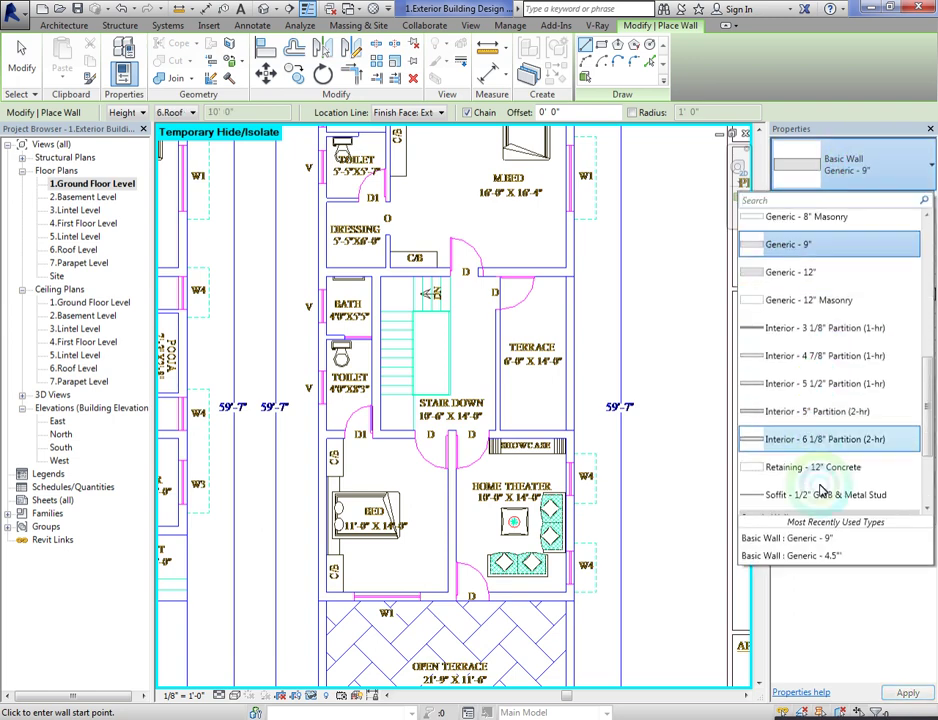
click(779, 555)
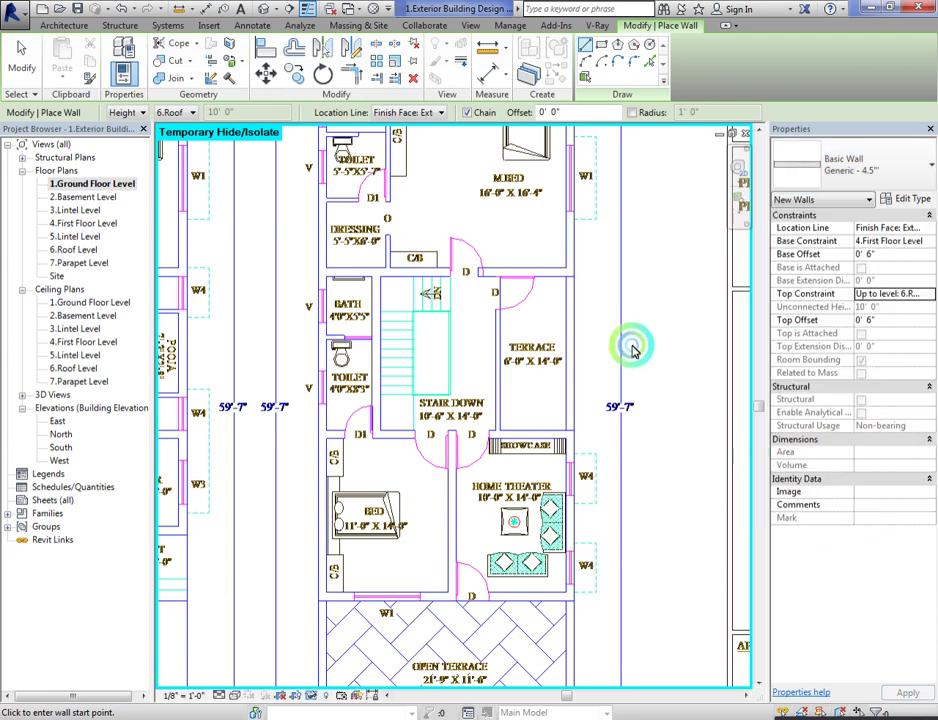
Step: Draw the 14'-0" wall between the stair area and the side terrace on the first-floor plan
scroll(500, 278, up, 5)
click(509, 263)
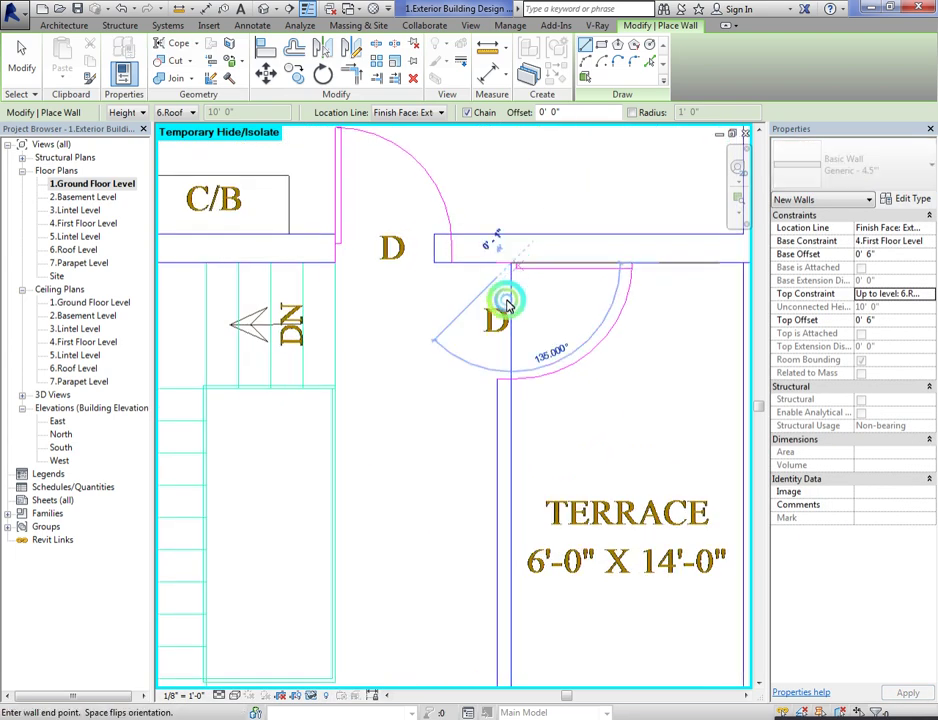
scroll(507, 305, down, 4)
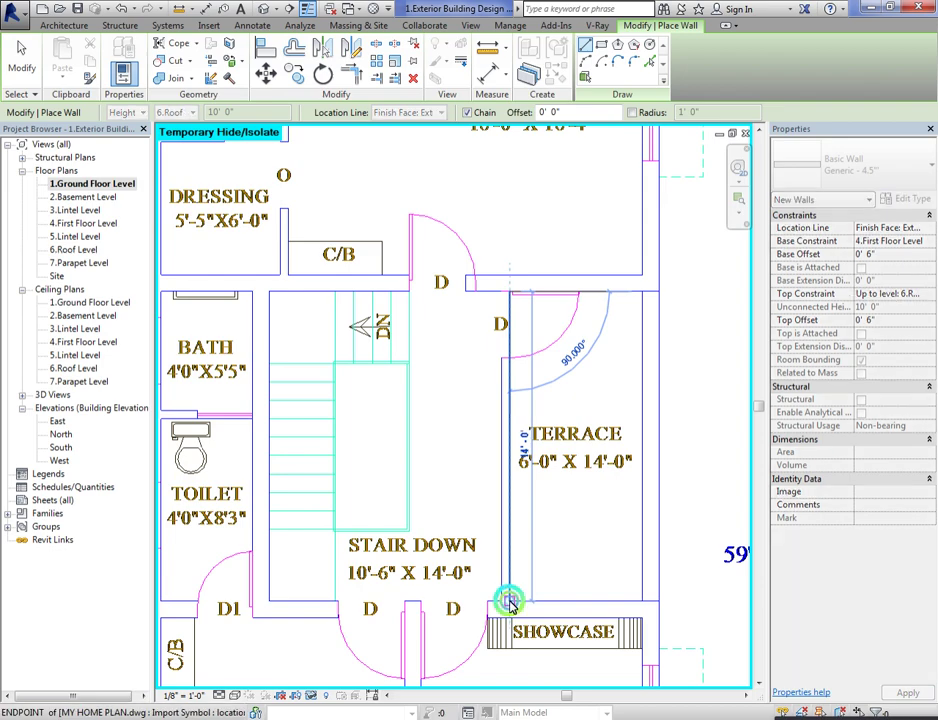
click(509, 600)
key(Escape)
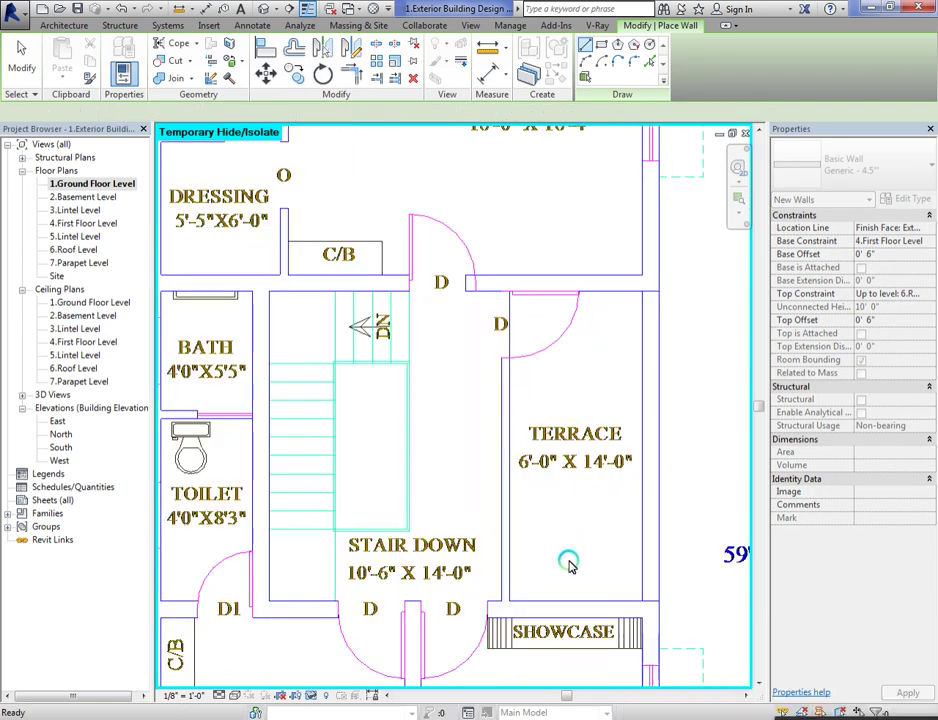
Step: Draw the 16'-4" wall between the bath, toilet and dressing rooms and the master bedroom, from 4.First Floor Level up to 6.Roof Level
scroll(567, 566, down, 6)
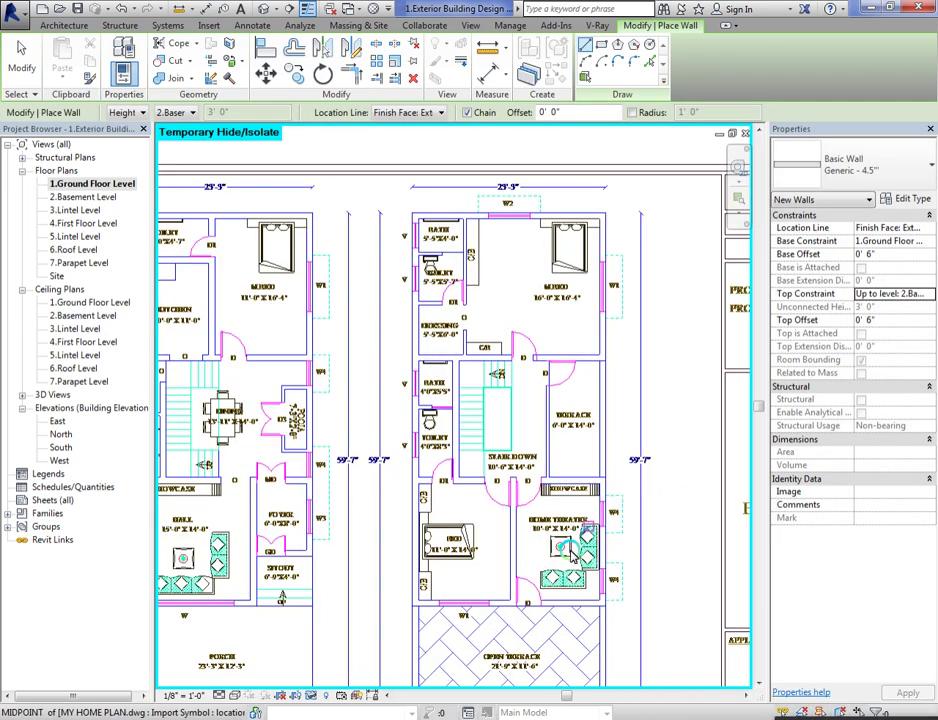
scroll(419, 222, up, 3)
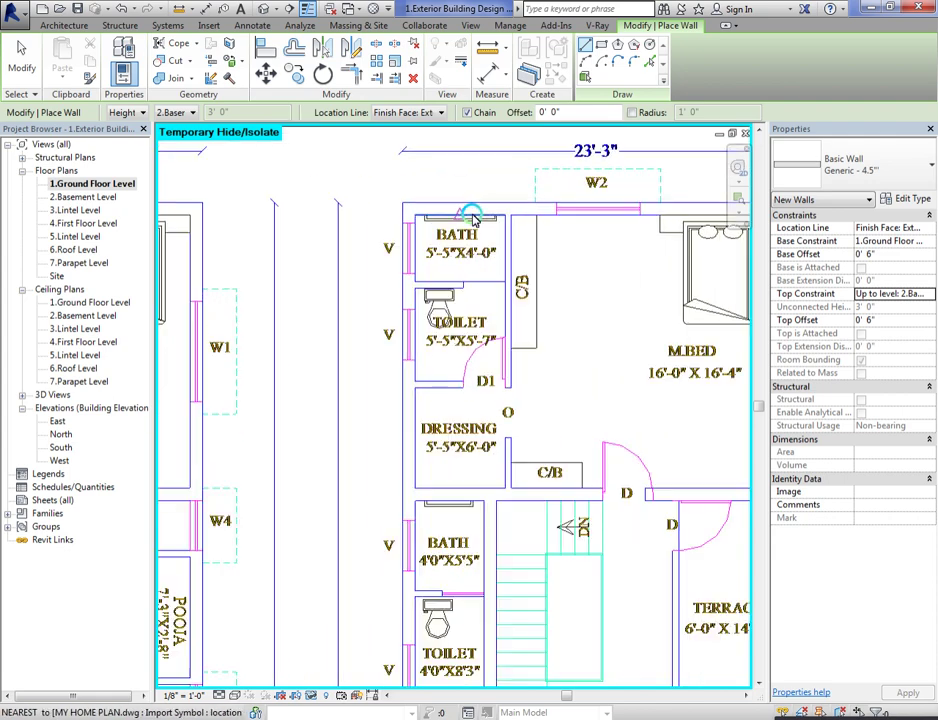
click(927, 242)
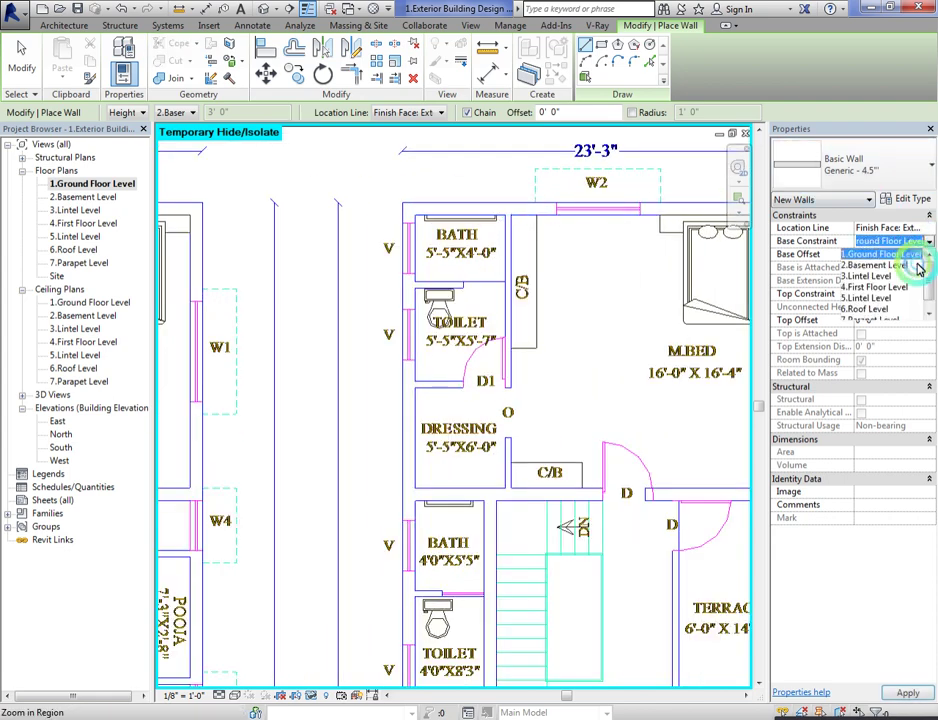
click(887, 288)
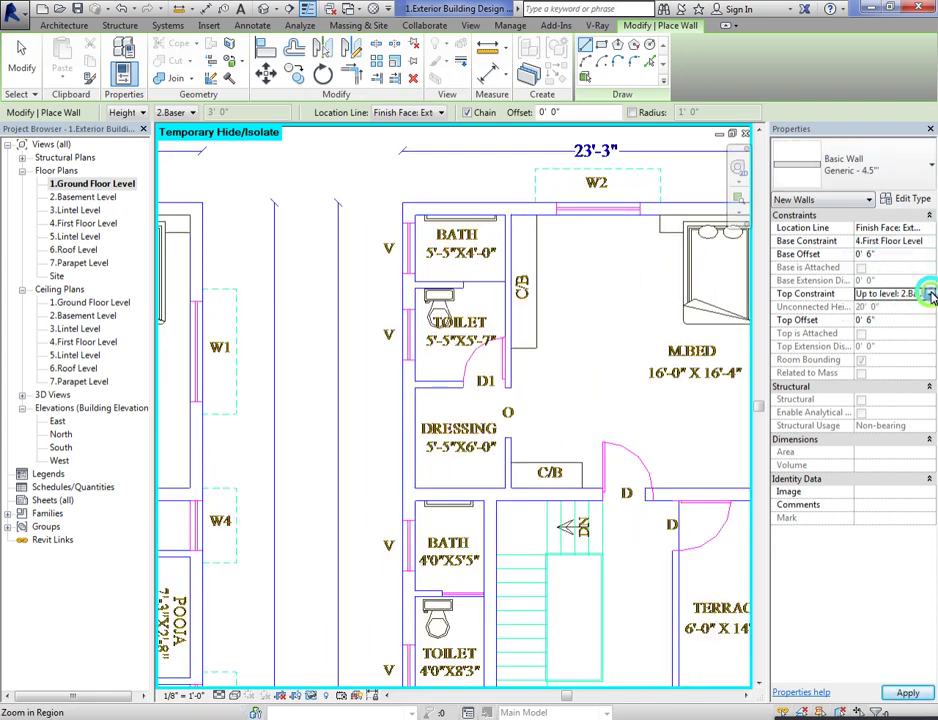
click(931, 296)
scroll(900, 350, down, 2)
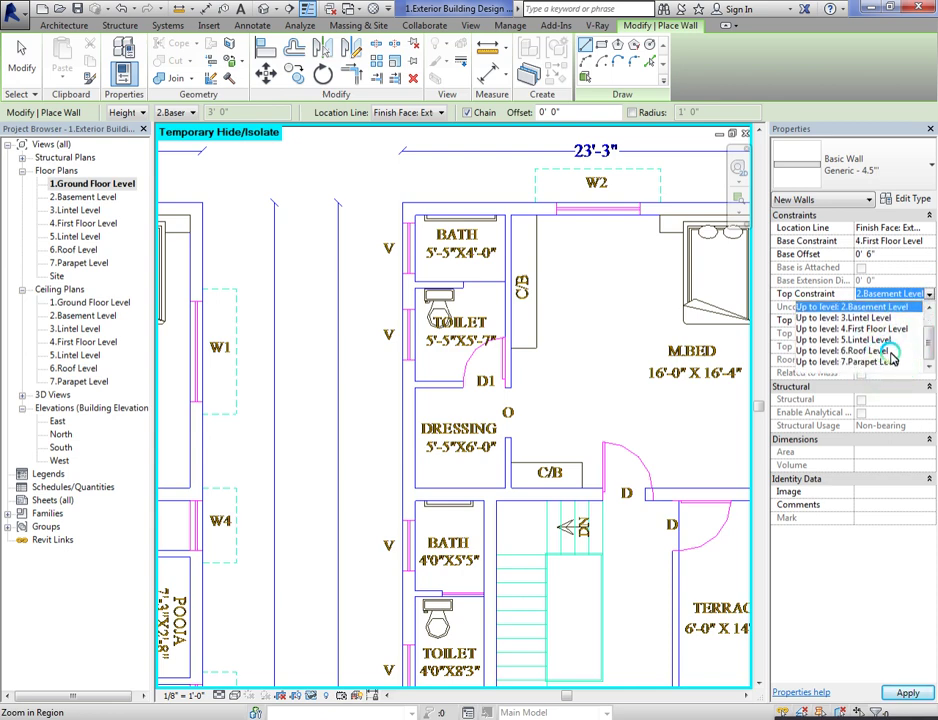
click(887, 351)
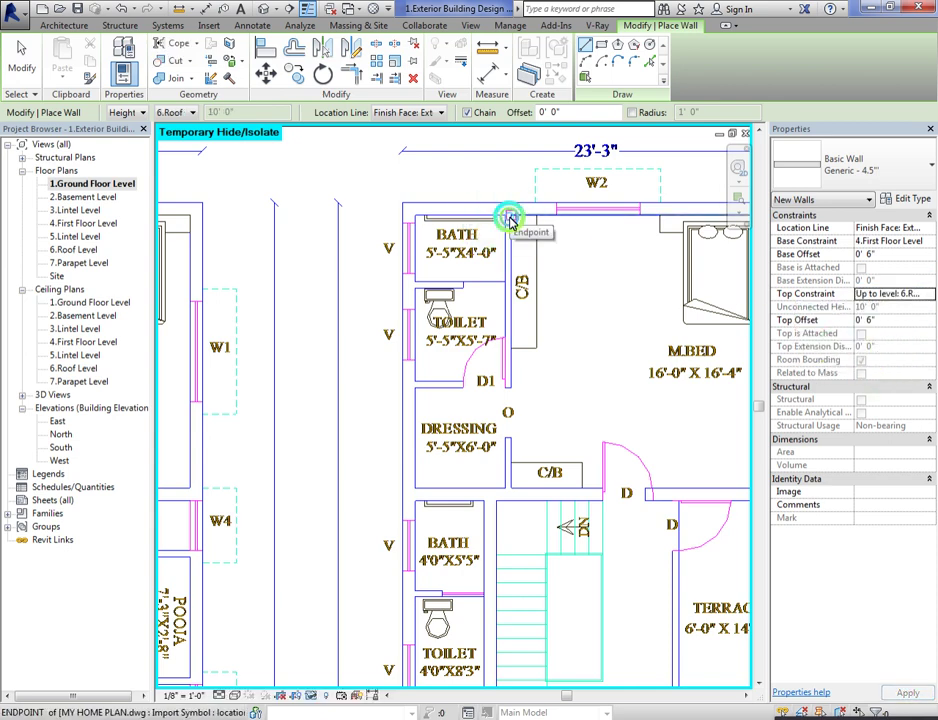
click(509, 218)
click(510, 489)
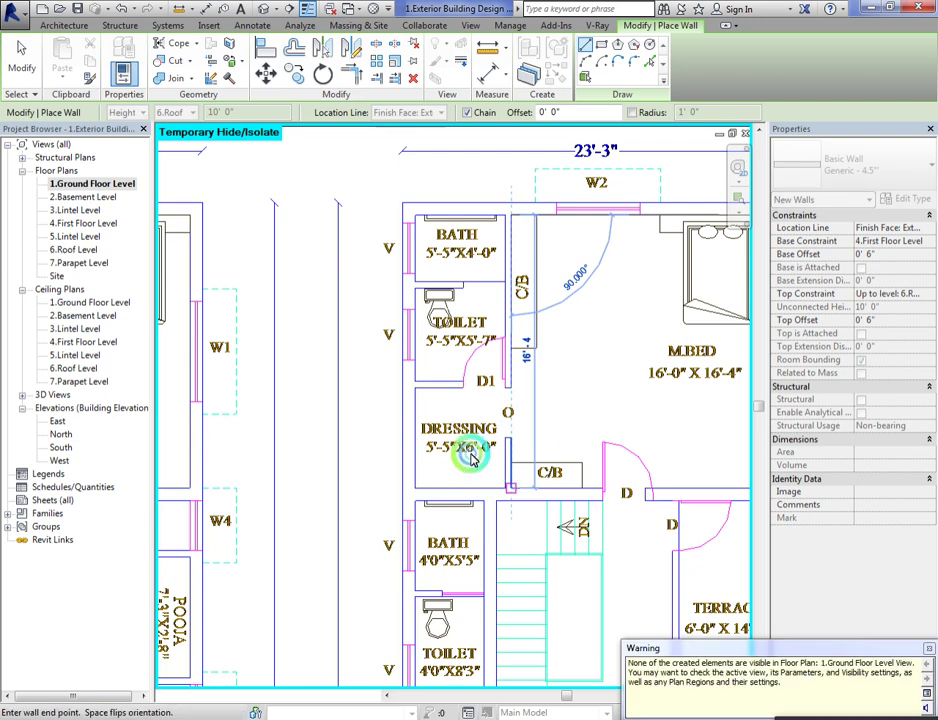
key(Escape)
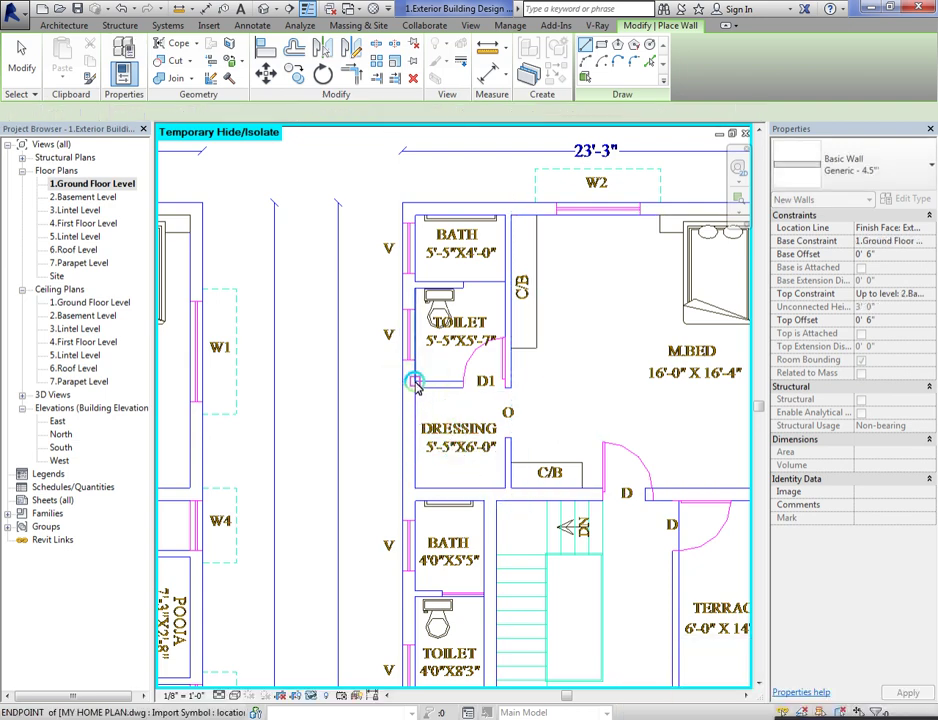
Step: Draw the wall between the master toilet and the dressing room, about 5'-4 1/2" long, from 4.First Floor Level up to 6.Roof Level
click(930, 242)
click(898, 289)
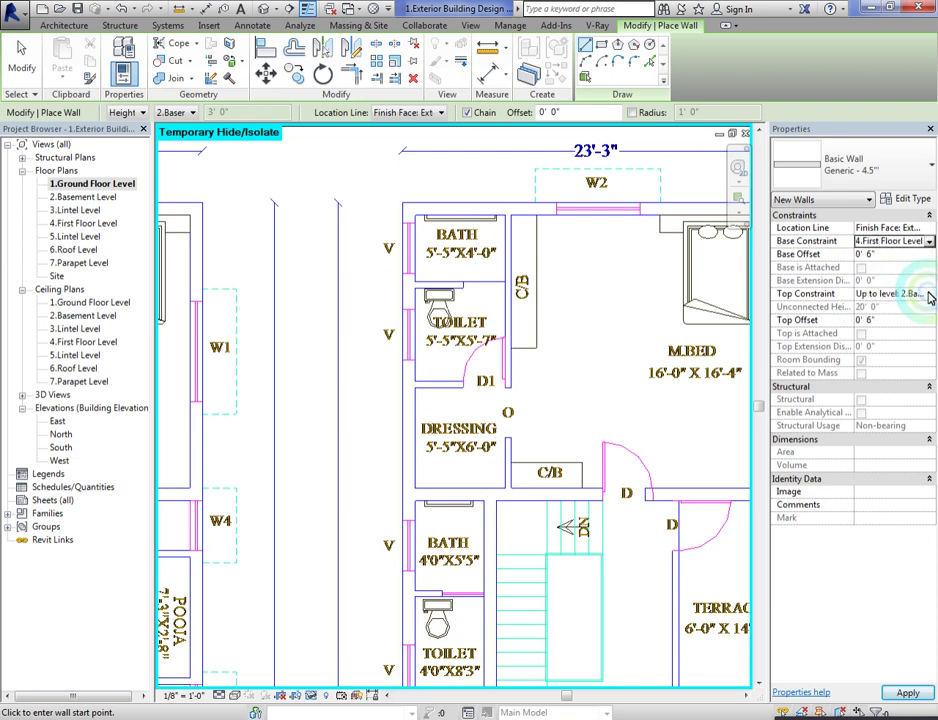
click(929, 297)
click(817, 358)
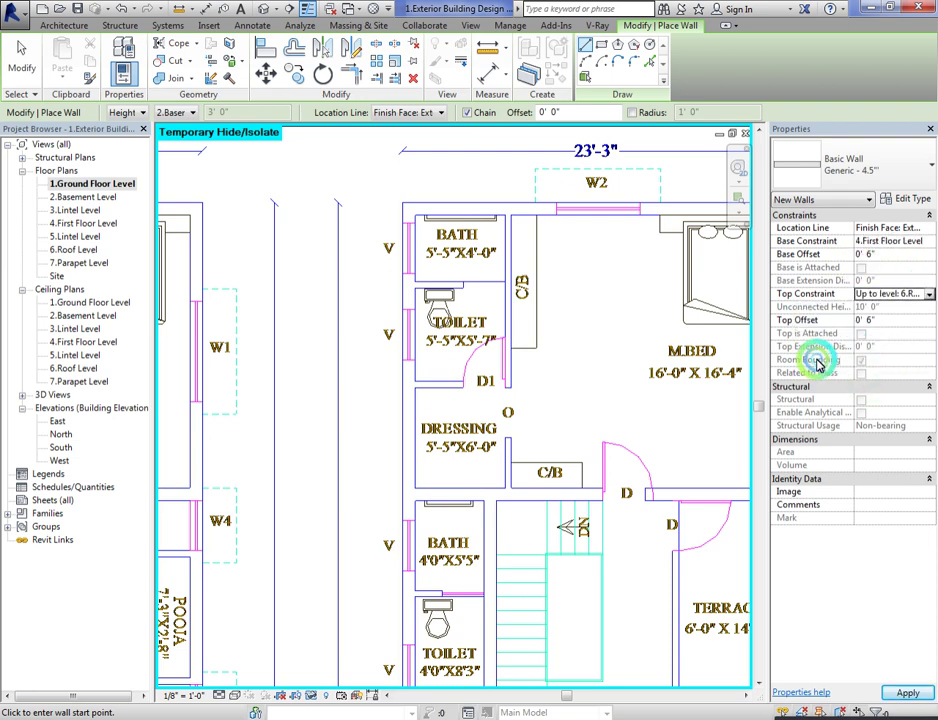
click(456, 373)
click(416, 382)
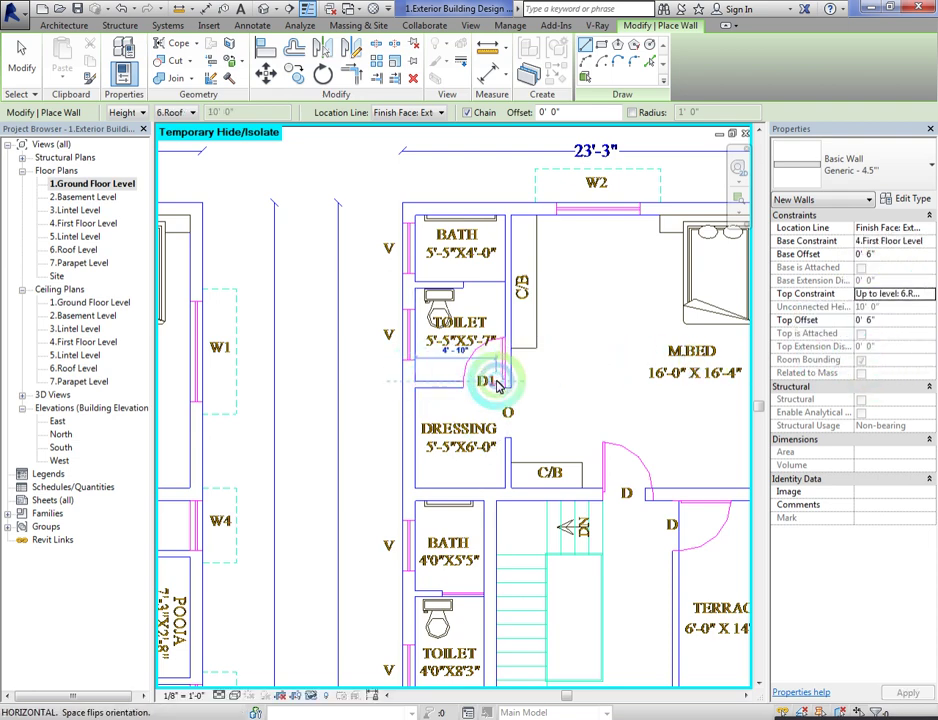
scroll(507, 385, up, 4)
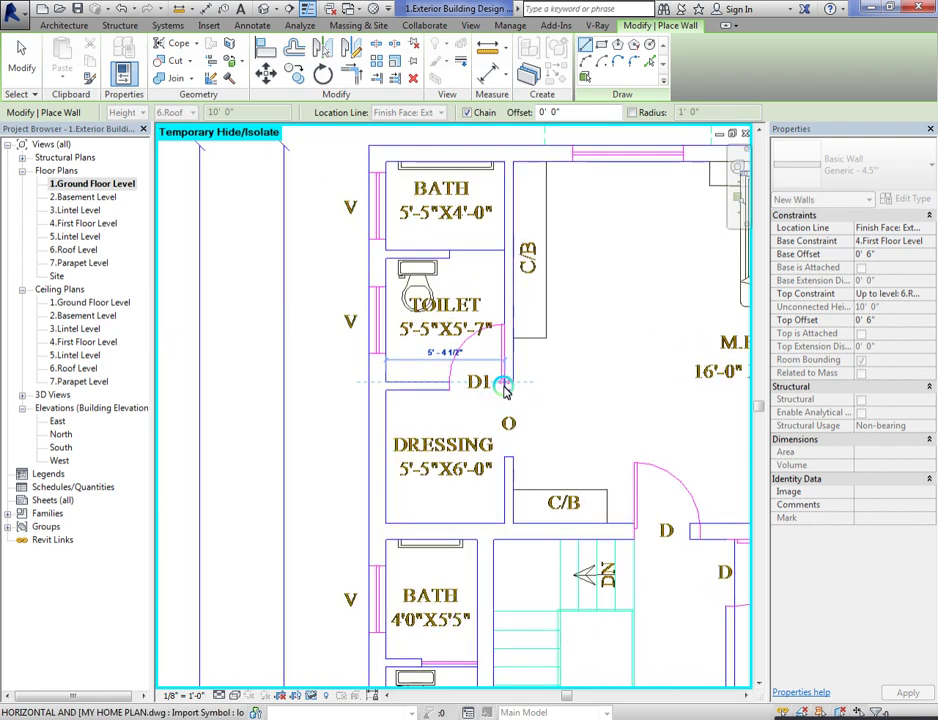
click(507, 383)
scroll(532, 356, down, 4)
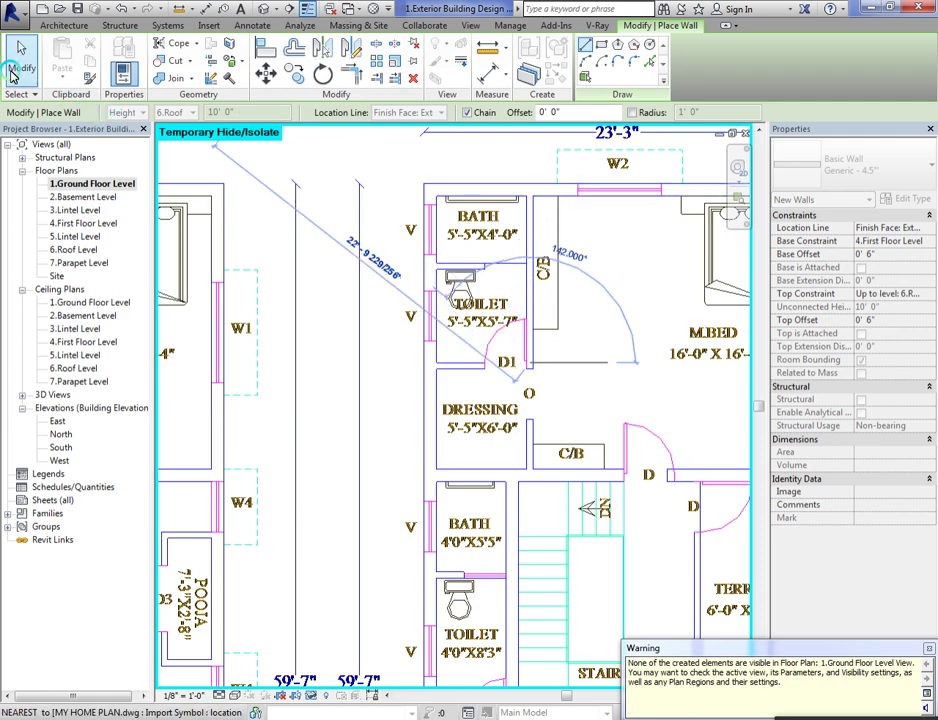
click(21, 57)
Step: Restart the Wall command and set base constraint 4.First Floor Level and top constraint 6.Roof Level for the Generic - 4.5" wall
scroll(533, 351, up, 4)
scroll(618, 263, down, 8)
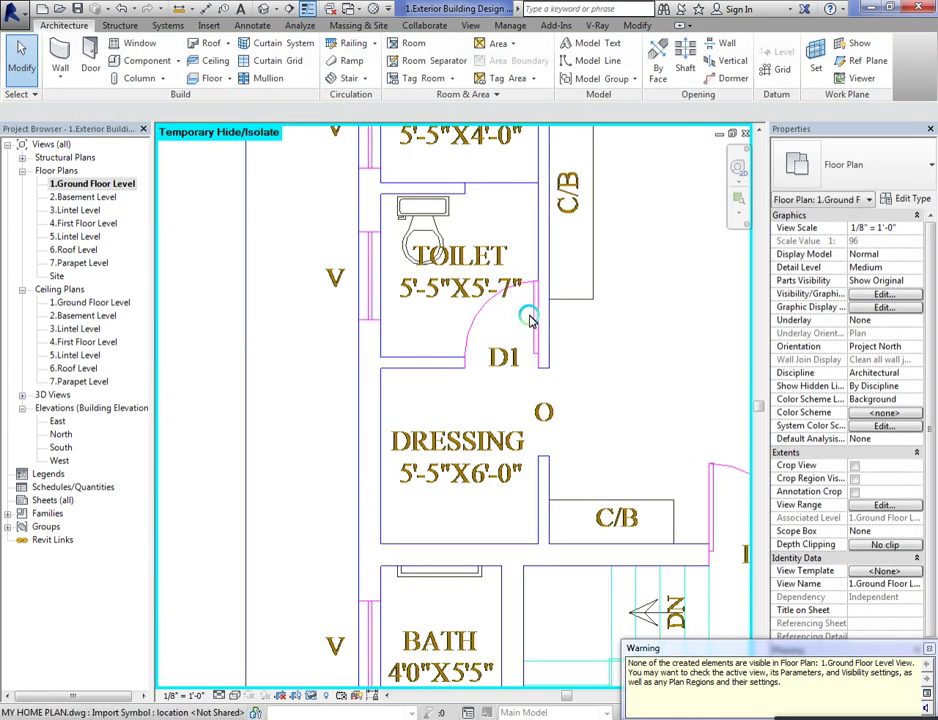
scroll(388, 277, down, 3)
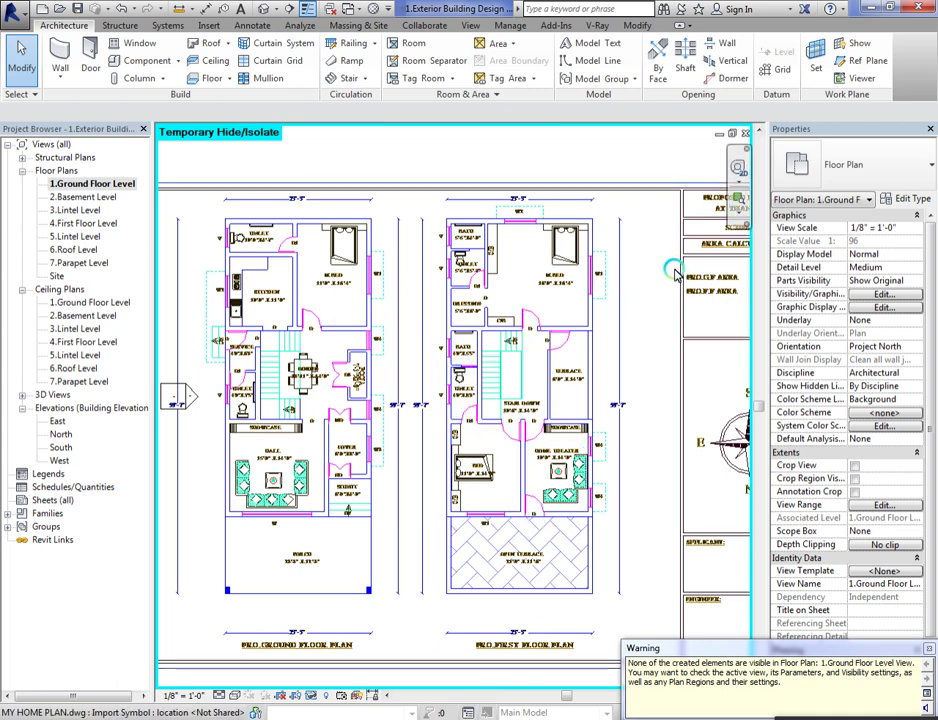
key(w)
key(a)
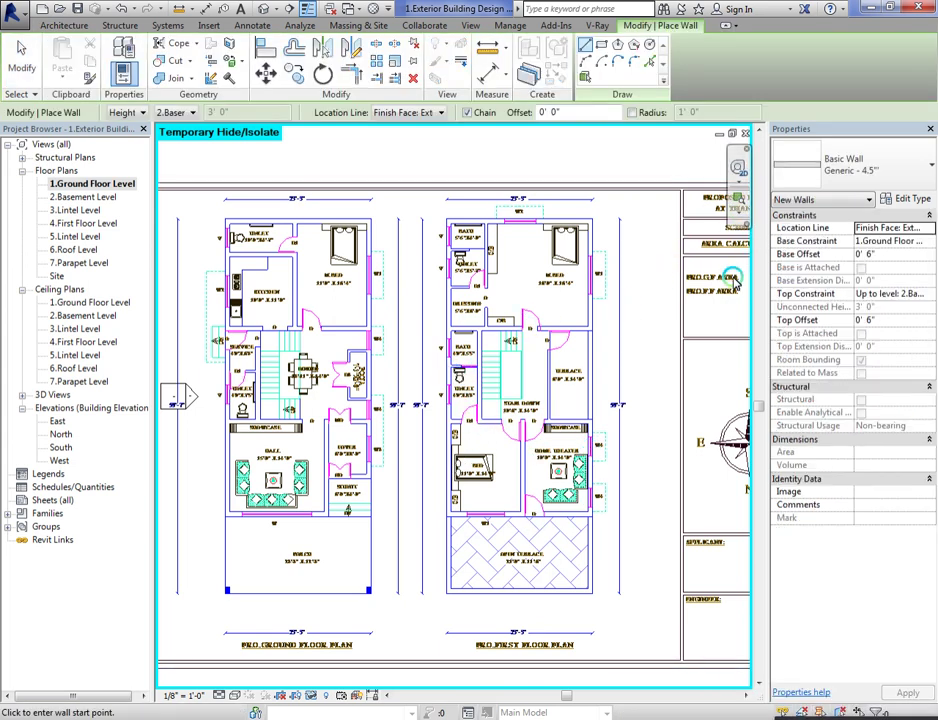
click(929, 242)
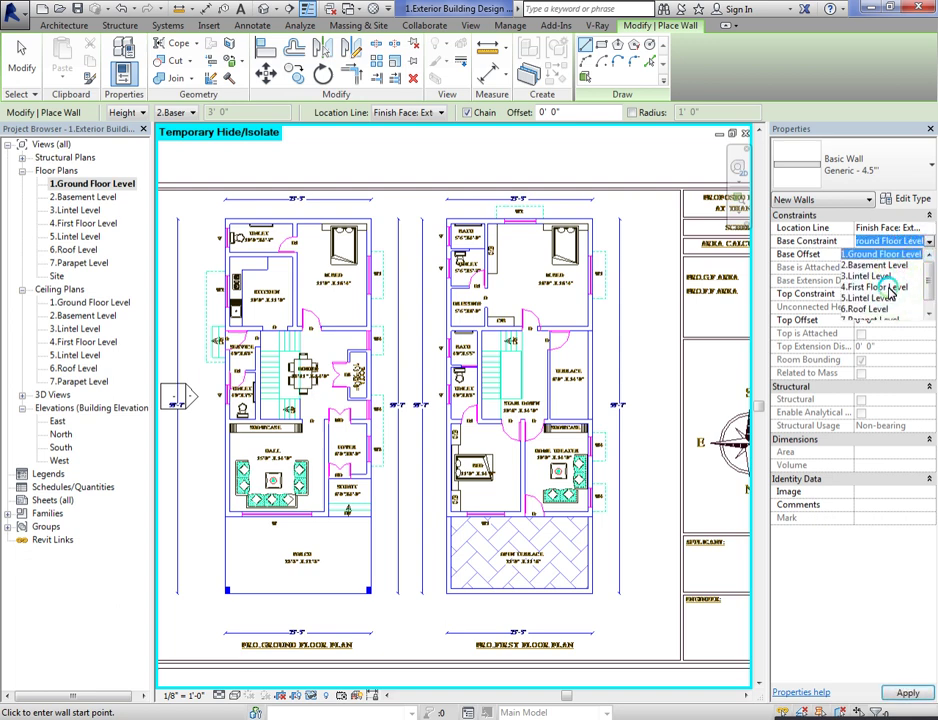
click(889, 287)
click(929, 294)
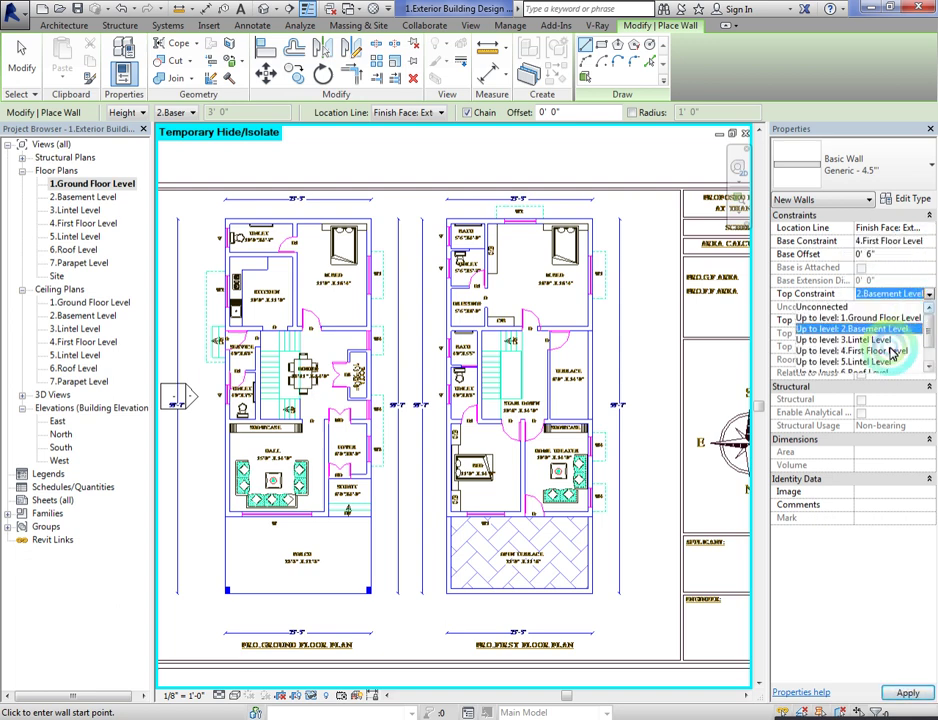
scroll(889, 359, down, 1)
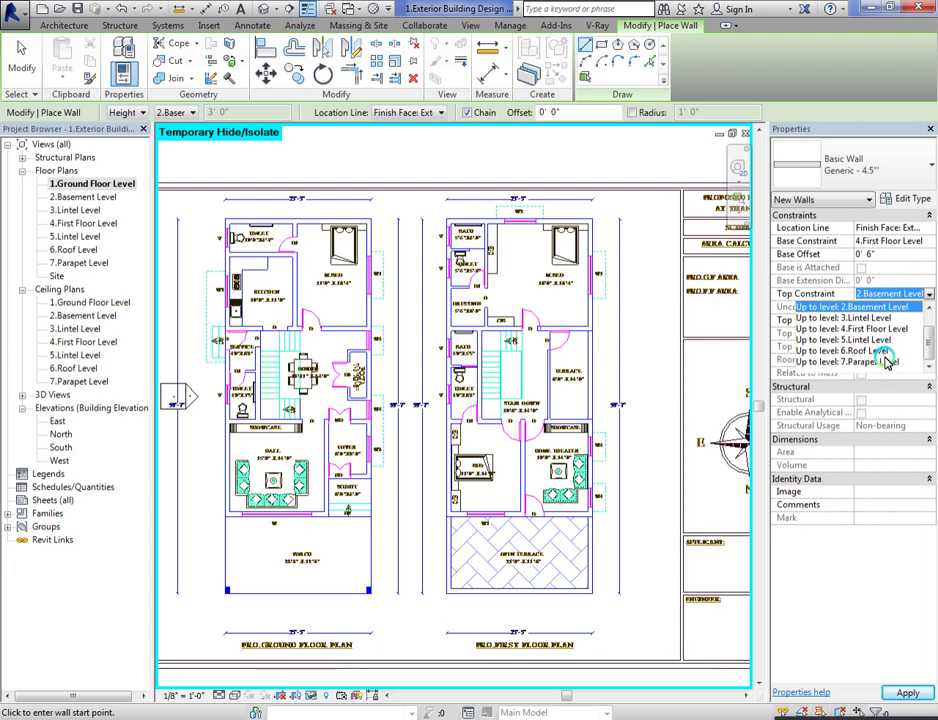
click(880, 352)
Step: Draw the partition between the bath and toilet beside the stairs, about 4'-1 1/2" long
scroll(452, 362, up, 5)
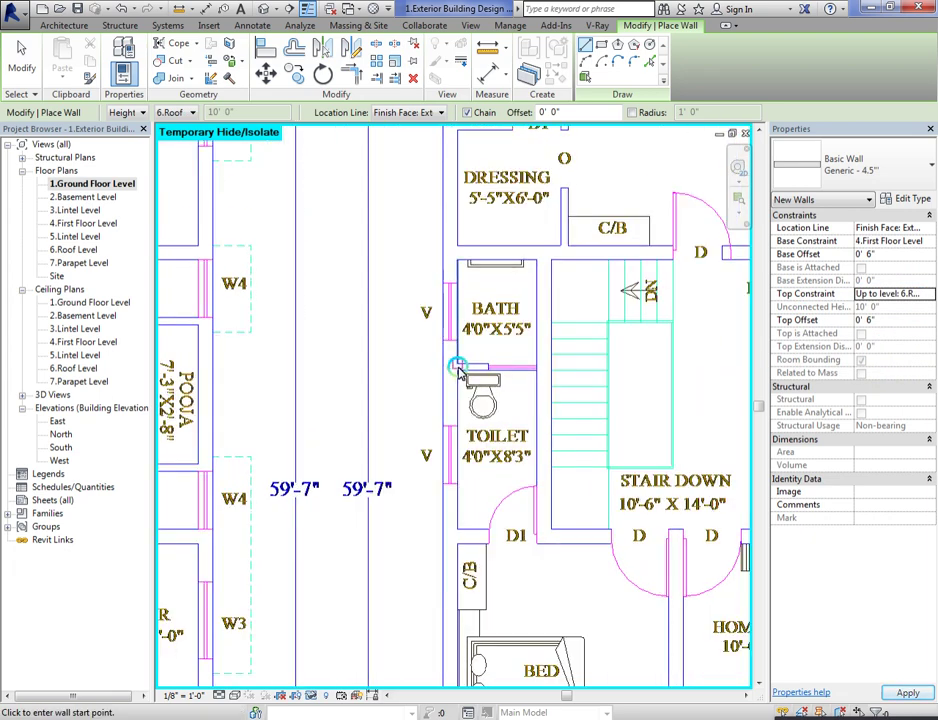
click(460, 368)
scroll(534, 366, up, 3)
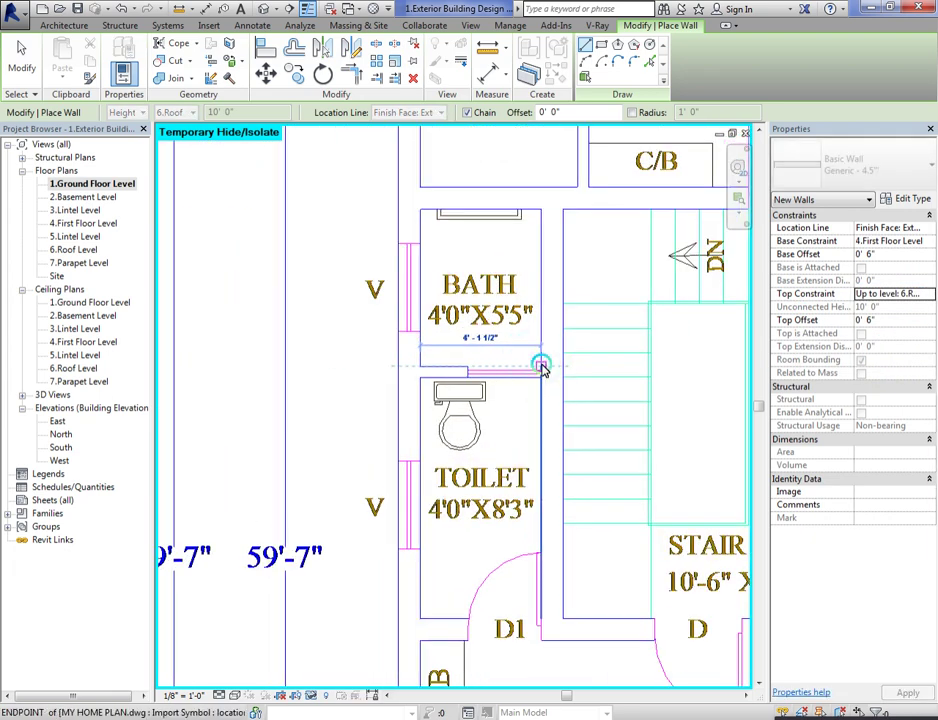
click(541, 368)
scroll(586, 341, down, 5)
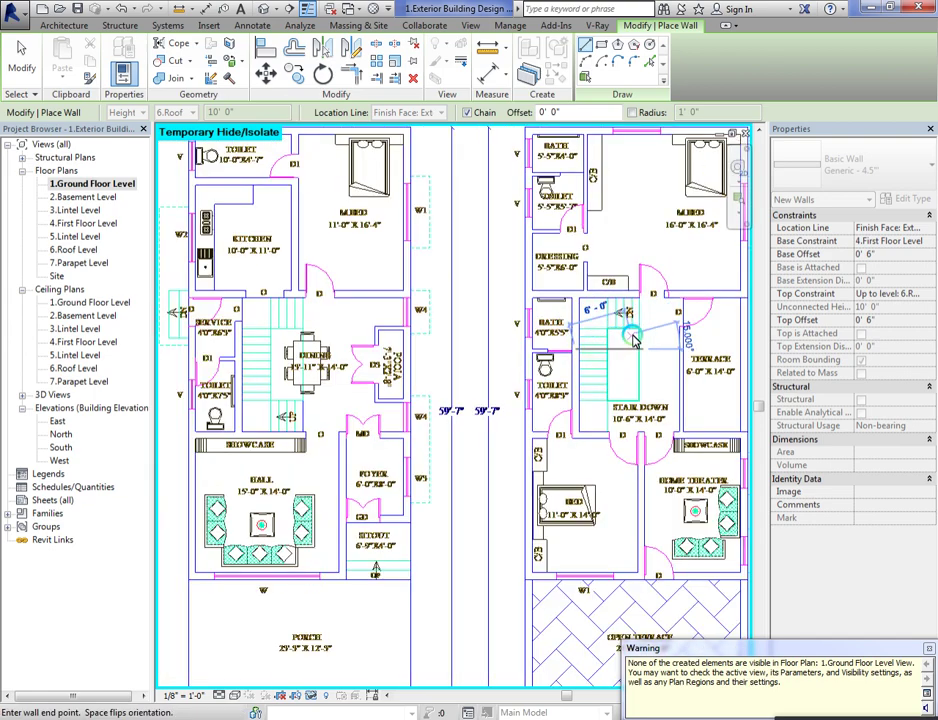
Step: Examine the first-floor wall junctions around the stairs and the front rooms in 3D from several directions
click(263, 9)
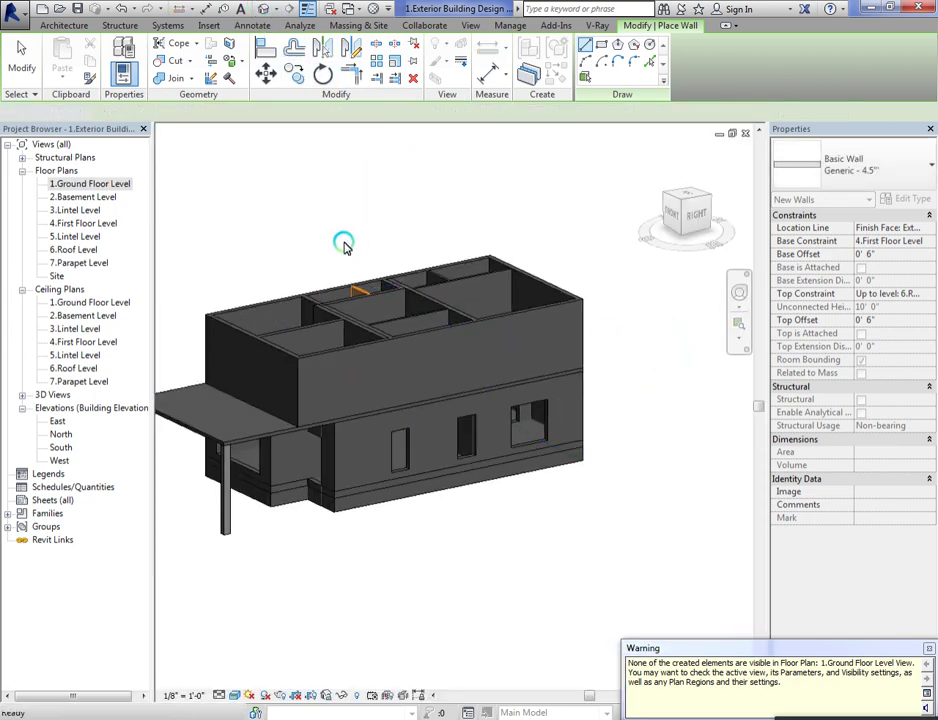
key(Escape)
key(Escape)
drag(681, 205, 691, 285)
scroll(264, 331, up, 3)
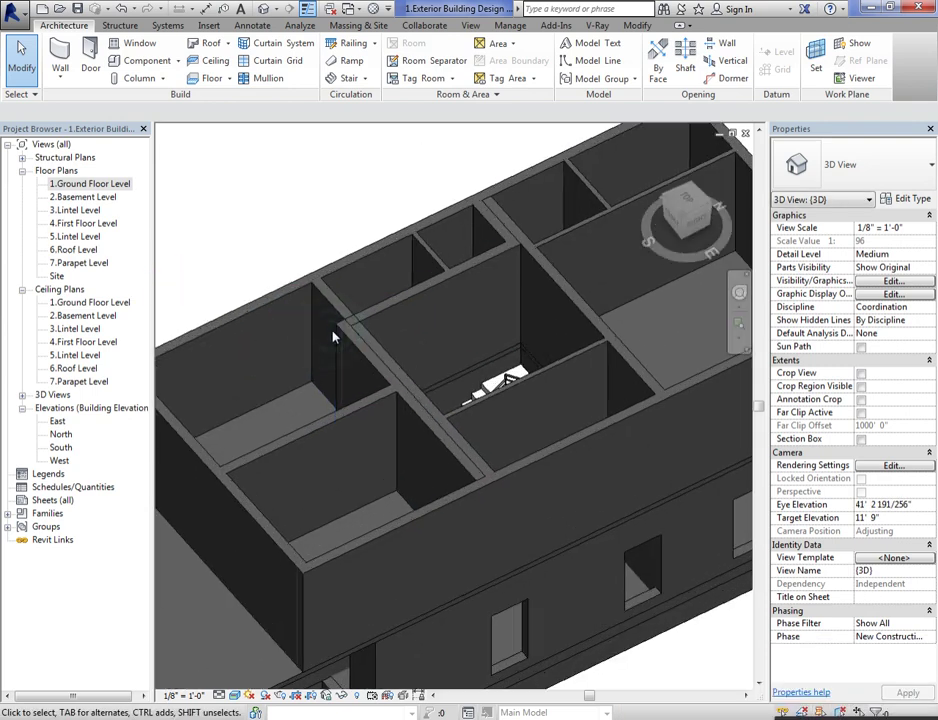
click(347, 331)
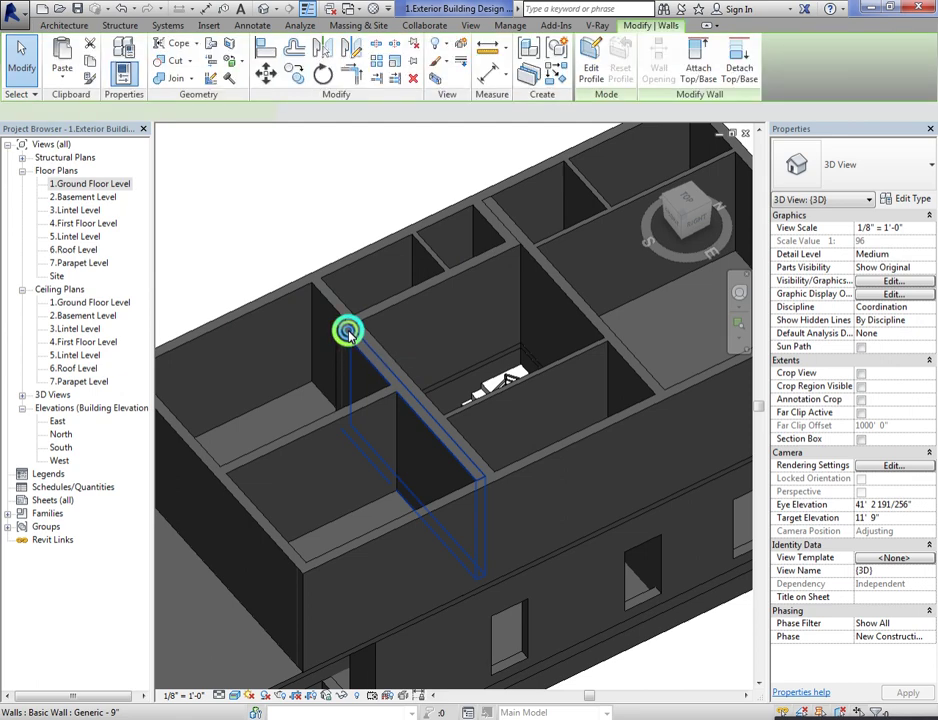
key(Escape)
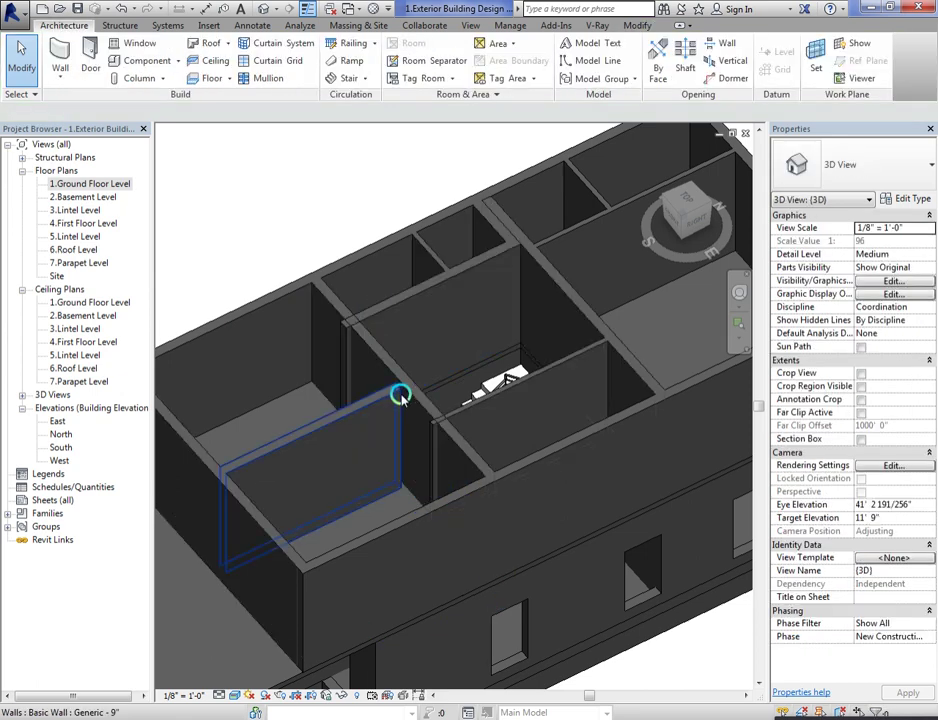
click(340, 335)
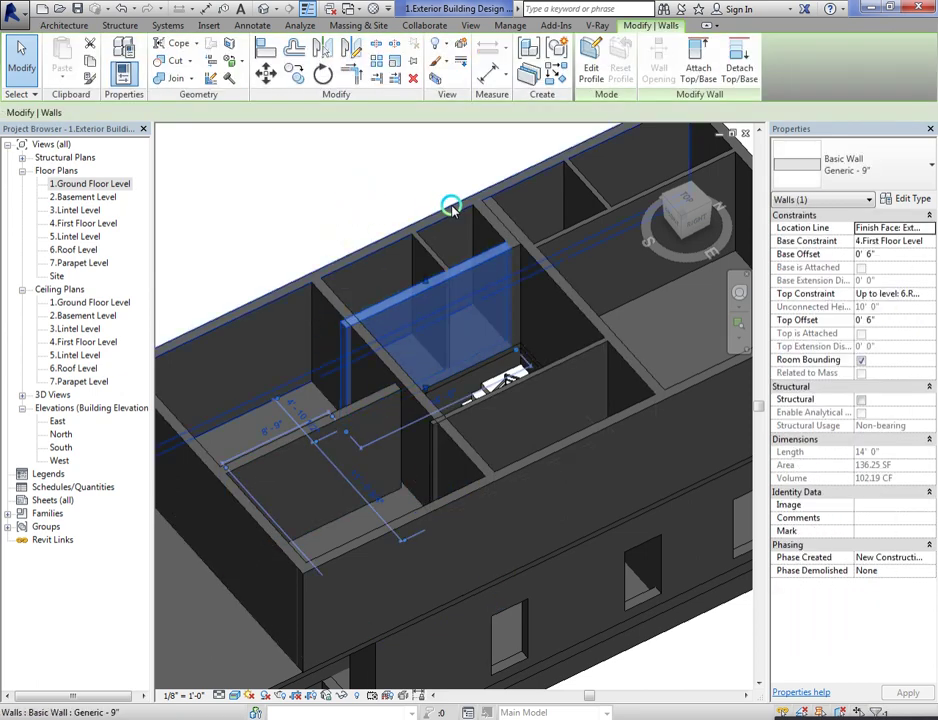
shift+middle_drag(320, 390, 521, 300)
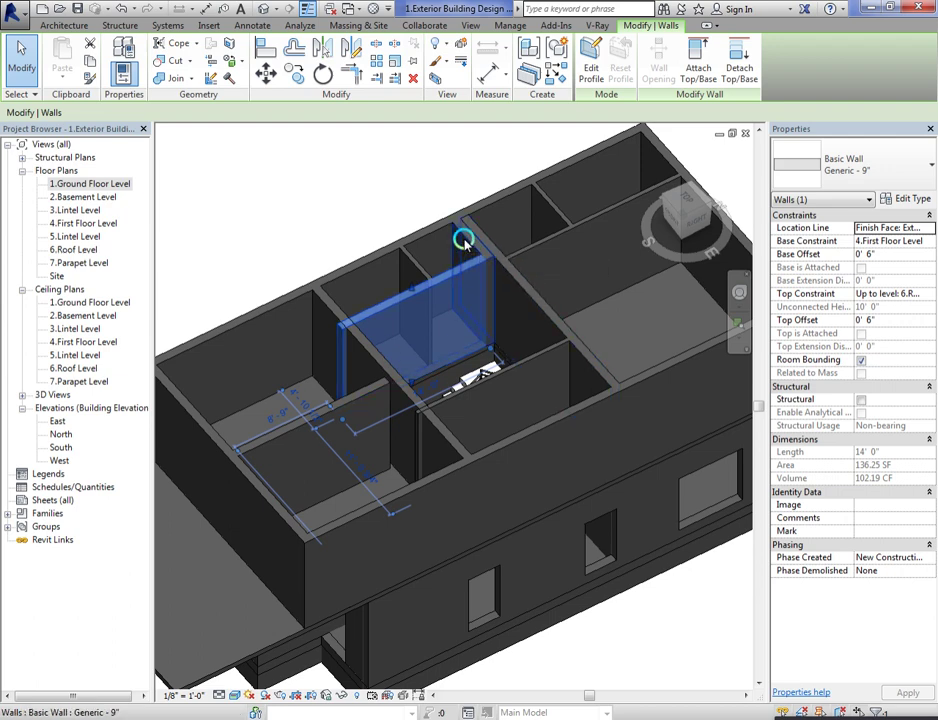
key(Escape)
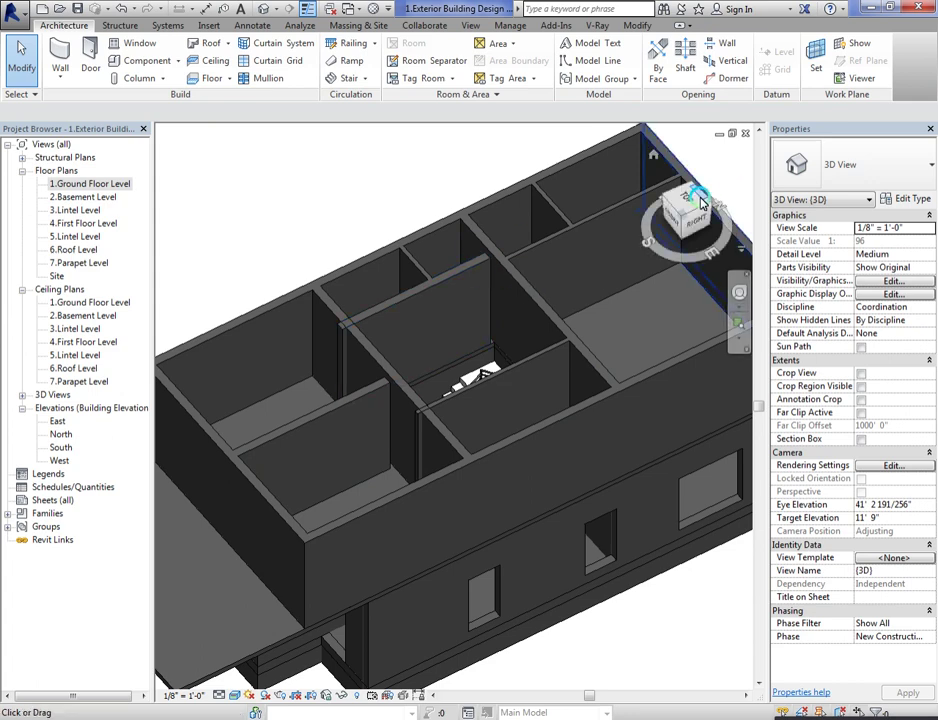
mouse_move(699, 180)
mouse_down()
mouse_move(588, 199)
mouse_move(610, 224)
mouse_move(565, 157)
mouse_move(557, 126)
mouse_move(604, 218)
mouse_up()
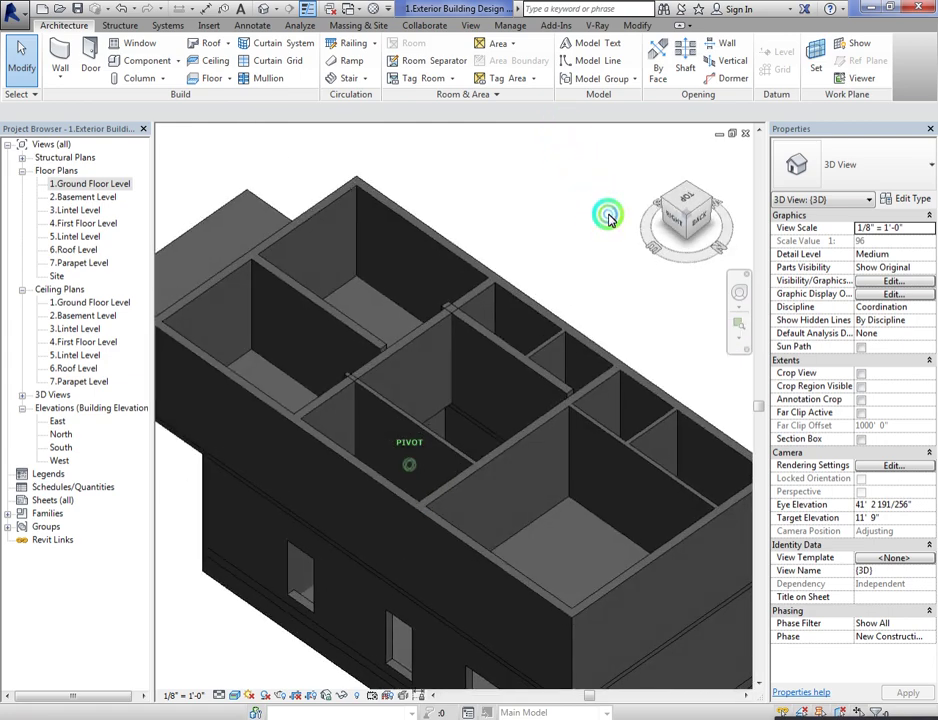
shift+middle_drag(607, 216, 495, 360)
Step: Extend the 9" wall beside the stairs to the cross wall of the master bedroom with Trim/Extend Single Element
click(638, 25)
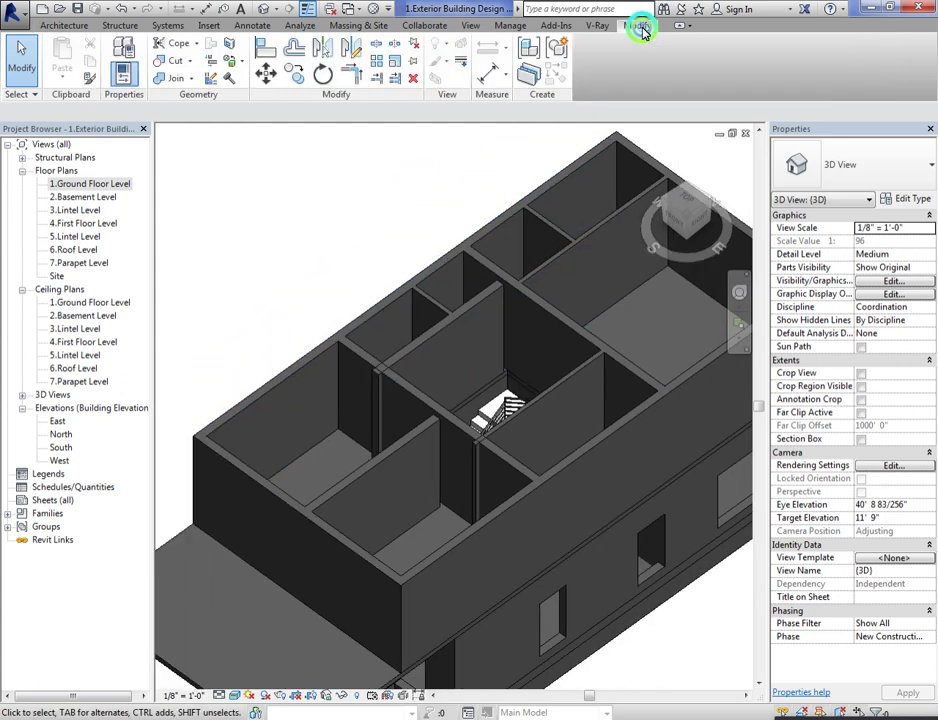
click(396, 80)
click(535, 305)
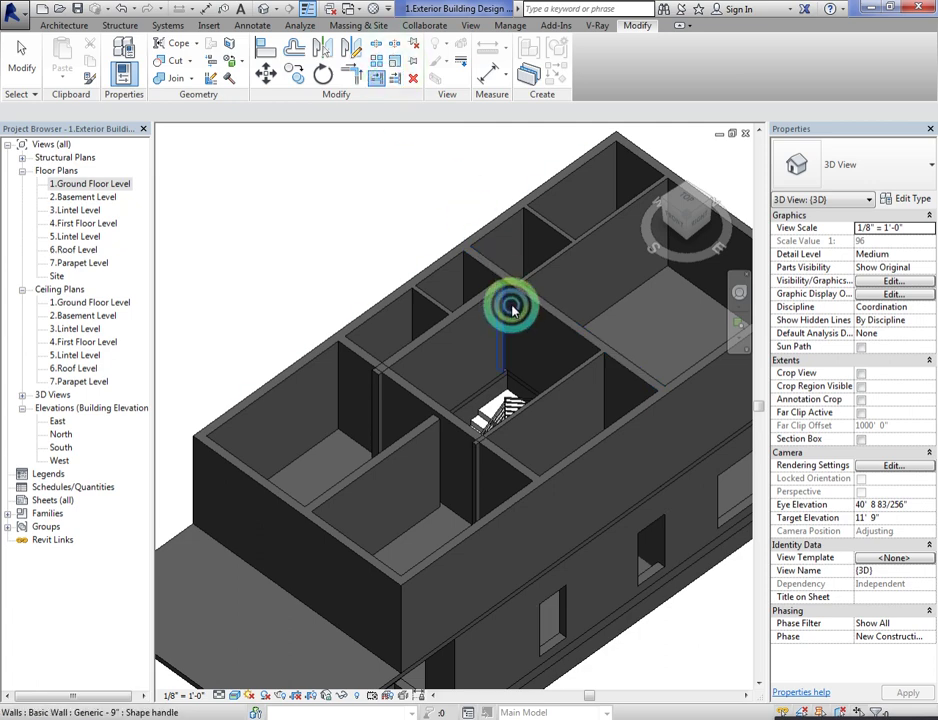
click(435, 293)
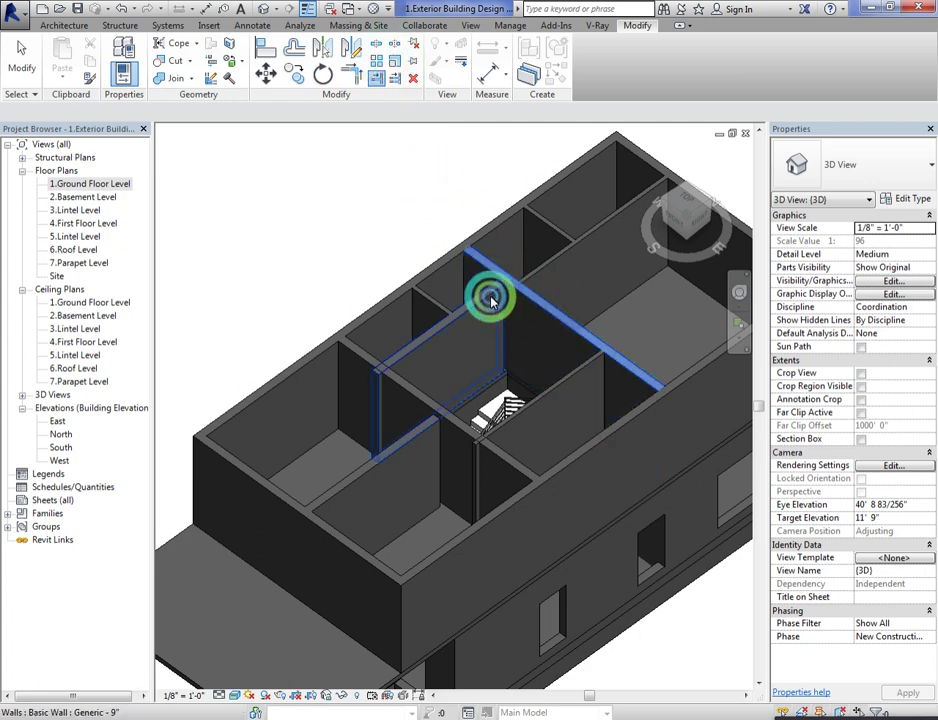
Step: Extend the stair-side wall, the bed and home theater partition and the terrace wall to the front cross wall
click(426, 294)
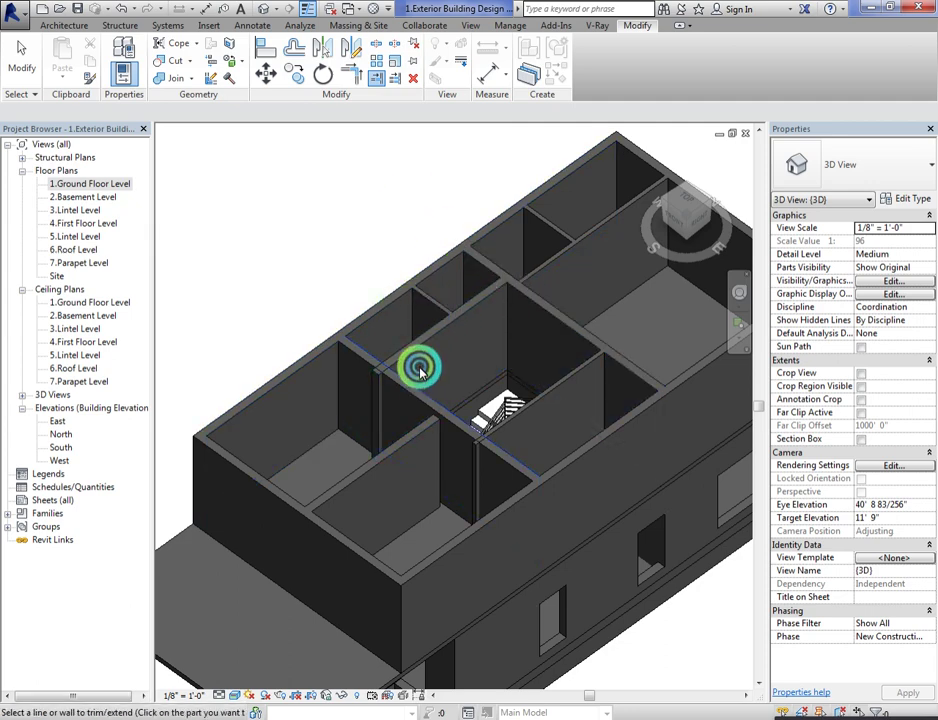
click(446, 412)
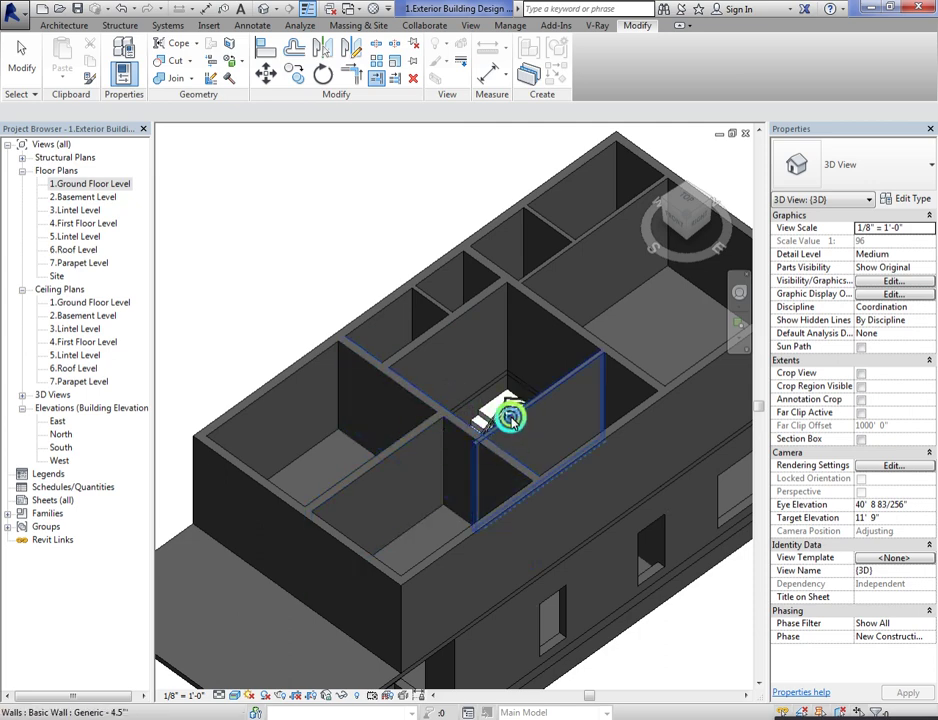
scroll(510, 418, down, 1)
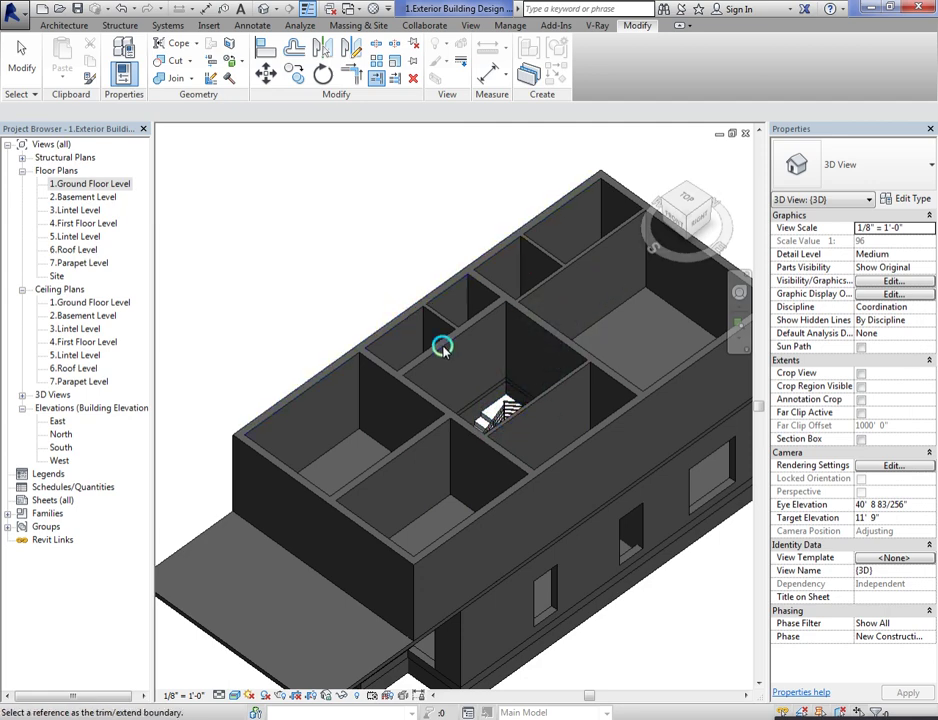
scroll(478, 298, down, 2)
Step: Split the exterior wall along the terrace with Delete Inner Segment enabled, removing the stretch beside the terrace in top view
mouse_move(674, 205)
mouse_down()
mouse_move(434, 226)
mouse_move(224, 230)
mouse_move(692, 230)
mouse_move(675, 234)
mouse_move(662, 266)
mouse_move(540, 245)
mouse_move(438, 255)
mouse_move(433, 243)
mouse_move(473, 251)
mouse_move(456, 253)
mouse_move(445, 282)
mouse_move(452, 233)
mouse_move(483, 204)
mouse_move(469, 201)
mouse_move(435, 218)
mouse_move(389, 209)
mouse_move(490, 213)
mouse_move(459, 245)
mouse_move(366, 253)
mouse_move(525, 248)
mouse_move(653, 268)
mouse_move(653, 251)
mouse_move(670, 253)
mouse_move(202, 256)
mouse_move(302, 268)
mouse_move(249, 278)
mouse_move(683, 289)
mouse_move(180, 312)
mouse_up()
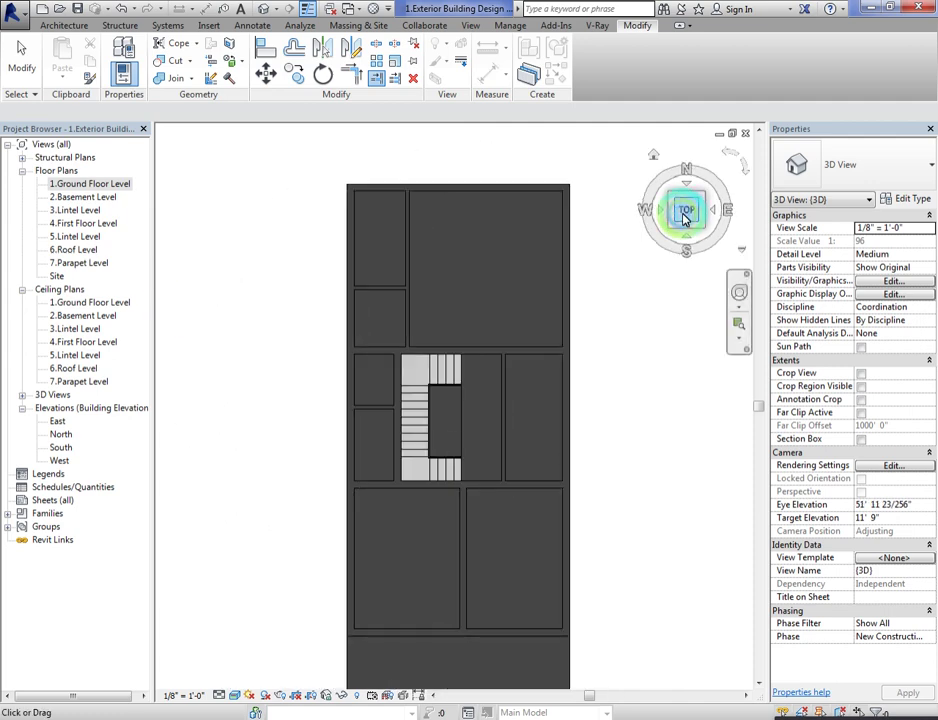
click(373, 46)
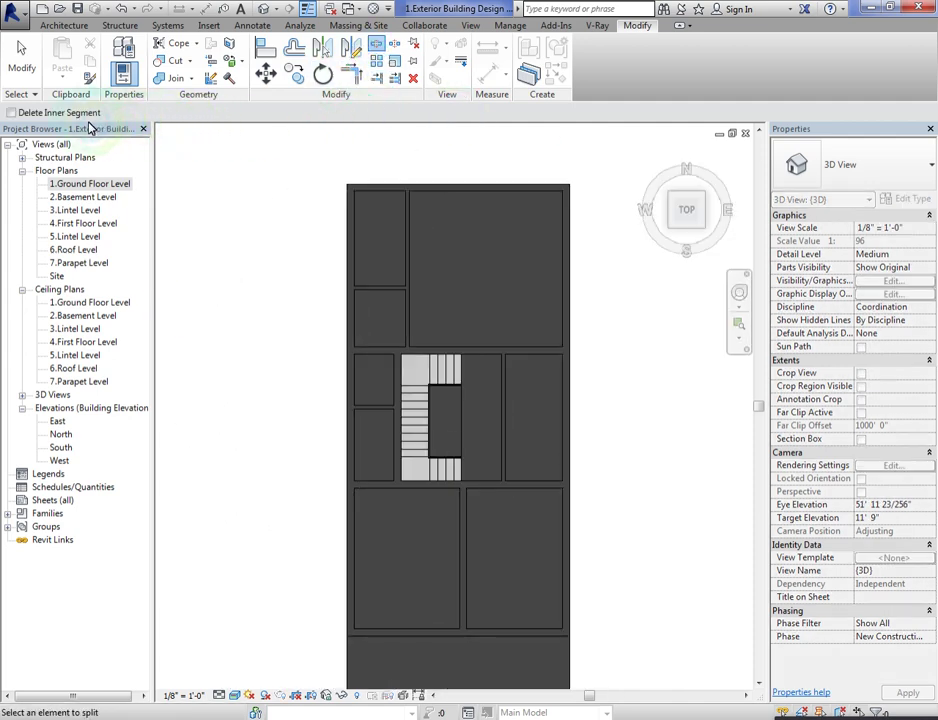
click(55, 117)
scroll(534, 316, up, 8)
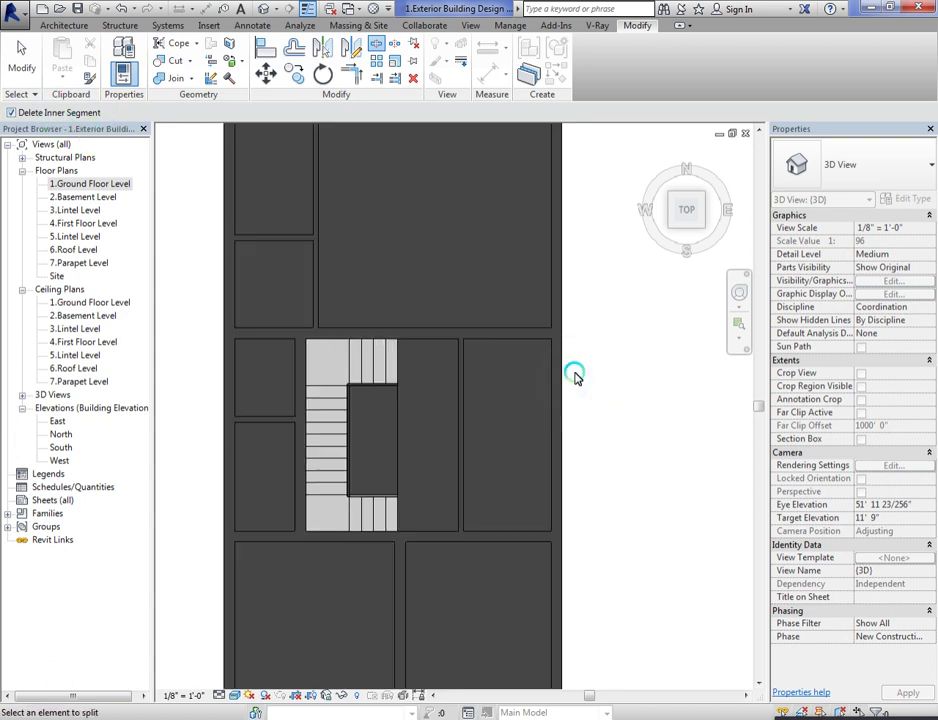
scroll(560, 316, up, 6)
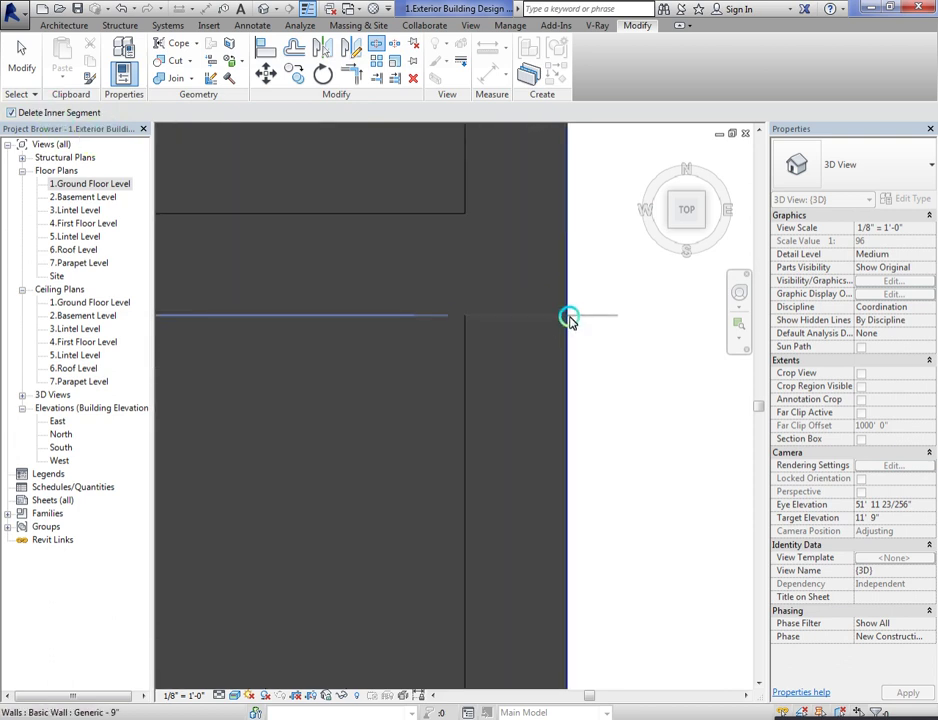
scroll(567, 317, up, 2)
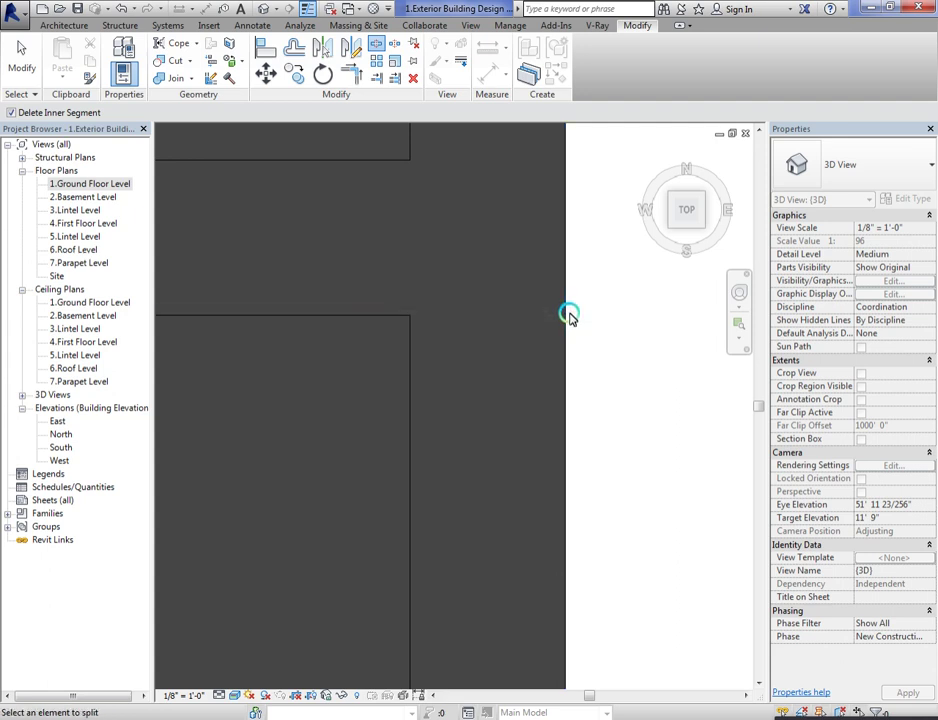
scroll(533, 270, down, 6)
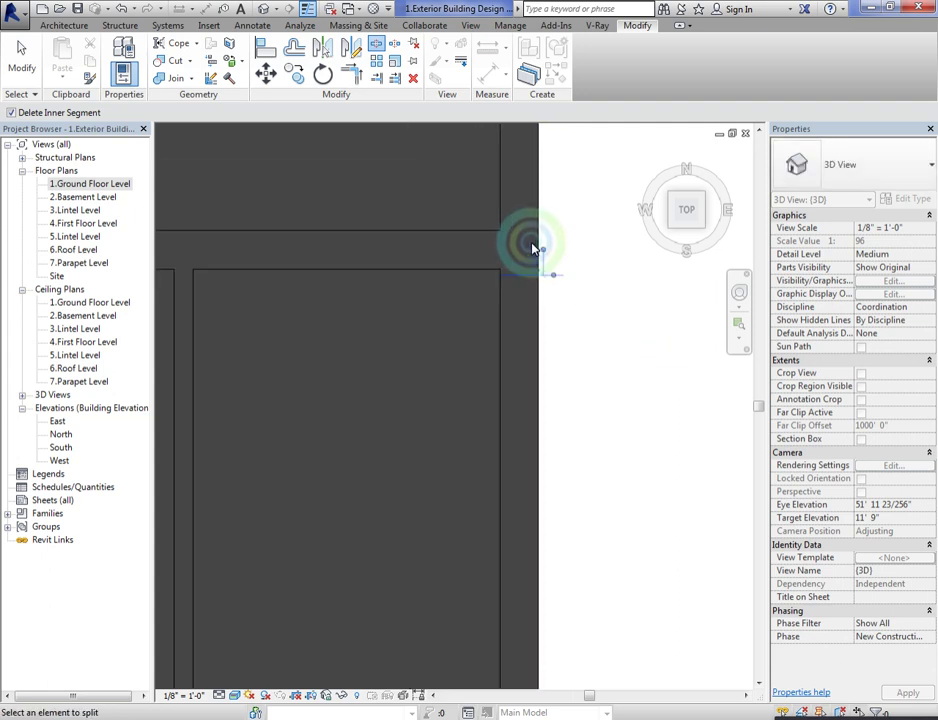
scroll(538, 295, down, 2)
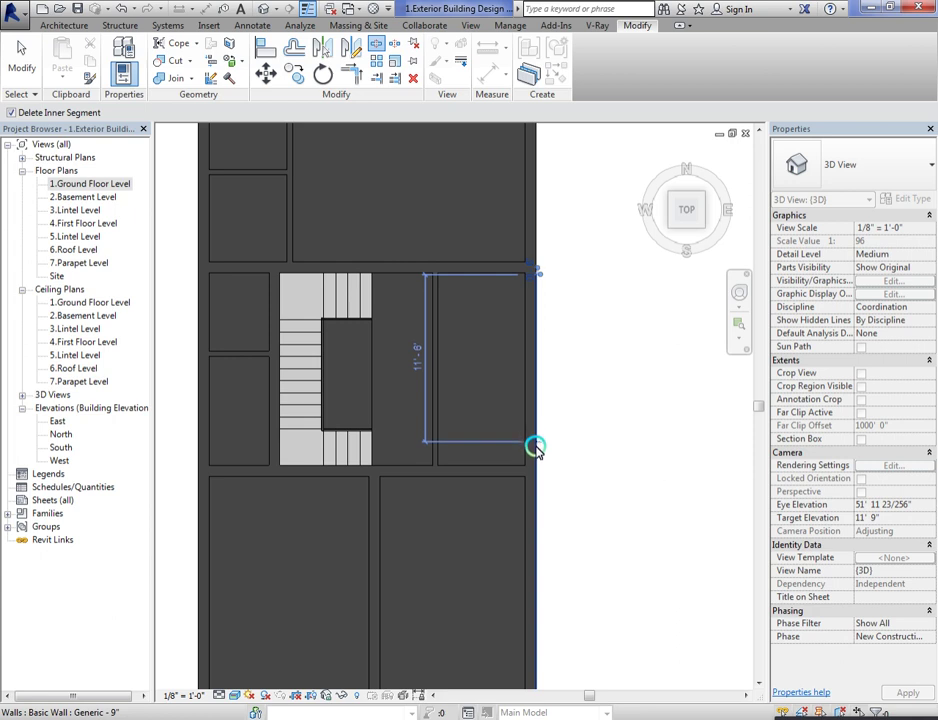
click(535, 452)
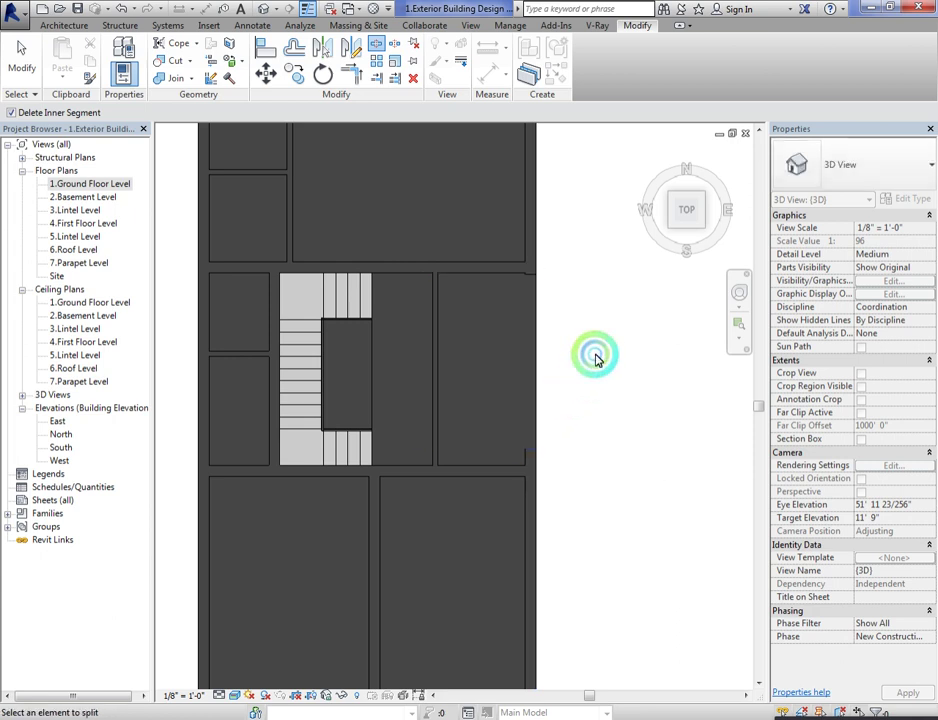
Step: Trim the exterior wall into corners with the cross walls at both ends of the terrace opening
key(Escape)
key(t)
key(r)
click(502, 267)
click(527, 241)
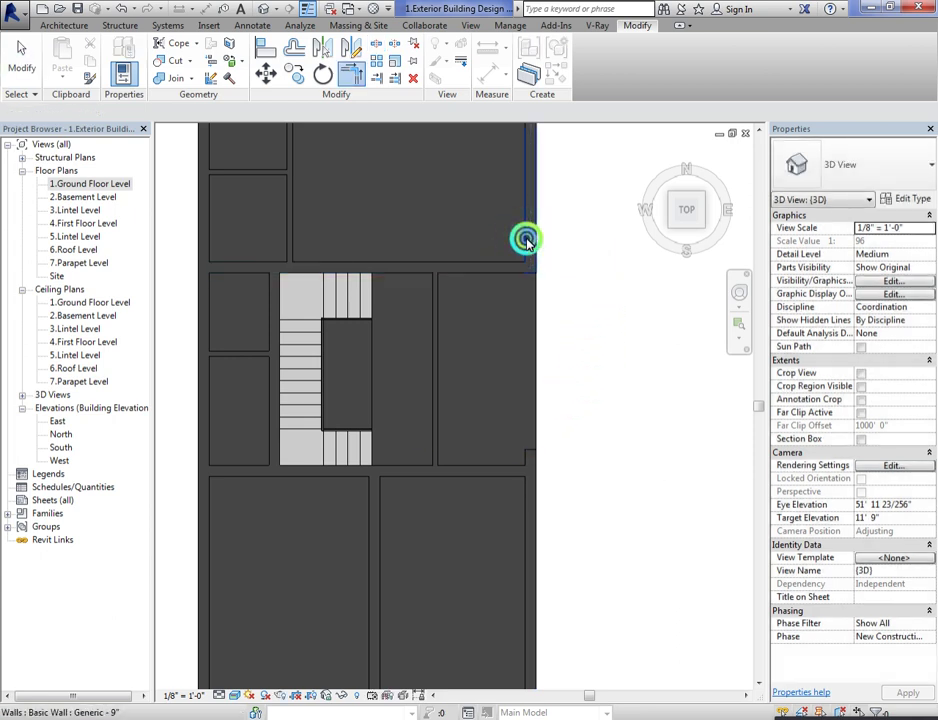
click(505, 467)
click(519, 496)
scroll(537, 447, down, 2)
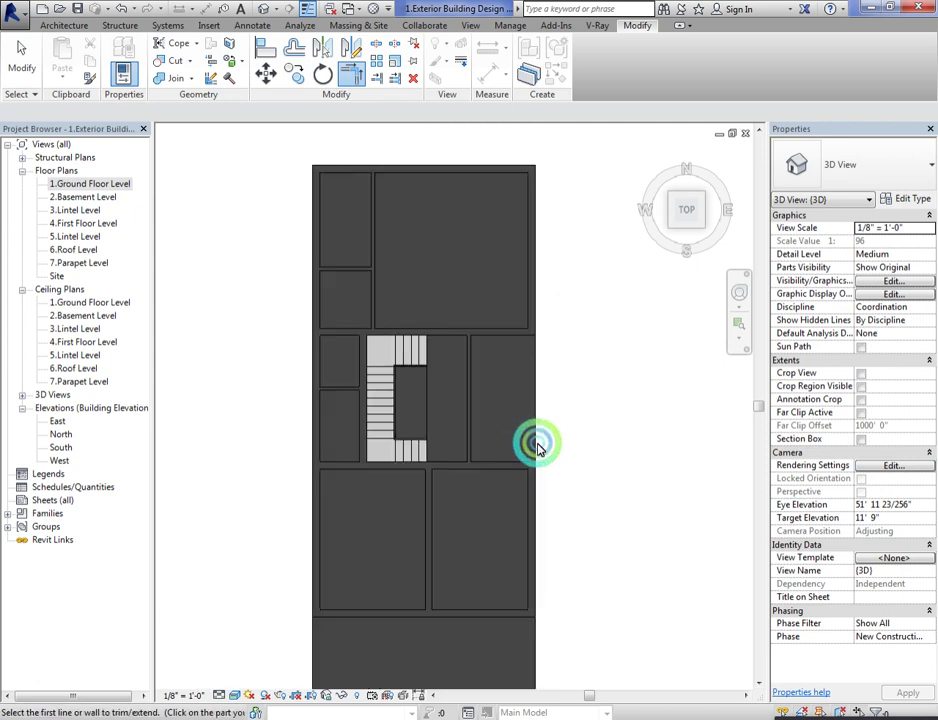
click(538, 337)
key(Escape)
Step: Check the opened terrace in 3D and compare it with the first-floor layout of the imported plan in 1.Ground Floor Level
click(336, 140)
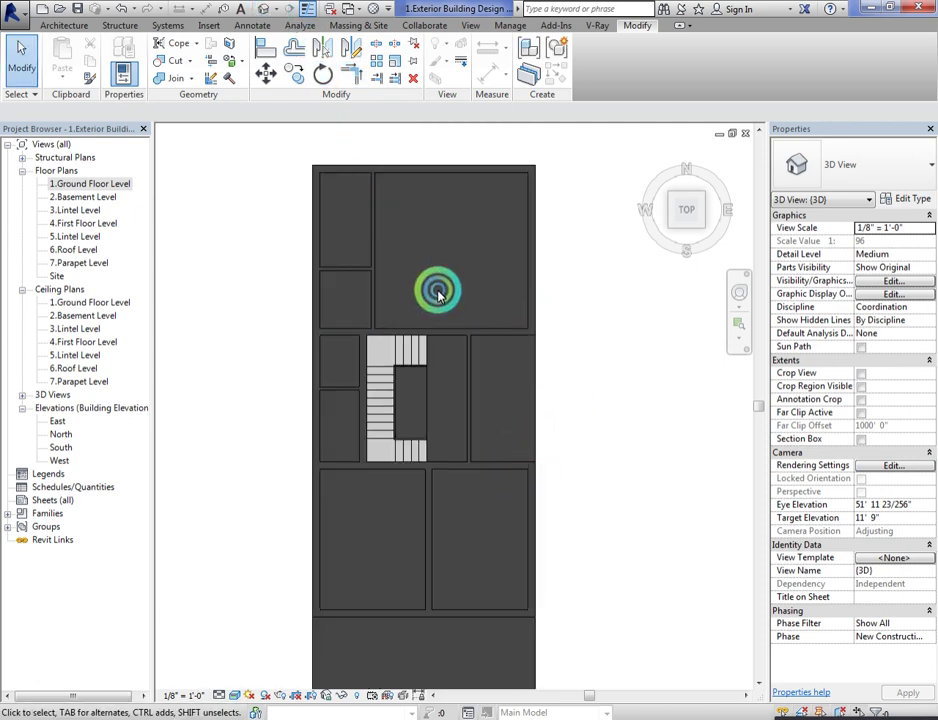
click(655, 152)
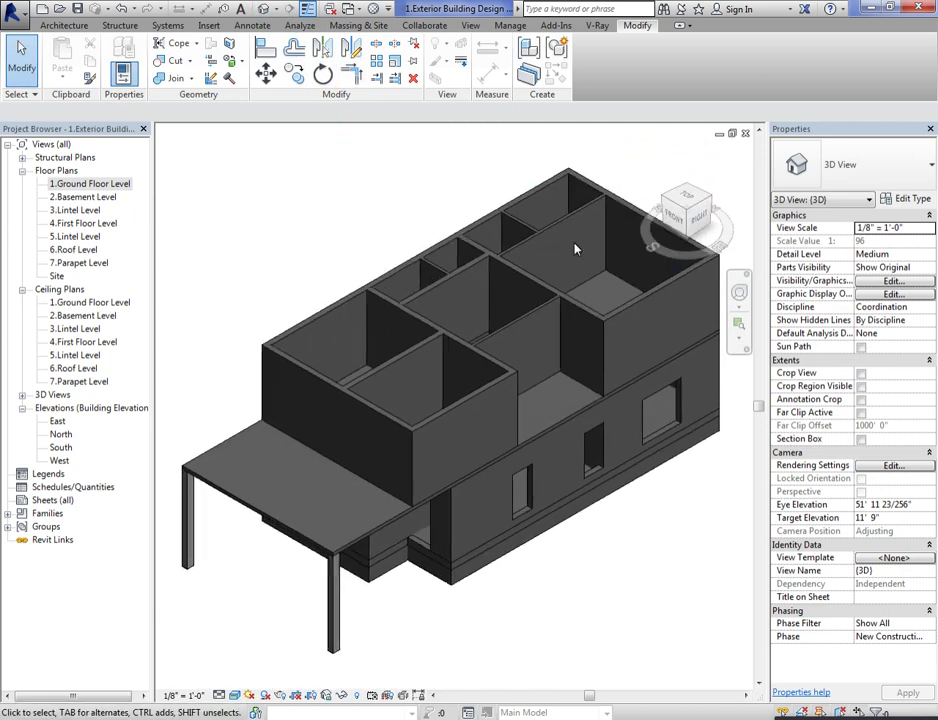
scroll(399, 393, down, 1)
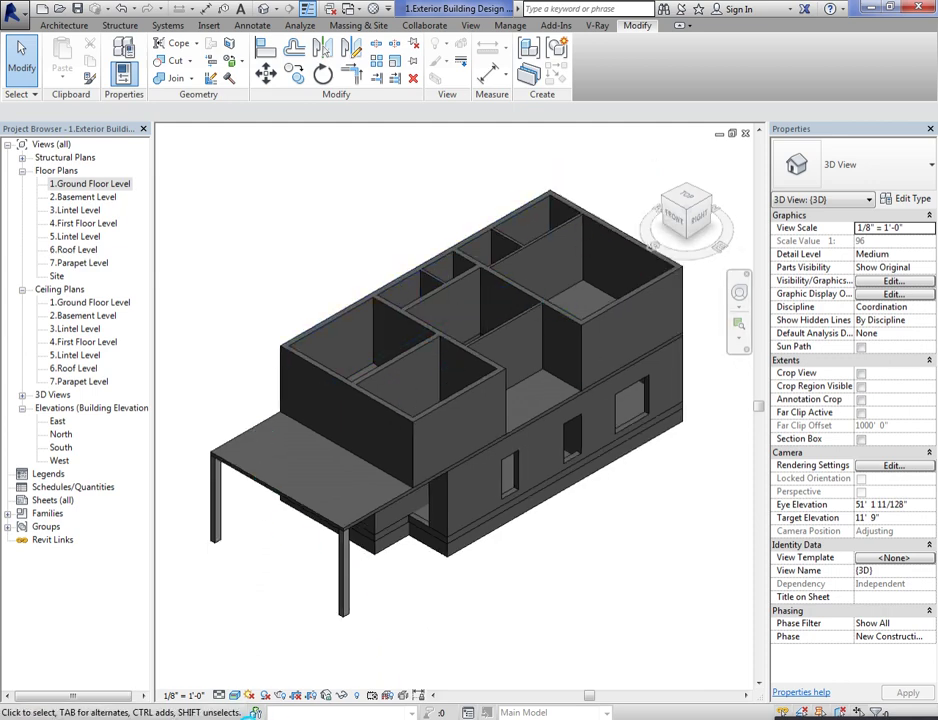
double_click(82, 185)
scroll(417, 374, down, 8)
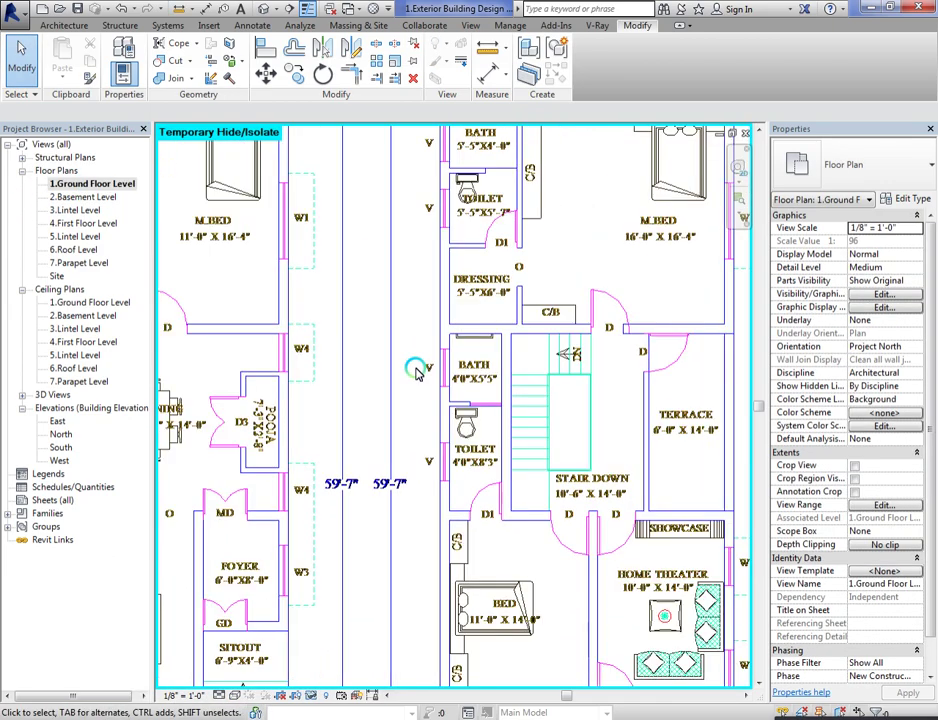
scroll(418, 372, down, 2)
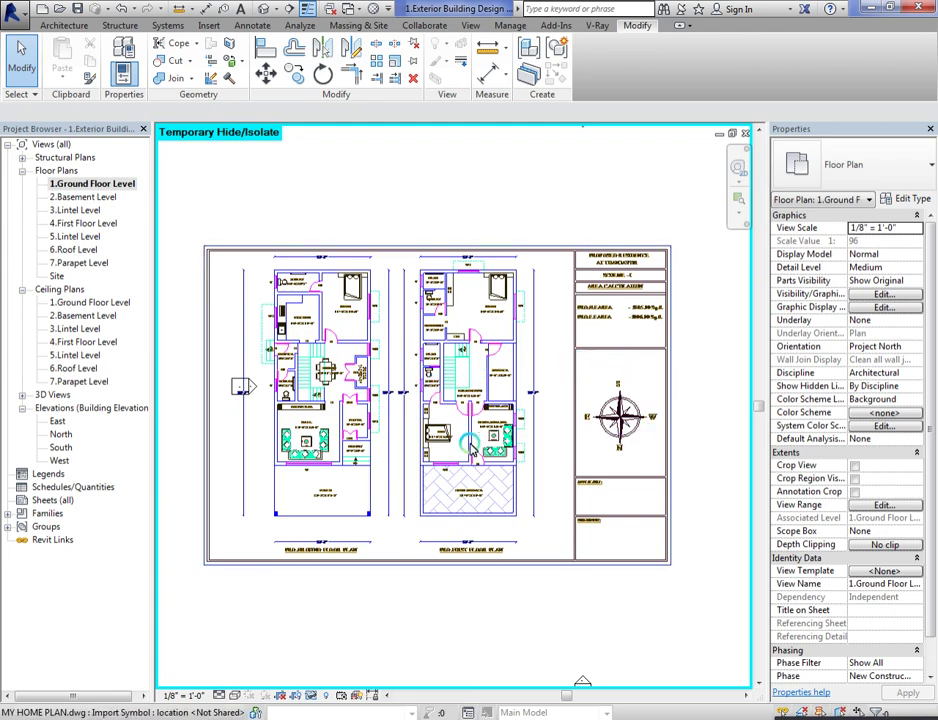
scroll(503, 375, up, 5)
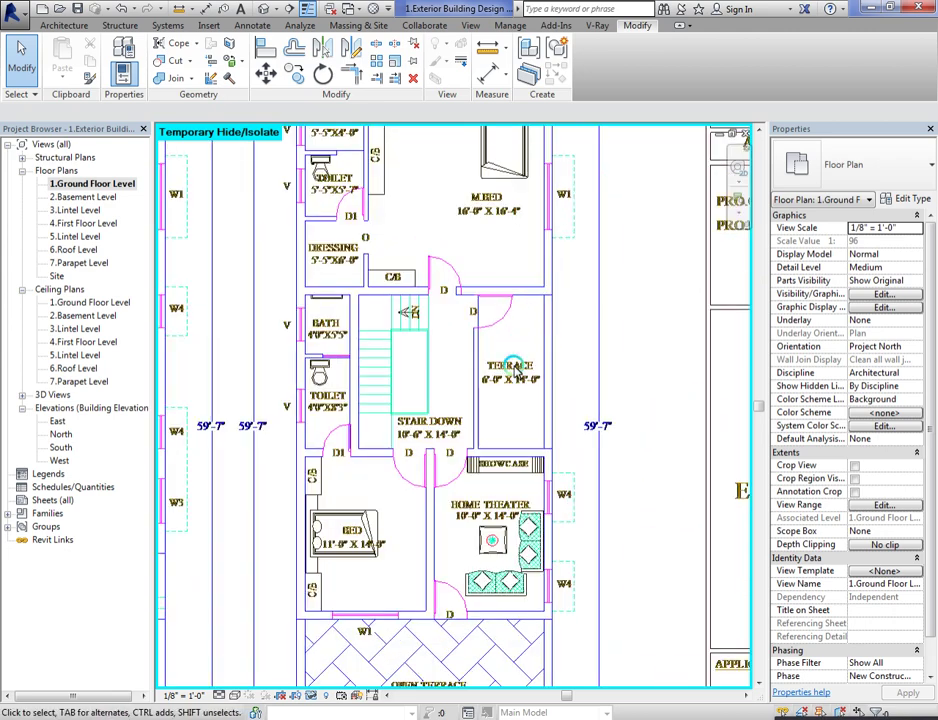
scroll(531, 350, down, 2)
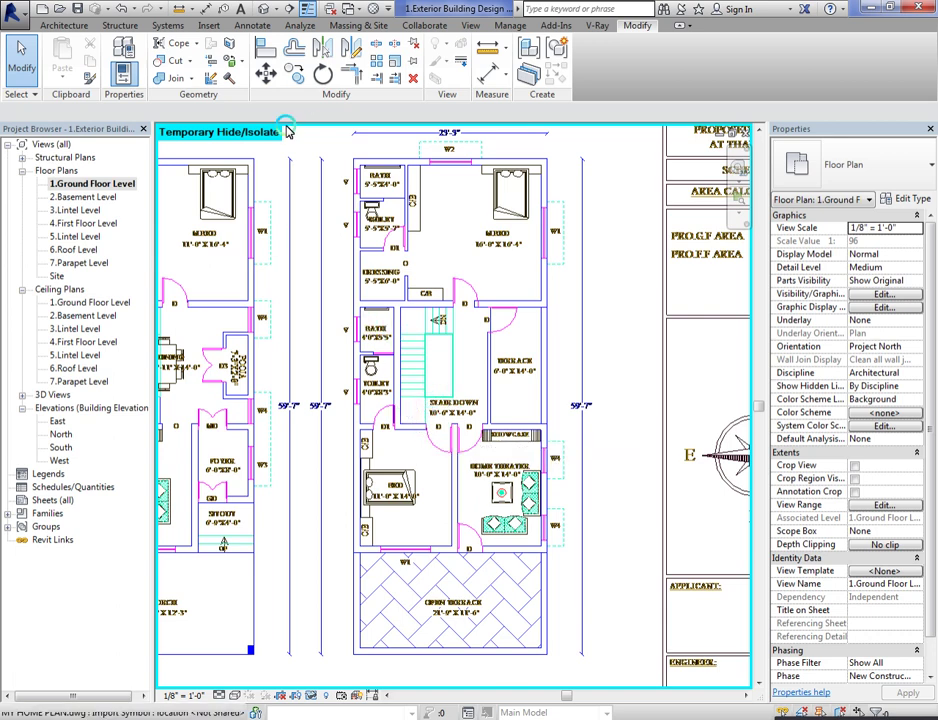
Step: Open the first-floor slab's roof soffit boundary for editing in the 3D view, seen from the top
click(266, 10)
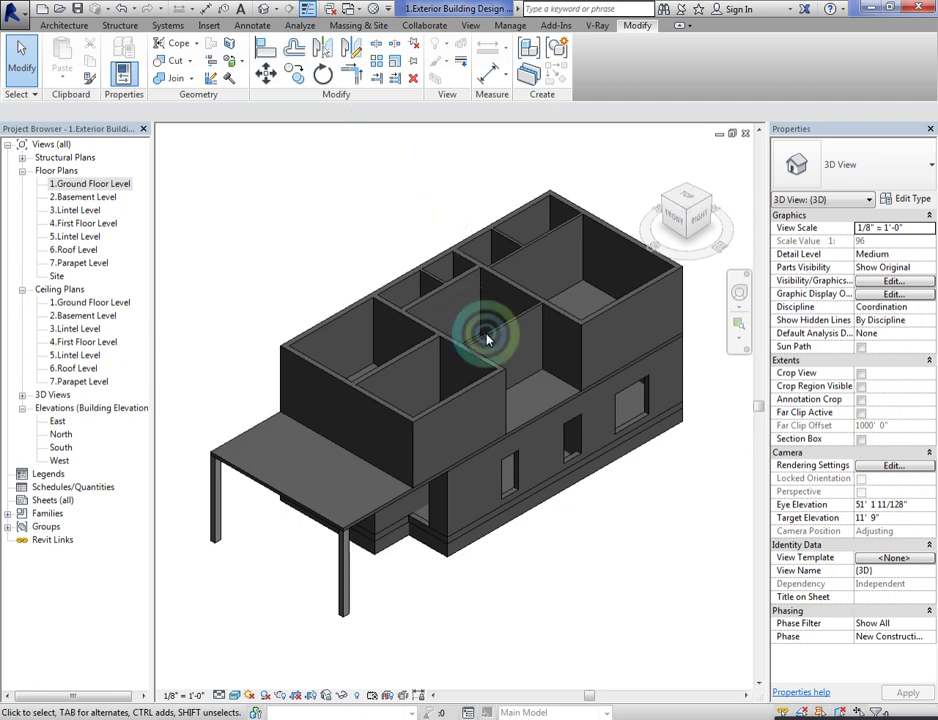
click(548, 410)
click(684, 198)
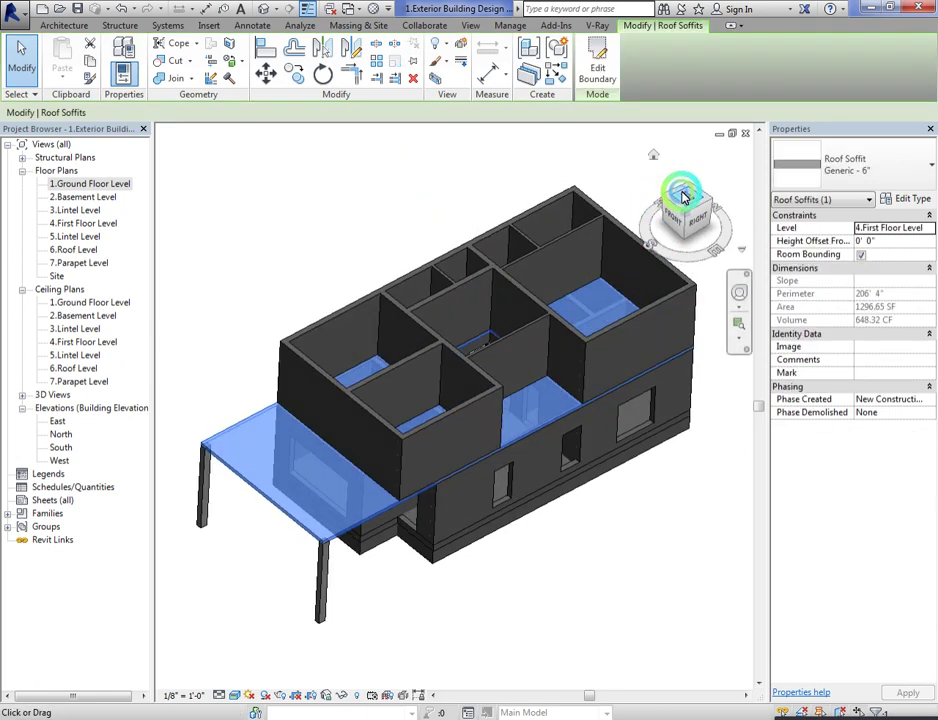
click(597, 67)
Step: Examine the slab's boundary lines around the stair opening and compare them with the surrounding walls and outer edges
scroll(577, 336, up, 4)
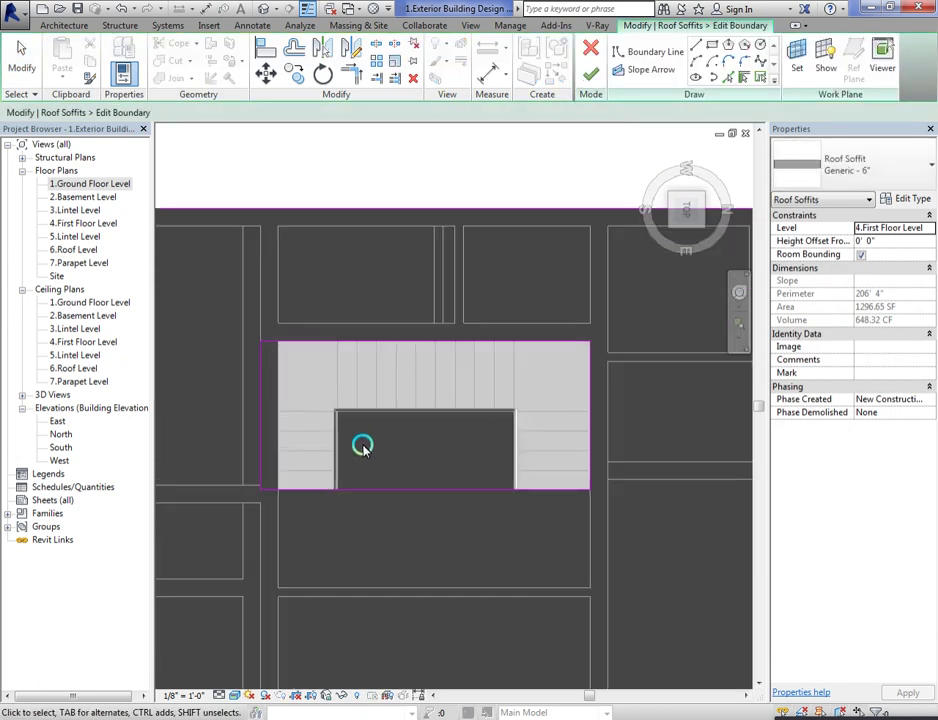
scroll(528, 406, down, 3)
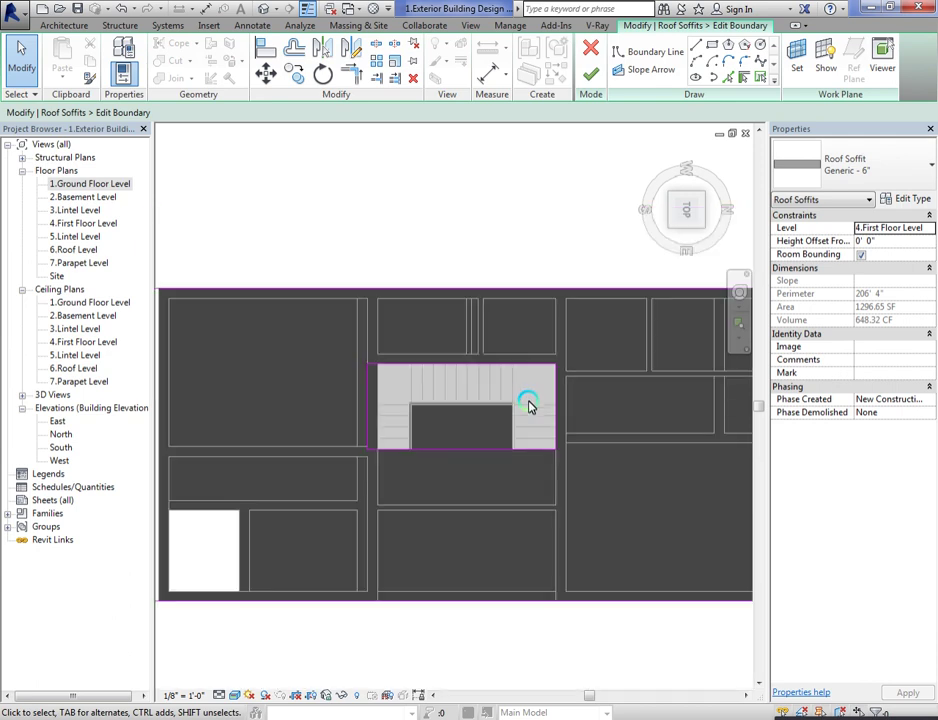
scroll(529, 406, down, 1)
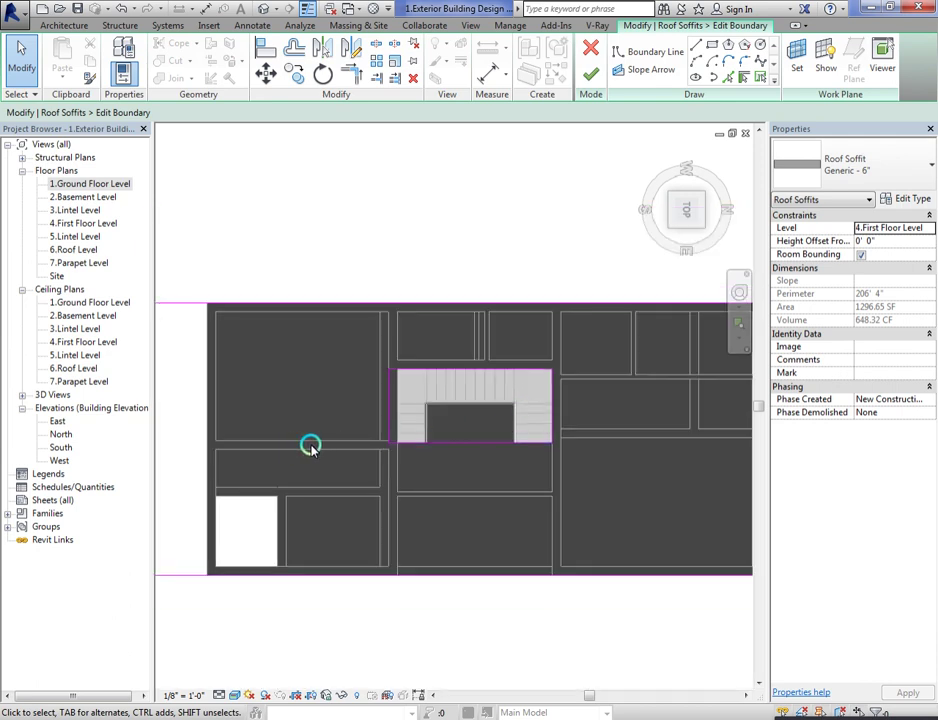
scroll(310, 447, up, 1)
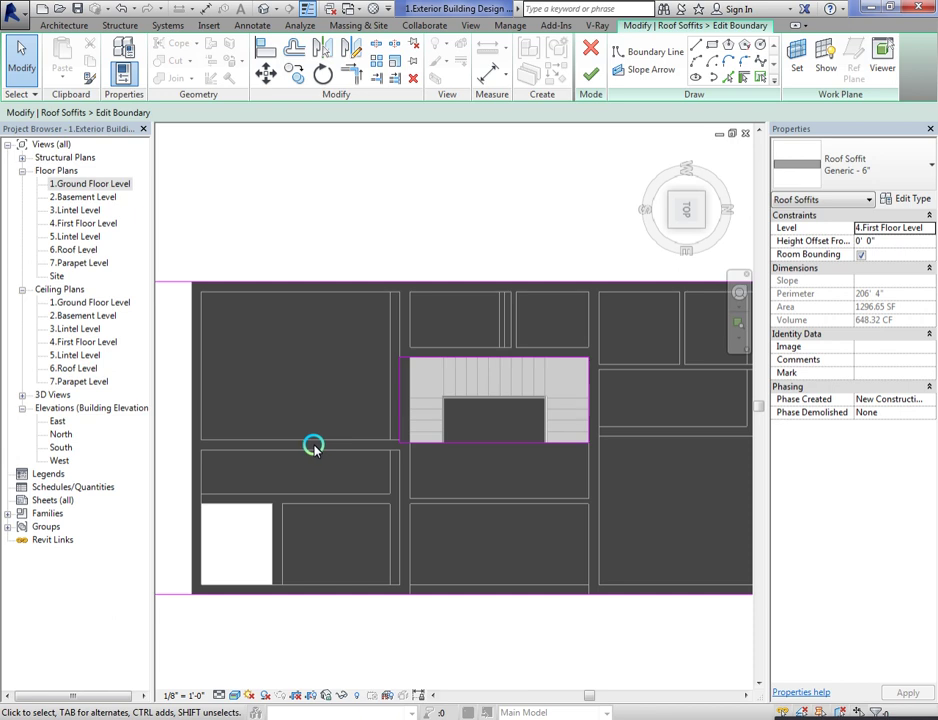
scroll(311, 372, down, 1)
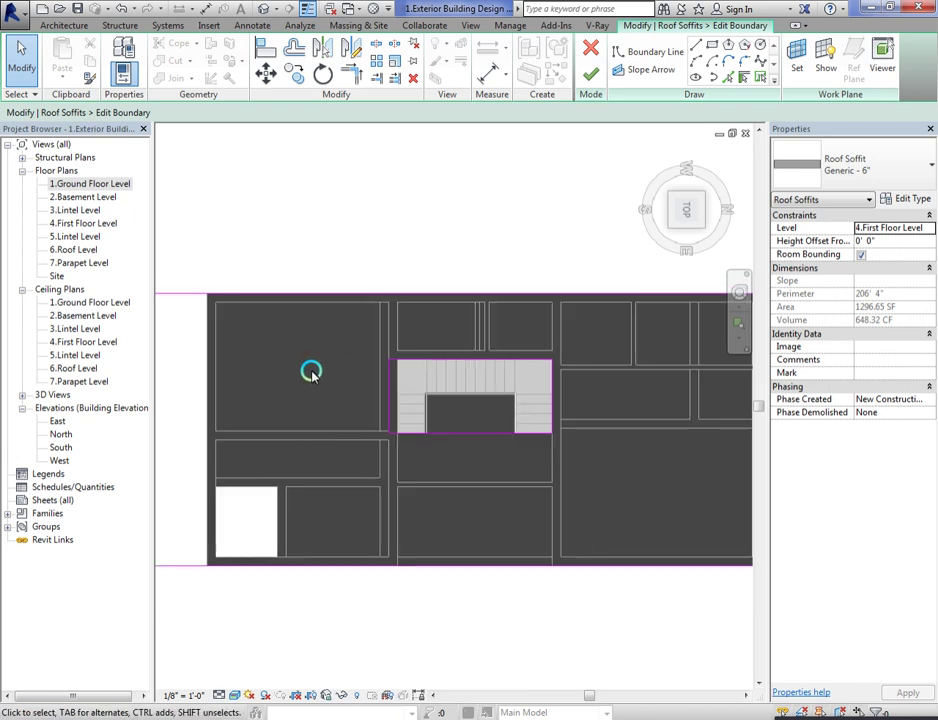
scroll(337, 372, down, 1)
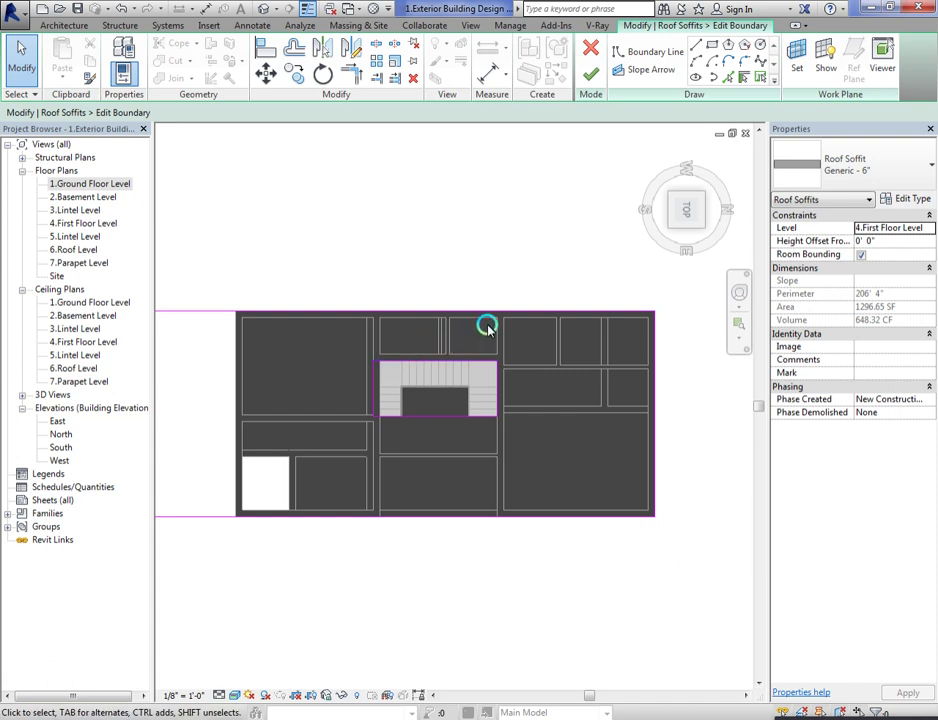
scroll(427, 330, up, 1)
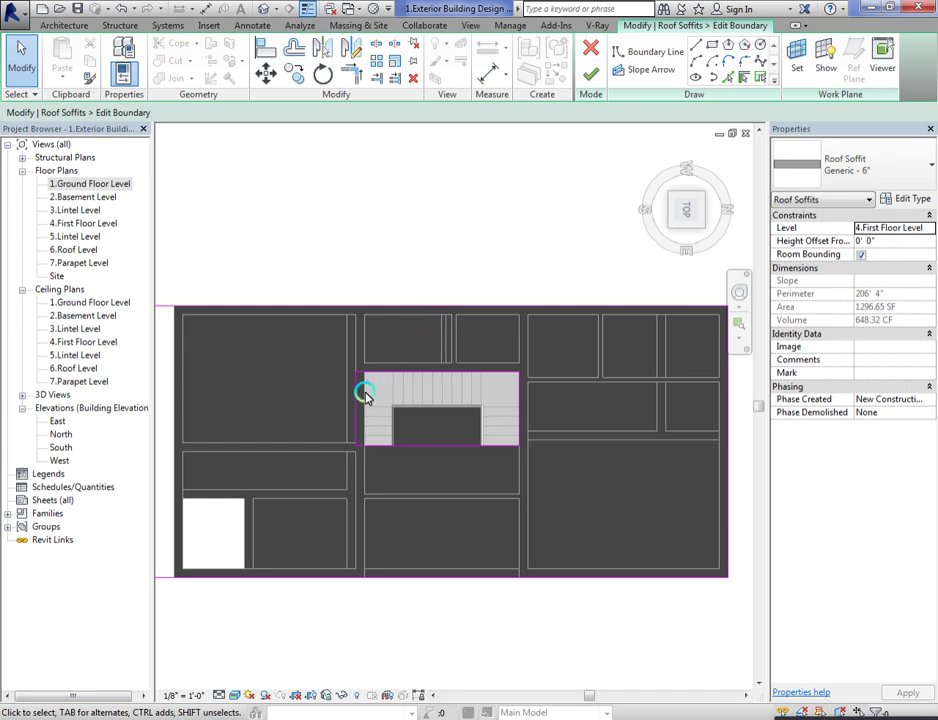
scroll(340, 430, up, 2)
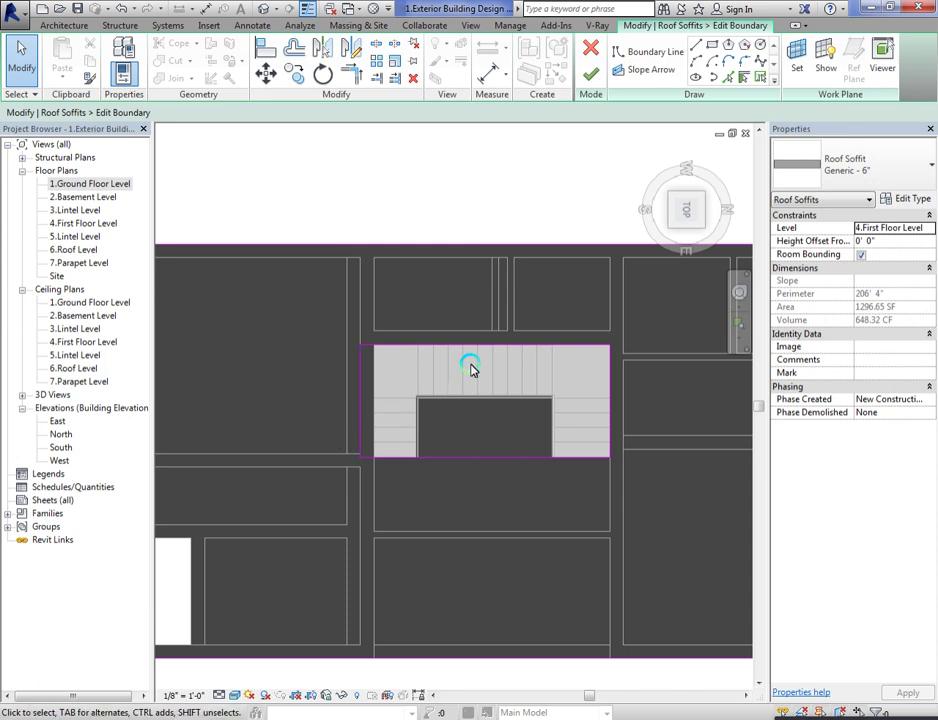
Step: Draw boundary lines around the lower stair flight: up the wall face to the flight's end, 3' across, and down to the existing boundary
click(698, 46)
scroll(377, 465, up, 4)
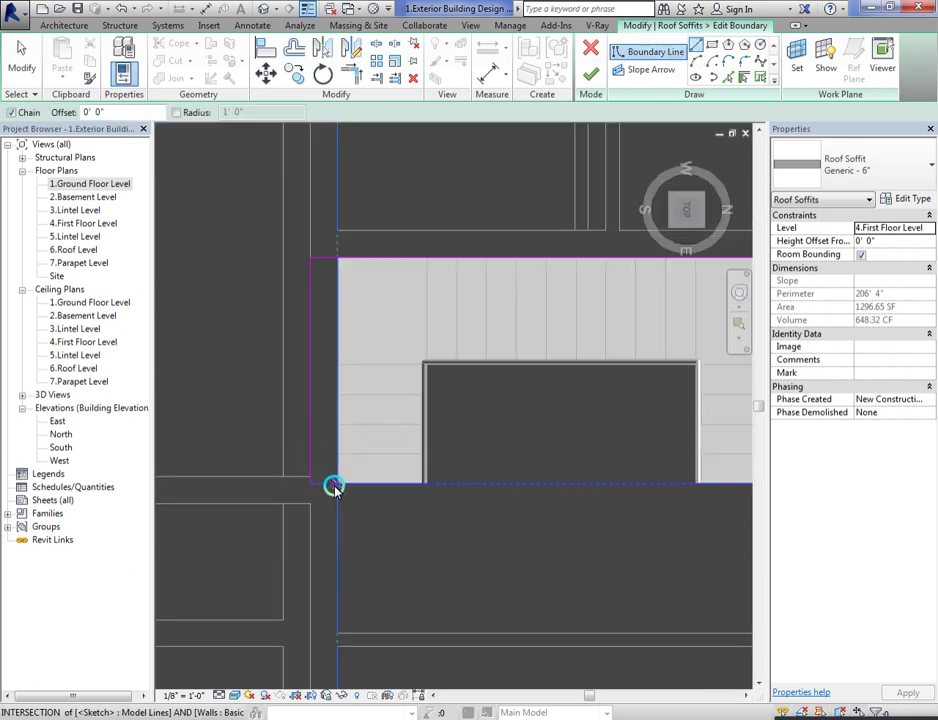
scroll(335, 485, down, 2)
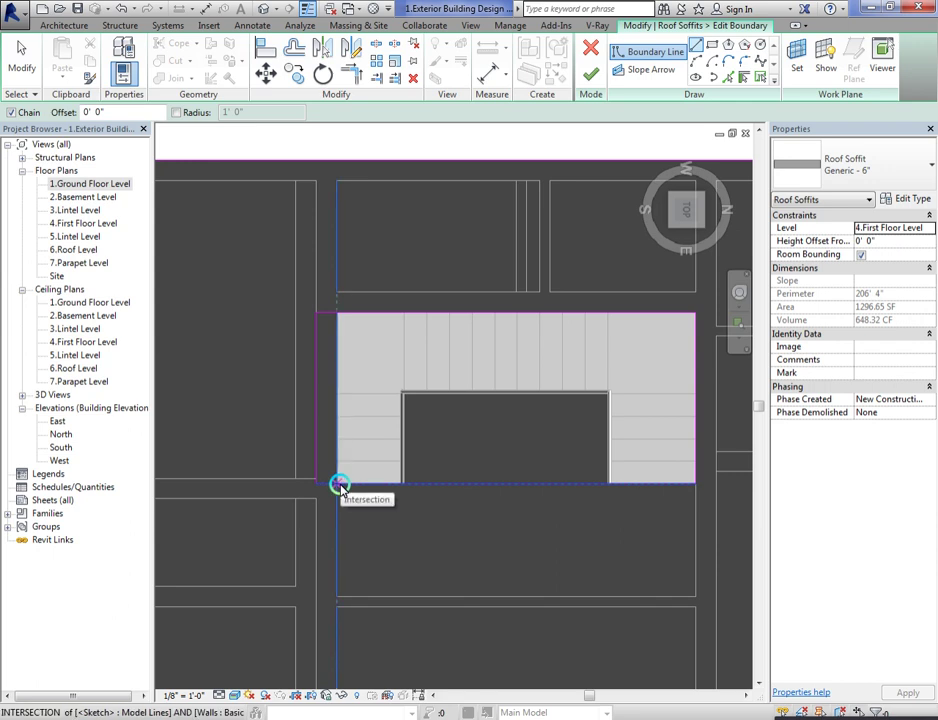
click(337, 483)
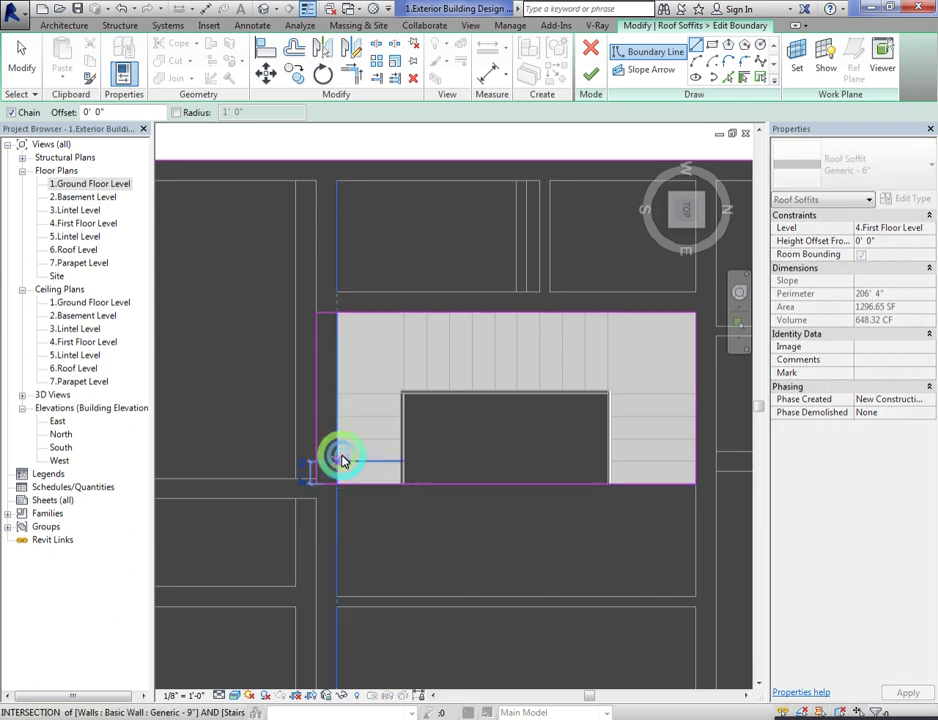
click(338, 394)
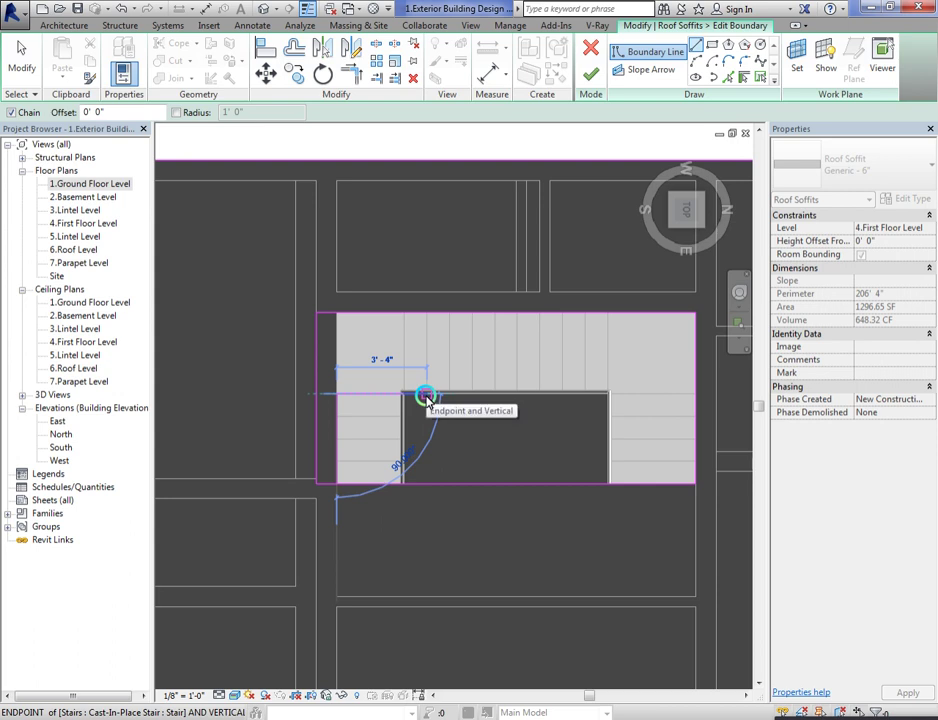
scroll(424, 398, up, 2)
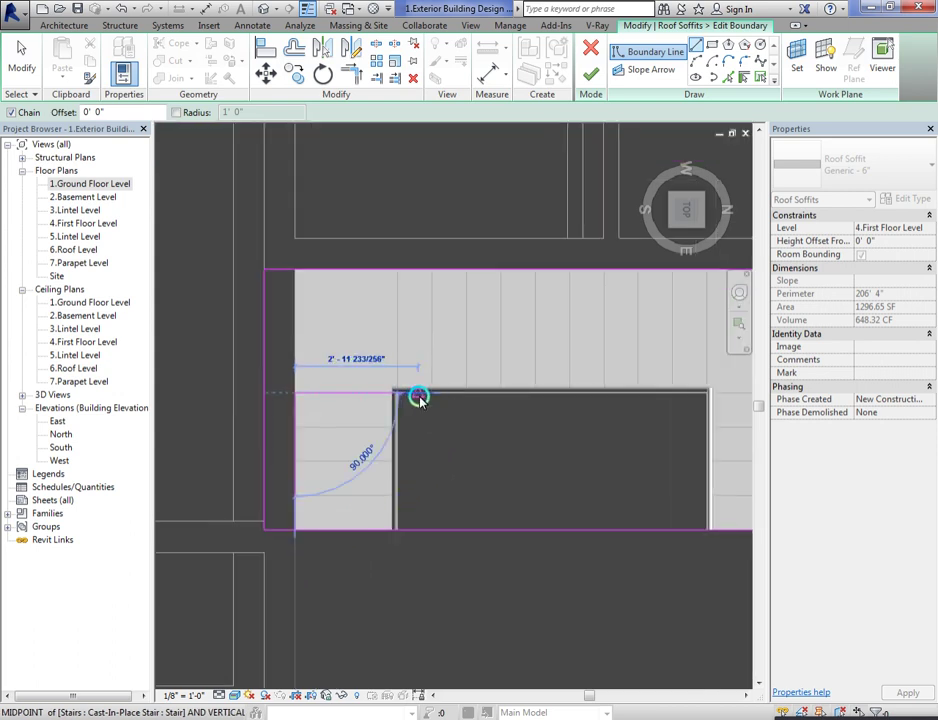
scroll(424, 398, up, 1)
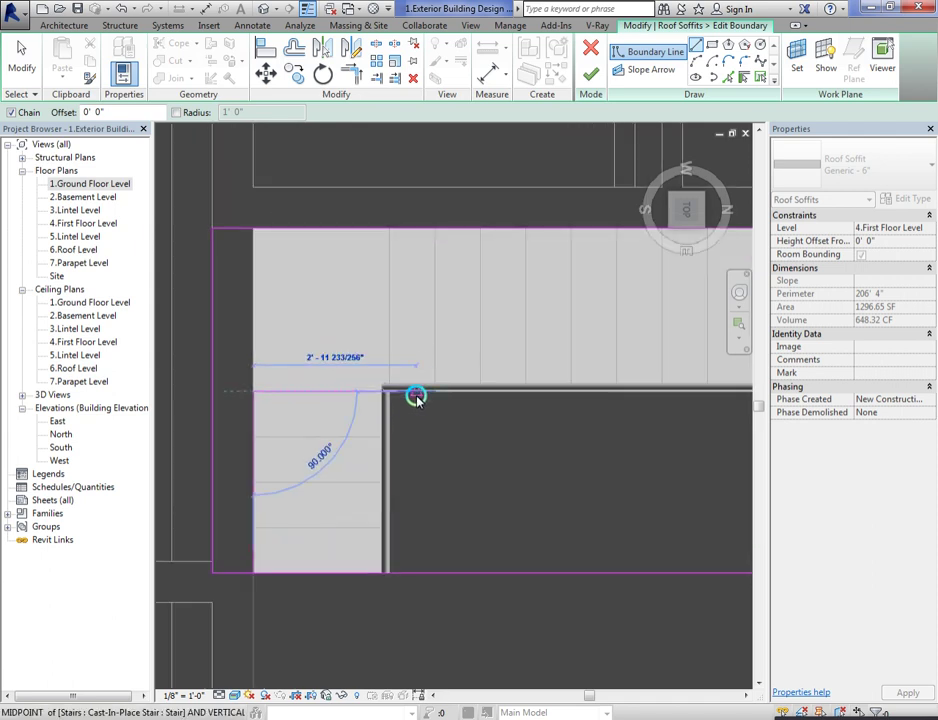
text(3)
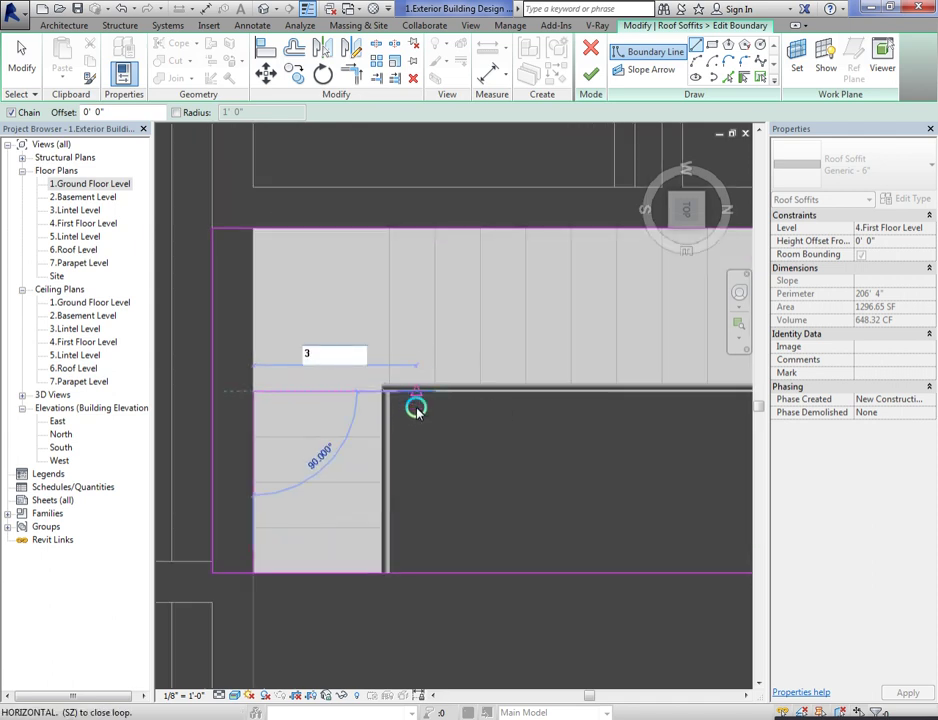
key(Return)
click(415, 572)
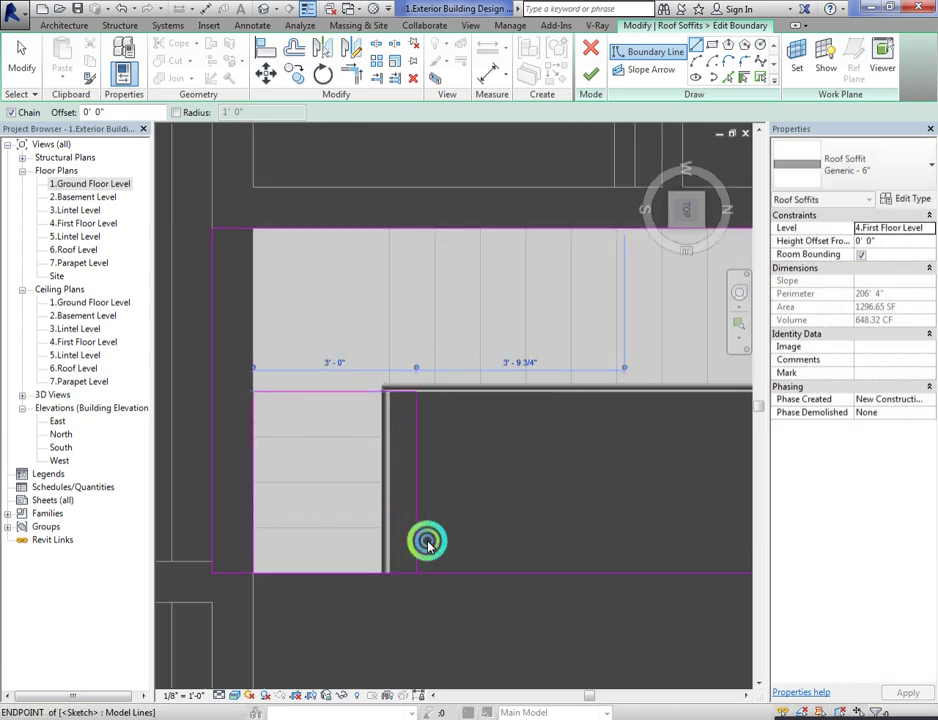
key(Escape)
key(Escape)
Step: Trim the new 3' wide outline into a corner with the opening's existing boundary line, unjoining the elements that cannot stay joined
scroll(455, 510, down, 1)
key(t)
key(r)
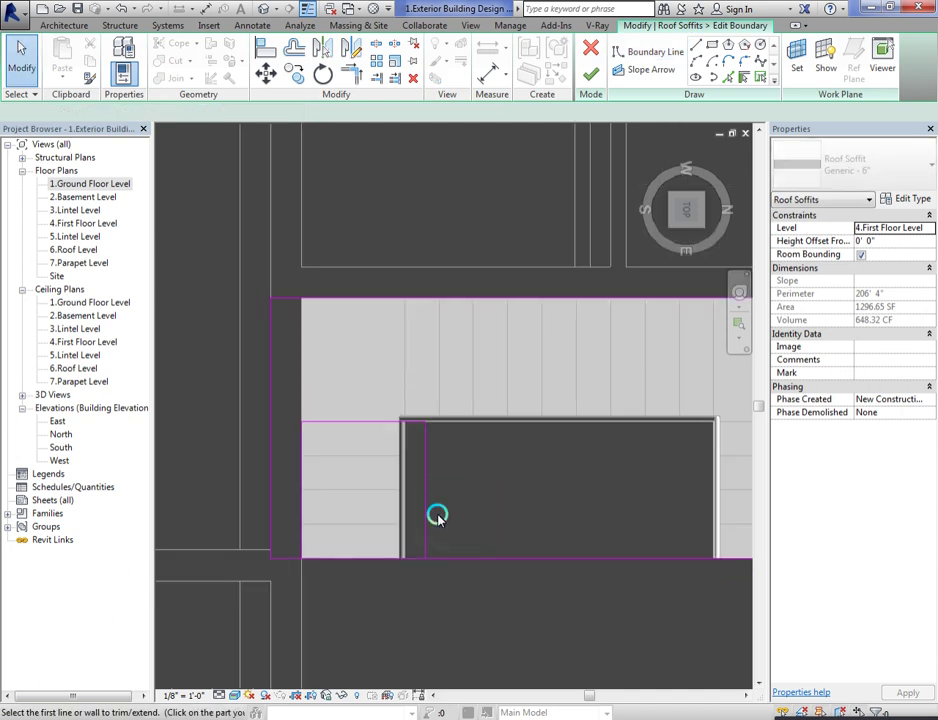
click(425, 511)
click(452, 555)
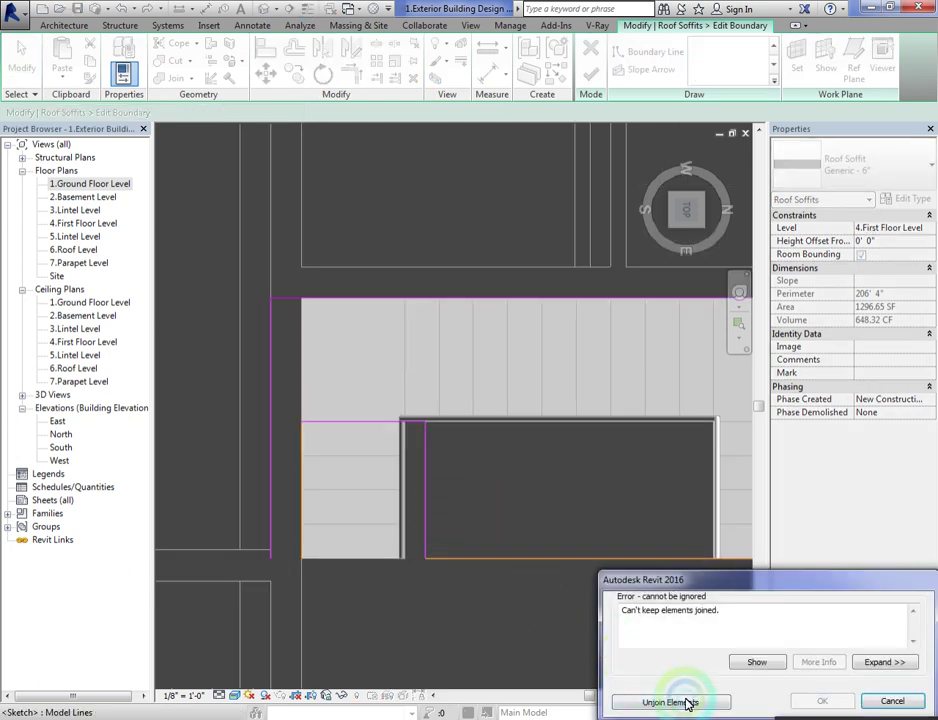
click(672, 702)
Step: Close the short boundary gap between the stair-side wall face and the opening's outer boundary line, and finish the soffit sketch
click(694, 45)
click(301, 620)
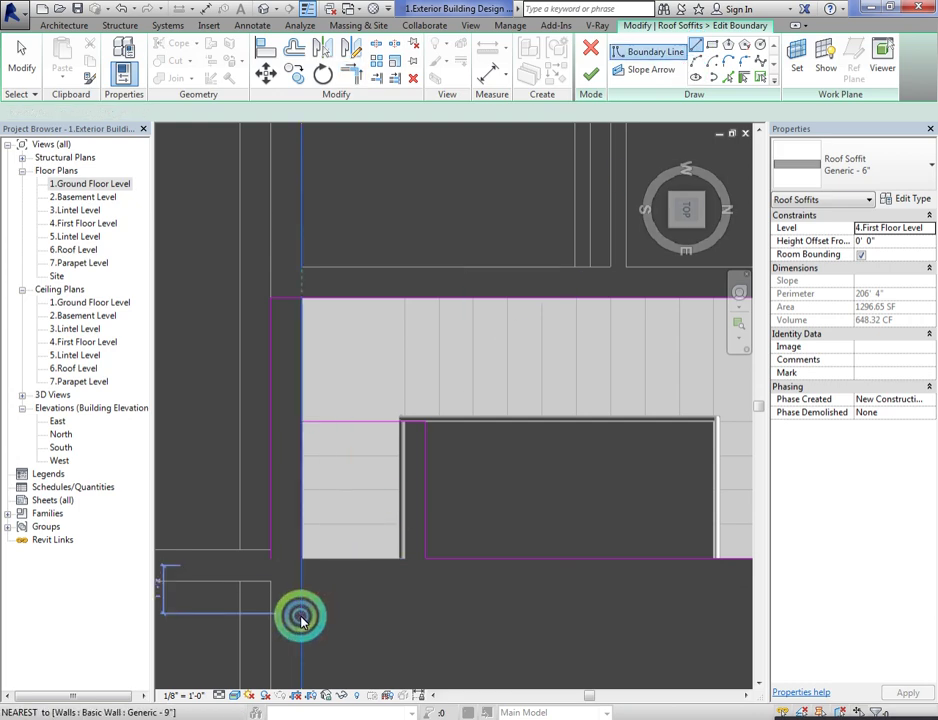
click(301, 559)
click(270, 559)
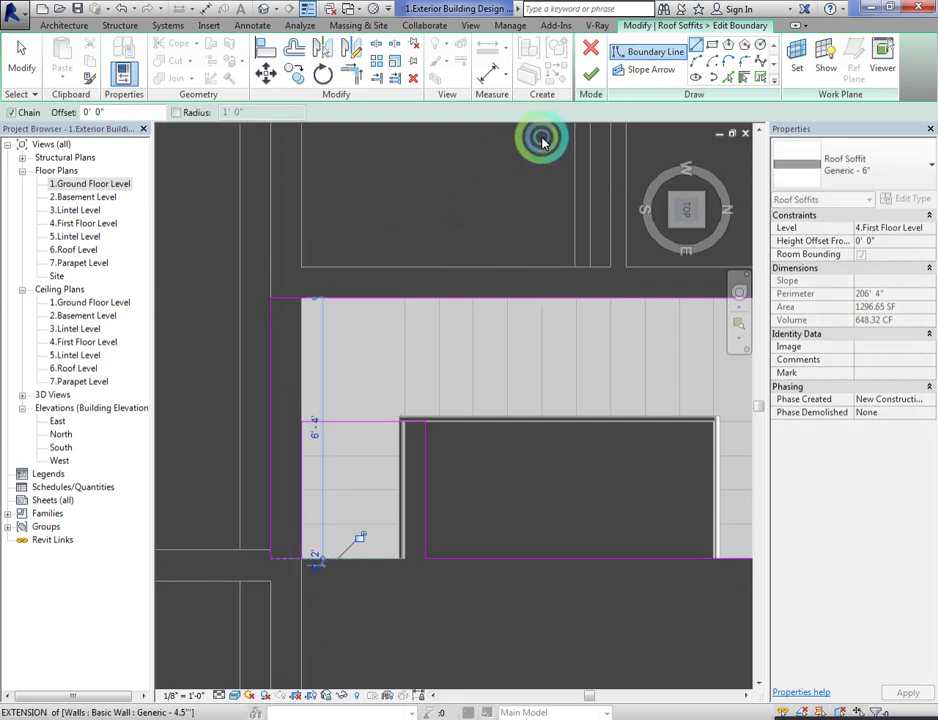
click(592, 78)
Step: Examine the reshaped first-floor slab around the stair from above and in 3D, ending on the front porch
click(260, 356)
scroll(388, 390, down, 2)
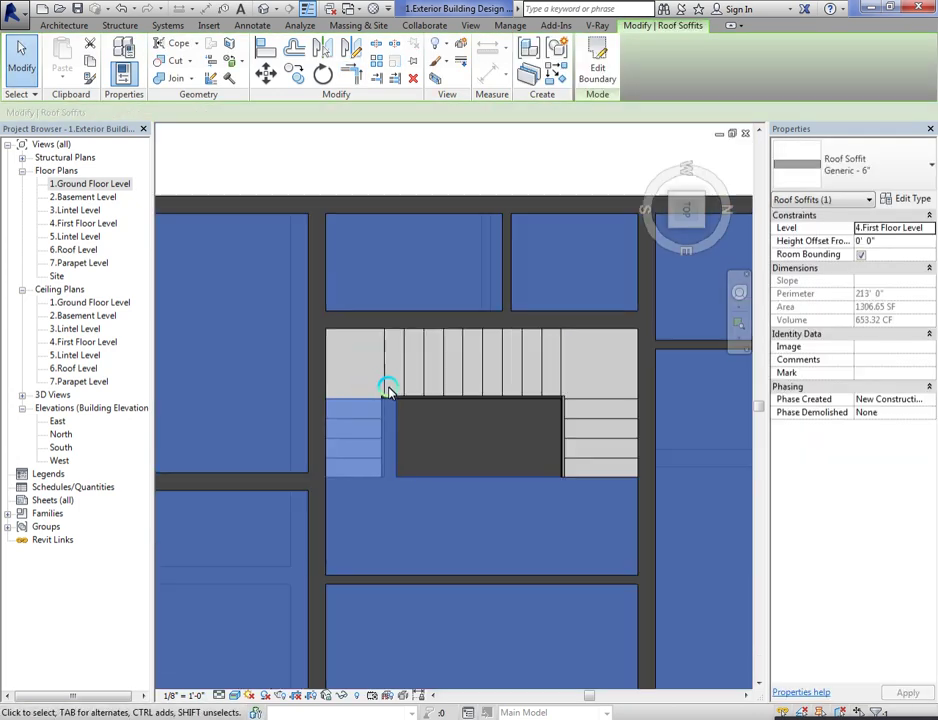
click(491, 387)
scroll(470, 439, down, 3)
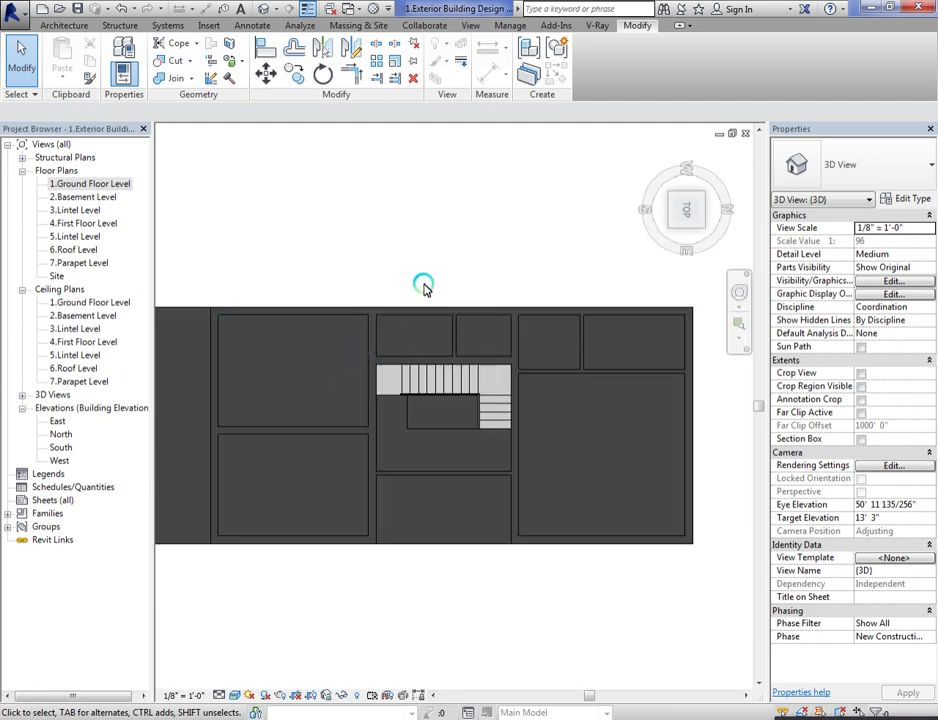
mouse_move(666, 209)
mouse_down()
mouse_move(612, 157)
mouse_move(634, 159)
mouse_move(544, 180)
mouse_move(530, 168)
mouse_move(502, 218)
mouse_up()
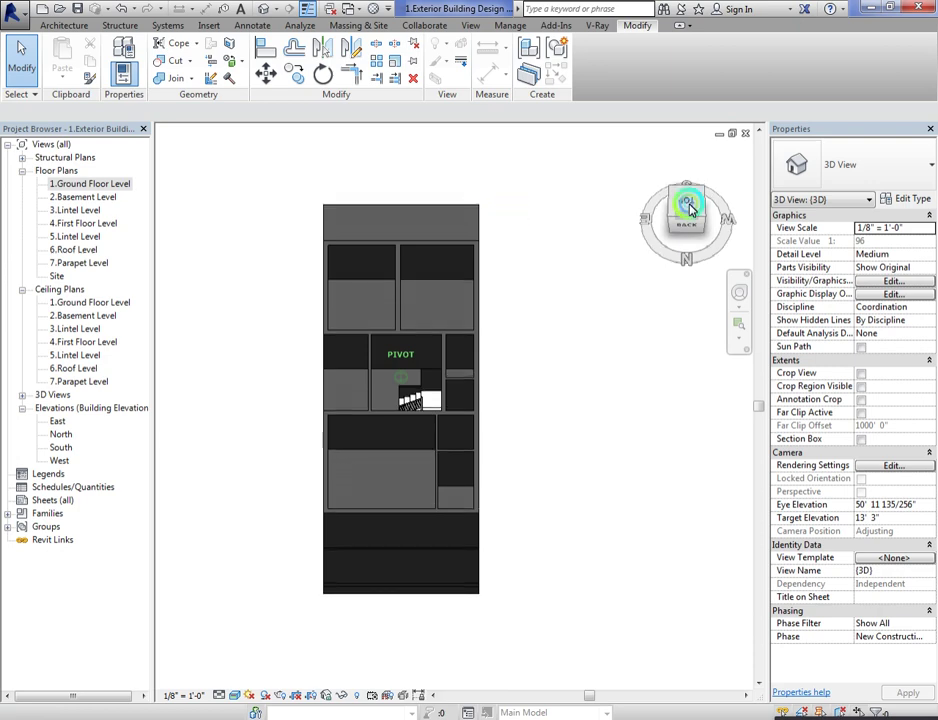
scroll(385, 342, up, 3)
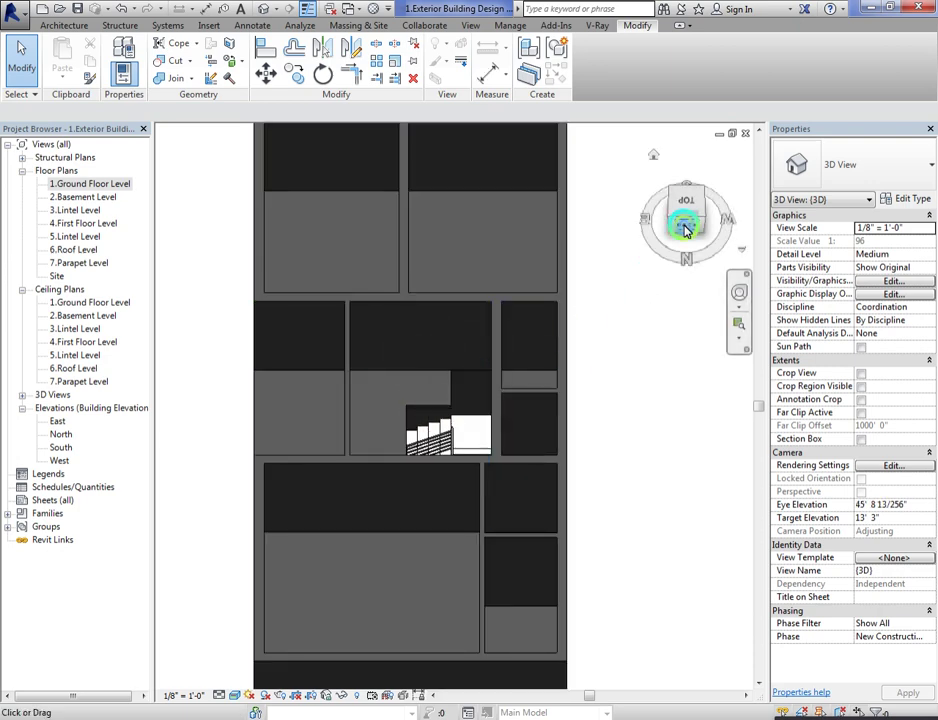
mouse_move(678, 226)
mouse_down()
mouse_move(737, 214)
mouse_move(163, 234)
mouse_move(731, 220)
mouse_move(609, 253)
mouse_move(593, 237)
mouse_move(664, 255)
mouse_move(237, 264)
mouse_move(247, 278)
mouse_move(280, 222)
mouse_move(278, 199)
mouse_move(620, 582)
mouse_up()
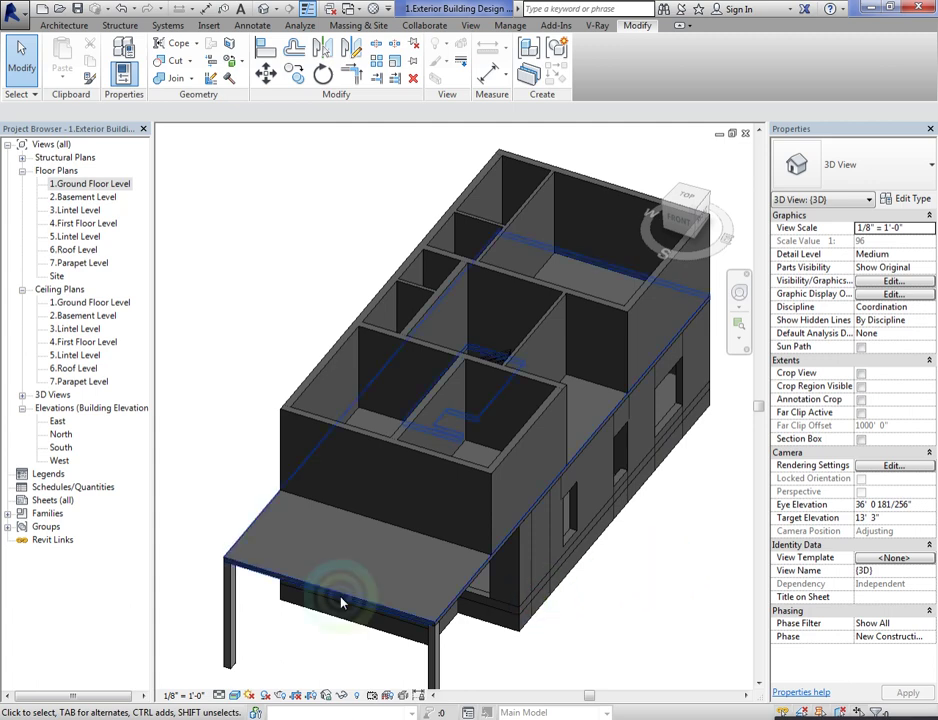
Step: Copy both front porch columns and paste them aligned to 4.First Floor Level
click(231, 608)
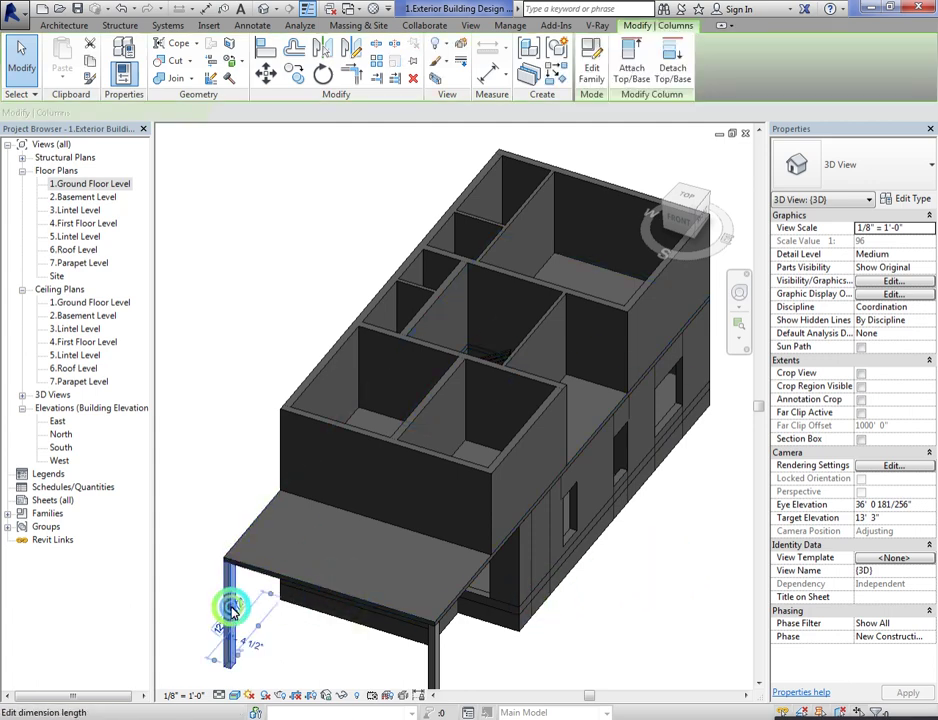
ctrl+click(432, 662)
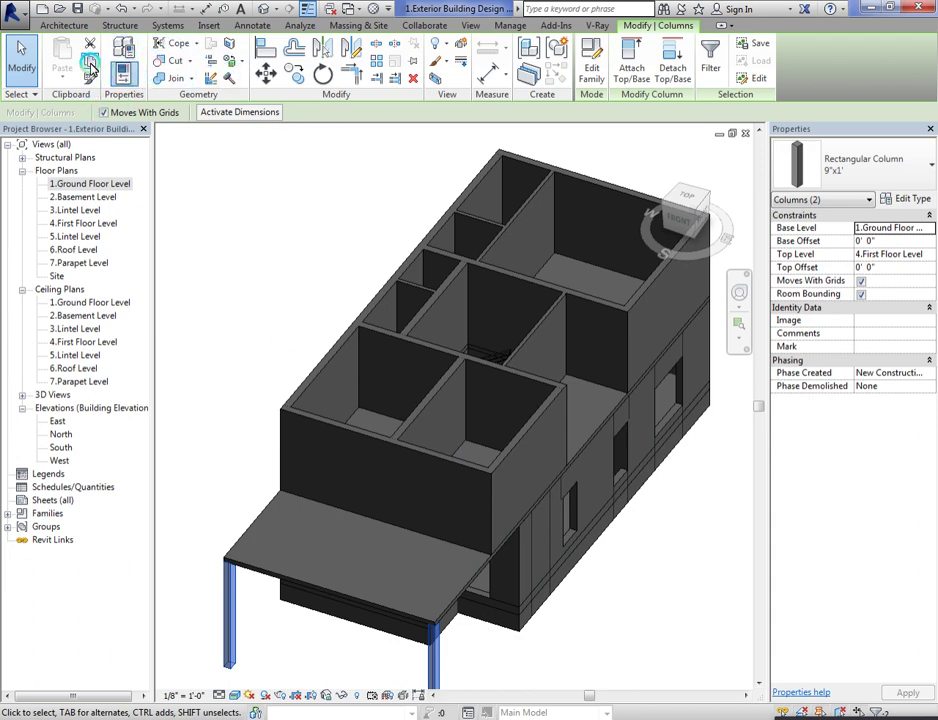
click(90, 66)
click(62, 80)
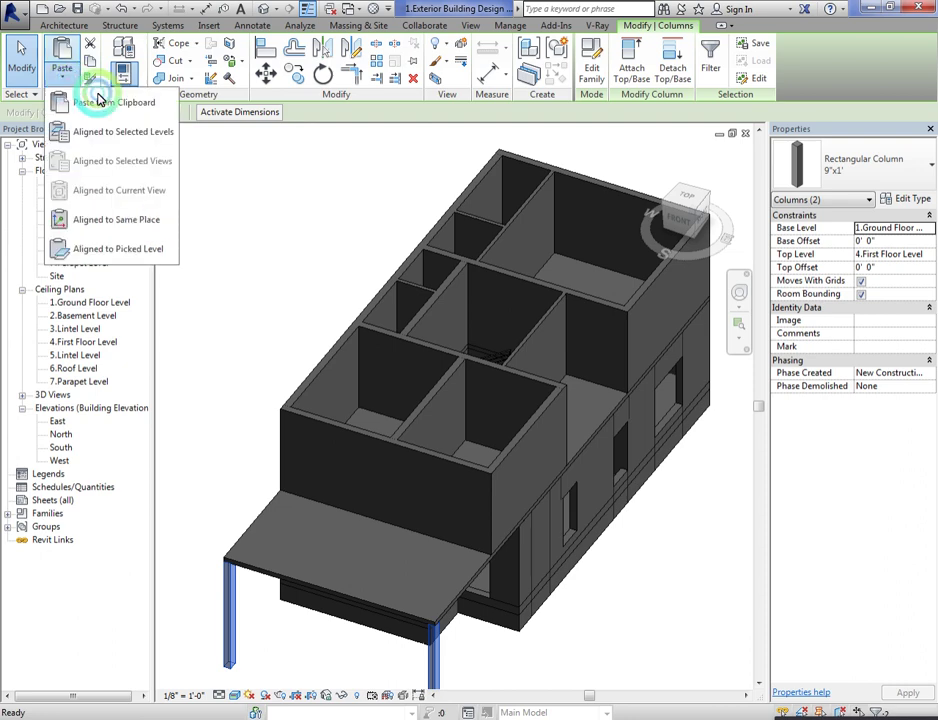
click(138, 133)
click(432, 298)
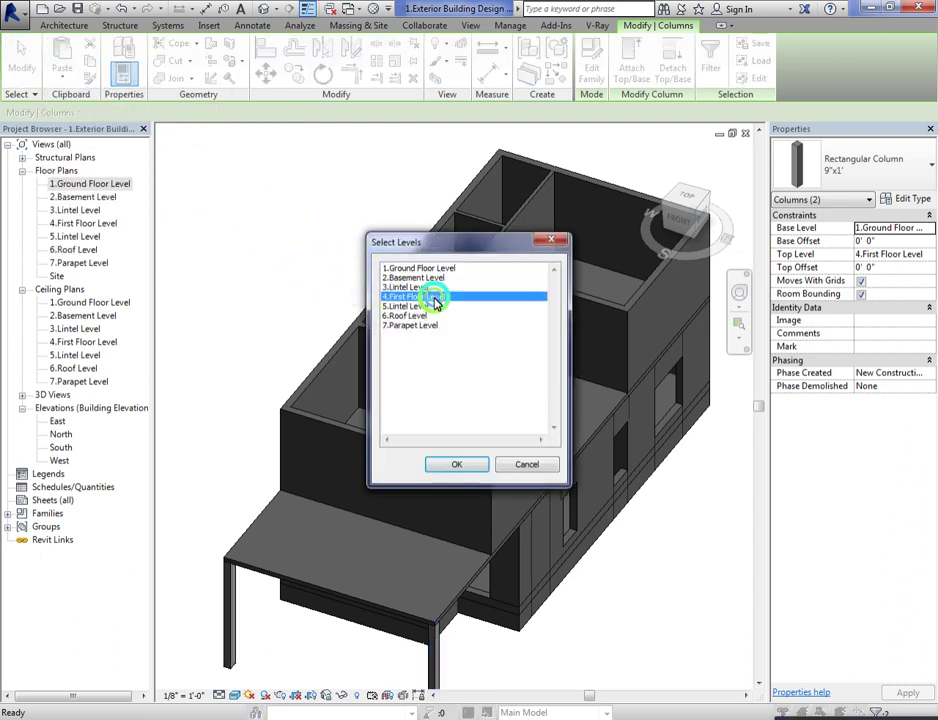
click(457, 465)
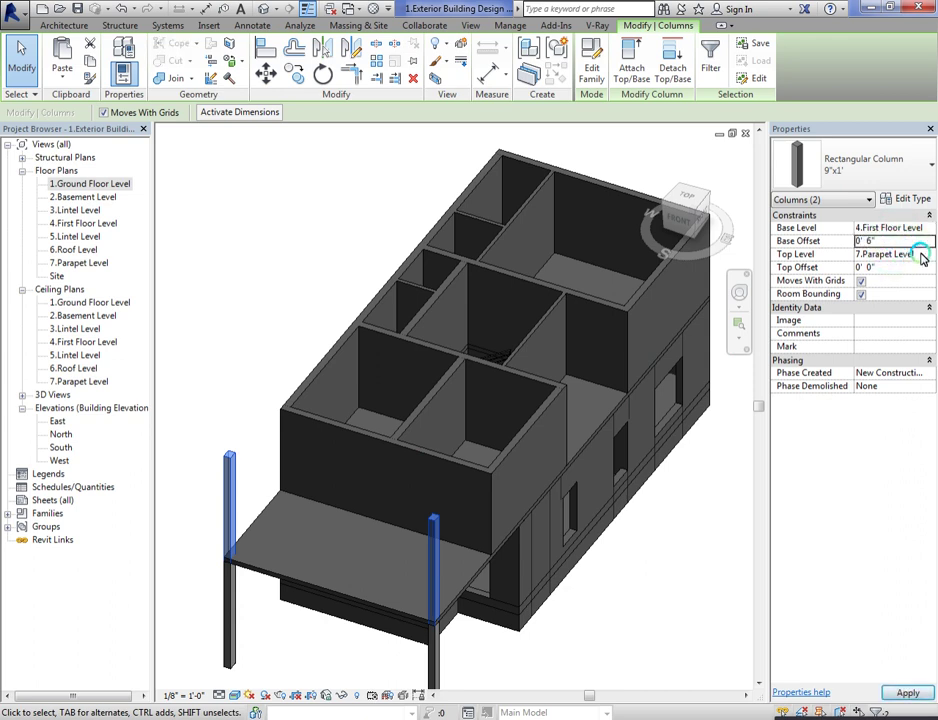
Step: Set the pasted columns' base offset to 6", top level to 6.Roof Level and top offset to 6"
click(927, 259)
click(888, 307)
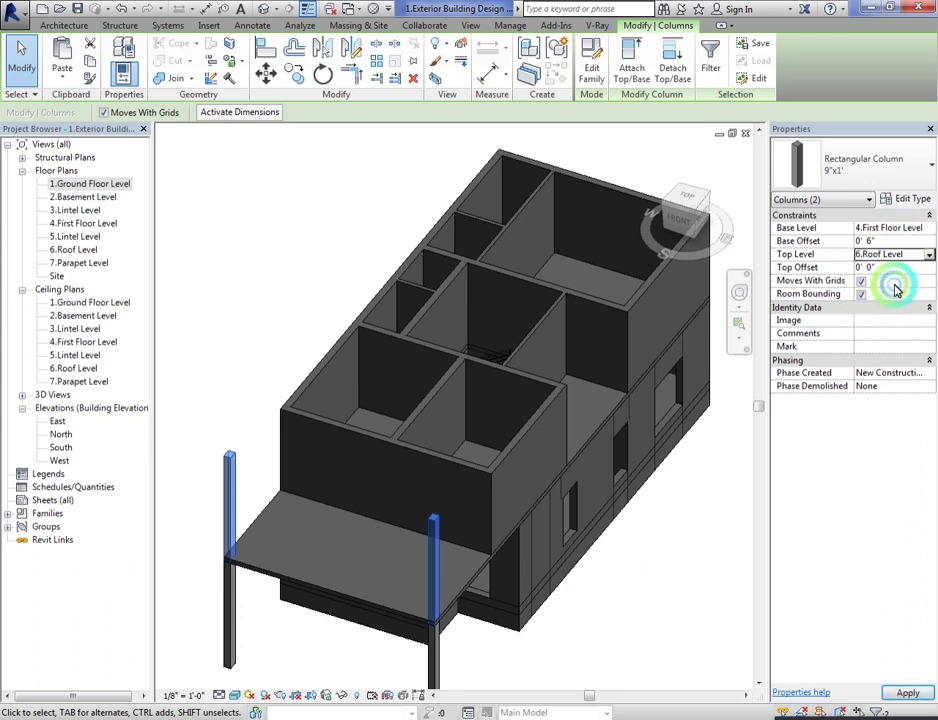
click(897, 270)
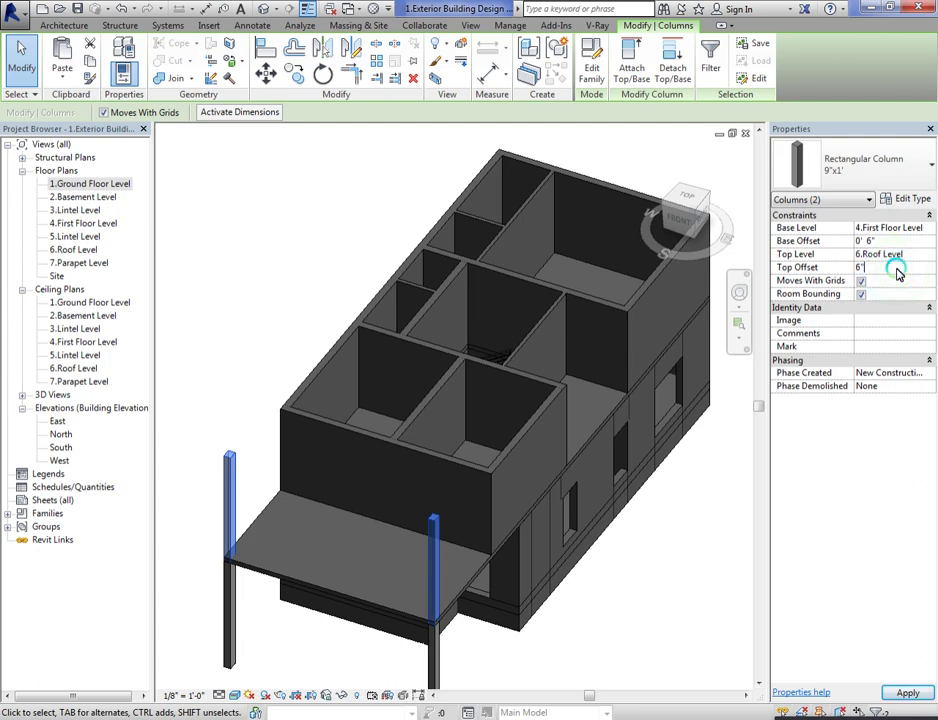
key(Return)
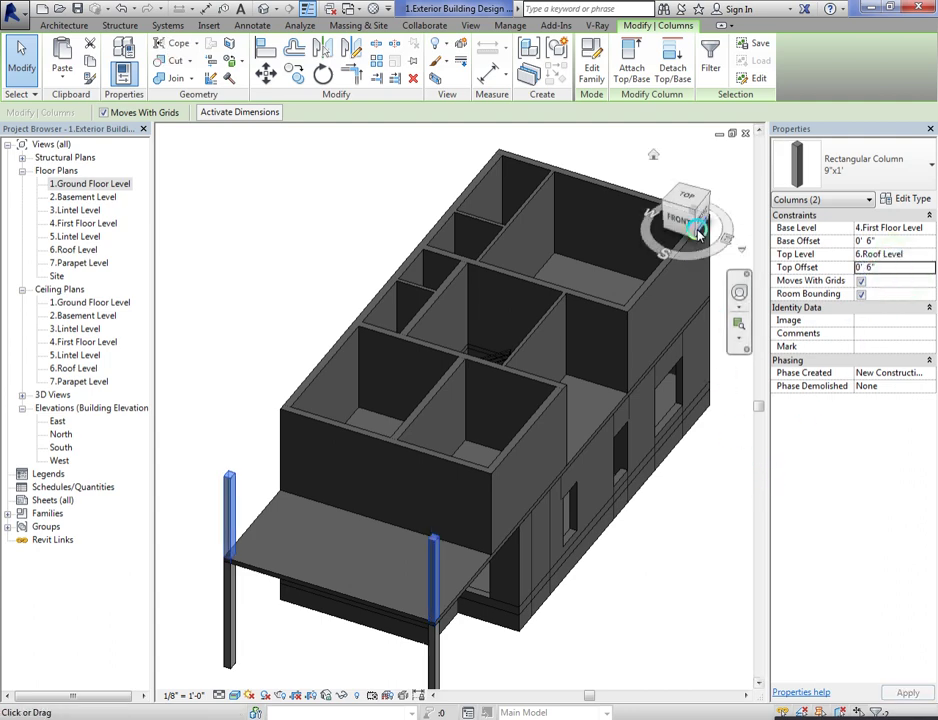
Step: Check the upper terrace columns against the first-floor walls from the front and from several 3D angles
click(684, 225)
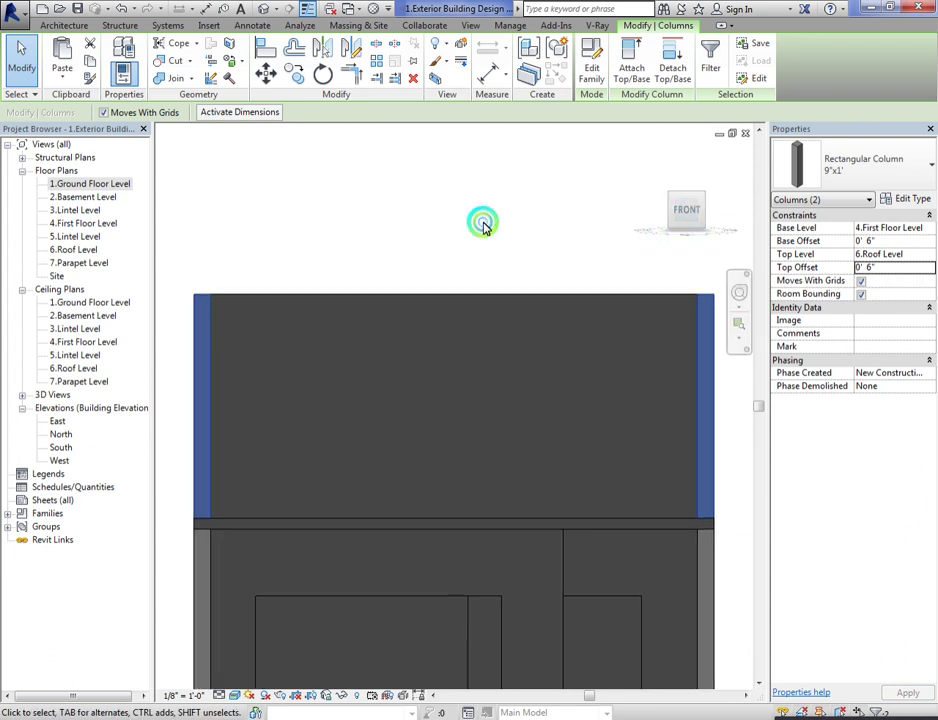
click(484, 224)
mouse_move(674, 205)
mouse_down()
mouse_move(735, 209)
mouse_move(684, 225)
mouse_move(588, 233)
mouse_move(735, 245)
mouse_up()
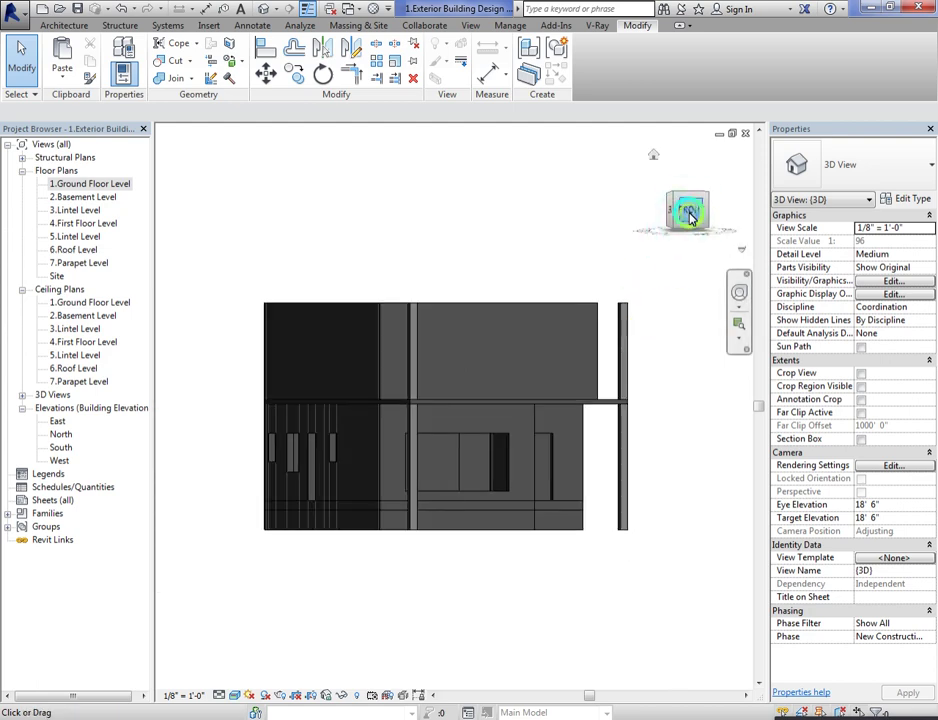
mouse_move(685, 212)
mouse_down()
mouse_move(574, 215)
mouse_move(17, 341)
mouse_move(226, 408)
mouse_up()
scroll(387, 325, up, 4)
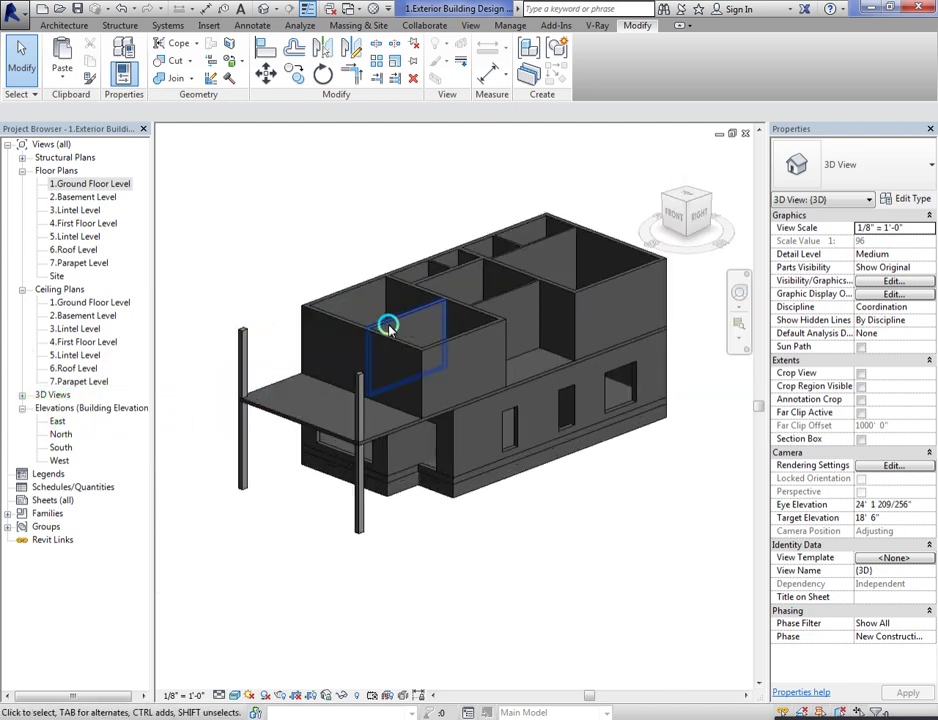
drag(677, 215, 245, 200)
scroll(740, 437, down, 2)
scroll(235, 332, up, 2)
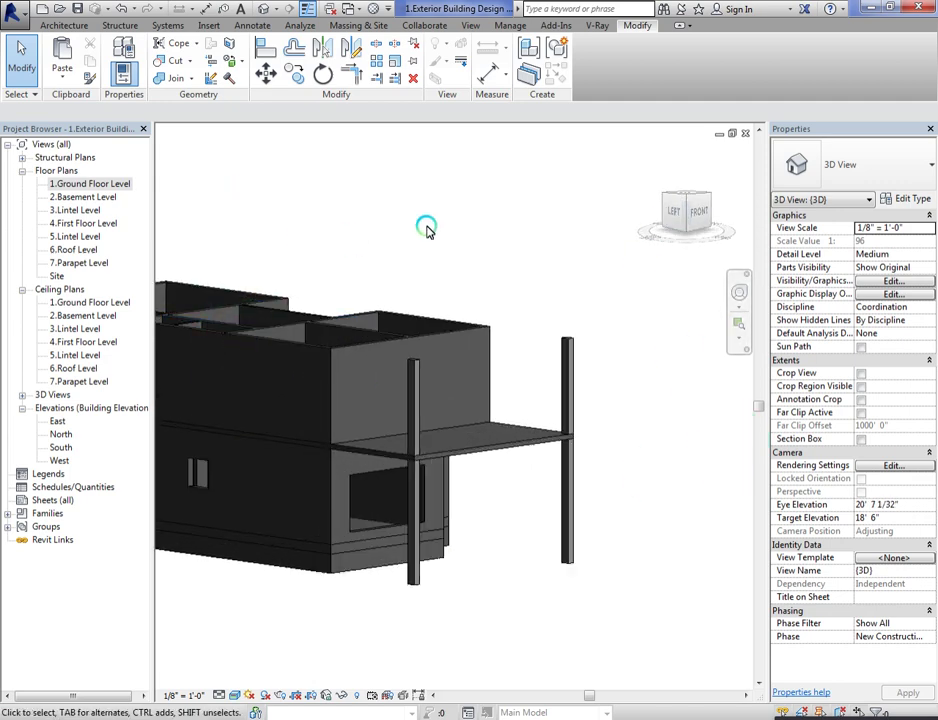
mouse_move(657, 226)
mouse_down()
mouse_move(674, 157)
mouse_move(712, 171)
mouse_move(718, 159)
mouse_move(687, 216)
mouse_move(622, 247)
mouse_move(615, 268)
mouse_up()
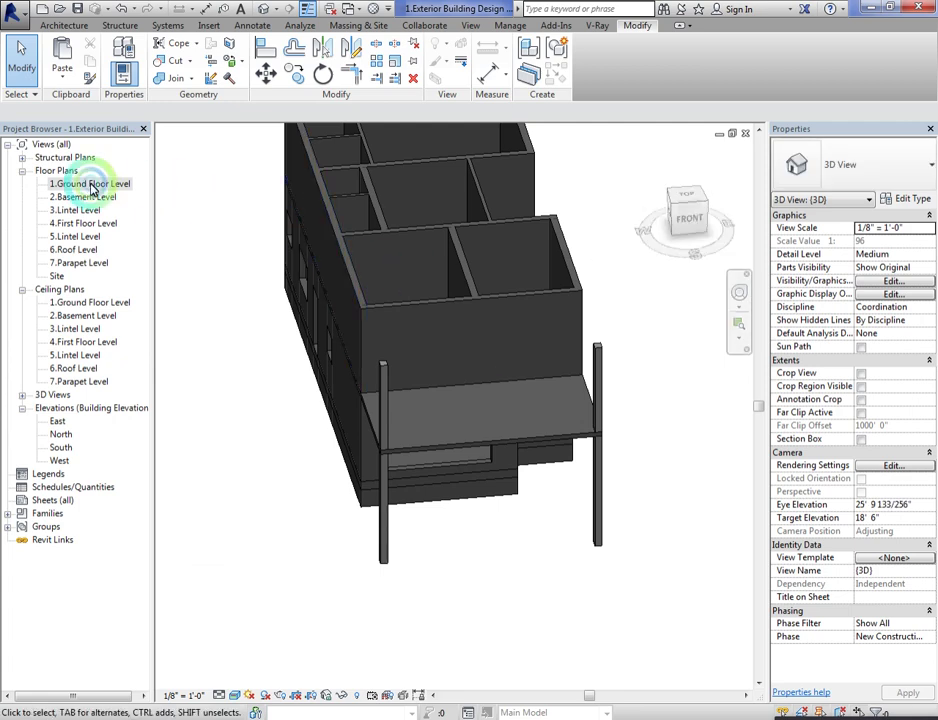
Step: Open the 1.Ground Floor Level floor plan and reset its temporary hide/isolate
double_click(65, 184)
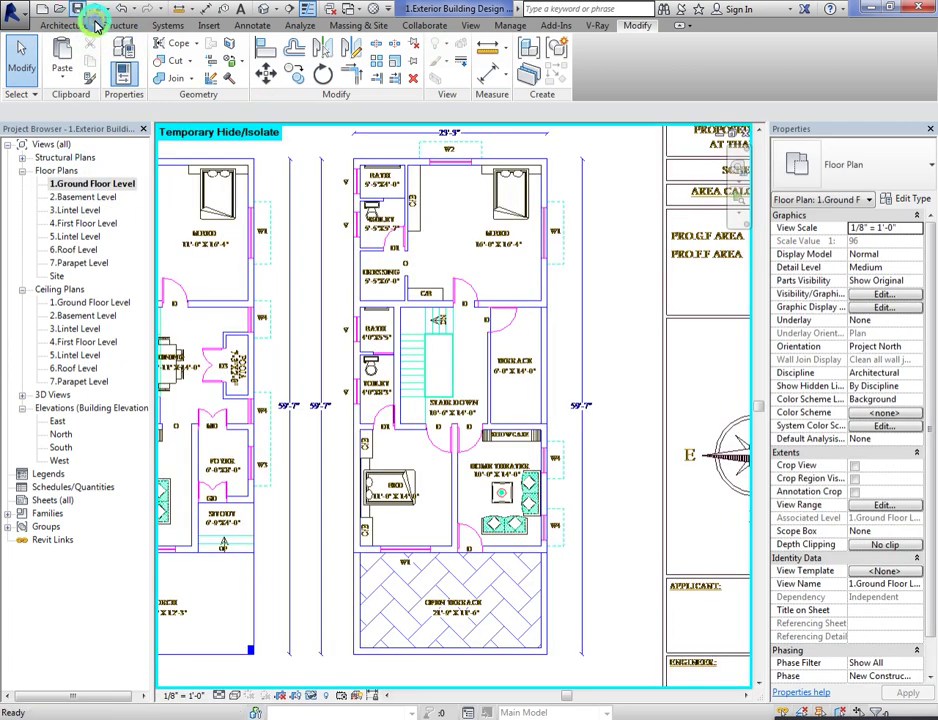
click(310, 700)
click(368, 680)
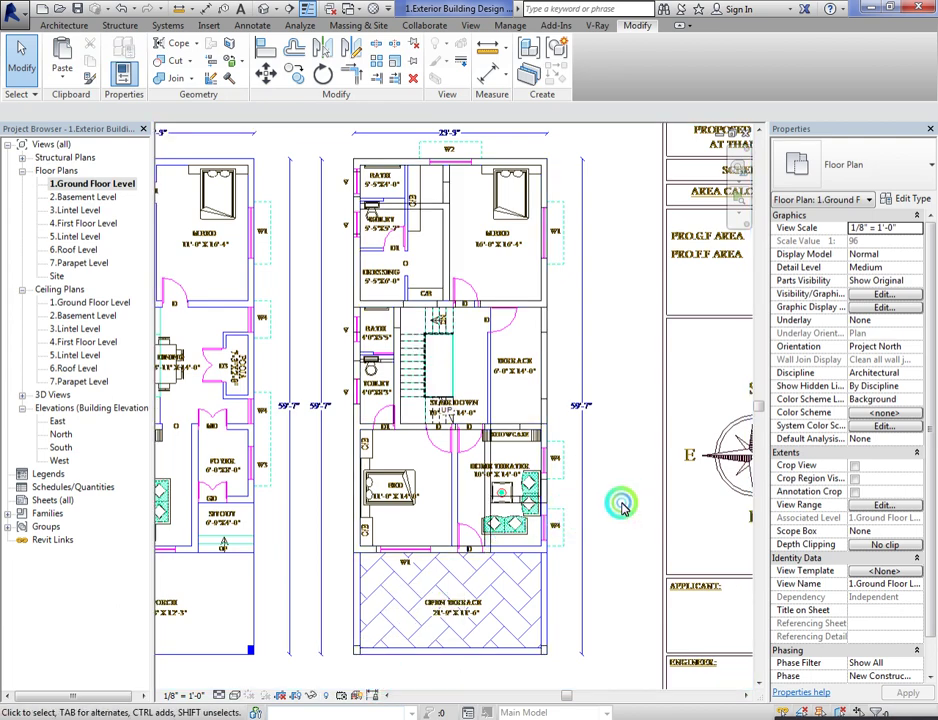
Step: Move the imported MY HOME PLAN.dwg so its ground-floor plan's outer wall corner by the toilet meets the matching corner of the modelled walls
scroll(600, 450, down, 5)
click(310, 280)
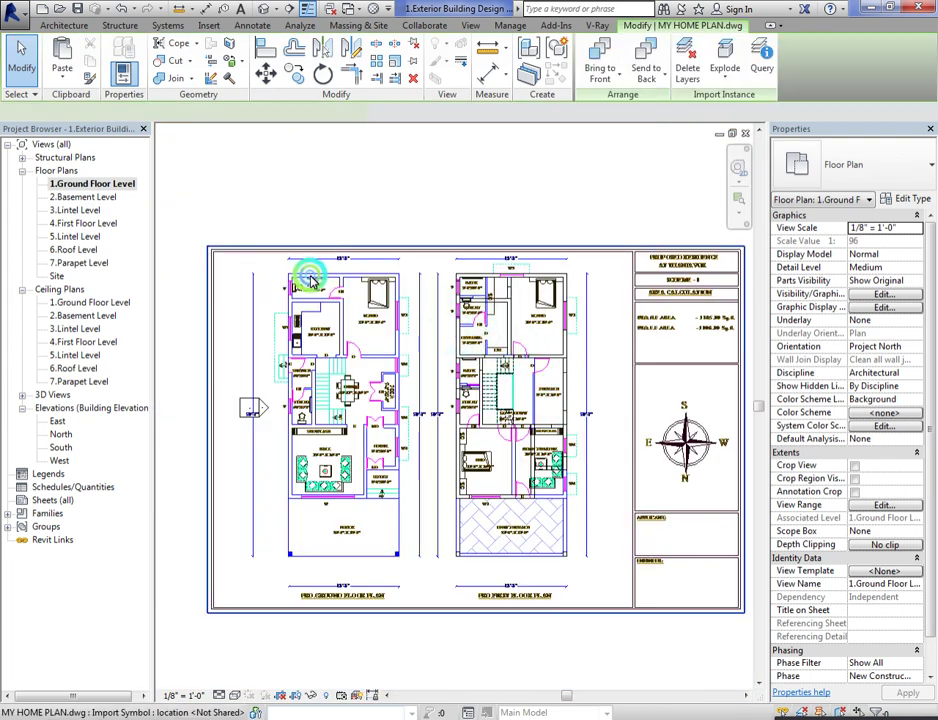
click(265, 73)
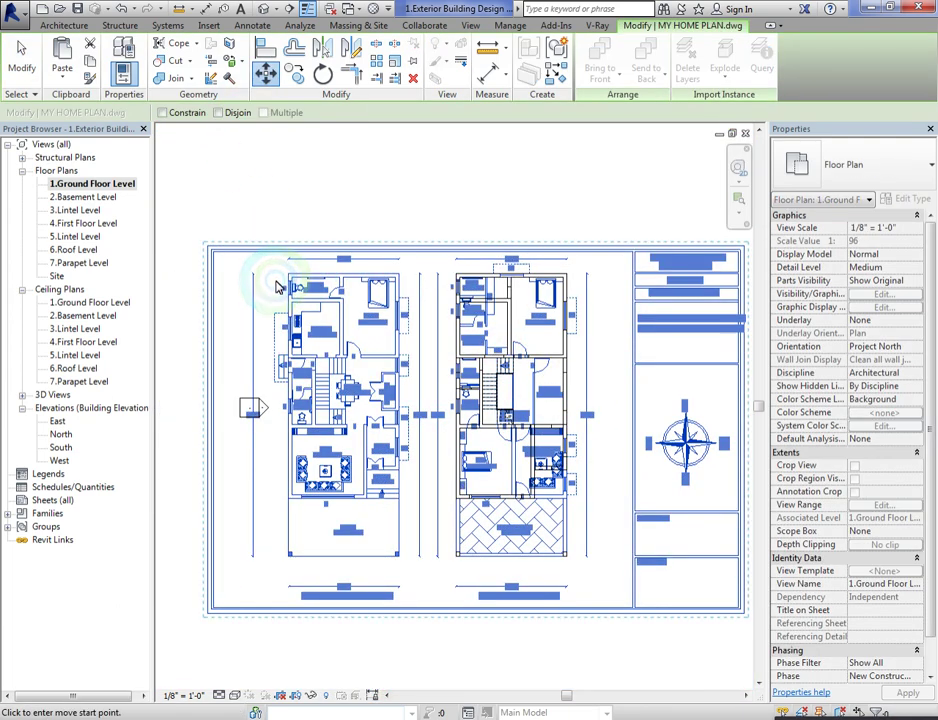
scroll(280, 285, up, 4)
click(299, 273)
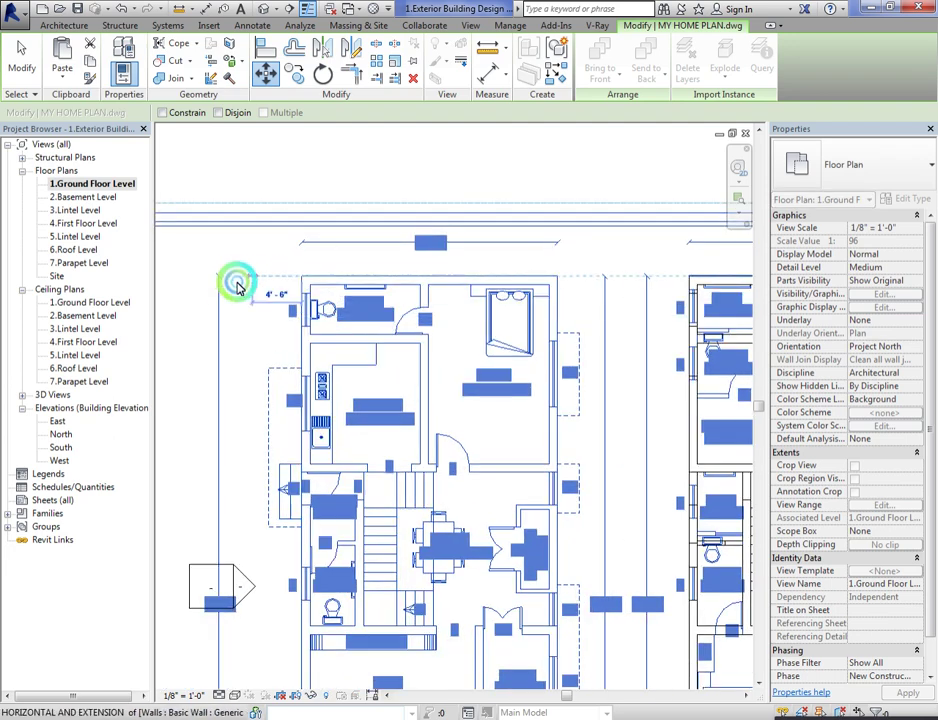
scroll(236, 280, down, 3)
scroll(525, 270, up, 3)
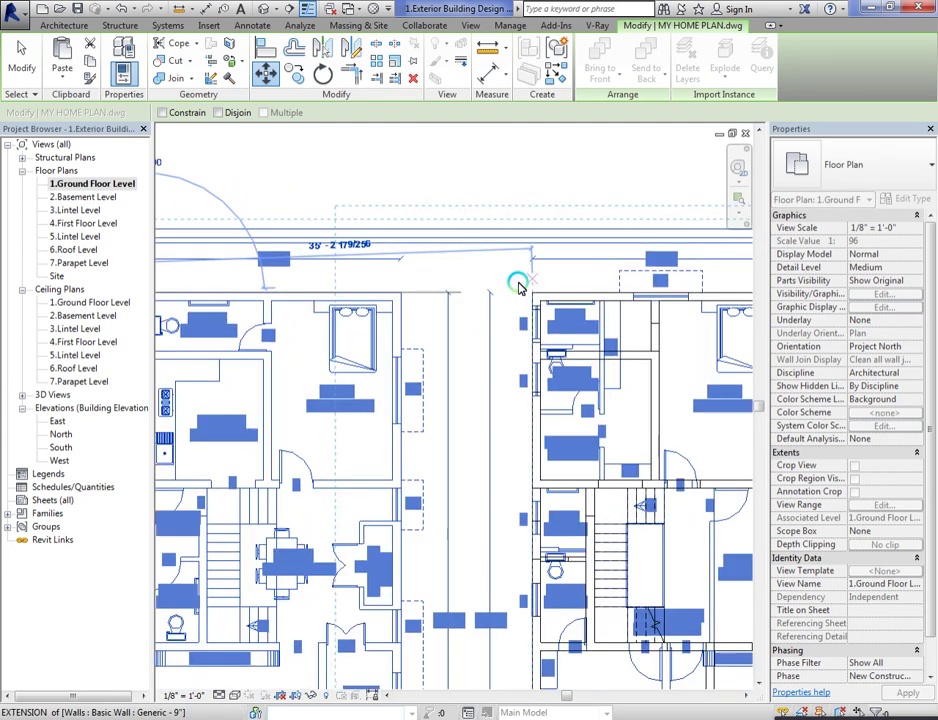
scroll(528, 292, up, 4)
click(547, 305)
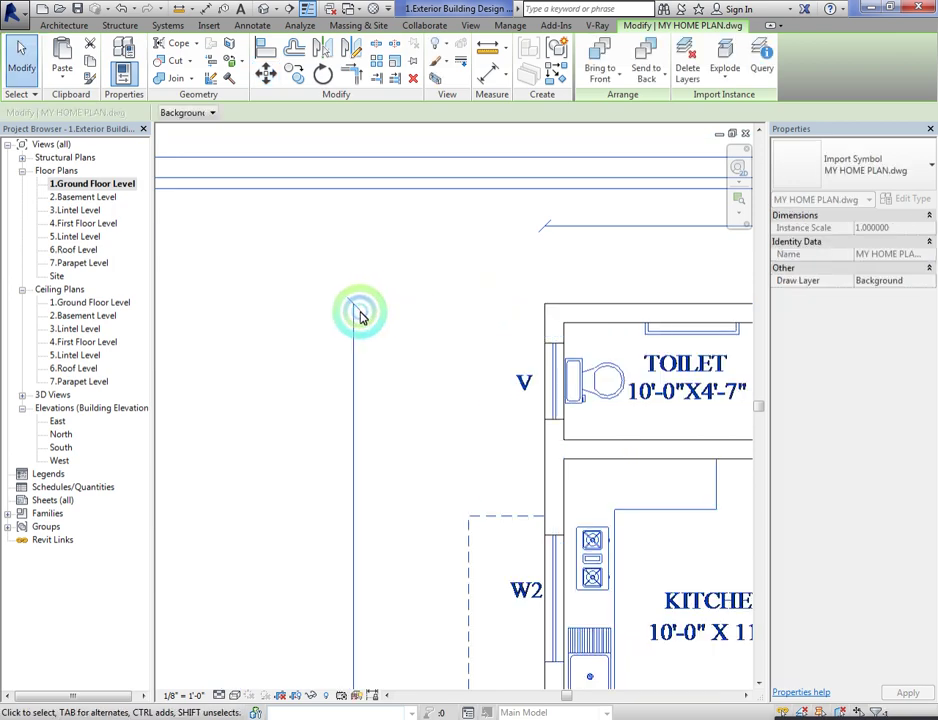
scroll(310, 300, down, 6)
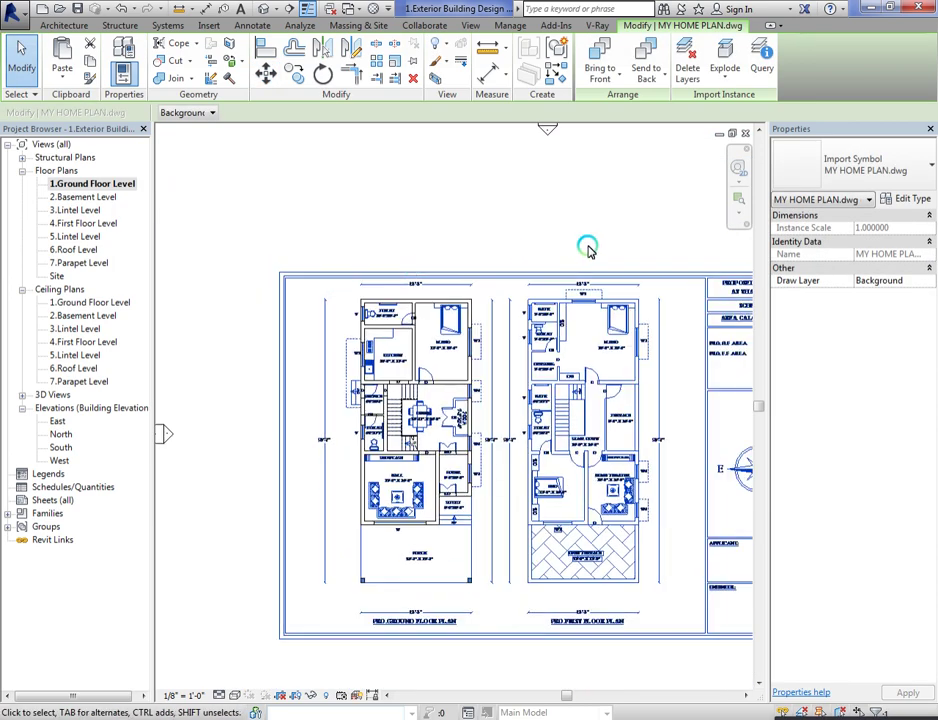
scroll(468, 246, down, 2)
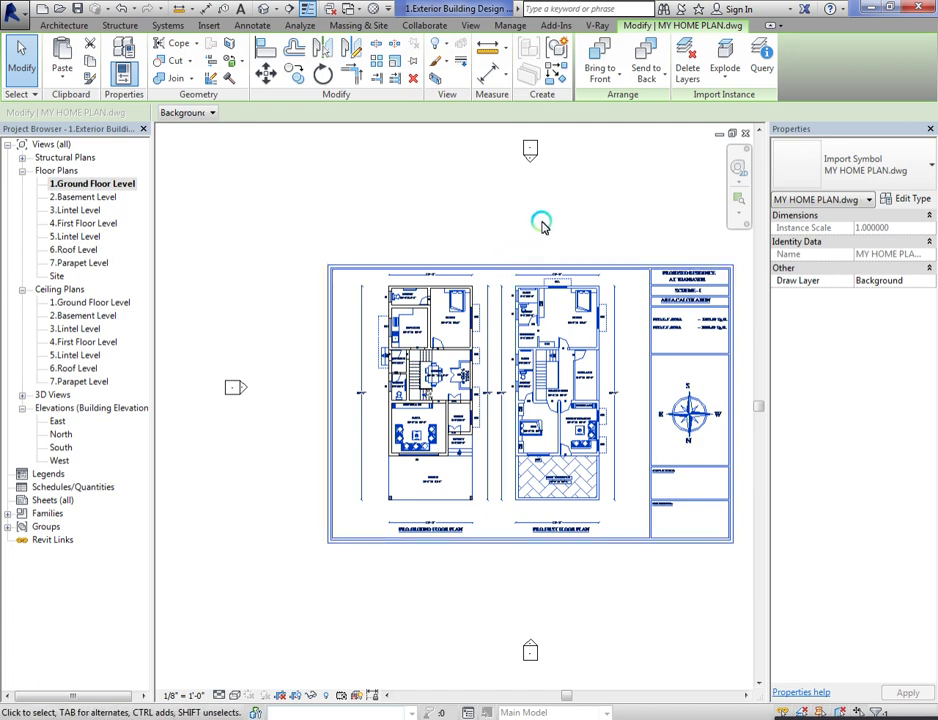
Step: Check the first-floor walls and terrace columns from several angles in the 3D view
click(266, 7)
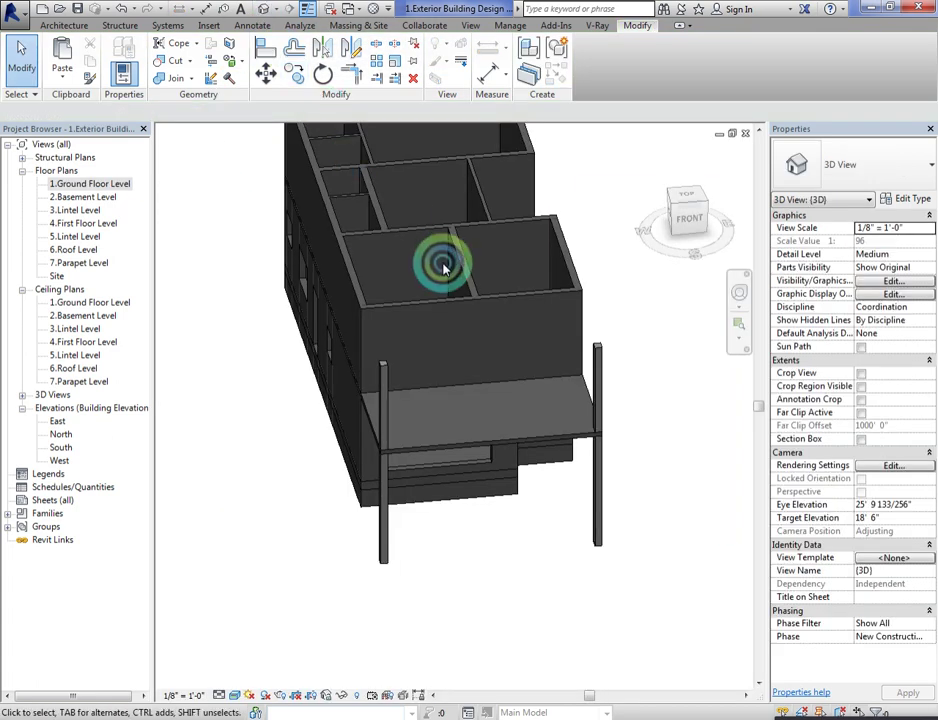
mouse_move(687, 225)
mouse_down()
mouse_move(611, 203)
mouse_move(709, 218)
mouse_up()
scroll(122, 188, up, 1)
click(120, 186)
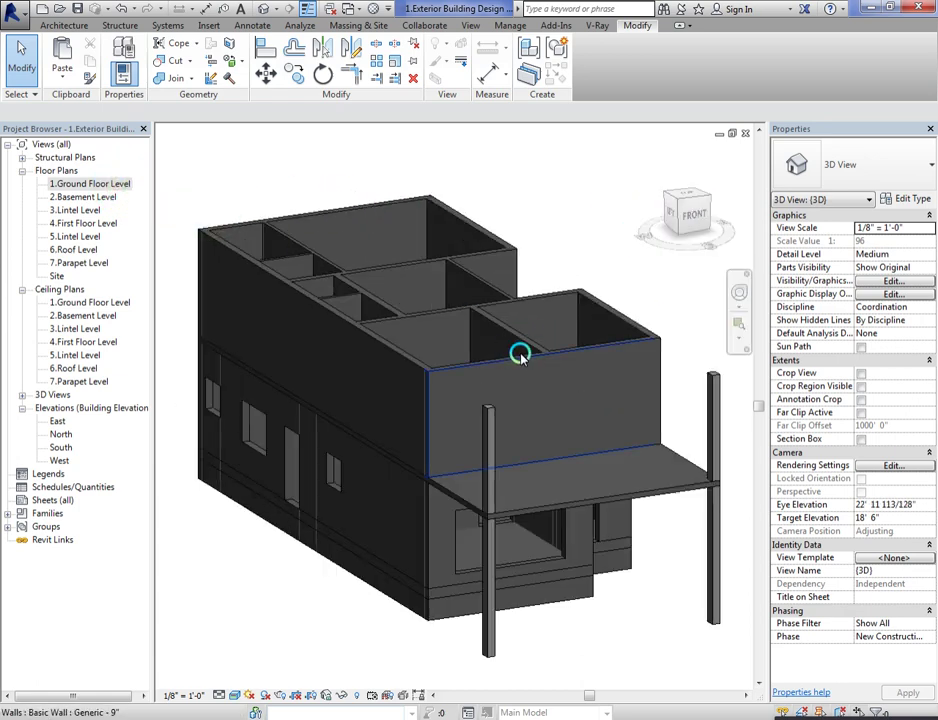
click(685, 211)
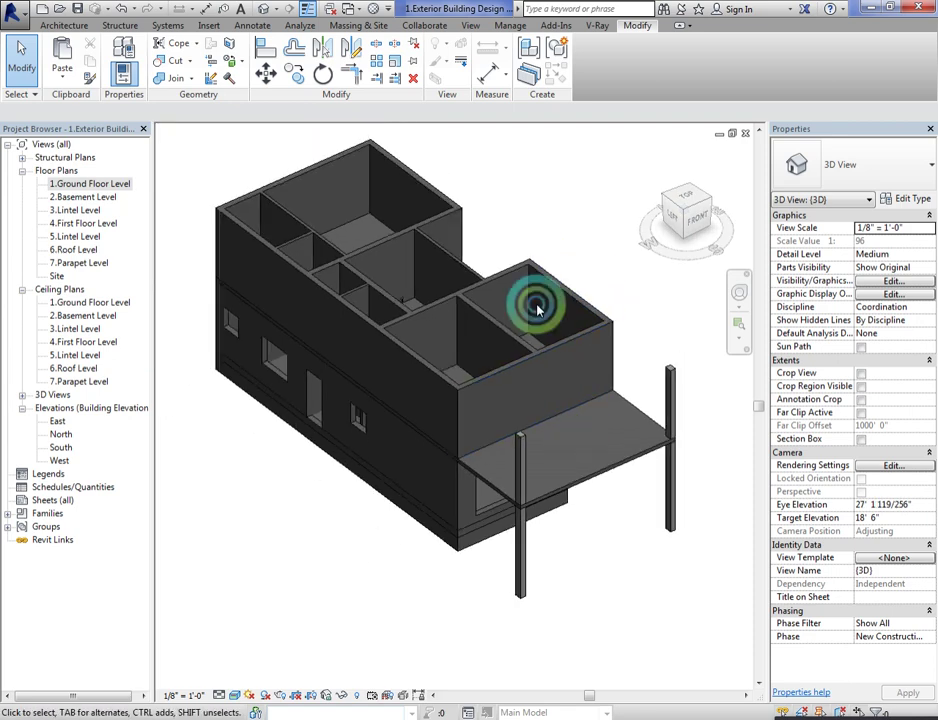
click(64, 25)
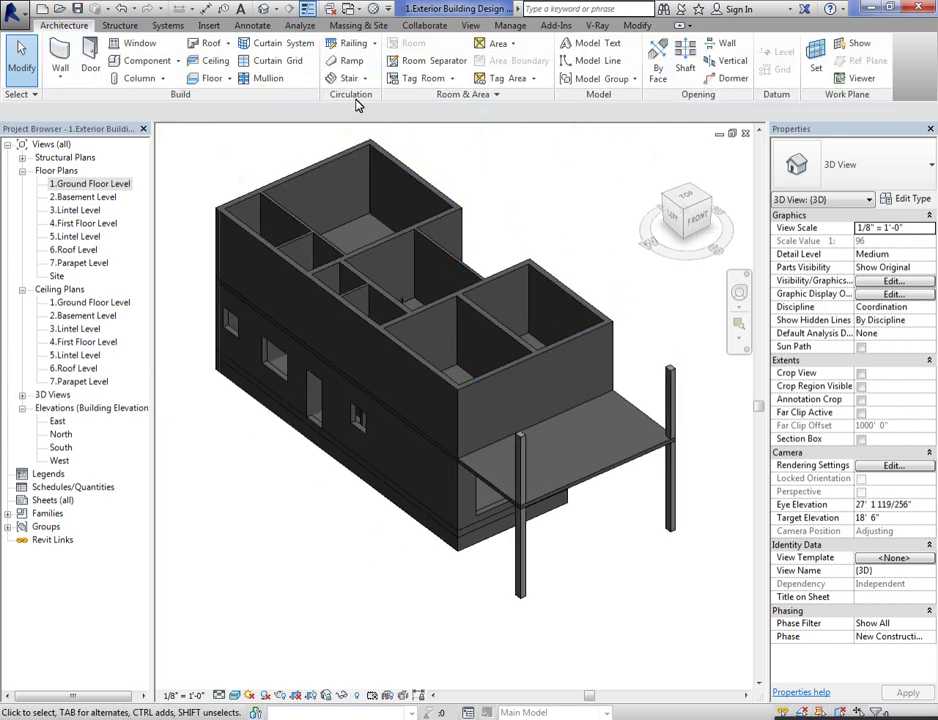
click(208, 44)
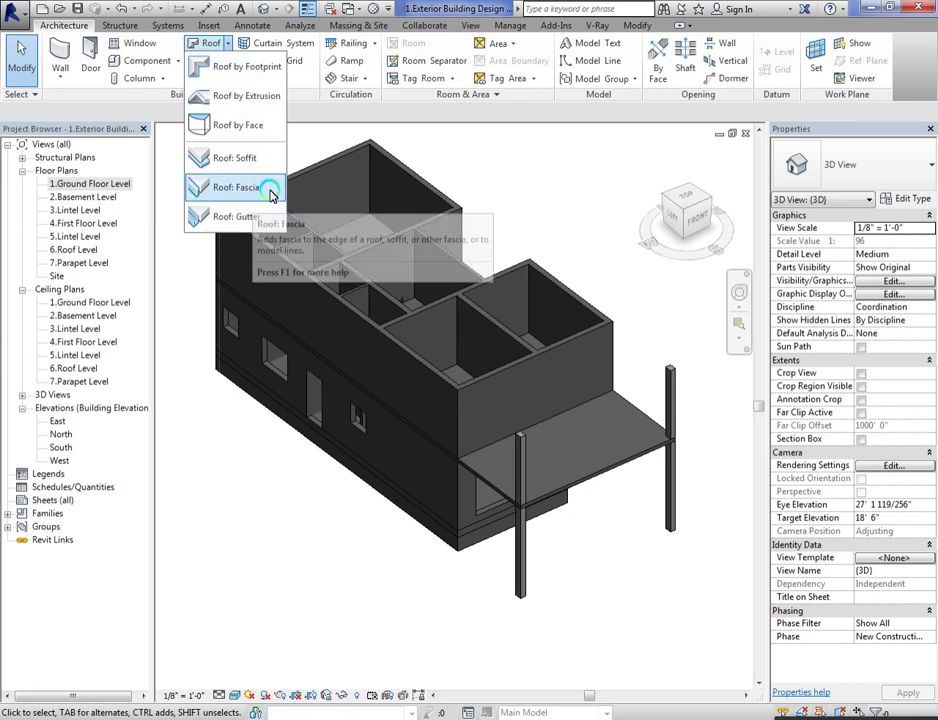
click(268, 191)
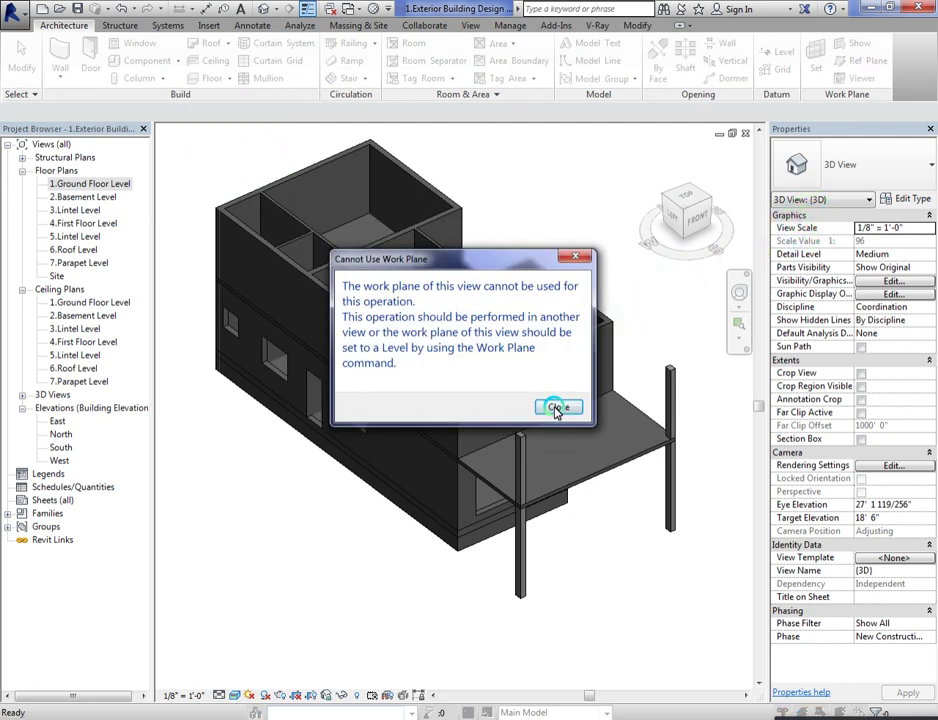
click(557, 408)
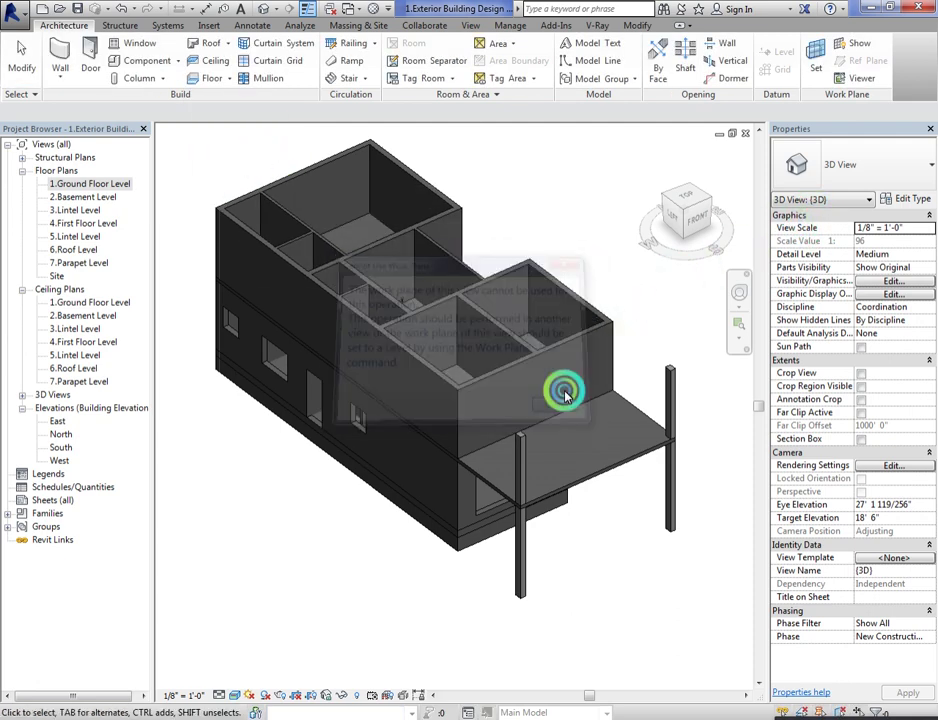
Step: On the 6.Roof Level floor plan, create a rectangular Generic - 6" roof soffit from a terrace column's outer corner to the opposite rear wall corner
double_click(76, 249)
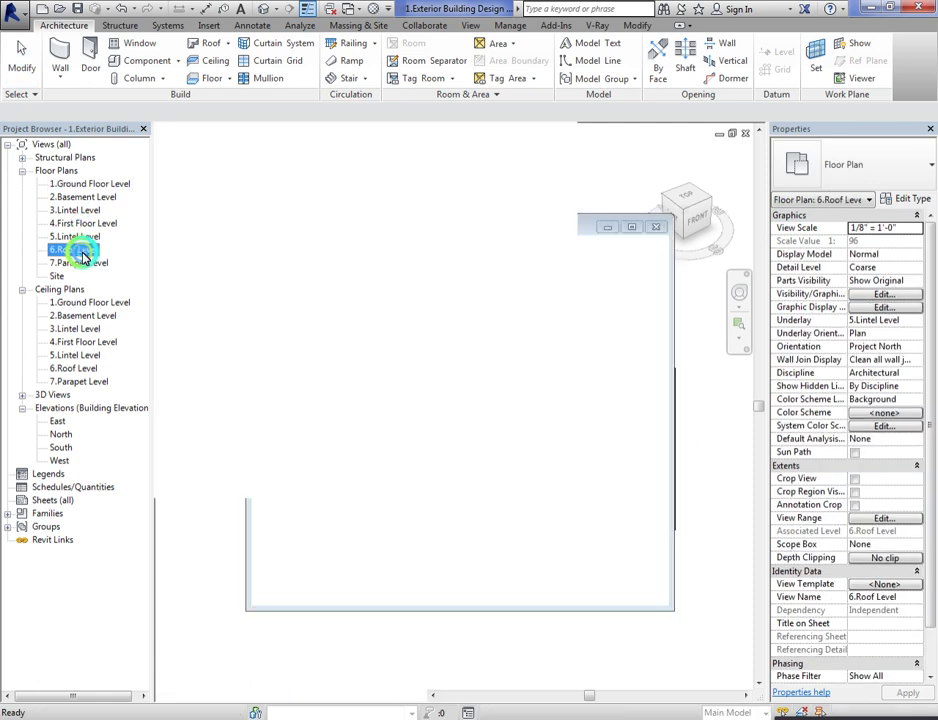
scroll(381, 365, up, 2)
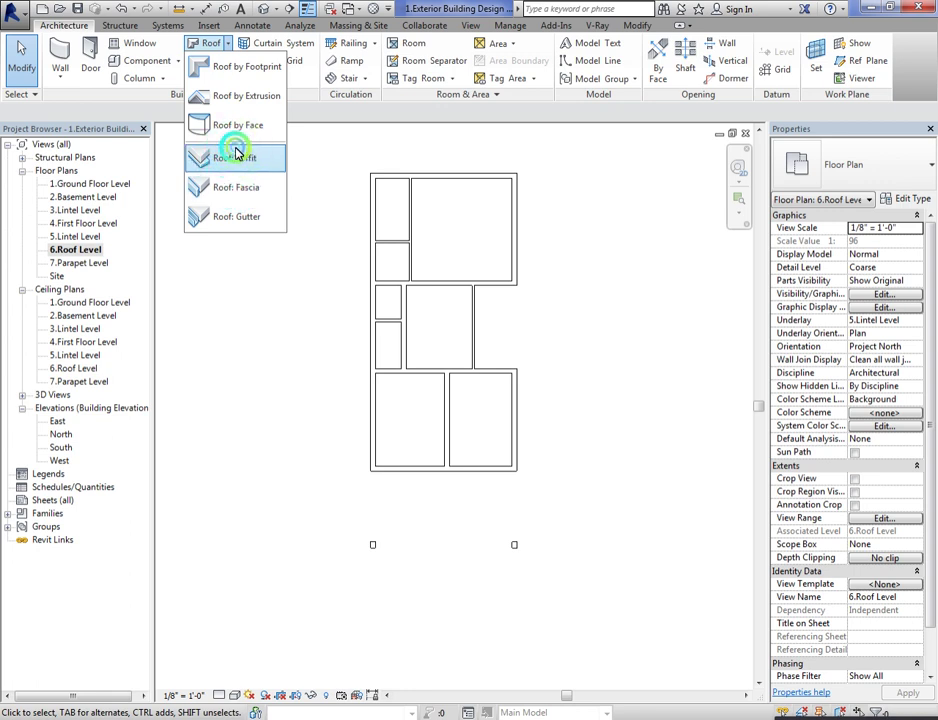
click(236, 157)
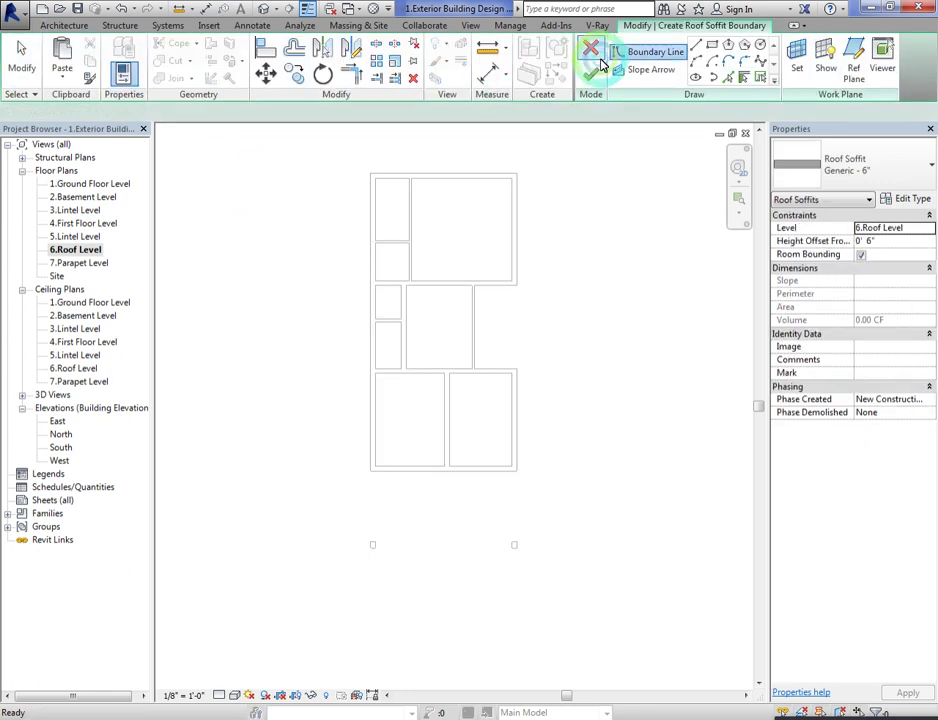
click(712, 58)
scroll(357, 550, up, 4)
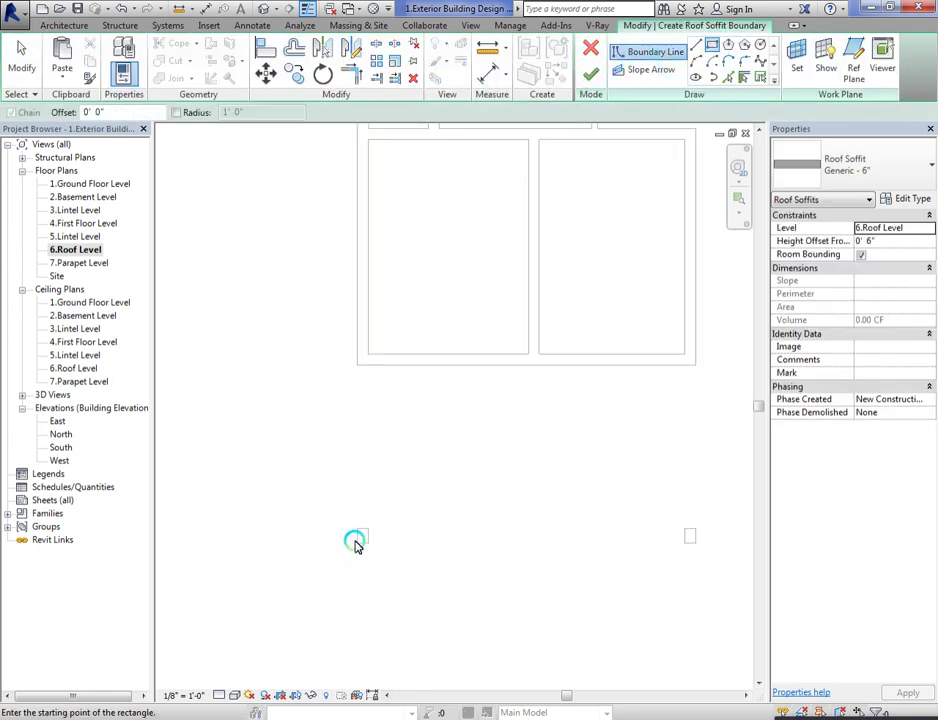
click(356, 541)
scroll(436, 518, down, 4)
scroll(518, 249, up, 3)
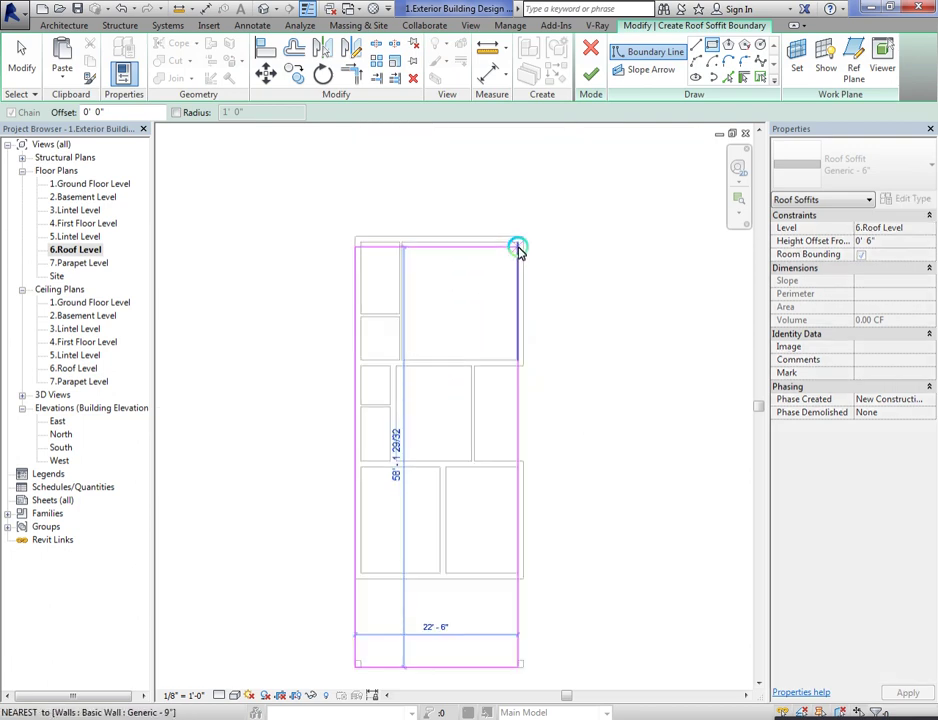
click(527, 234)
scroll(662, 360, down, 2)
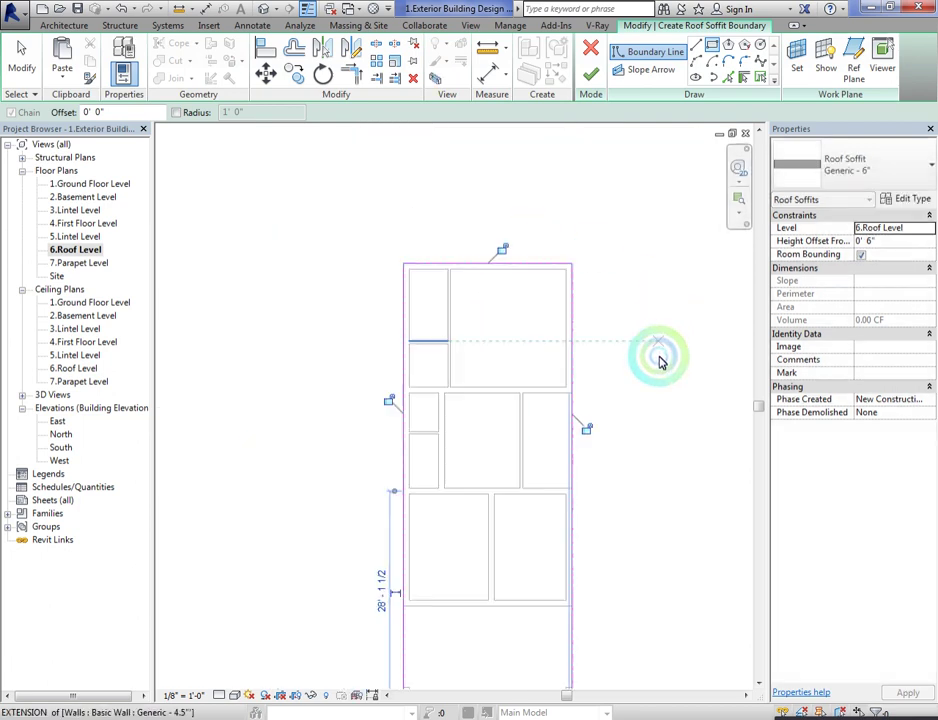
click(589, 80)
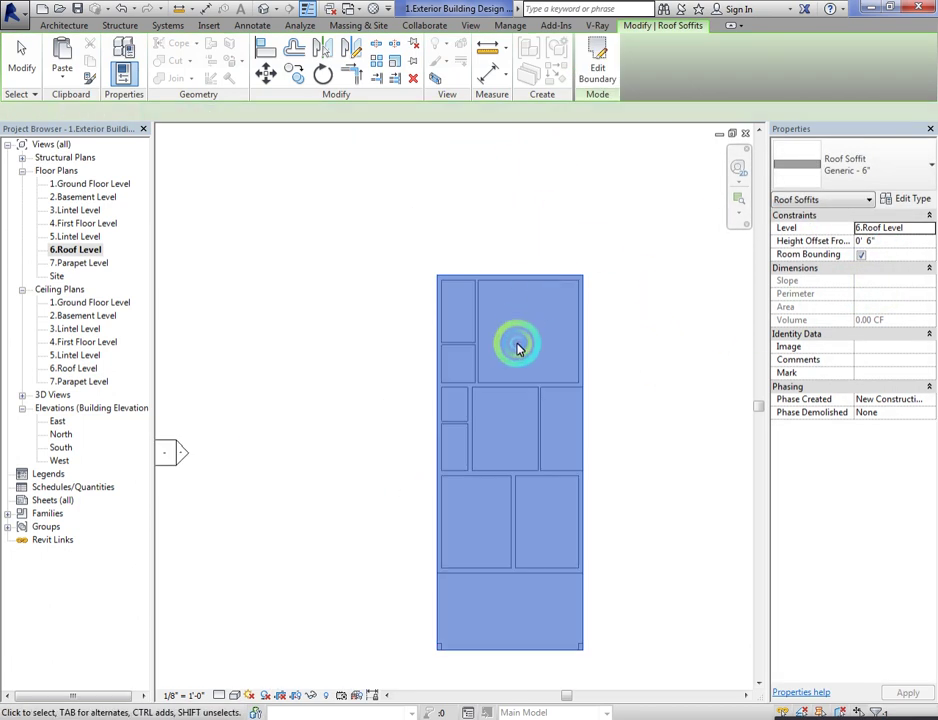
Step: Measure the height from the first-floor slab's top to the roof soffit's top in the front 3D view, without keeping the dimension
click(263, 9)
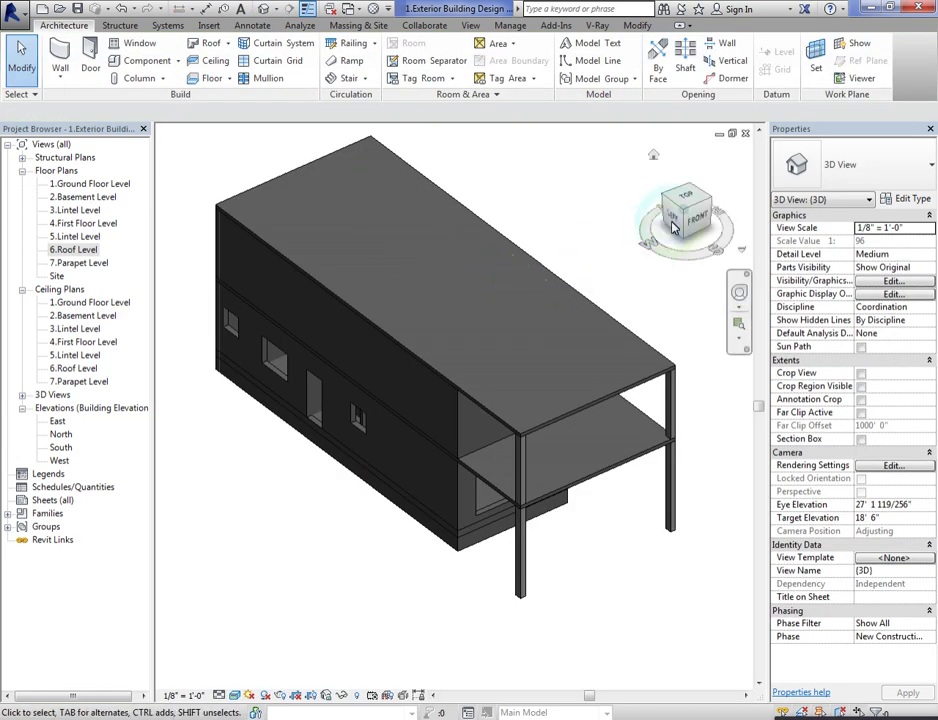
click(692, 222)
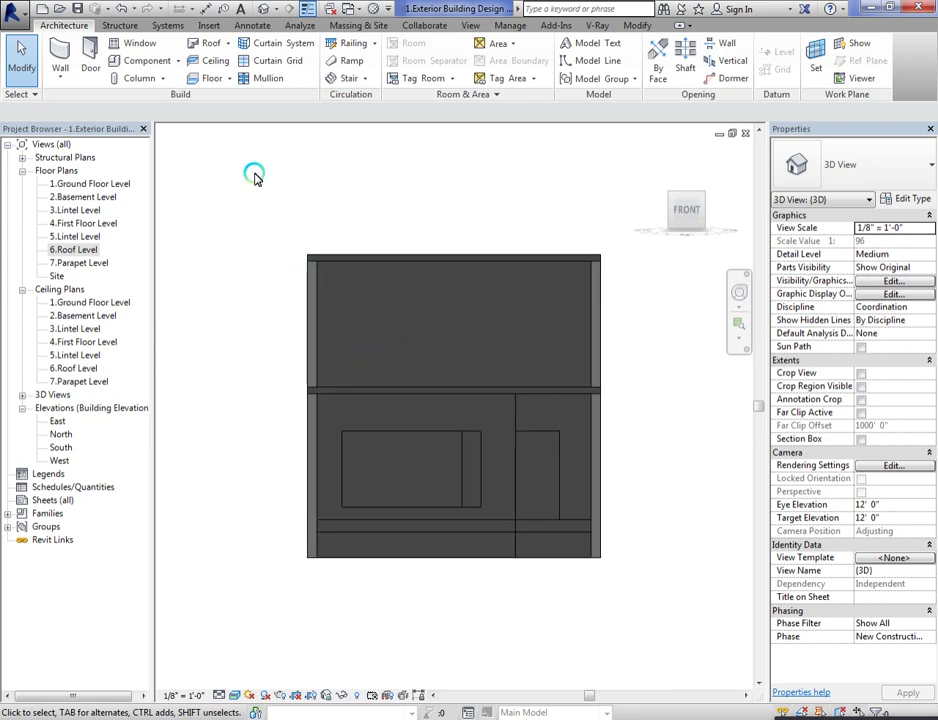
click(205, 9)
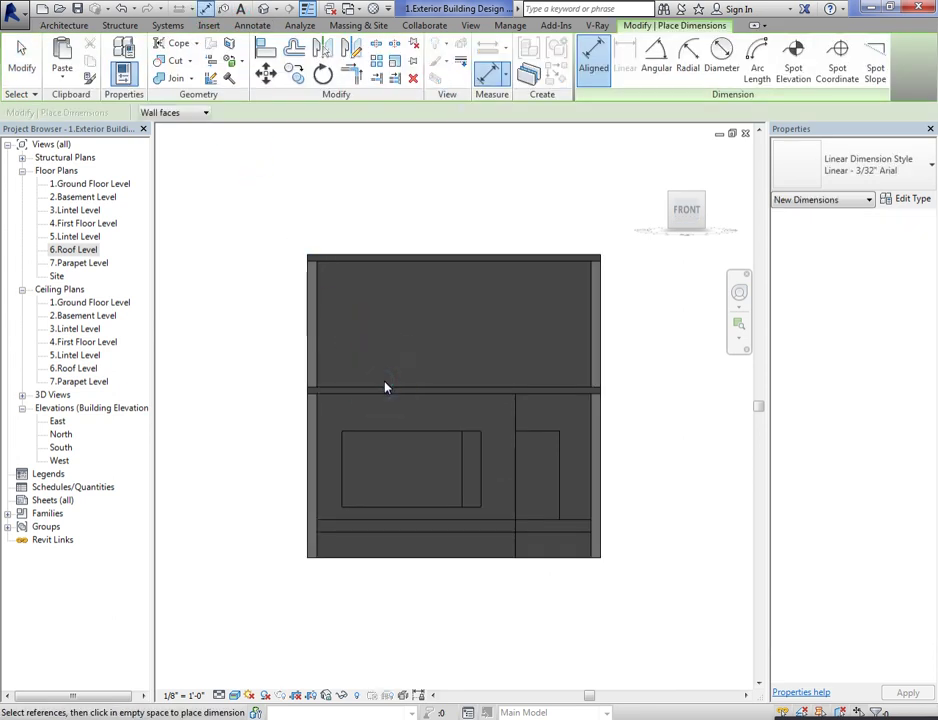
click(386, 388)
click(397, 262)
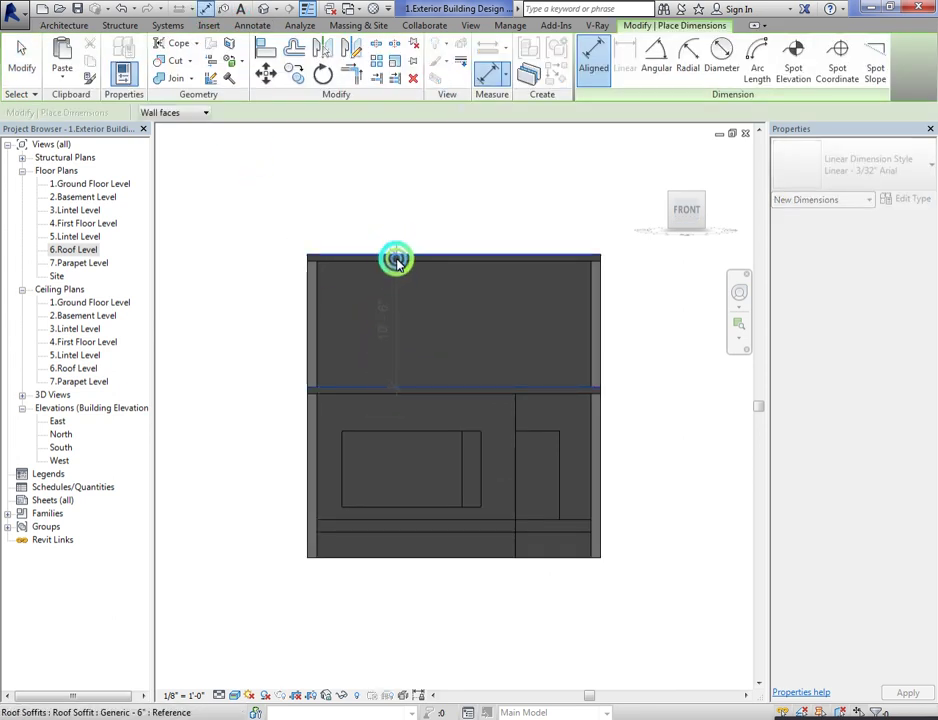
click(252, 265)
right_click(275, 263)
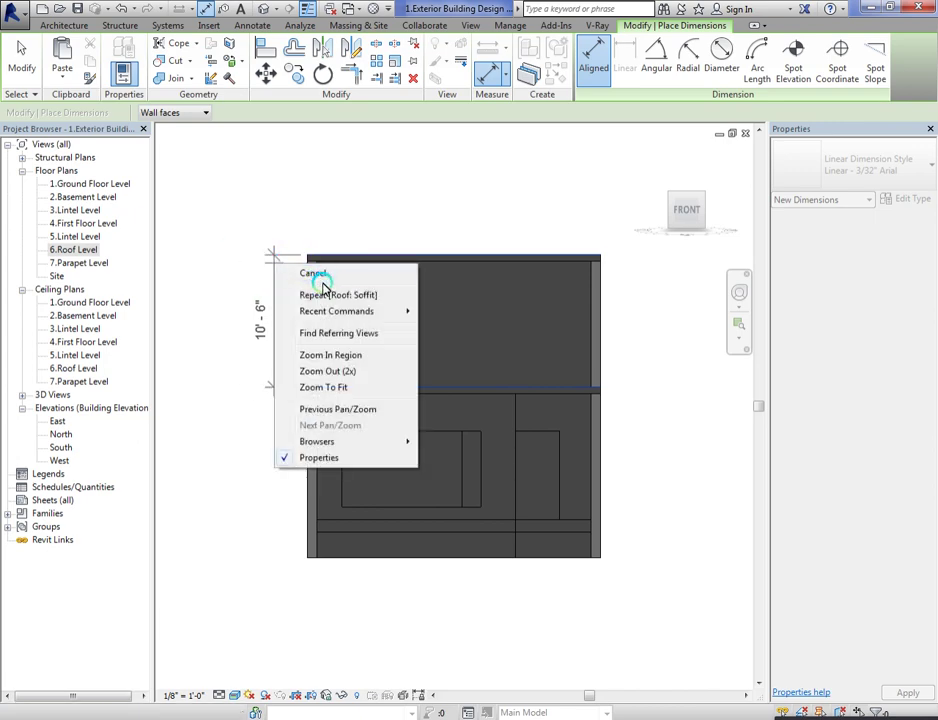
click(312, 268)
right_click(326, 213)
click(363, 222)
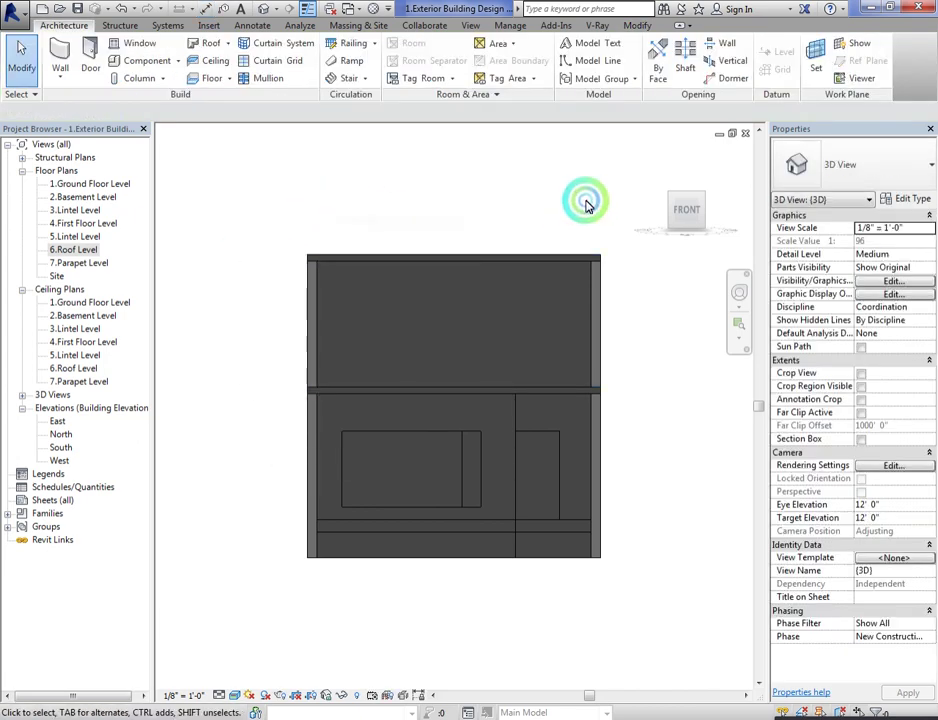
Step: Turn the 3D view slightly away from the front and save the project
drag(685, 209, 770, 275)
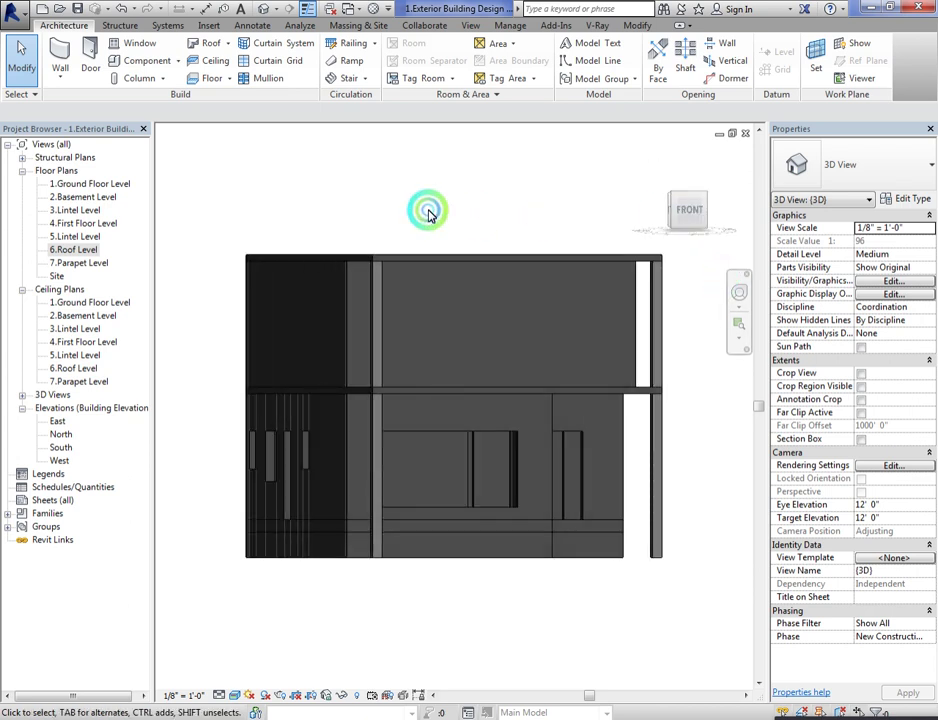
click(78, 8)
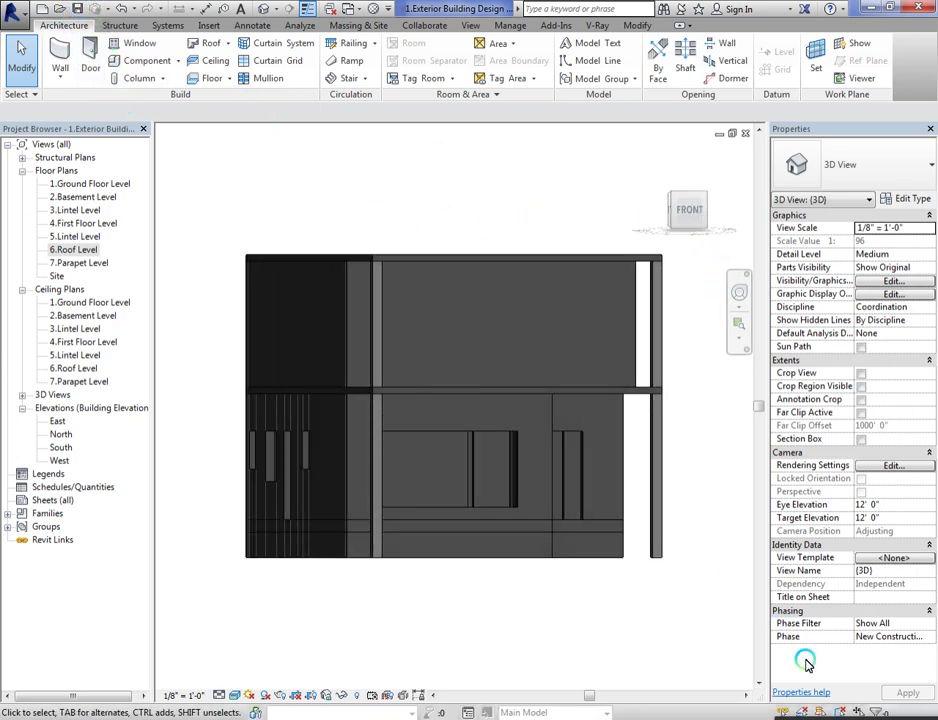
click(841, 718)
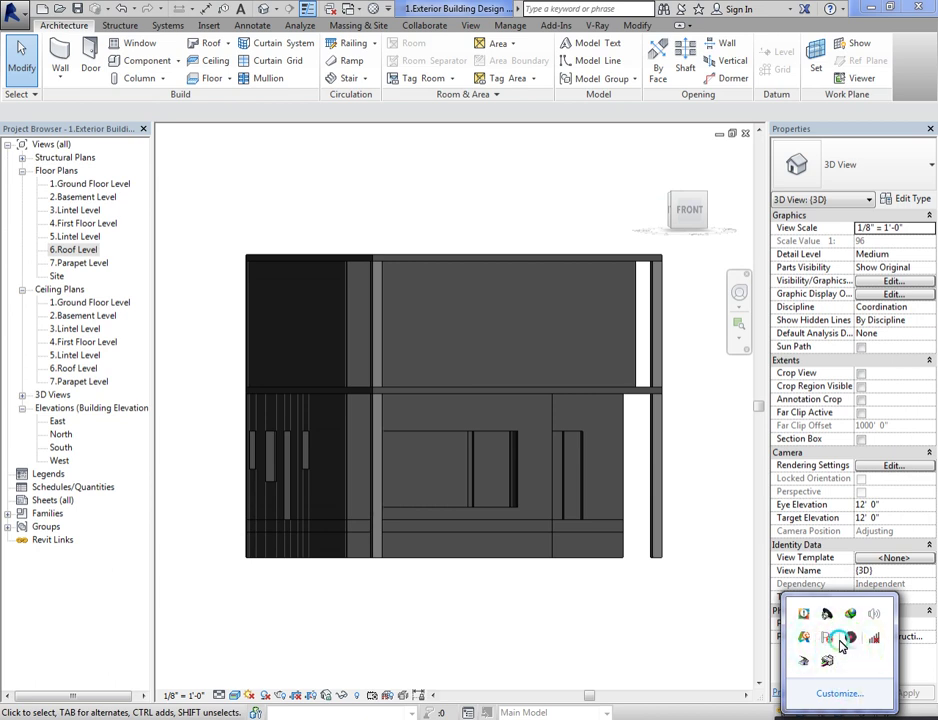
click(698, 606)
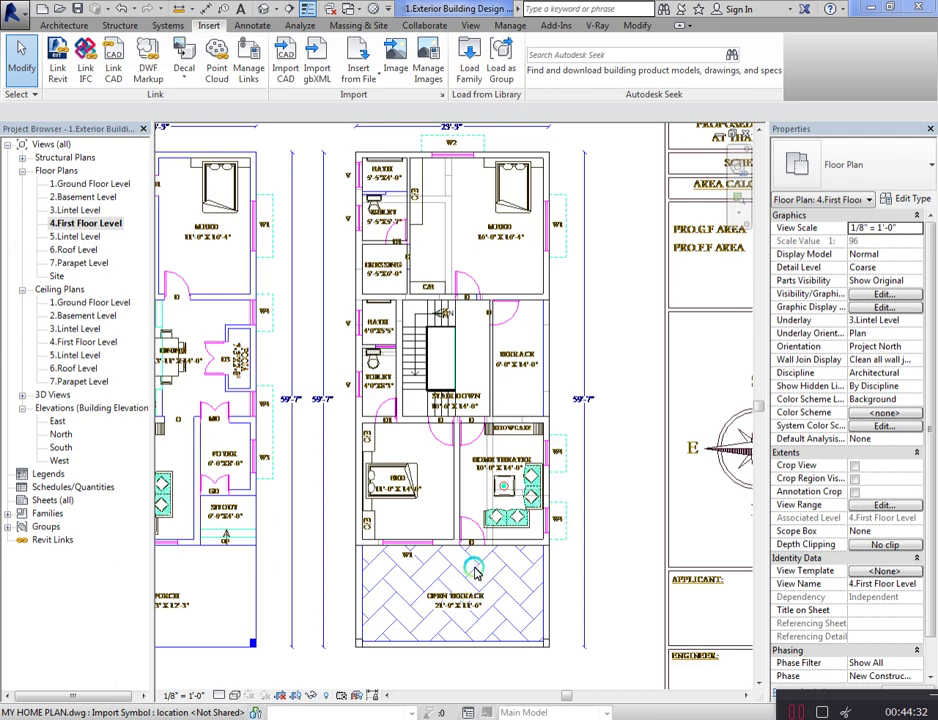
Step: On the 4.First Floor Level plan, split the bedroom wall facing the open terrace at both edges of window W1
scroll(447, 502, up, 5)
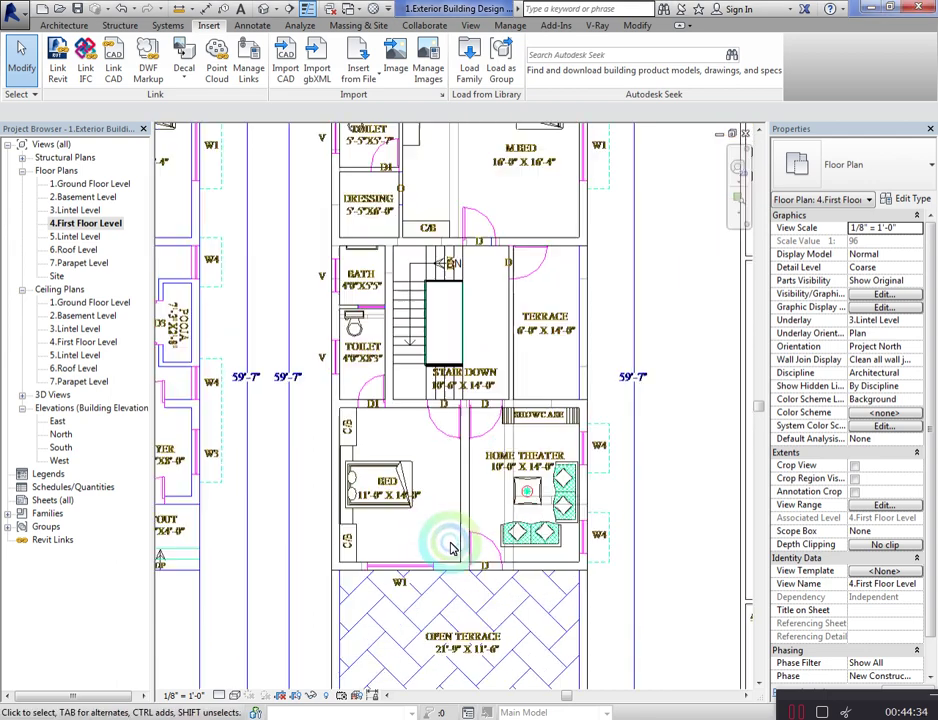
scroll(383, 588, down, 3)
scroll(362, 584, up, 3)
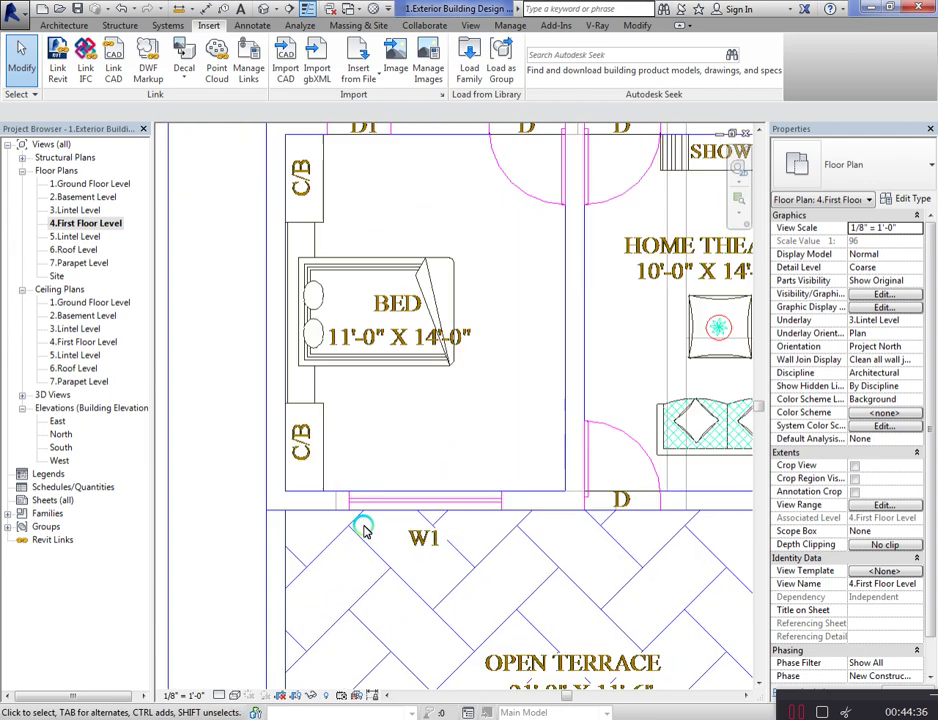
scroll(335, 570, down, 1)
scroll(388, 547, up, 1)
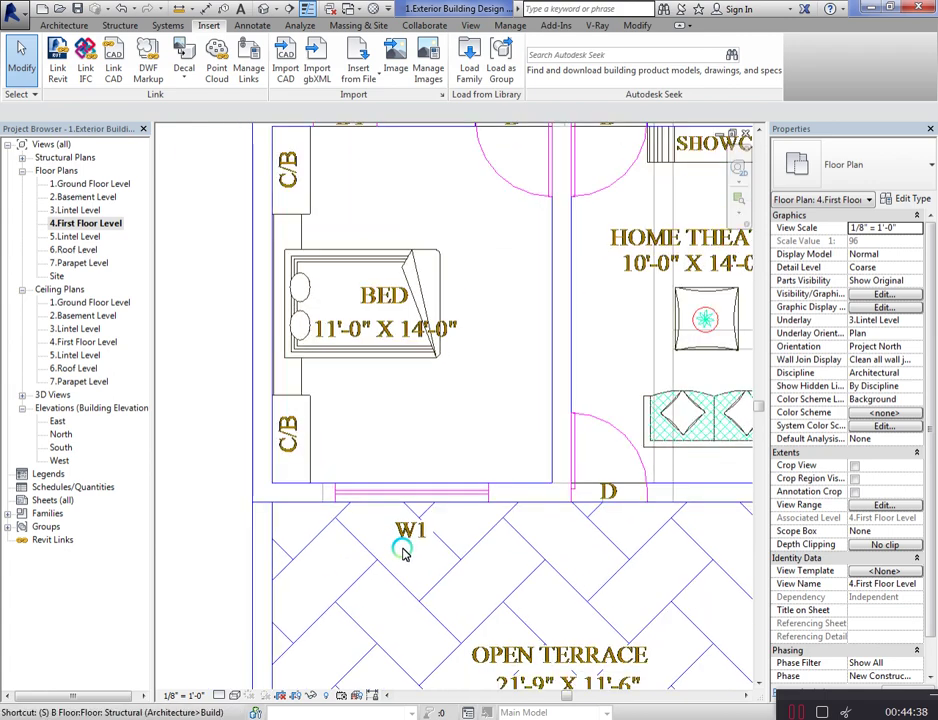
key(s)
key(l)
scroll(304, 502, up, 4)
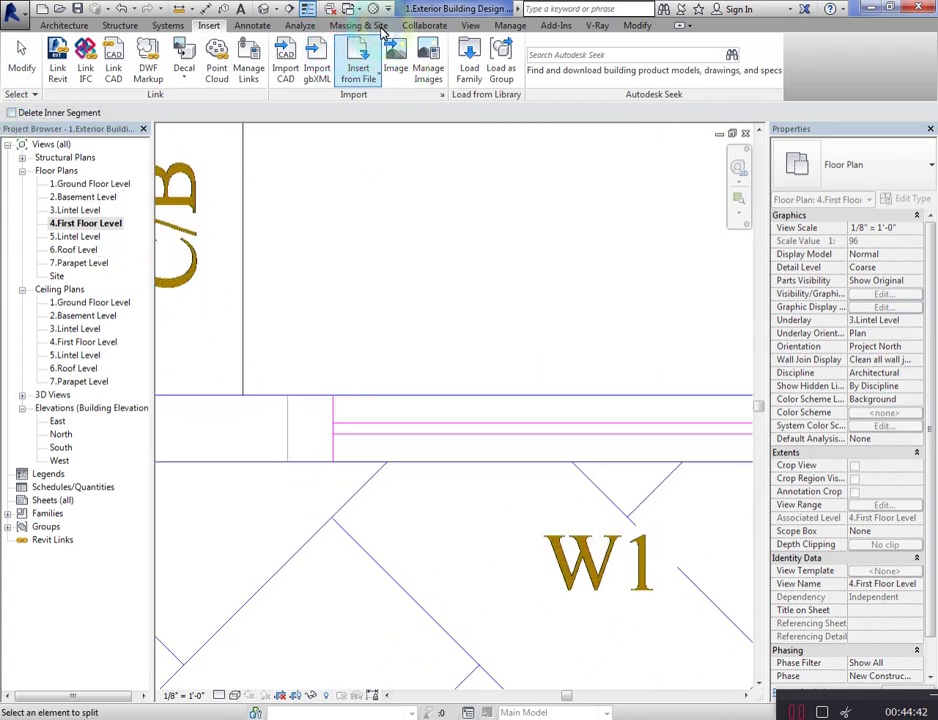
click(511, 27)
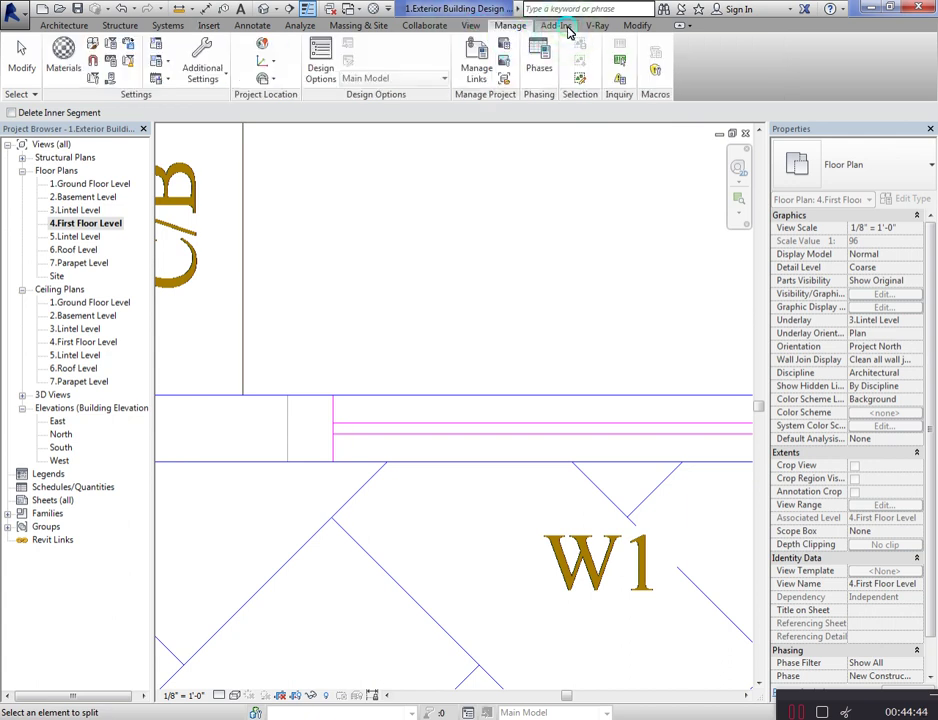
click(631, 27)
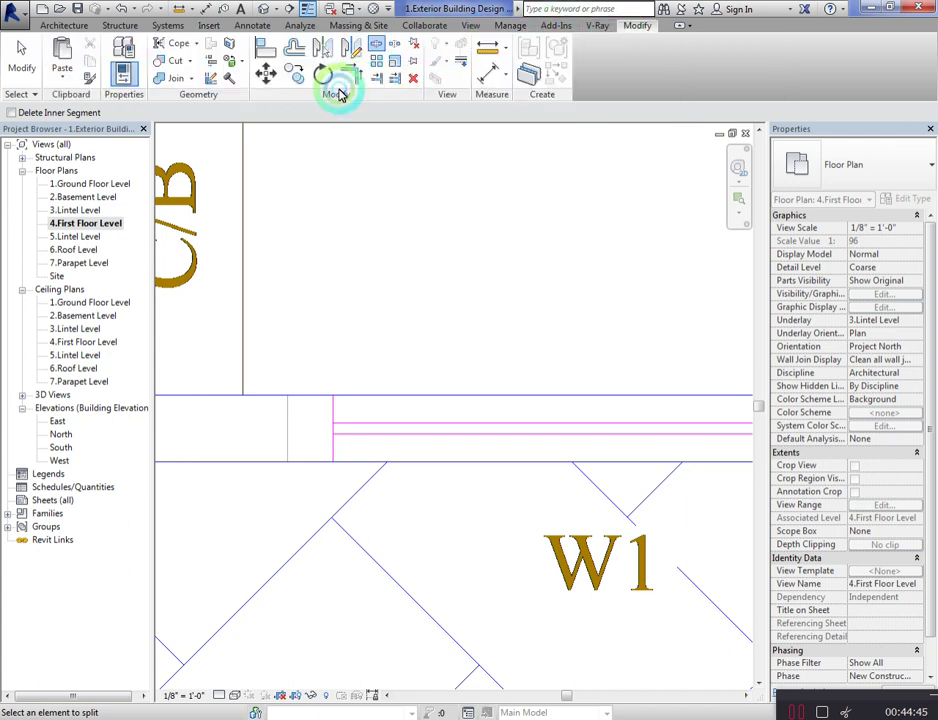
click(381, 47)
scroll(339, 456, up, 3)
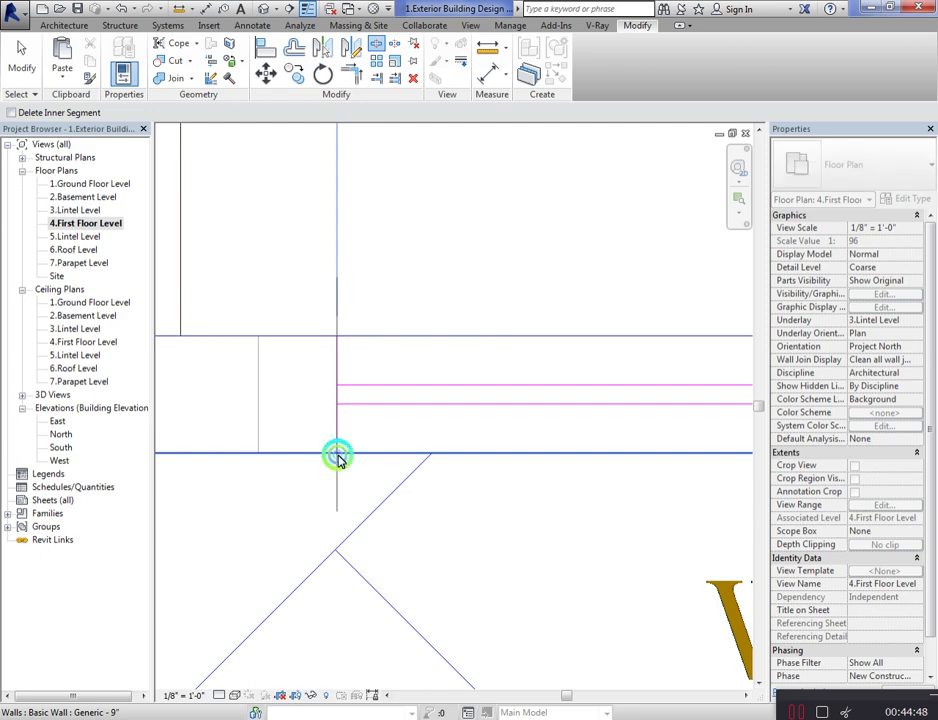
scroll(193, 419, down, 5)
scroll(523, 462, up, 2)
click(560, 417)
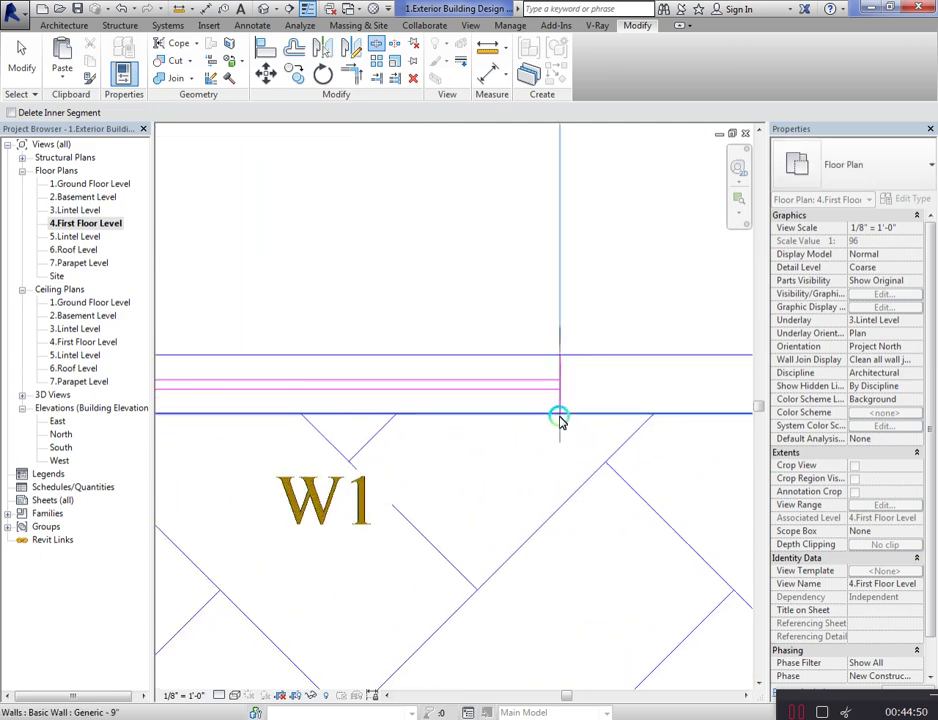
Step: Split the open terrace wall at both edges of the home theater's door D
scroll(222, 445, down, 3)
scroll(397, 453, up, 4)
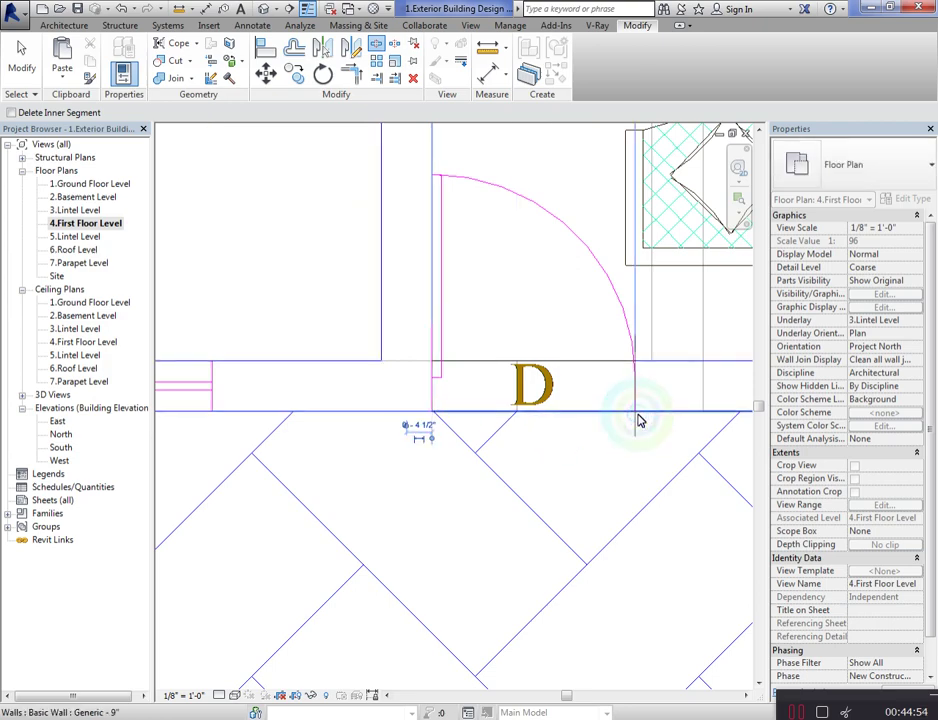
scroll(519, 572, down, 4)
Step: Split the wall between the stair hall and the home theater at both edges of its door D beside the showcase
scroll(518, 545, down, 2)
scroll(495, 265, up, 6)
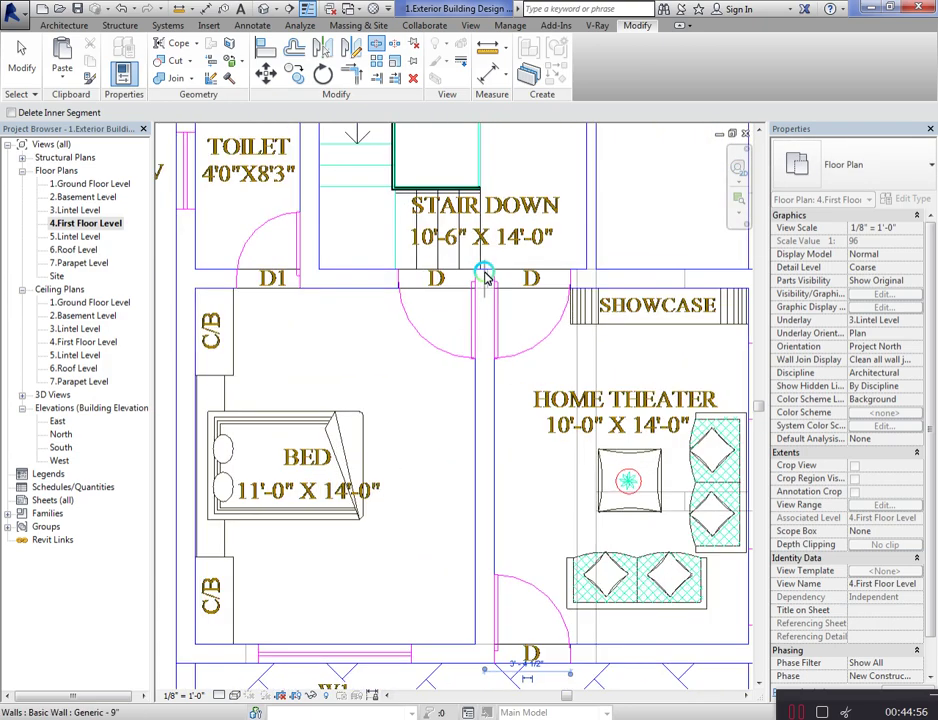
scroll(506, 272, up, 2)
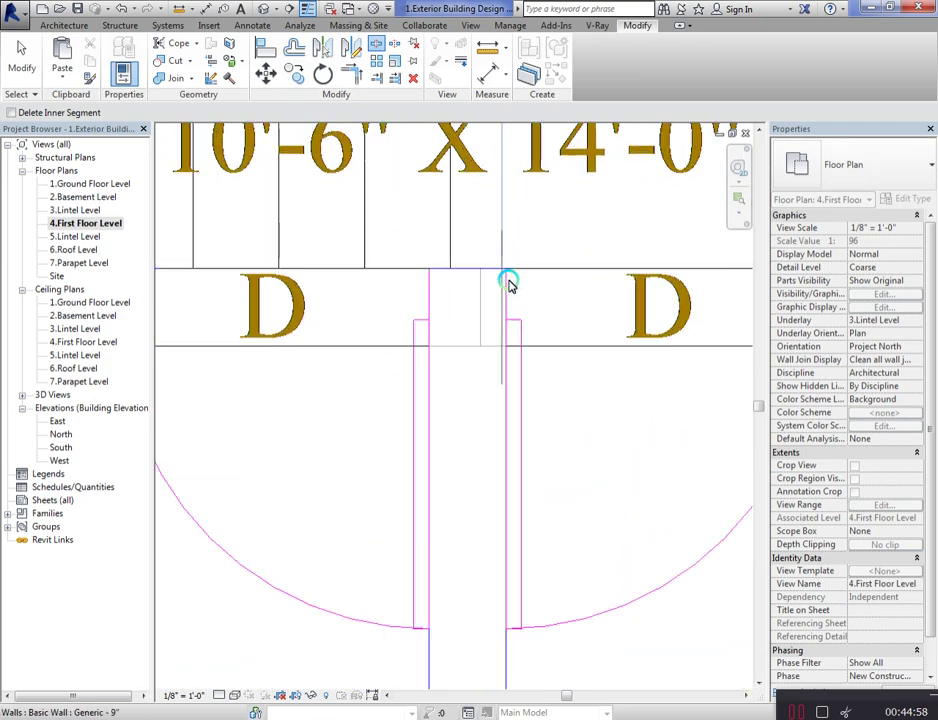
scroll(507, 276, up, 2)
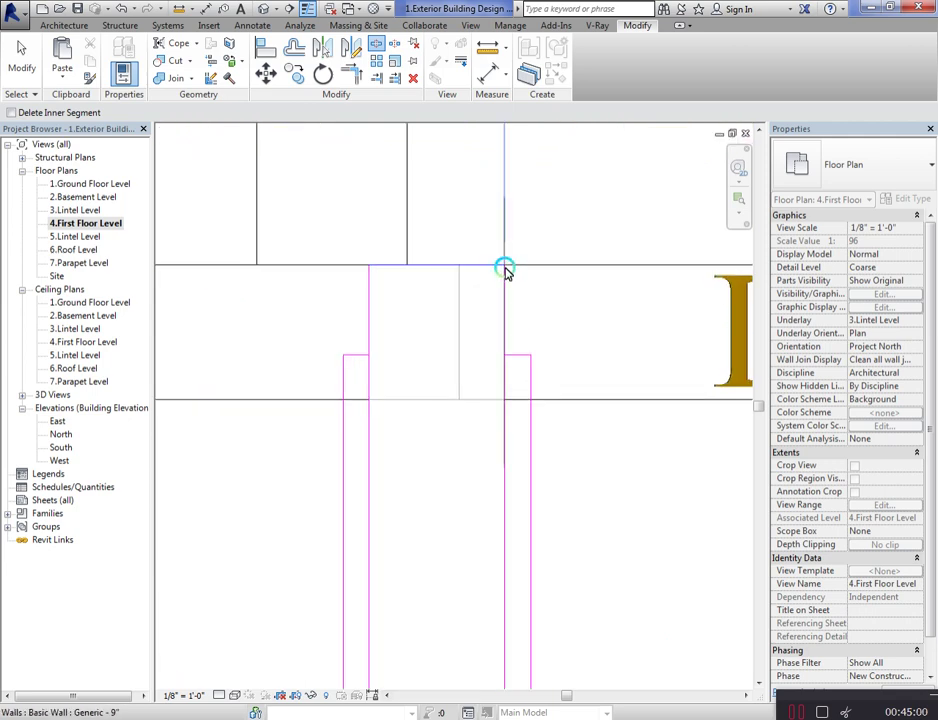
scroll(408, 390, down, 2)
scroll(597, 356, up, 3)
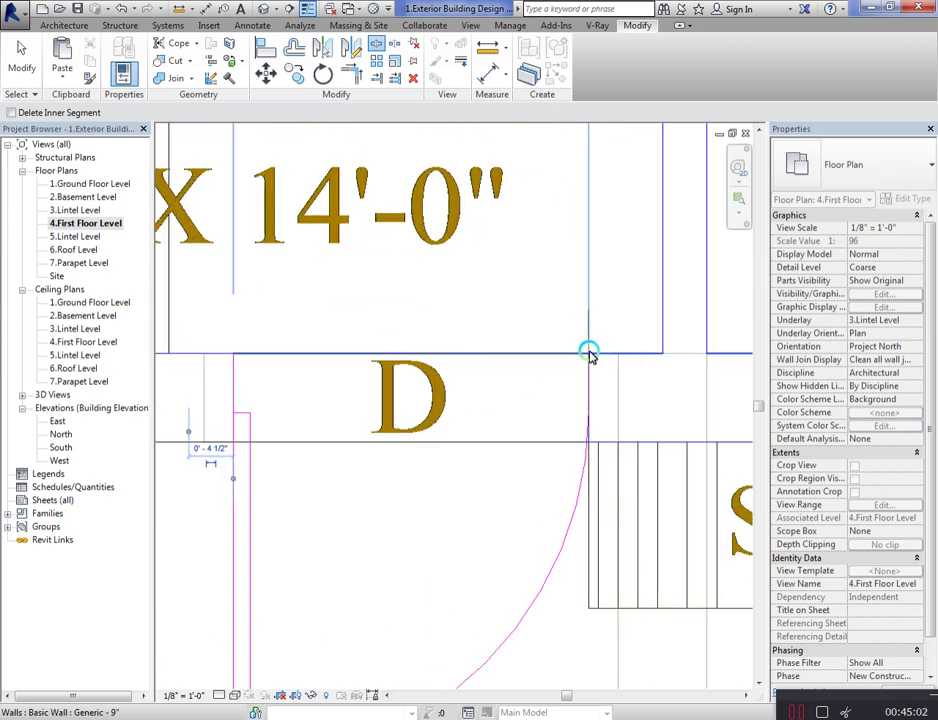
scroll(640, 365, down, 3)
Step: Split the wall between the stair hall and the bedroom at both edges of the bedroom's door D
scroll(356, 360, up, 4)
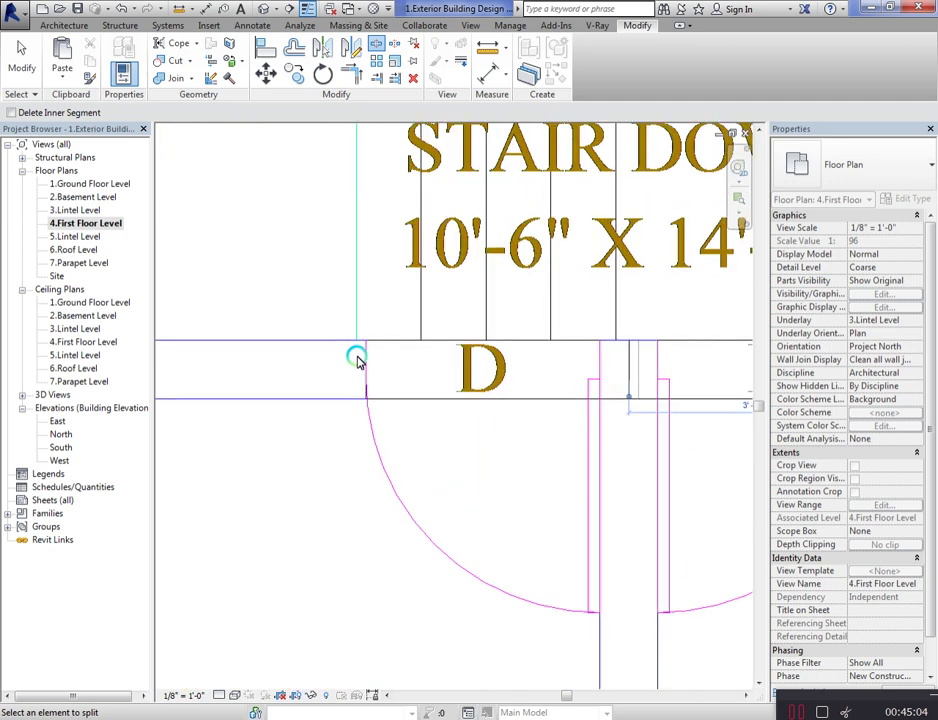
scroll(674, 327, up, 1)
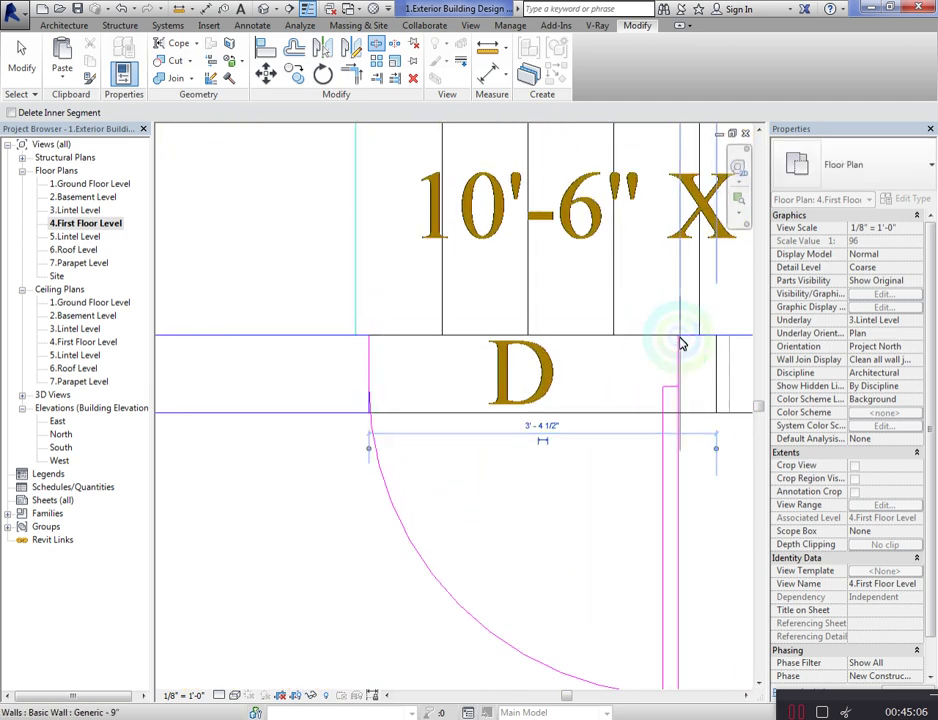
scroll(675, 338, up, 2)
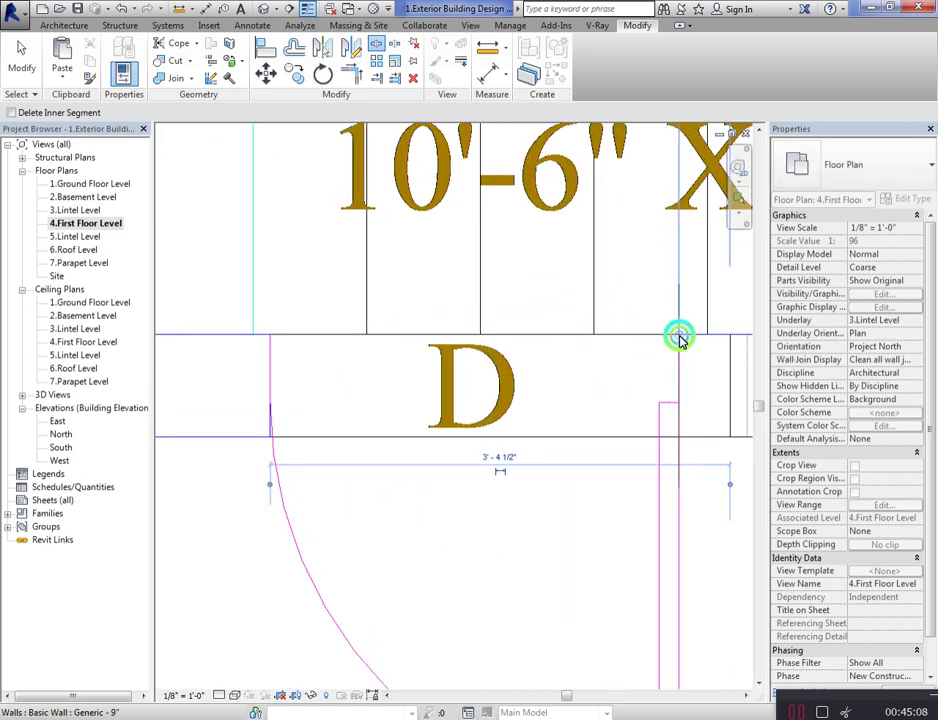
scroll(385, 495, down, 5)
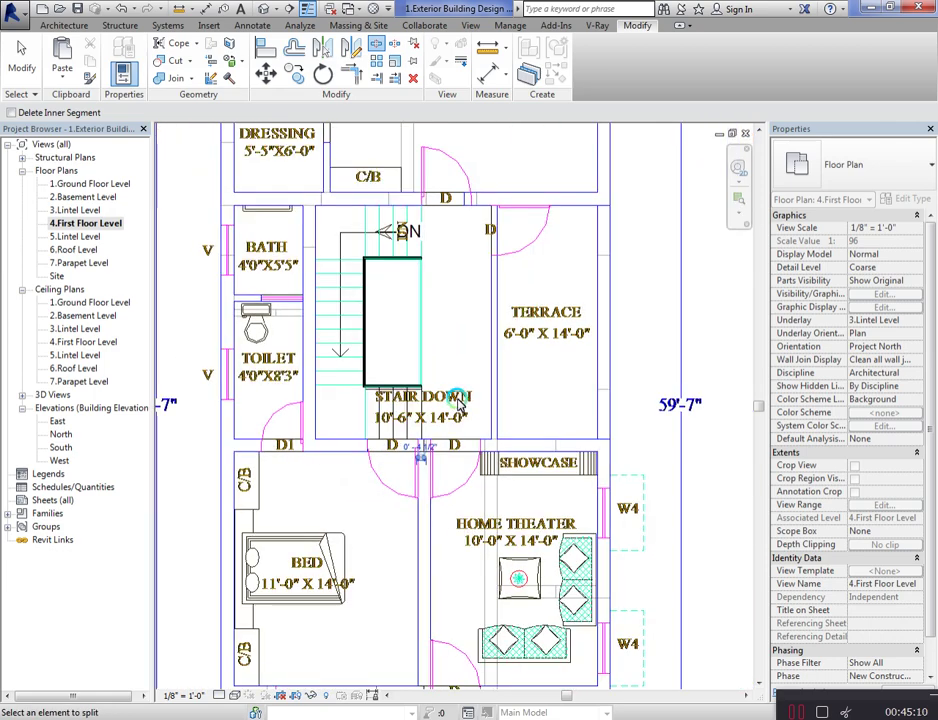
Step: Split the home theater's outer wall at both edges of the W4 window nearer the open terrace
scroll(462, 402, down, 2)
scroll(558, 585, up, 5)
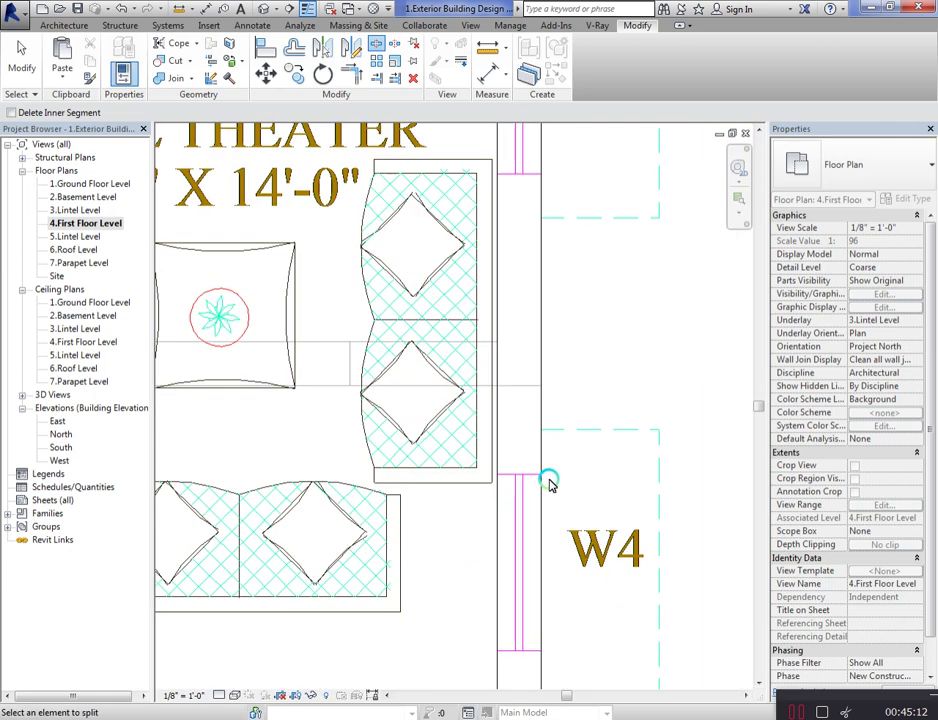
scroll(537, 489, up, 2)
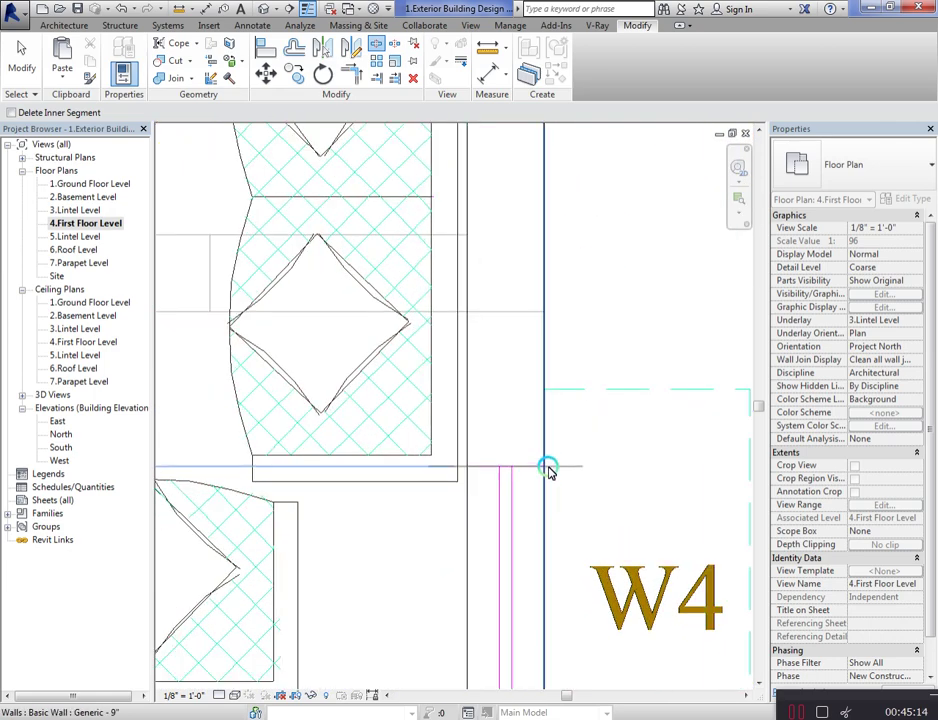
click(548, 467)
scroll(549, 442, down, 2)
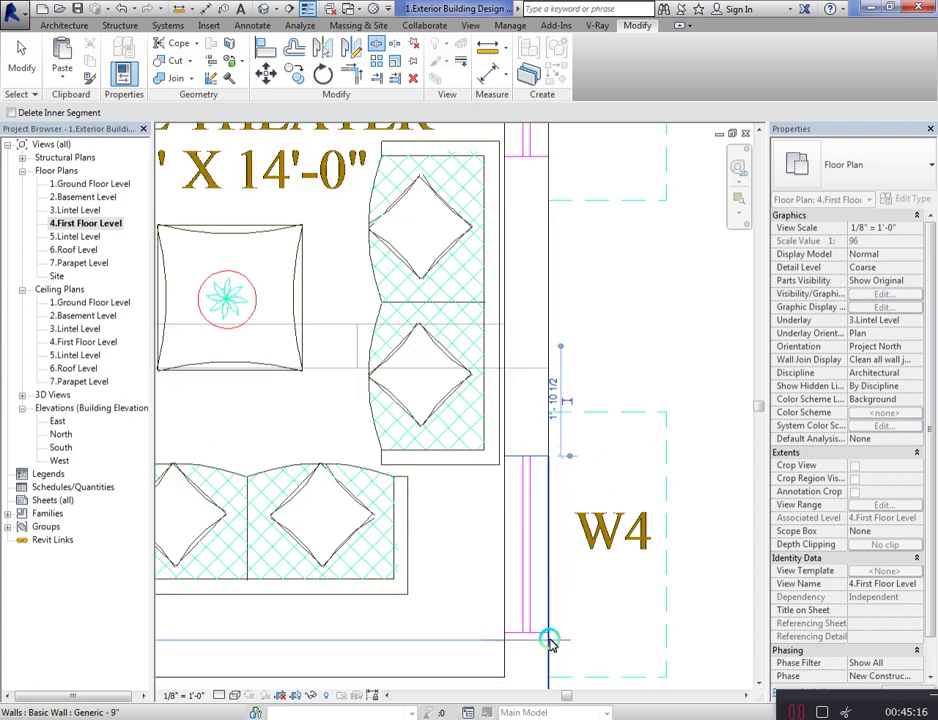
scroll(549, 638, up, 4)
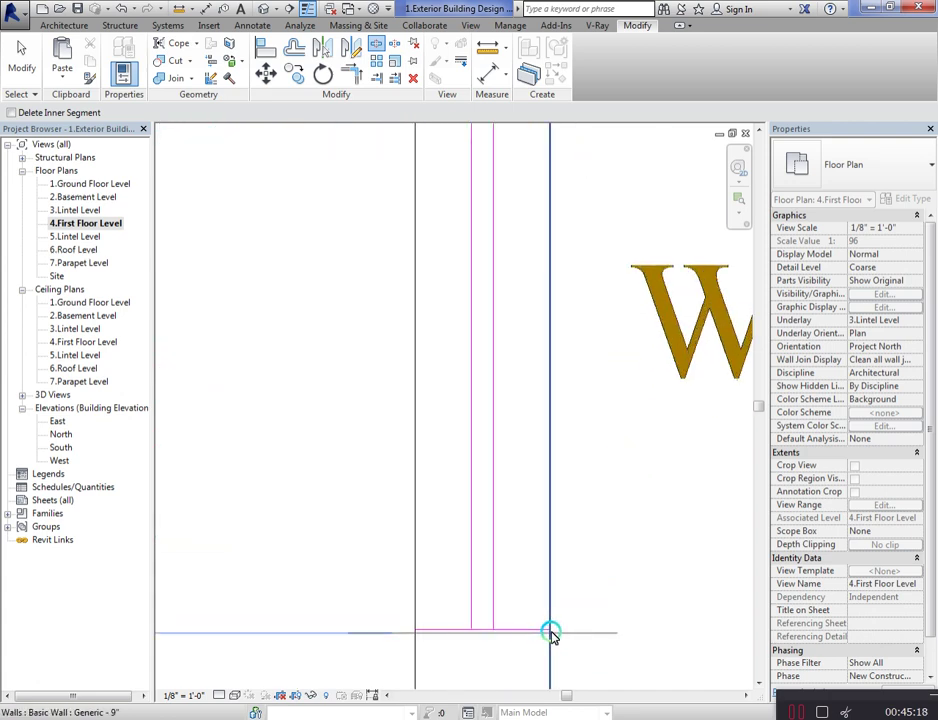
click(550, 632)
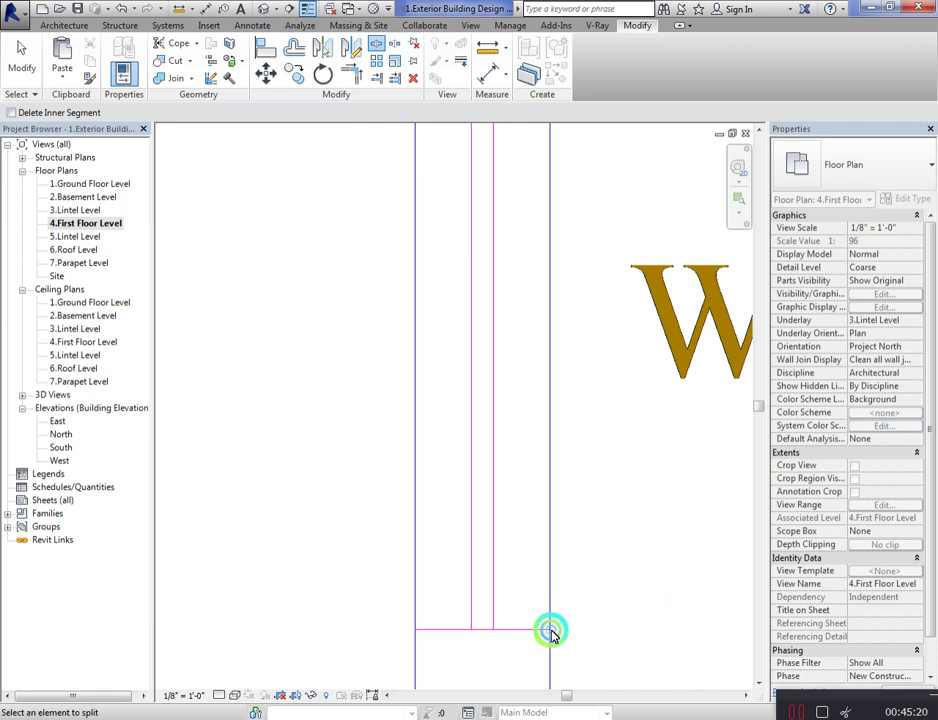
Step: Split the home theater's outer wall at both edges of the W4 window nearer the showcase
scroll(555, 640, down, 6)
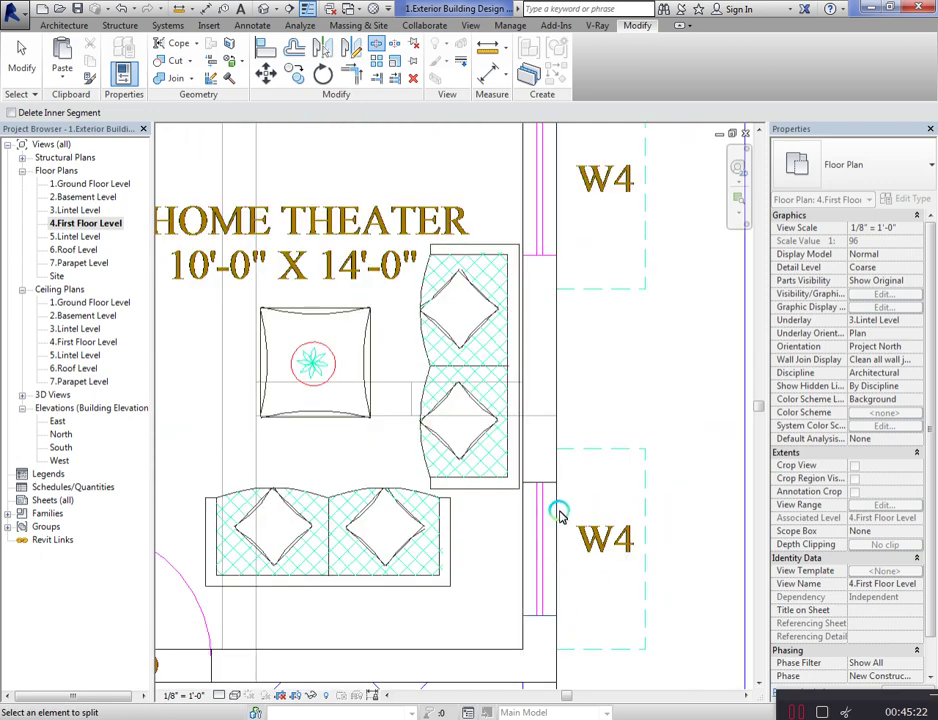
scroll(558, 248, up, 2)
scroll(555, 266, up, 2)
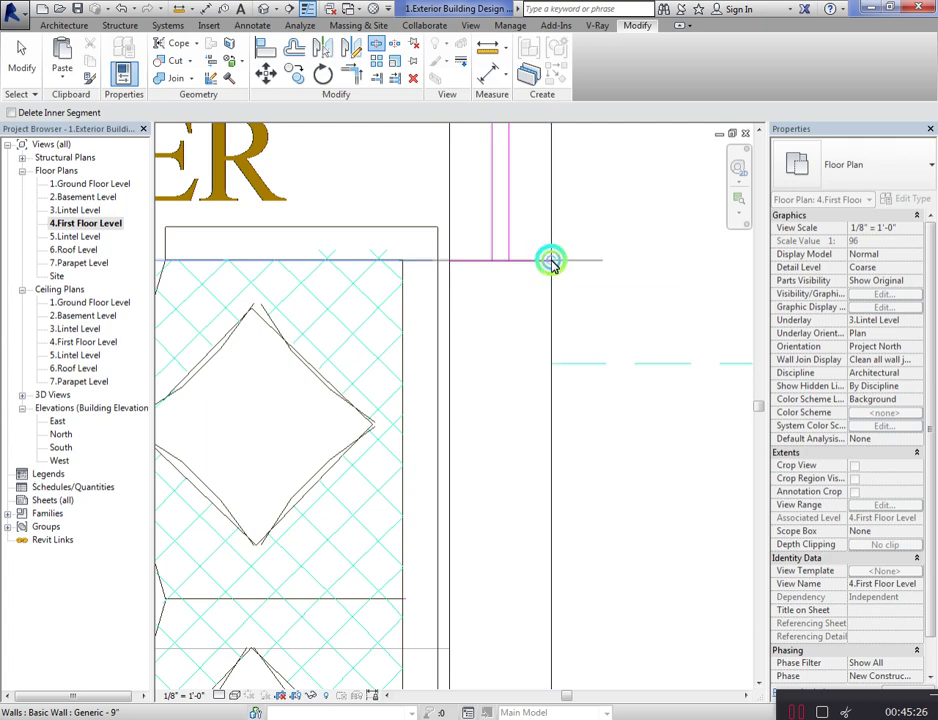
scroll(545, 429, down, 4)
scroll(543, 305, up, 3)
scroll(543, 300, up, 1)
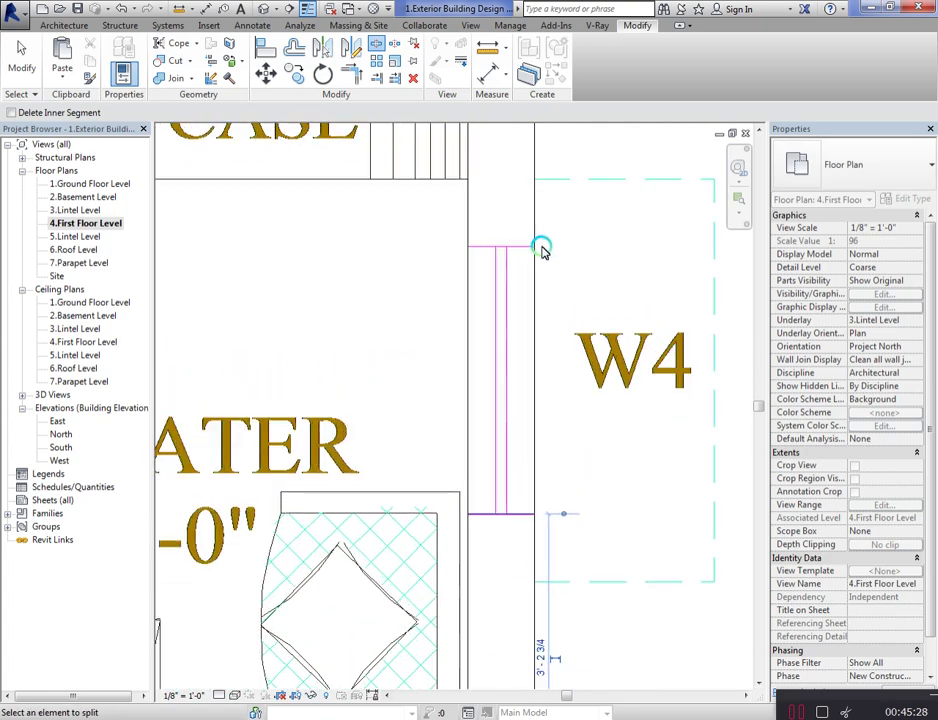
scroll(537, 250, up, 2)
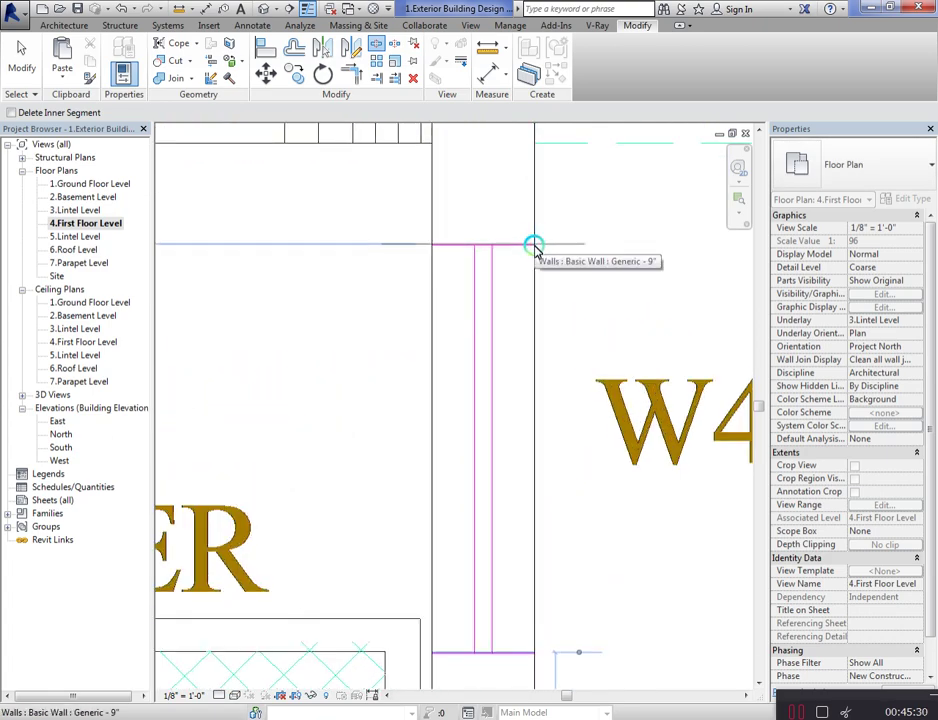
scroll(584, 510, down, 4)
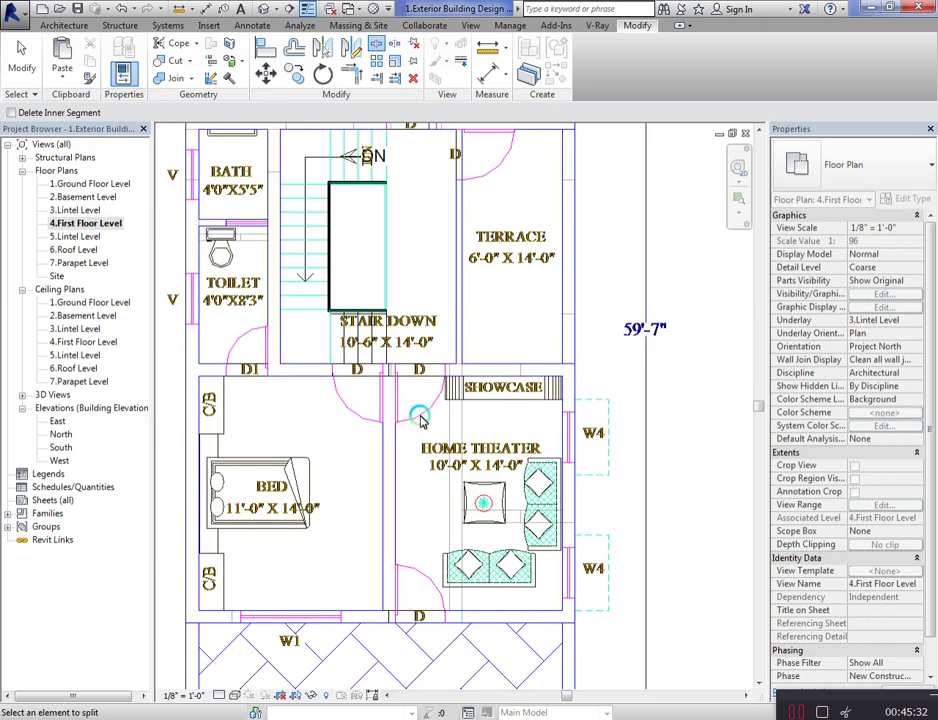
Step: Split the wall between the bedroom and the 4'0"X8'3" toilet at both edges of door D1
scroll(452, 416, down, 2)
scroll(300, 400, down, 2)
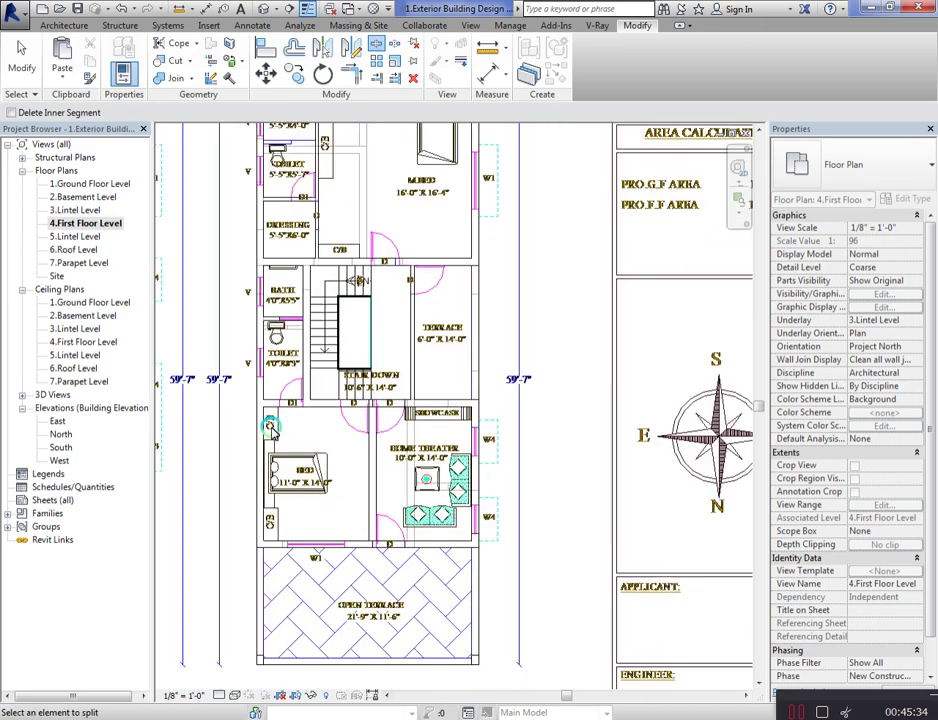
scroll(307, 378, up, 6)
scroll(307, 376, up, 2)
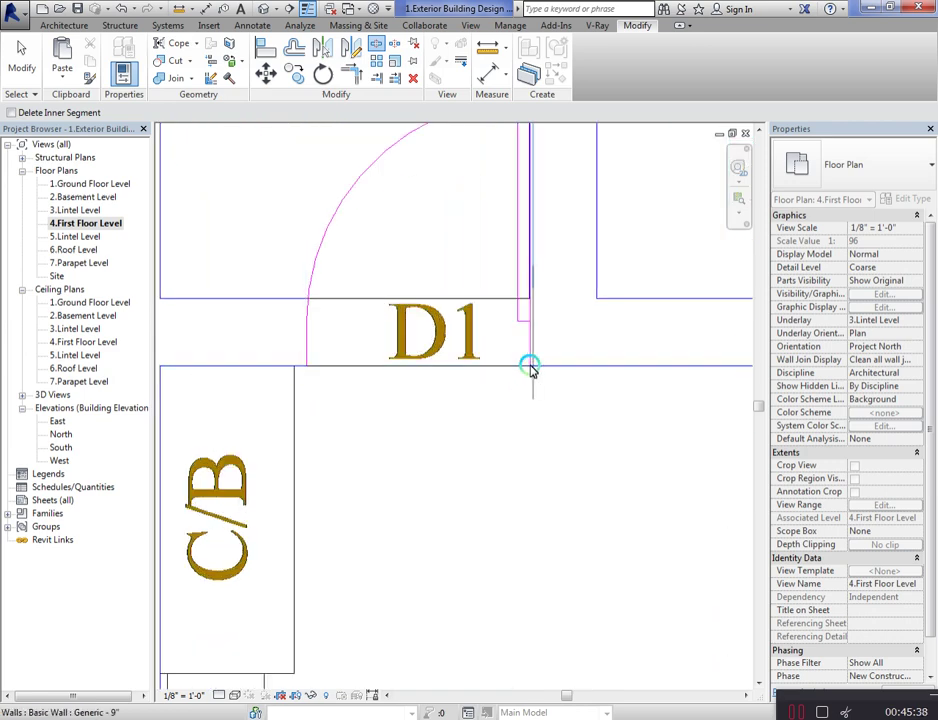
scroll(530, 368, up, 2)
scroll(531, 369, up, 2)
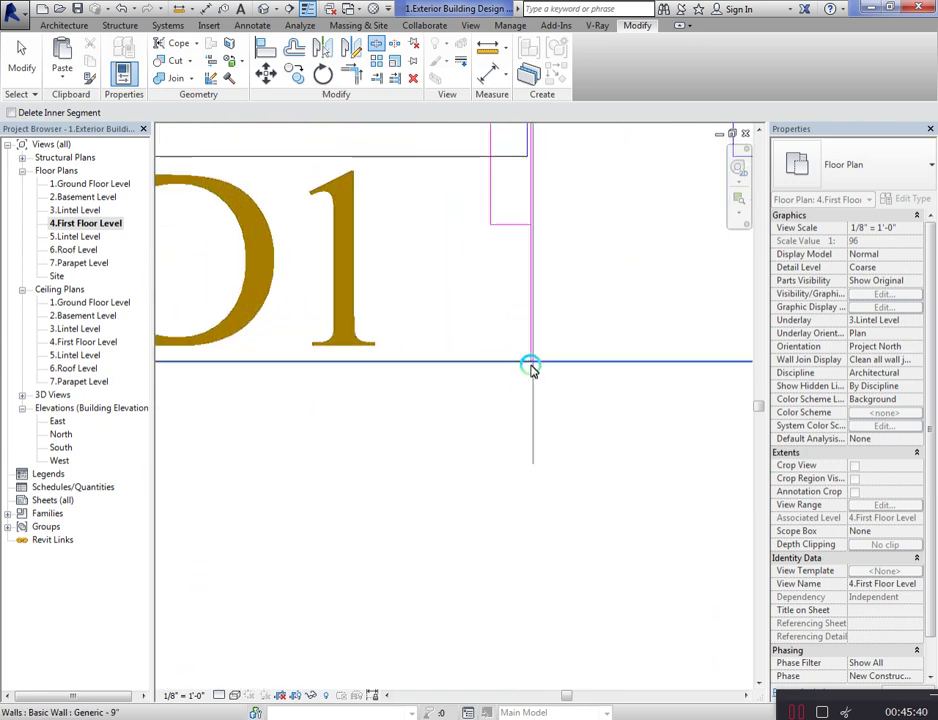
scroll(530, 368, up, 2)
scroll(532, 367, up, 2)
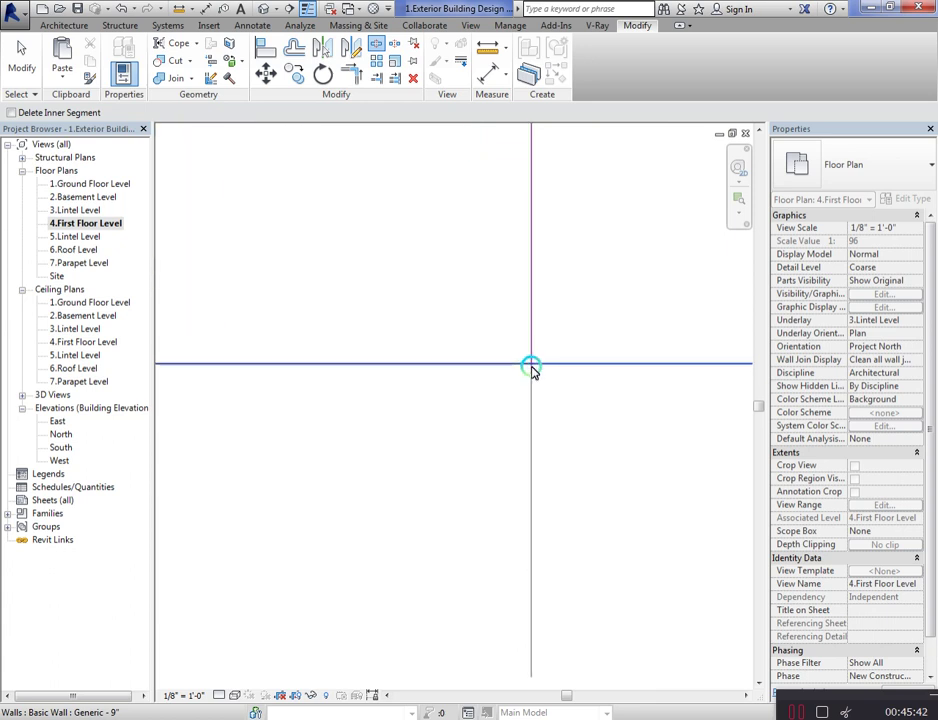
scroll(609, 372, down, 2)
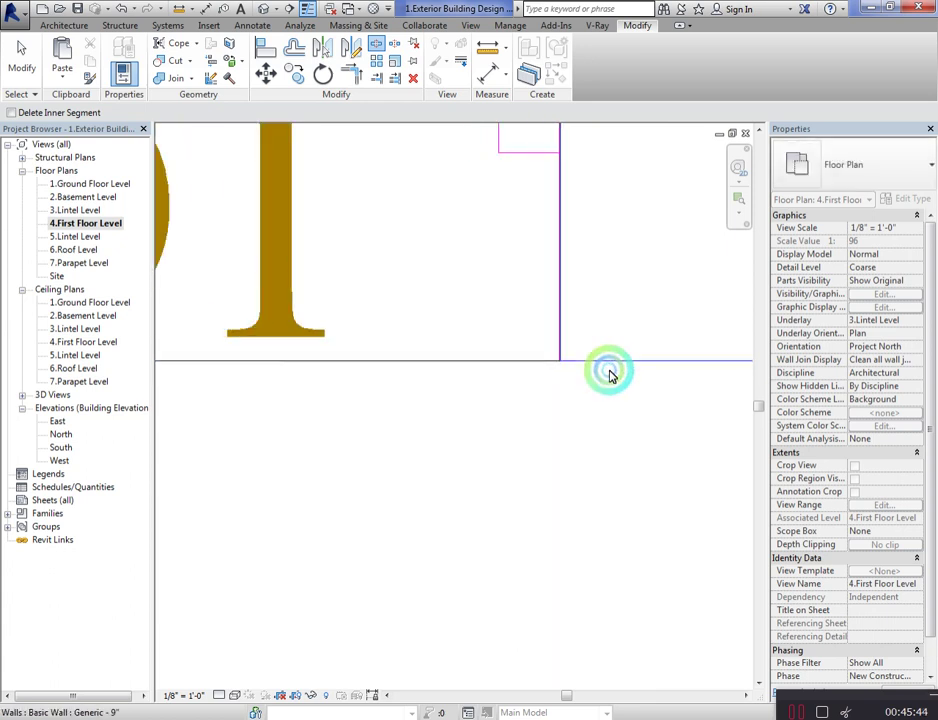
scroll(597, 401, down, 2)
scroll(297, 392, down, 2)
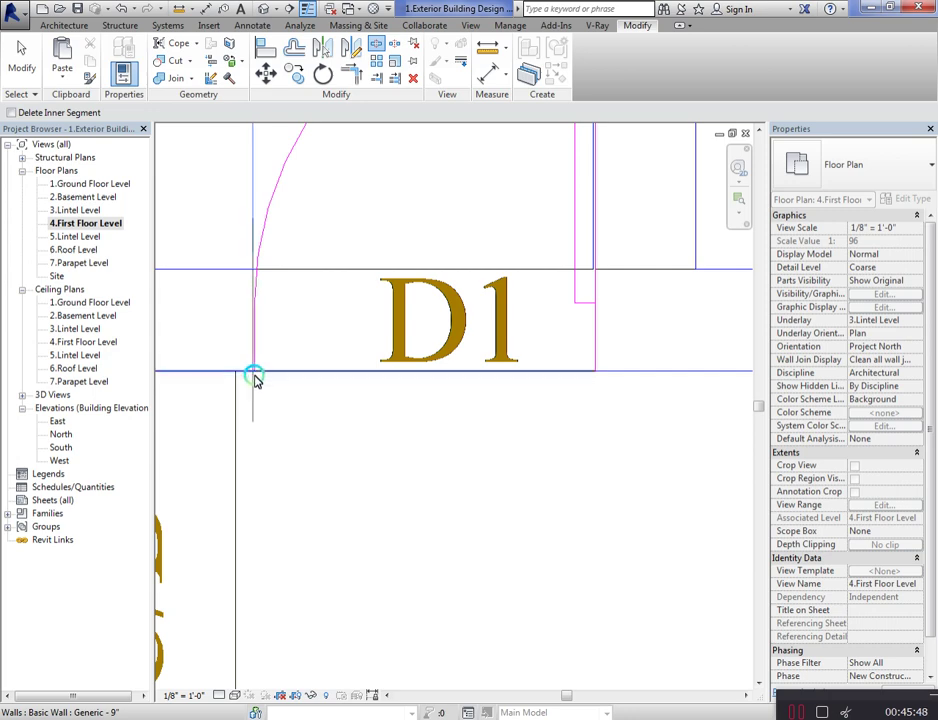
scroll(387, 517, down, 5)
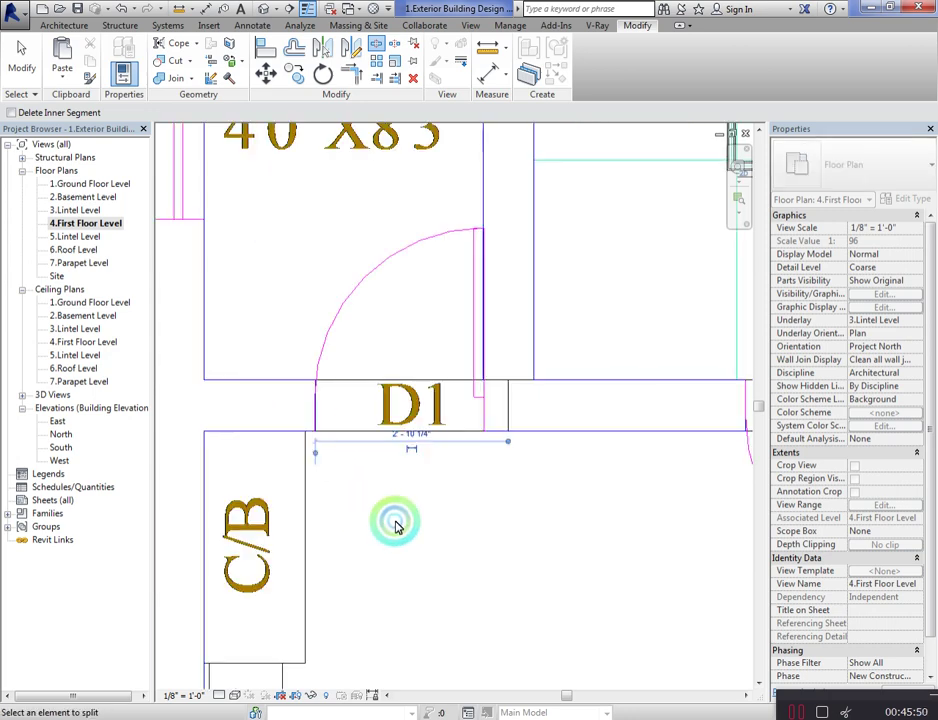
Step: Split the outer wall of the 4'0"X8'3" toilet at both edges of ventilator V
scroll(316, 343, up, 6)
scroll(316, 340, up, 1)
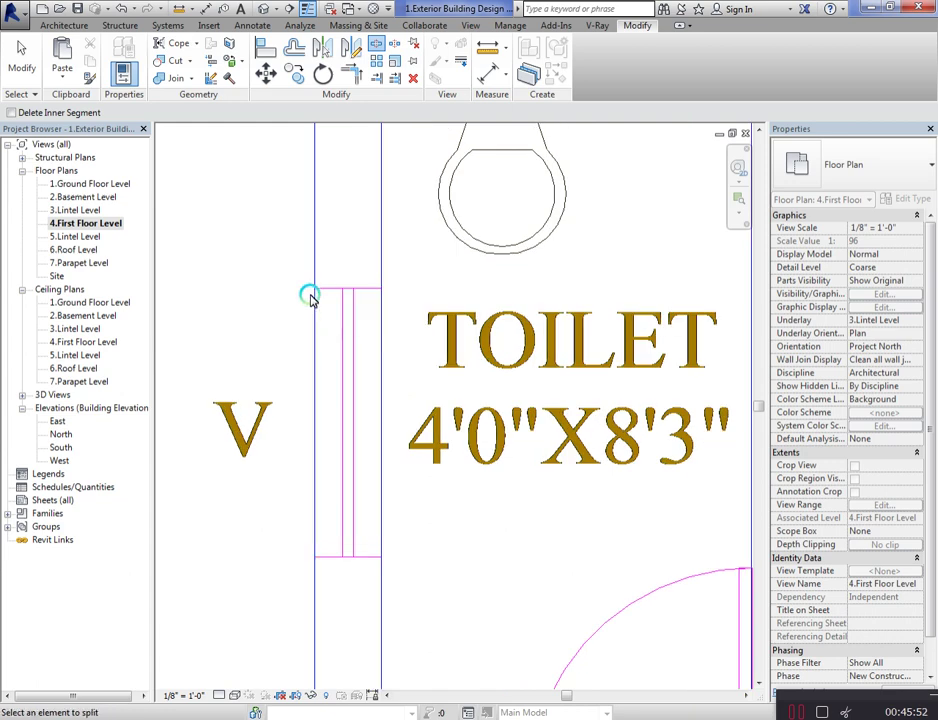
click(314, 289)
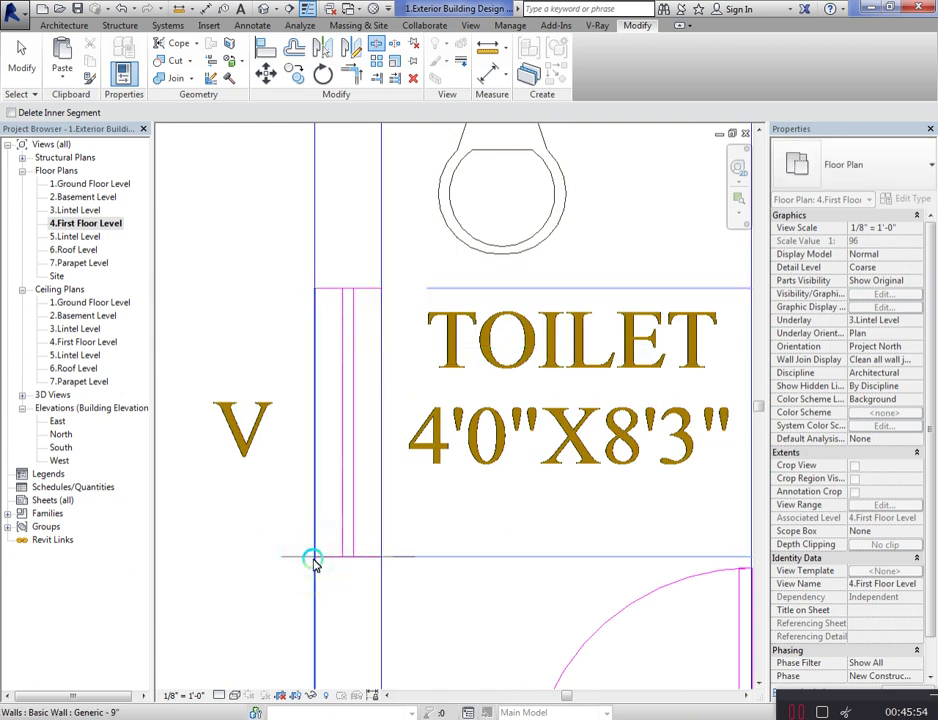
scroll(410, 630, down, 4)
Step: Split the outer wall of the 4'0"X5'5" bath at both edges of ventilator V
scroll(370, 346, up, 3)
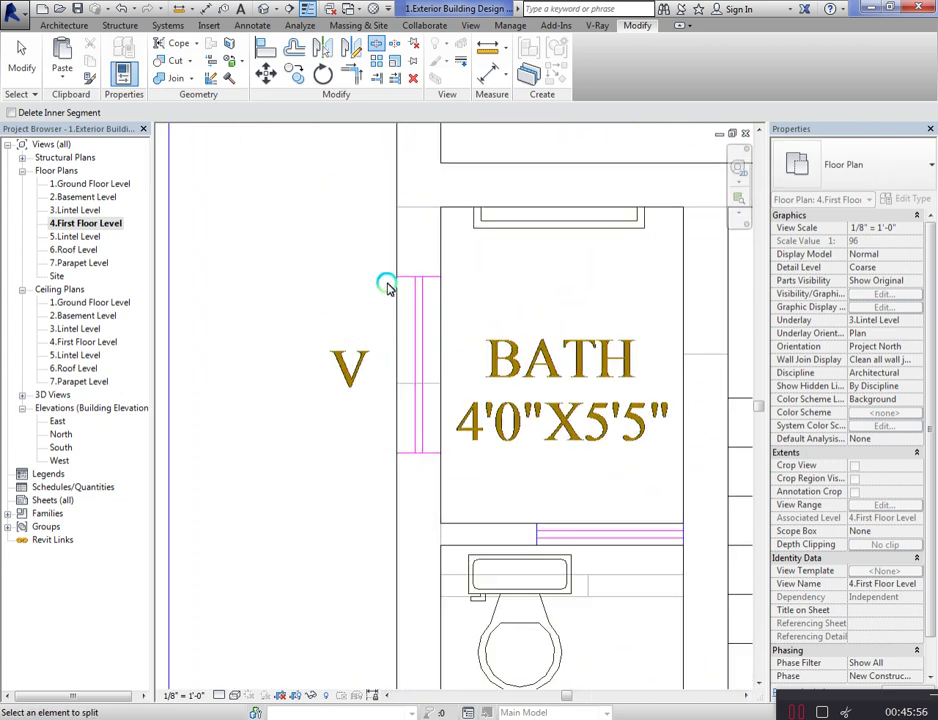
scroll(395, 281, up, 2)
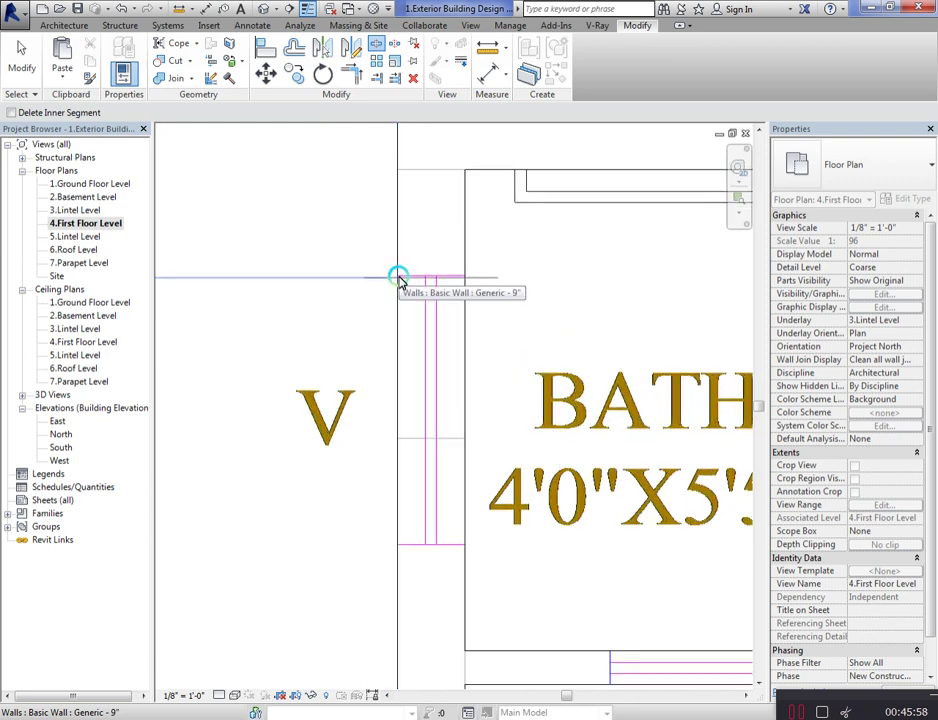
scroll(395, 281, up, 2)
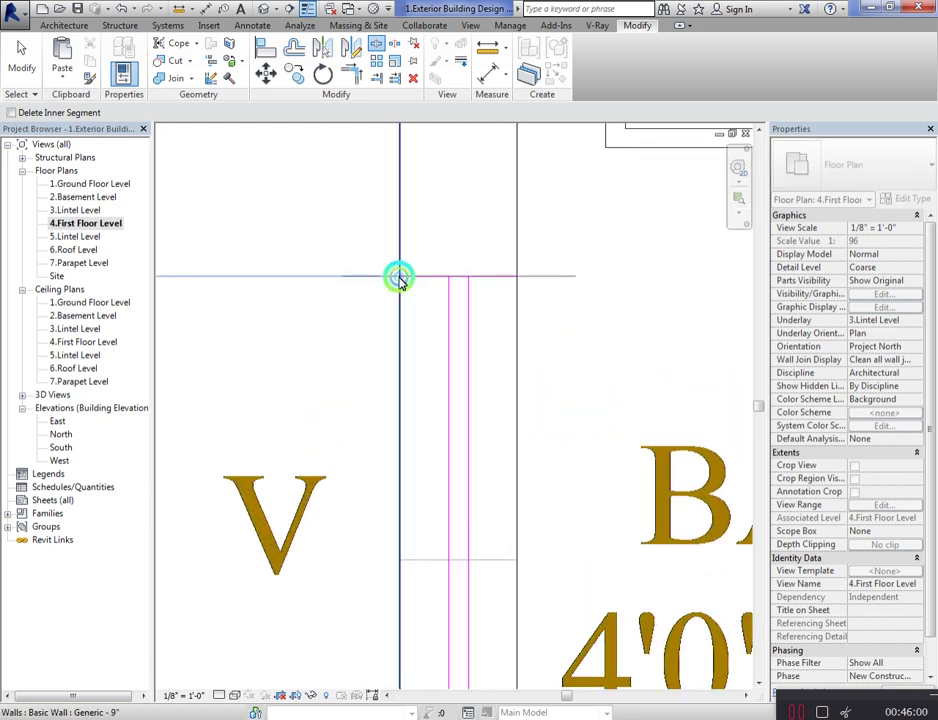
scroll(398, 279, down, 3)
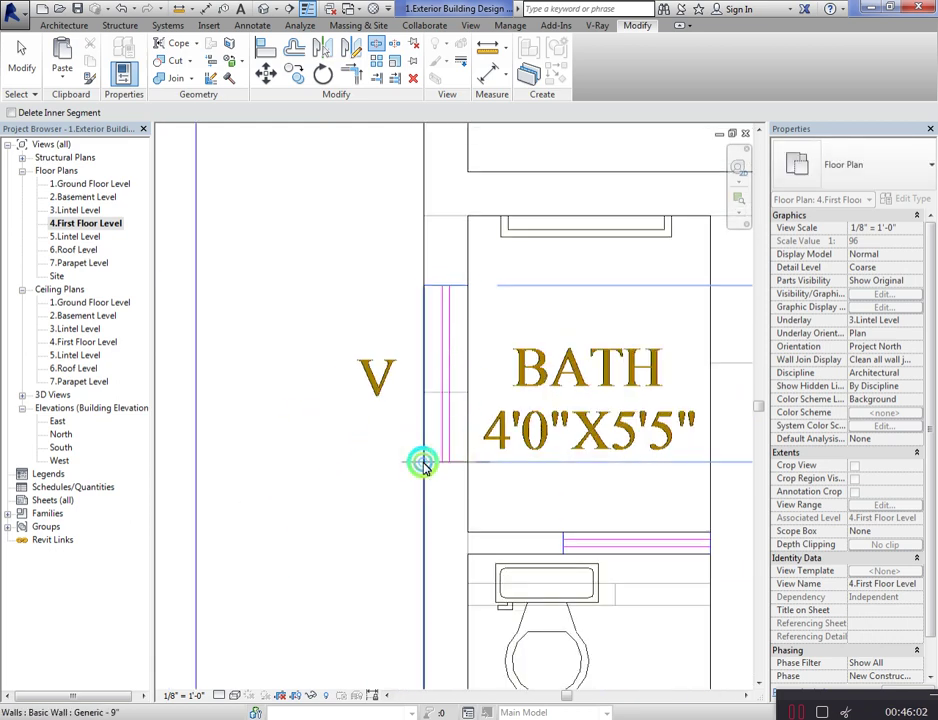
click(423, 463)
Step: Split the outer wall of the 5'-5"X5'-7" toilet at both edges of ventilator V
scroll(334, 502, down, 3)
scroll(383, 230, up, 3)
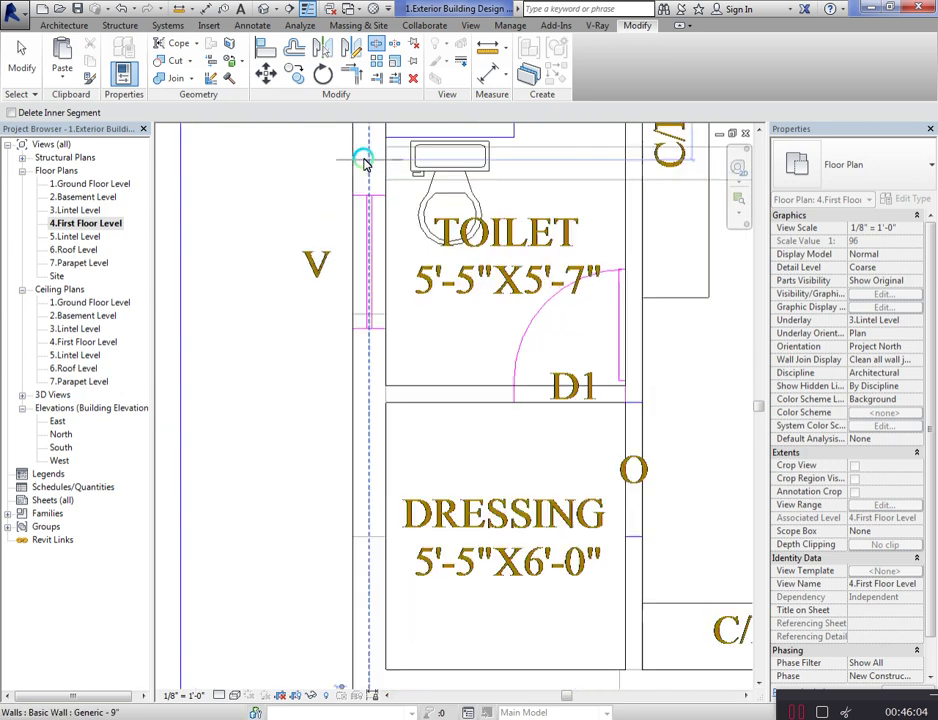
scroll(362, 172, up, 2)
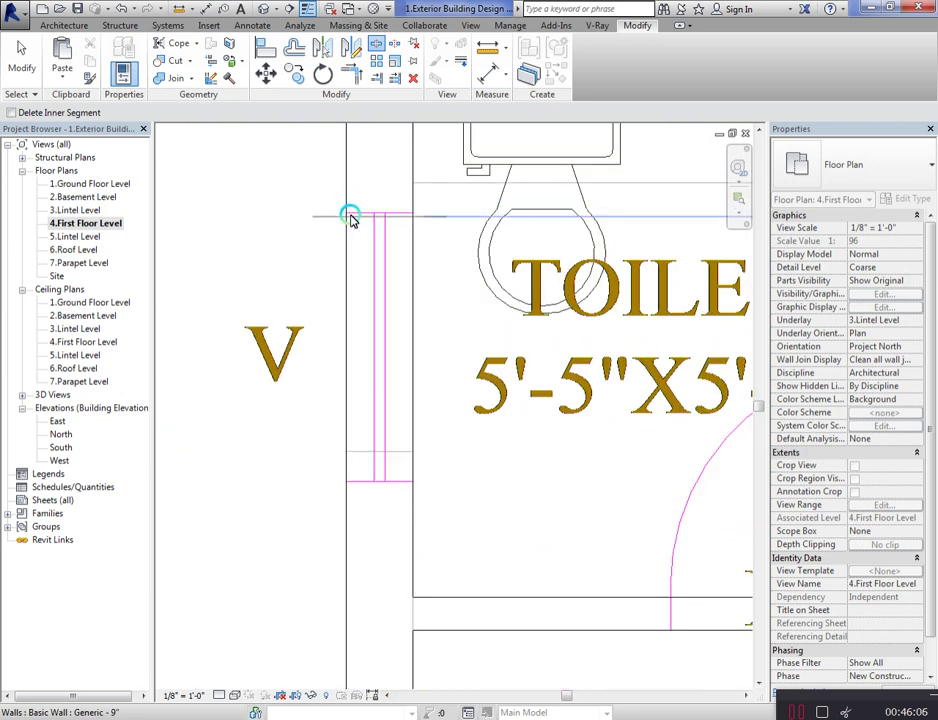
scroll(348, 215, up, 2)
scroll(344, 212, up, 2)
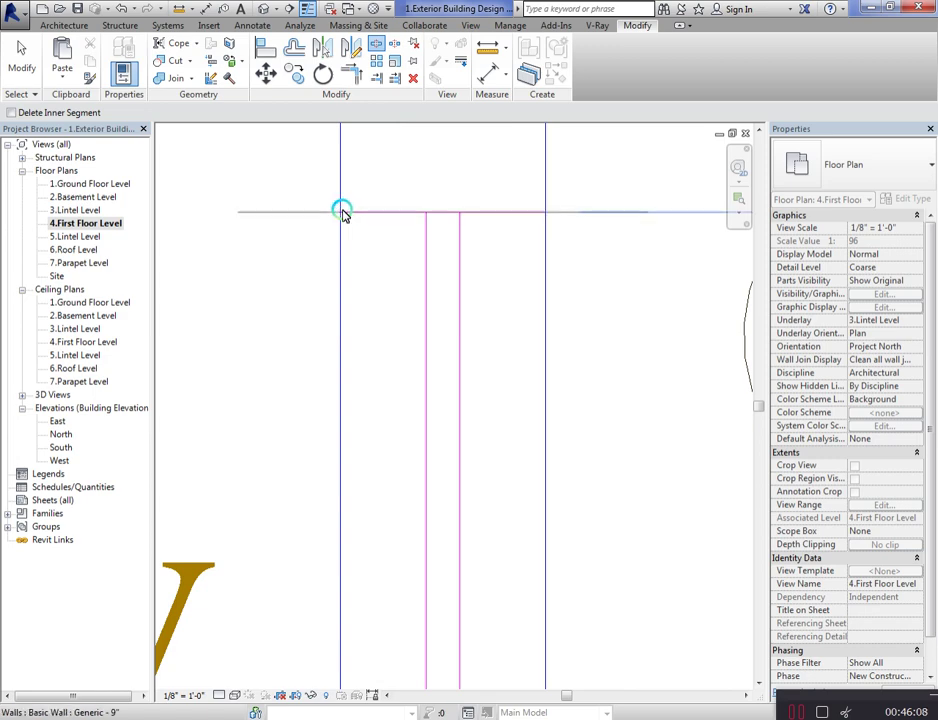
scroll(341, 210, down, 4)
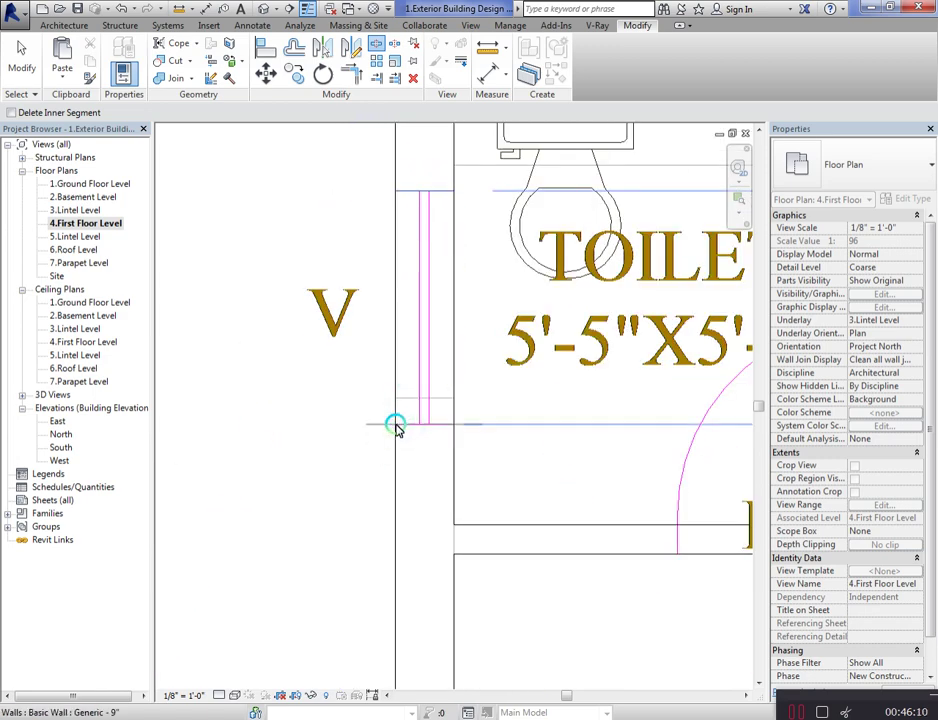
click(396, 425)
Step: Split the wall between the 5'-5"X5'-7" toilet and the dressing room at the edge of door D1 away from the master bedroom
scroll(290, 445, down, 2)
scroll(479, 503, up, 1)
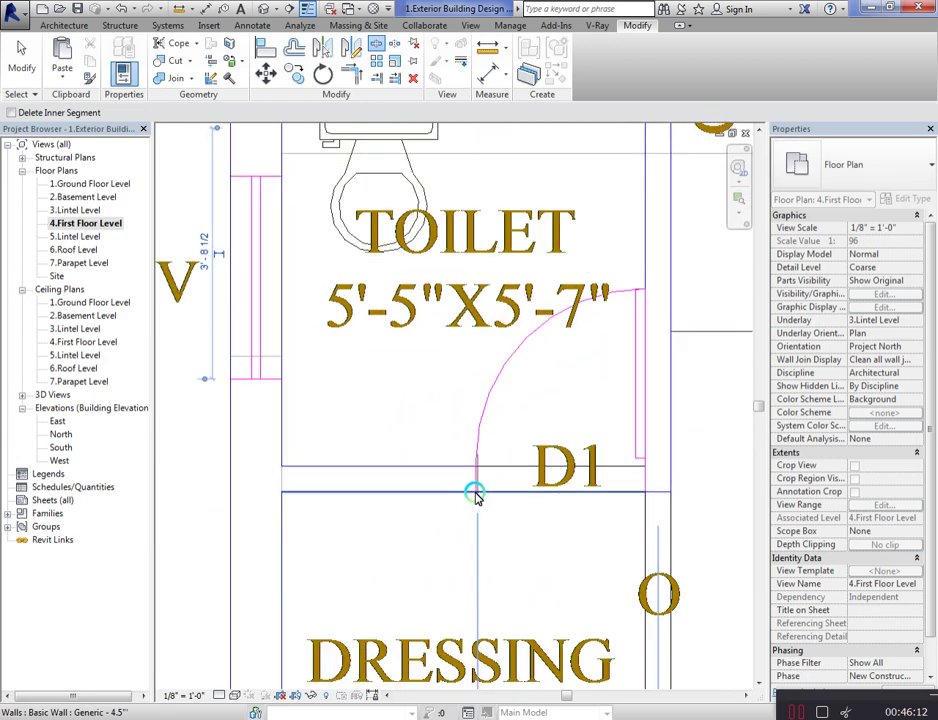
scroll(475, 503, up, 1)
click(476, 489)
scroll(368, 499, down, 3)
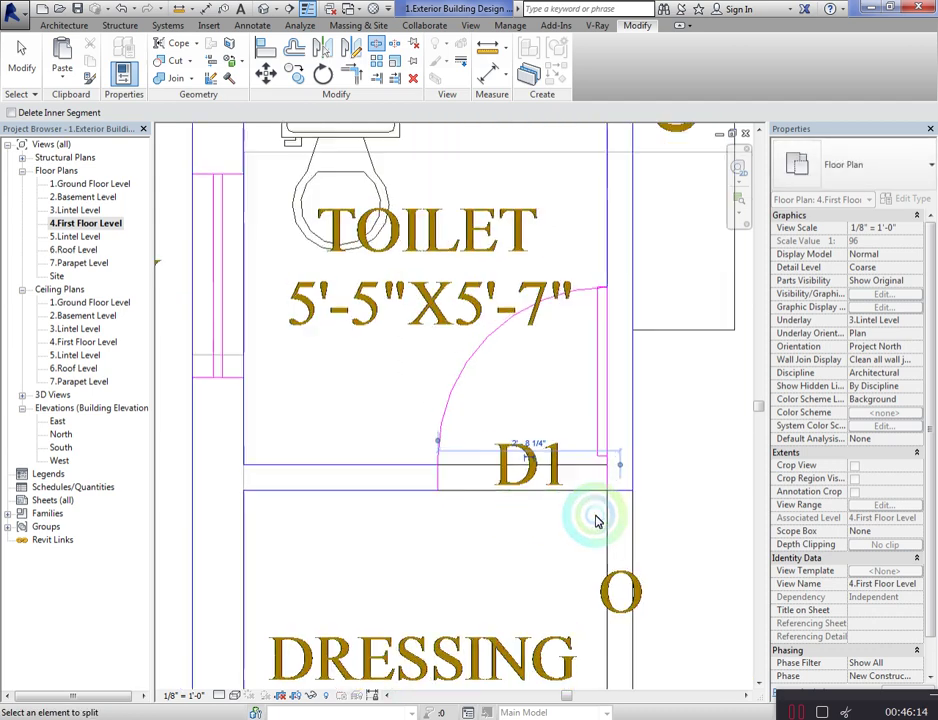
Step: Try to split the toilet-dressing wall at door D1's other edge, where it meets the master bedroom wall
scroll(595, 517, up, 2)
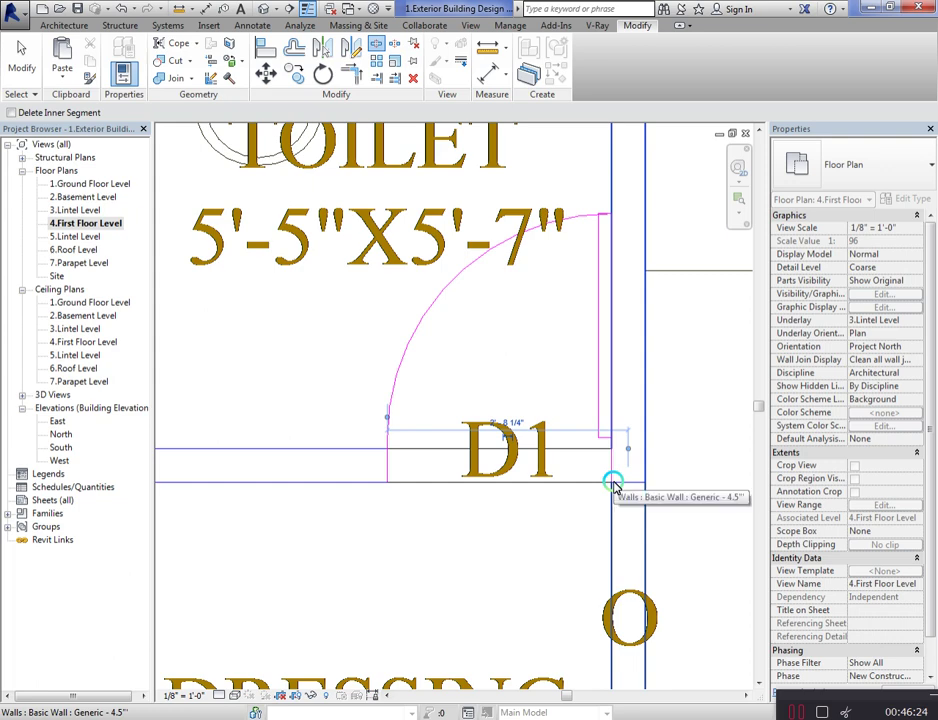
click(613, 483)
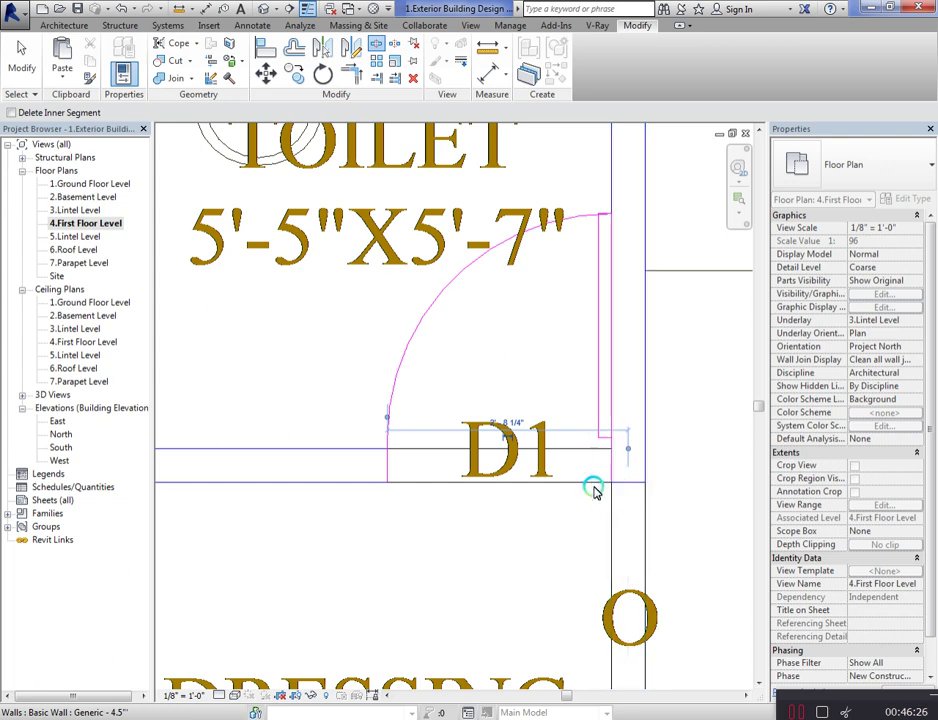
click(610, 484)
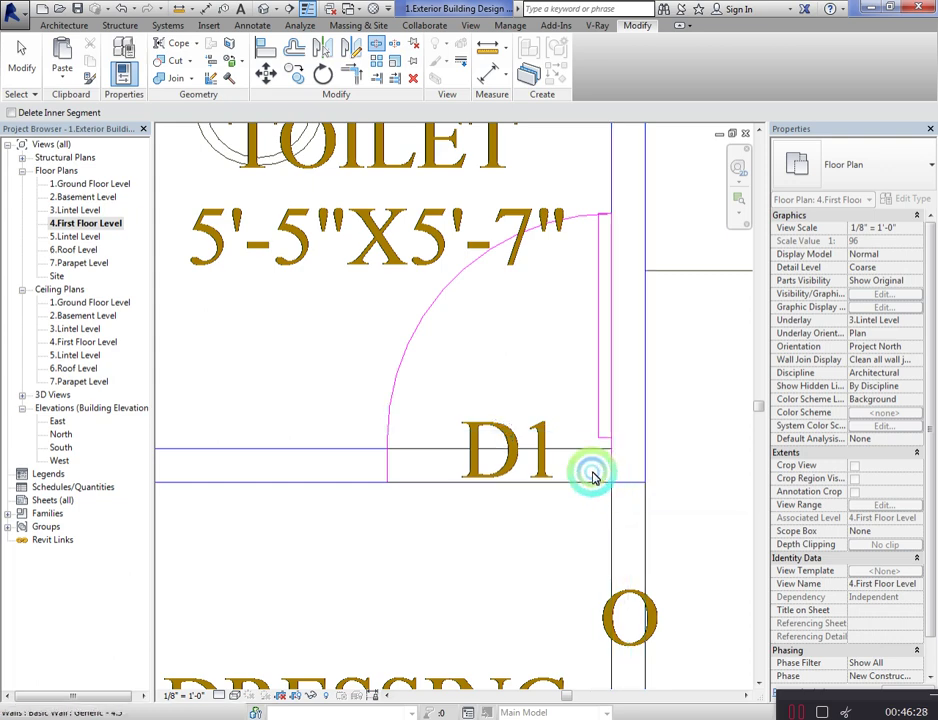
Step: Split the master bedroom's outer wall at both edges of window W2
scroll(590, 450, down, 6)
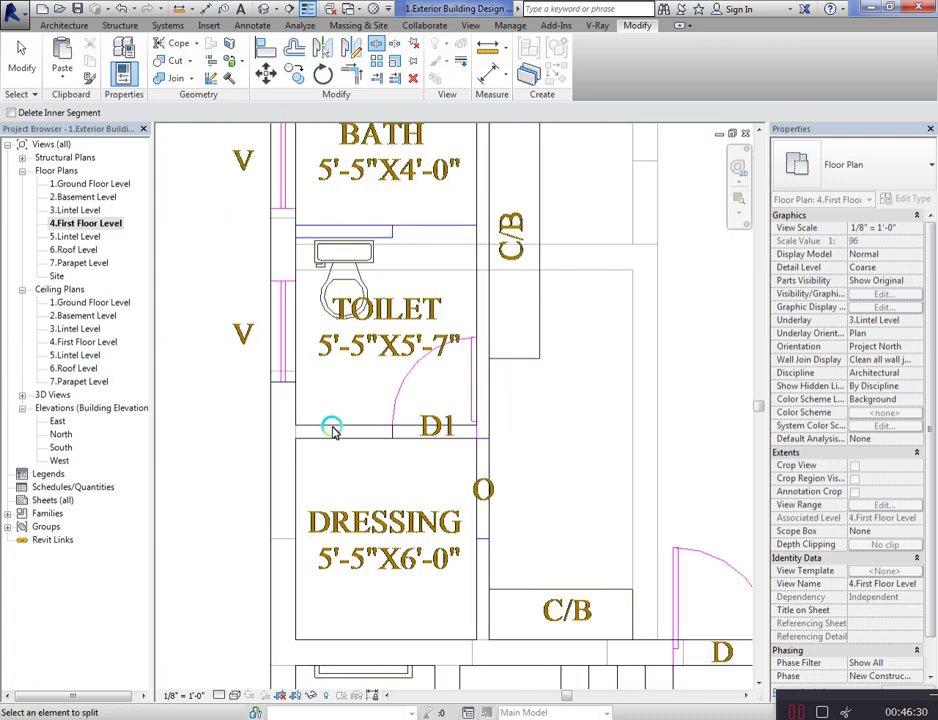
scroll(455, 265, up, 3)
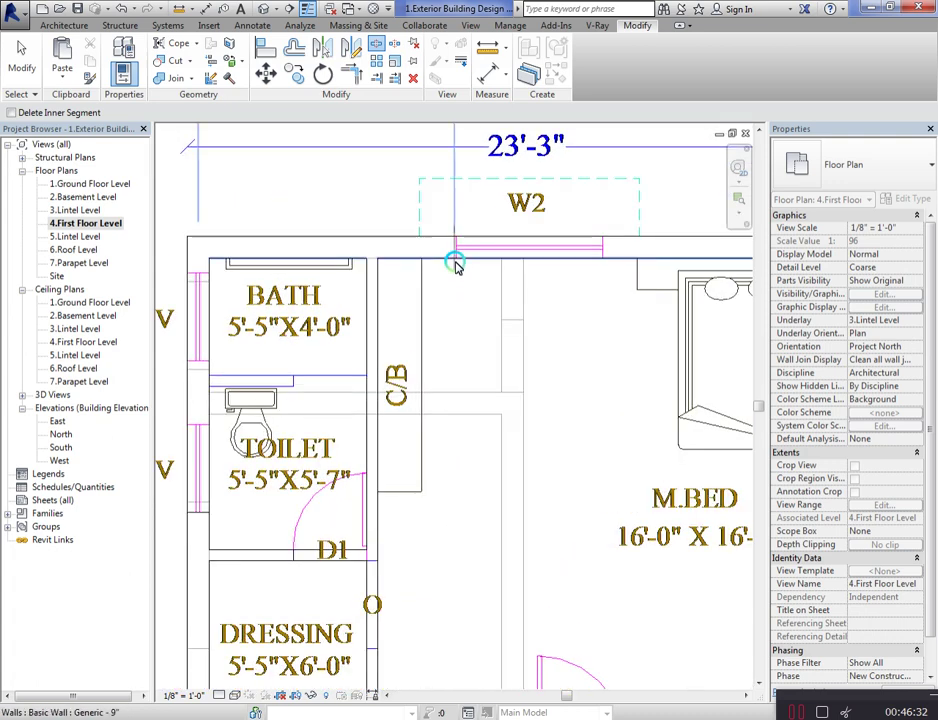
scroll(455, 262, up, 1)
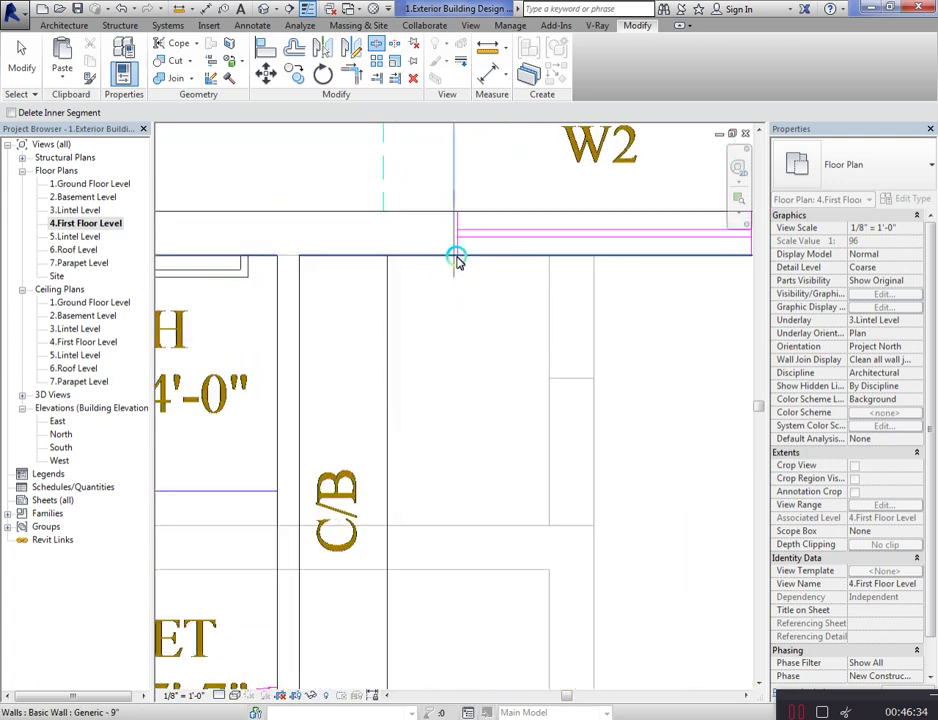
scroll(457, 262, up, 3)
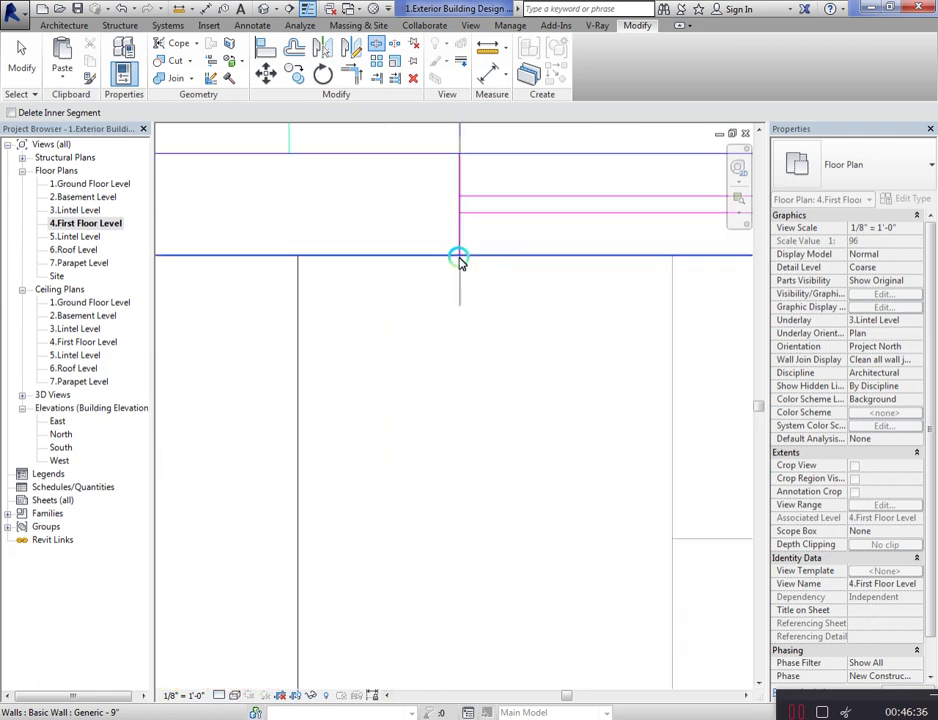
scroll(400, 345, down, 3)
scroll(625, 315, up, 4)
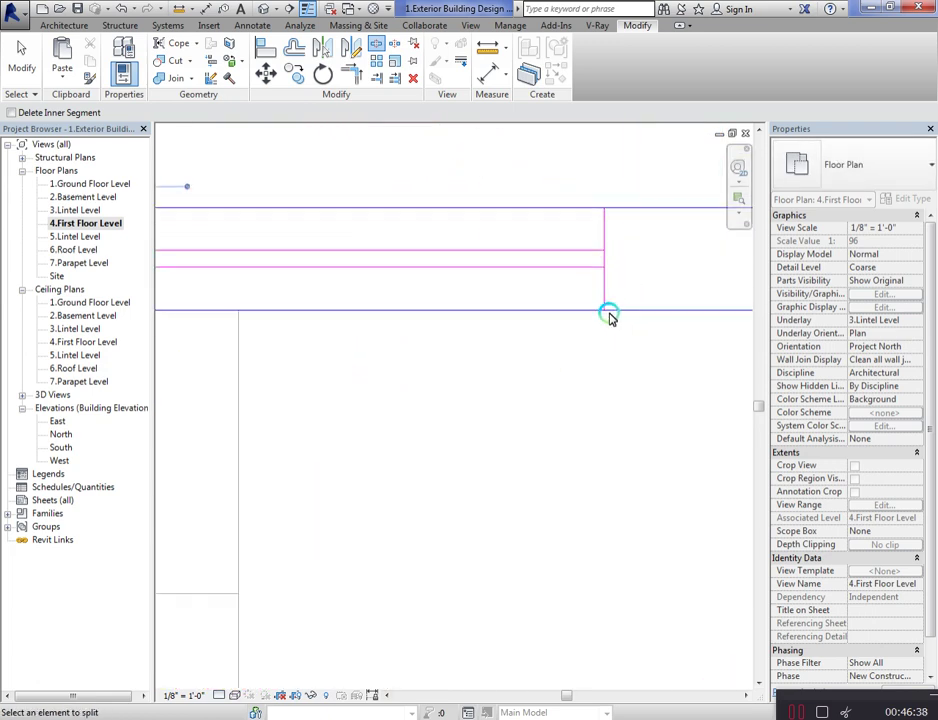
Step: Split the master bedroom's outer wall at both edges of window W1
scroll(375, 285, down, 5)
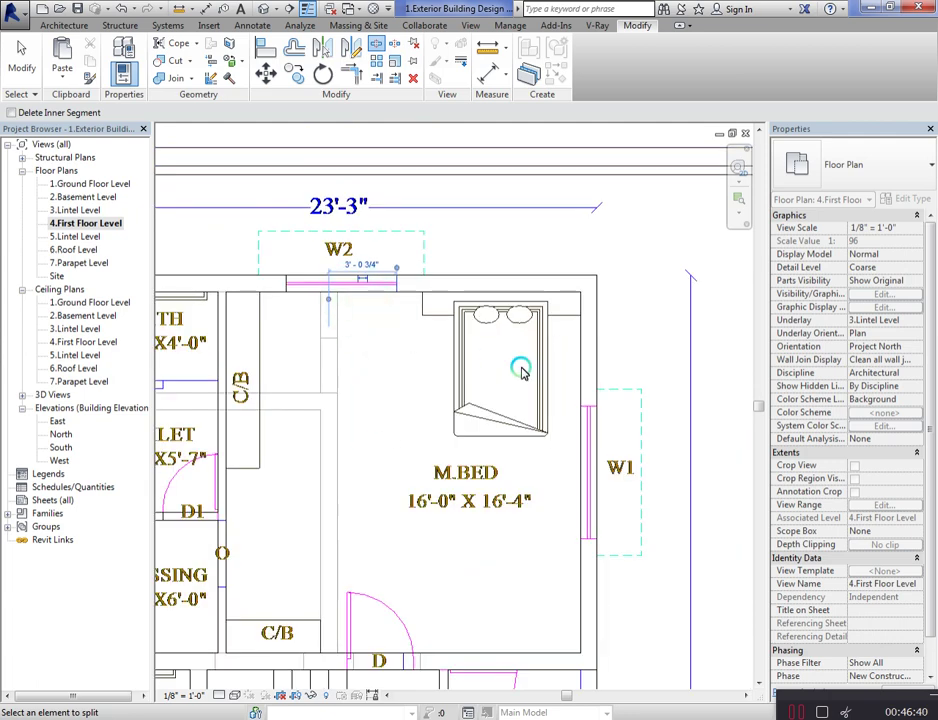
scroll(590, 400, up, 2)
scroll(577, 388, up, 3)
scroll(583, 381, up, 3)
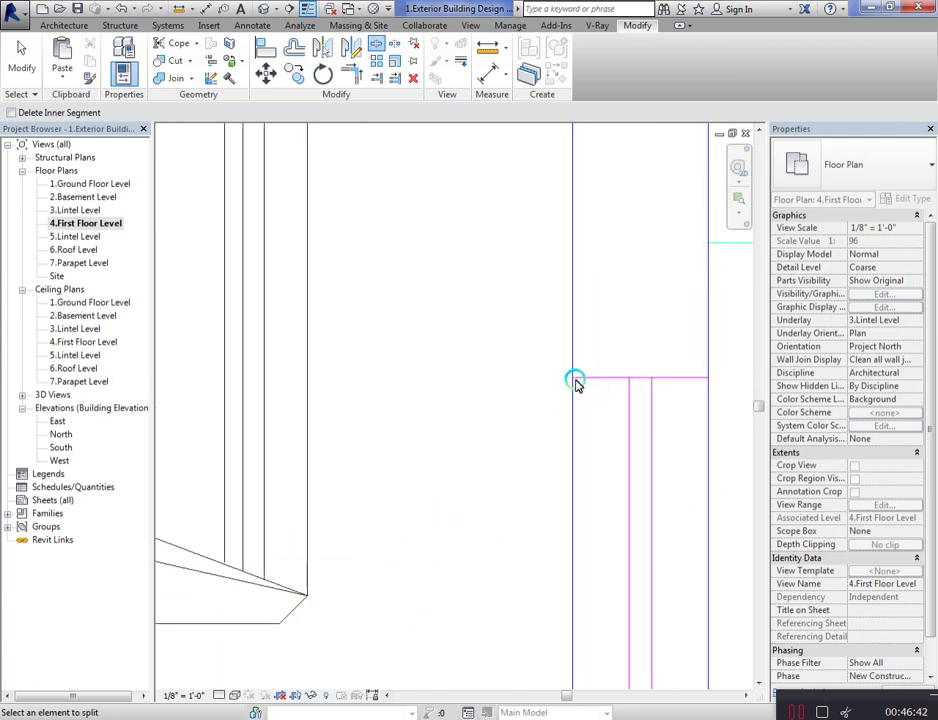
click(574, 378)
scroll(532, 286, down, 4)
scroll(597, 674, up, 4)
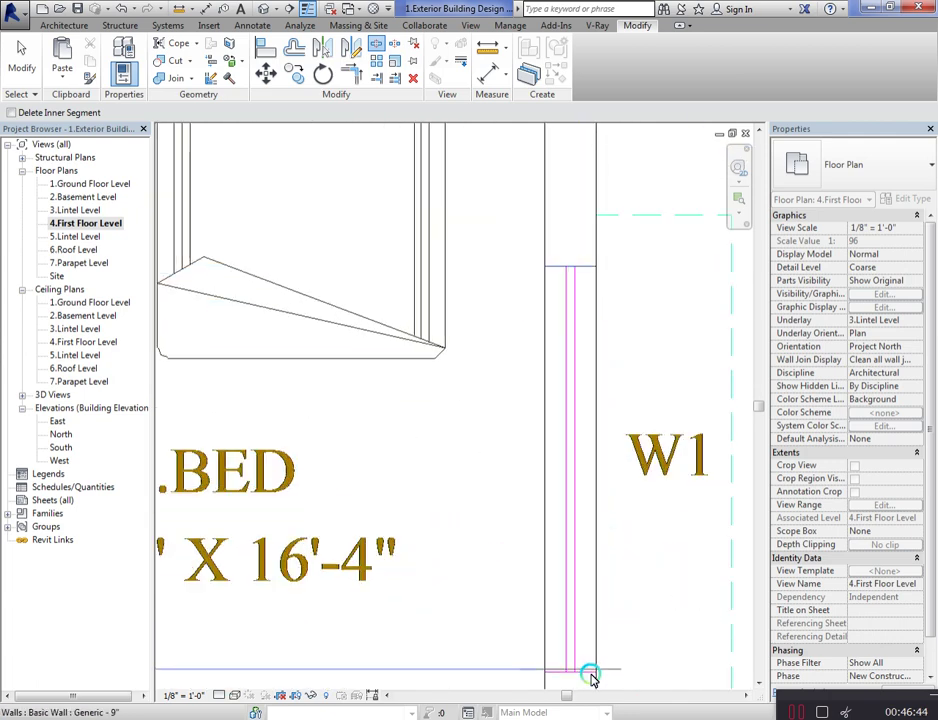
Step: Split the wall between the stair hall and the terrace at the edge of door D away from the master bedroom
scroll(549, 216, down, 5)
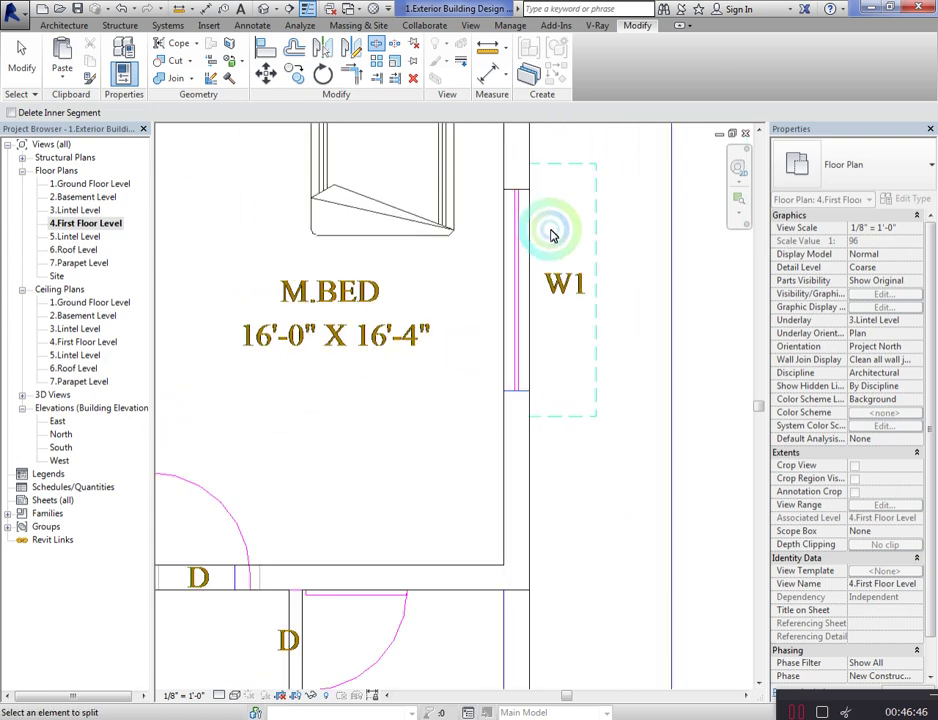
scroll(364, 433, up, 5)
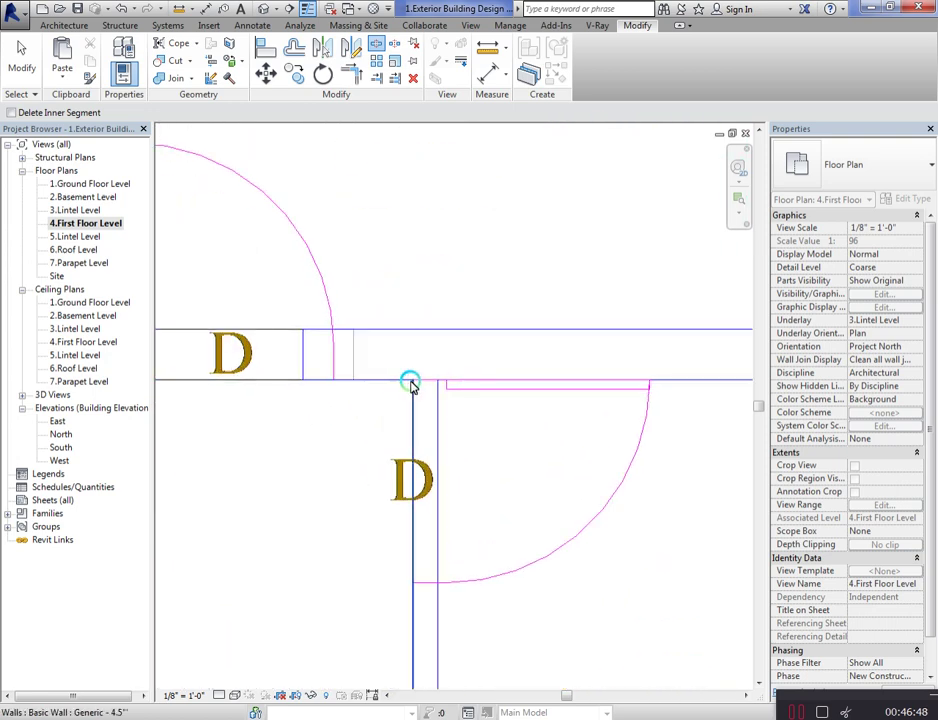
scroll(412, 585, up, 2)
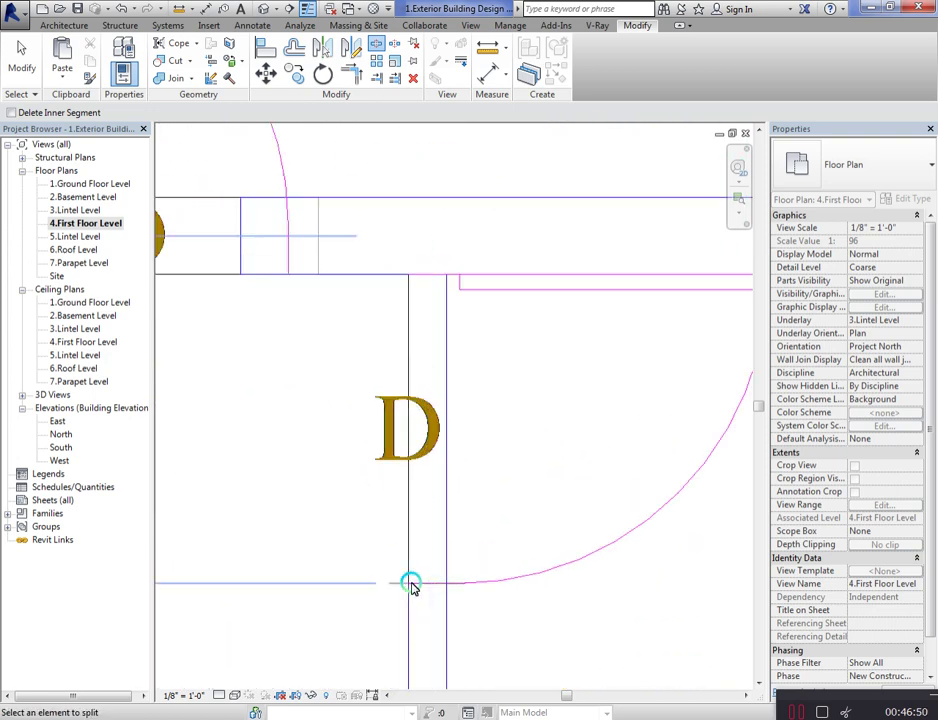
scroll(412, 585, up, 2)
scroll(473, 456, down, 3)
scroll(446, 420, up, 3)
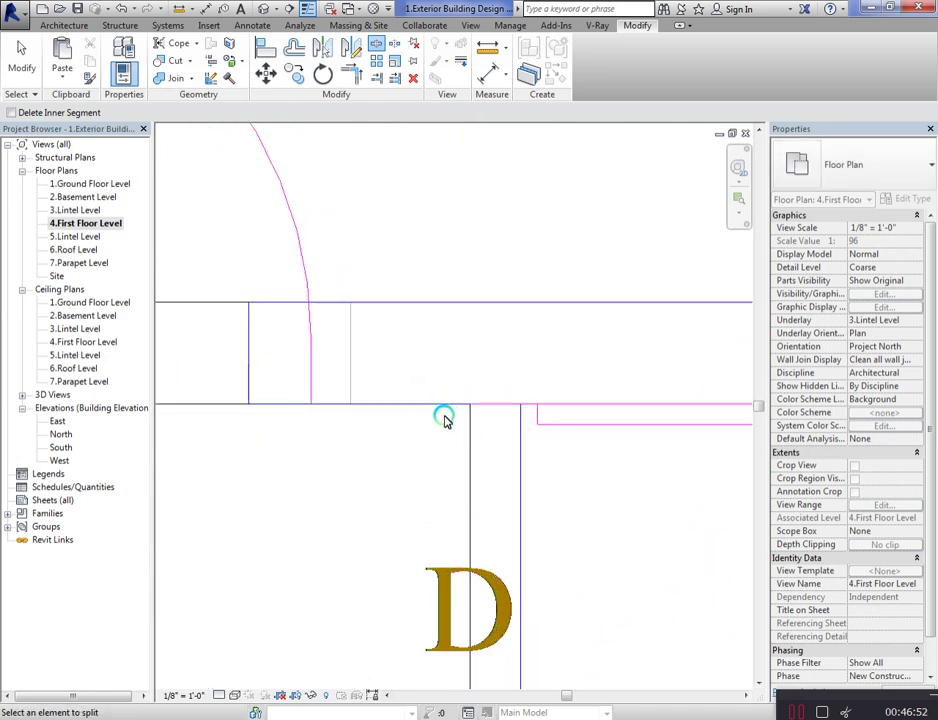
click(472, 406)
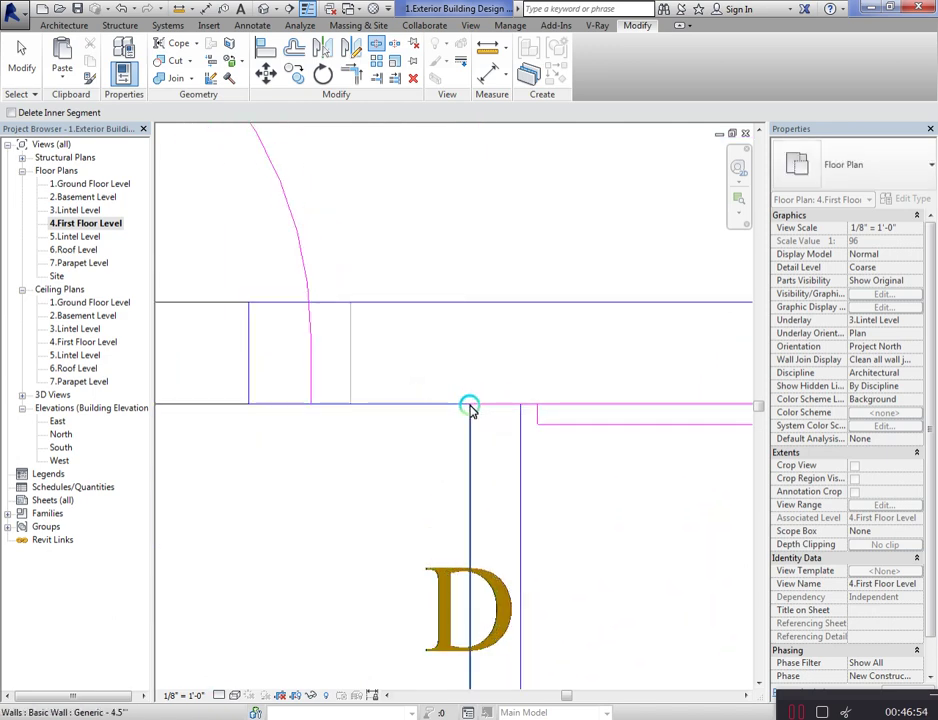
key(Escape)
Step: Try to split the wall between the dressing room and the master bedroom at the edge of opening O beside door D1
scroll(514, 355, down, 4)
scroll(532, 345, down, 4)
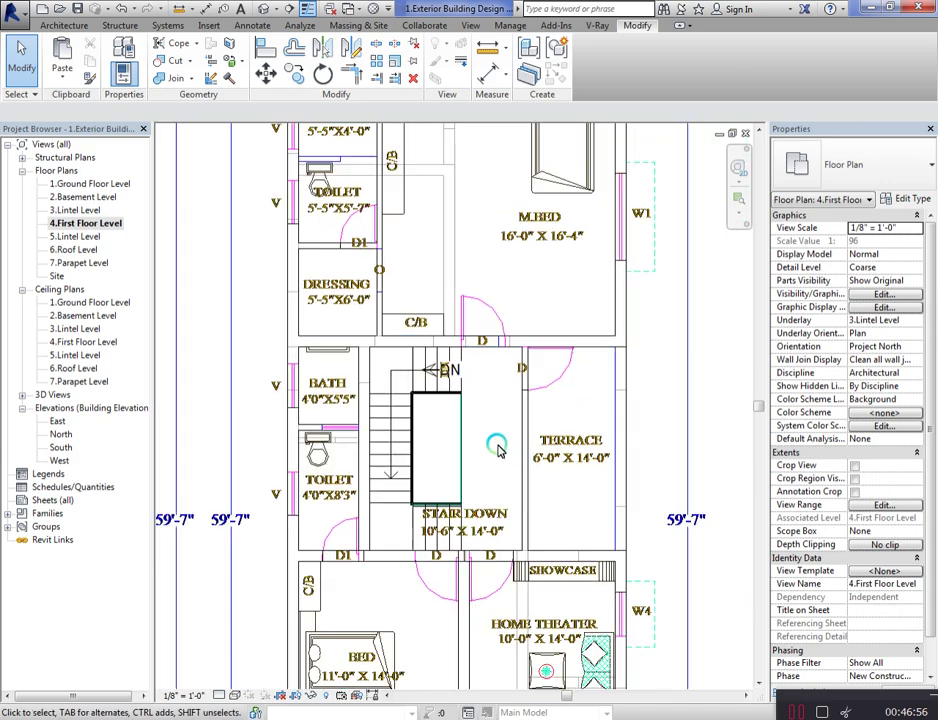
scroll(494, 476, down, 2)
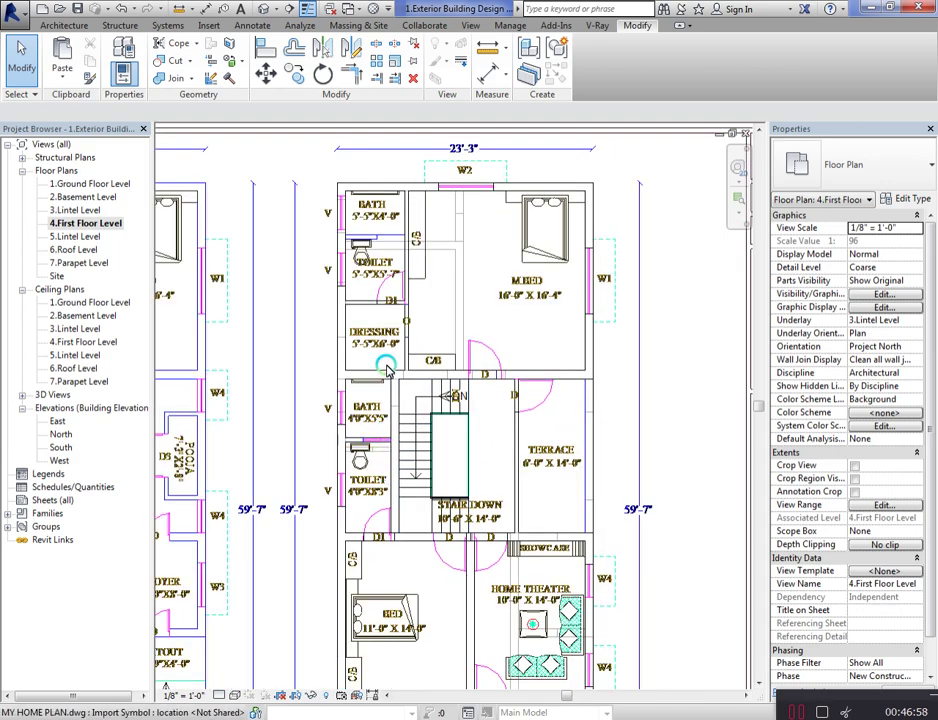
scroll(392, 292, up, 4)
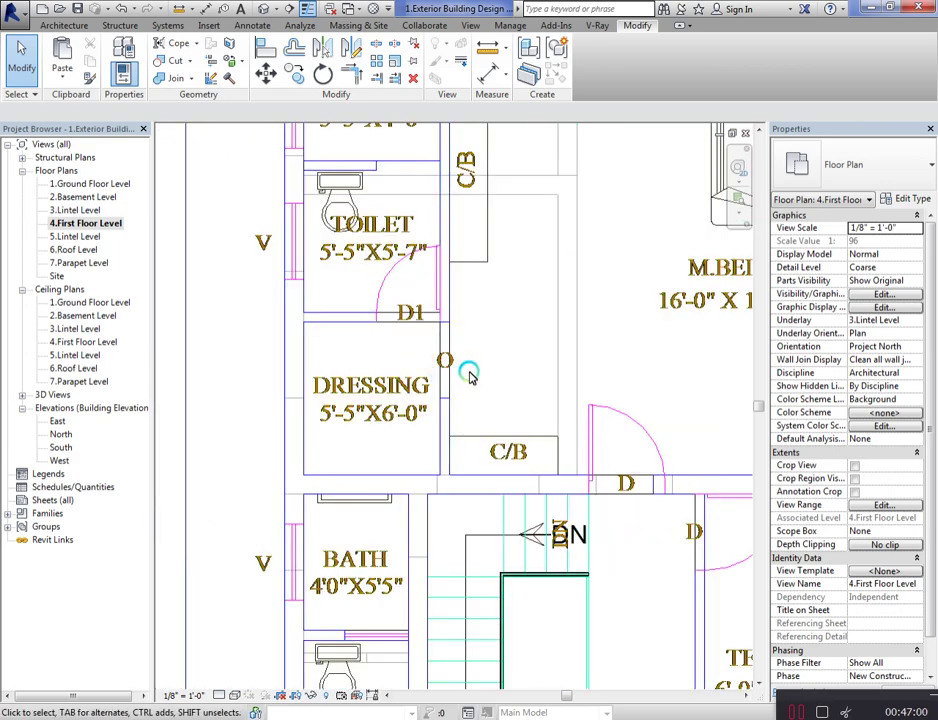
key(s)
key(l)
scroll(445, 340, up, 3)
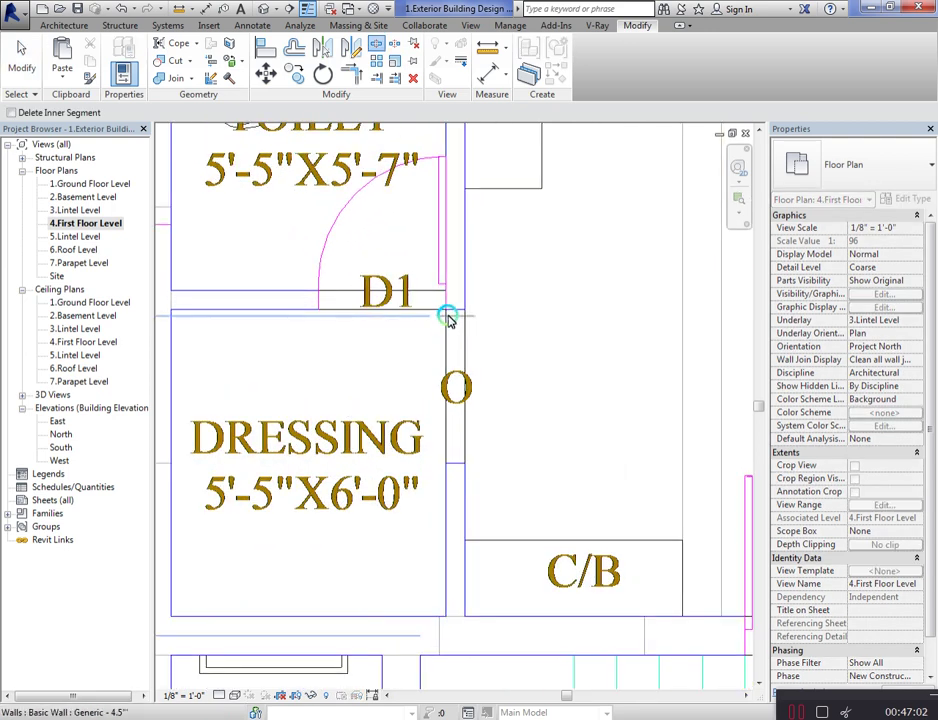
click(446, 313)
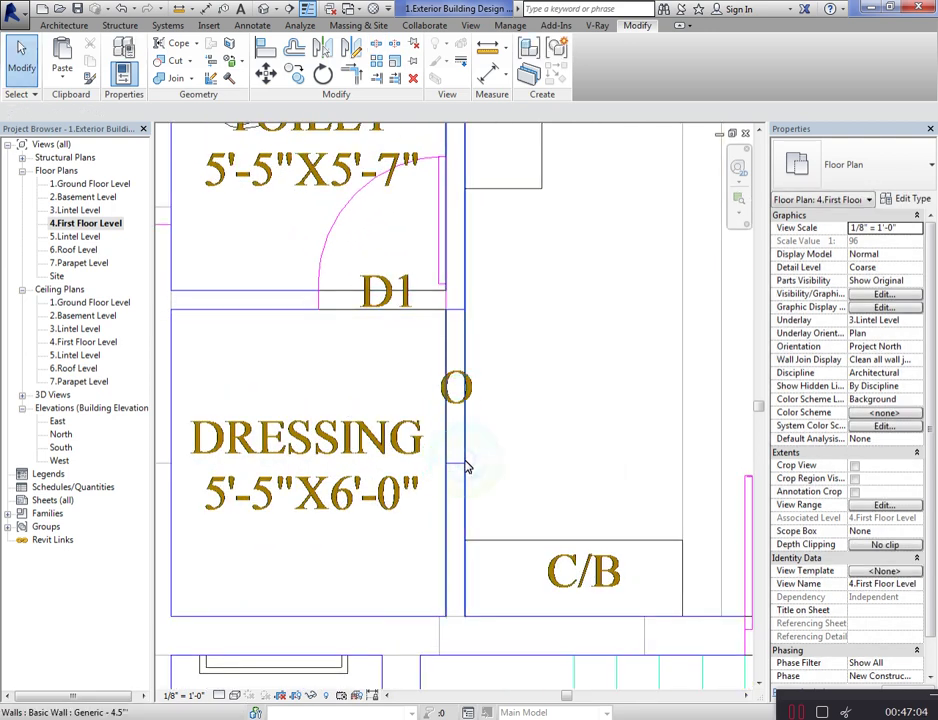
Step: Split the wall between the dressing room and the master bedroom at the edge of opening O farther from door D1
key(s)
key(l)
scroll(464, 463, up, 5)
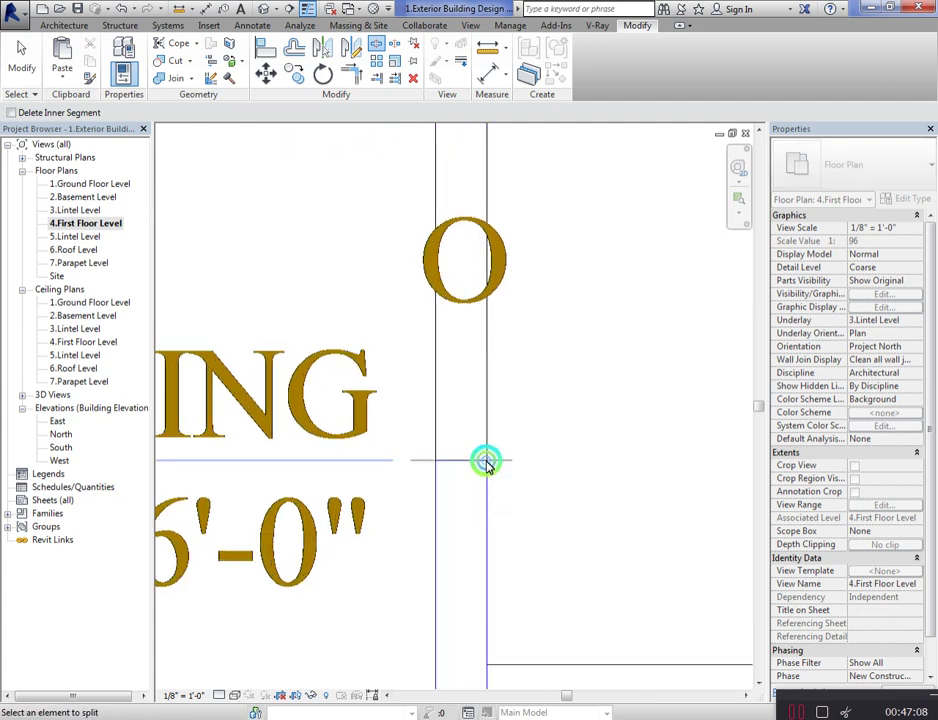
scroll(436, 523, down, 3)
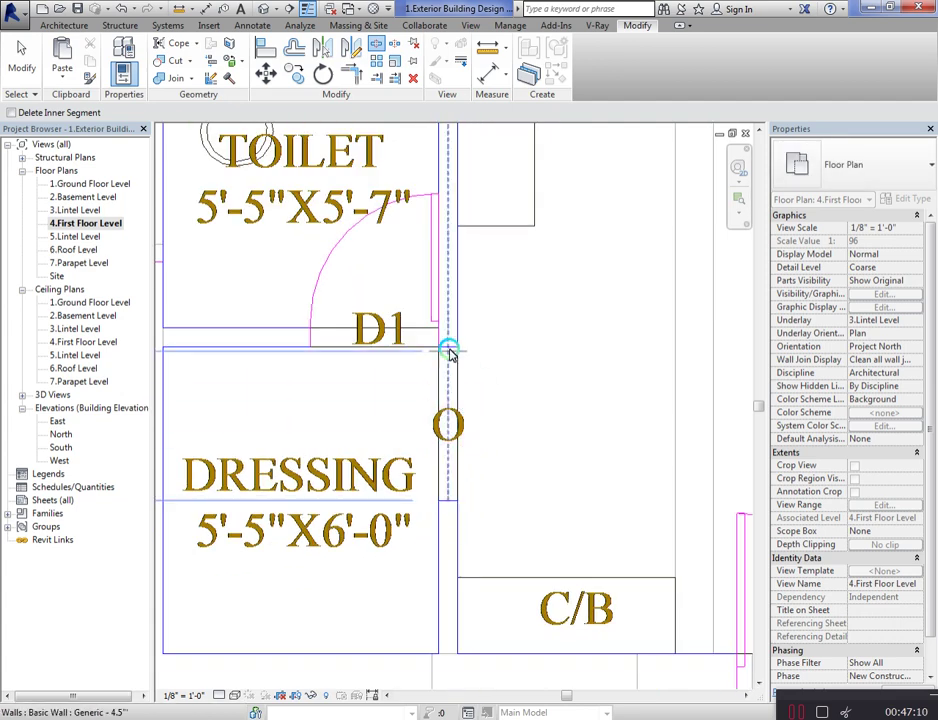
Step: Split the wall between the dressing room and the master bedroom at the edge of opening O beside door D1
click(460, 348)
click(440, 477)
scroll(440, 477, down, 2)
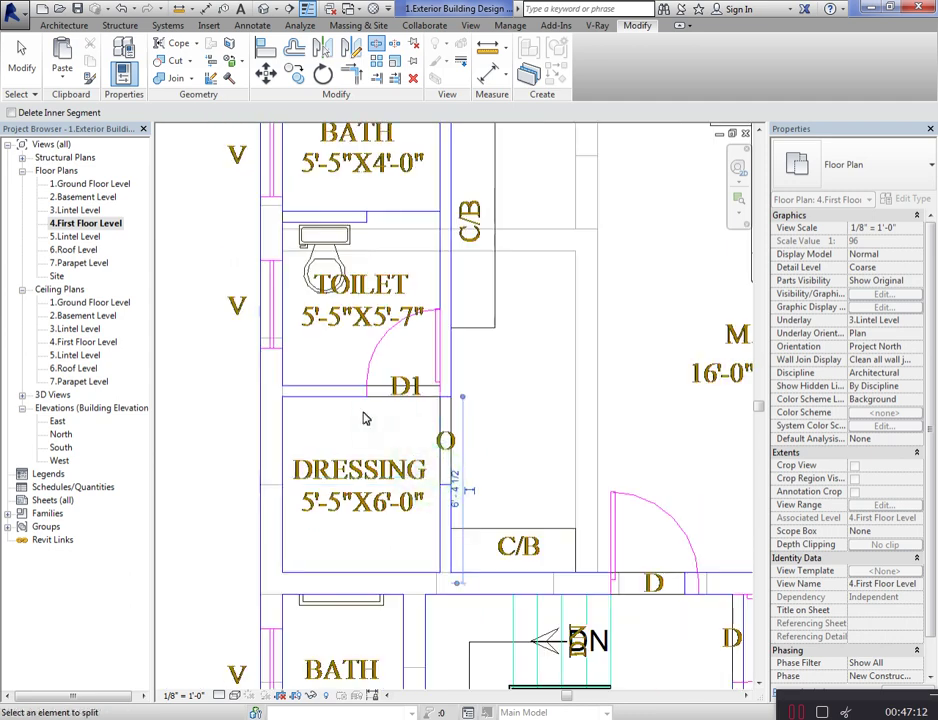
Step: Split the wall between the toilet and the dressing room at the edge of door D1 away from opening O
scroll(366, 392, up, 3)
click(368, 390)
scroll(373, 388, up, 1)
scroll(370, 385, up, 2)
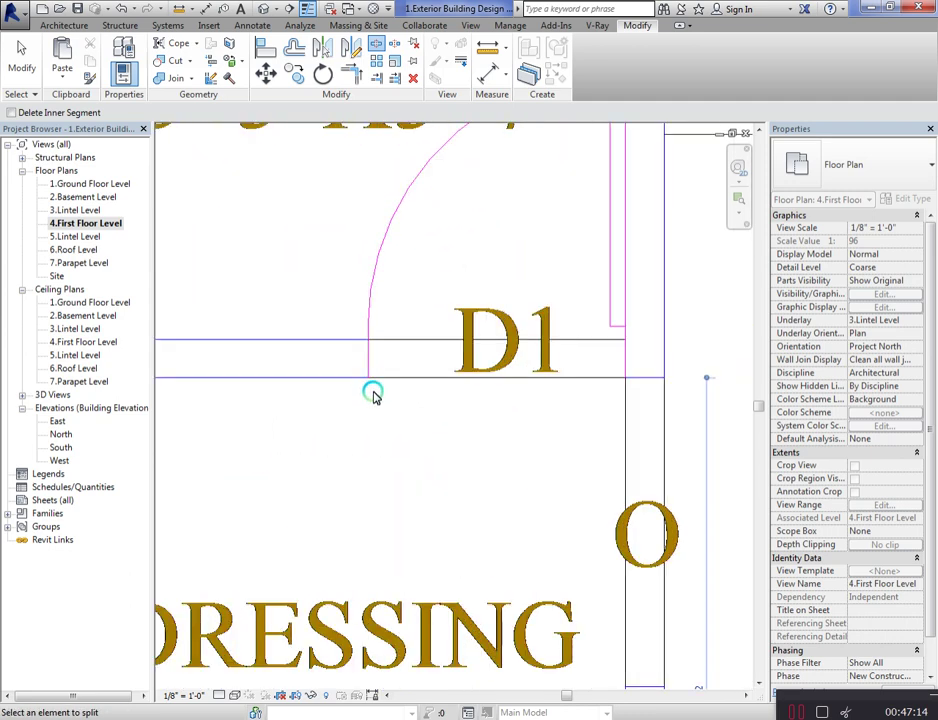
scroll(368, 390, up, 2)
scroll(366, 390, up, 2)
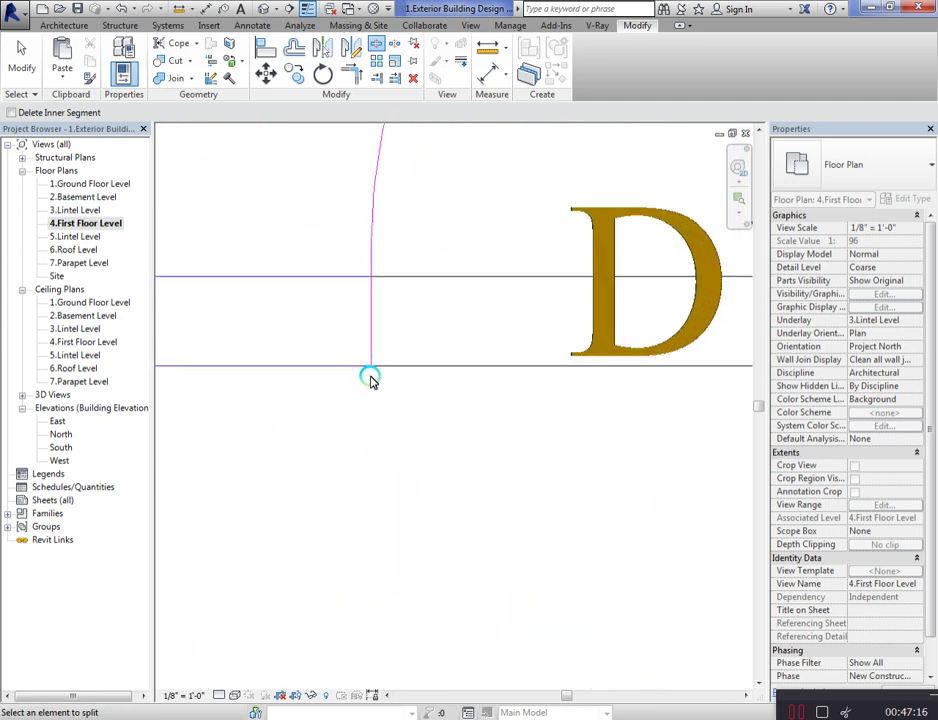
scroll(372, 372, down, 3)
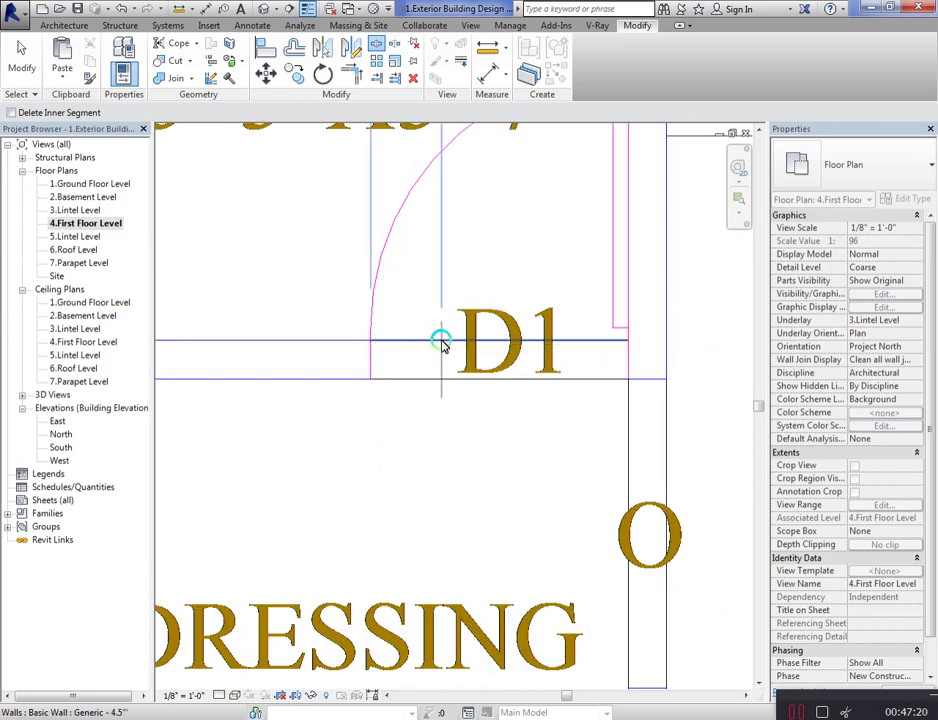
scroll(447, 452, down, 5)
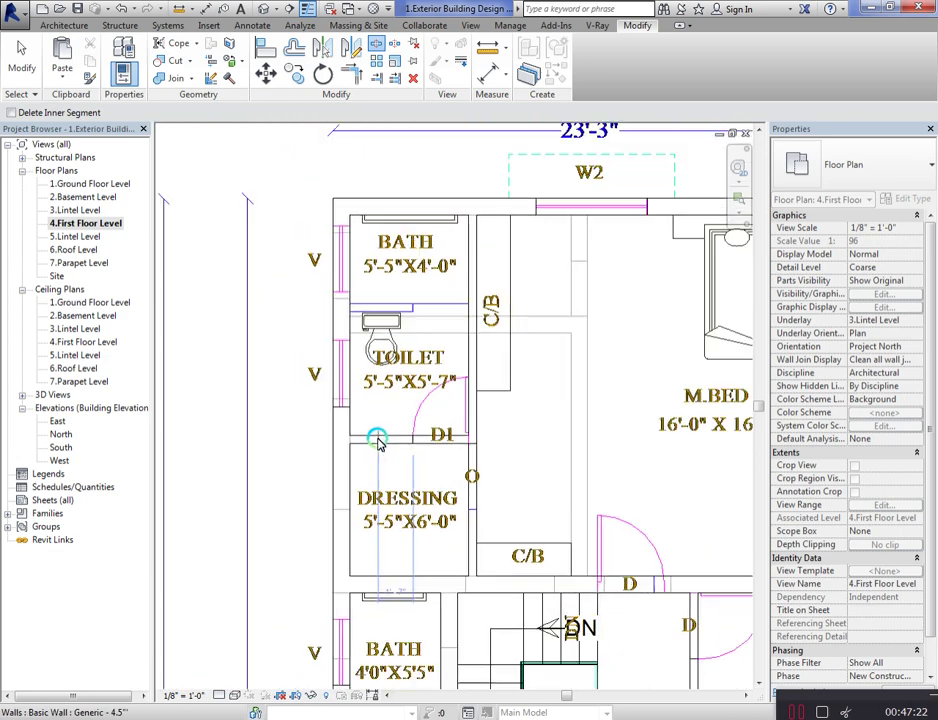
Step: Split the wall between the master bedroom and the stair hall at both edges of door D
scroll(352, 404, down, 4)
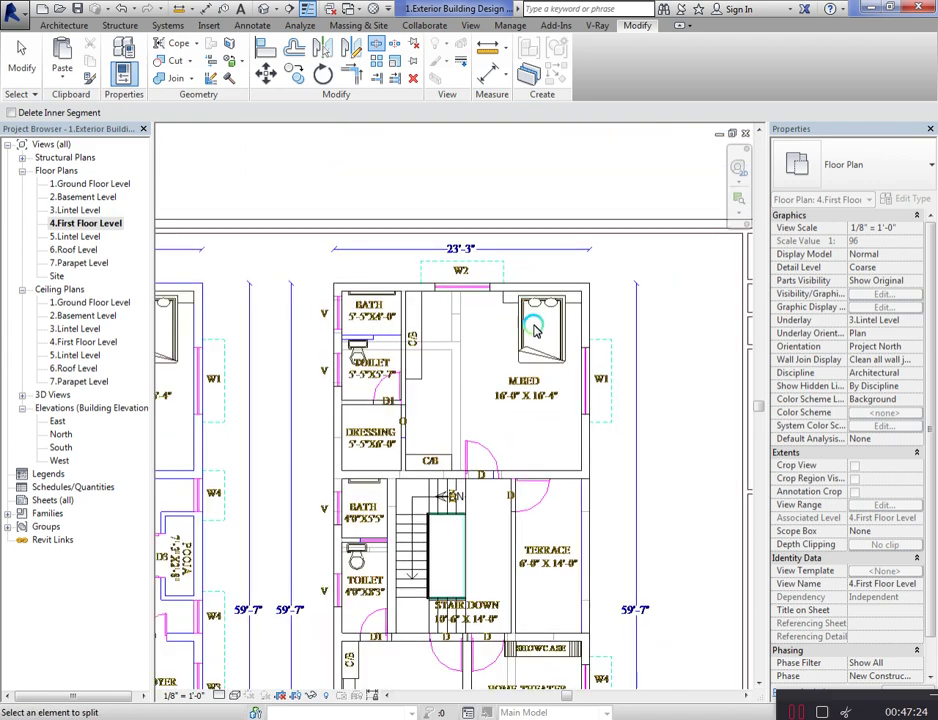
scroll(527, 553, up, 3)
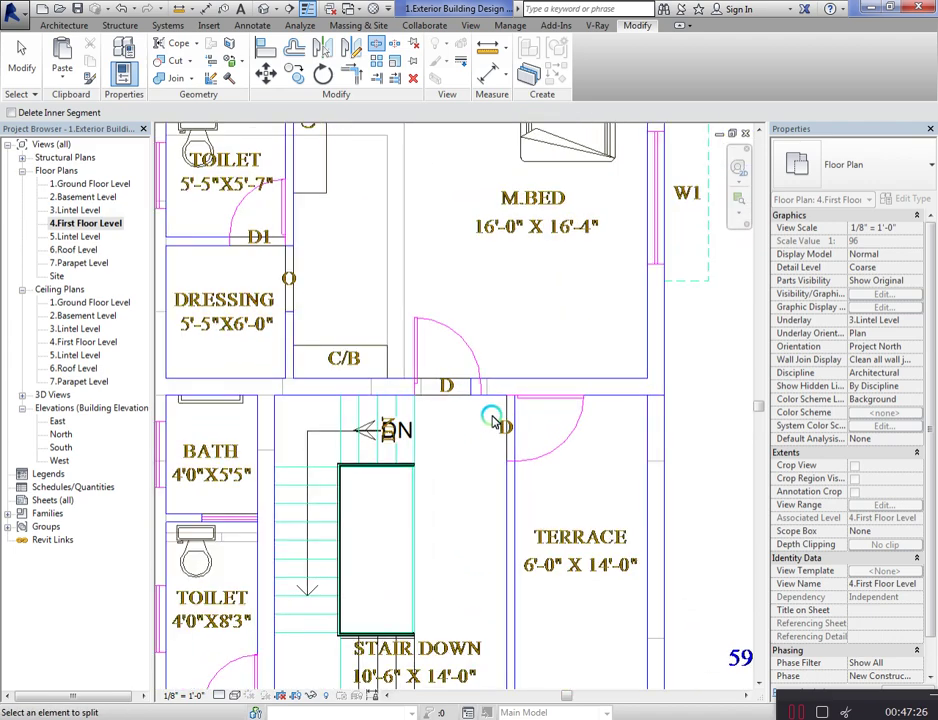
scroll(480, 405, up, 4)
scroll(482, 388, up, 1)
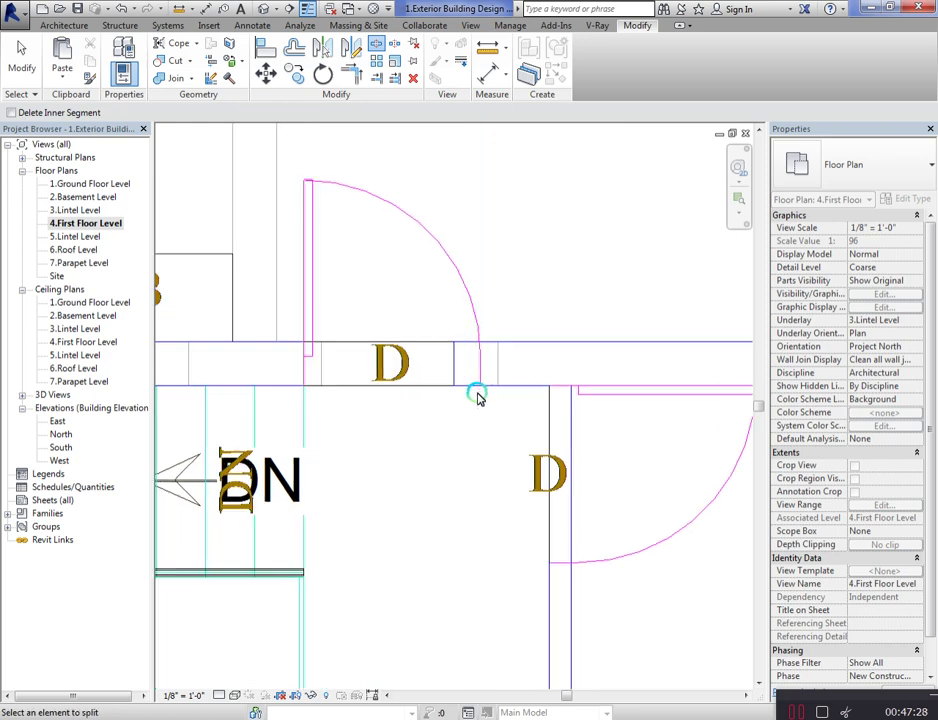
click(479, 392)
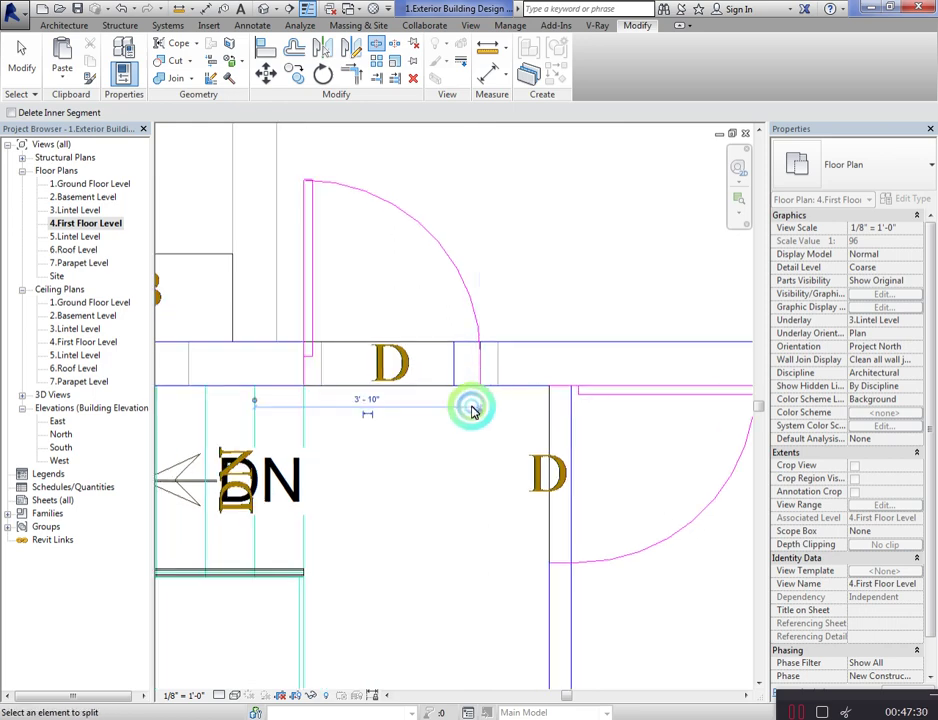
click(303, 388)
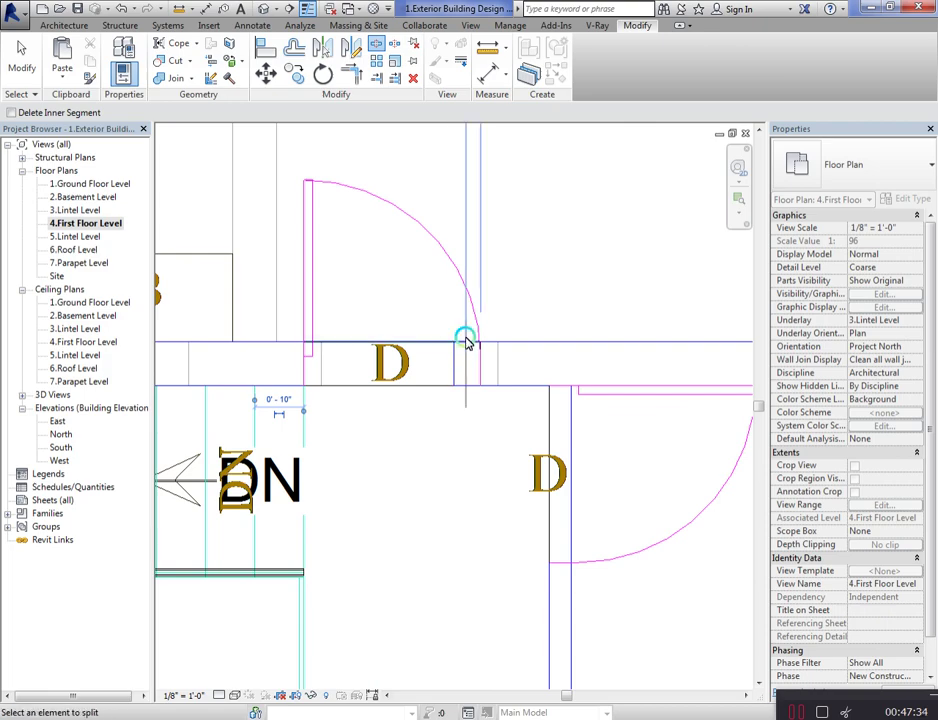
Step: Split the wall between the home theater and the open terrace at both edges of door D
scroll(488, 335, down, 3)
scroll(496, 340, down, 4)
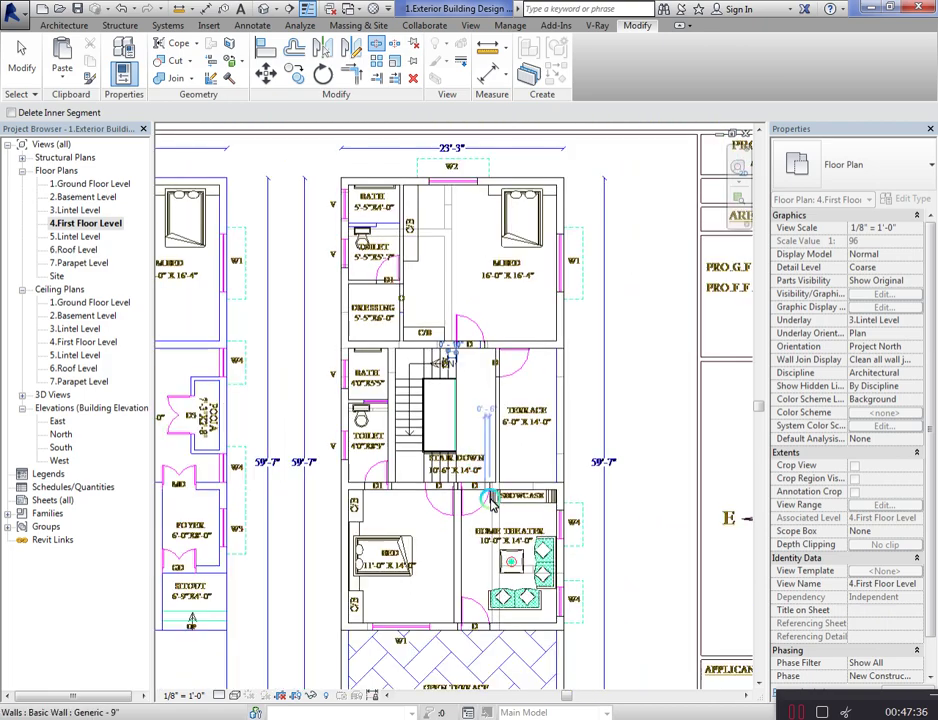
scroll(515, 617, up, 6)
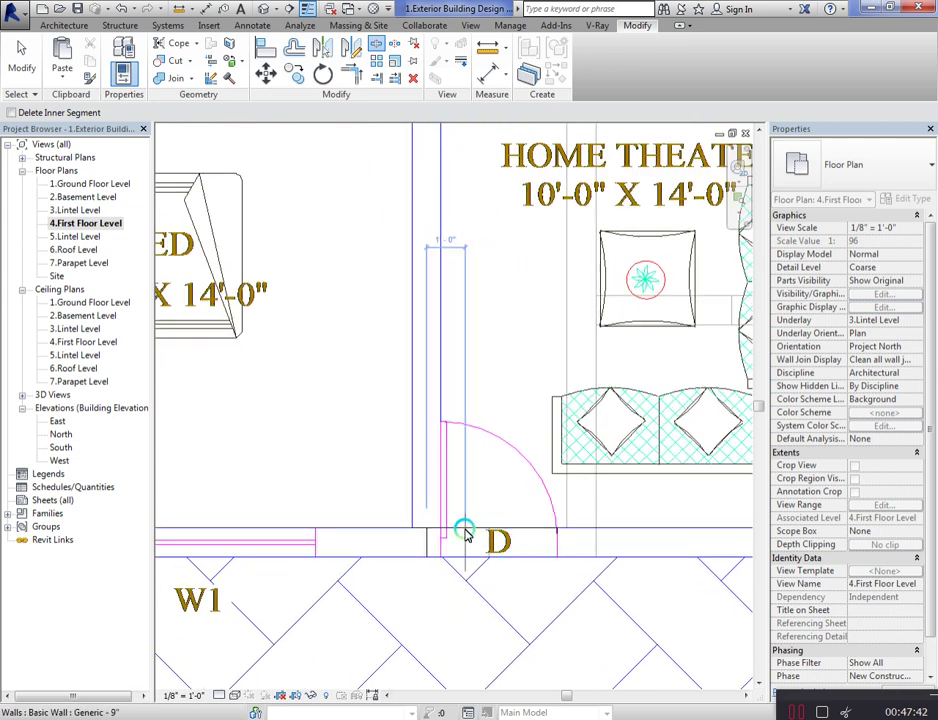
scroll(440, 555, up, 4)
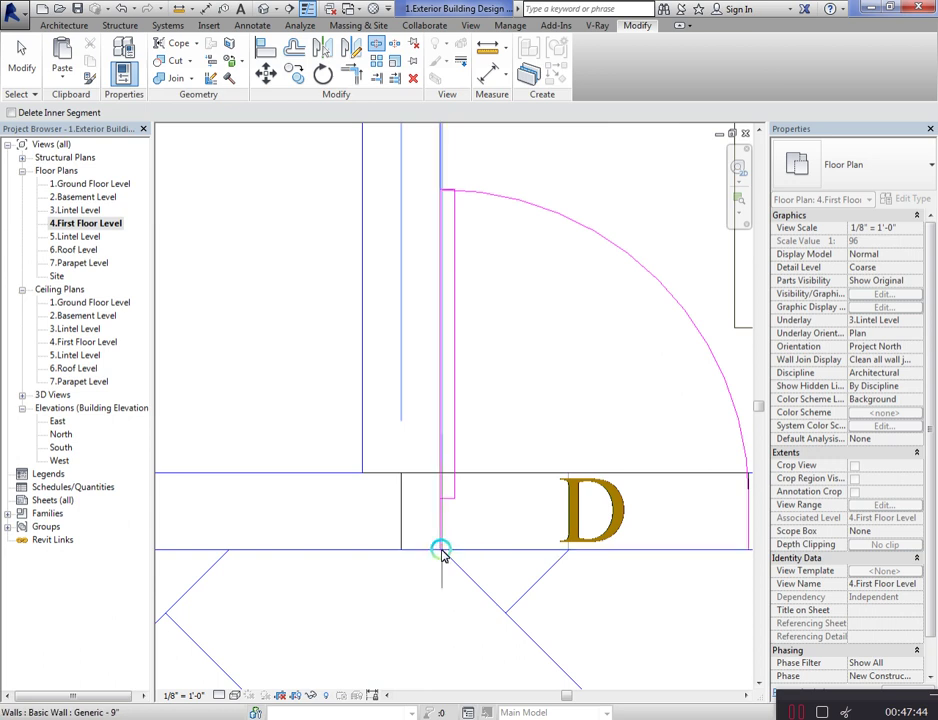
scroll(441, 550, up, 3)
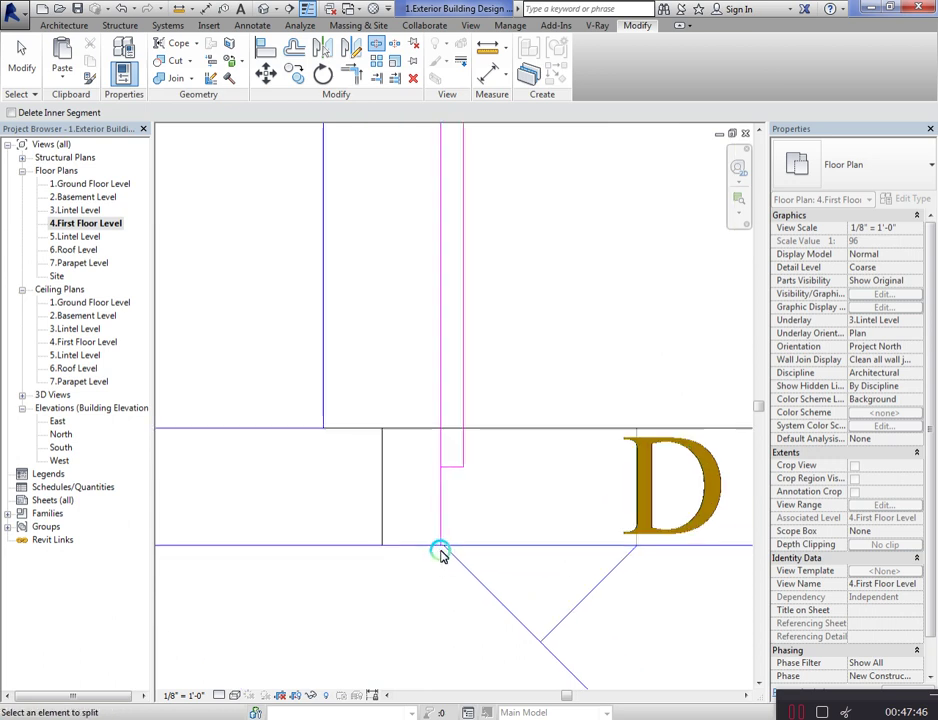
scroll(407, 557, down, 3)
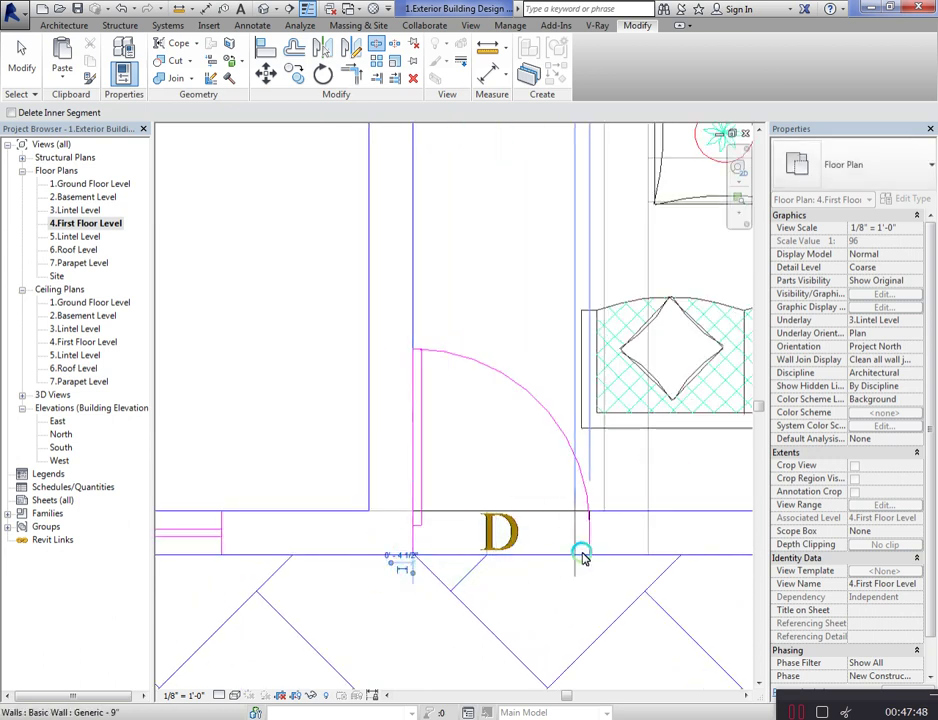
scroll(589, 568, up, 2)
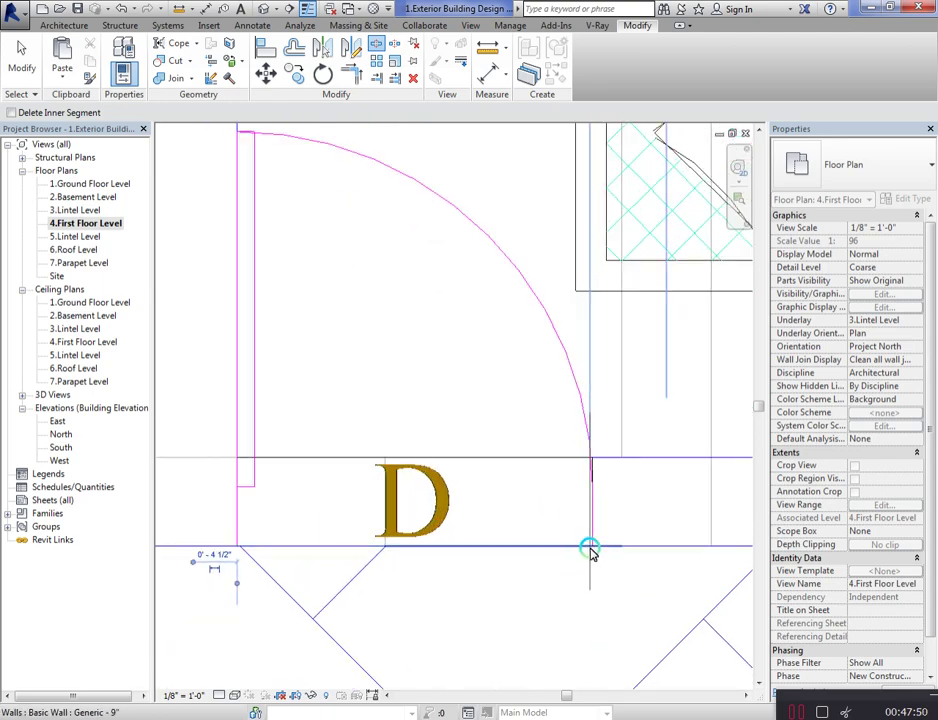
scroll(525, 588, down, 6)
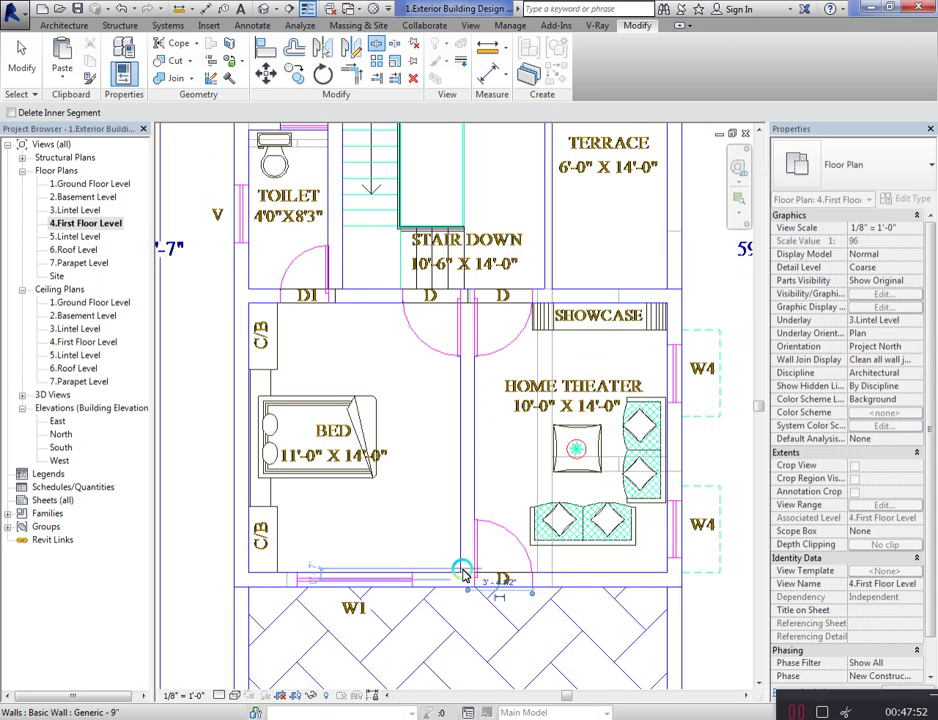
Step: Split the outer wall of the master bedroom's bath at both edges of ventilator V
scroll(552, 430, down, 1)
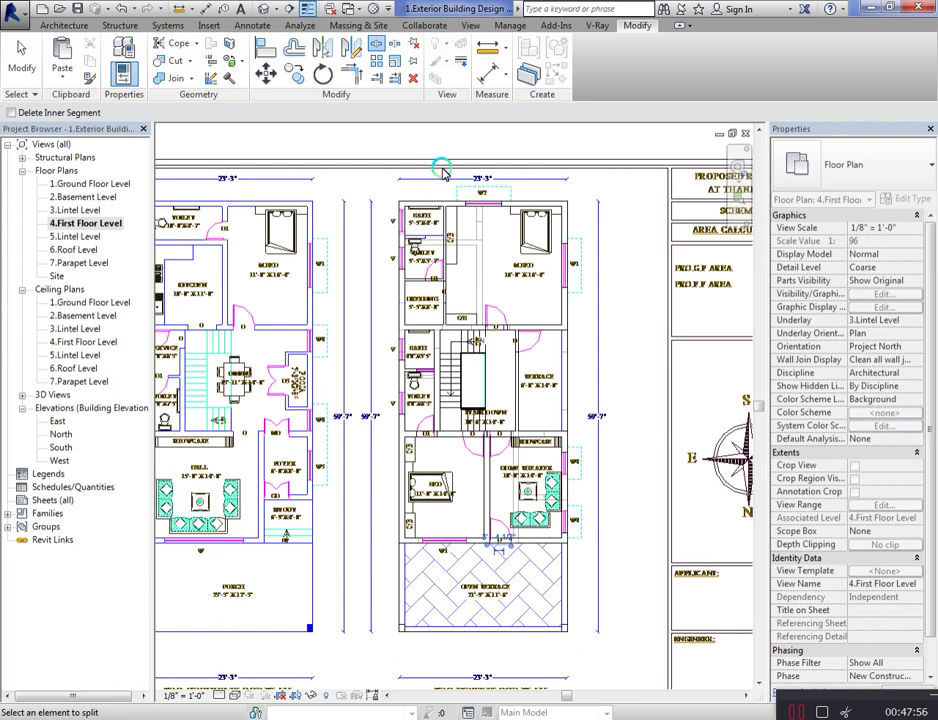
scroll(443, 172, up, 2)
scroll(332, 302, up, 2)
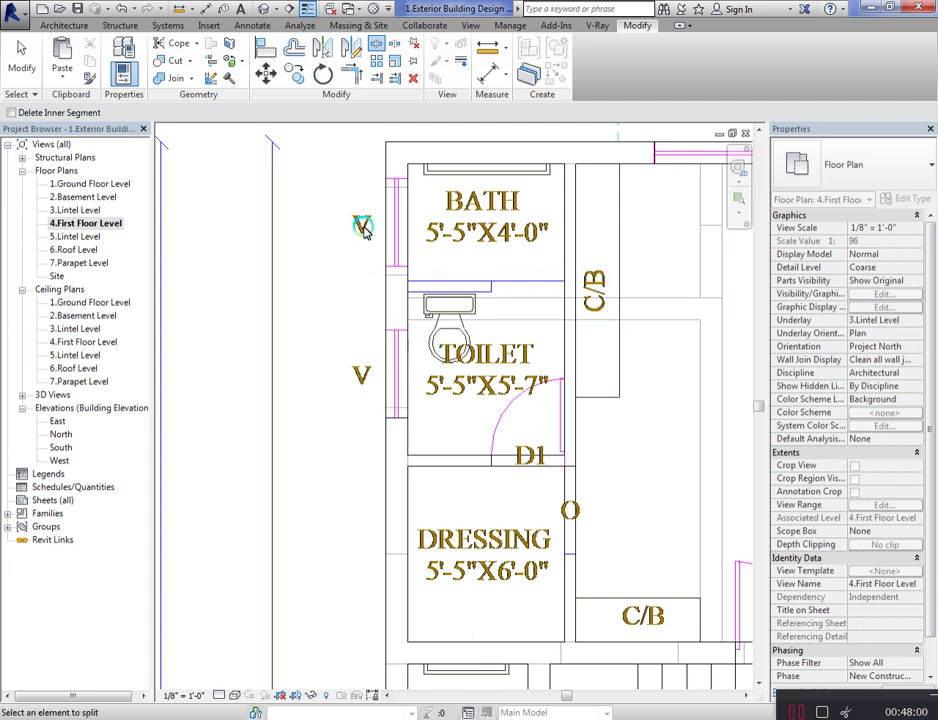
scroll(390, 192, up, 3)
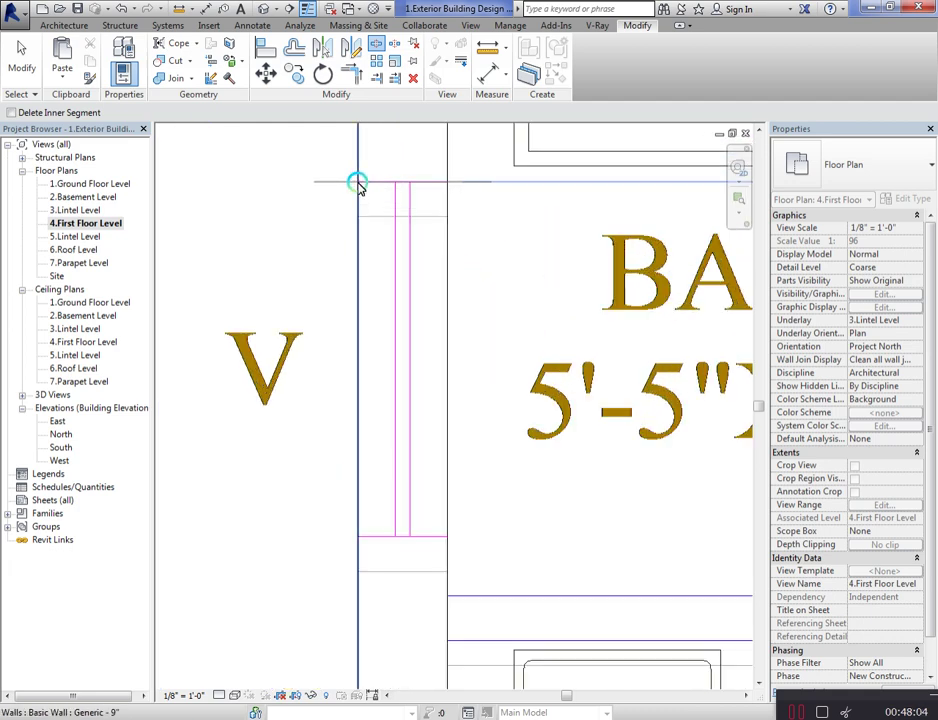
click(357, 183)
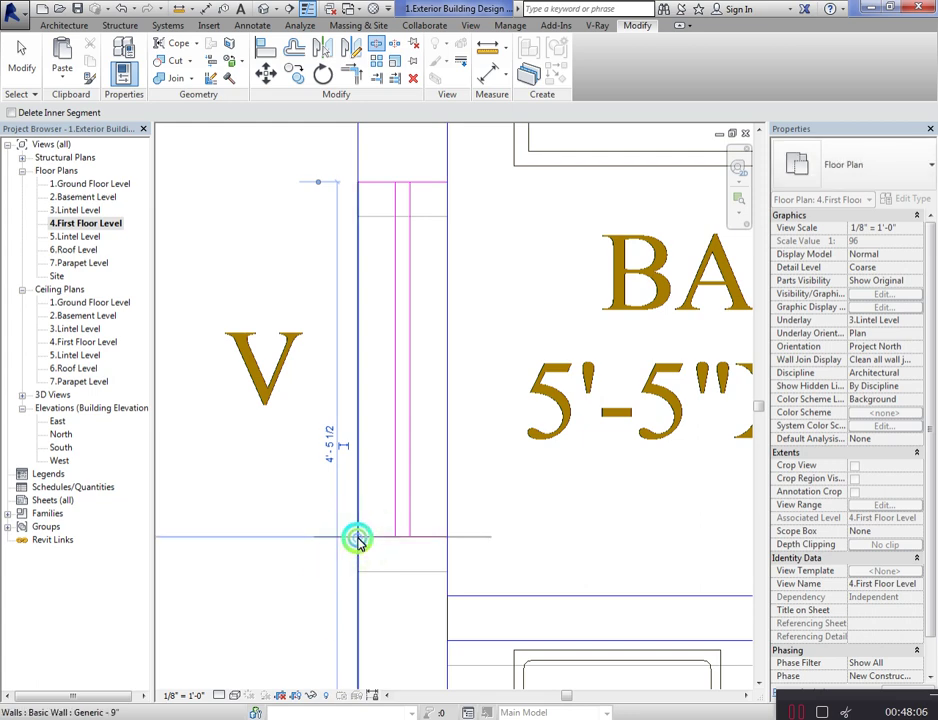
scroll(360, 510, down, 5)
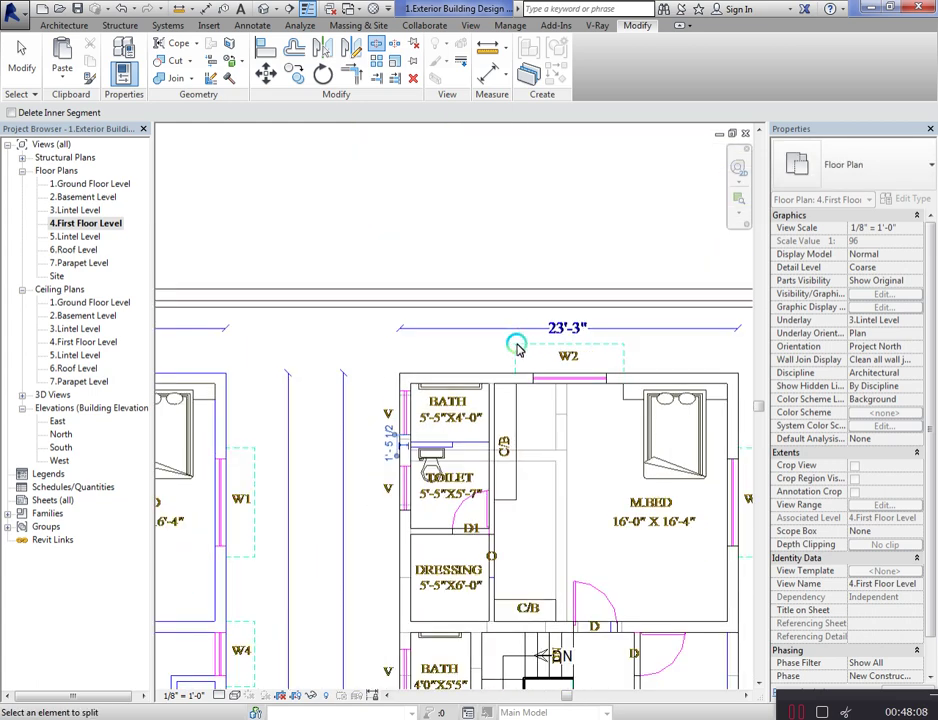
Step: Finish splitting and show the front of the house in the default 3D view with the imported MY HOME PLAN.dwg temporarily hidden
key(Escape)
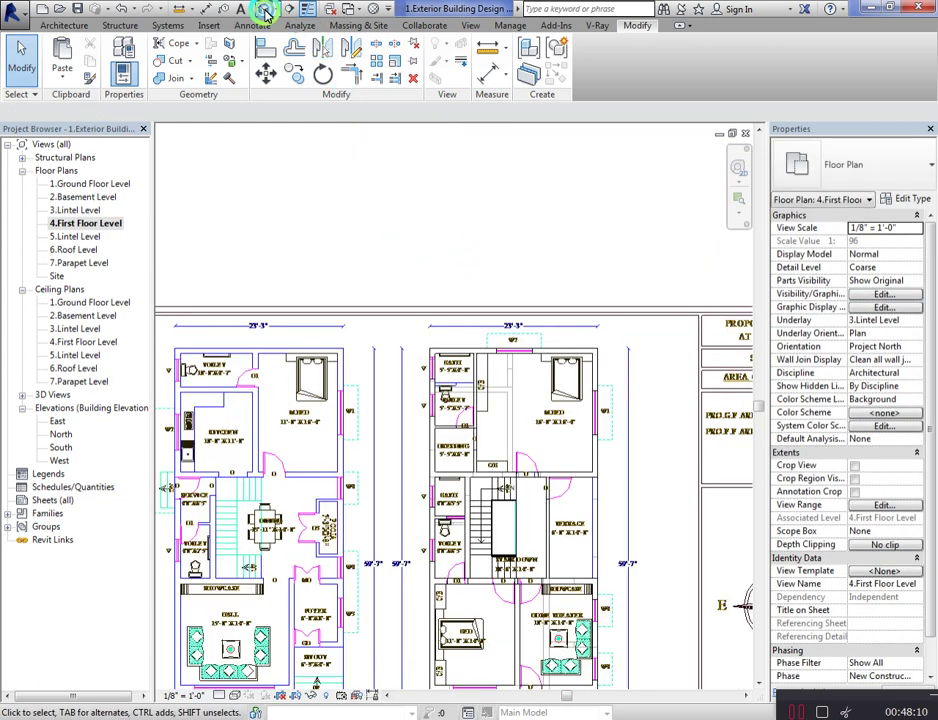
click(264, 10)
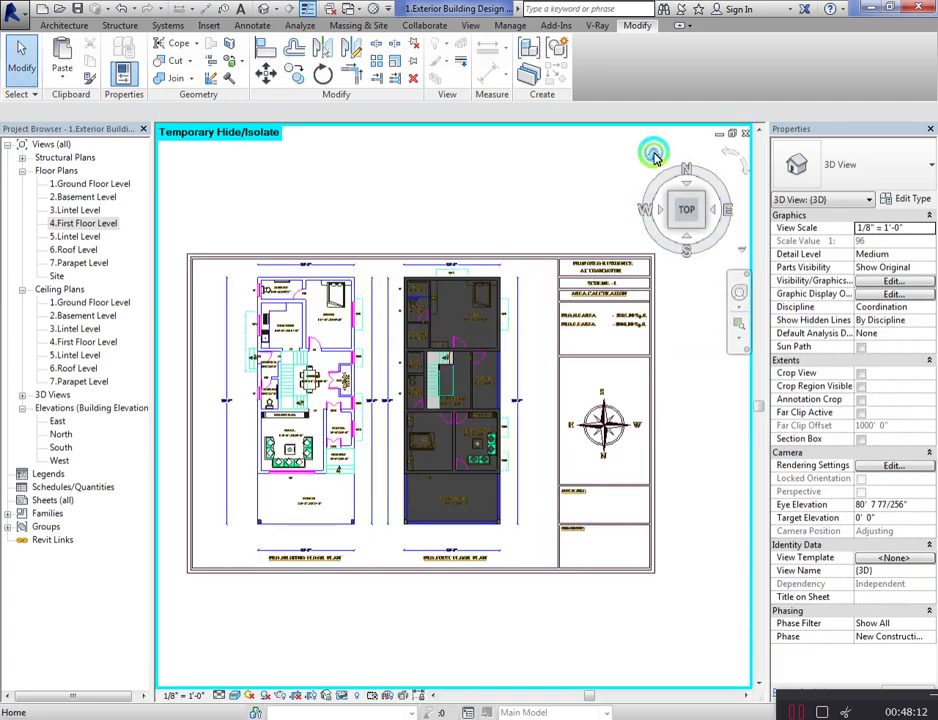
click(654, 155)
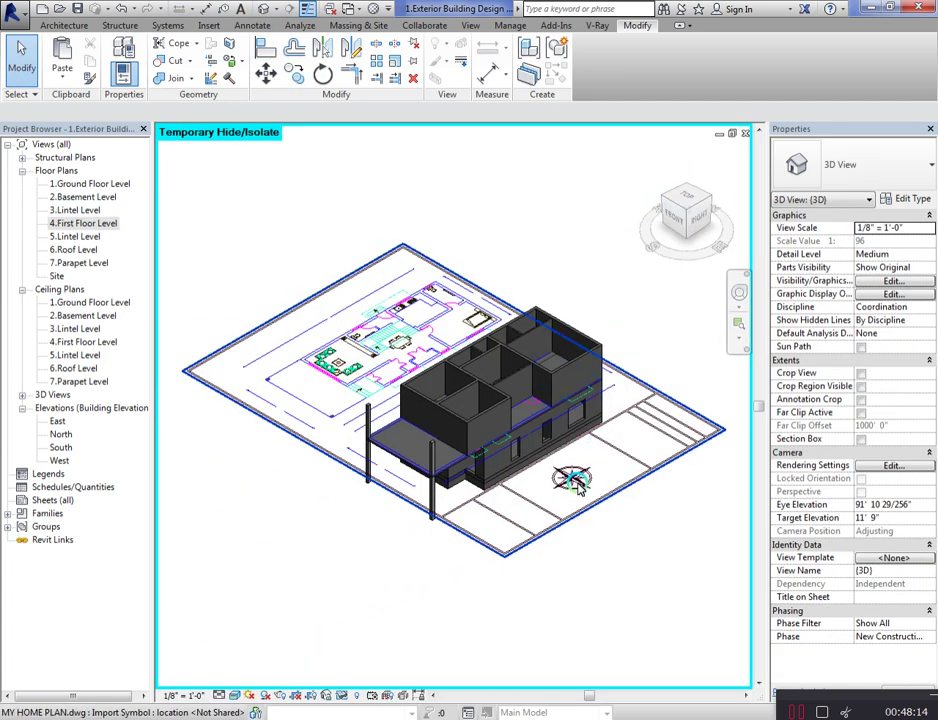
click(572, 480)
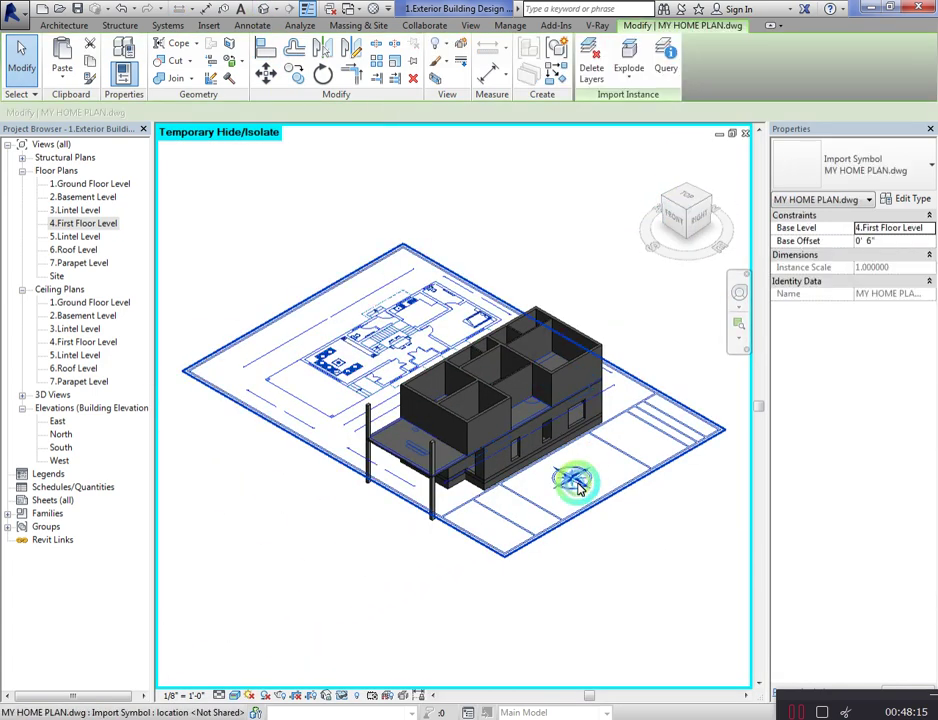
click(338, 699)
click(335, 653)
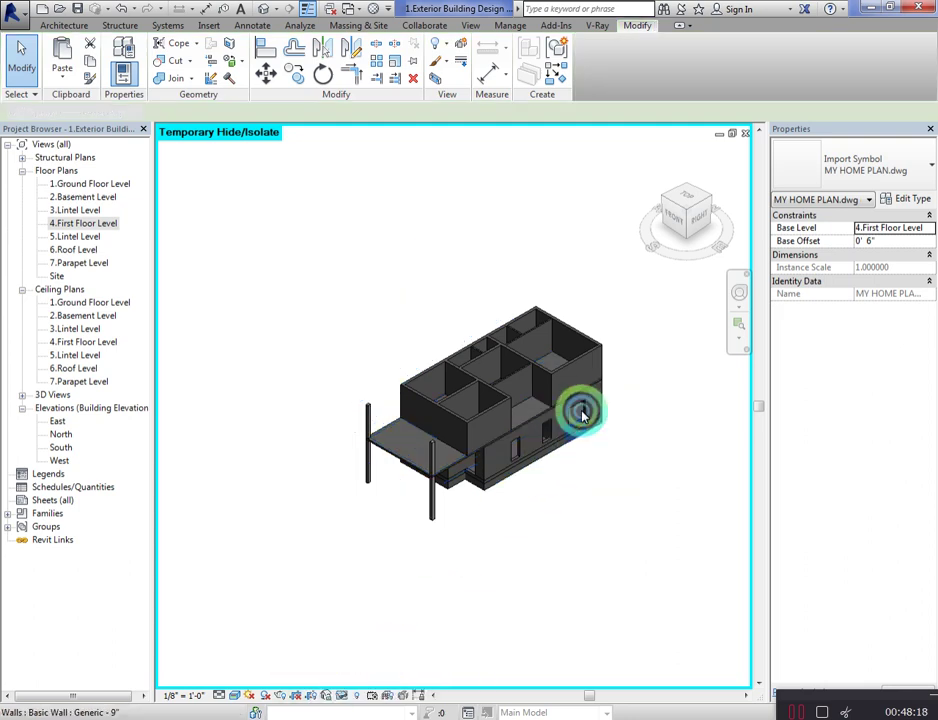
mouse_move(678, 222)
mouse_down()
mouse_move(170, 214)
mouse_move(218, 213)
mouse_up()
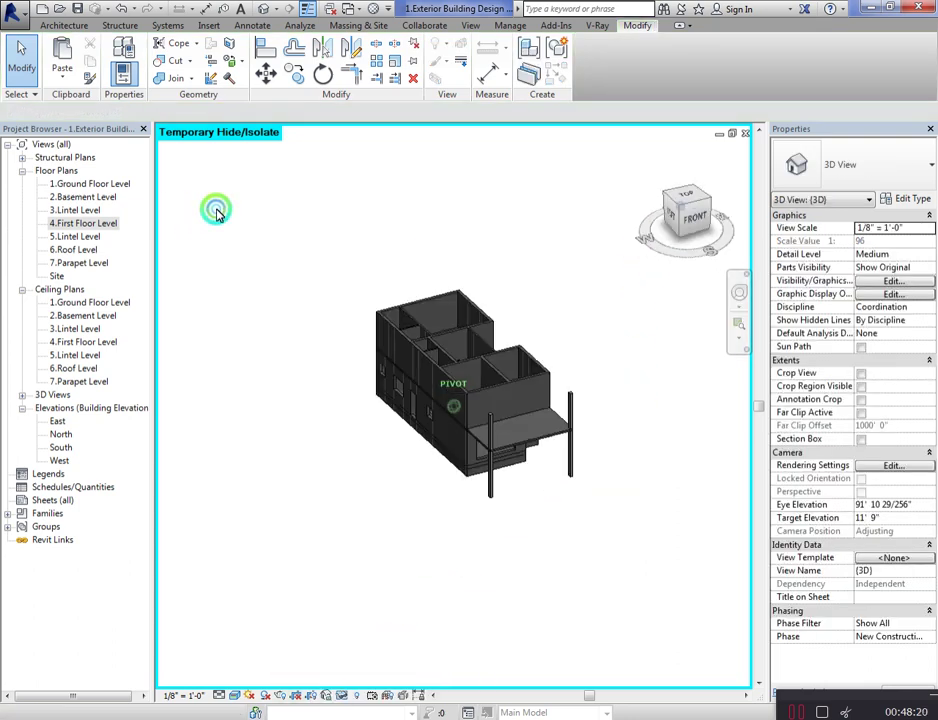
scroll(597, 293, up, 1)
scroll(412, 320, up, 8)
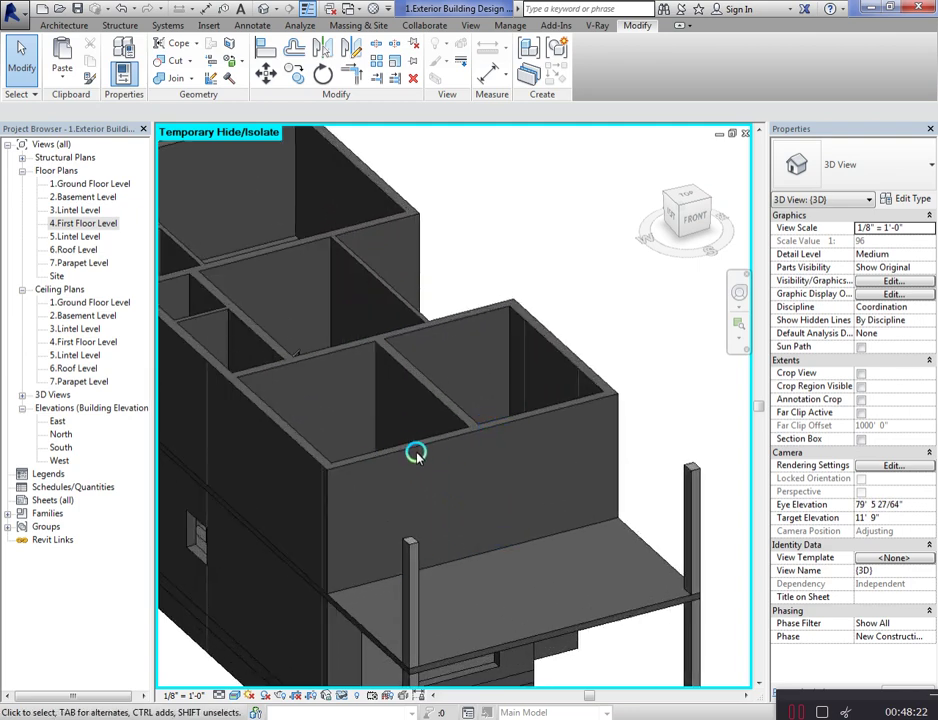
Step: Try a top offset of 7' 6" on the first-floor bedroom's front wall segment at window W1
click(360, 450)
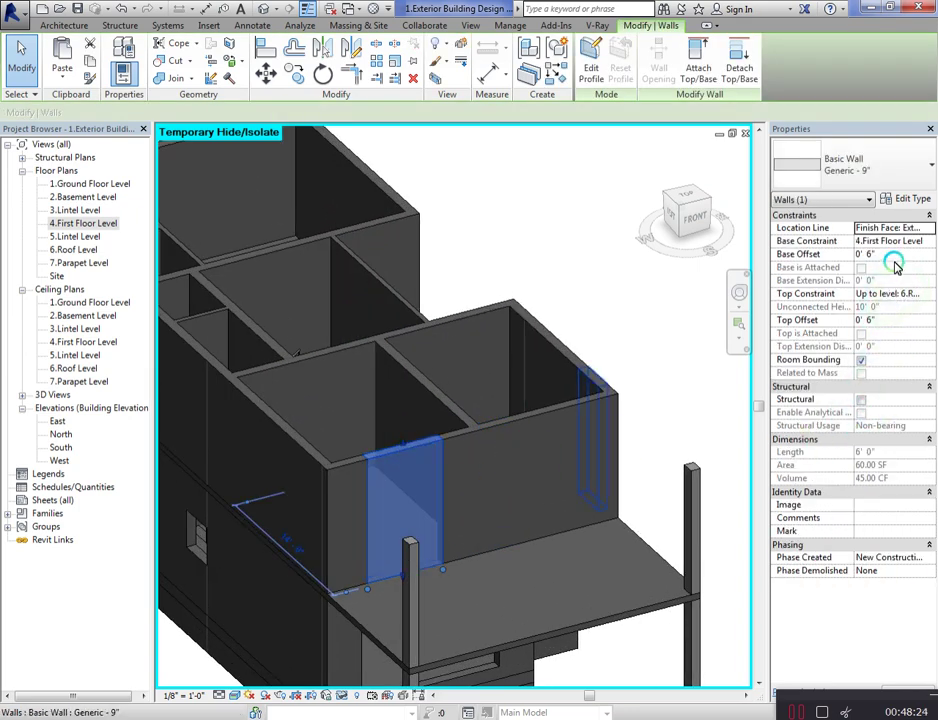
click(898, 320)
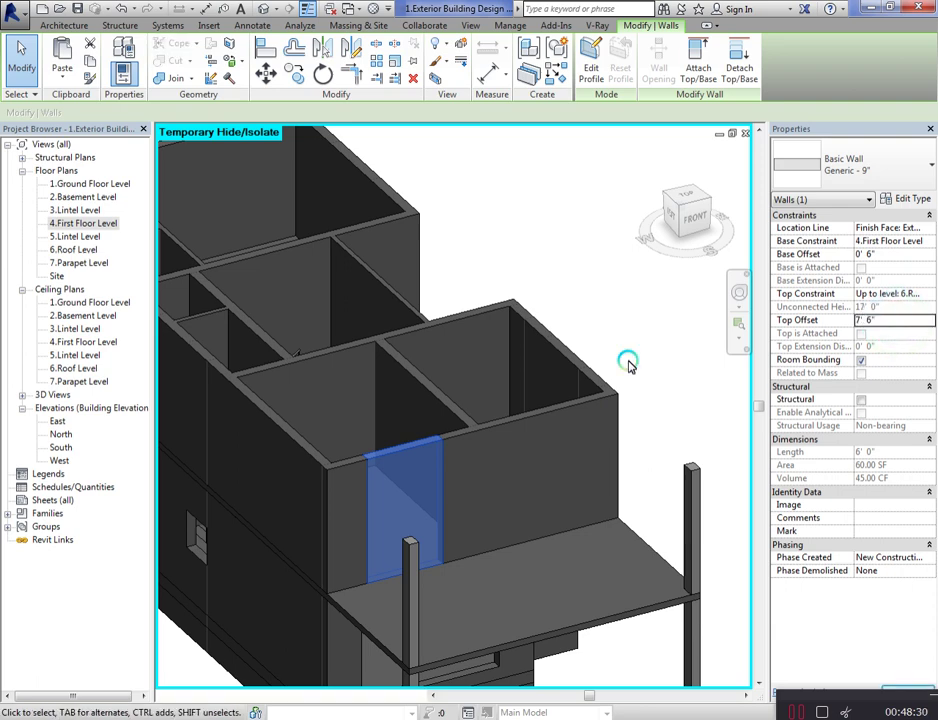
click(687, 354)
key(ctrl+z)
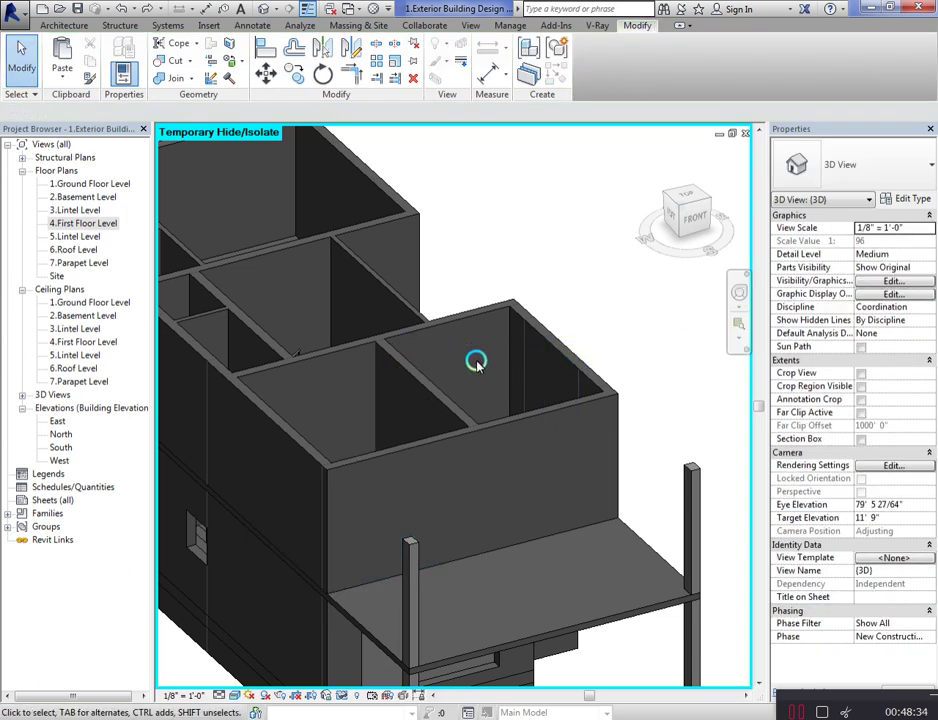
Step: Set the base offset of the first-floor bedroom's front wall segment at window W1 to 7' 6"
click(400, 445)
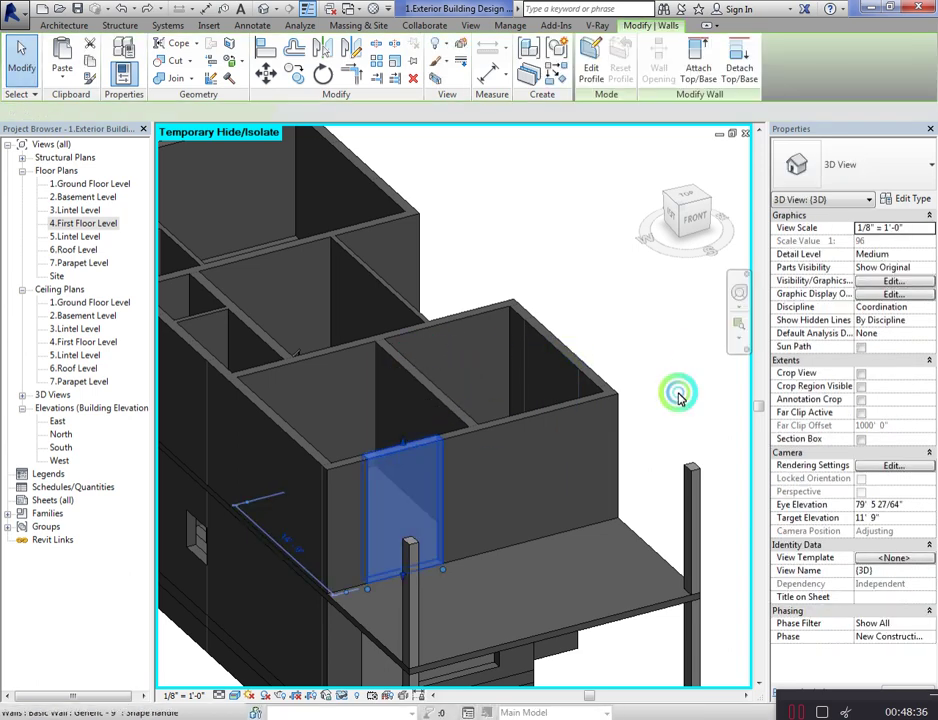
click(893, 258)
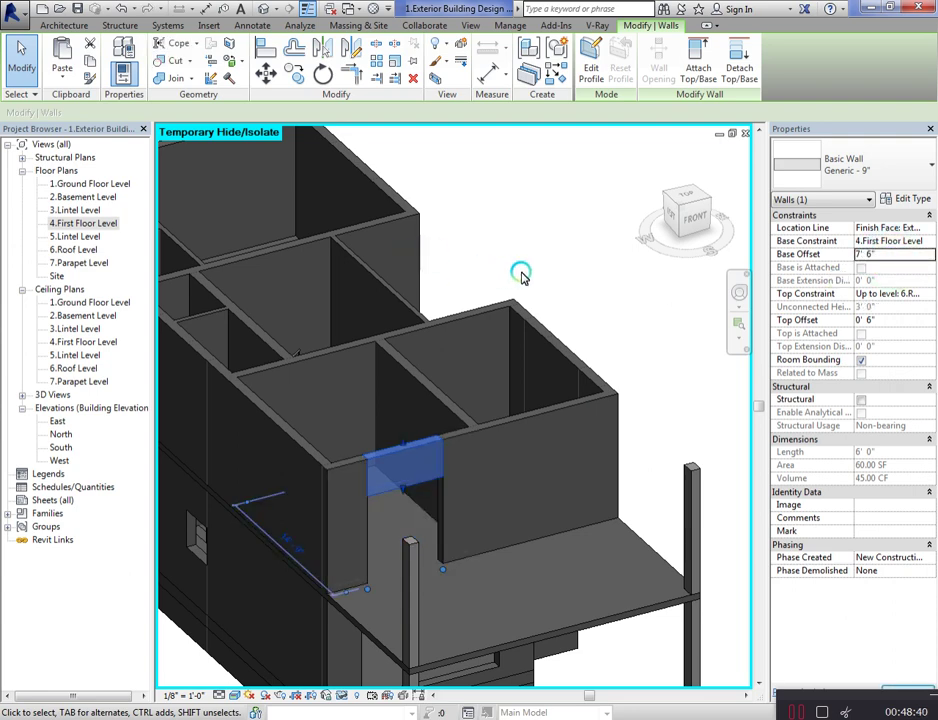
click(548, 318)
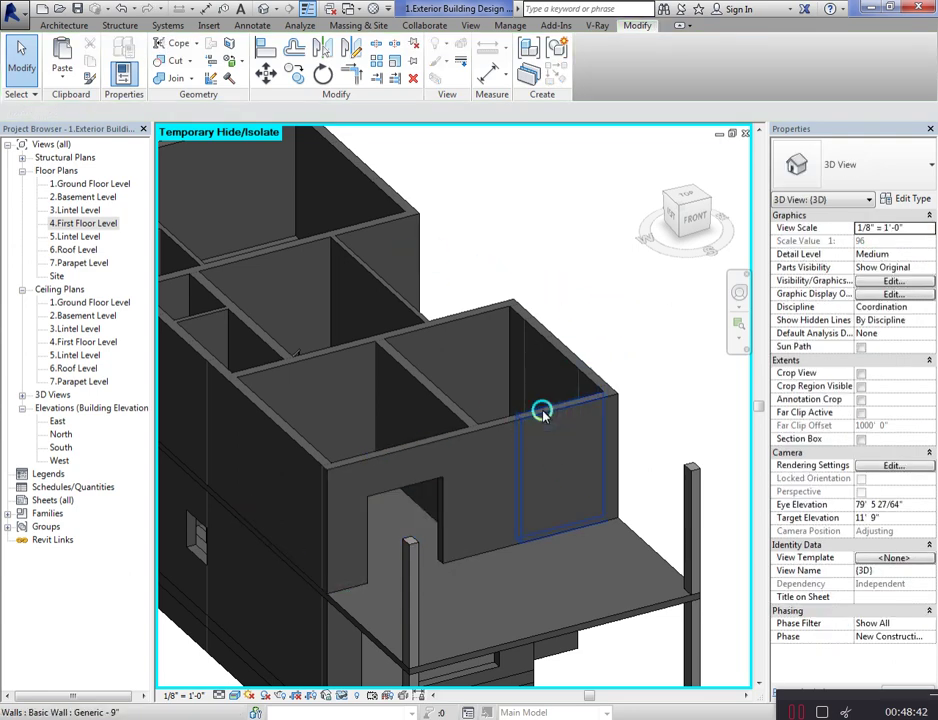
Step: Set the base offset to 7' 6" for the 3' front wall segment and the 3' 4 1/2" back wall segment of the room beside the front bedroom
click(512, 420)
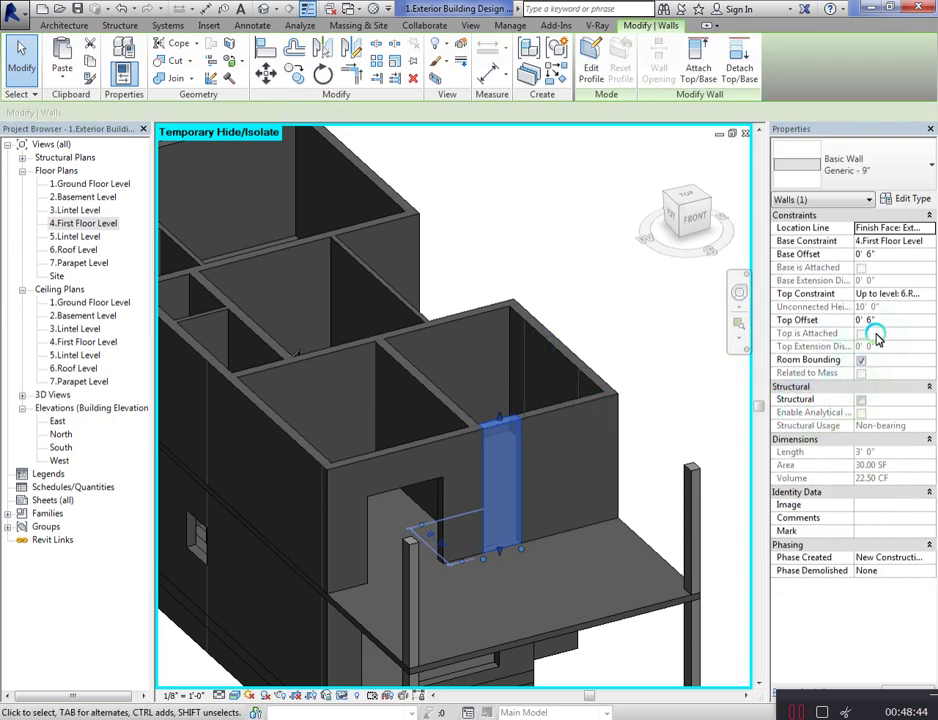
click(893, 320)
click(893, 256)
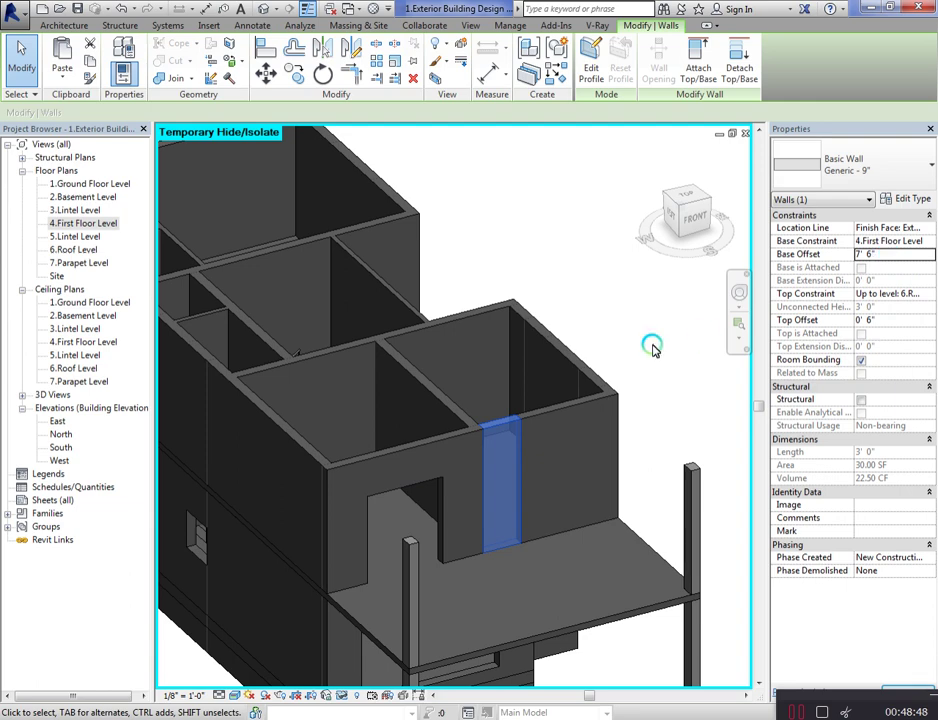
drag(688, 213, 588, 218)
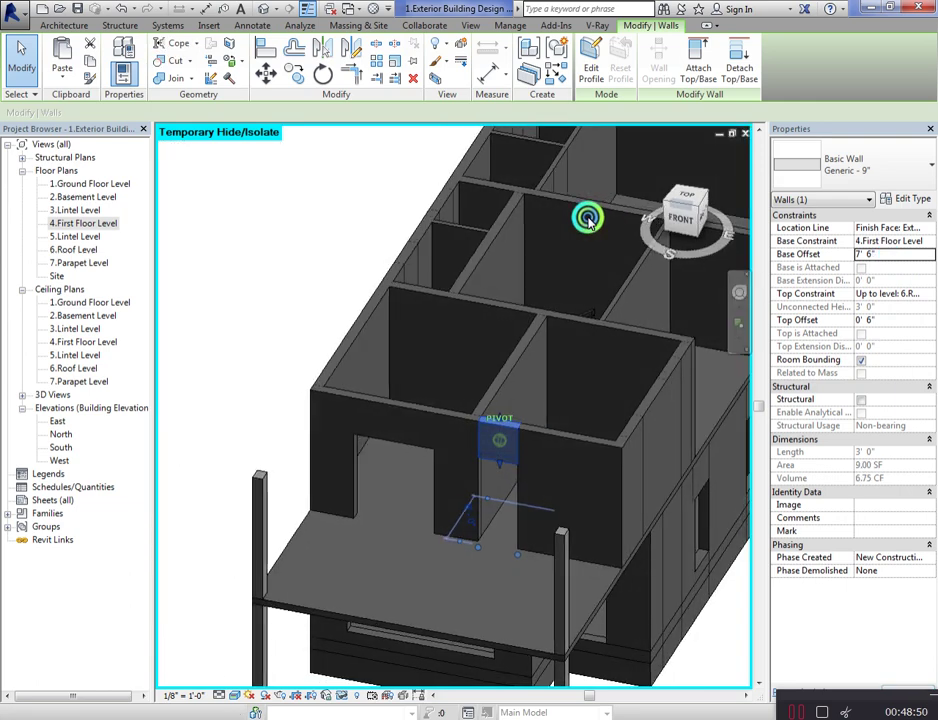
click(573, 314)
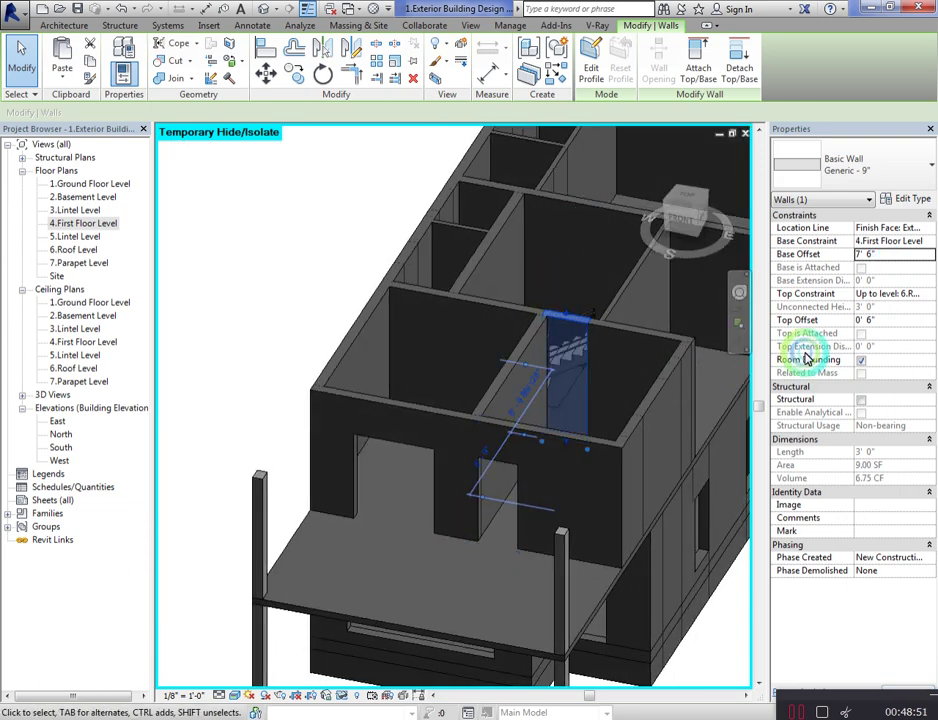
click(900, 257)
text(7)
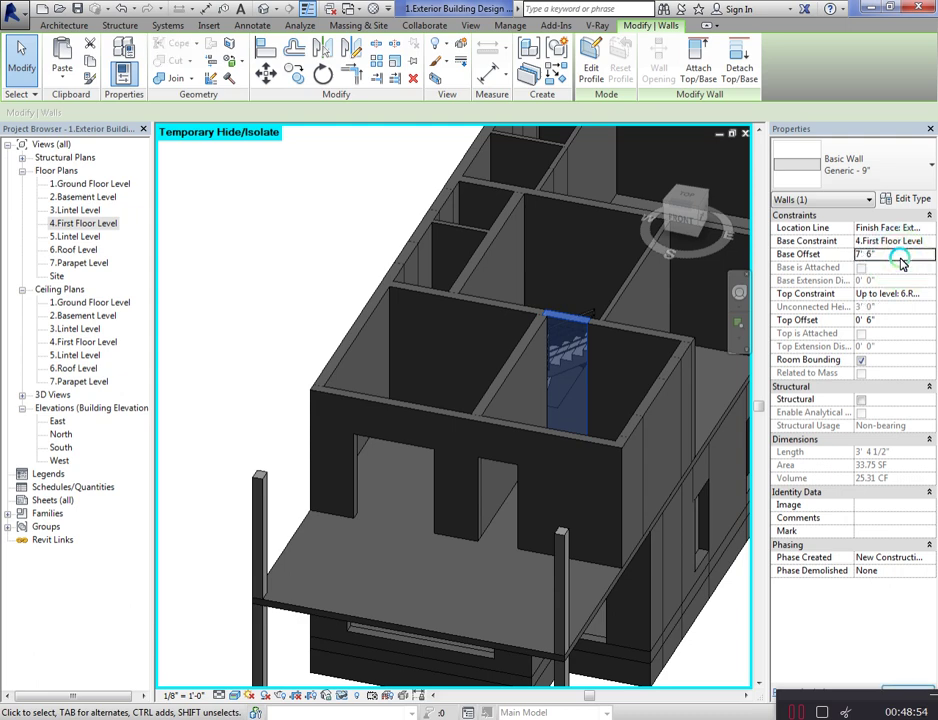
Step: Set the base offset of both 3' segments in the right-hand outer wall of that same front room to 7' 6"
shift+middle_drag(540, 308, 160, 415)
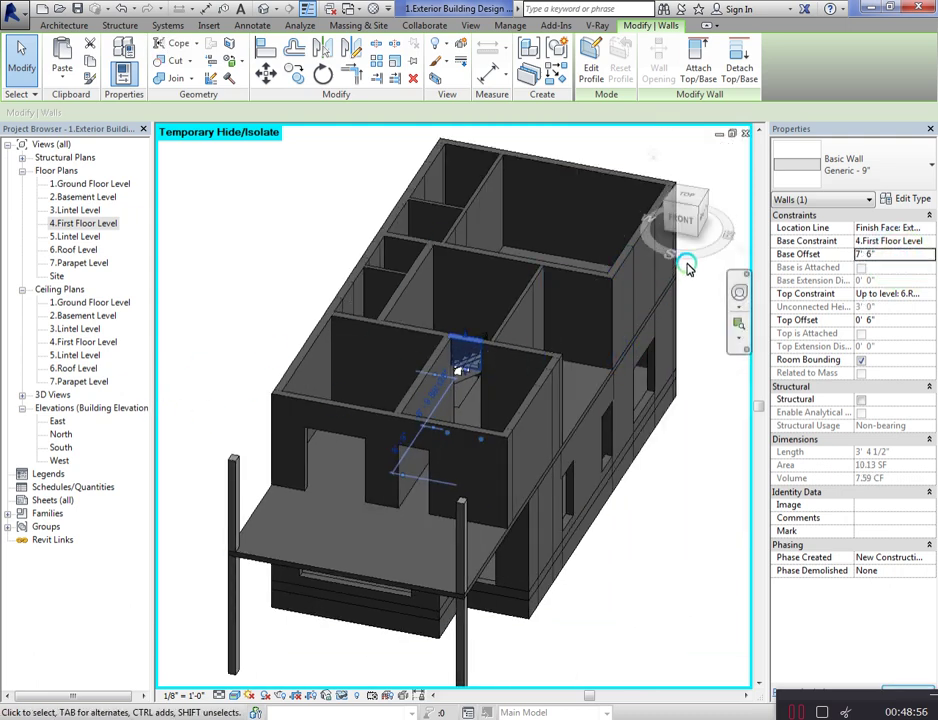
mouse_move(708, 223)
mouse_down()
mouse_move(748, 207)
mouse_move(166, 211)
mouse_up()
shift+middle_drag(166, 212, 567, 319)
click(567, 318)
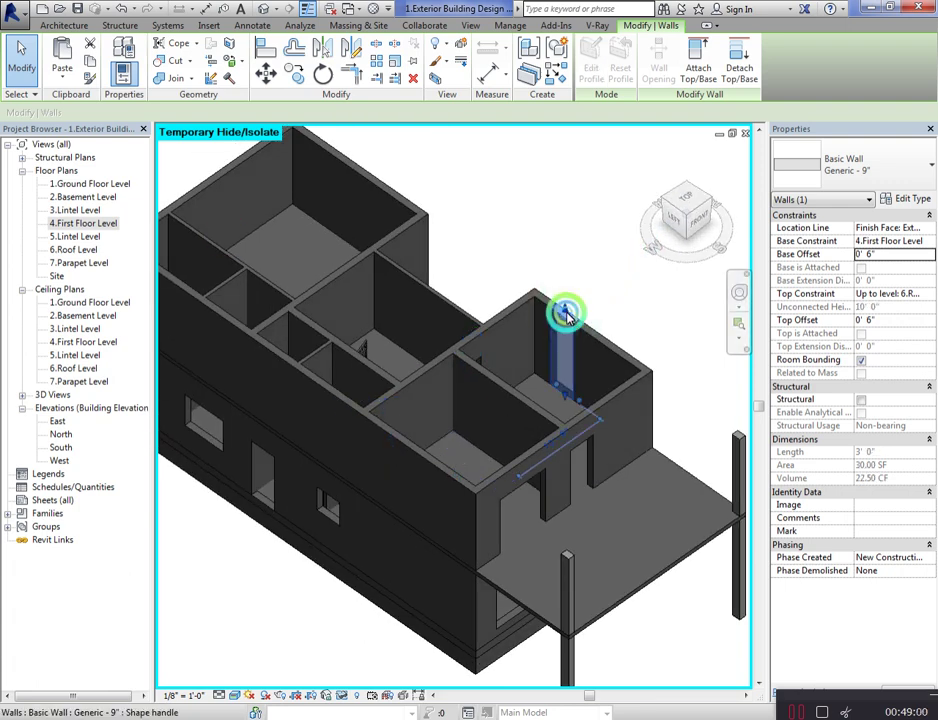
double_click(903, 258)
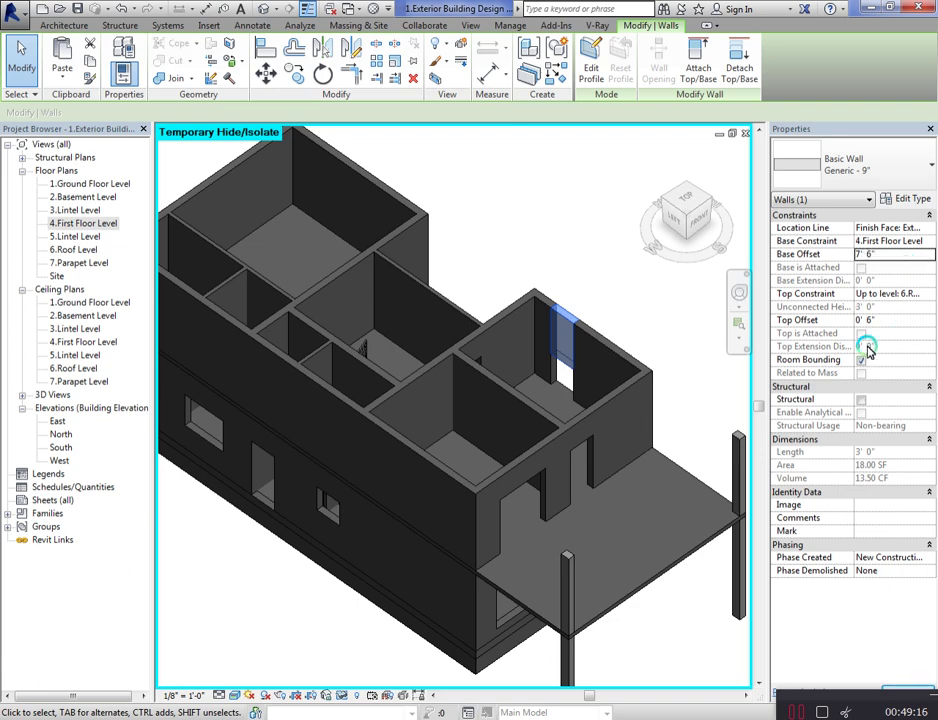
click(868, 341)
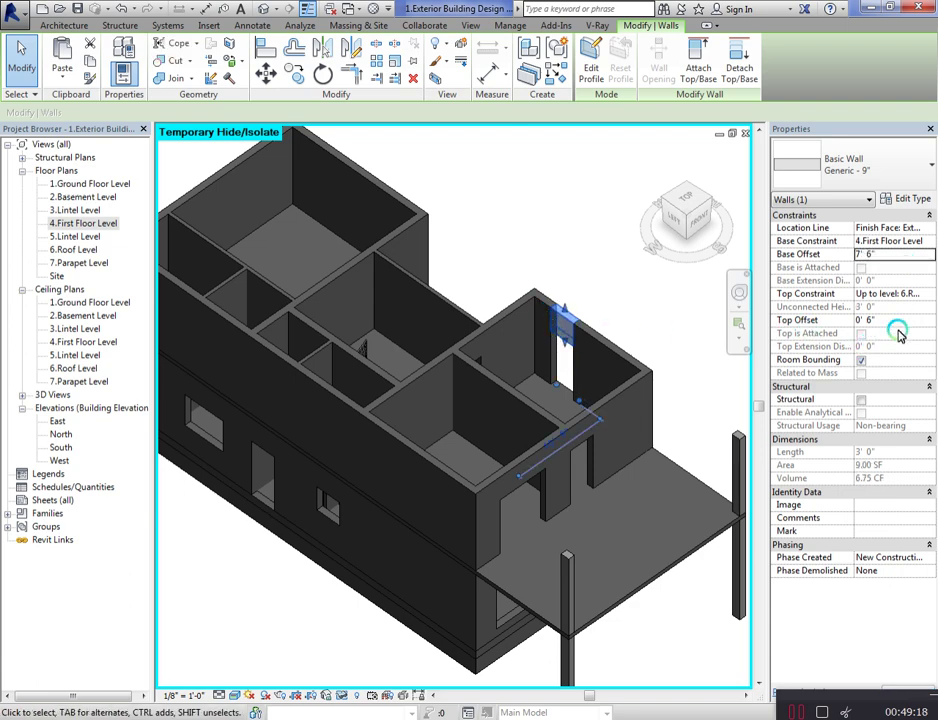
click(627, 357)
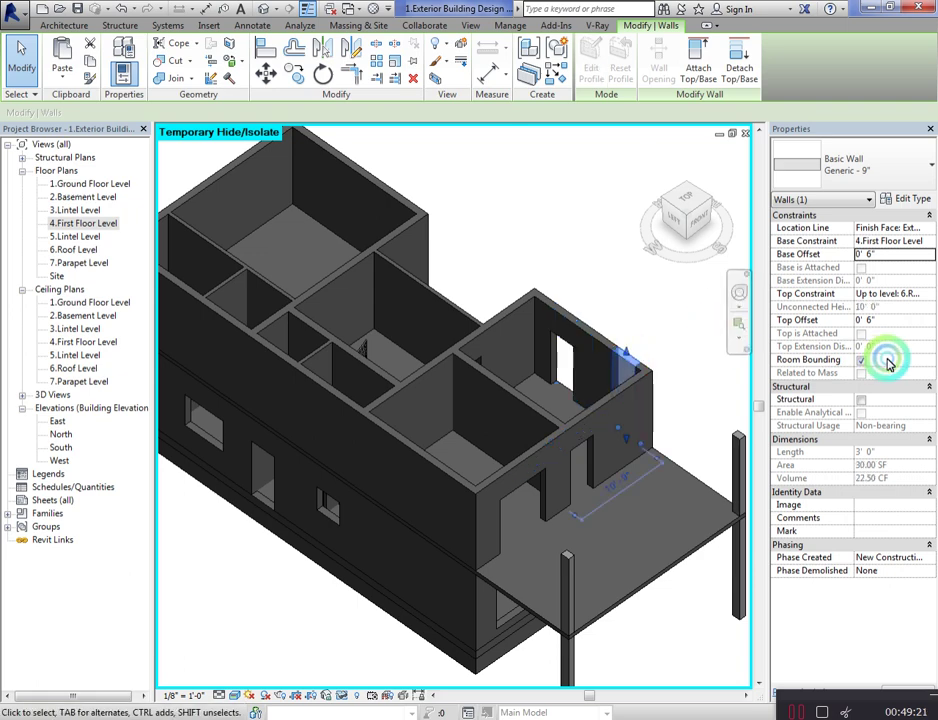
click(894, 257)
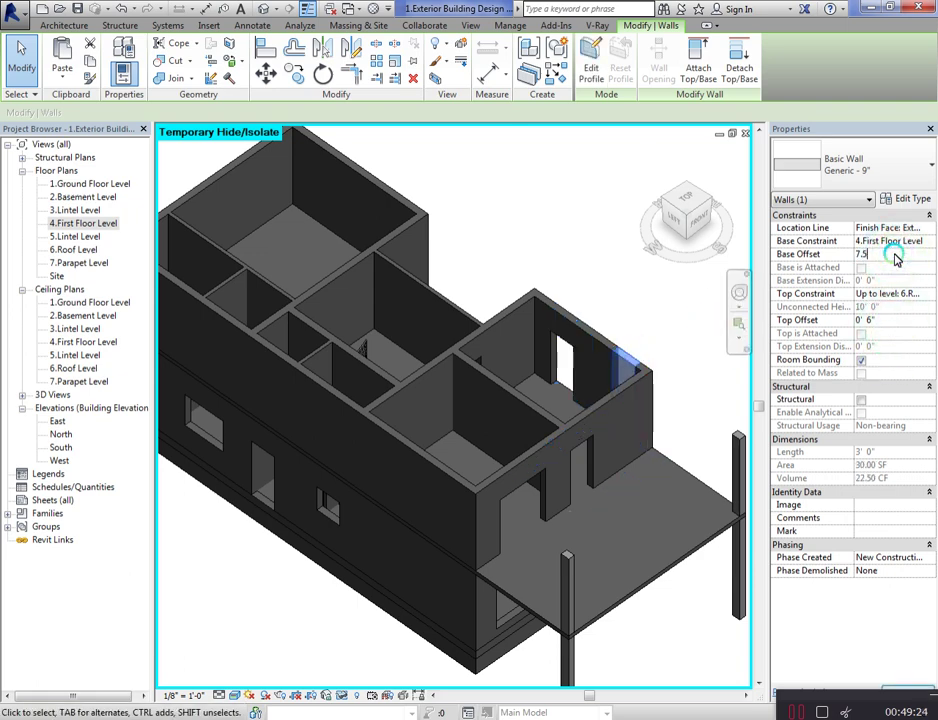
click(620, 232)
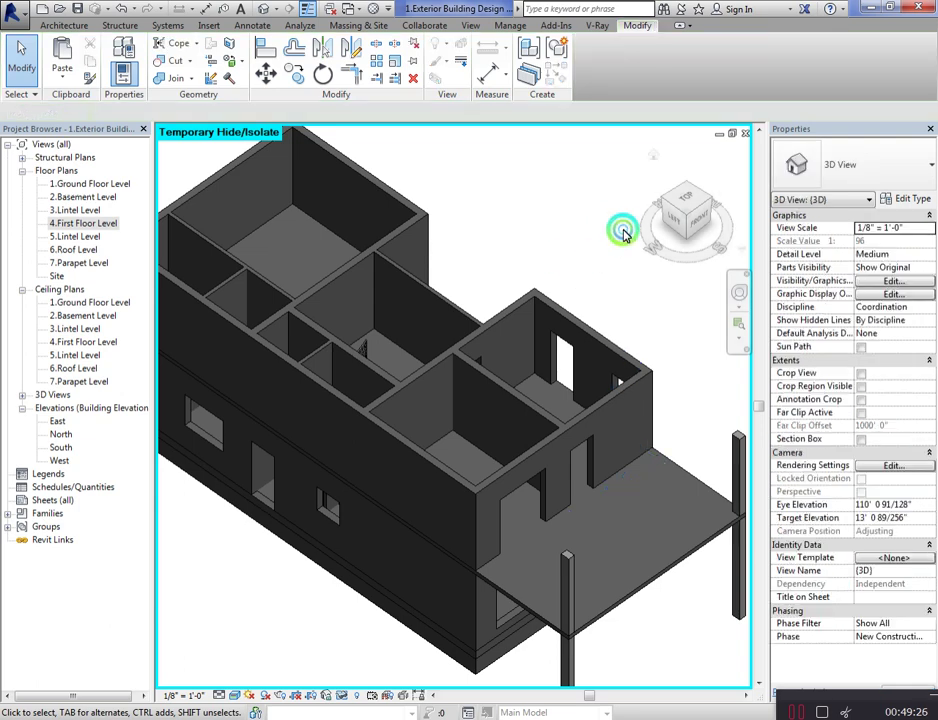
Step: Raise the bases of the two 3' segments in the first floor's left outer wall, beside the small middle rooms, to a 7' 6" offset
scroll(555, 357, down, 1)
scroll(421, 387, up, 3)
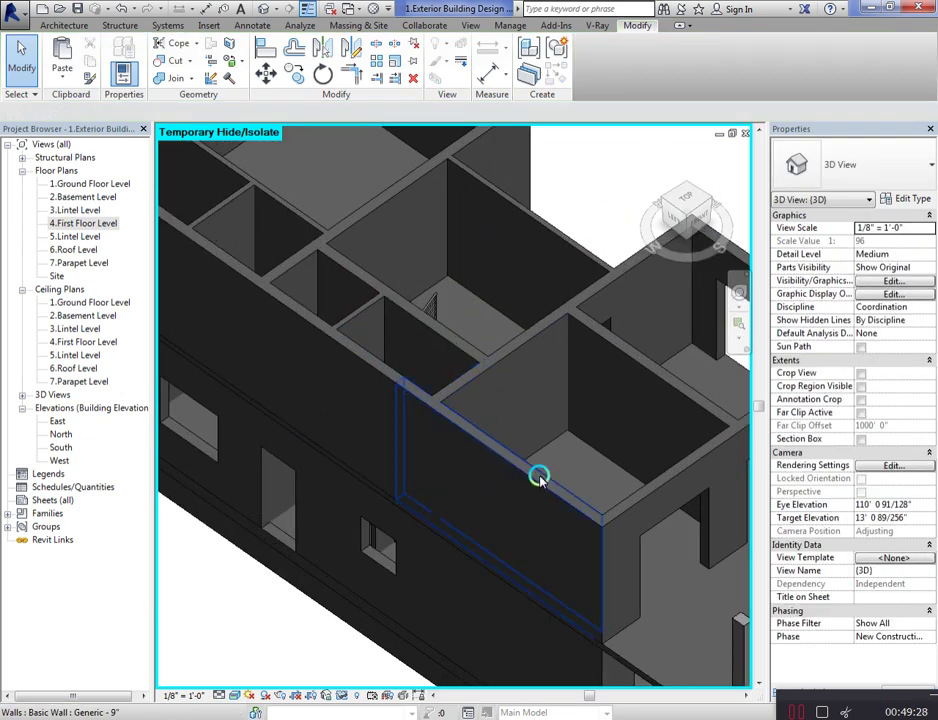
scroll(538, 477, down, 4)
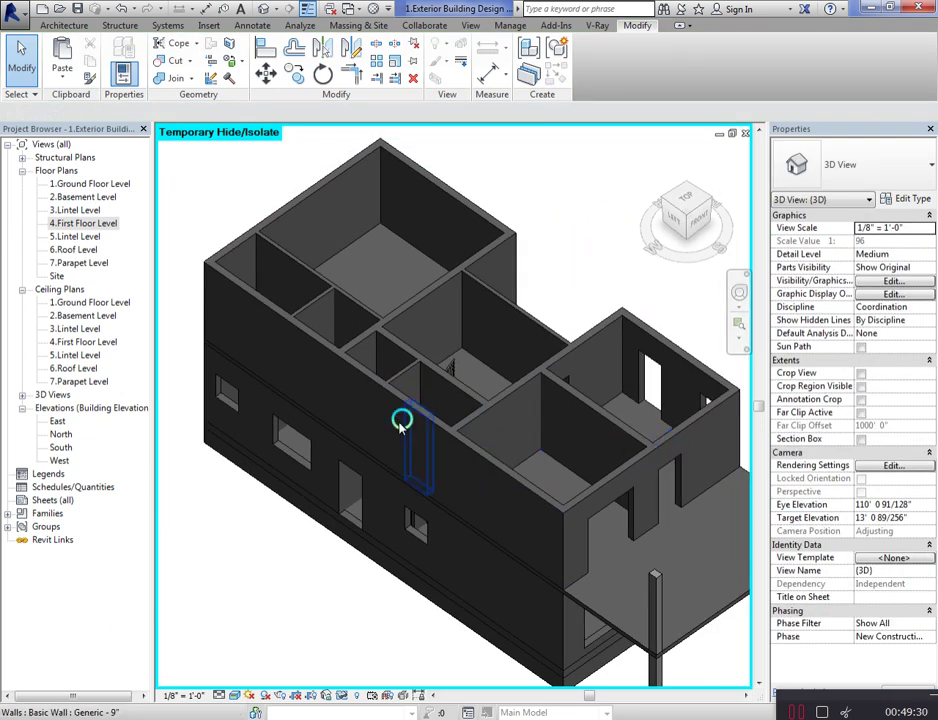
click(414, 401)
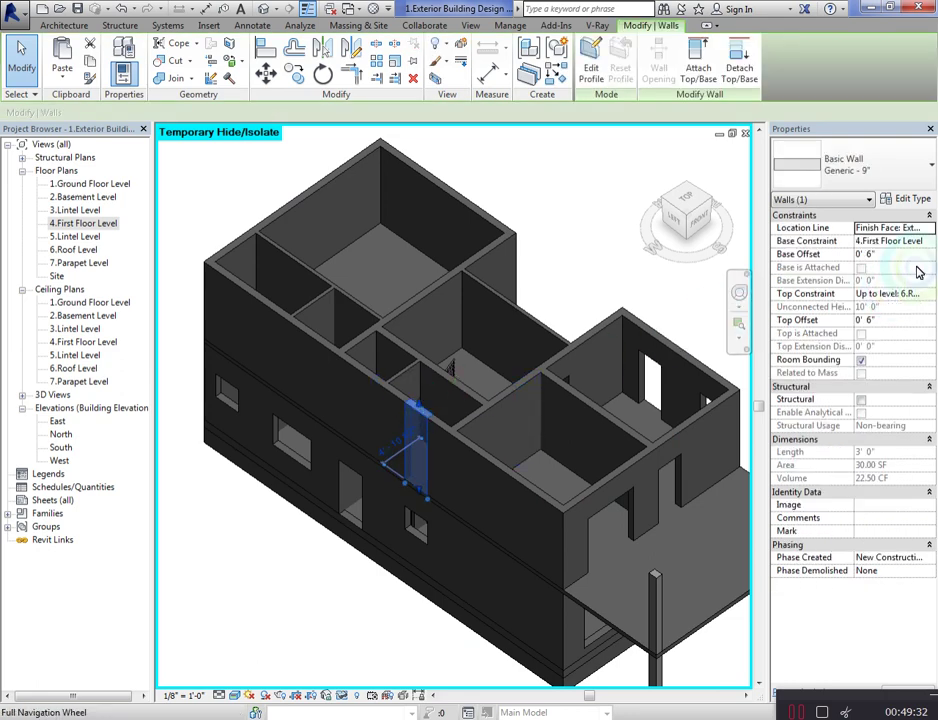
click(903, 256)
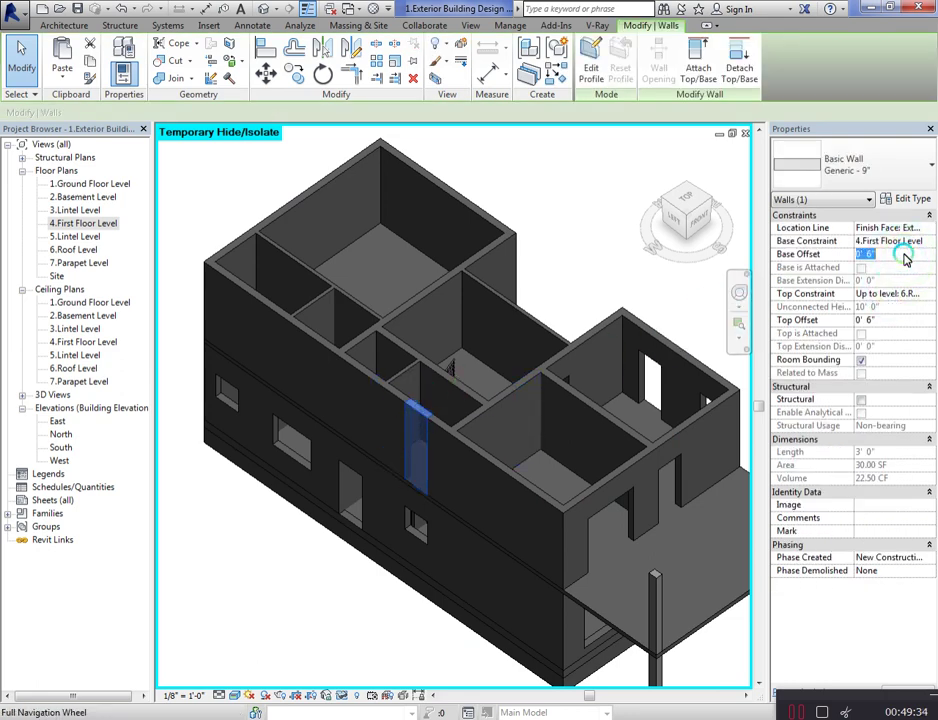
text(7.5)
key(Return)
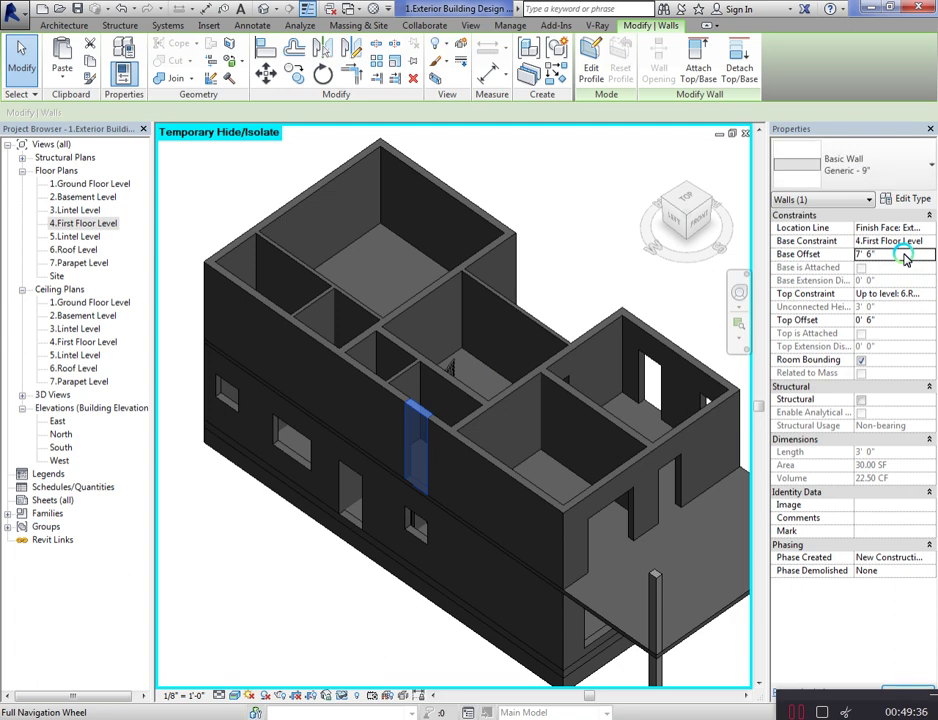
click(363, 367)
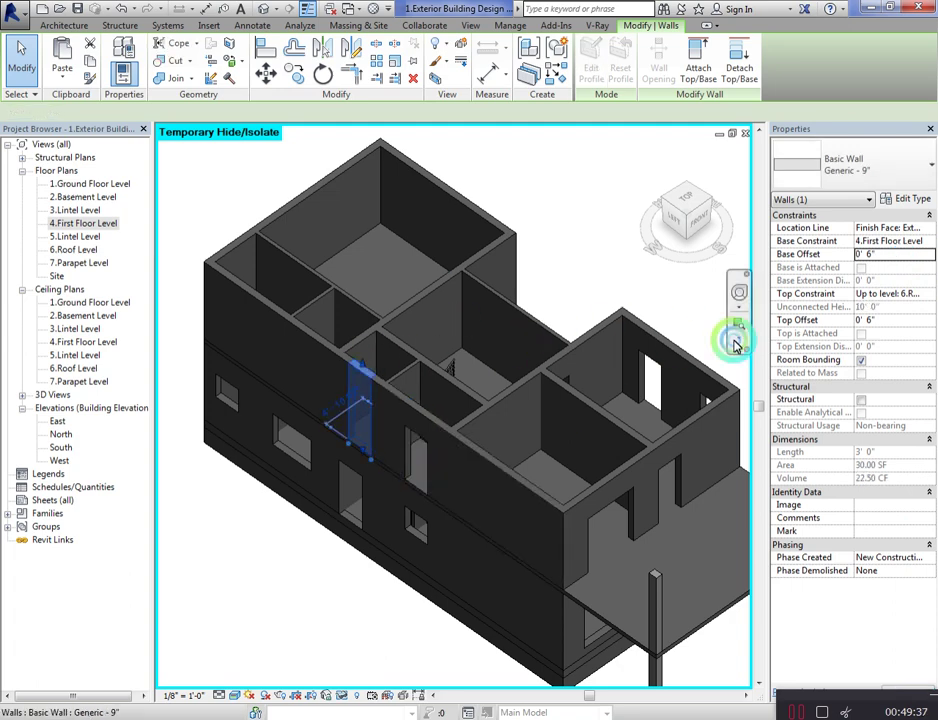
click(890, 260)
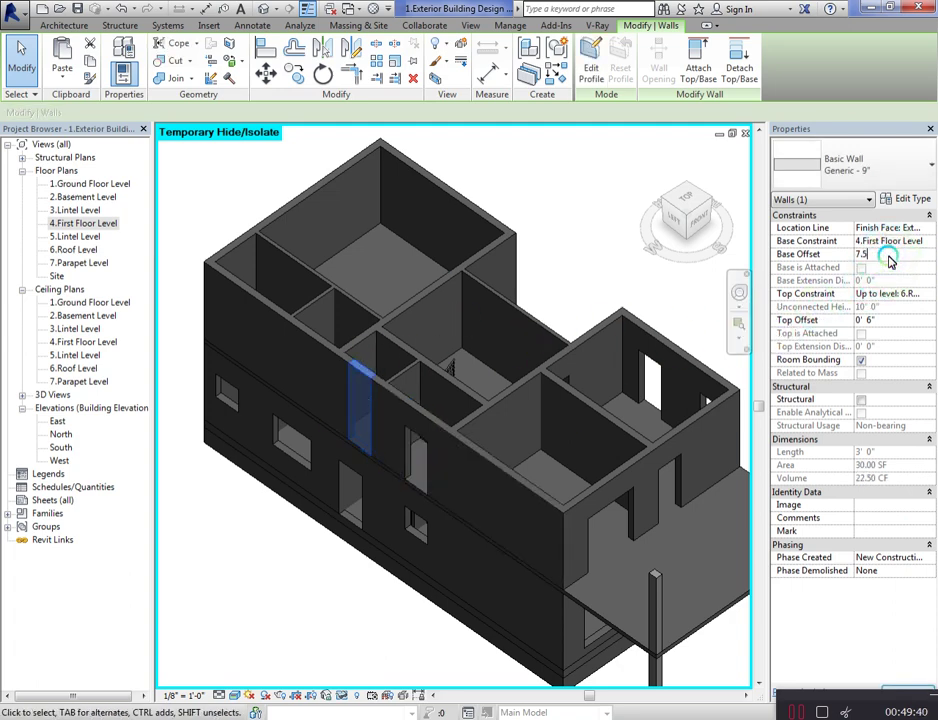
key(Return)
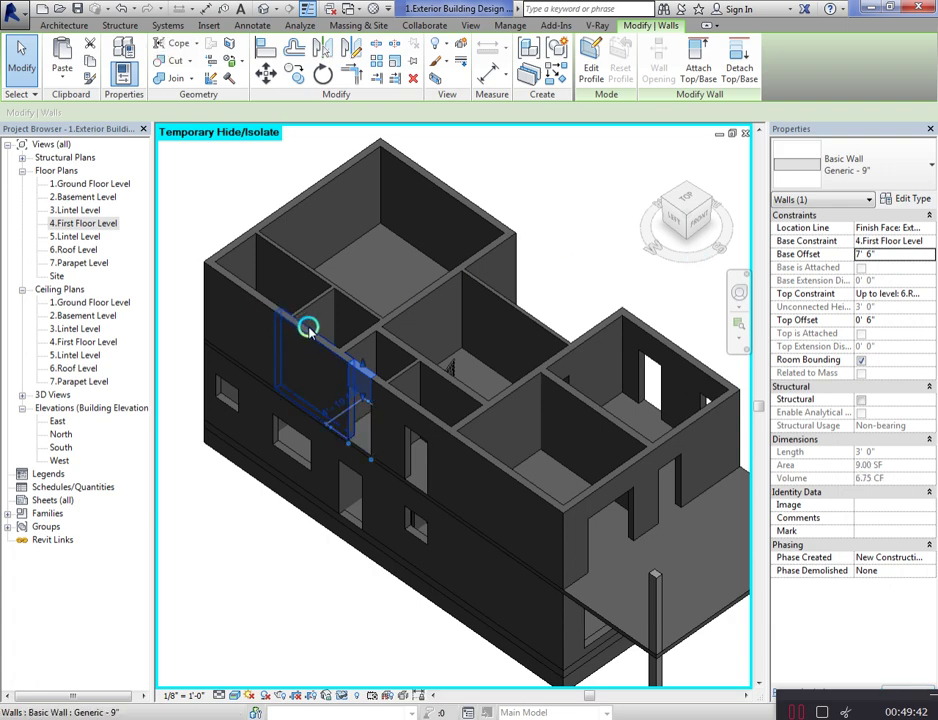
Step: Set a 7' 6" base offset on the 3' door segment of the 4.5" partition between the rear master bedroom and its bath area
click(341, 299)
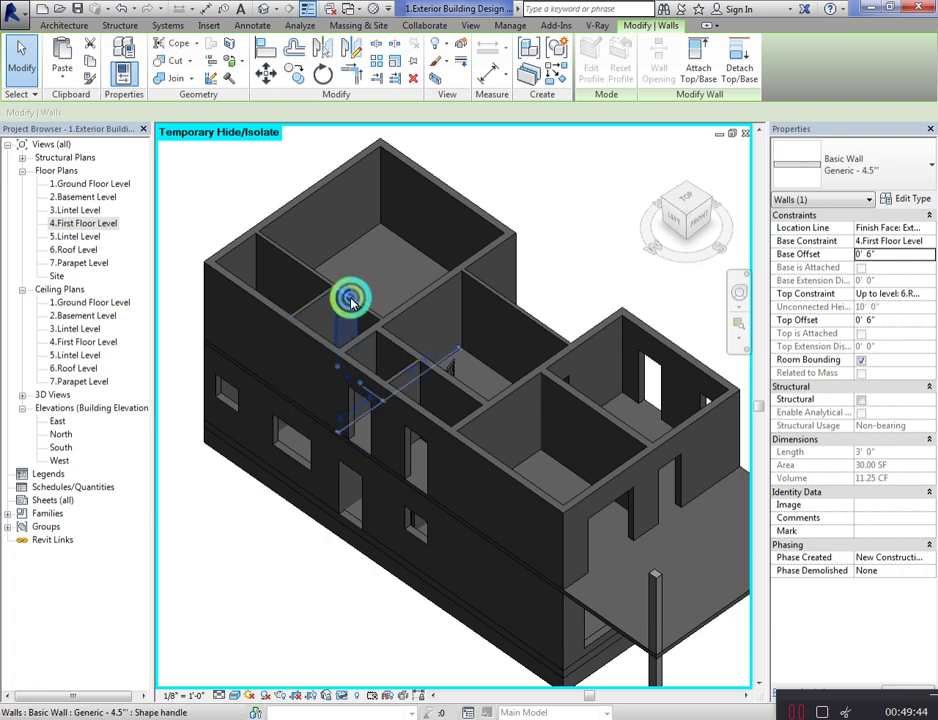
click(896, 257)
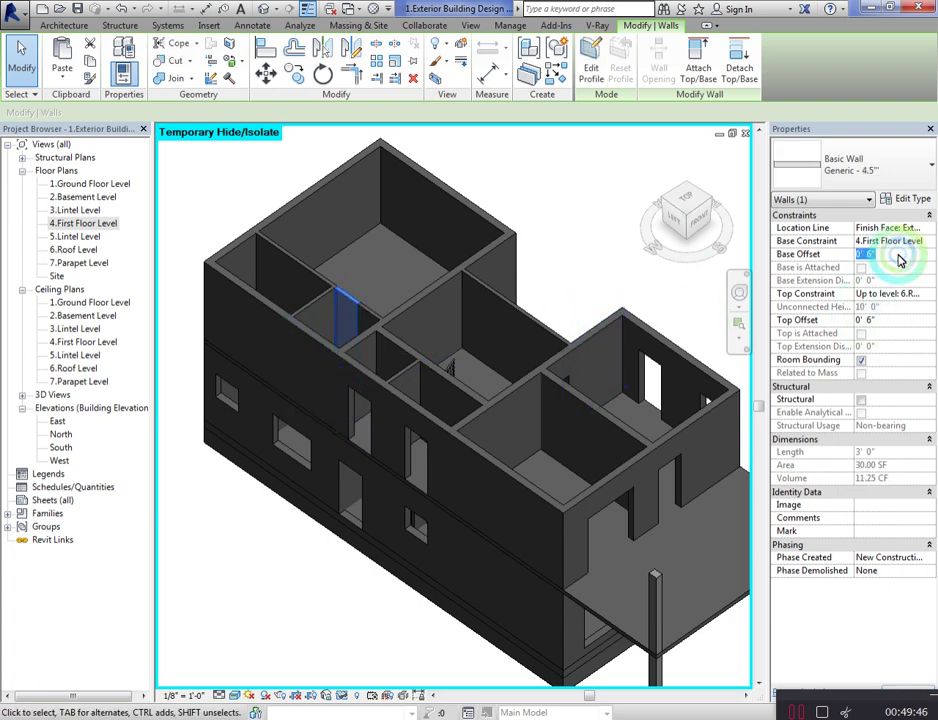
text(7.5)
key(Return)
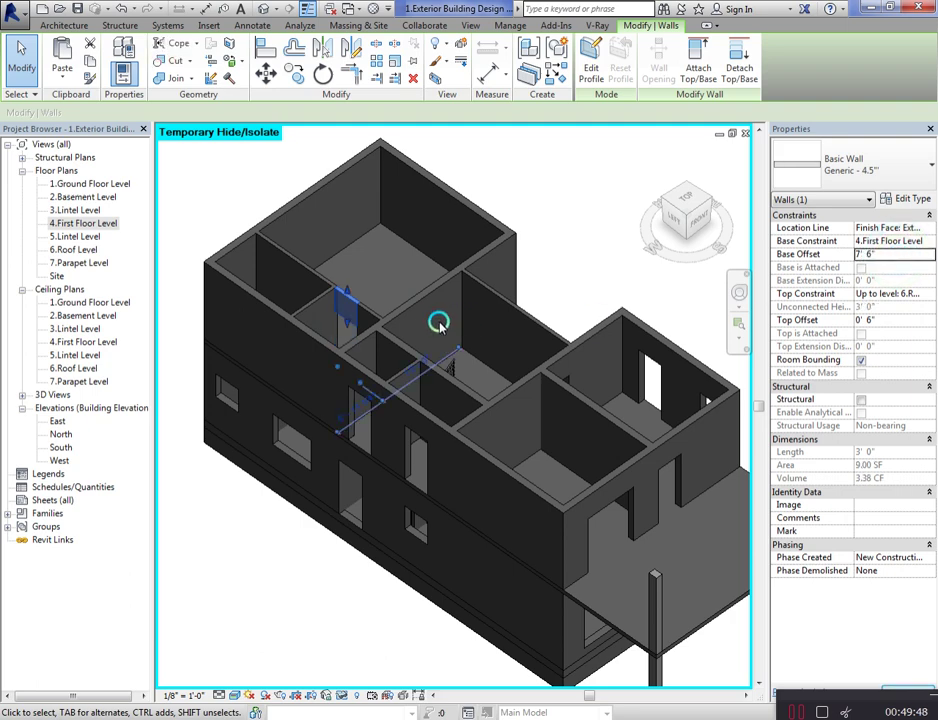
Step: Set the base offset to 7' 6" for the bath area's 2' 8 1/4" cross-partition segment and its 2' 2" outer ventilator segment
click(318, 297)
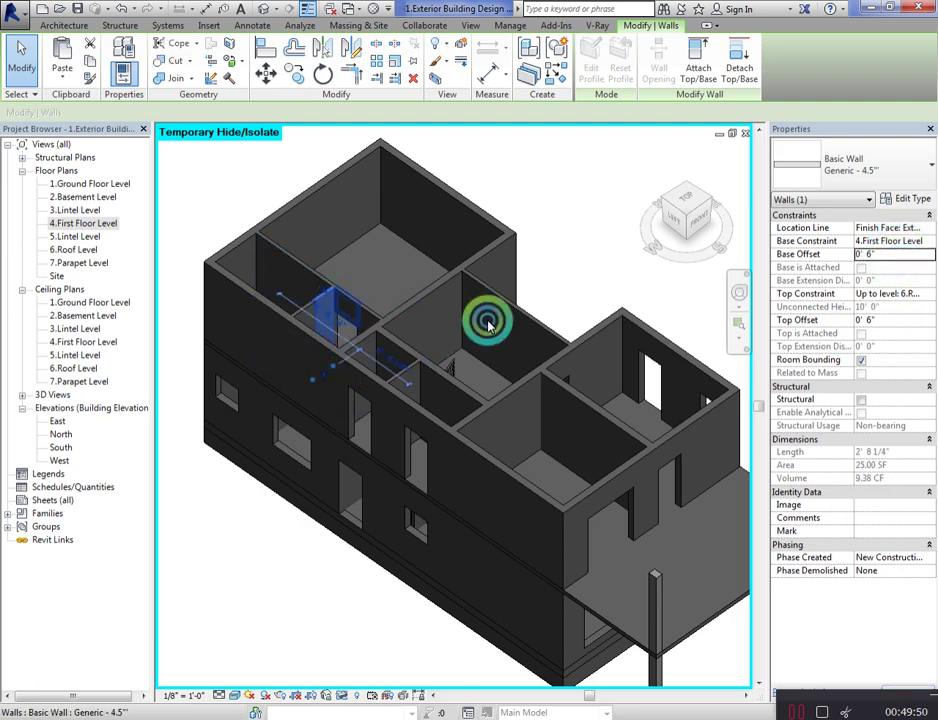
click(900, 257)
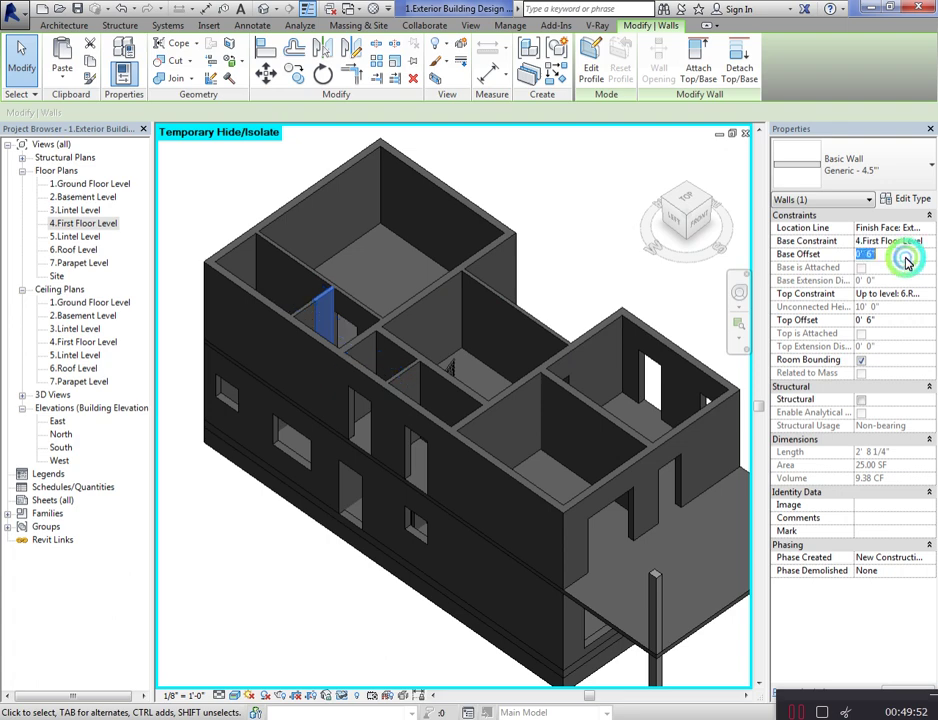
text(7' 6")
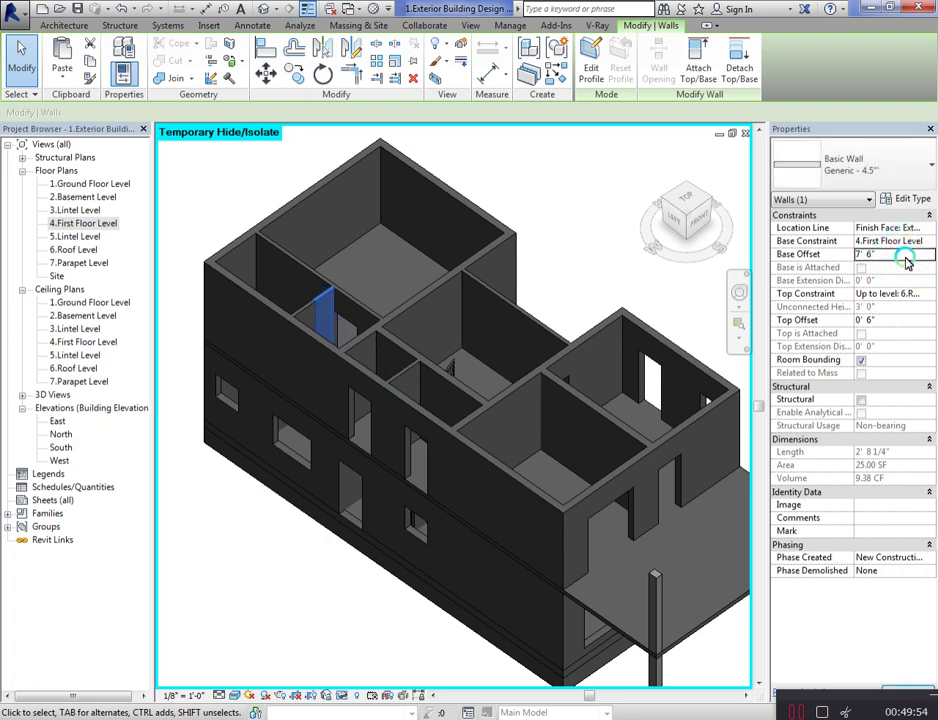
click(250, 295)
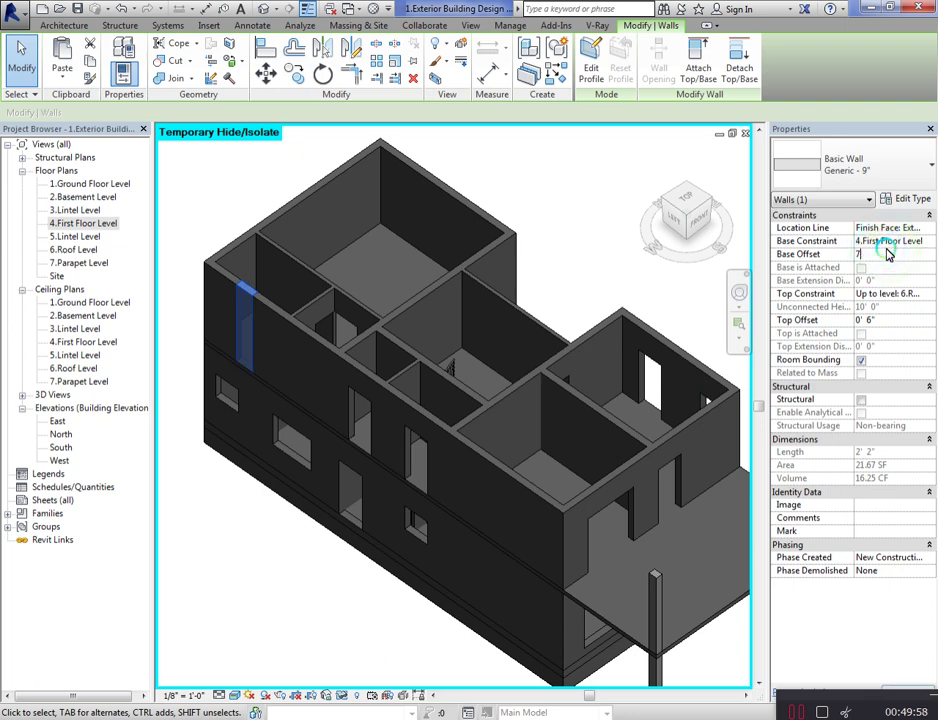
click(516, 174)
Step: Set the base offset to 7' 6" for the master bedroom's 5' rear wall segment and 6' right-hand wall segment
click(318, 195)
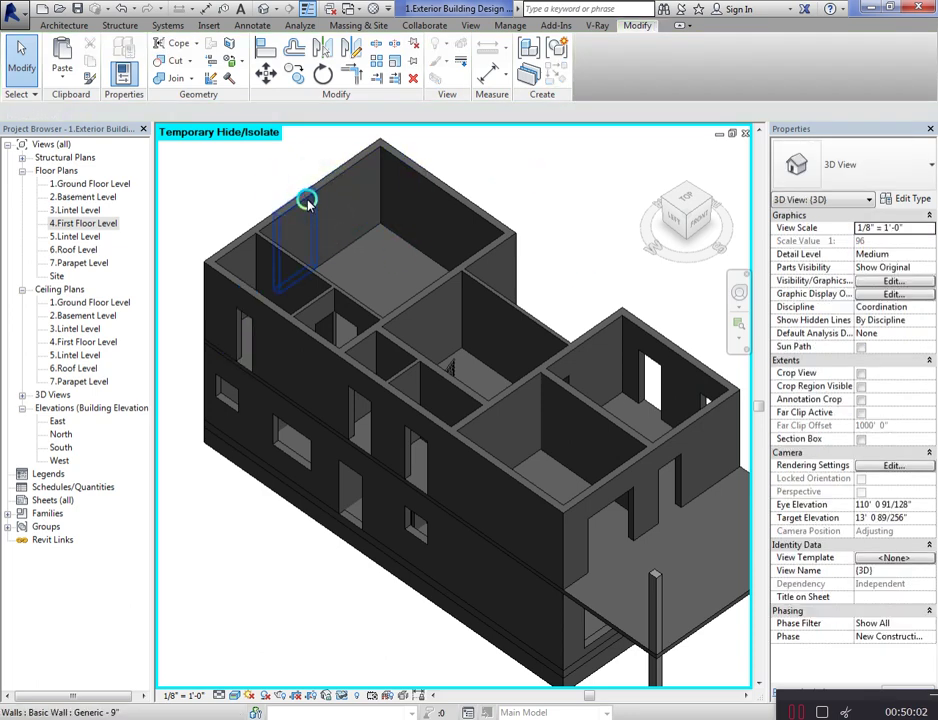
click(307, 200)
click(890, 255)
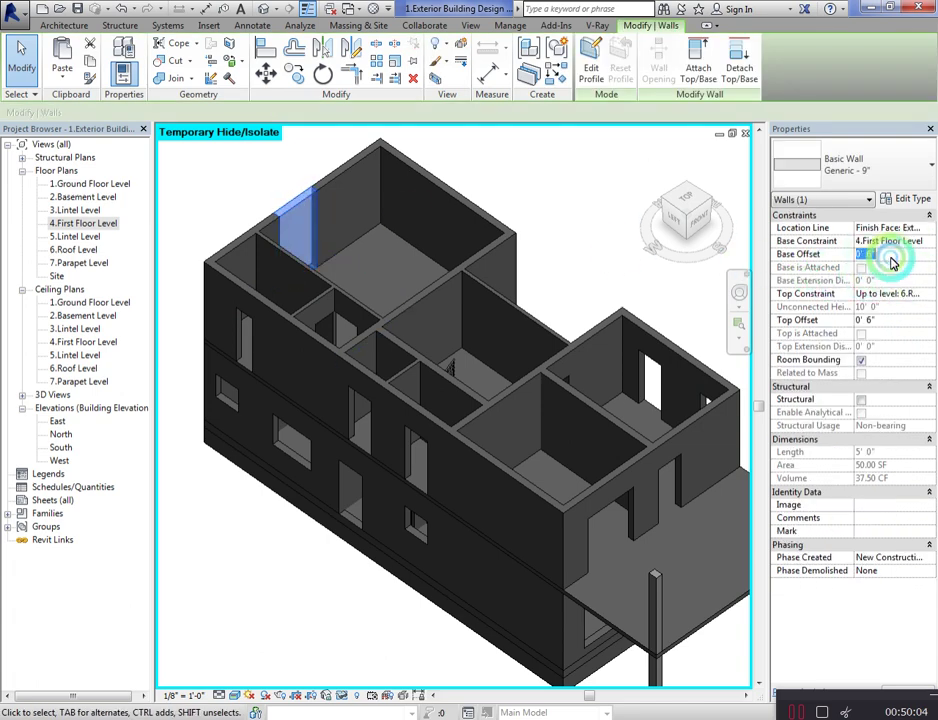
text(7)
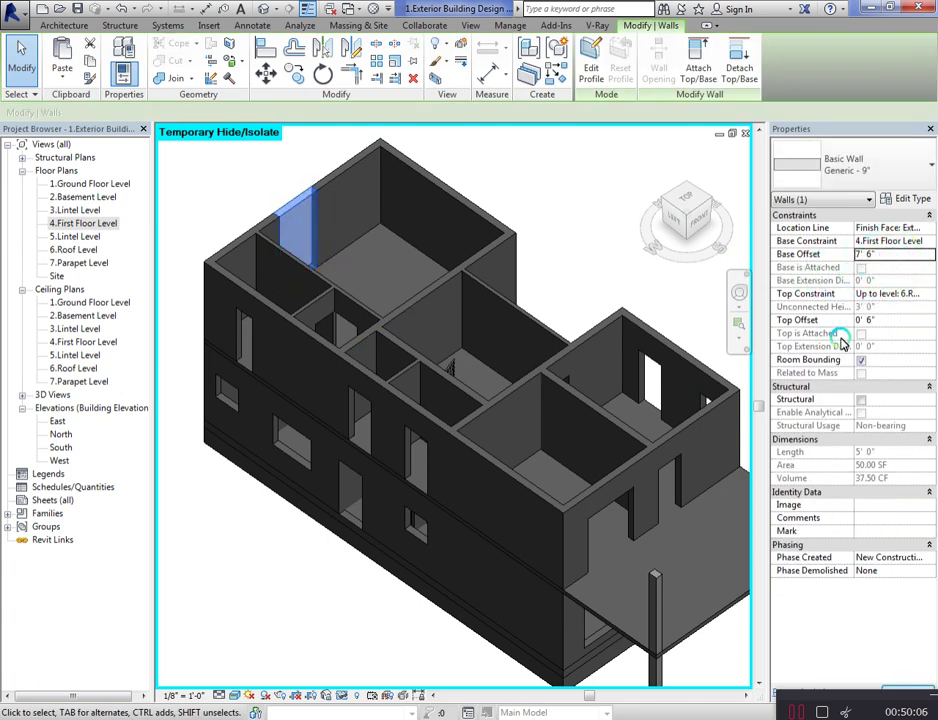
click(516, 192)
click(436, 190)
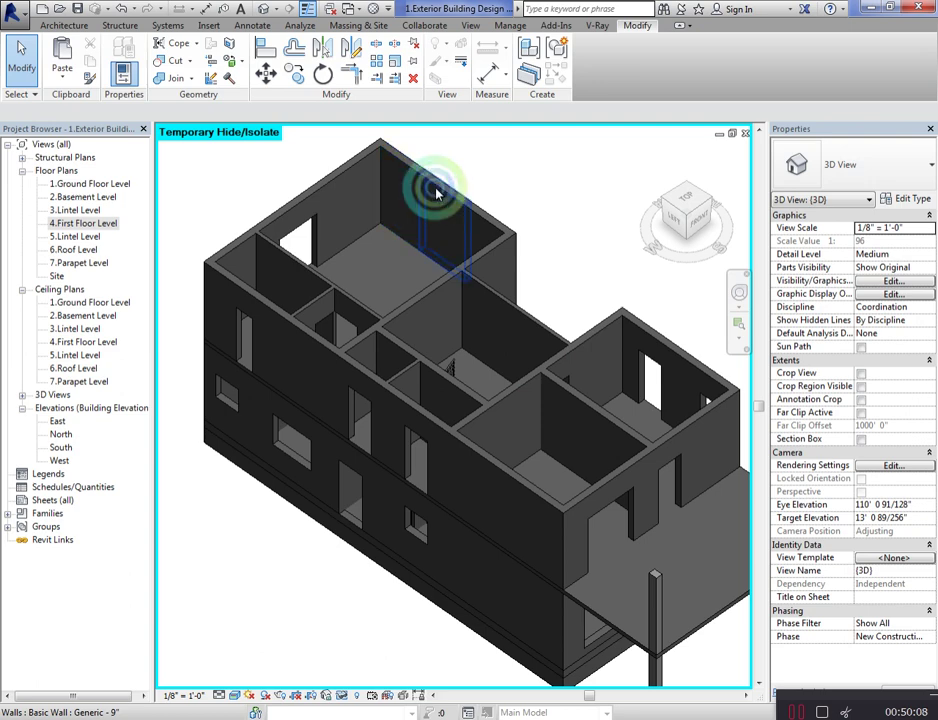
click(436, 192)
click(900, 320)
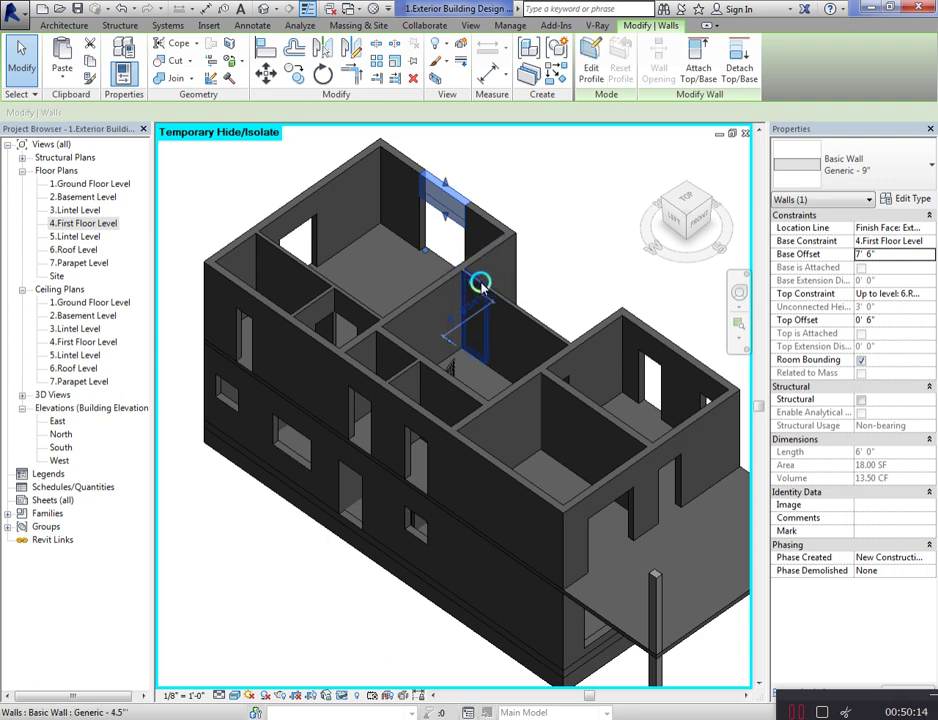
Step: Set a 7' 6" base offset on the middle room's 3' 4 1/2" segment of 4.5" wall and the front bedroom's 3' back wall segment
click(421, 274)
click(897, 331)
double_click(896, 261)
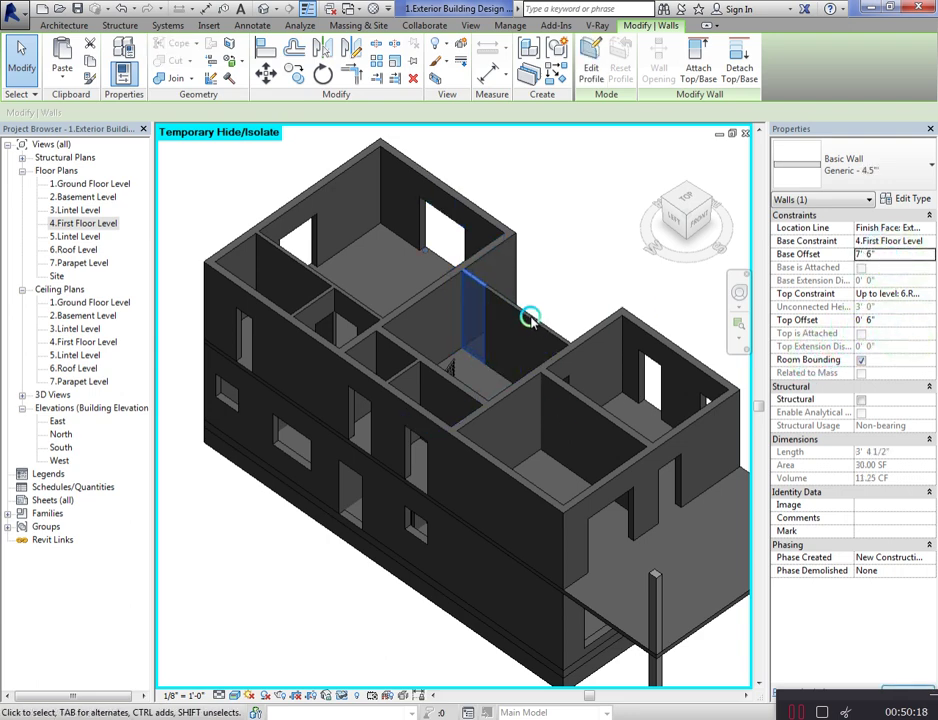
click(553, 240)
click(527, 379)
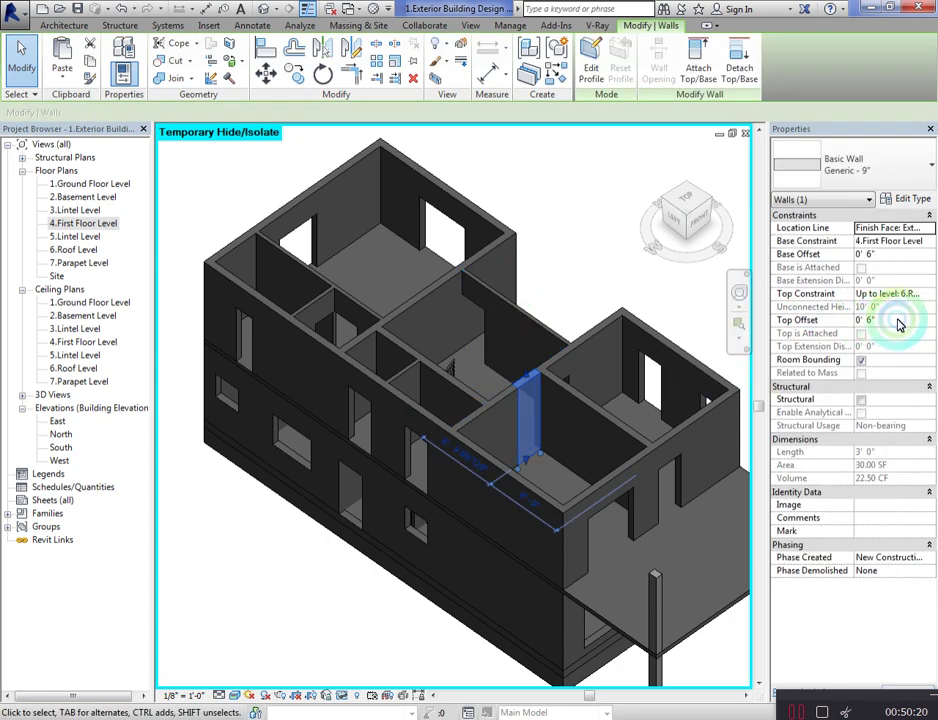
double_click(895, 256)
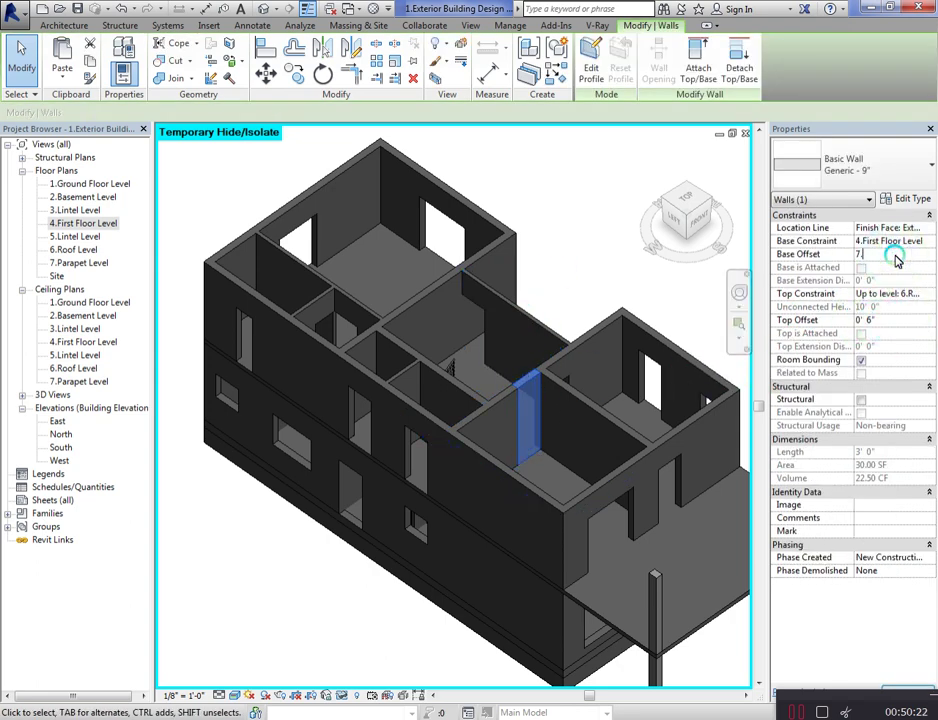
Step: Set a 7' 6" base offset on the 3' door segment of the 9" wall between the middle room and rear master bedroom
click(614, 264)
drag(691, 218, 621, 222)
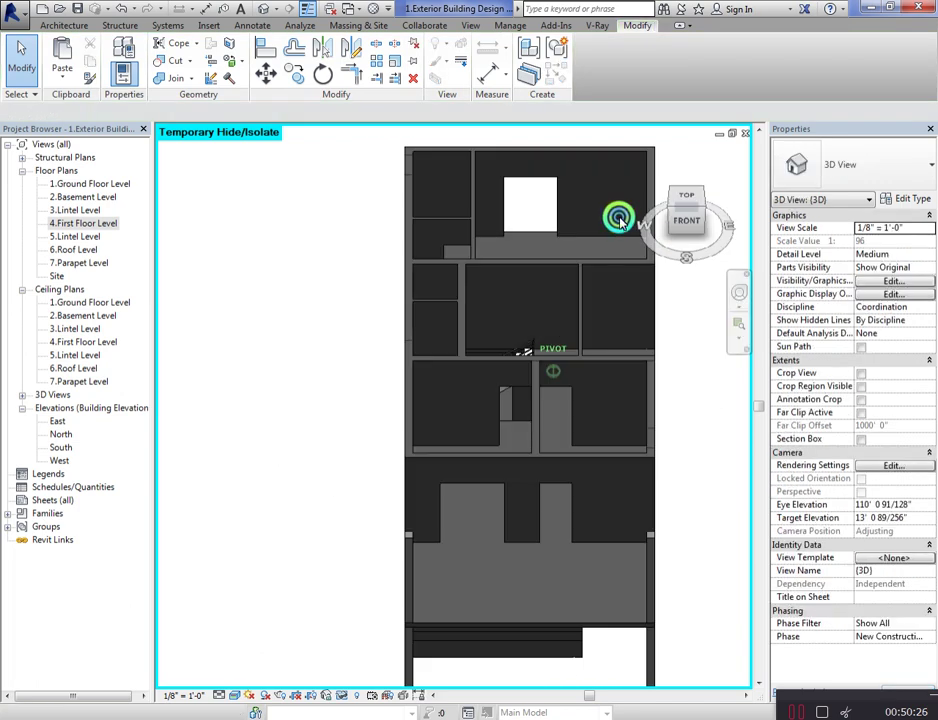
click(560, 262)
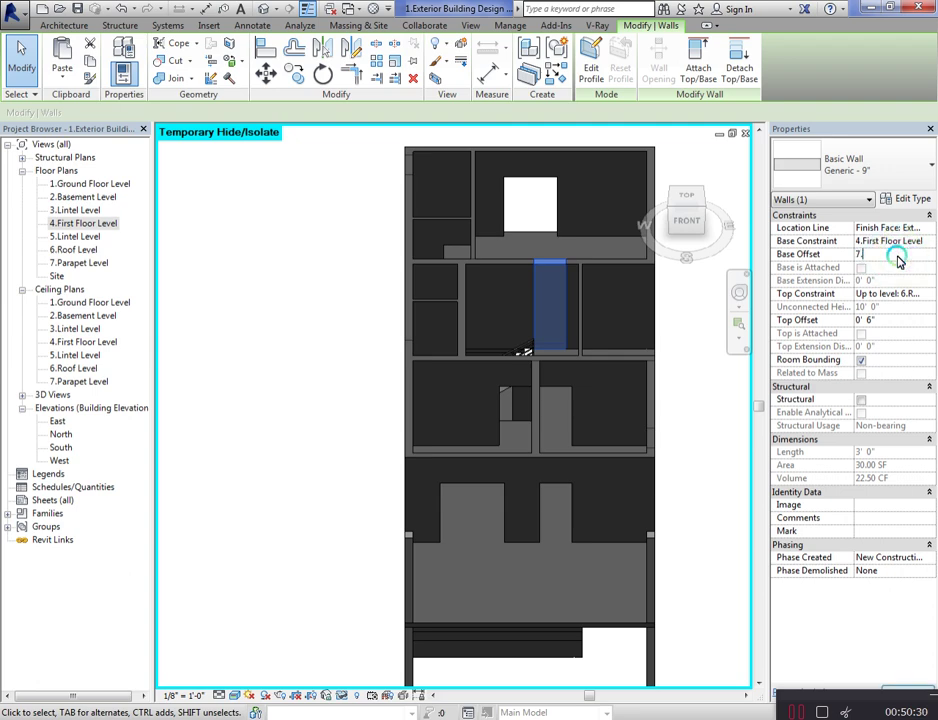
mouse_move(730, 427)
shift+middle_down()
mouse_move(656, 220)
mouse_move(616, 209)
mouse_move(565, 222)
mouse_move(612, 218)
mouse_move(639, 266)
mouse_move(624, 266)
mouse_move(622, 205)
shift+middle_up()
click(612, 625)
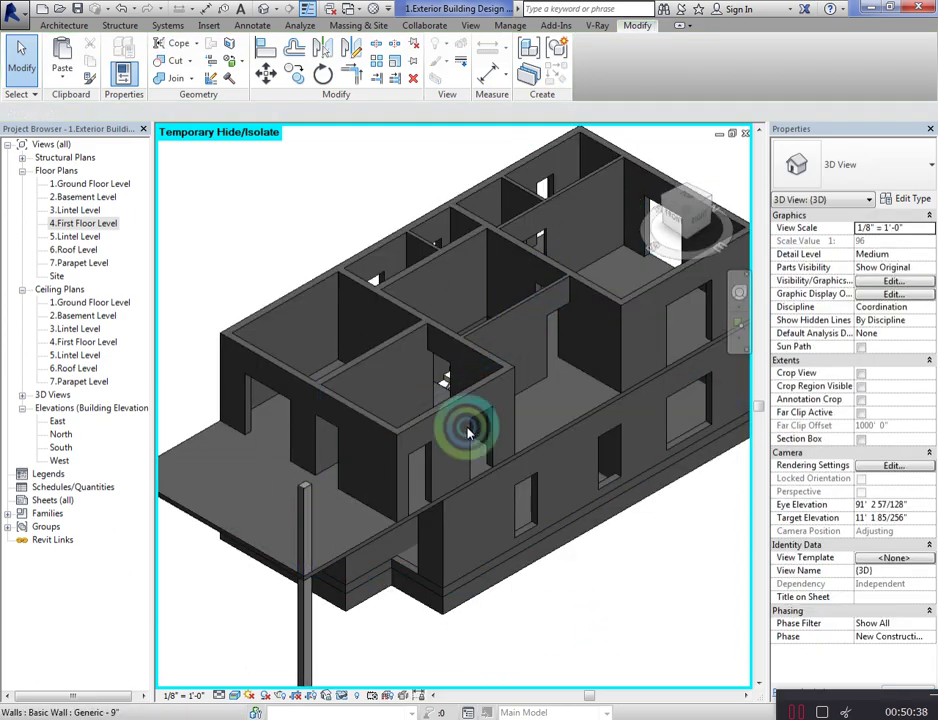
Step: Copy both 3' lintel segments of the front bedroom's right-hand wall down to floor level, unconstrained, and set the copies' top offset to 2' 6"
click(408, 427)
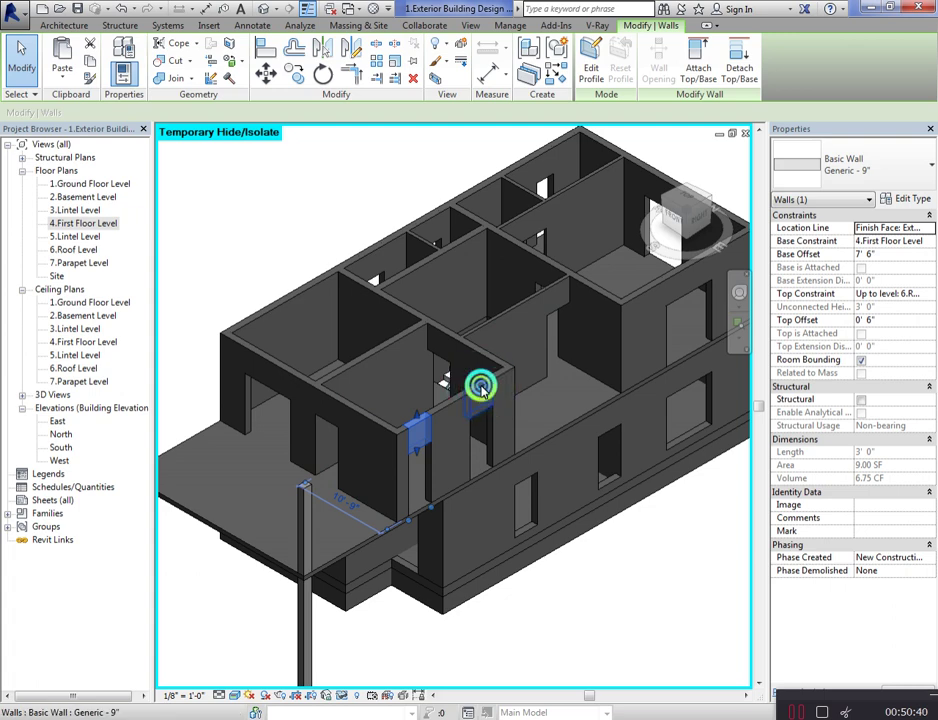
ctrl+click(482, 390)
click(697, 218)
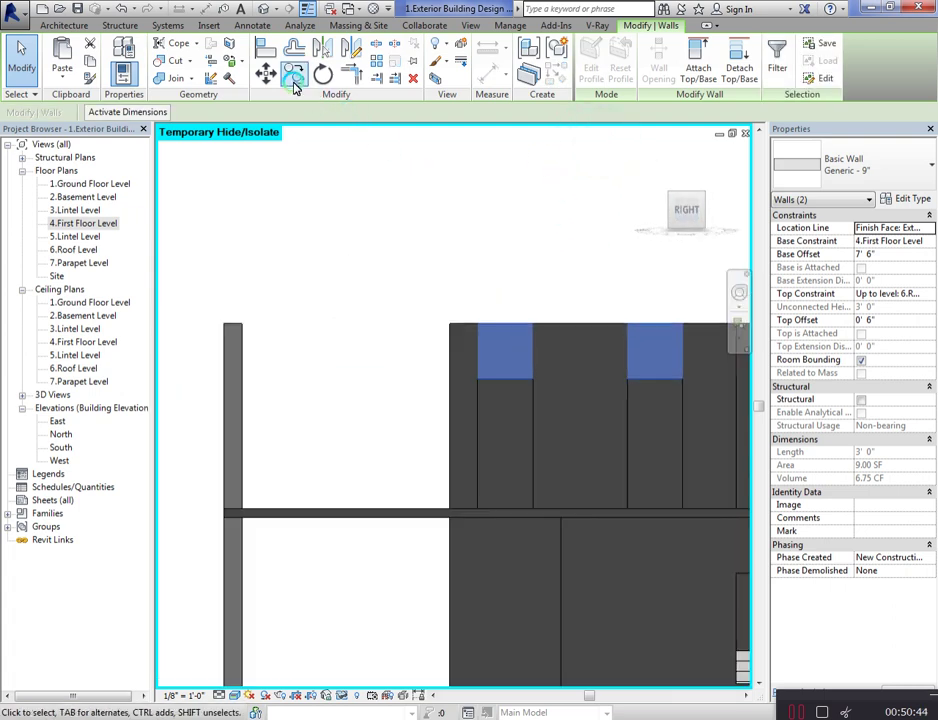
click(293, 73)
click(91, 112)
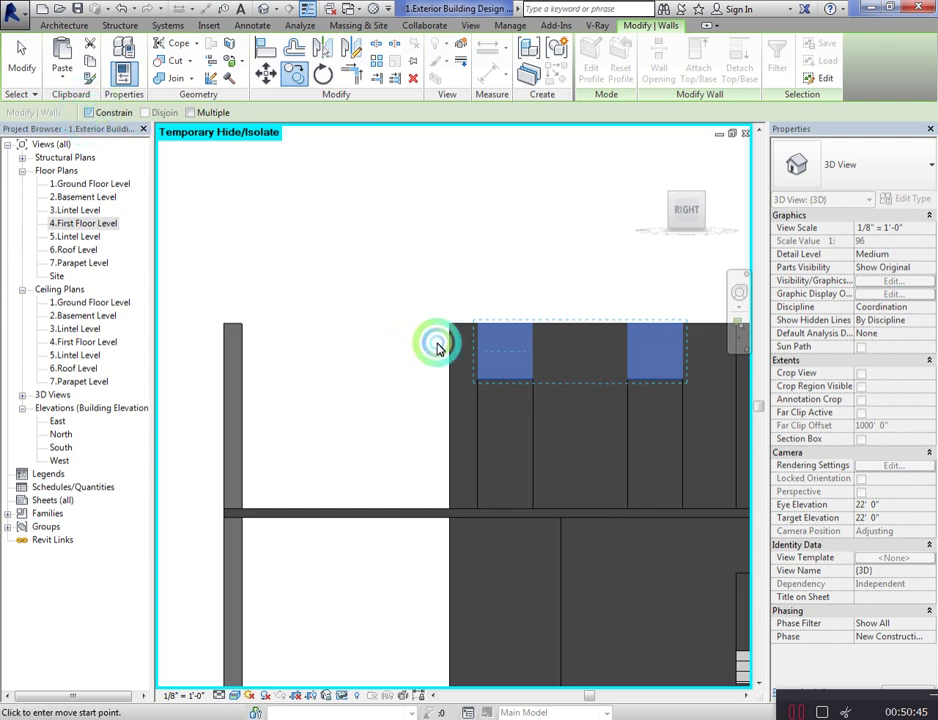
click(477, 381)
click(479, 505)
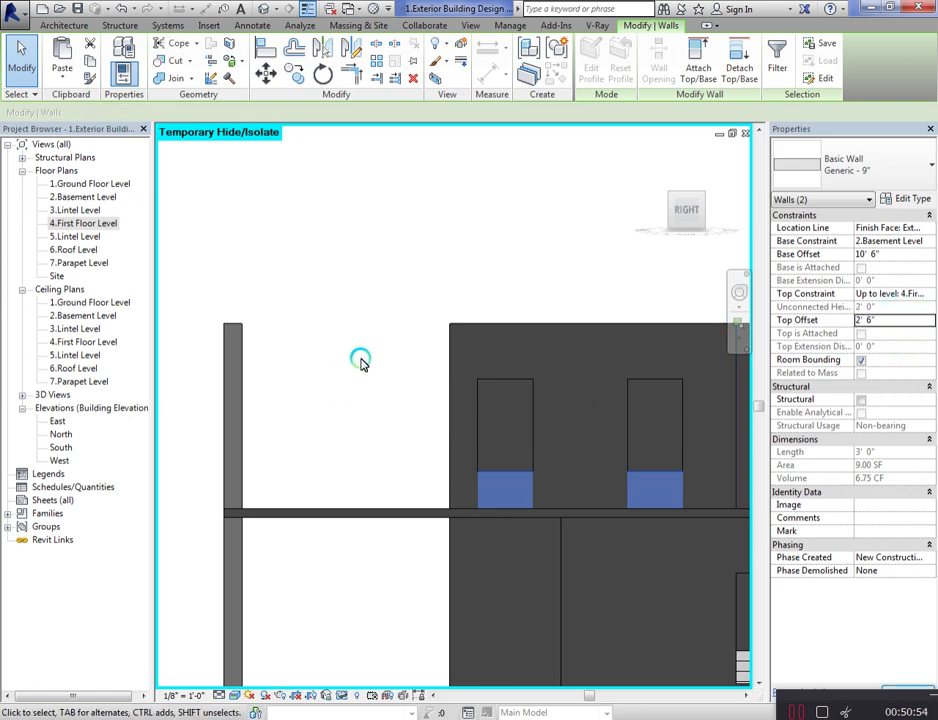
click(460, 290)
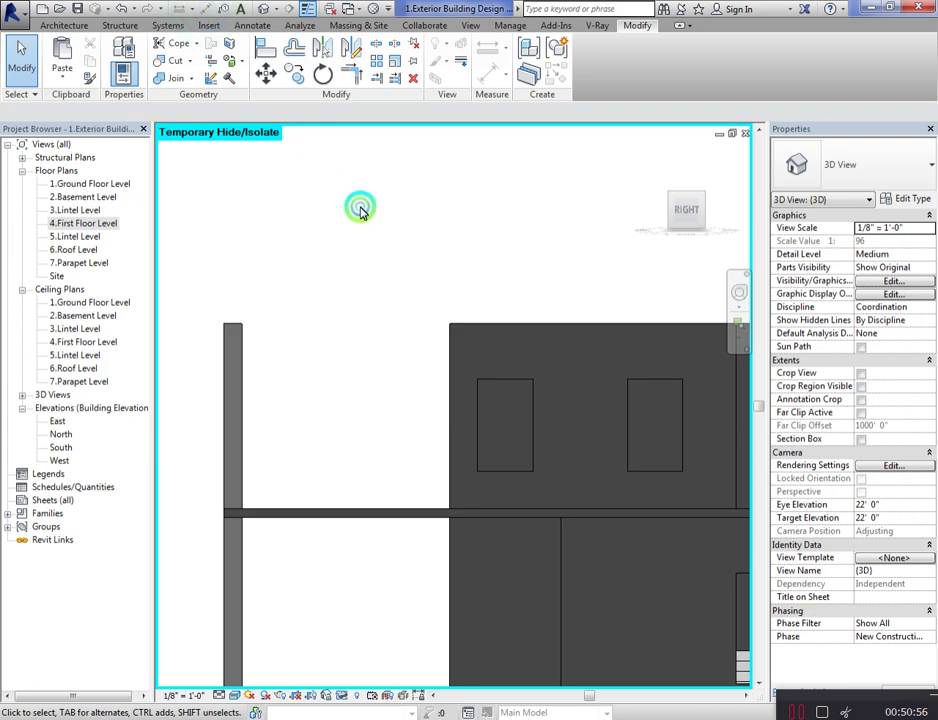
Step: Set the work plane by picking the face of the front bedroom's right-hand wall
click(63, 25)
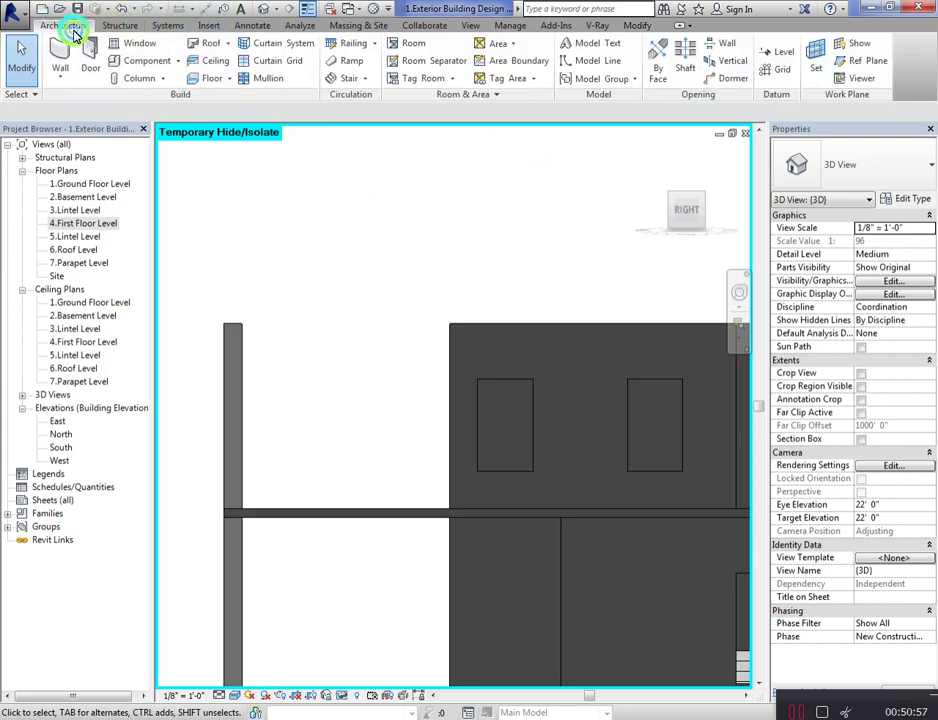
click(815, 58)
click(430, 453)
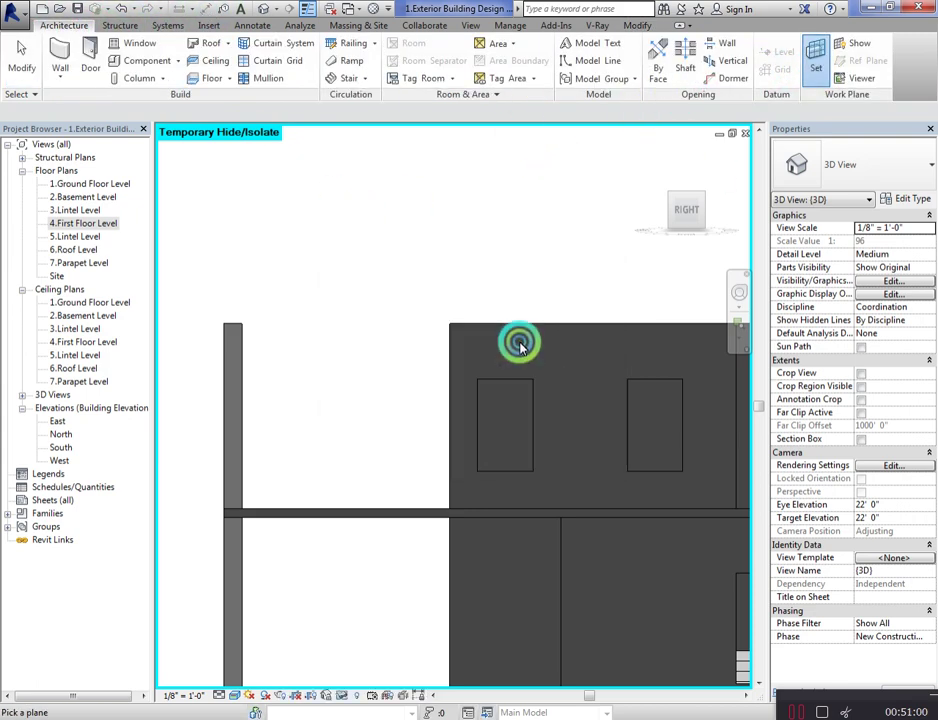
click(463, 260)
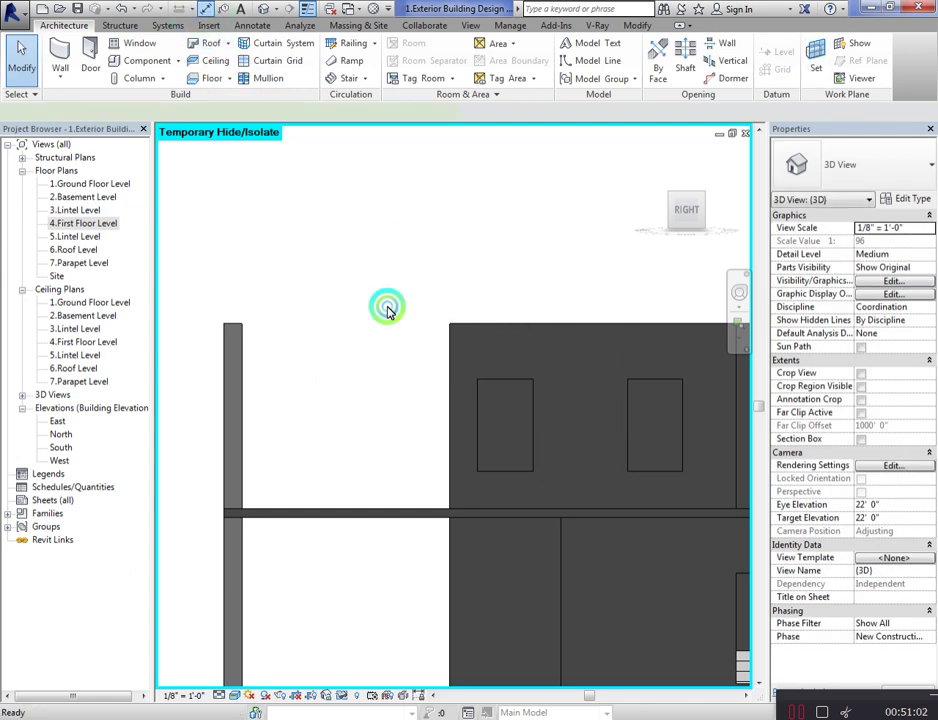
Step: Measure the height of the front bedroom's first side window opening with an aligned dimension between sill and lintel
key(d)
key(i)
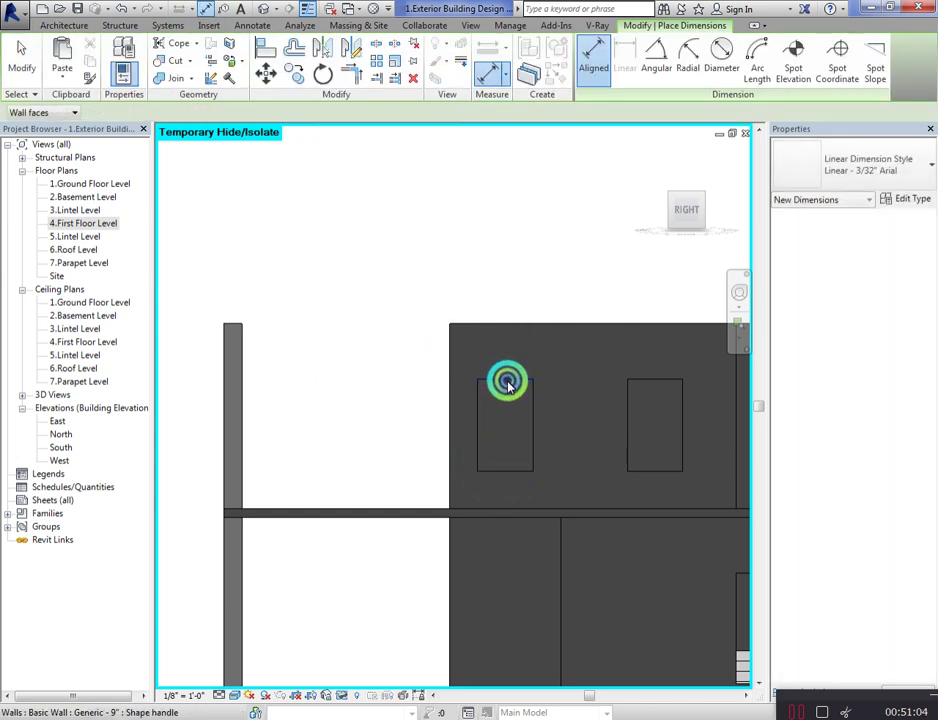
click(509, 381)
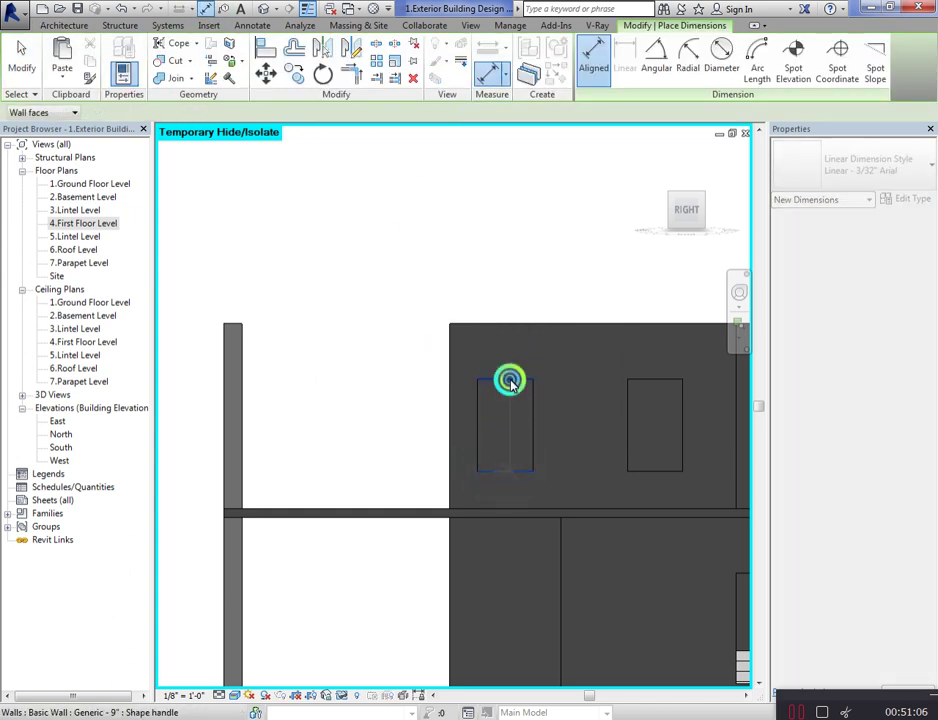
click(379, 382)
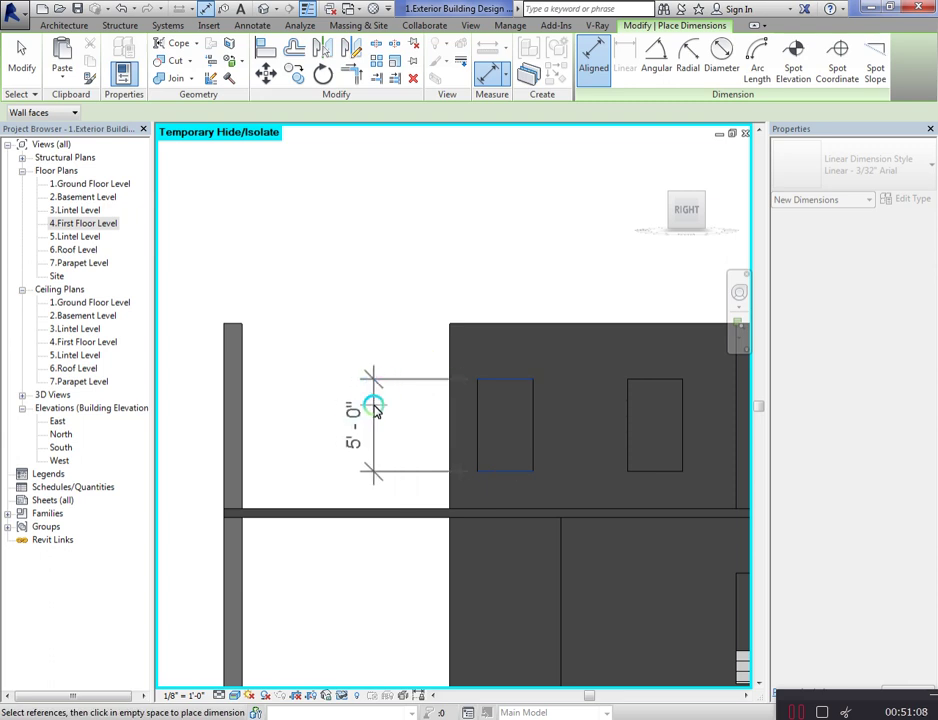
key(Escape)
scroll(342, 412, down, 3)
scroll(273, 423, down, 2)
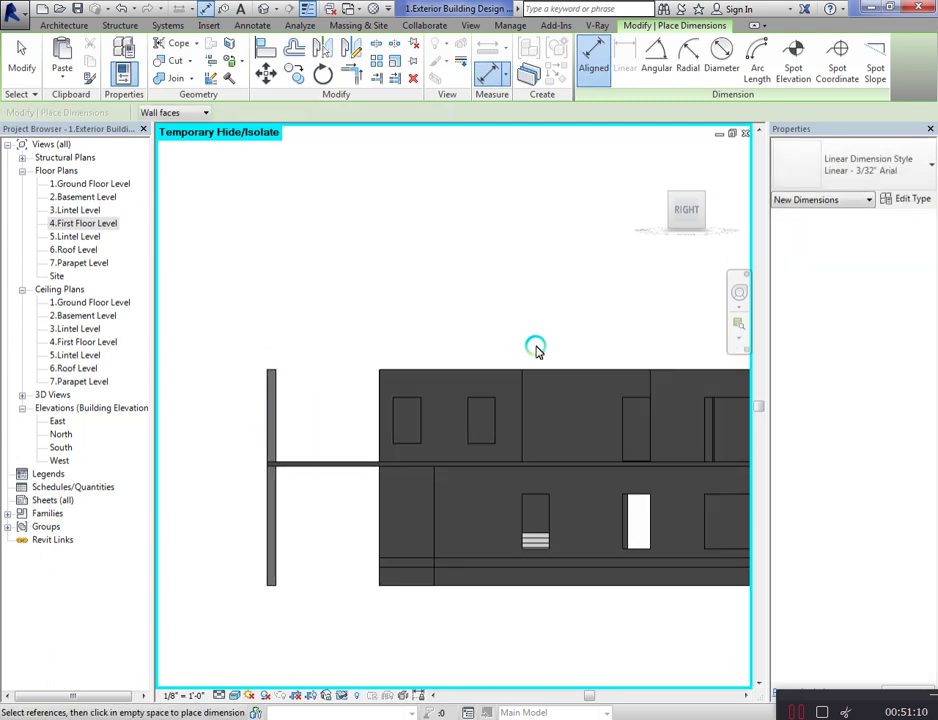
scroll(587, 334, up, 2)
key(Escape)
Step: Copy the master bedroom's 6' right-hand lintel segment down to floor level, unconstrained, and set the copy's top offset to 2' 6"
scroll(398, 329, down, 3)
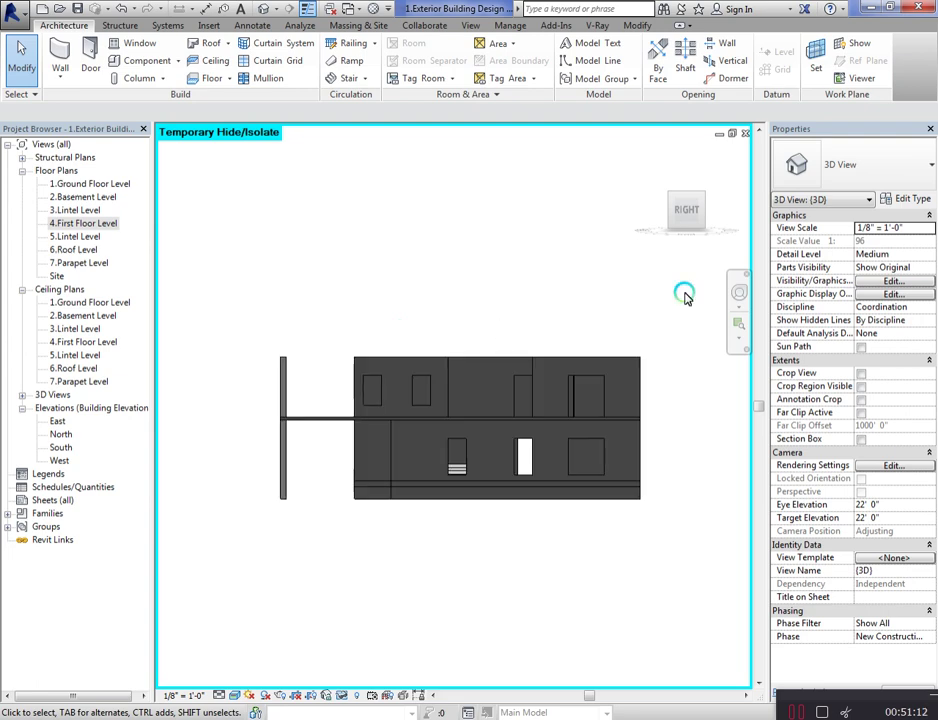
drag(675, 201, 725, 208)
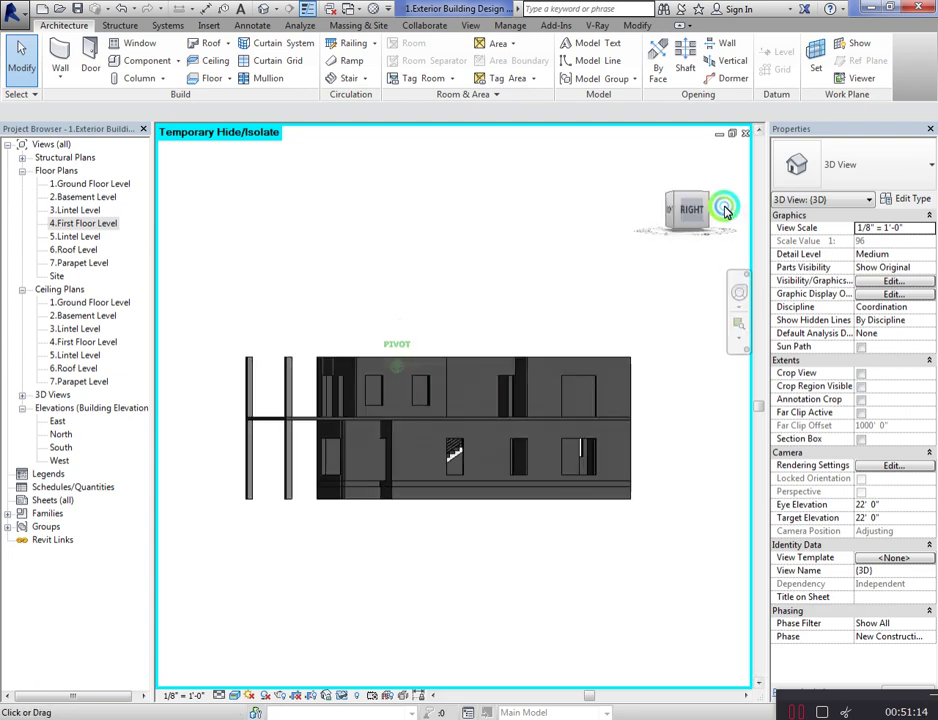
click(594, 358)
click(692, 226)
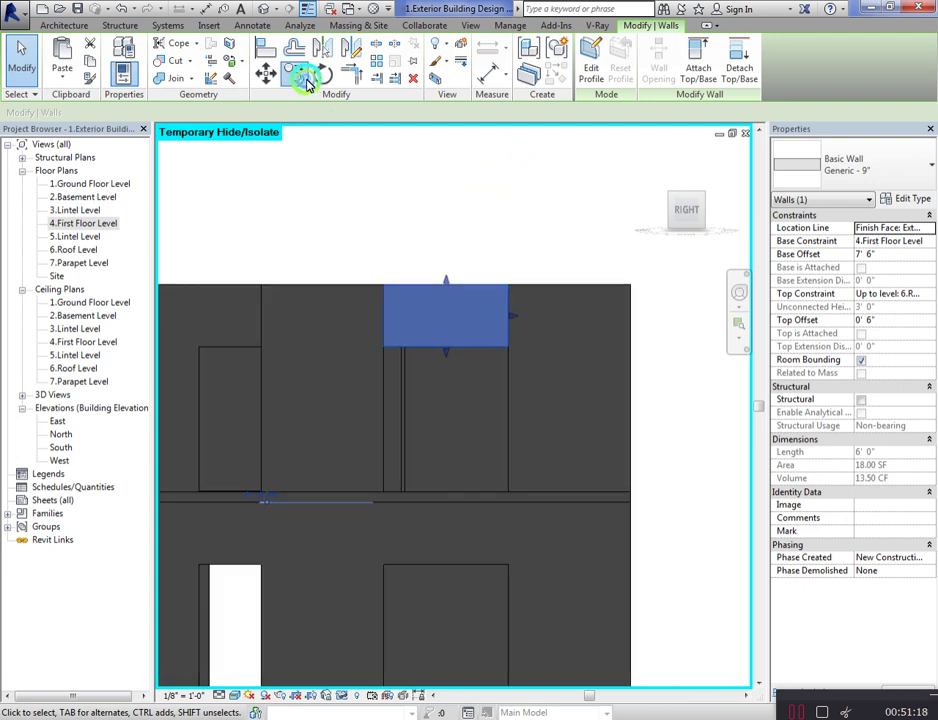
click(296, 76)
click(115, 113)
click(93, 116)
click(424, 352)
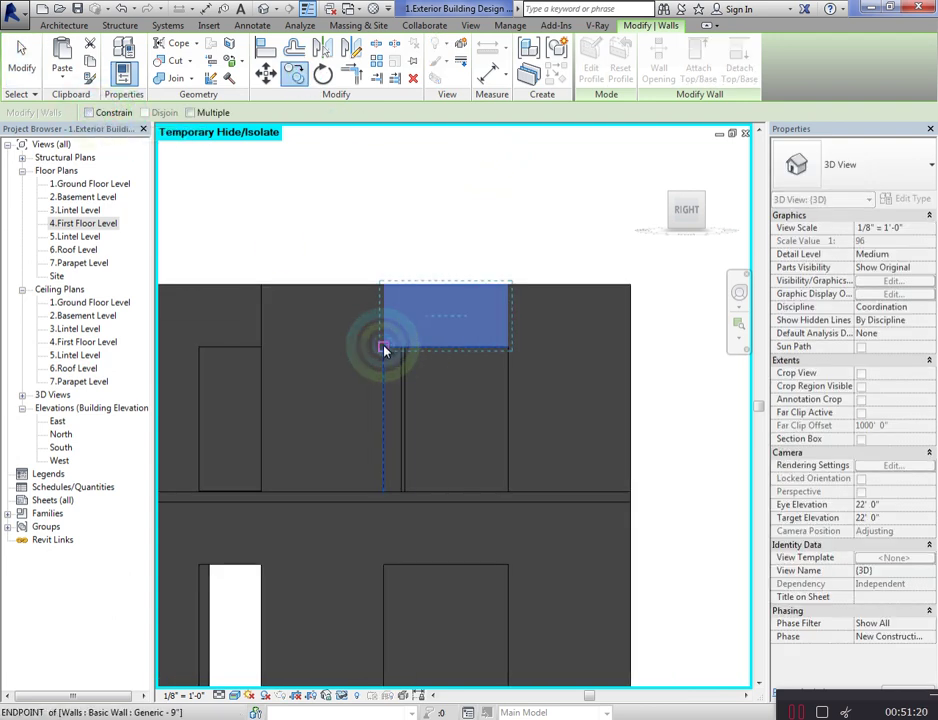
click(382, 491)
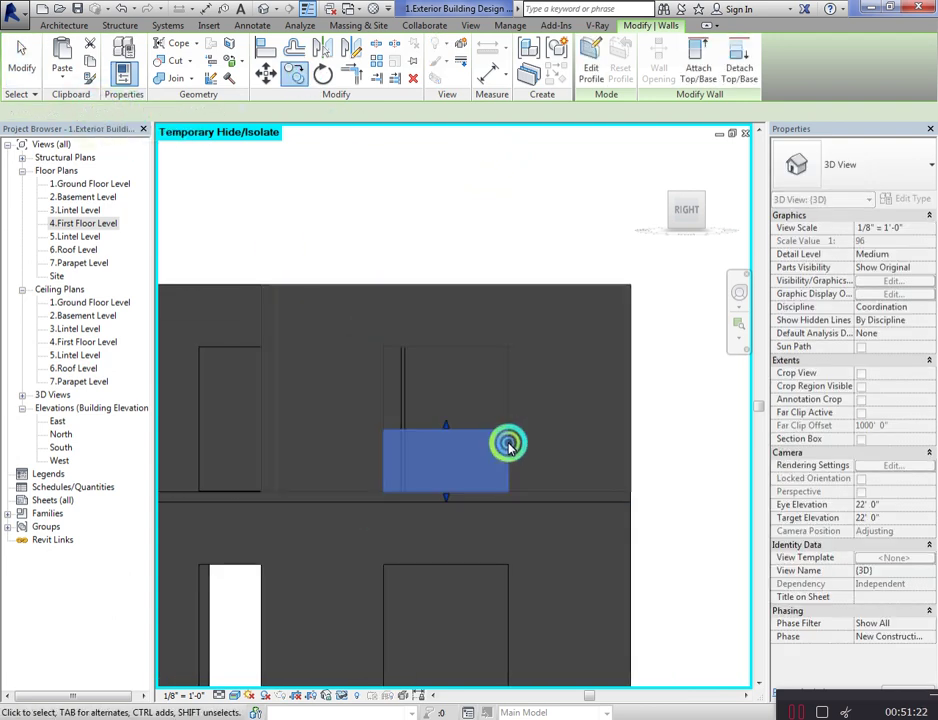
click(887, 415)
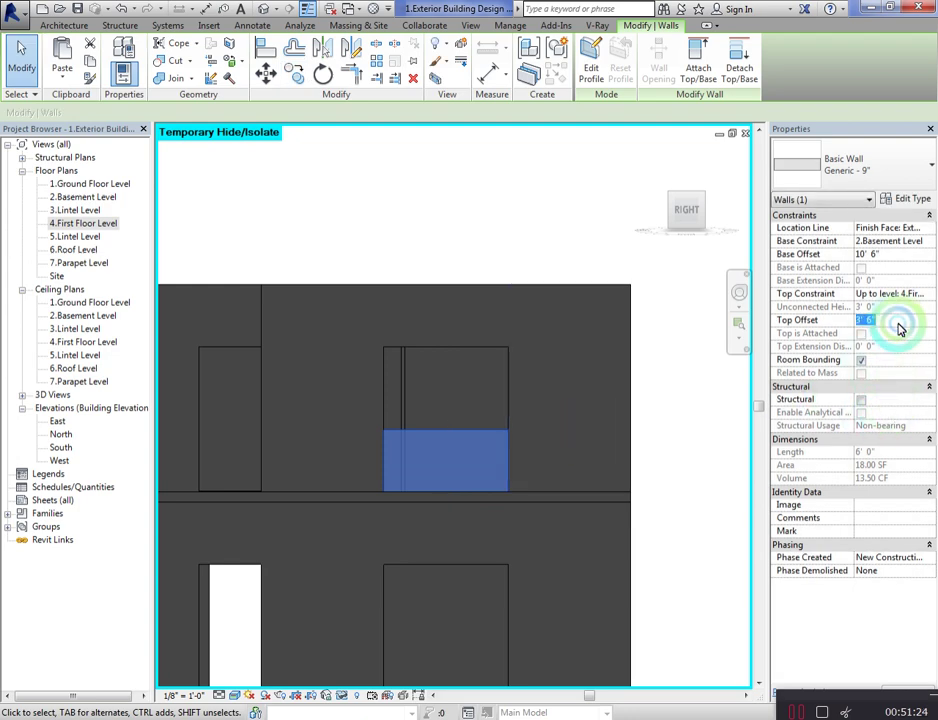
click(655, 316)
Step: Select the 6' lintel segment over the front wall's opening and show the building squarely from the front
drag(692, 214, 737, 222)
scroll(681, 357, down, 4)
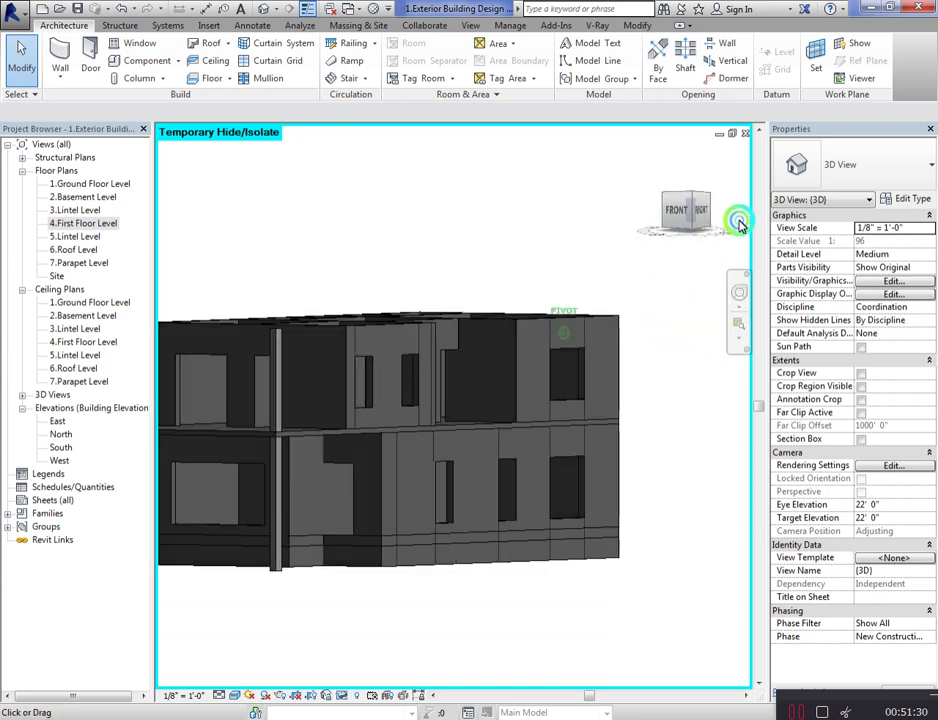
click(207, 215)
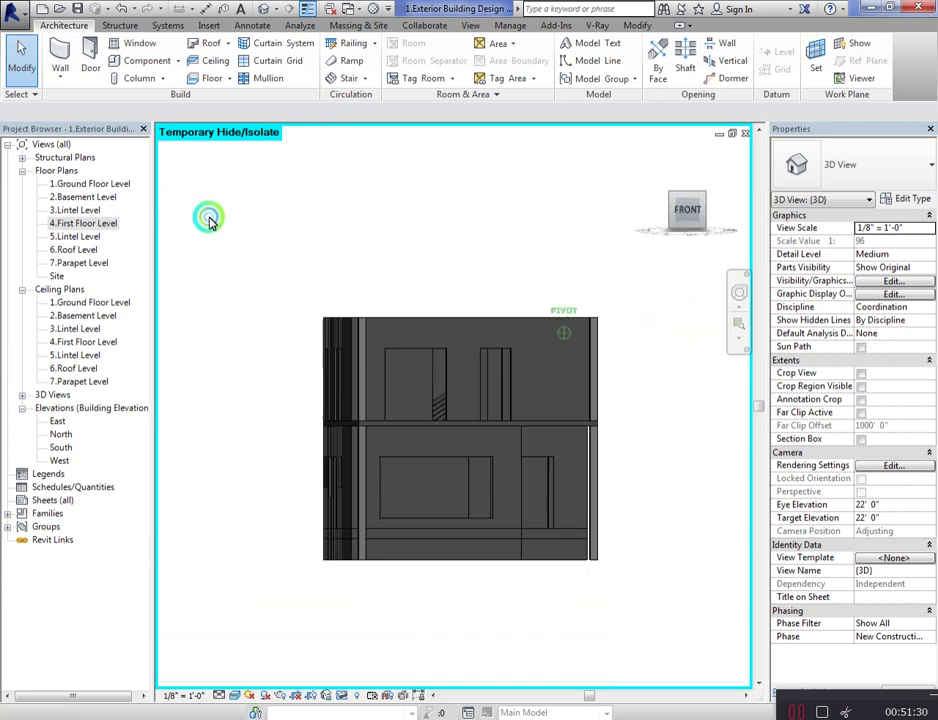
click(397, 322)
click(688, 210)
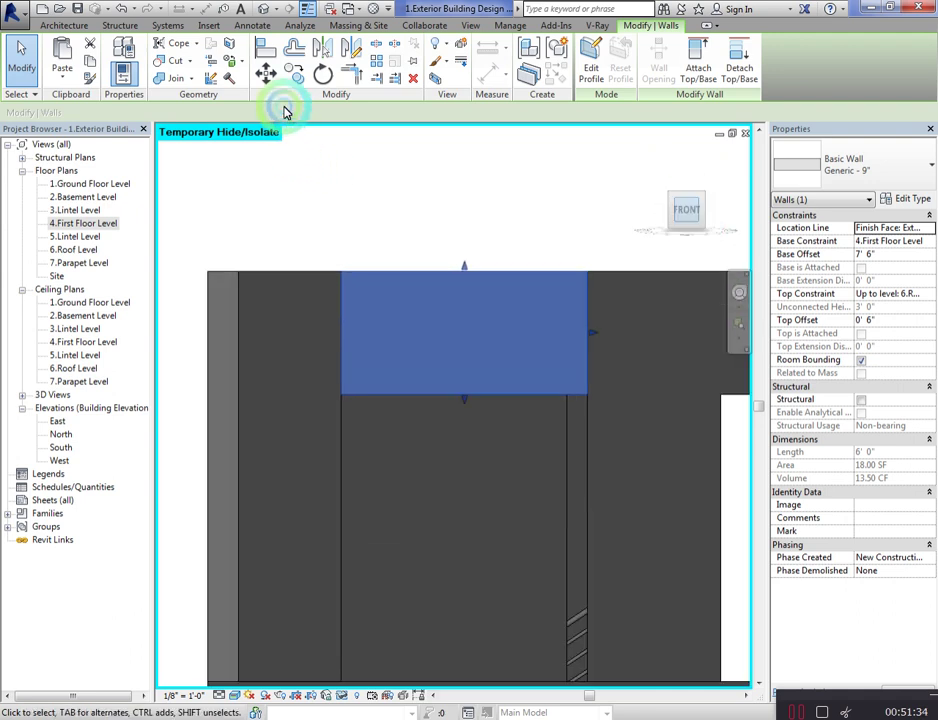
click(294, 73)
click(379, 218)
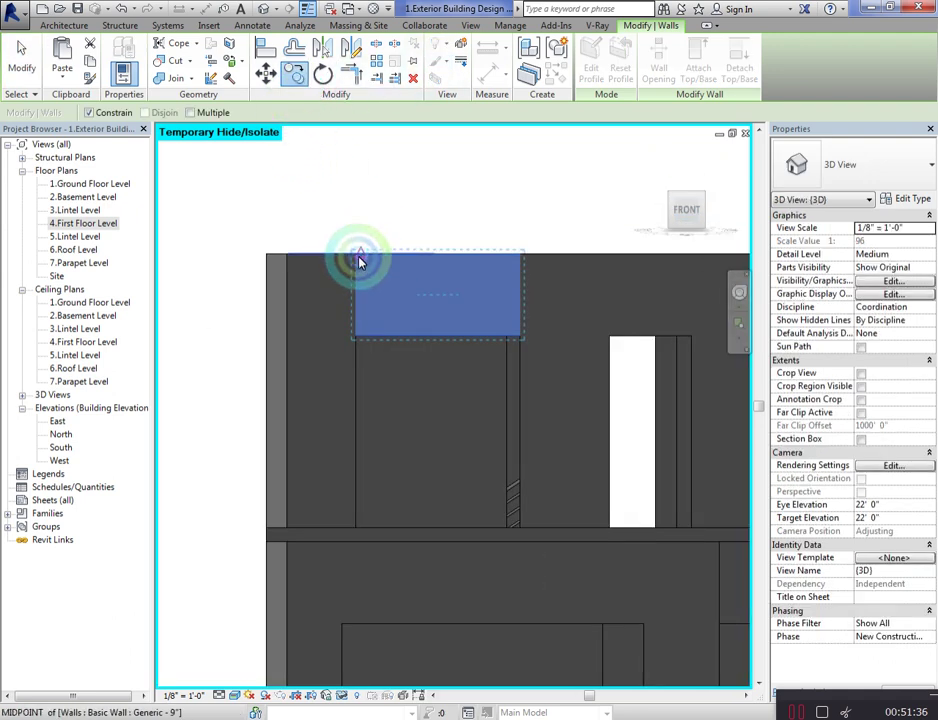
click(96, 112)
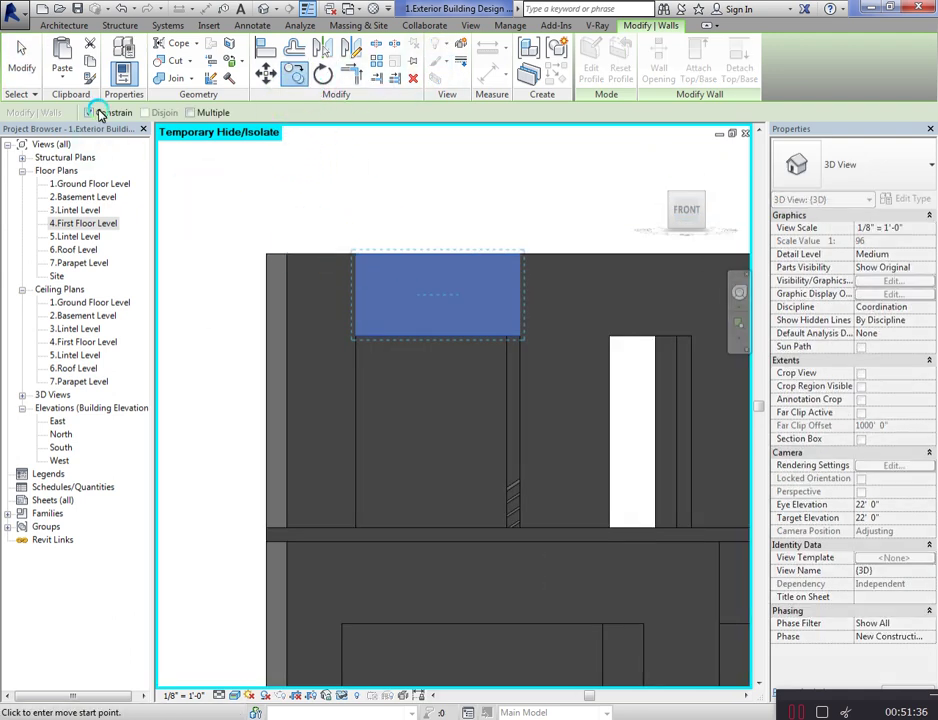
click(358, 254)
key(Escape)
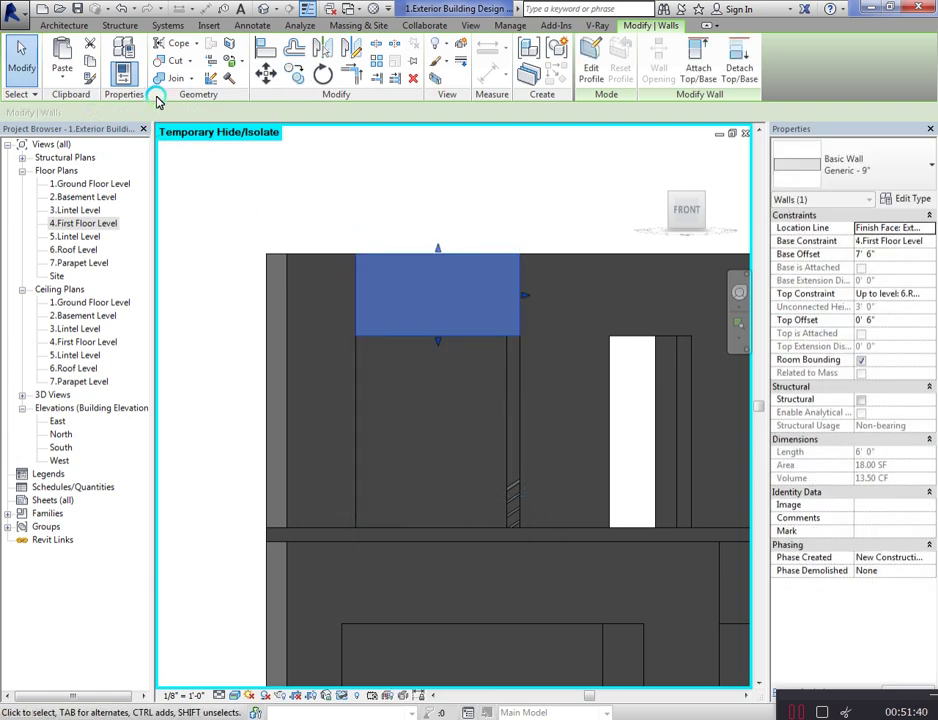
Step: Copy the selected 6' front lintel segment down to floor level, unconstrained, and set the copy's top offset to 2' 6"
click(294, 78)
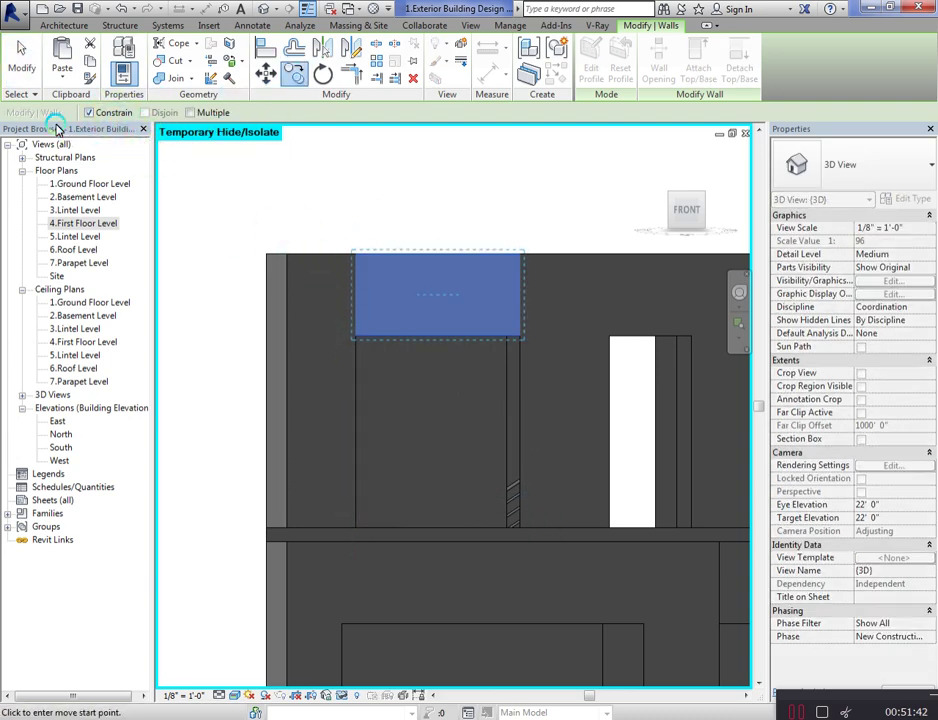
click(353, 338)
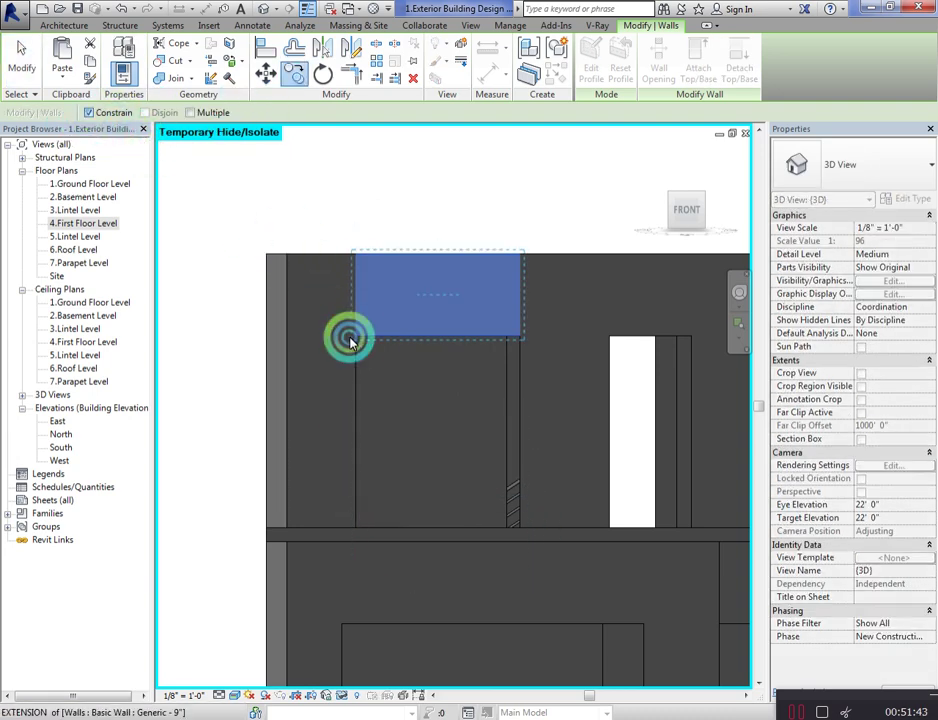
click(358, 533)
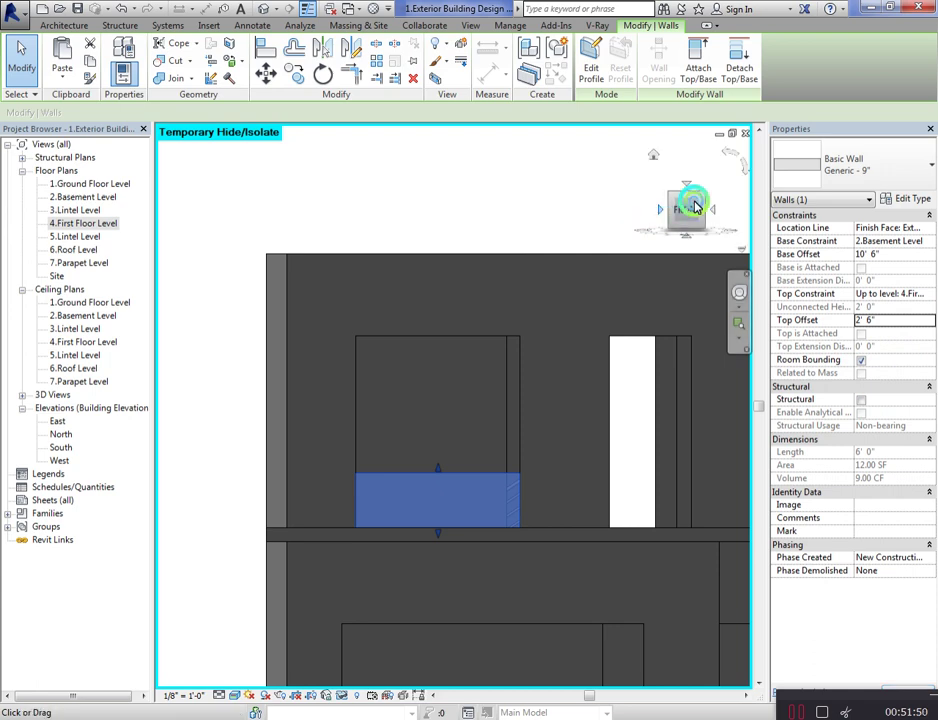
Step: Select the three lintel segments over the first-floor openings in the left side wall and show the building squarely from the left
drag(691, 207, 735, 244)
scroll(803, 322, down, 5)
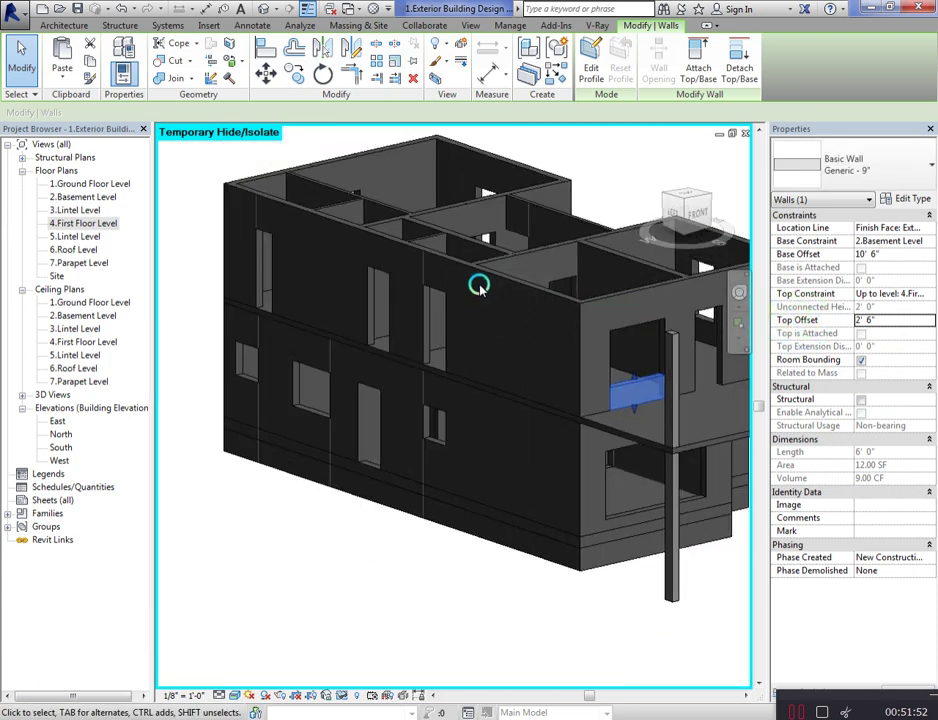
click(442, 261)
ctrl+click(378, 239)
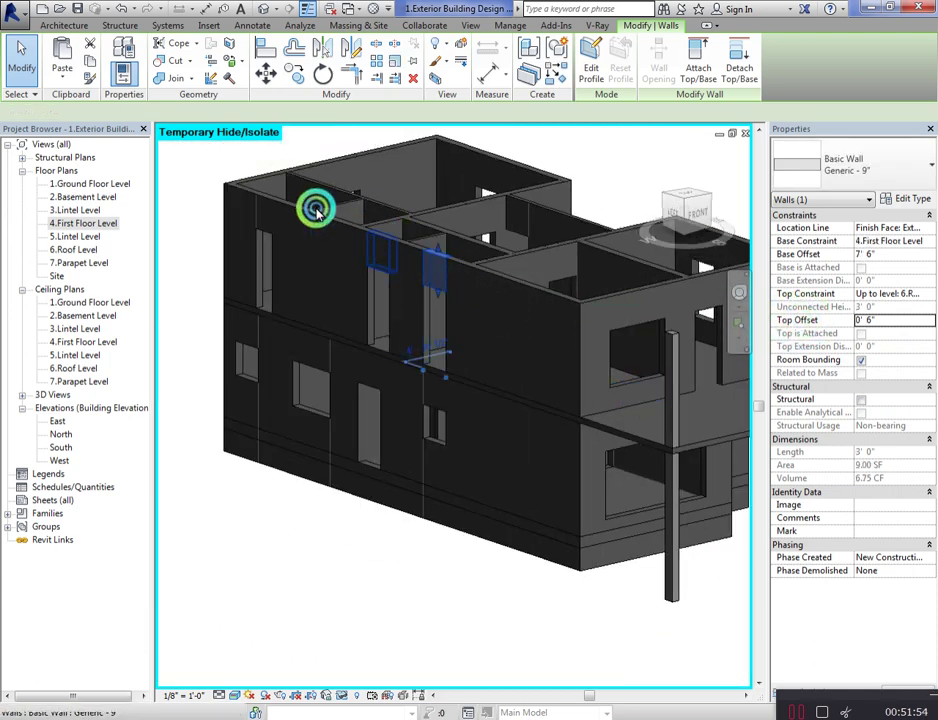
ctrl+click(267, 197)
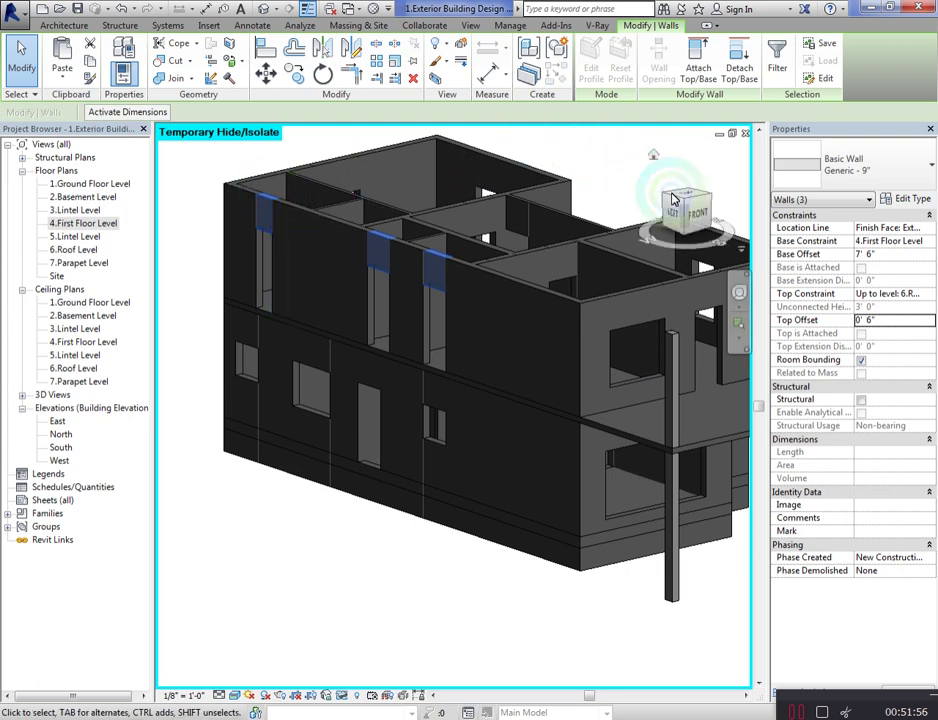
click(674, 212)
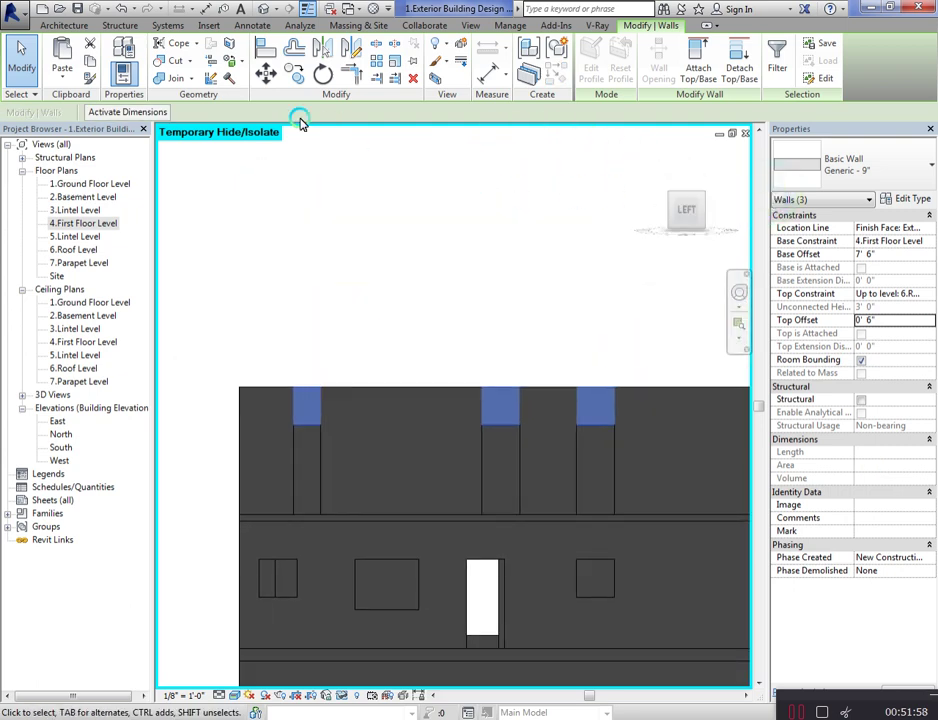
Step: Copy the three selected side-wall lintel segments down to floor level, unconstrained, and set the copies' top offset to 2' 6"
click(293, 86)
click(285, 412)
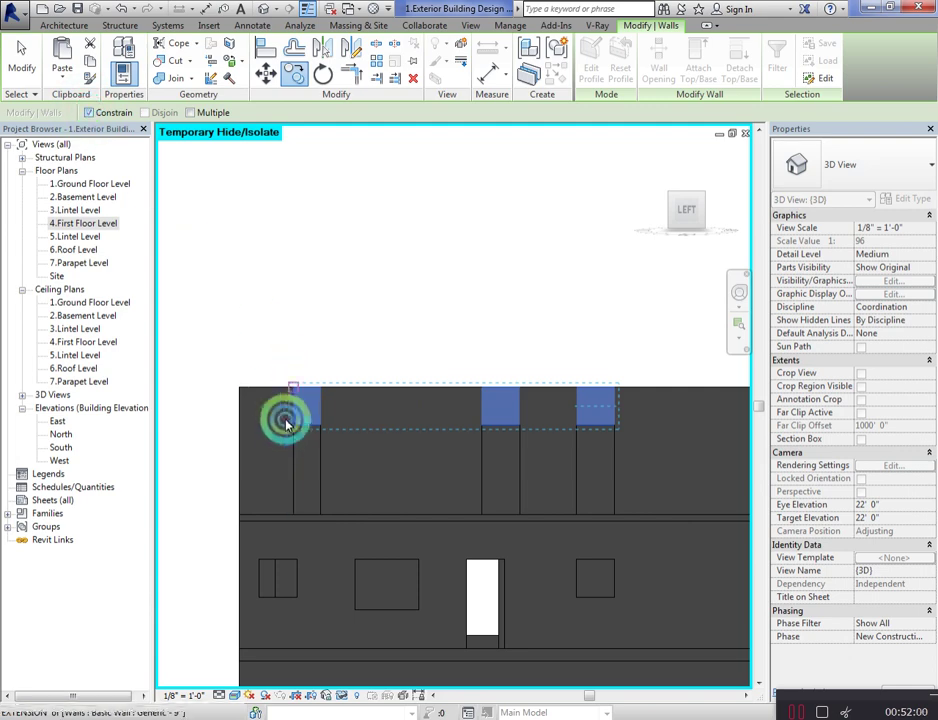
click(294, 513)
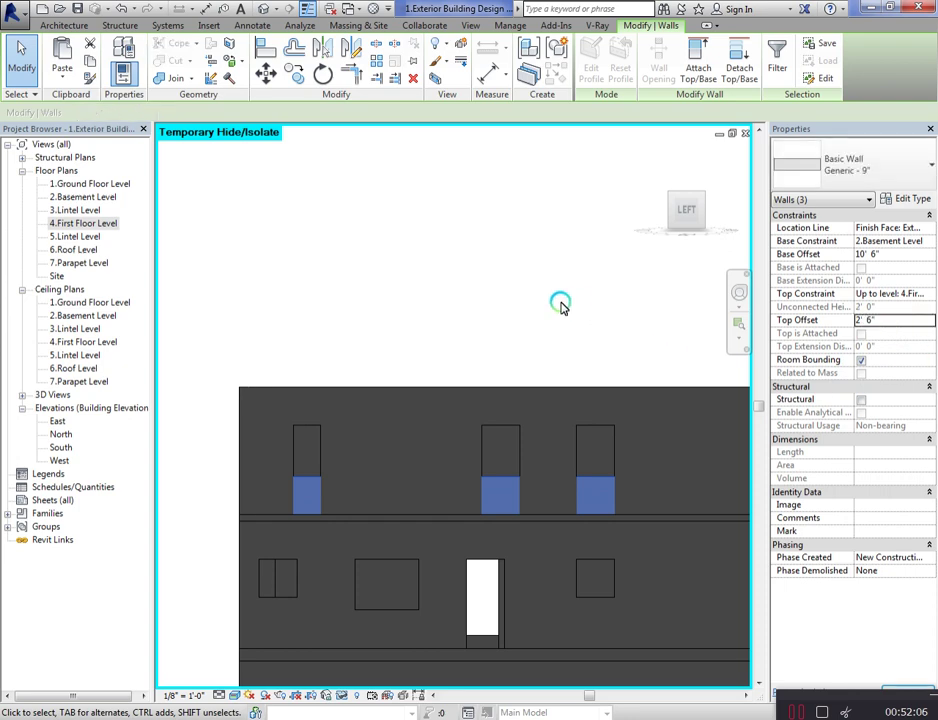
scroll(508, 305, down, 3)
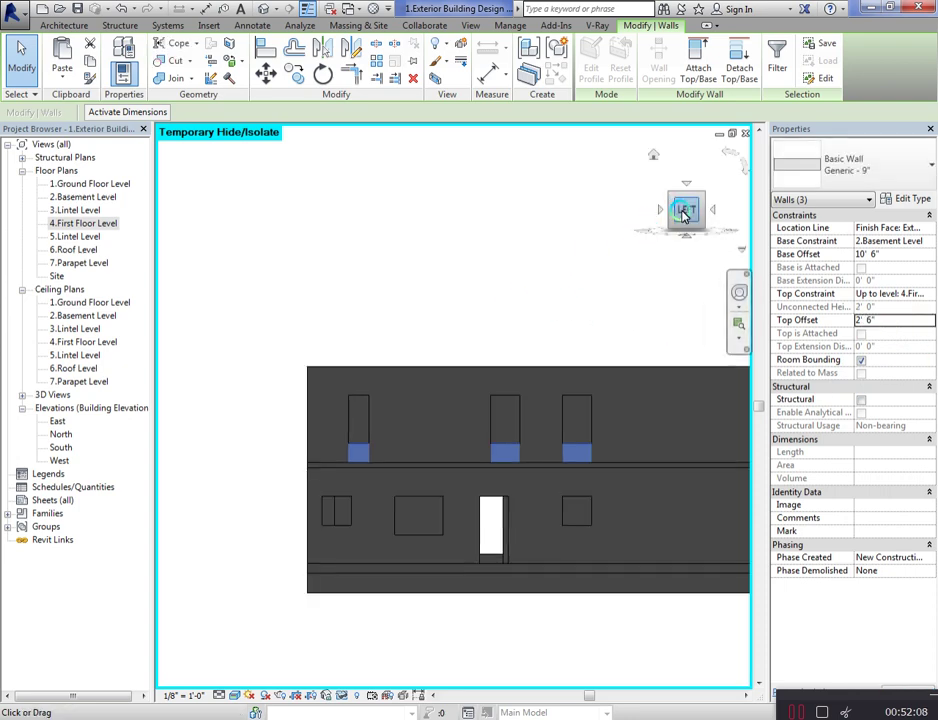
drag(678, 218, 624, 229)
click(433, 266)
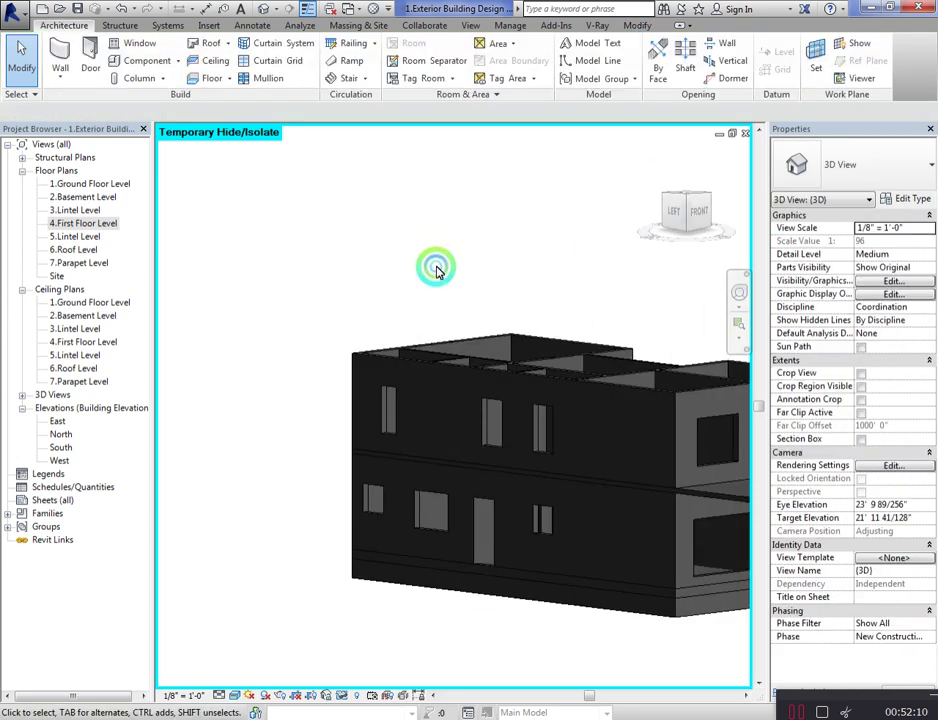
Step: Select the 5' lintel segment over the rear wall's first-floor opening and show the building squarely from the back
drag(674, 209, 686, 260)
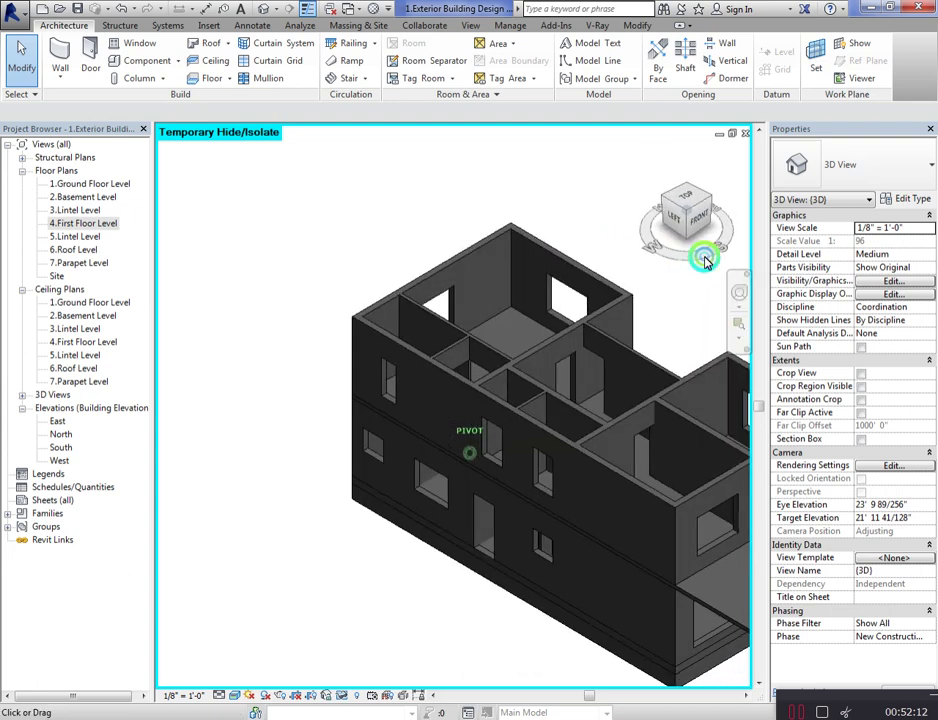
scroll(429, 287, up, 5)
scroll(342, 328, down, 2)
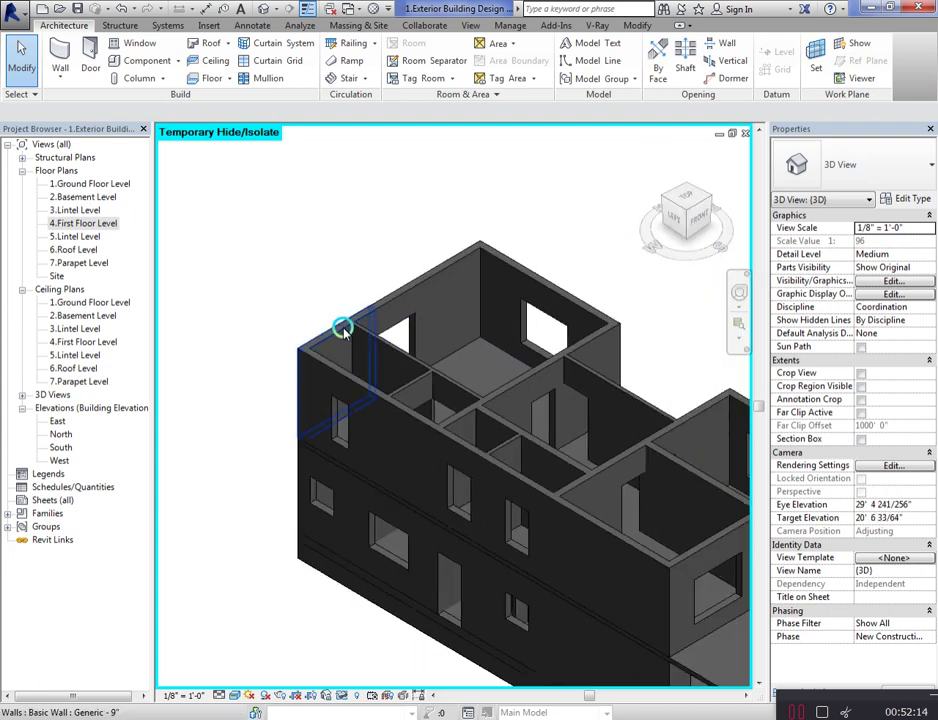
click(390, 301)
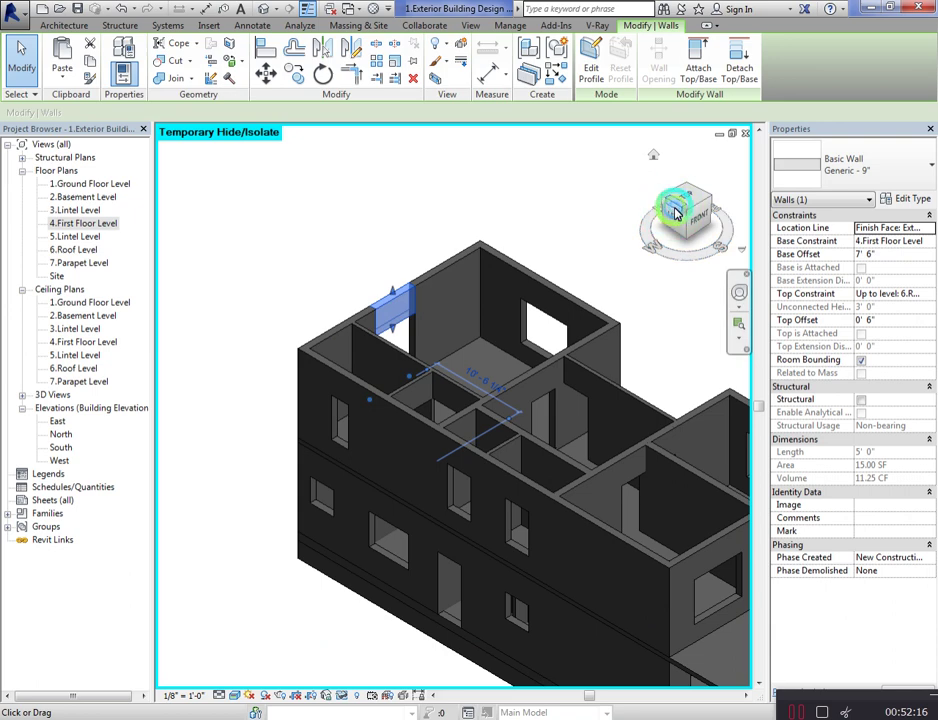
click(672, 214)
click(681, 195)
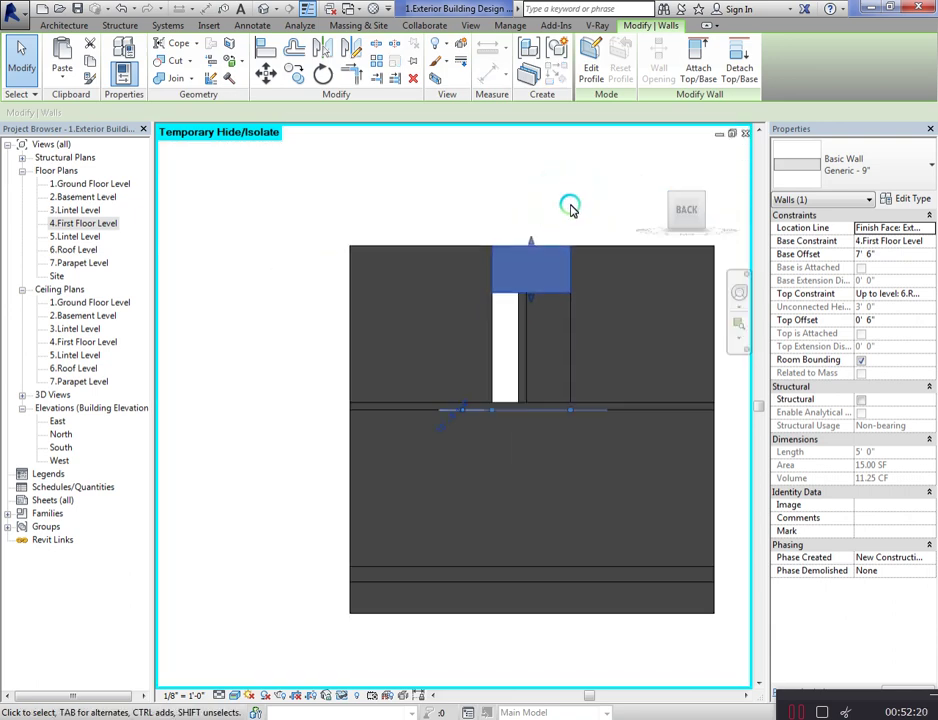
Step: Copy the selected 5' rear lintel segment down to floor level, unconstrained, and set the copy's top offset to 2' 6"
click(295, 76)
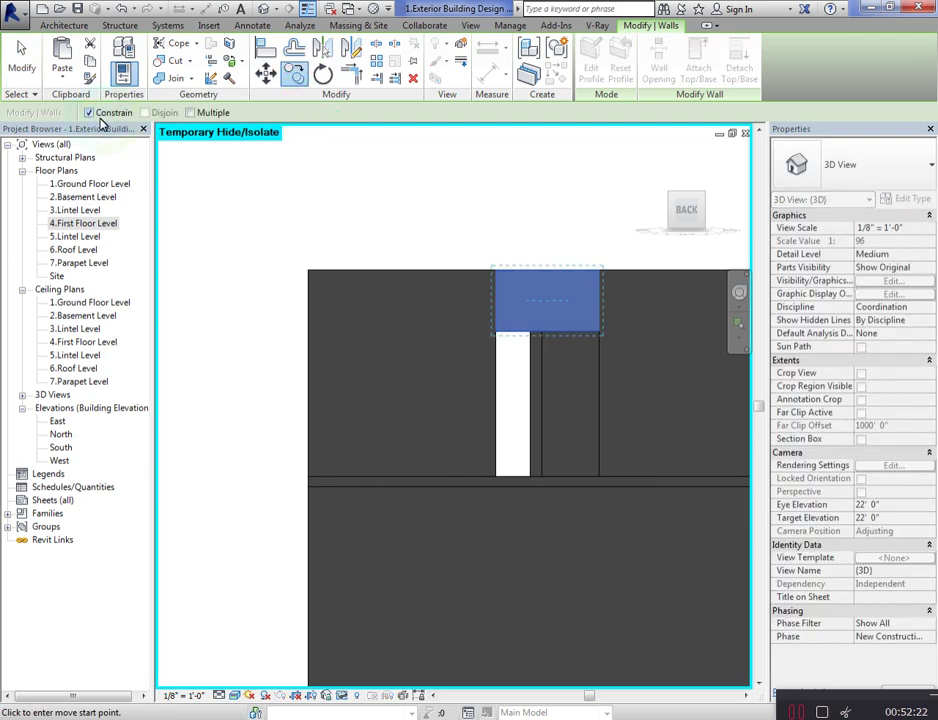
click(495, 357)
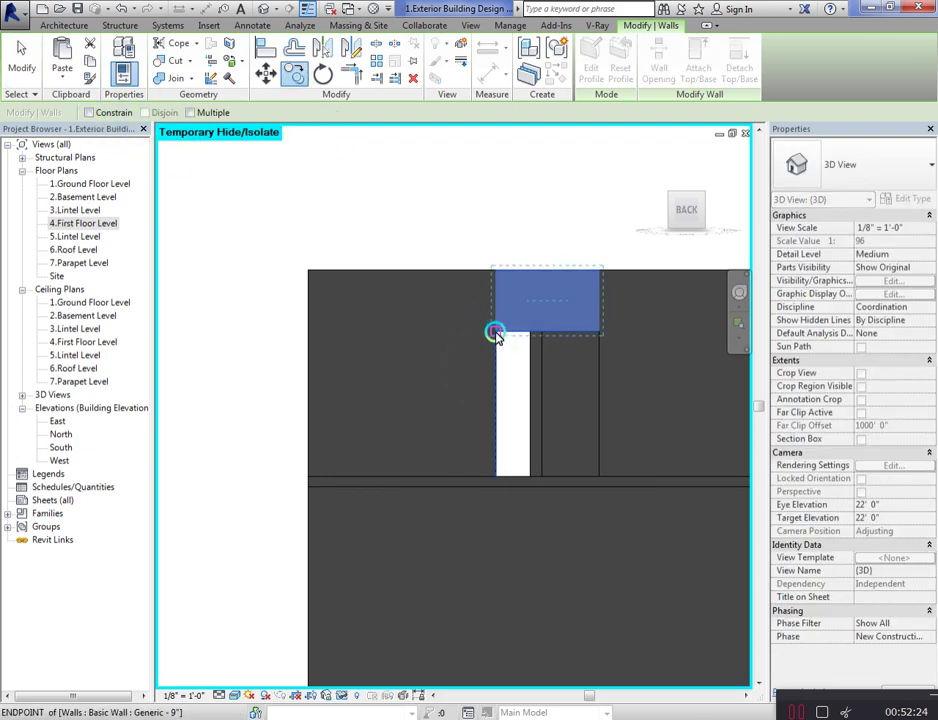
click(497, 476)
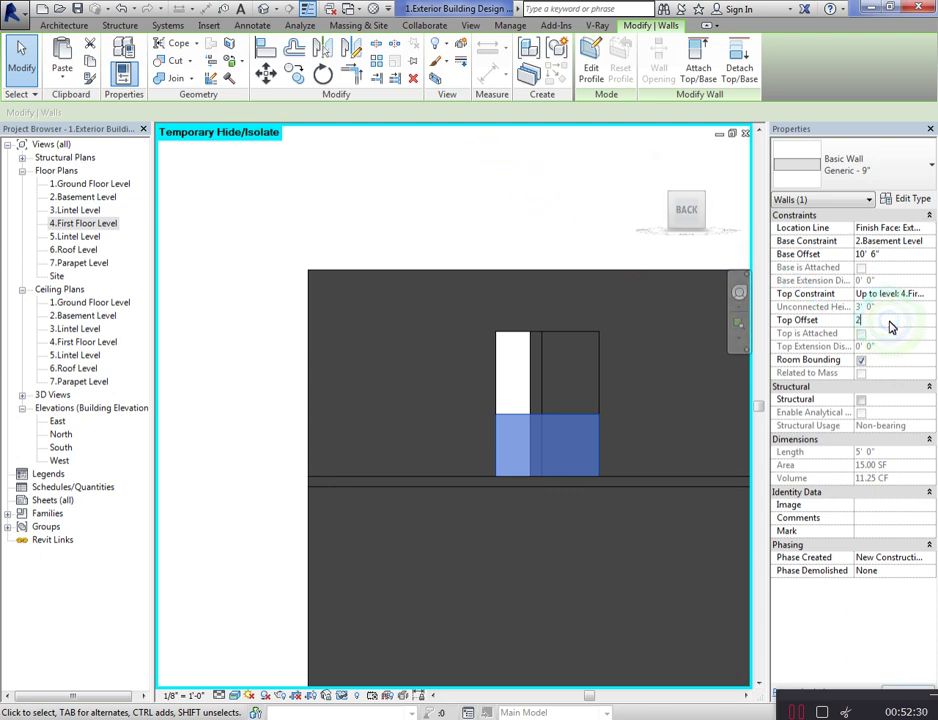
click(565, 211)
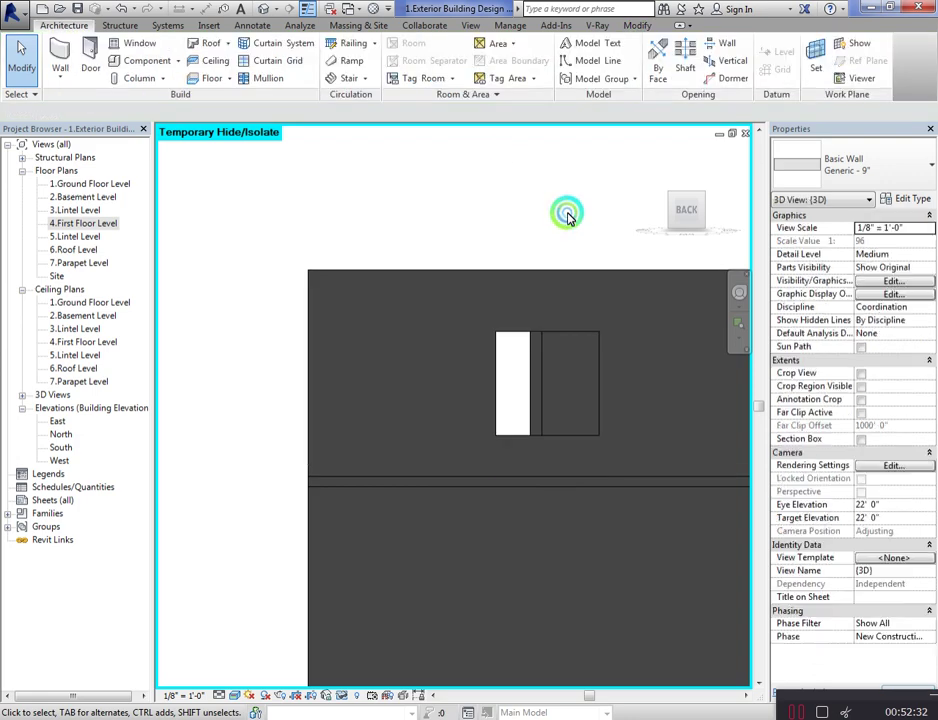
Step: Check the rear and terrace sides of the building in 3D and examine the terrace on the 4.First Floor Level plan
drag(662, 205, 721, 250)
scroll(555, 406, down, 3)
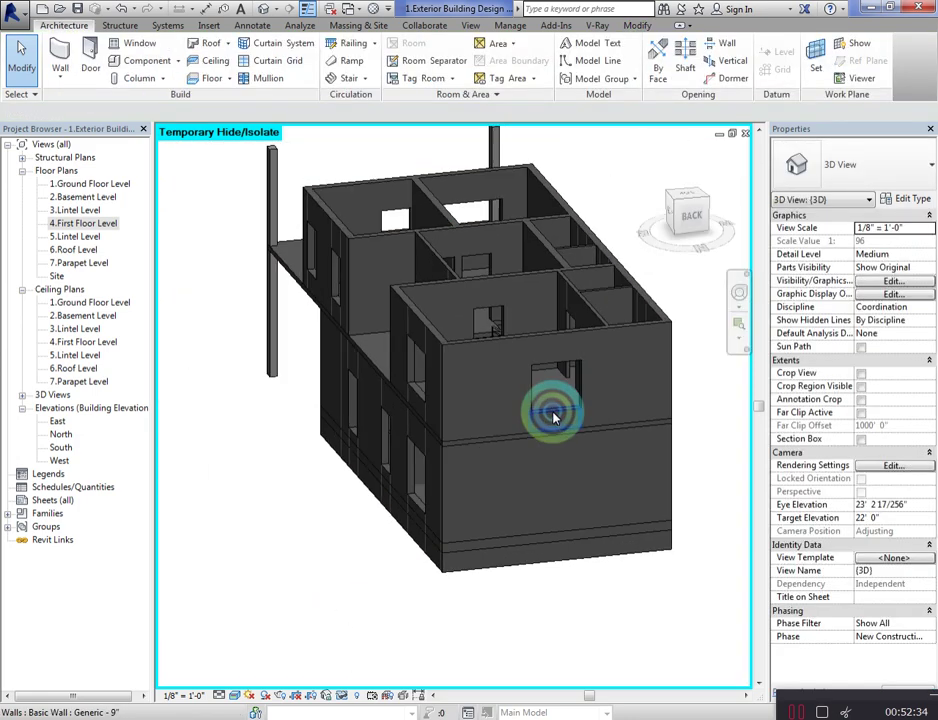
drag(675, 218, 595, 238)
click(398, 311)
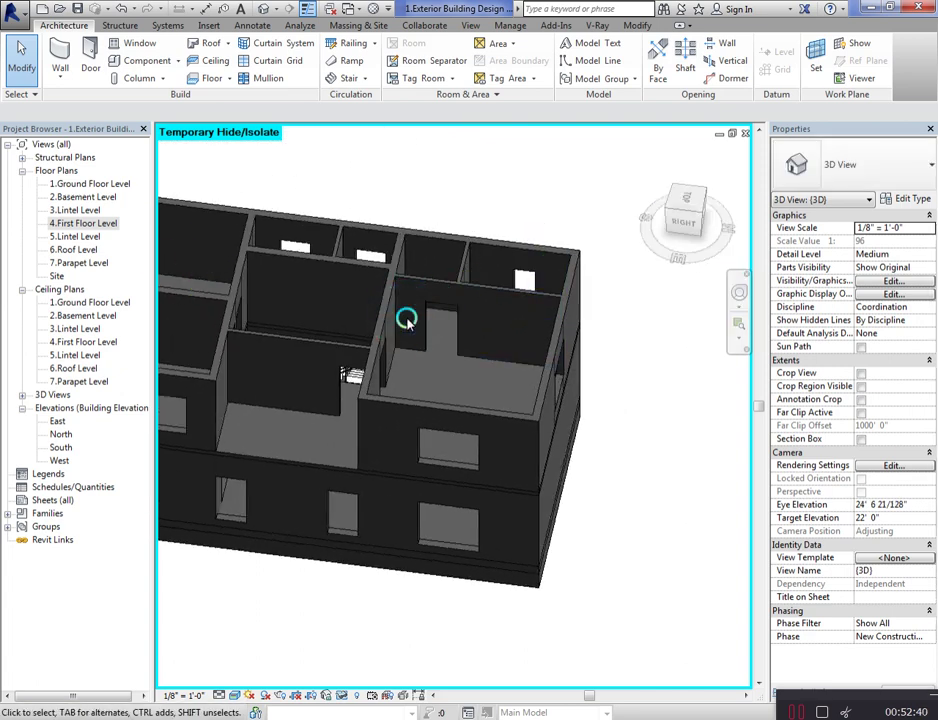
double_click(96, 223)
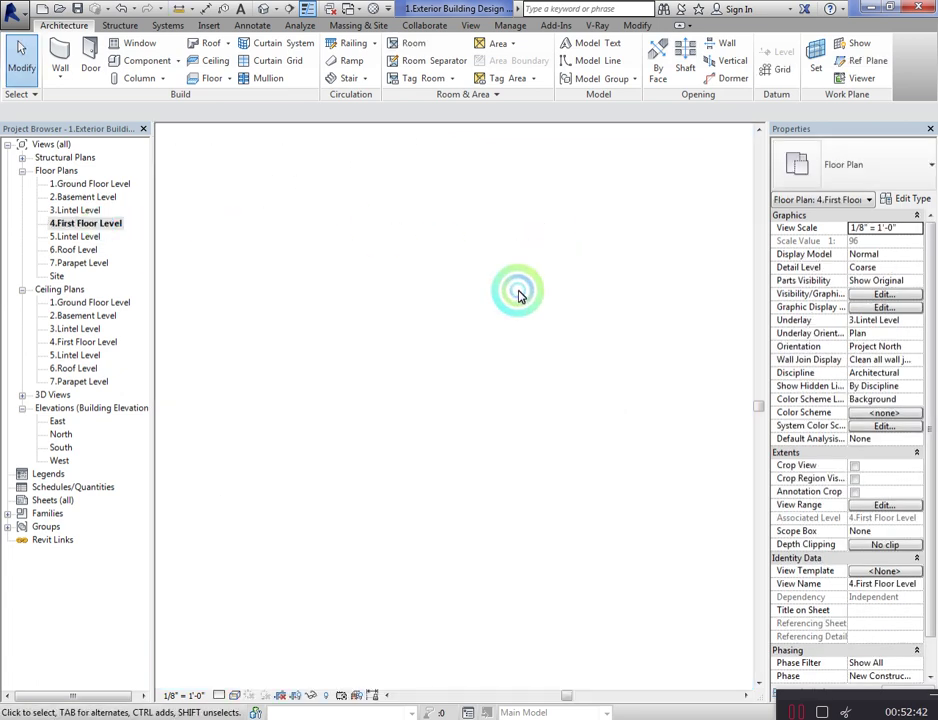
scroll(386, 416, down, 3)
scroll(436, 365, up, 5)
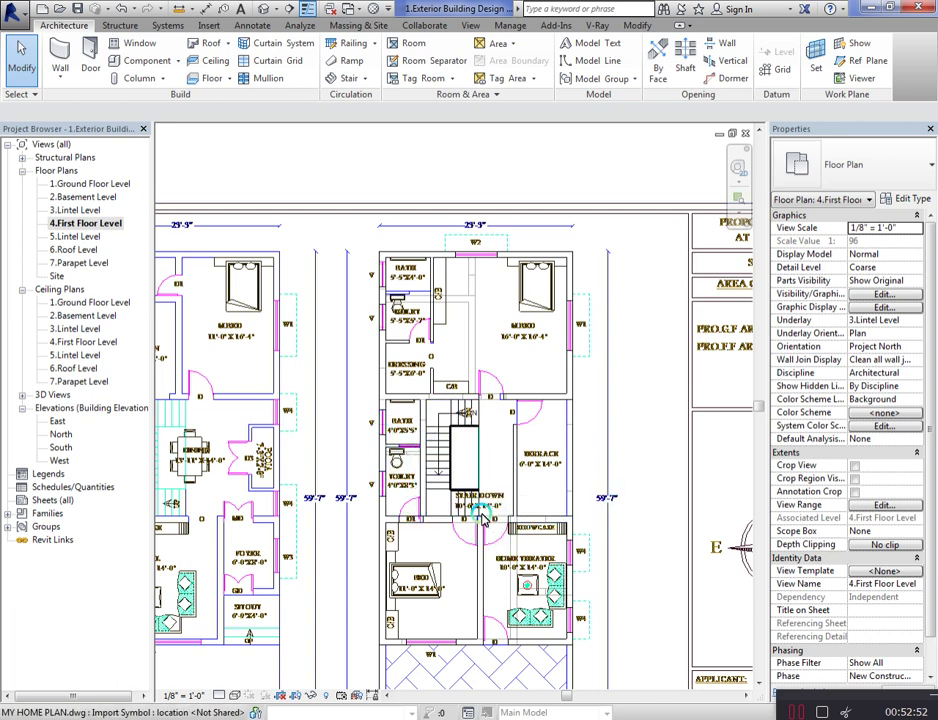
scroll(580, 548, down, 3)
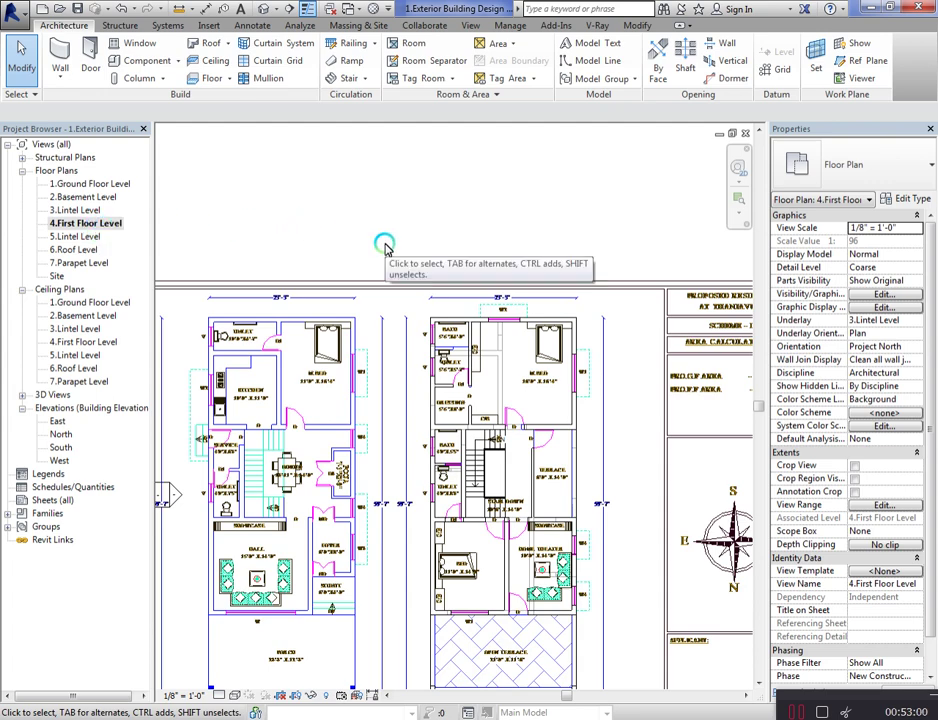
Step: Draw a 14' Generic - 9" wall along the terrace's outer edge, its top constrained to 5.Lintel Level with a -3' 6" offset
key(w)
key(a)
scroll(561, 425, up, 5)
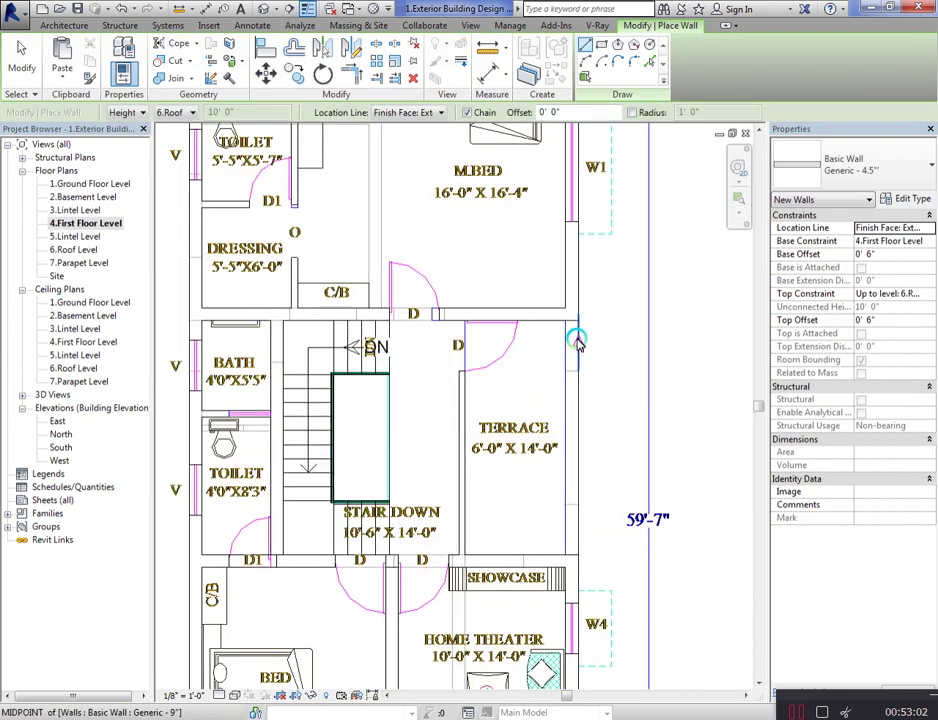
click(905, 172)
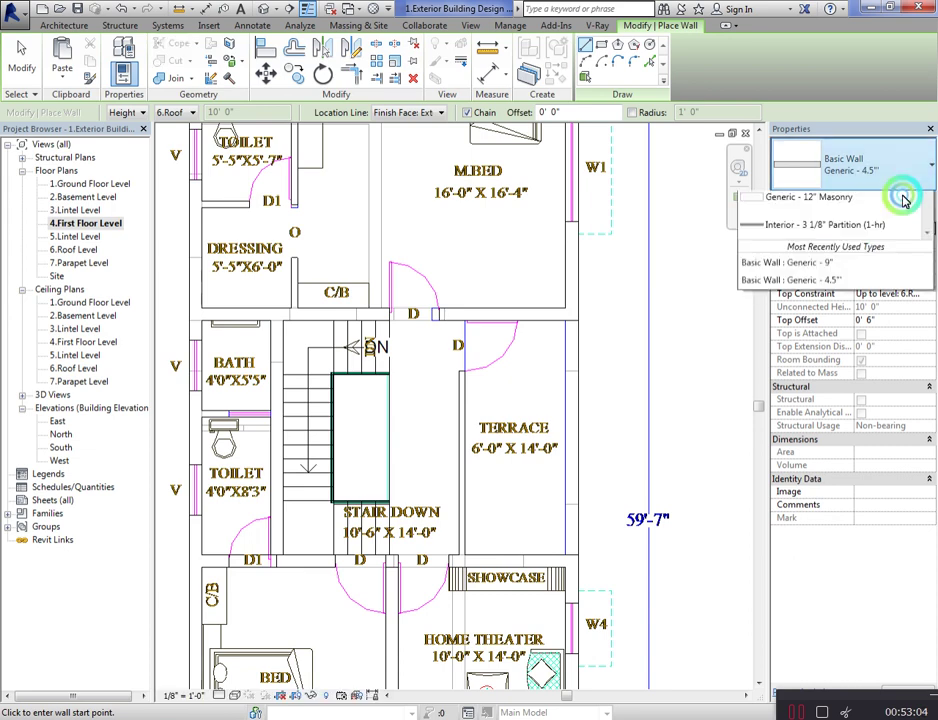
click(785, 418)
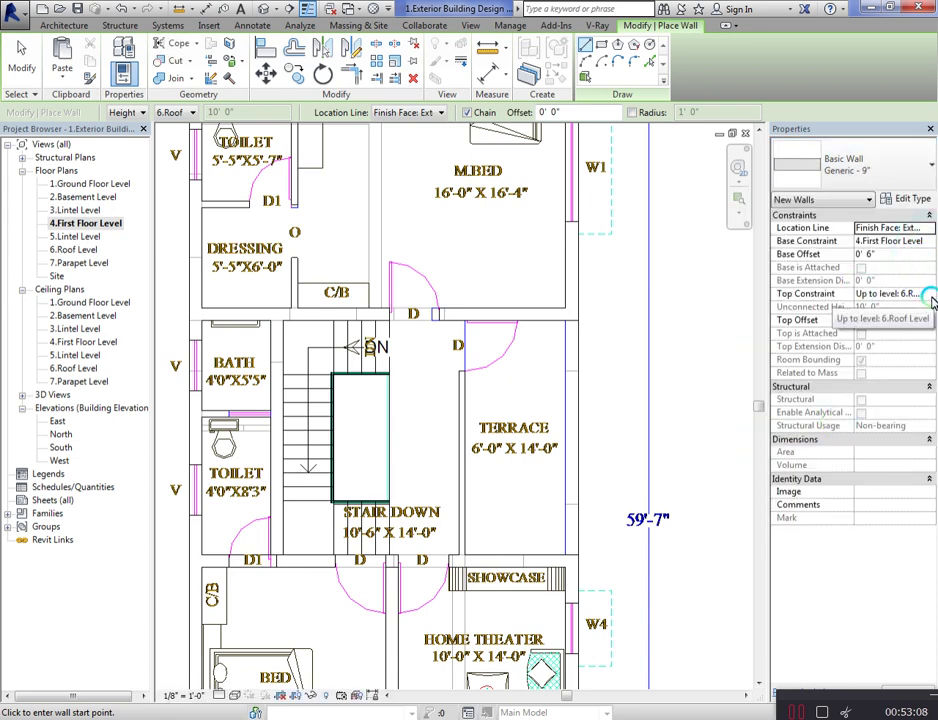
click(929, 296)
click(869, 351)
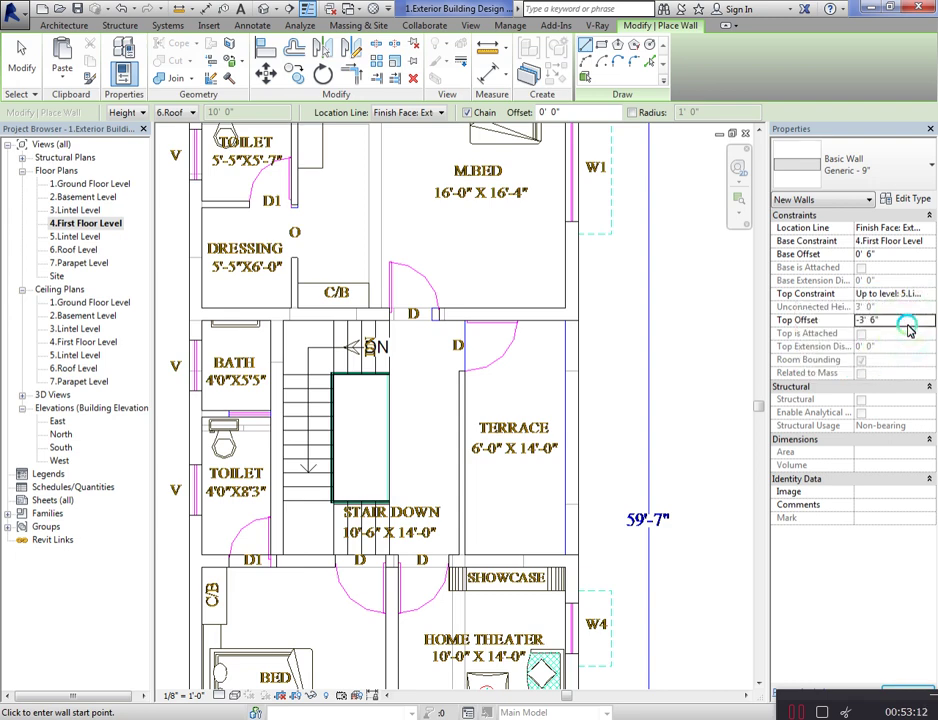
click(579, 324)
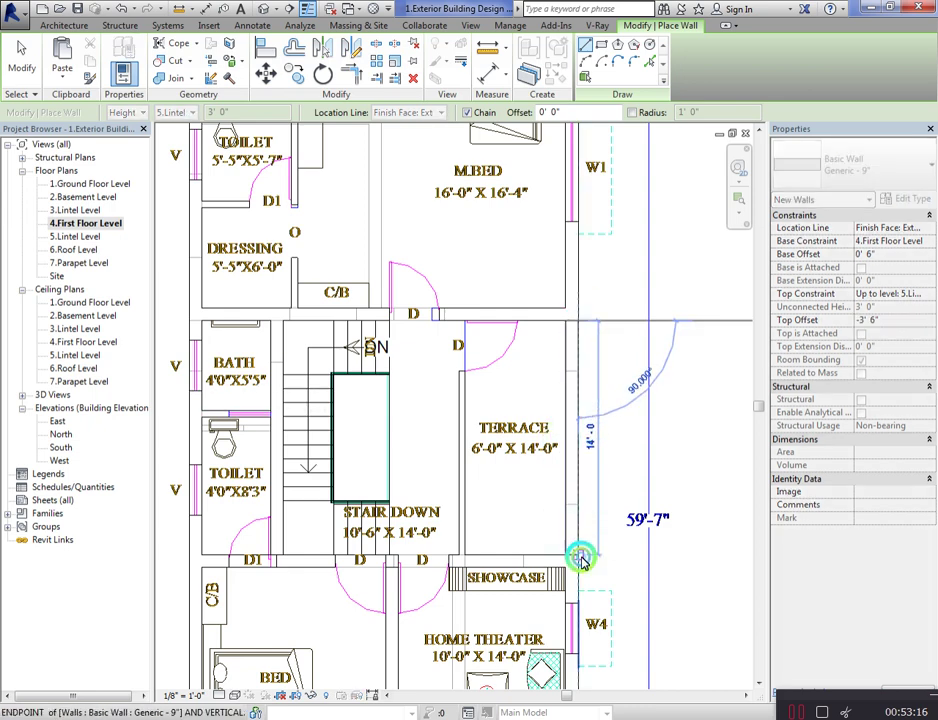
key(Escape)
key(Escape)
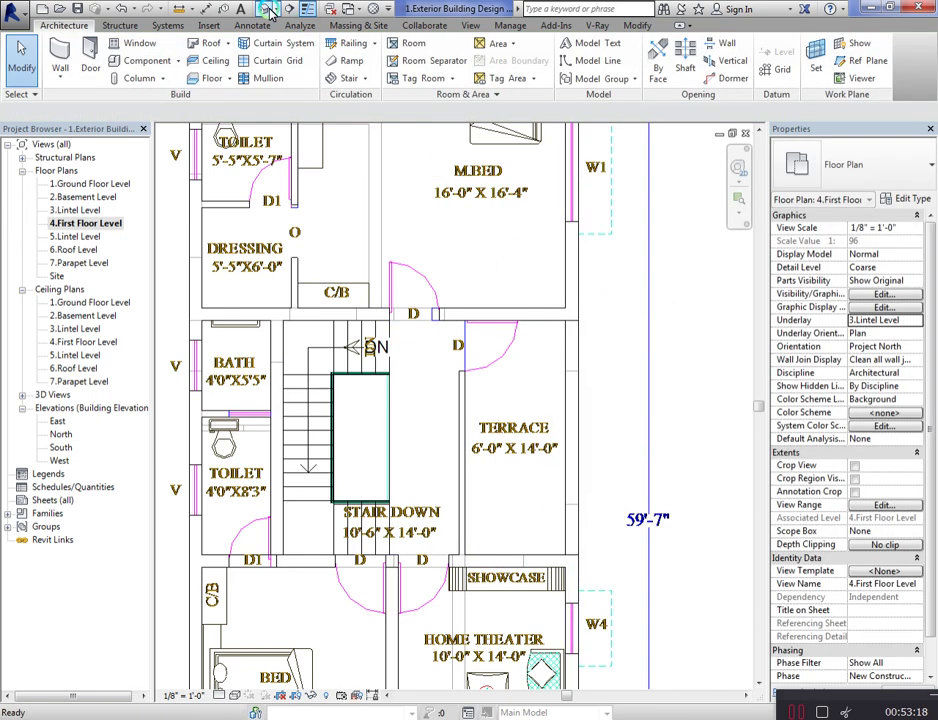
Step: Inspect the new terrace wall in the 3D view and reset the temporary hide/isolate to restore all hidden elements
click(267, 9)
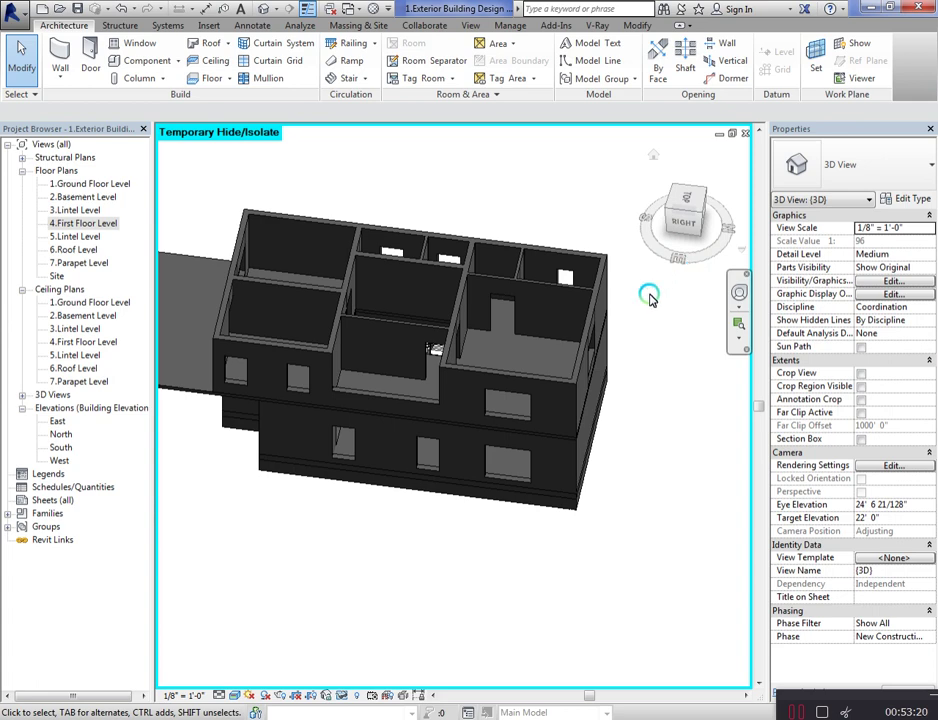
click(681, 212)
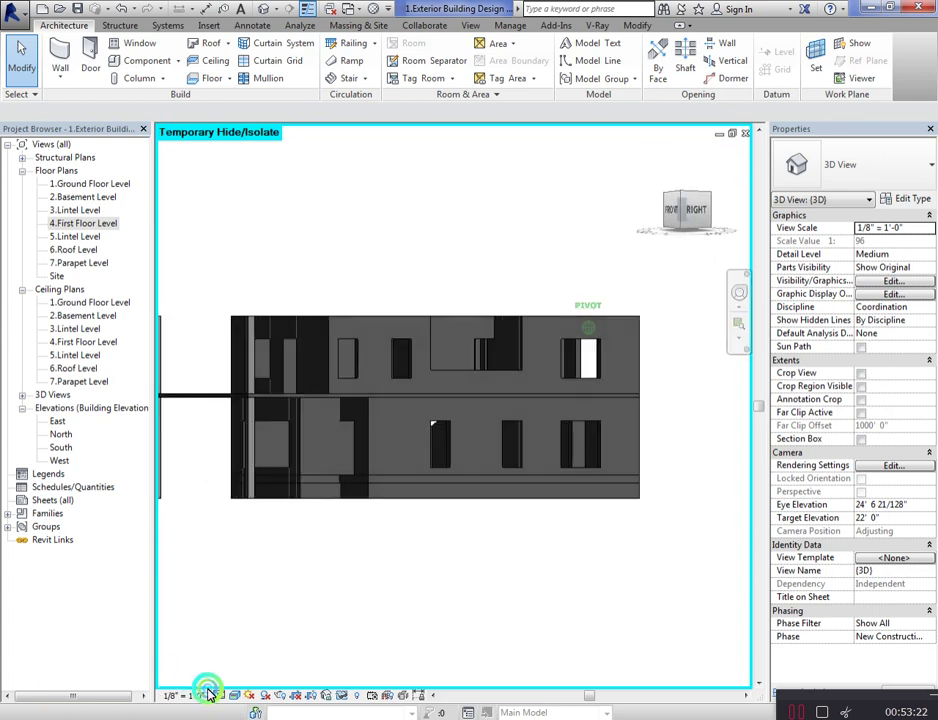
drag(209, 693, 687, 226)
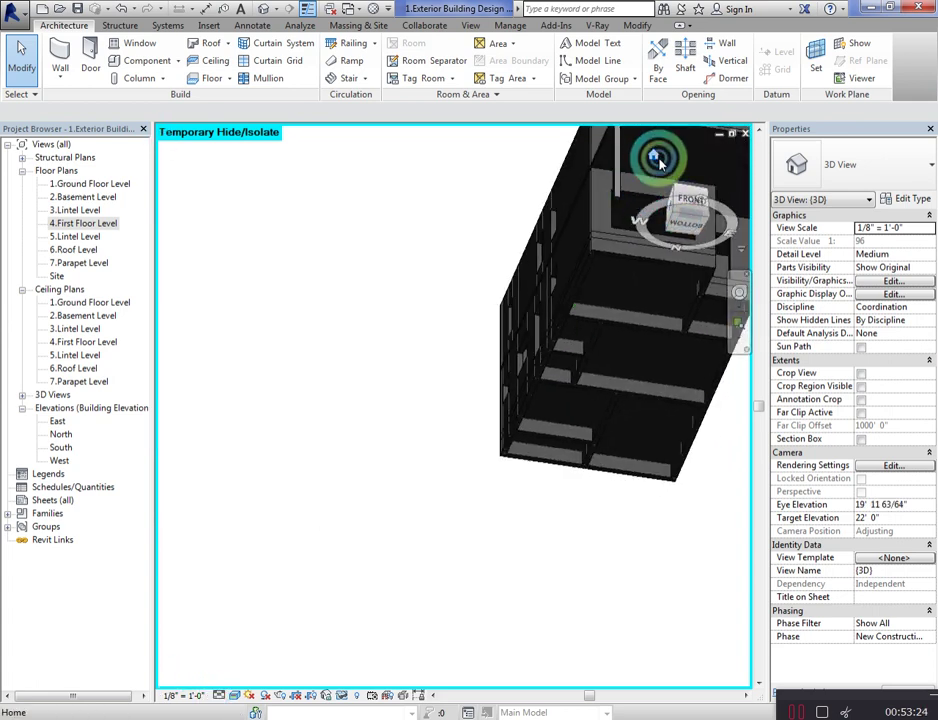
click(655, 157)
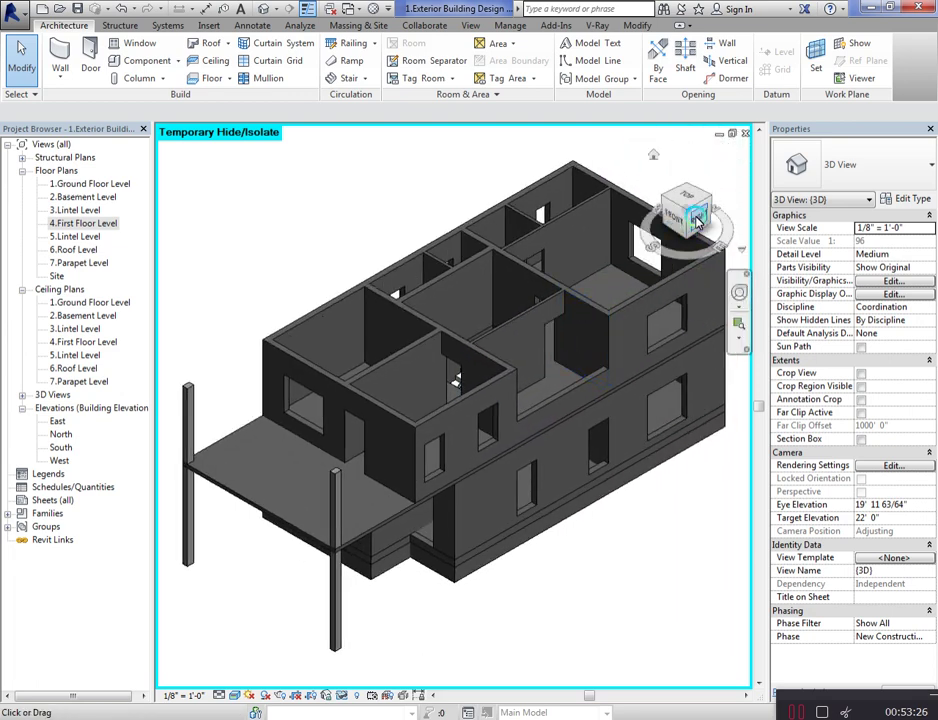
click(697, 222)
click(418, 228)
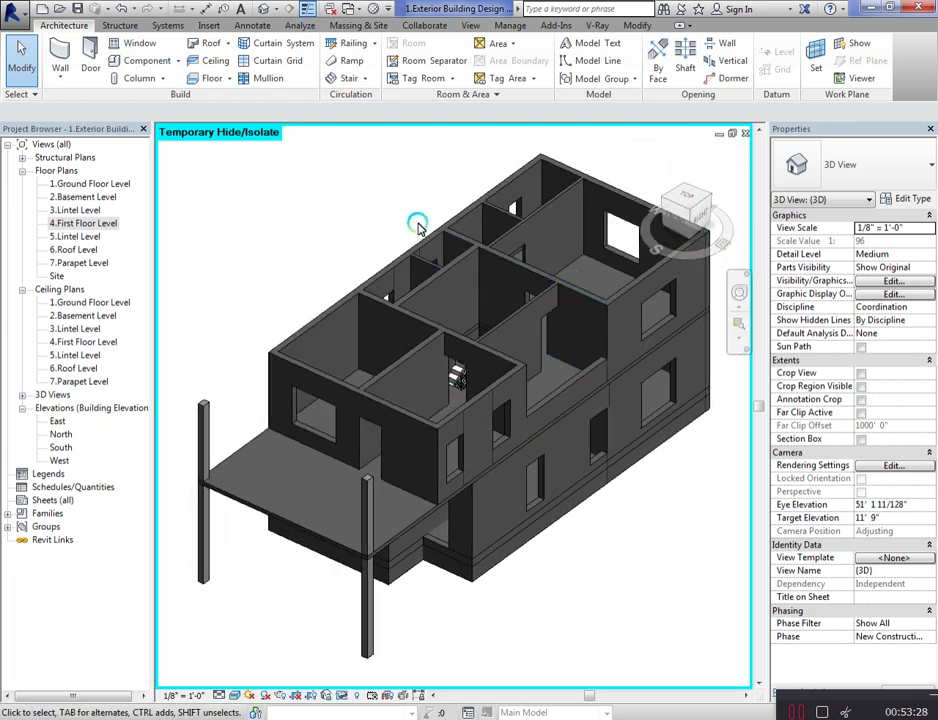
click(341, 699)
click(375, 677)
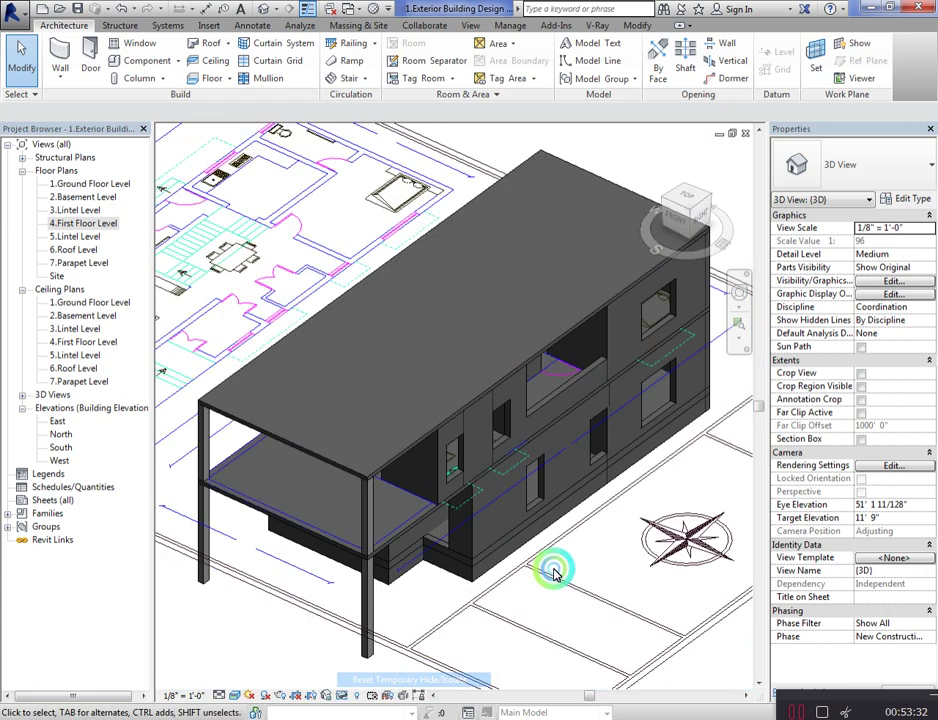
Step: Temporarily hide the imported MY HOME PLAN.dwg drawing in the 3D view
click(605, 603)
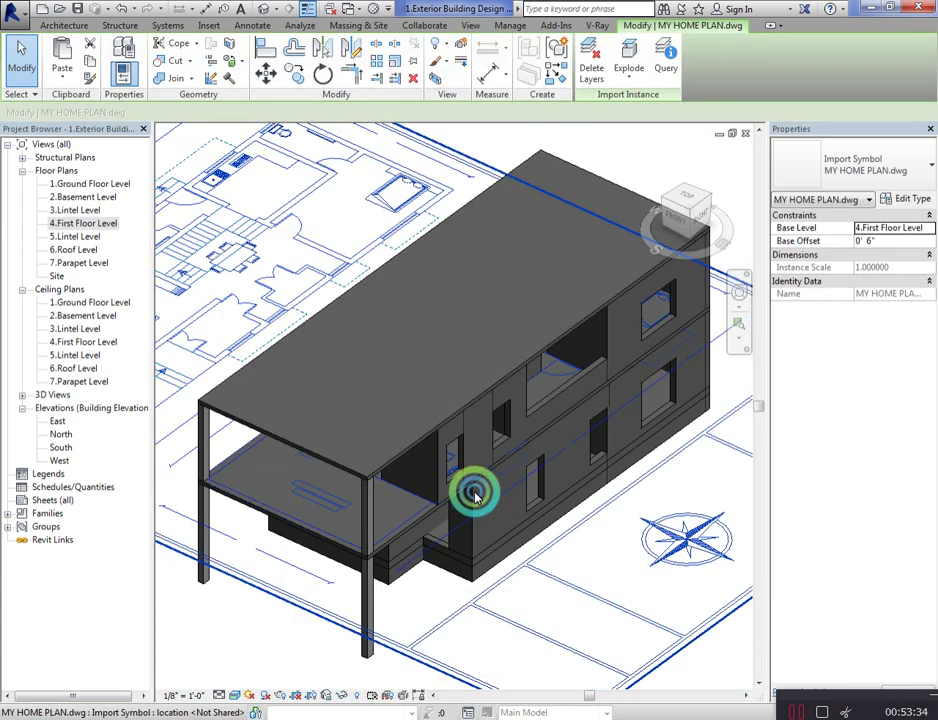
click(675, 240)
drag(680, 222, 452, 660)
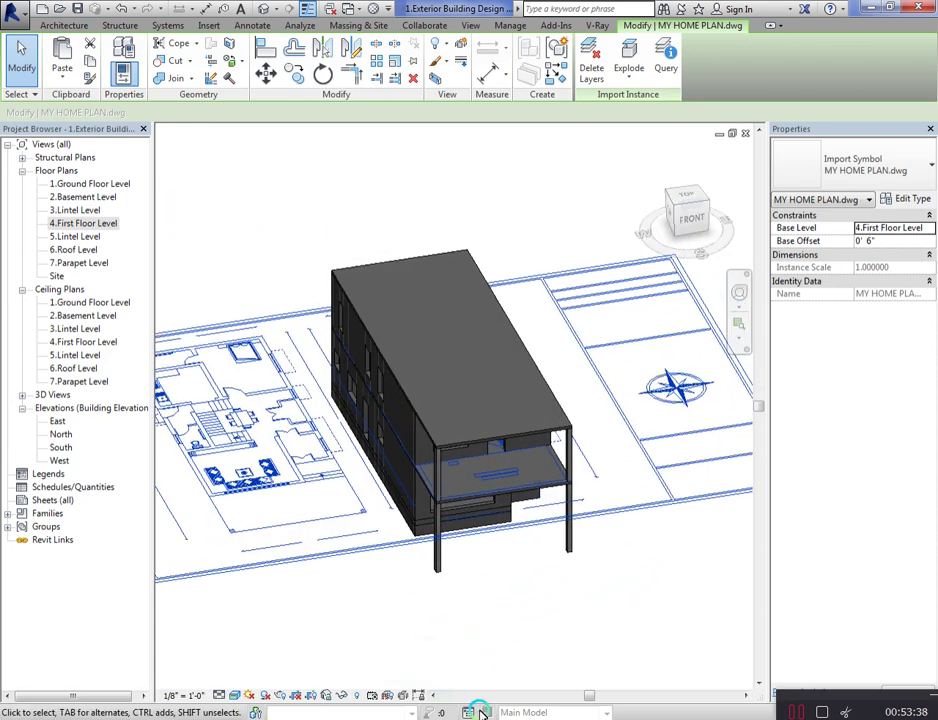
scroll(367, 601, up, 3)
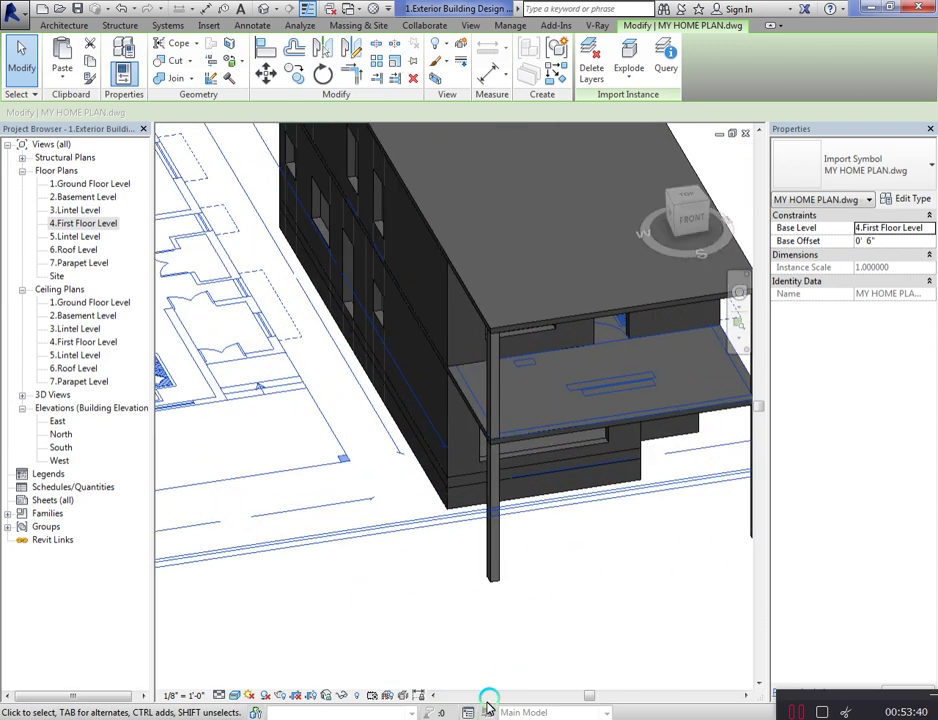
click(344, 697)
click(402, 664)
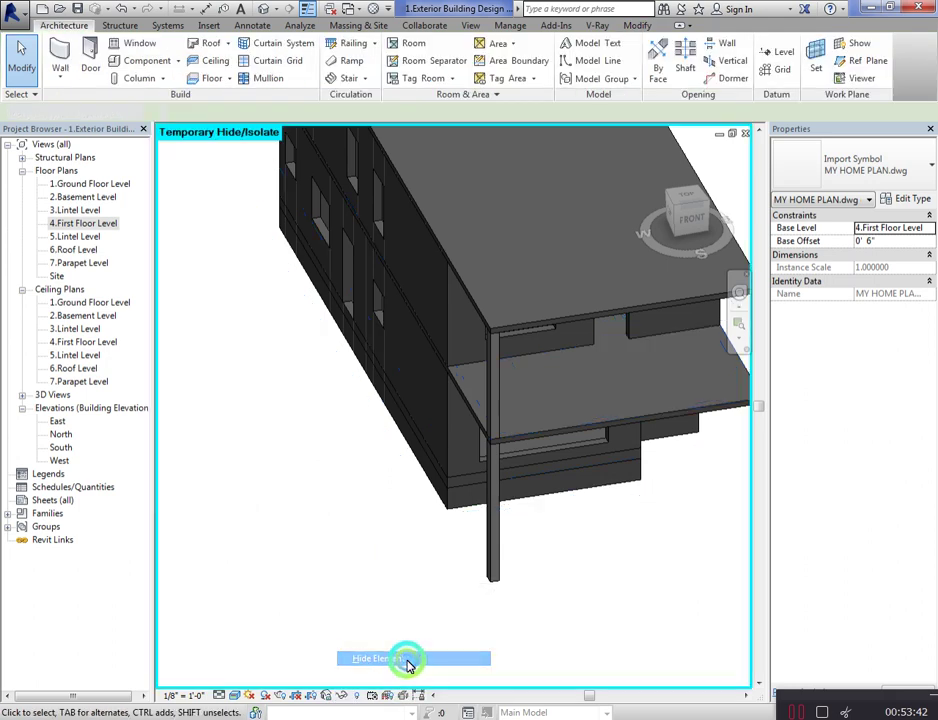
Step: Check the left and front sides of the building in 3D and examine the terrace and stair area on the 4.First Floor Level plan
drag(695, 218, 714, 166)
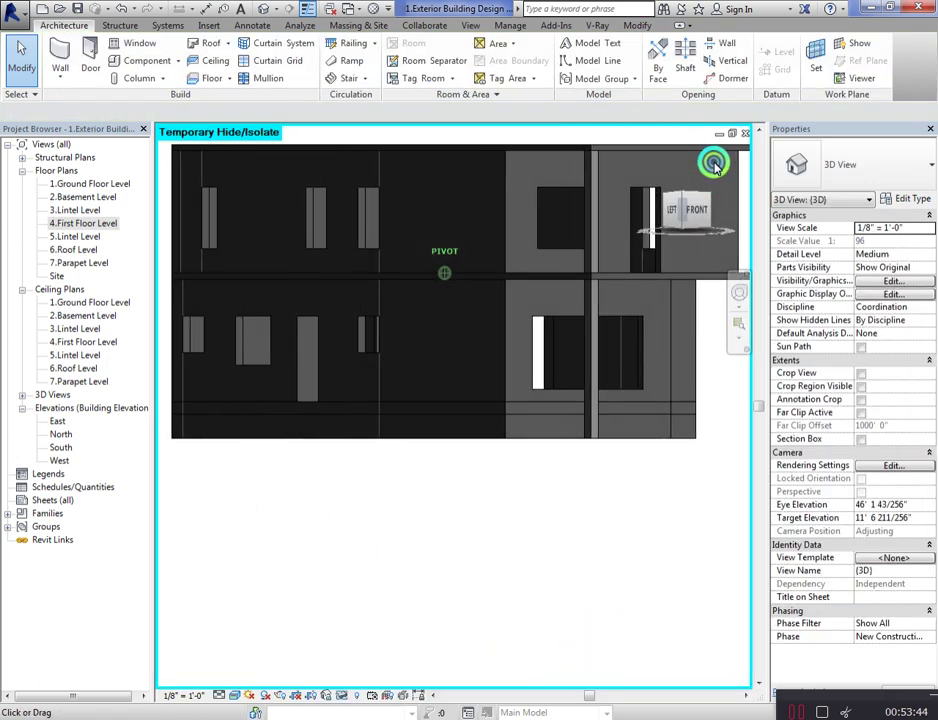
scroll(417, 528, down, 2)
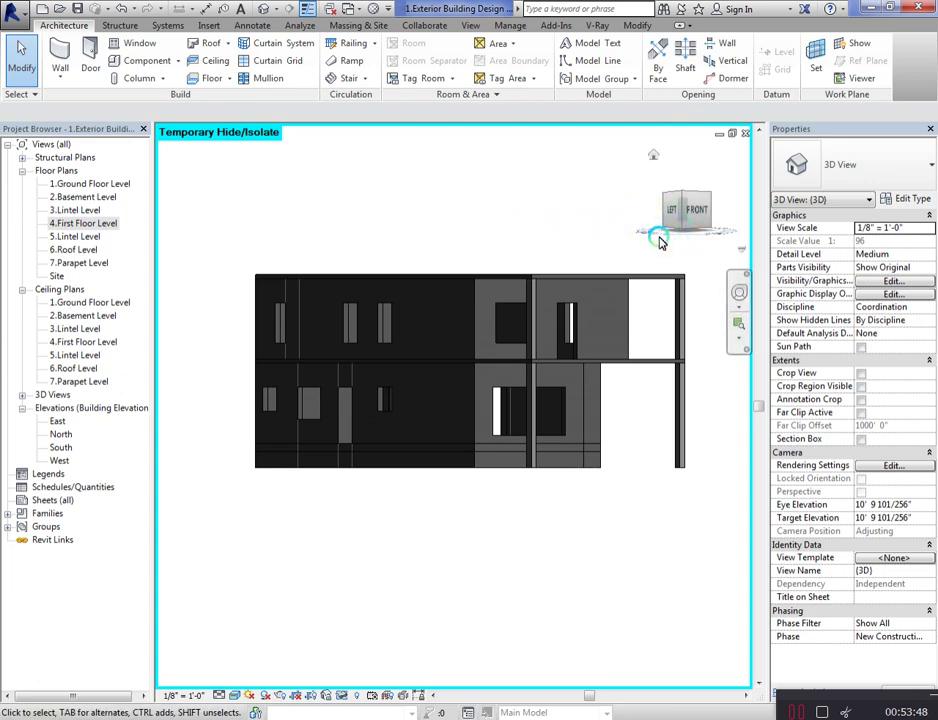
mouse_move(660, 240)
mouse_down()
mouse_move(508, 234)
mouse_move(450, 243)
mouse_move(745, 258)
mouse_move(268, 272)
mouse_move(693, 316)
mouse_move(645, 337)
mouse_move(632, 387)
mouse_move(674, 203)
mouse_move(624, 234)
mouse_move(590, 218)
mouse_move(670, 226)
mouse_move(588, 220)
mouse_move(596, 208)
mouse_up()
double_click(84, 223)
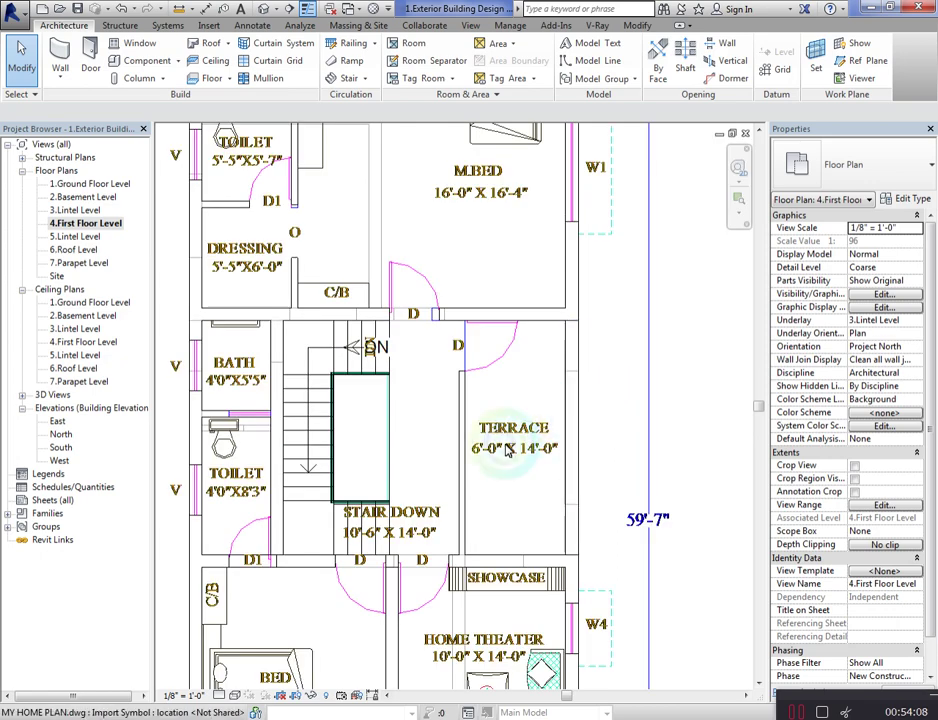
scroll(424, 549, up, 2)
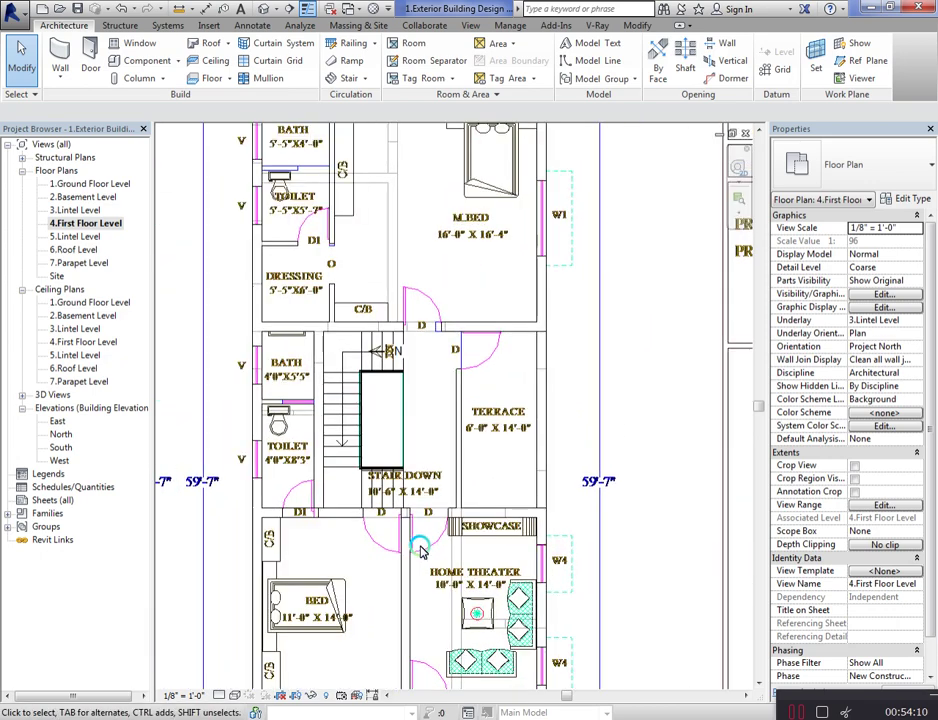